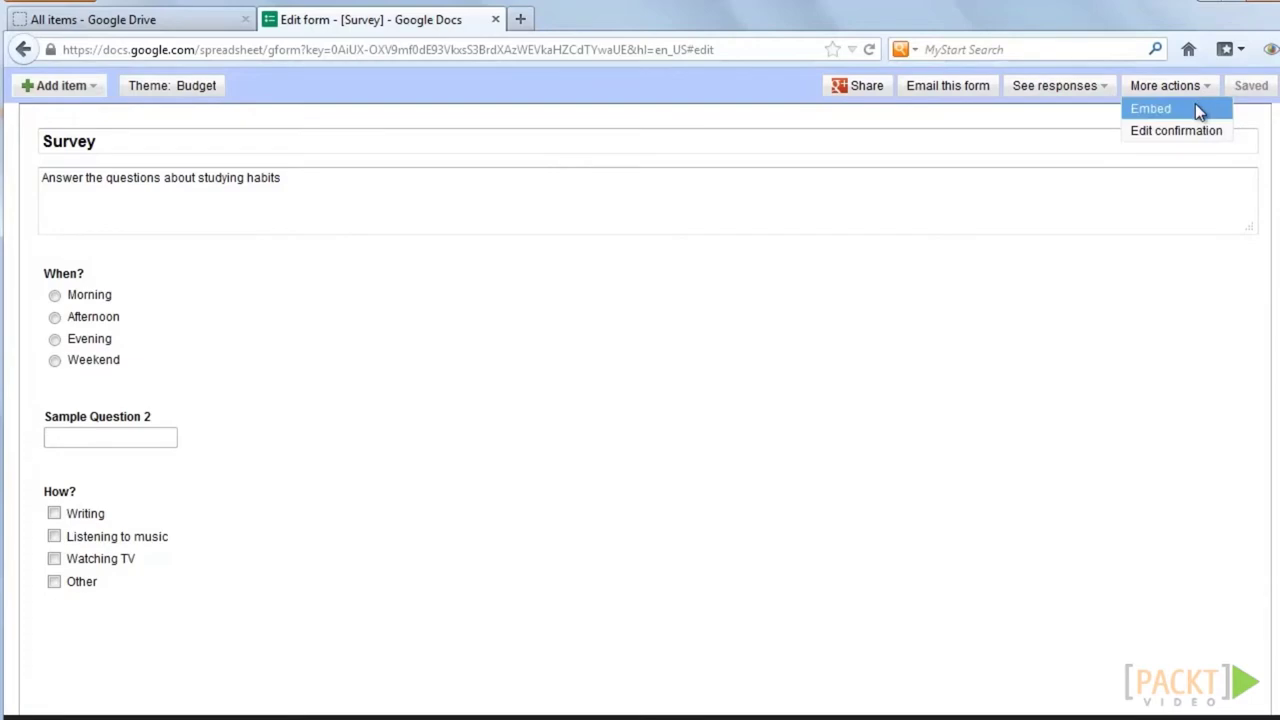
Copy the embed code of the Survey form.
right_click(727, 404)
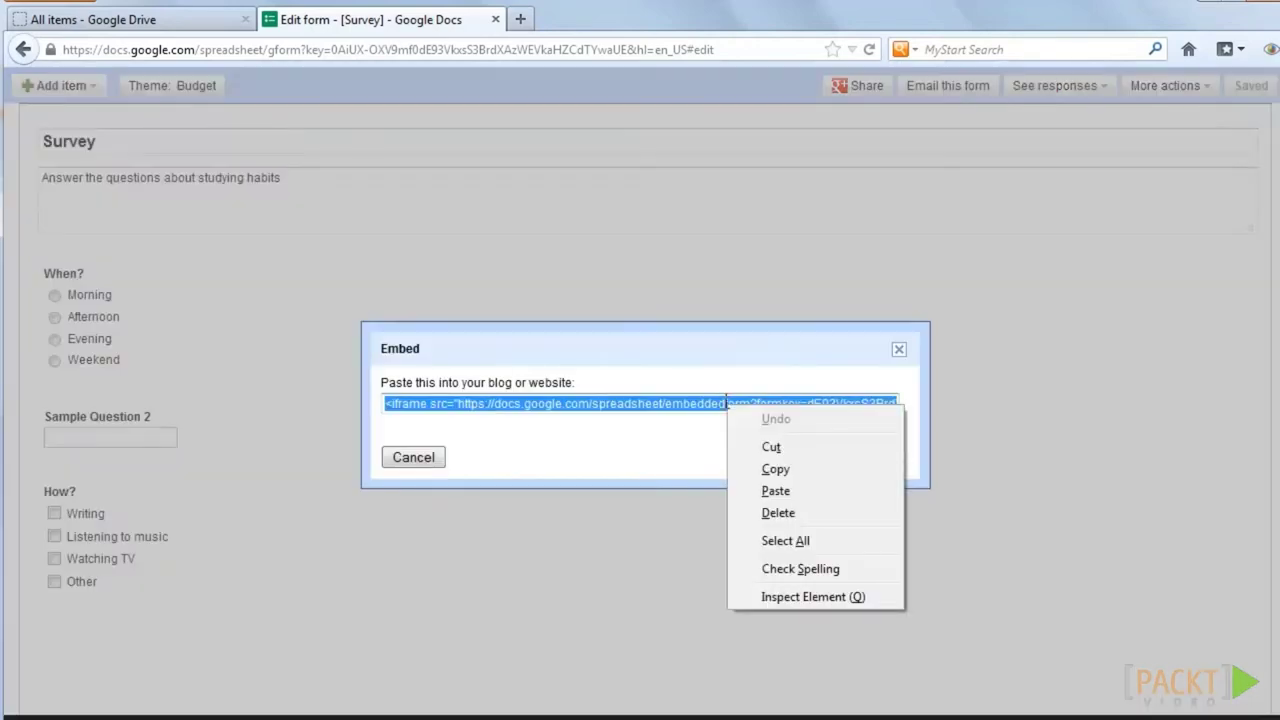
click(778, 469)
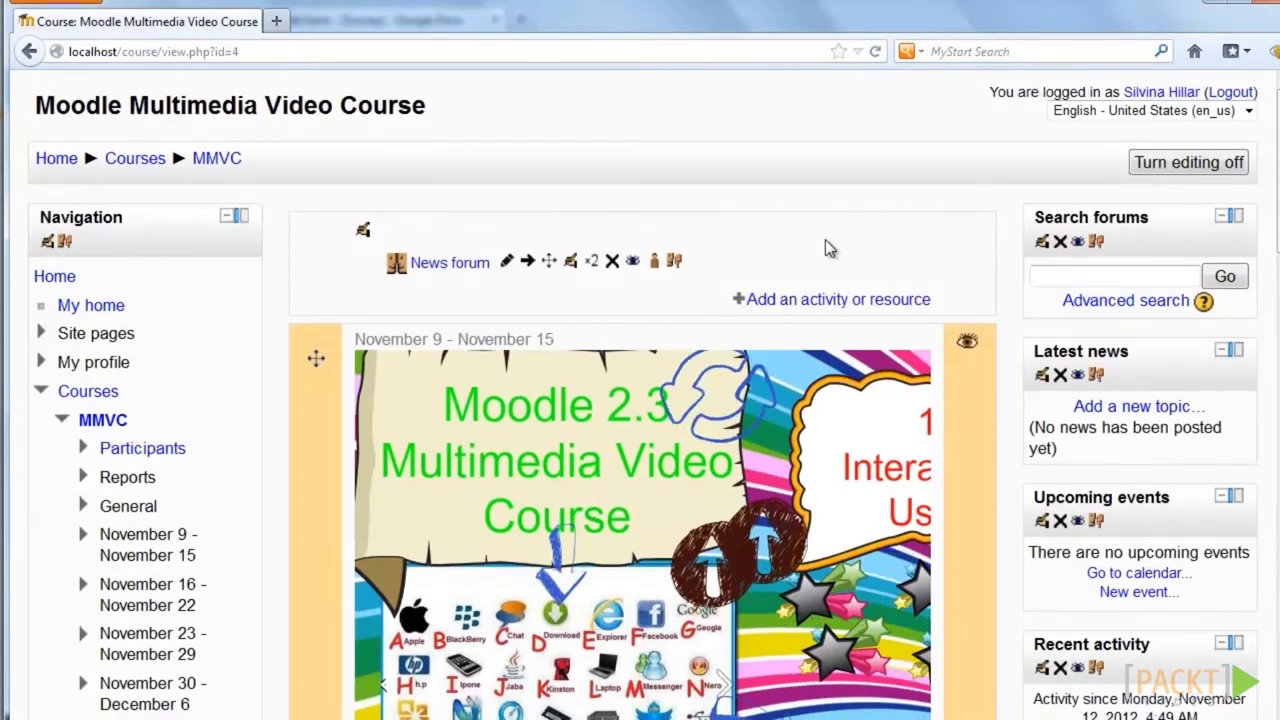
Switch to the Moodle course page and add an Assignment activity to the November 9 - November 15 week.
scroll(825, 239, down, 10)
scroll(805, 248, down, 10)
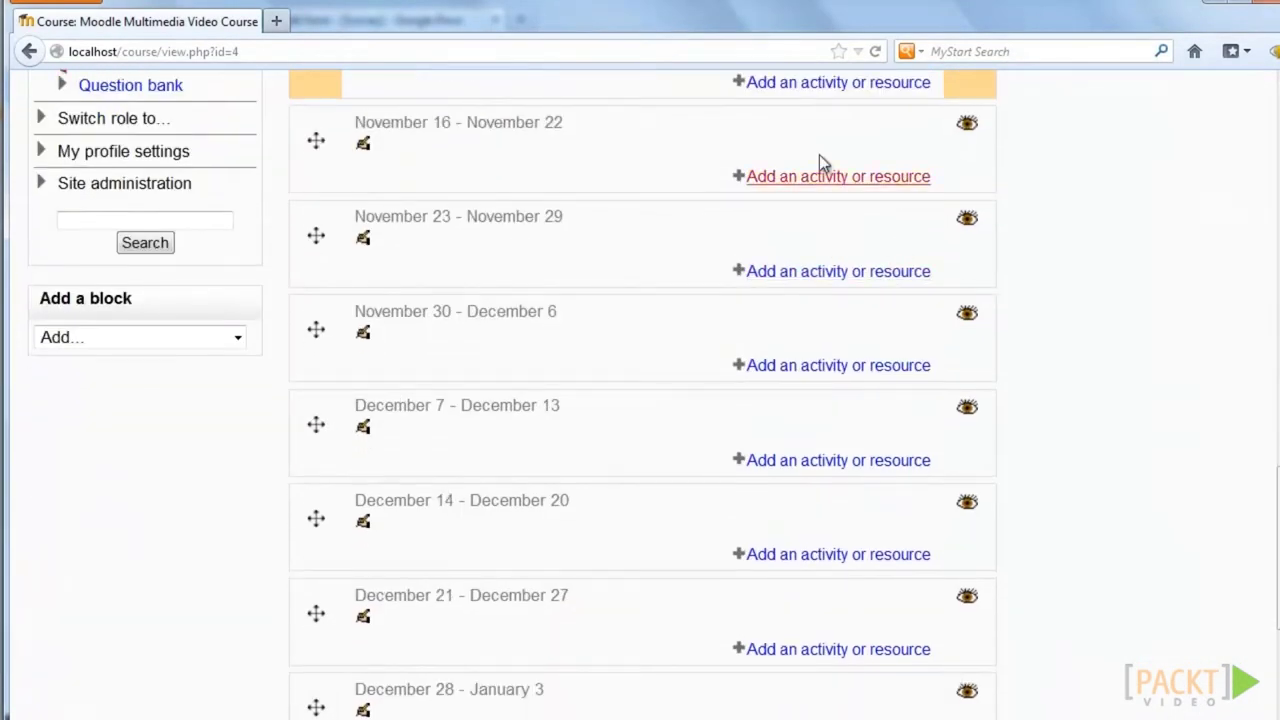
click(817, 83)
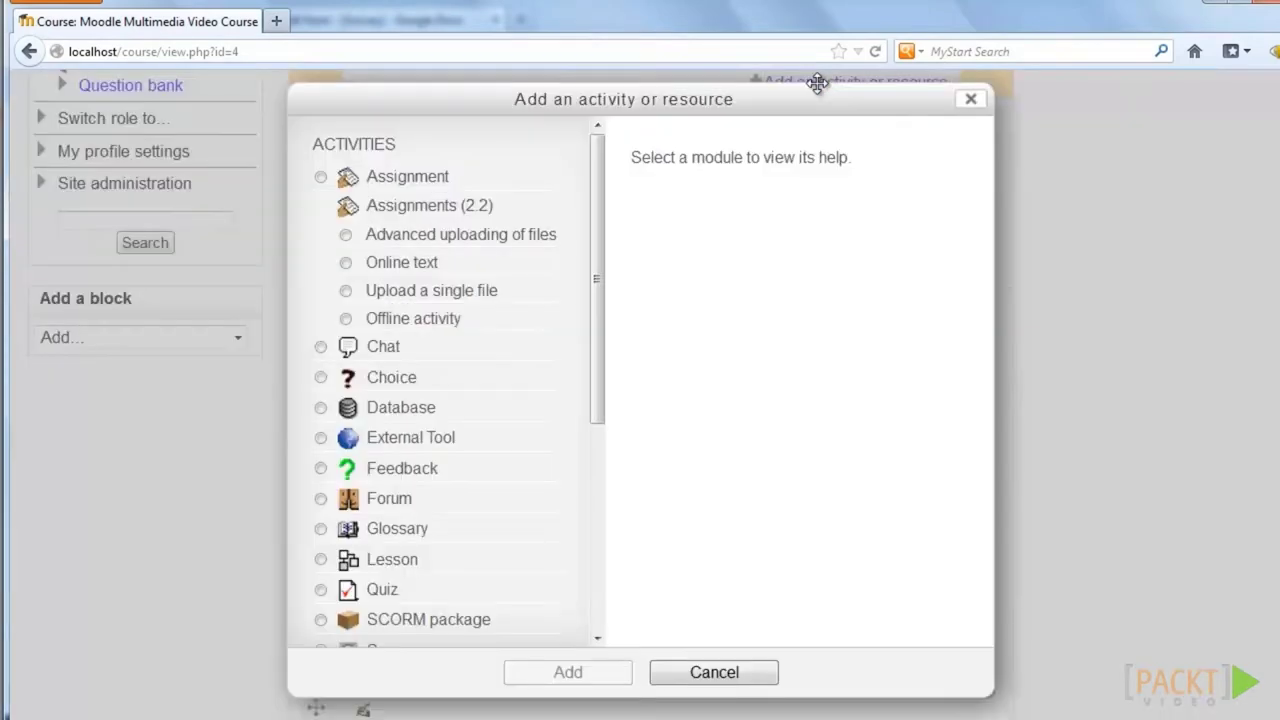
click(405, 178)
click(580, 672)
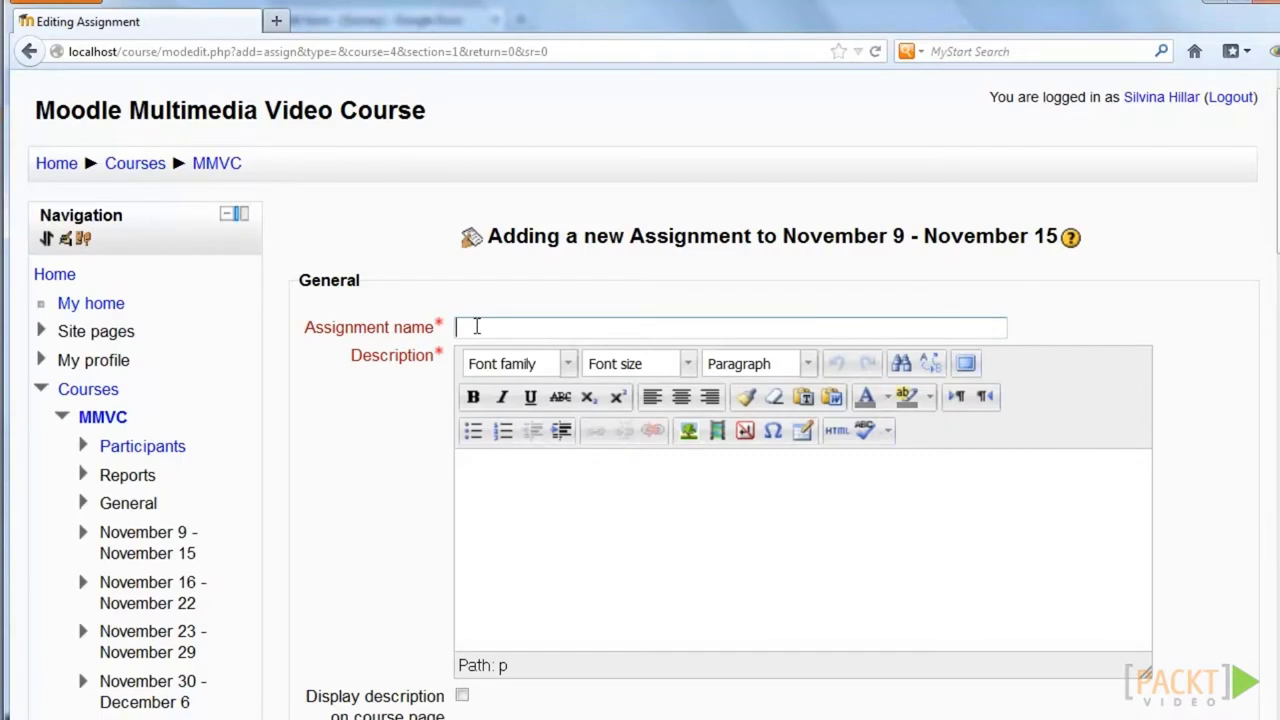
Name the assignment "Answer these questions" and paste the copied form embed code into its description as HTML source.
text(Answer these questions)
key(Tab)
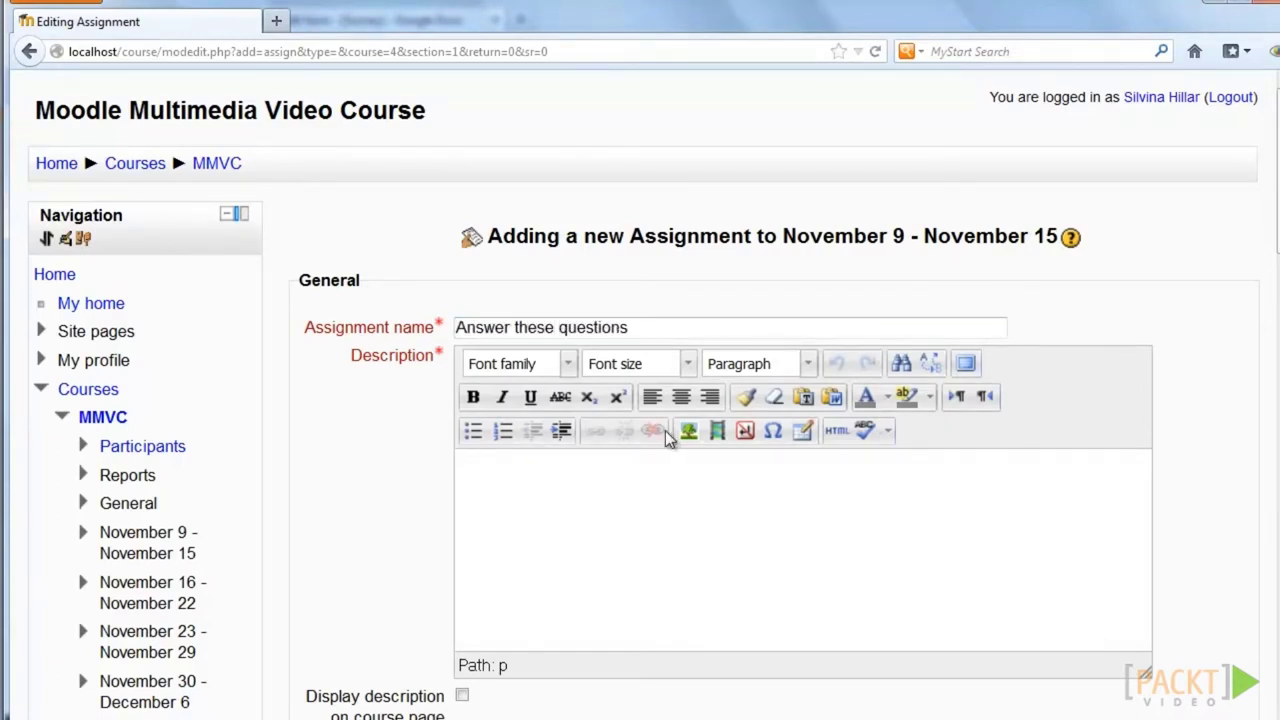
click(837, 430)
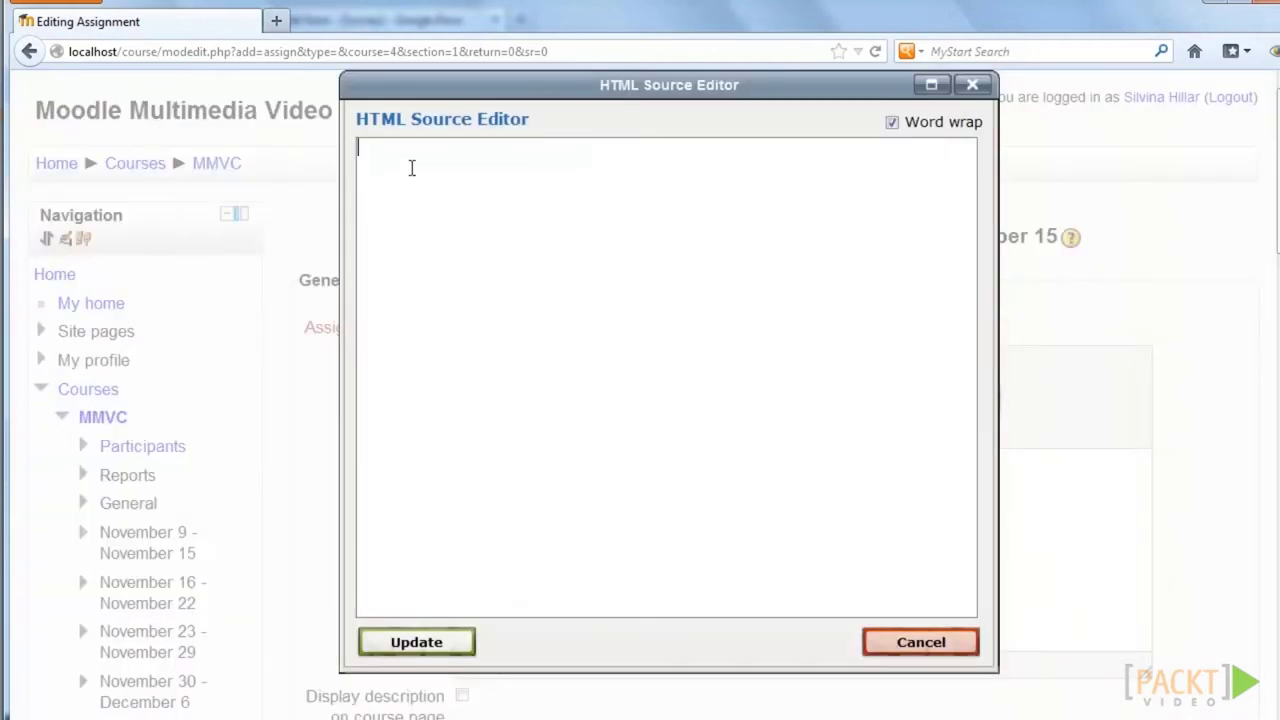
right_click(411, 167)
click(484, 253)
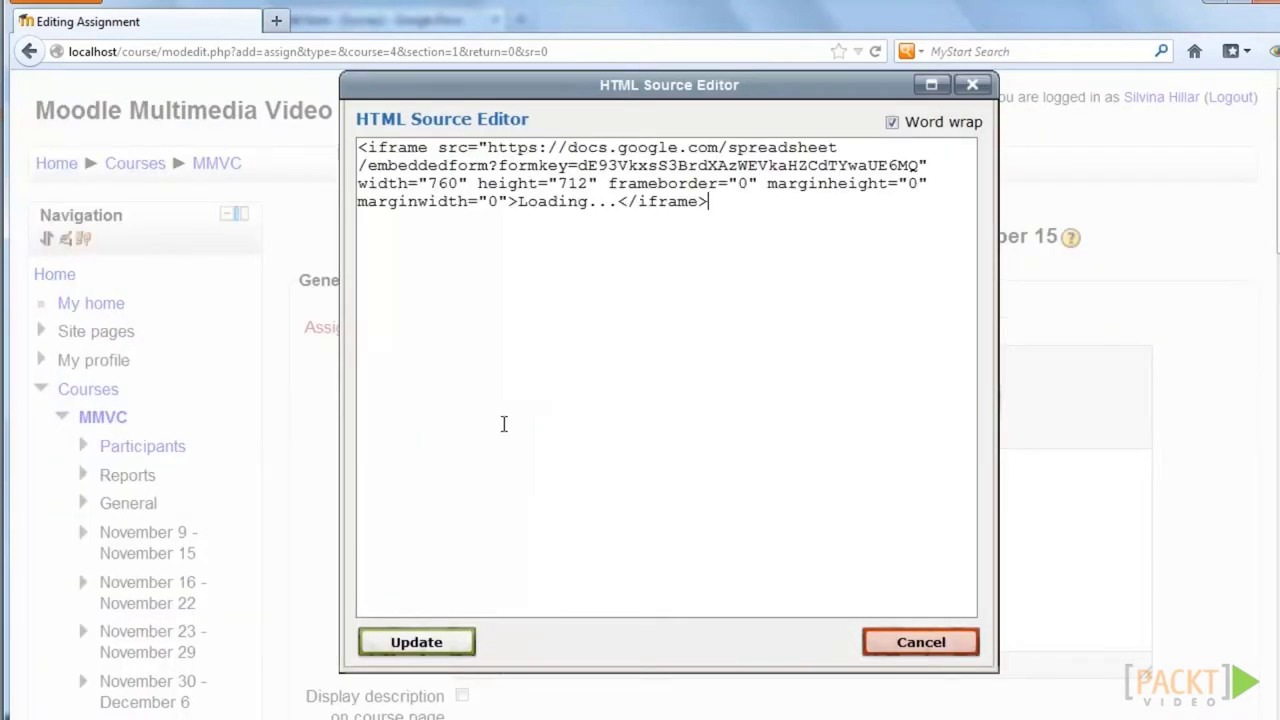
click(416, 642)
Check the embedded form in the description, then save and display the assignment.
scroll(960, 516, down, 2)
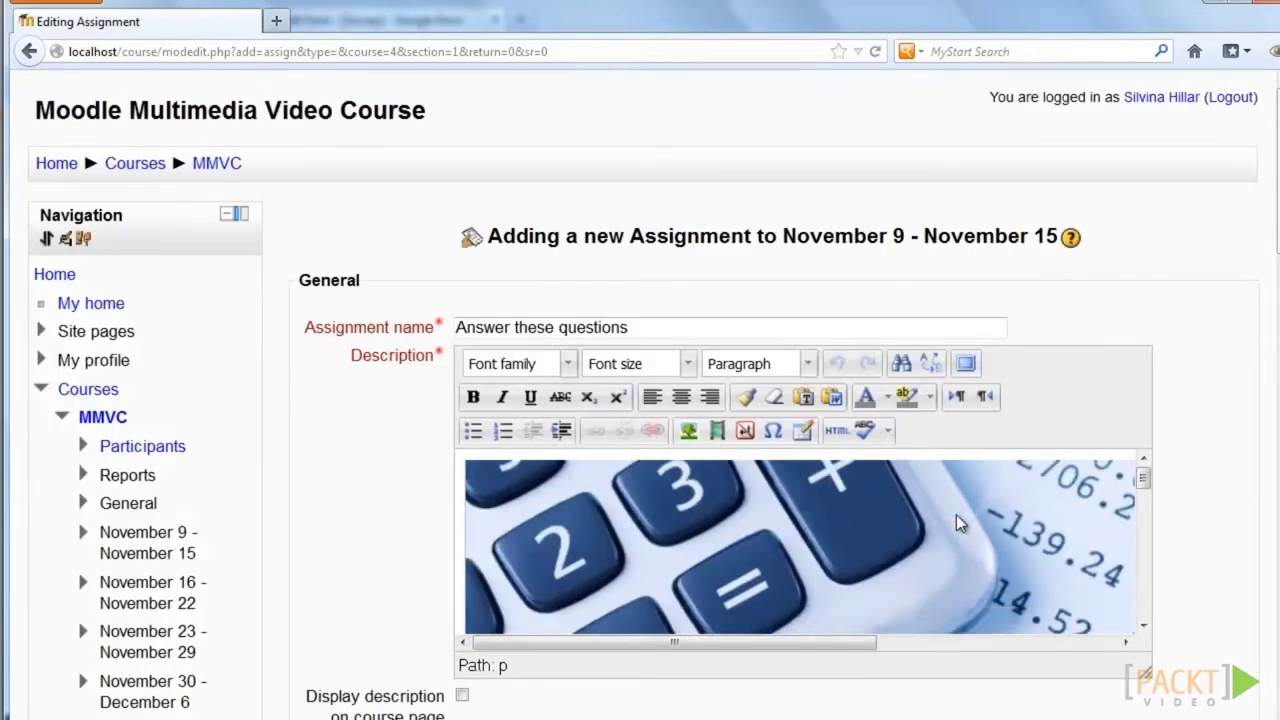
scroll(956, 514, down, 5)
scroll(1229, 505, down, 15)
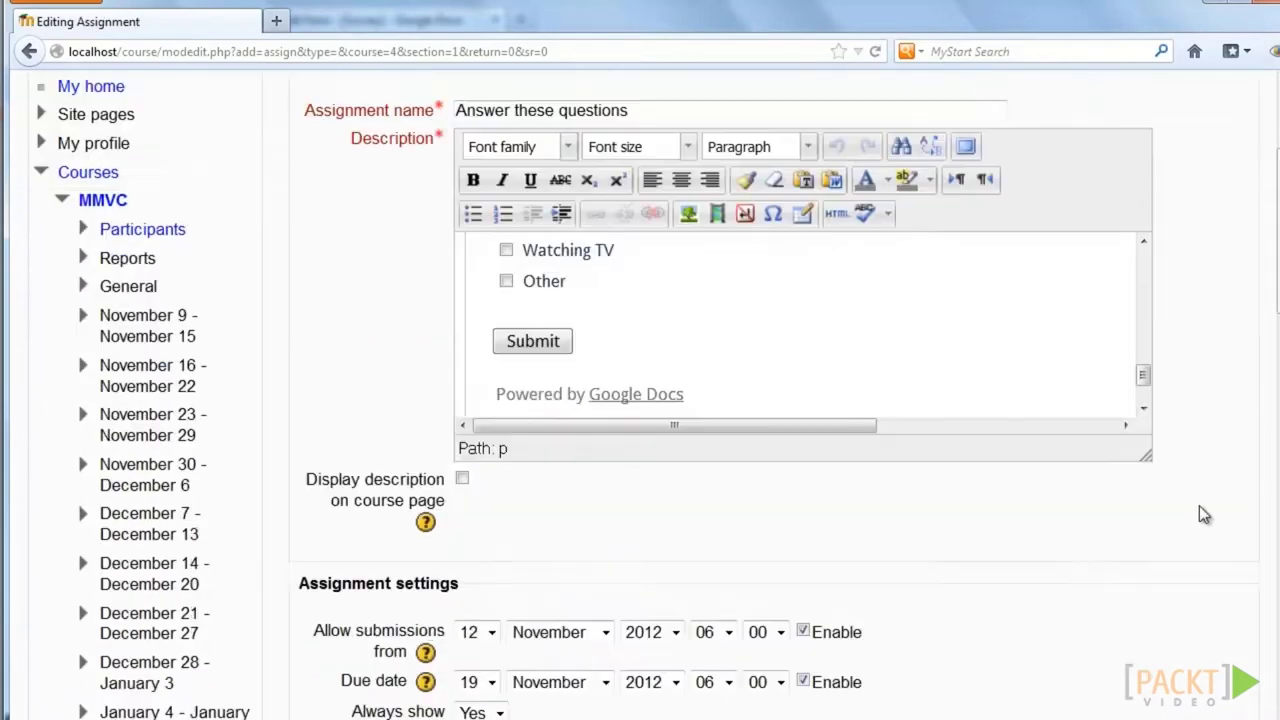
scroll(954, 467, down, 3)
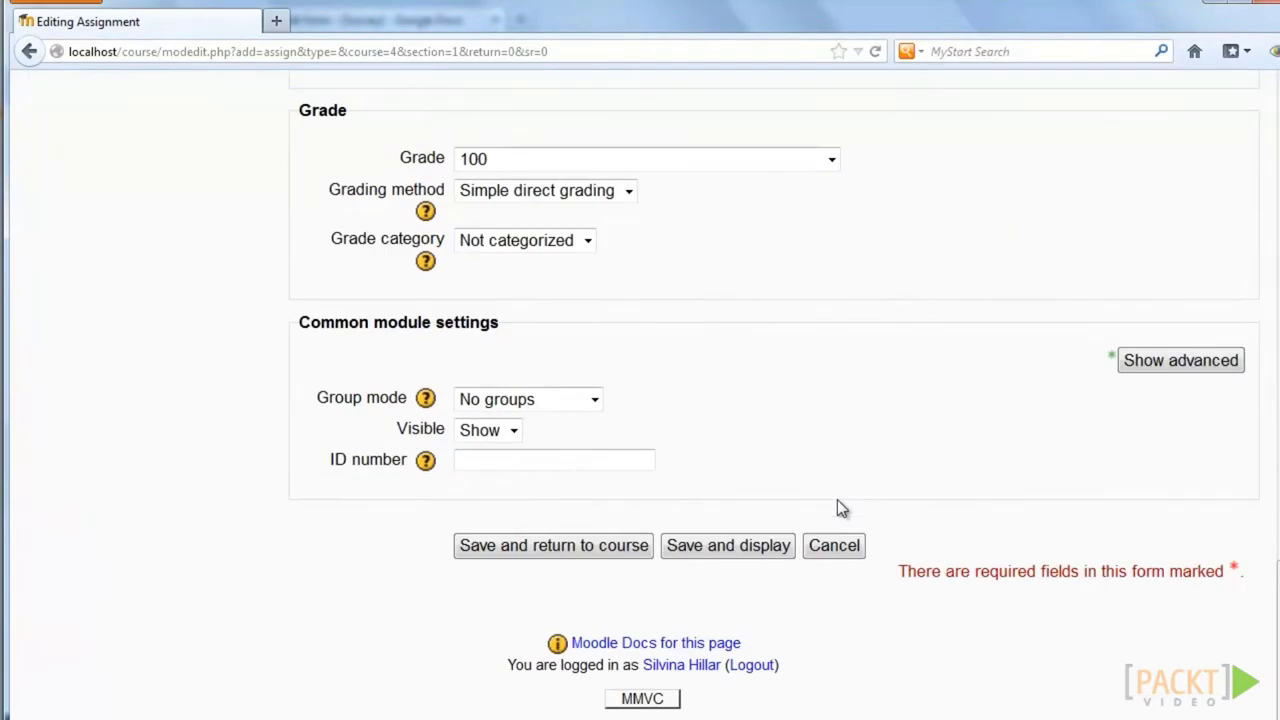
click(777, 543)
Add a Feedback activity to the November 23 - November 29 week of the course.
scroll(1214, 371, down, 10)
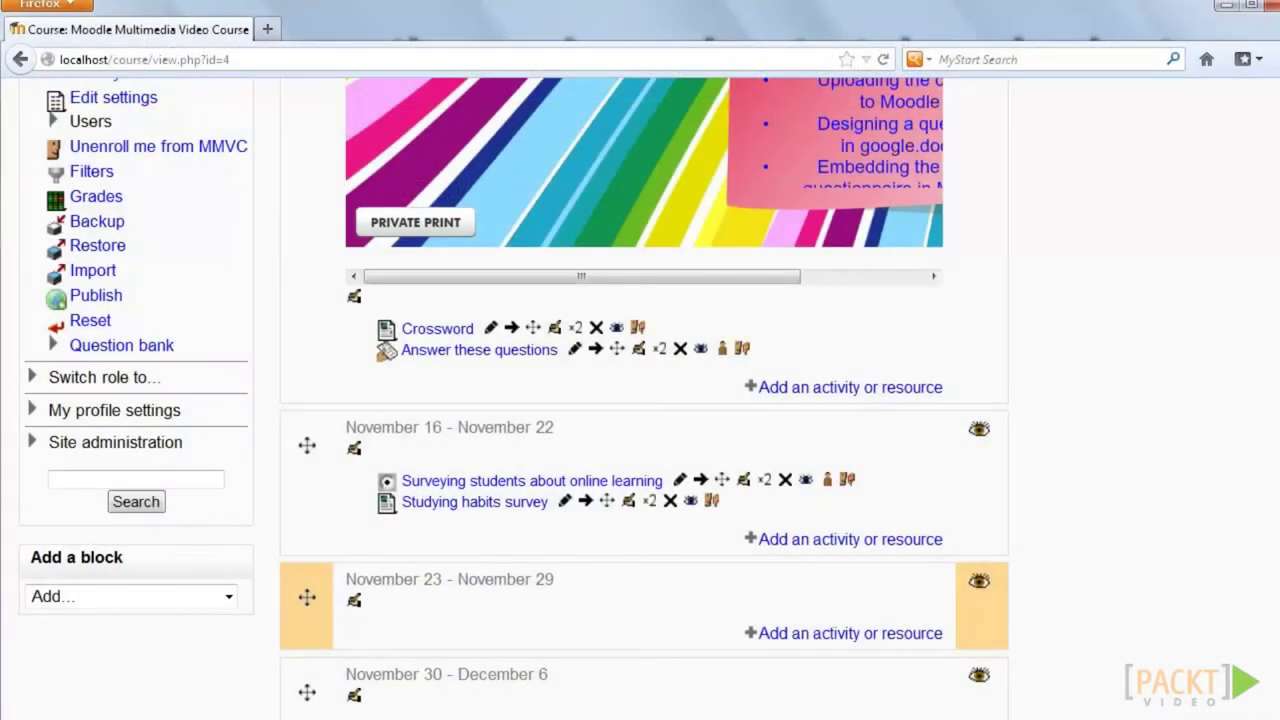
click(803, 638)
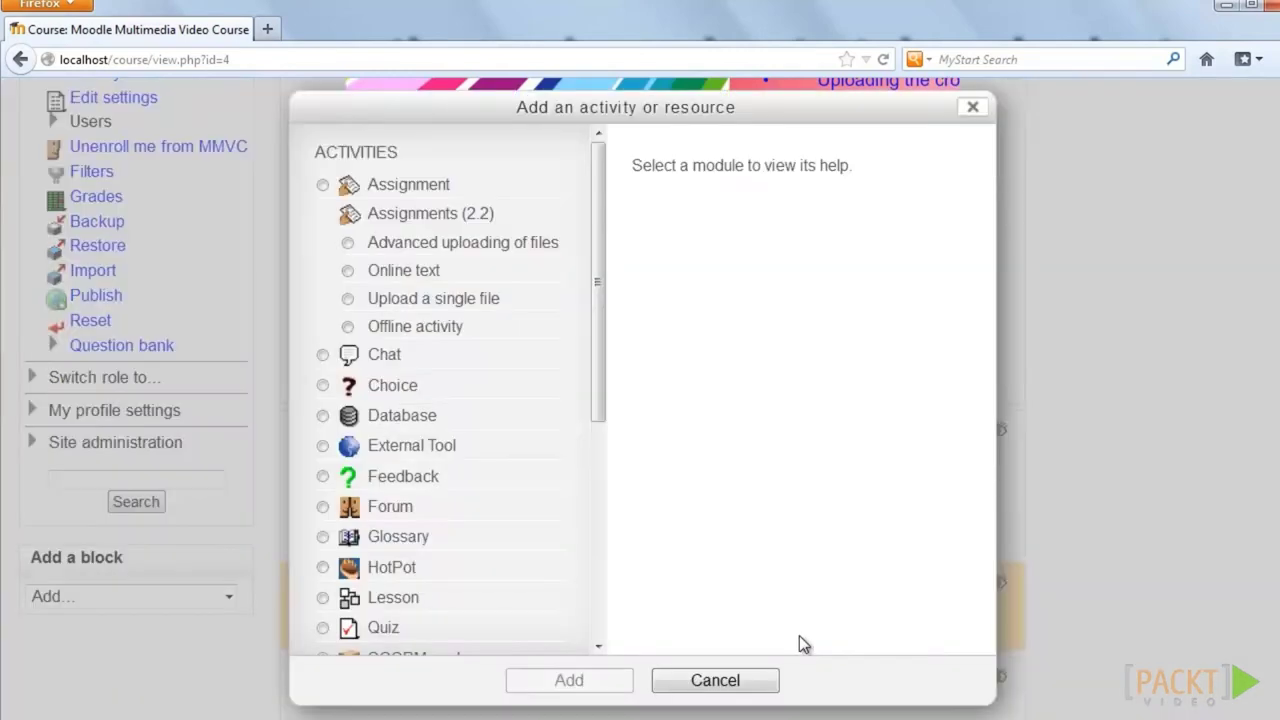
click(399, 482)
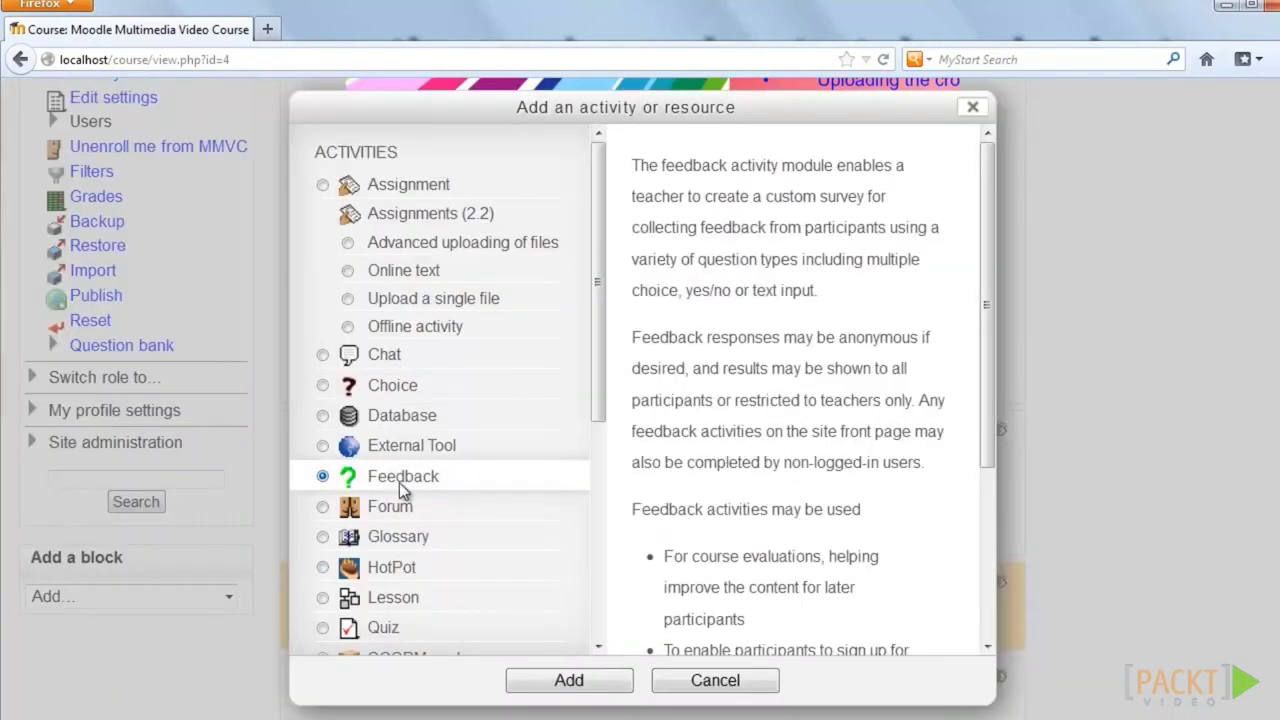
click(569, 680)
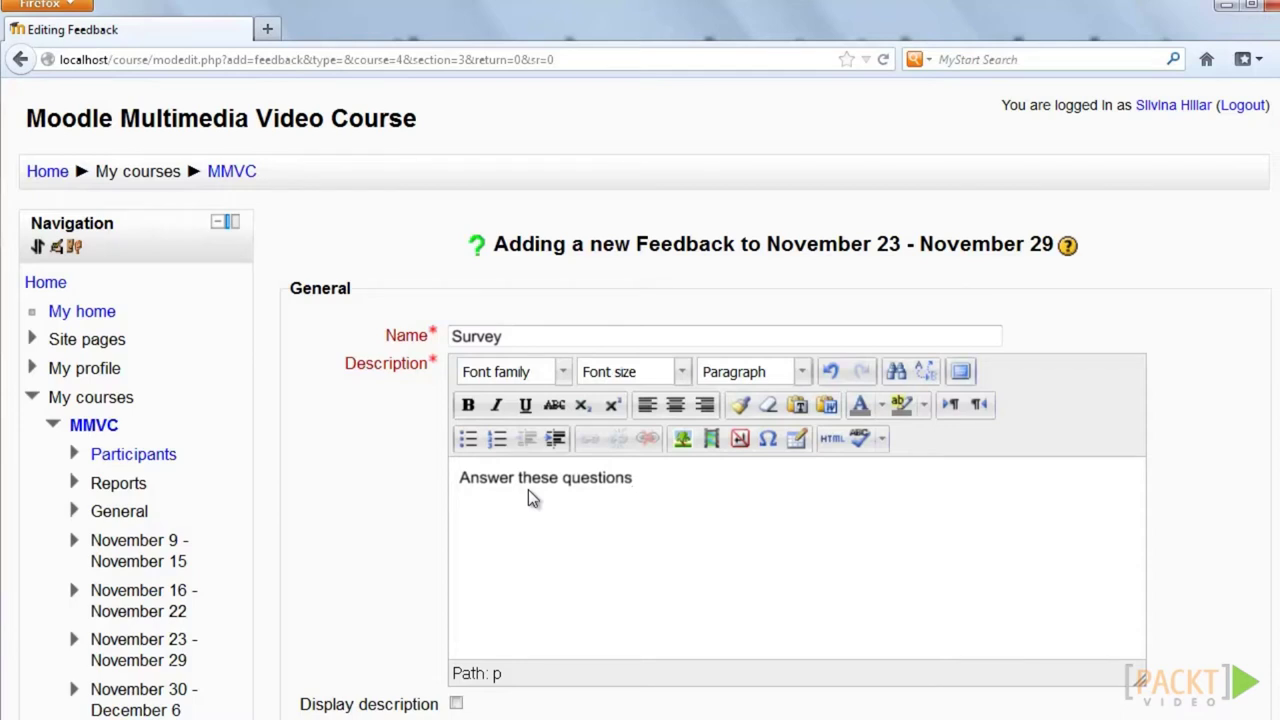
Set the feedback's Record user names option to "User's name will be logged and shown with answers".
scroll(528, 489, down, 3)
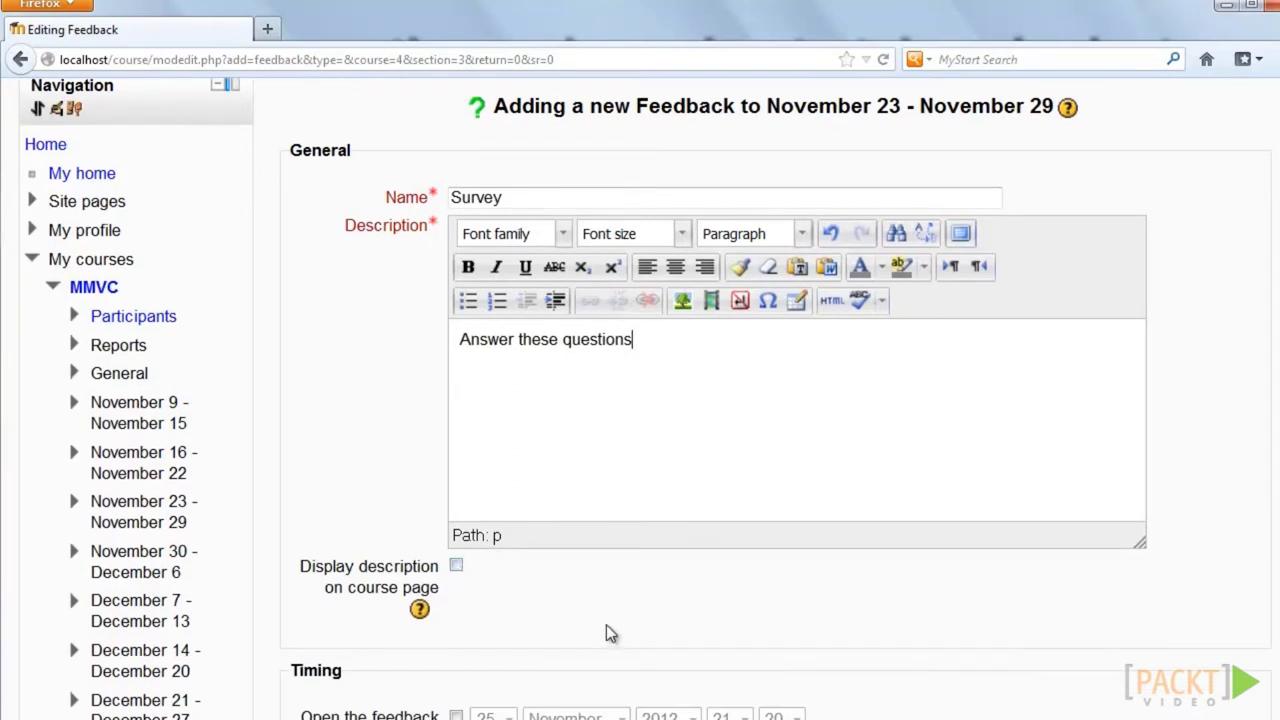
scroll(606, 628, down, 6)
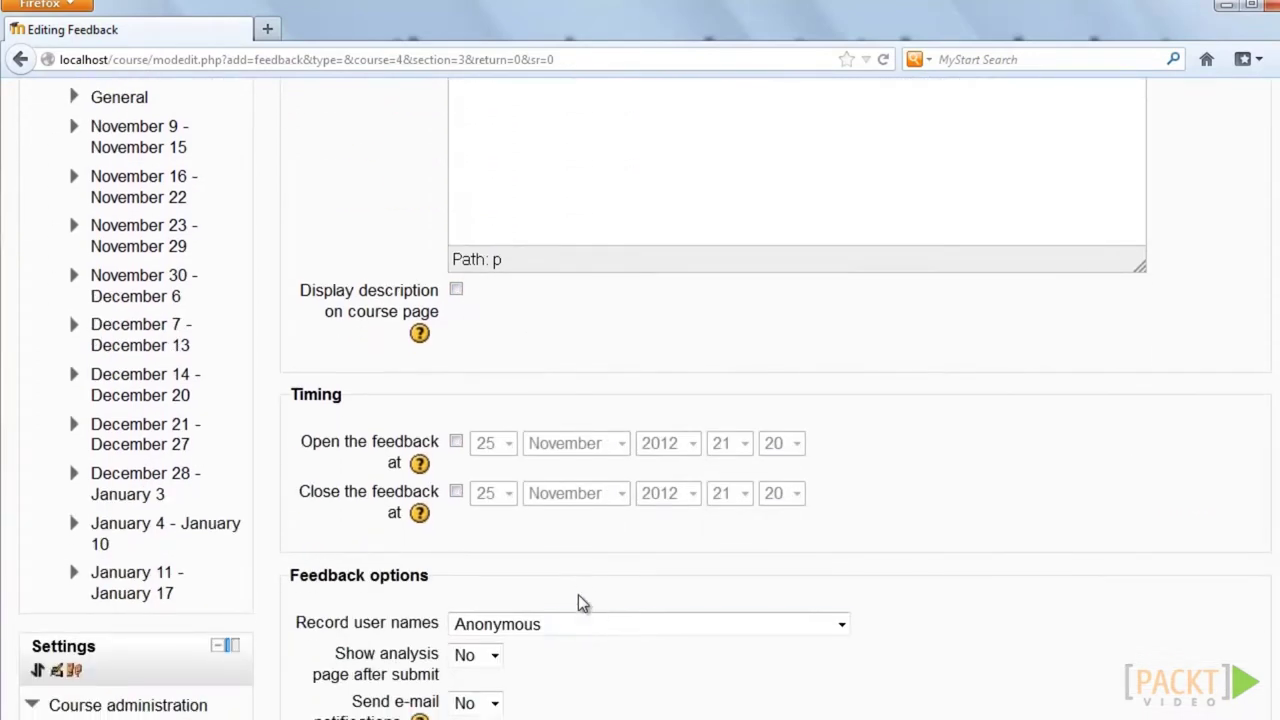
scroll(620, 570, down, 3)
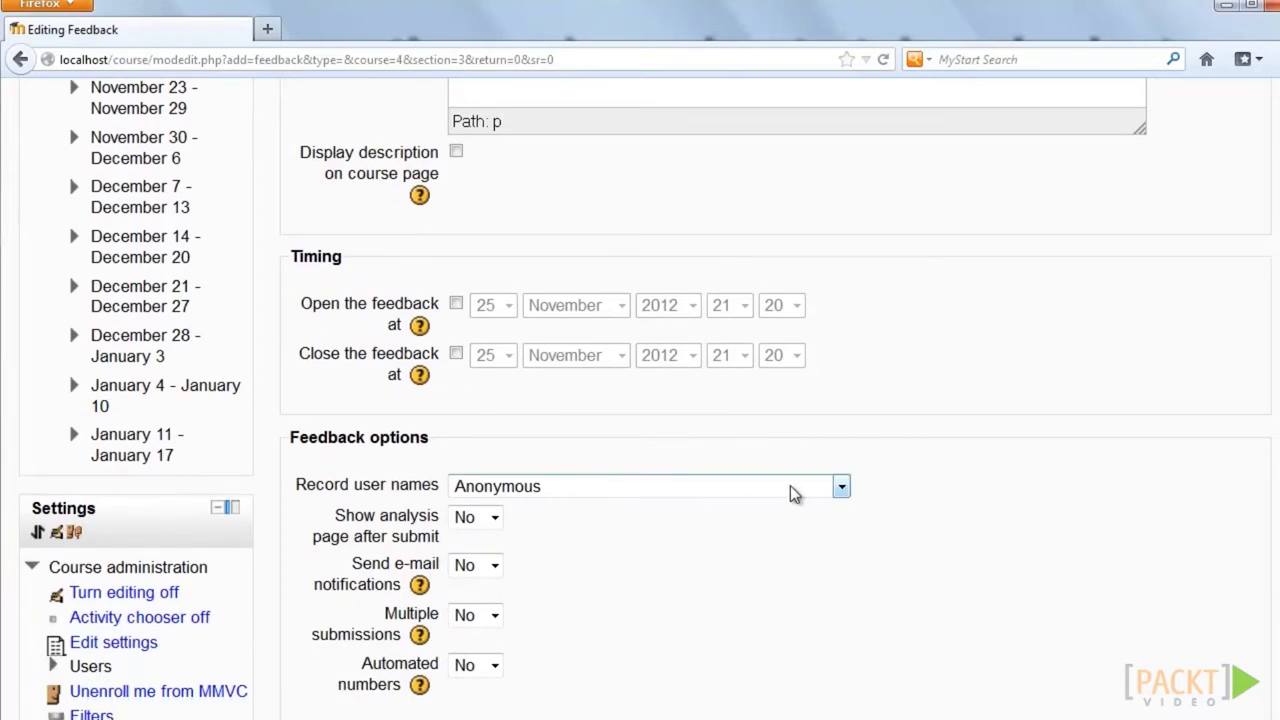
click(843, 488)
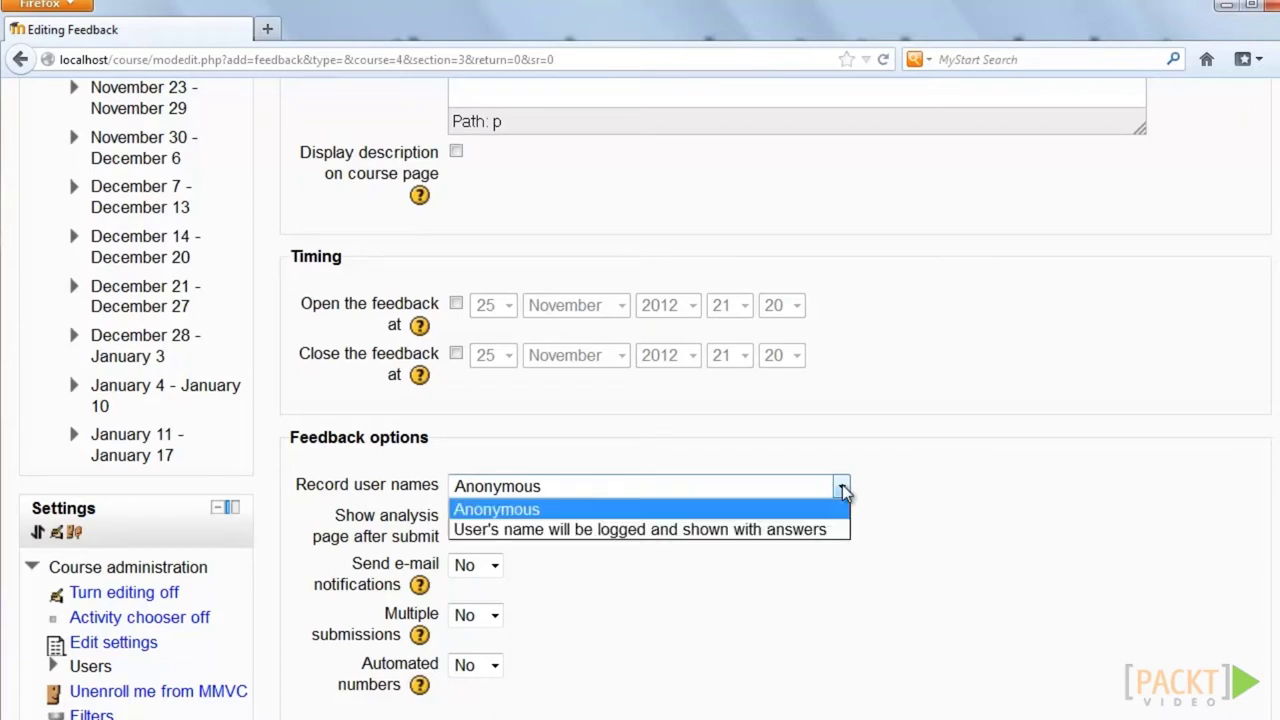
click(817, 531)
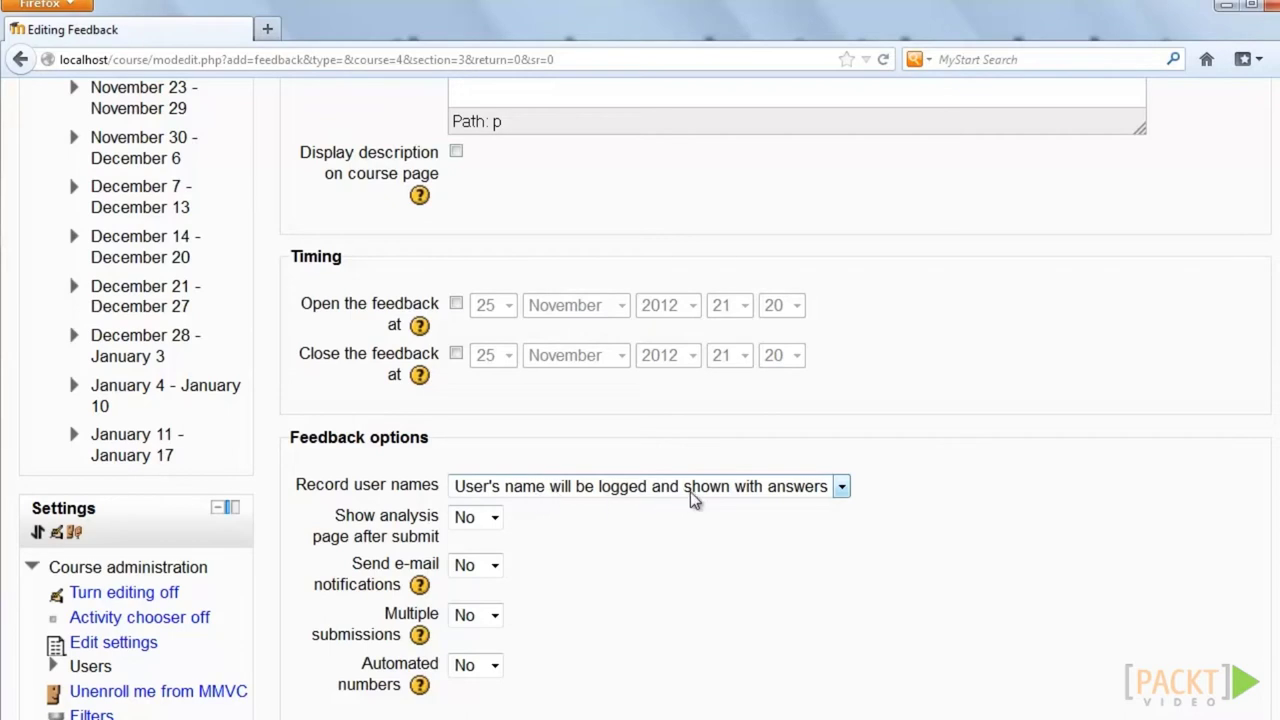
Enter "Thanks for answering!" as the page after submit, then save and display the feedback activity.
scroll(755, 560, down, 3)
scroll(754, 557, down, 5)
click(578, 496)
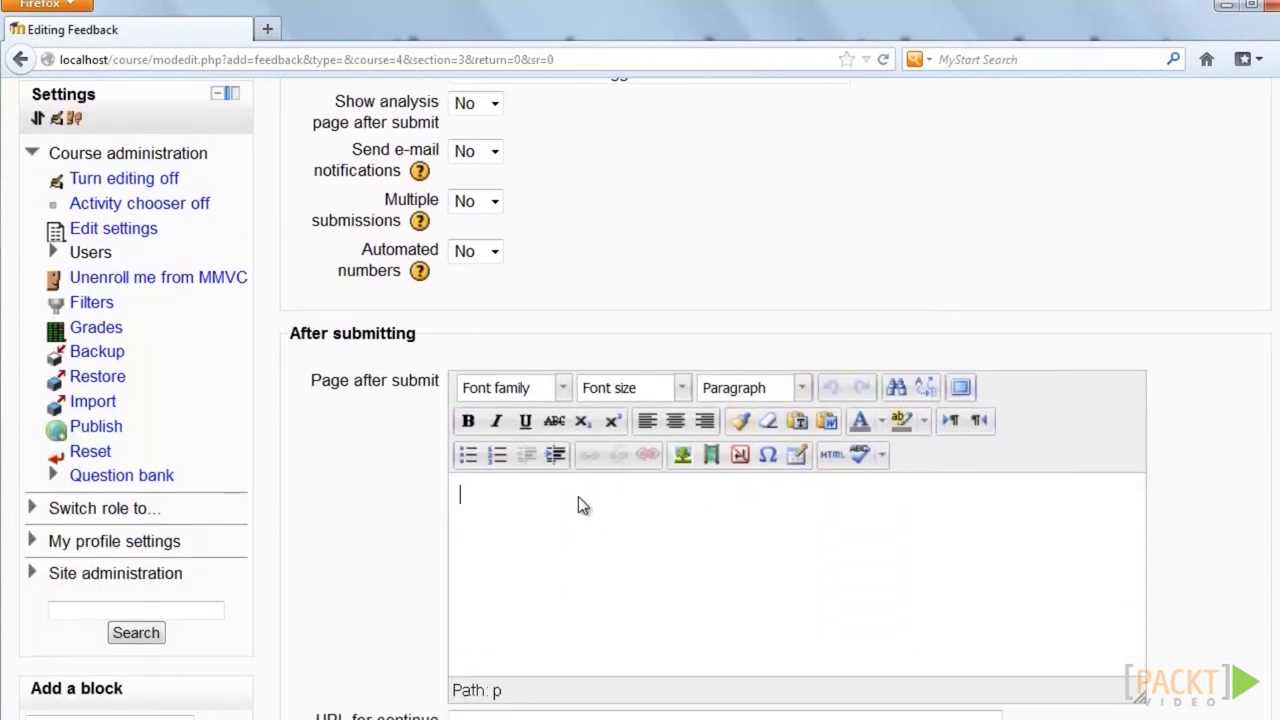
text(Thanks)
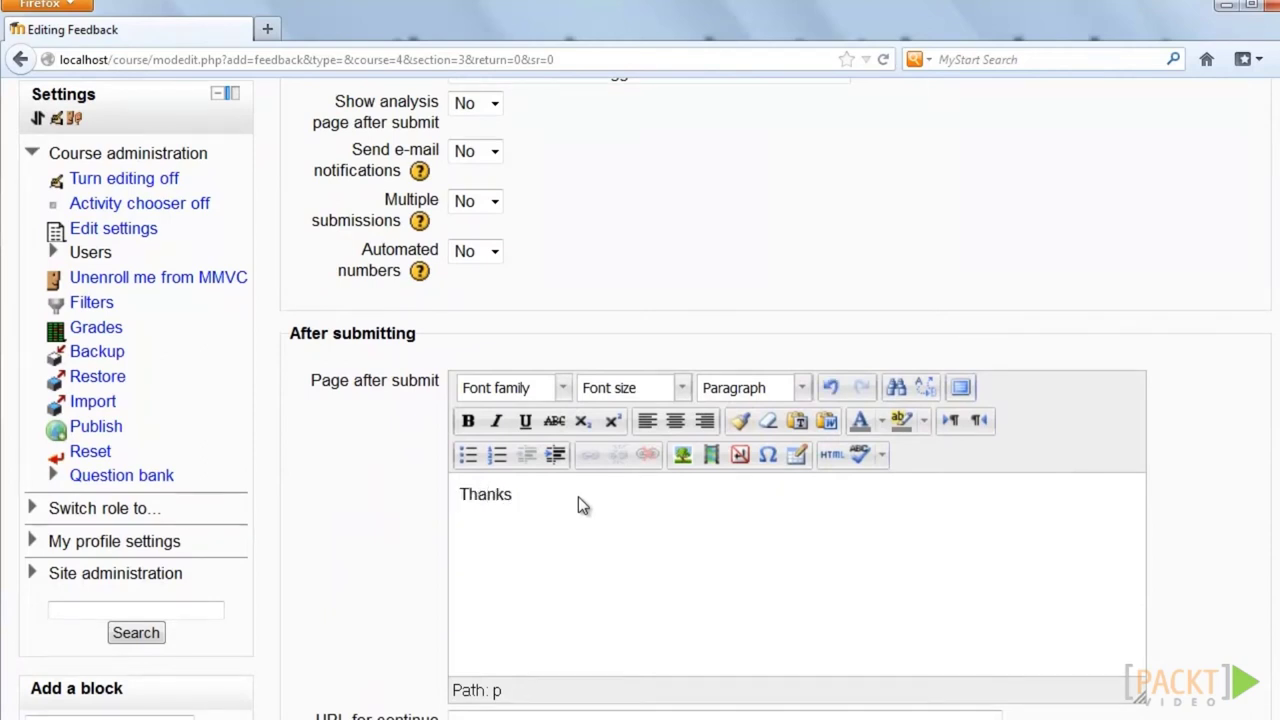
text( for answering!)
scroll(677, 611, down, 5)
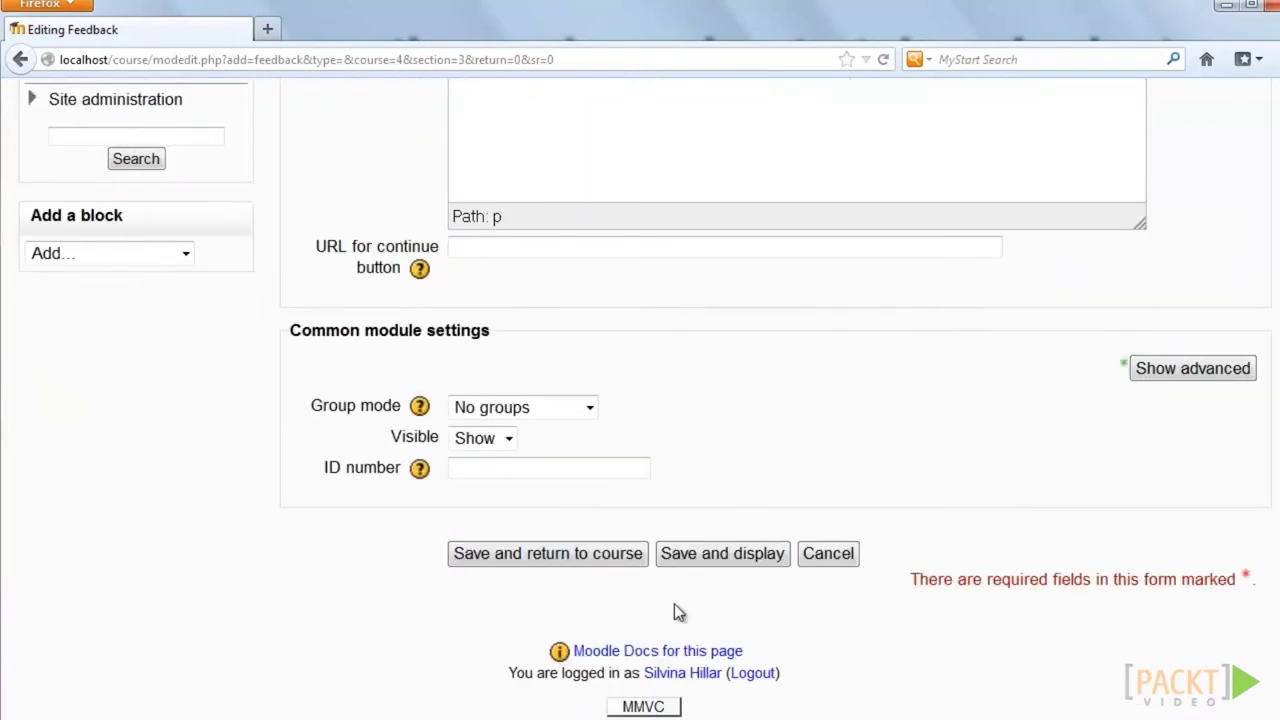
click(723, 557)
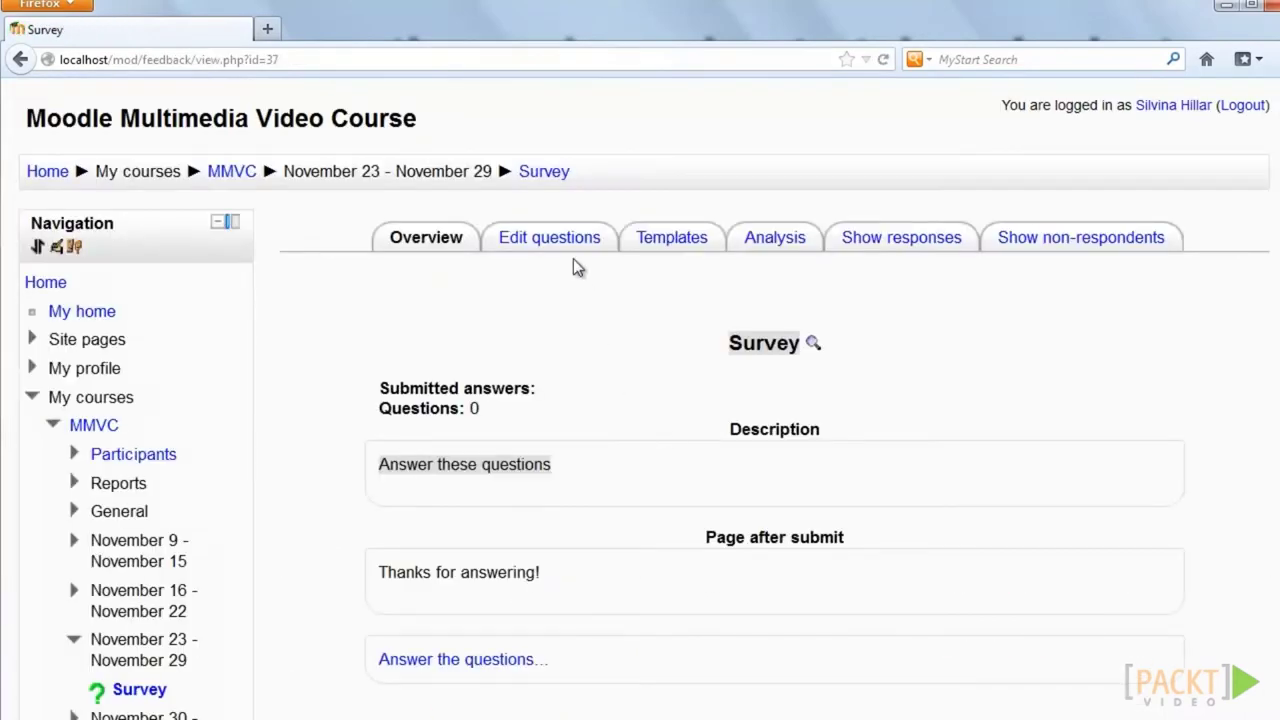
Start a required numeric answer question for the survey, asking "How many hours do you spend at school?".
click(554, 247)
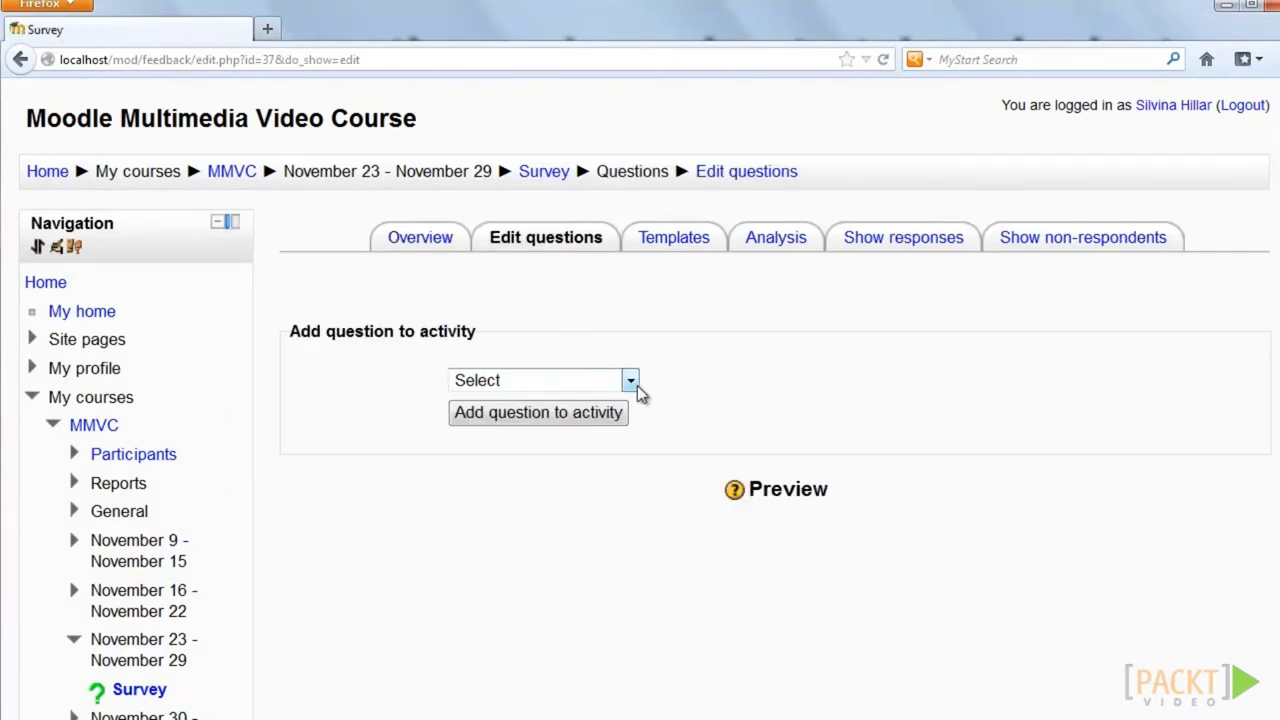
click(633, 386)
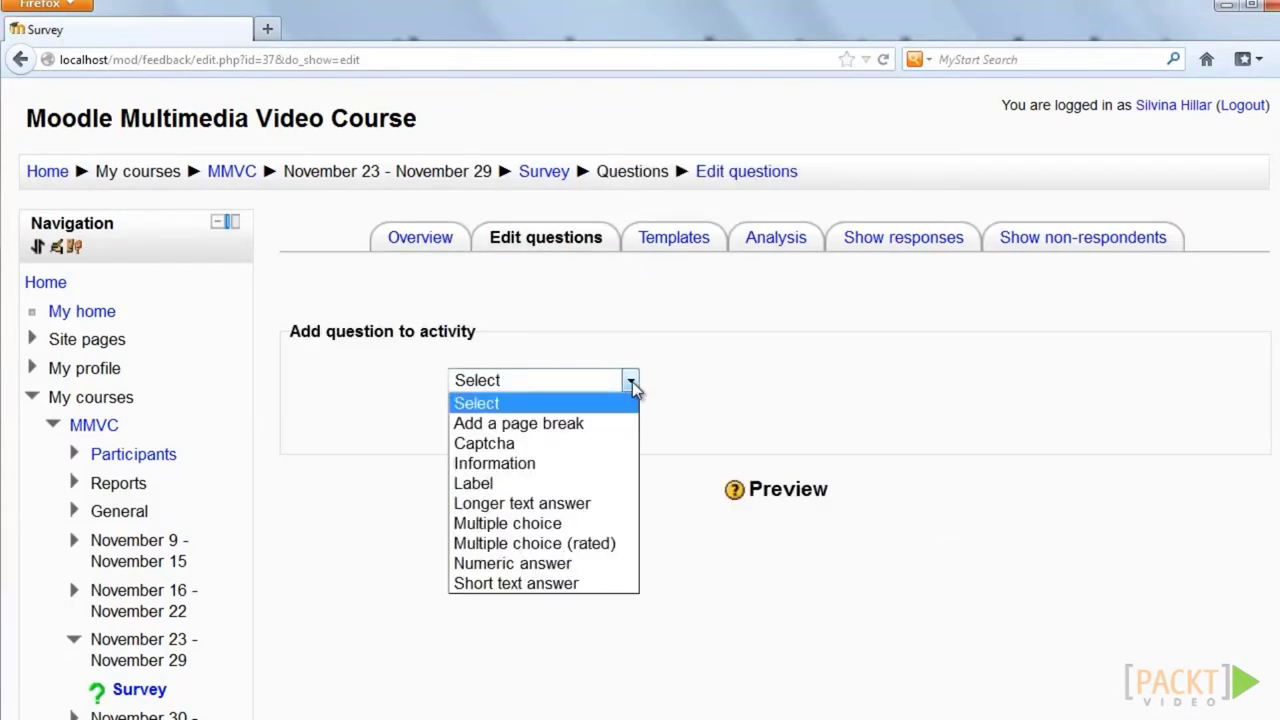
click(528, 563)
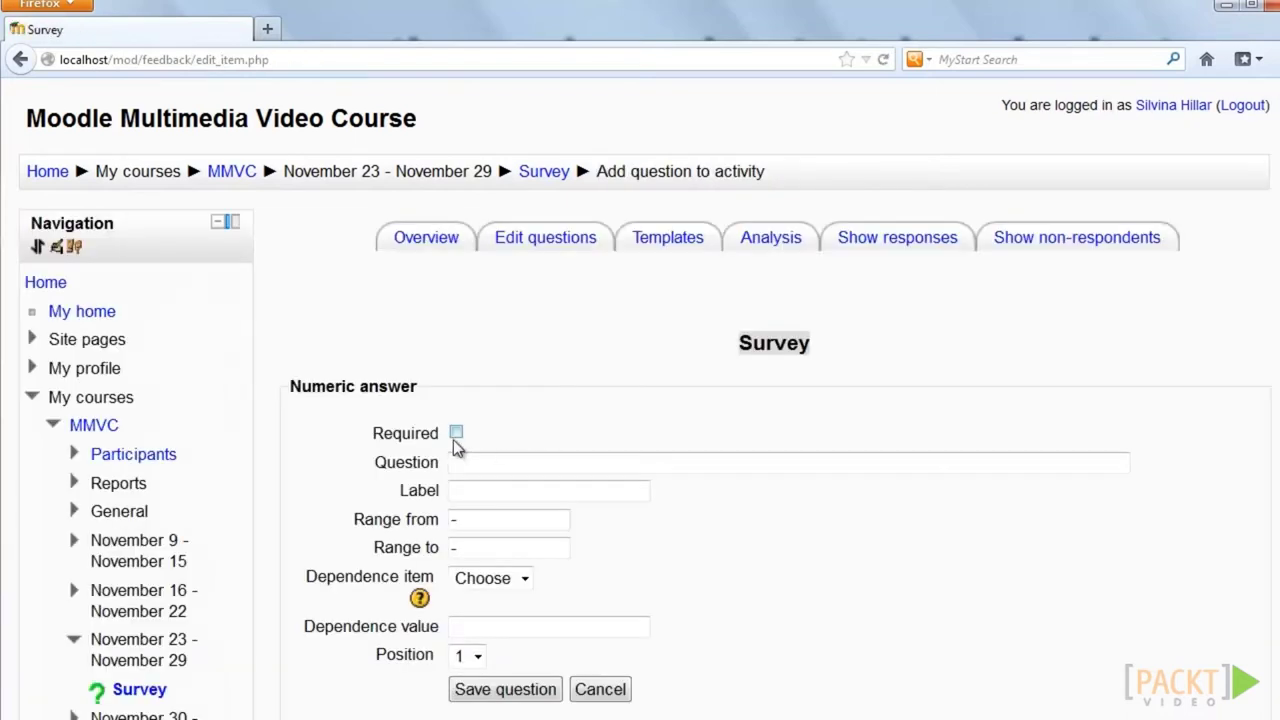
click(455, 432)
click(562, 466)
text(How many hours do you spend at school?)
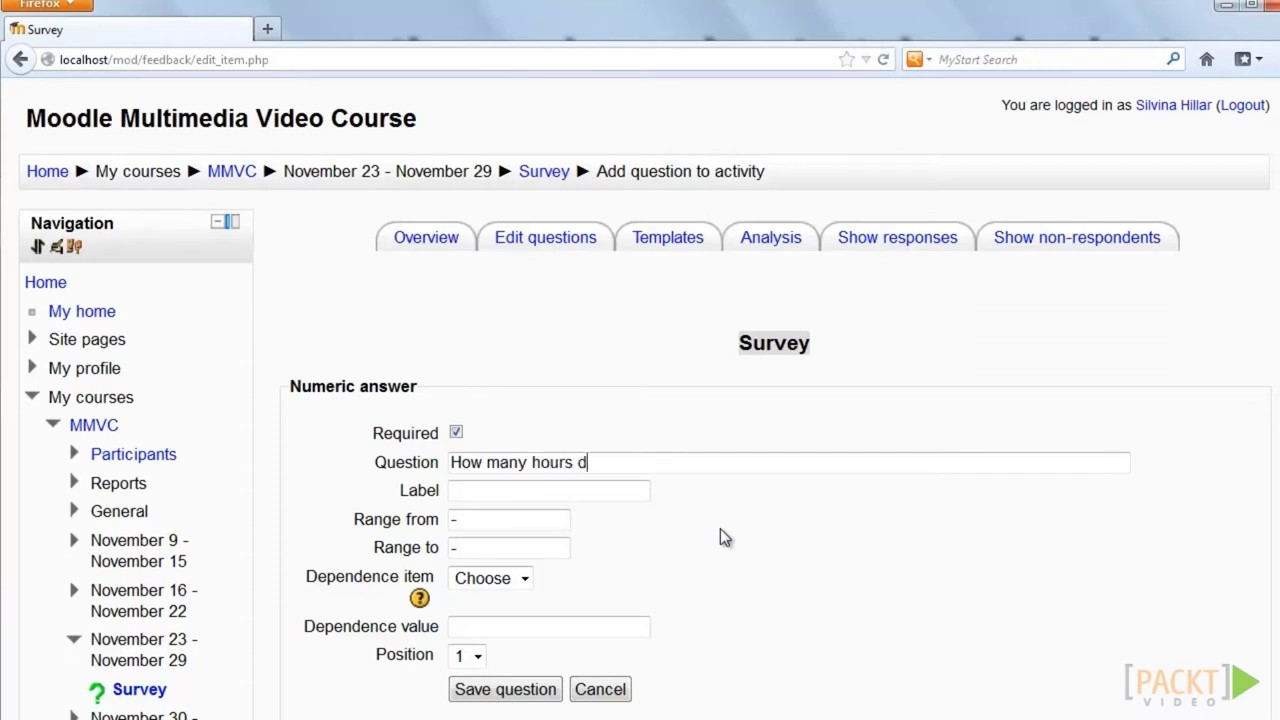
Set the school hours question's range from 0 to 10, keep it at position 1, and save it.
click(484, 516)
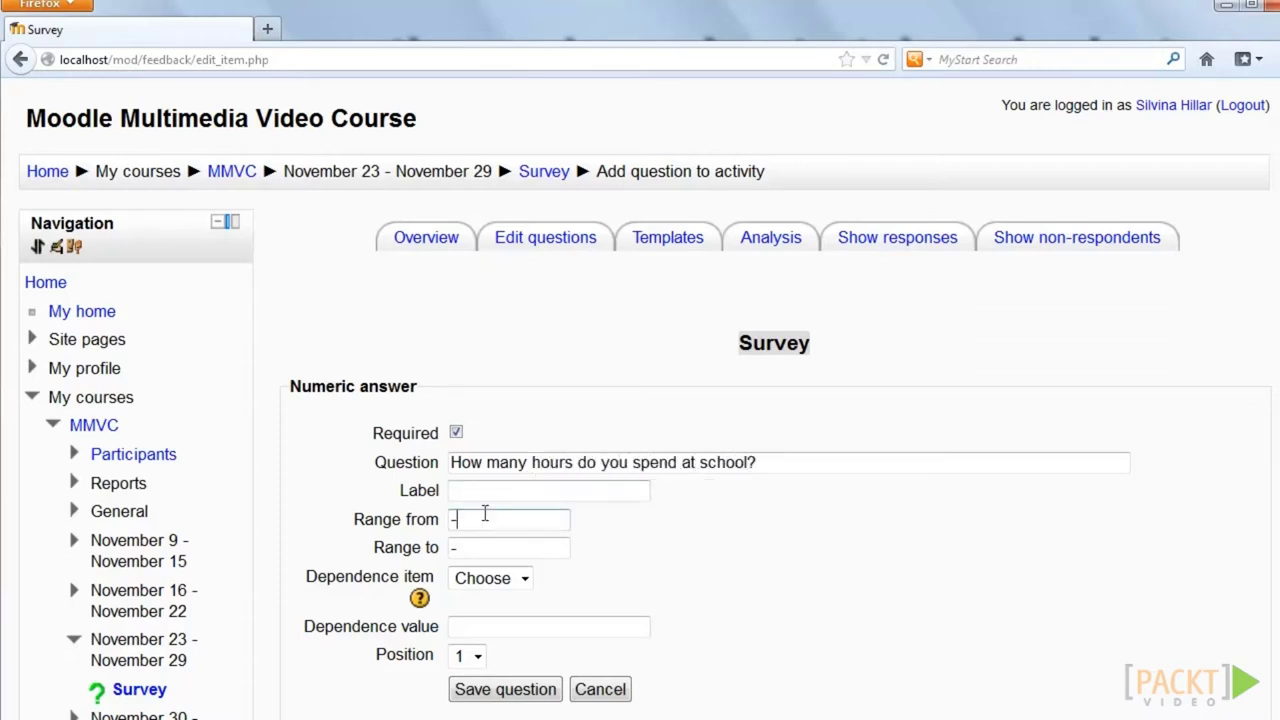
text(0)
click(486, 548)
text(10)
scroll(783, 578, down, 3)
click(477, 518)
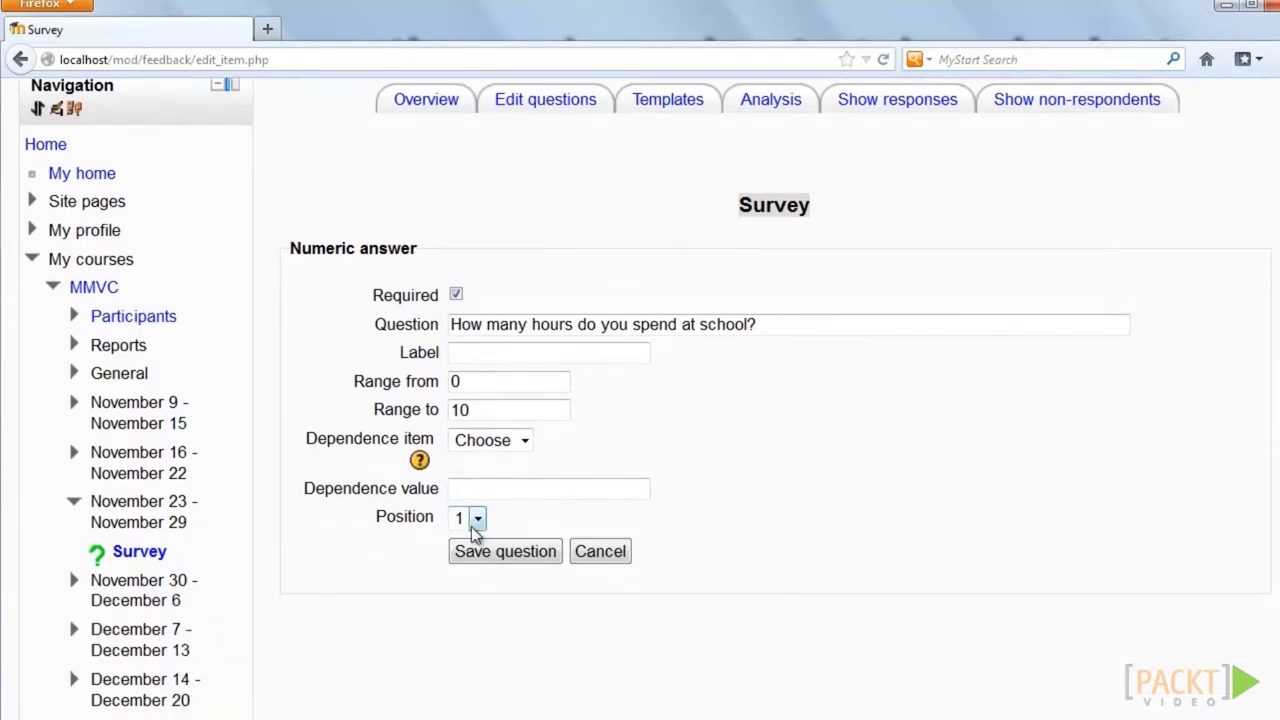
click(477, 522)
click(492, 559)
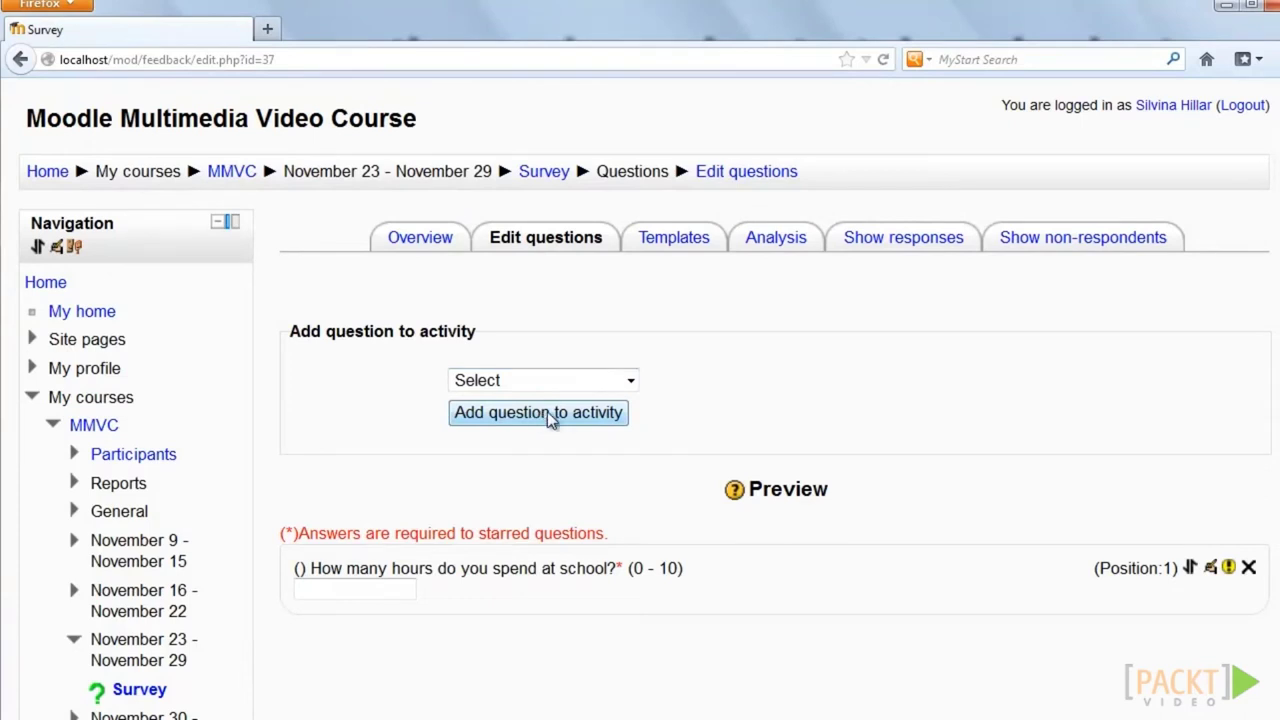
Start another required numeric answer question for the survey, asking "How many hours do you spend studying at home?".
click(630, 380)
click(530, 566)
click(543, 414)
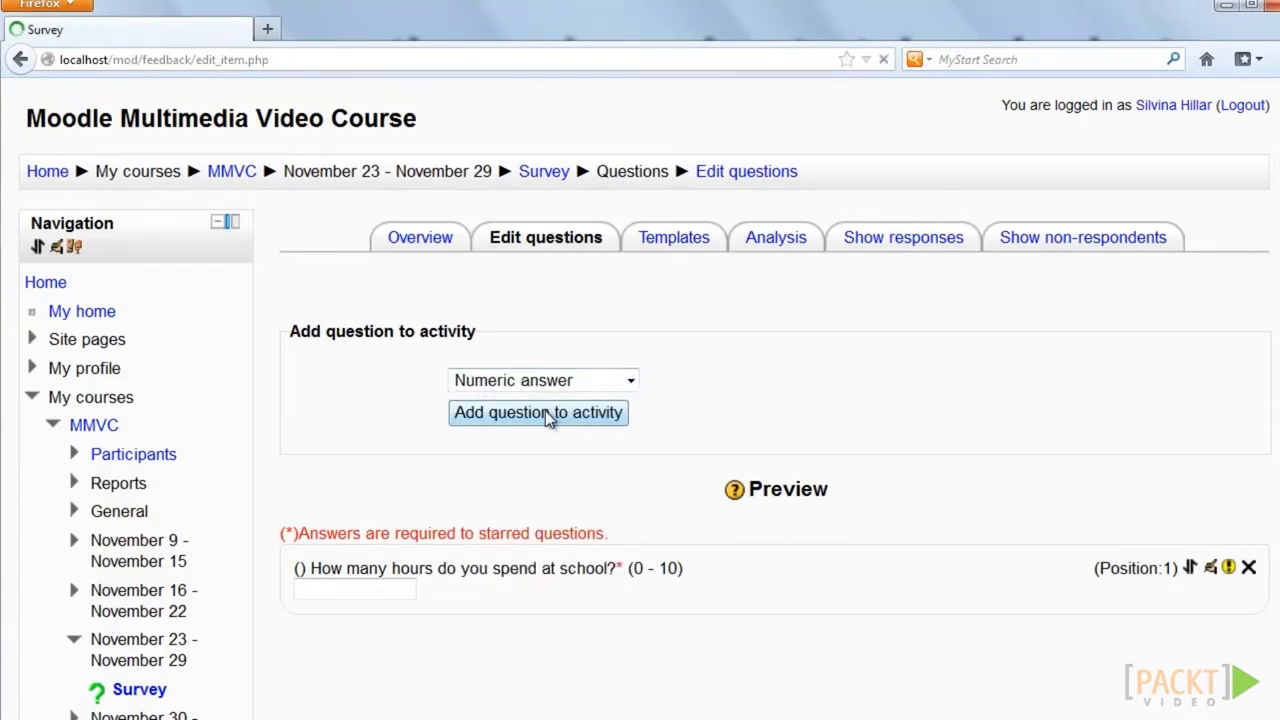
click(456, 432)
click(467, 463)
click(841, 570)
text(How many h)
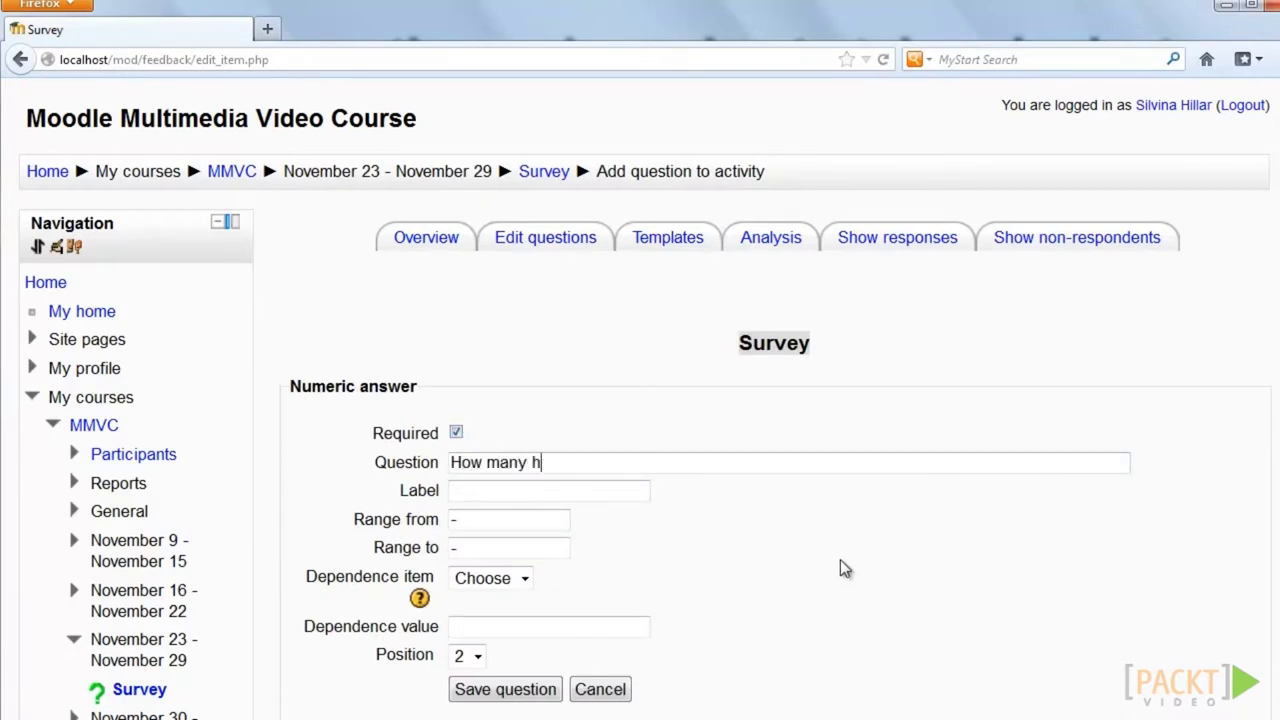
text(ours do you spend study)
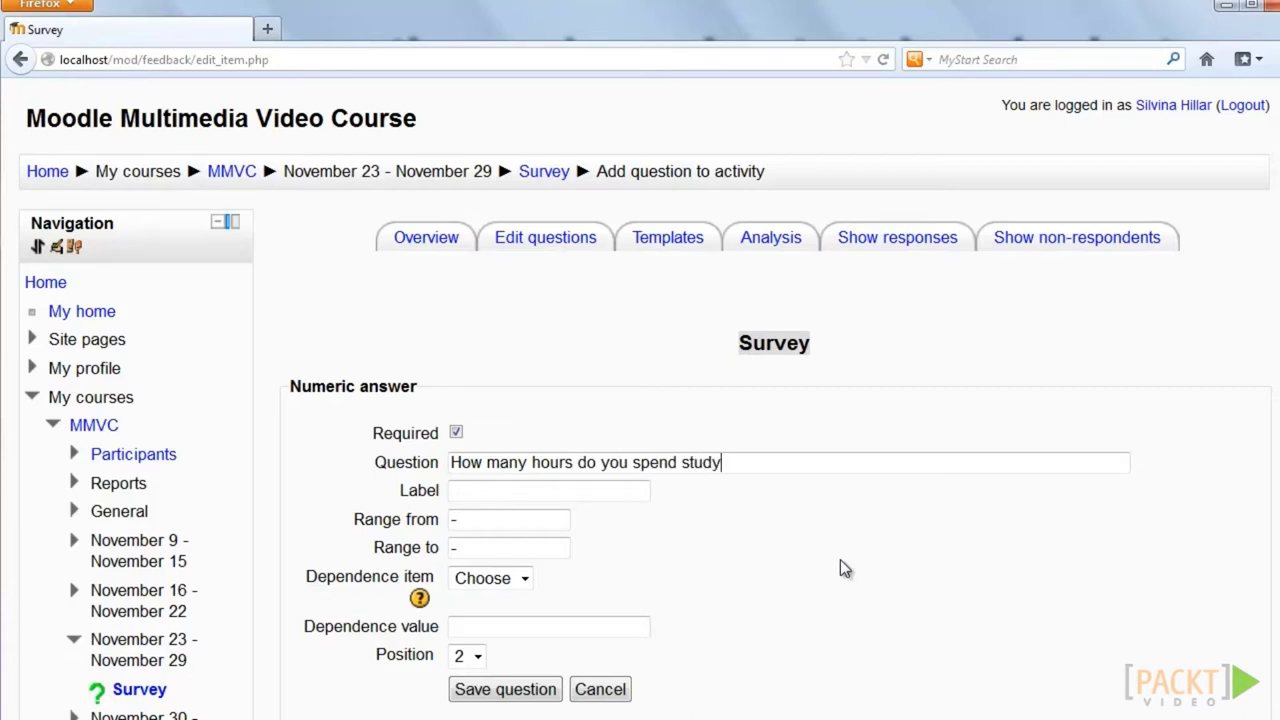
text(ing at home?)
Set the home studying question's range from 0 to 10, keep it at position 2, and save it.
click(468, 524)
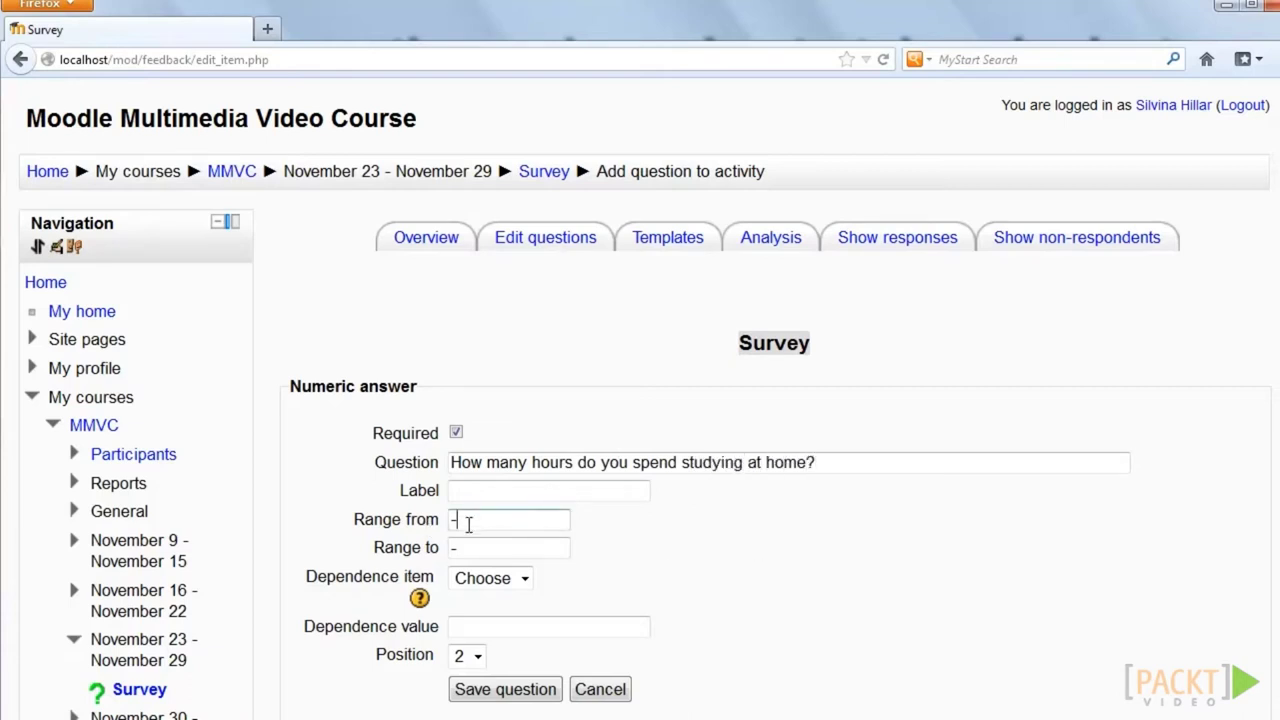
text(0)
key(Tab)
text(10)
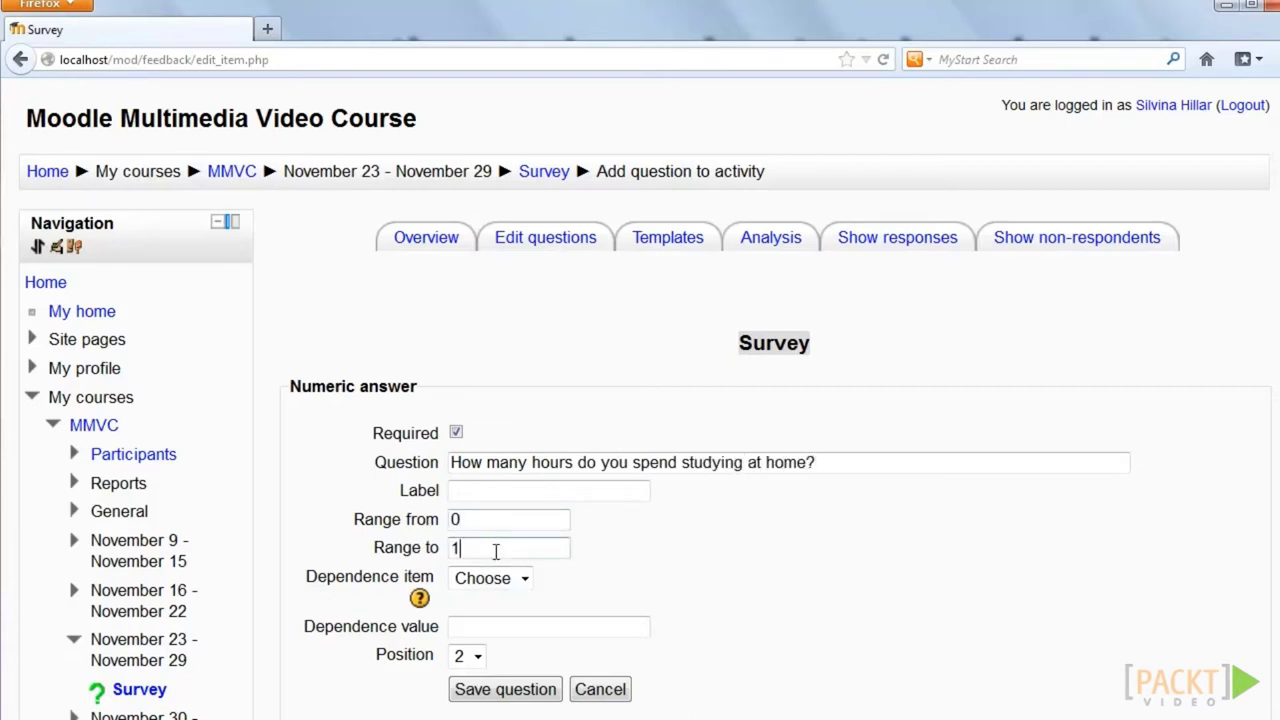
click(478, 658)
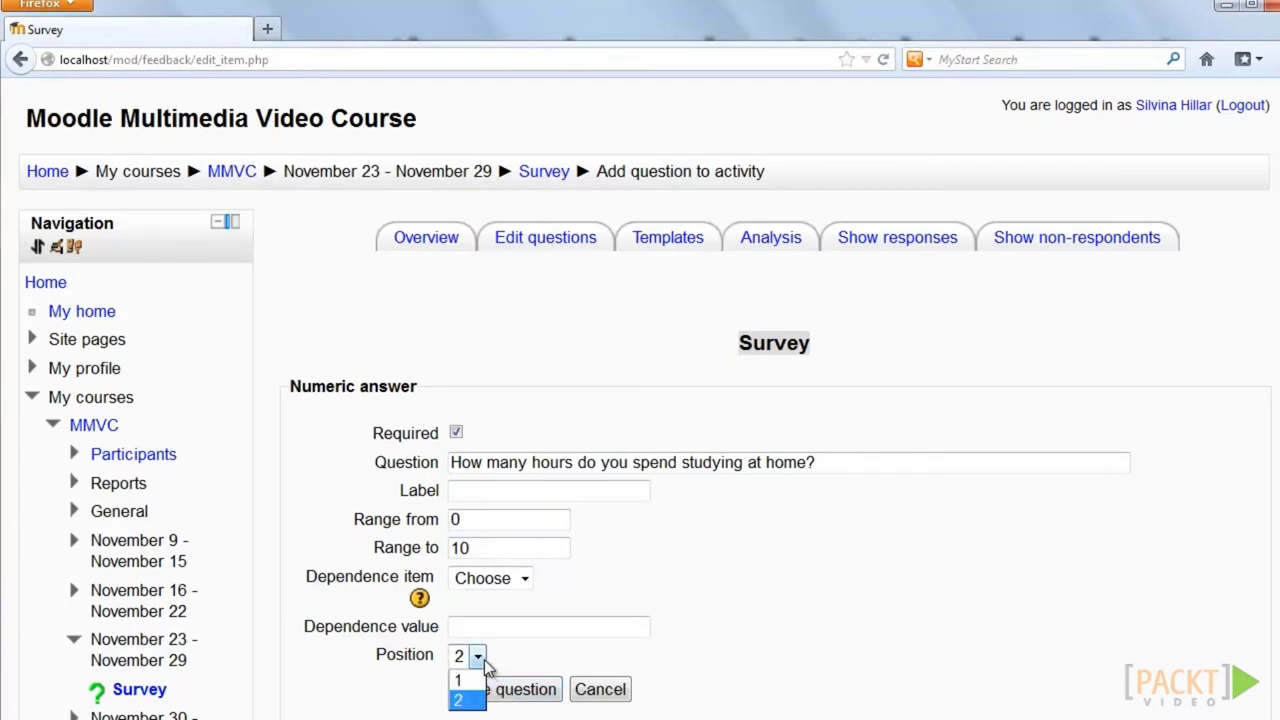
click(790, 584)
scroll(720, 585, down, 3)
click(540, 551)
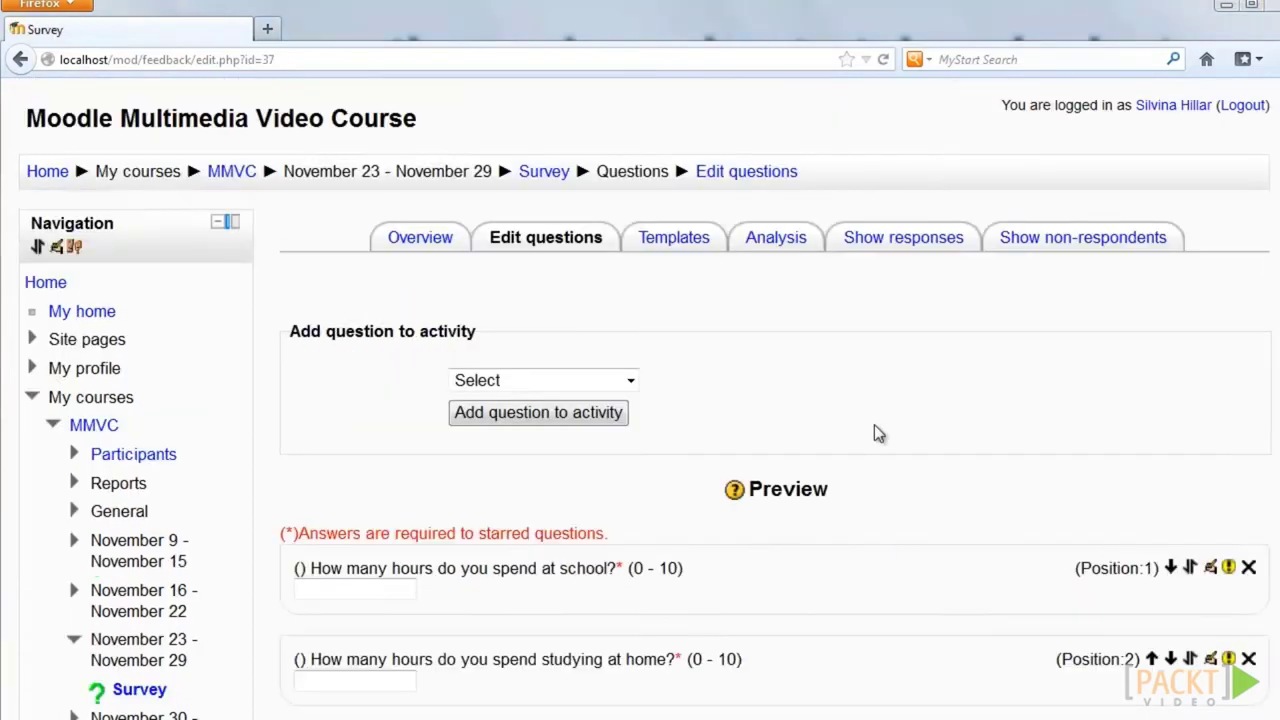
Return from the question preview to the MMVC course page, then open the Survey activity and start answering its questions.
scroll(915, 418, down, 9)
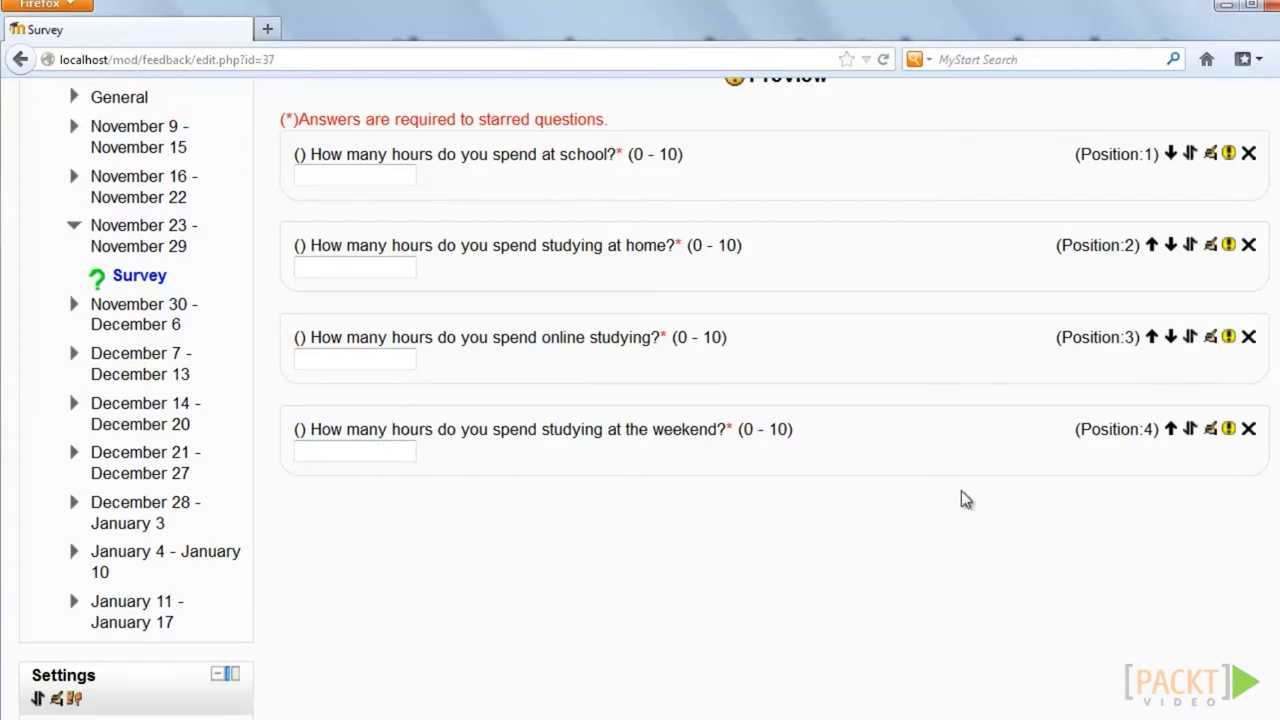
scroll(961, 500, down, 10)
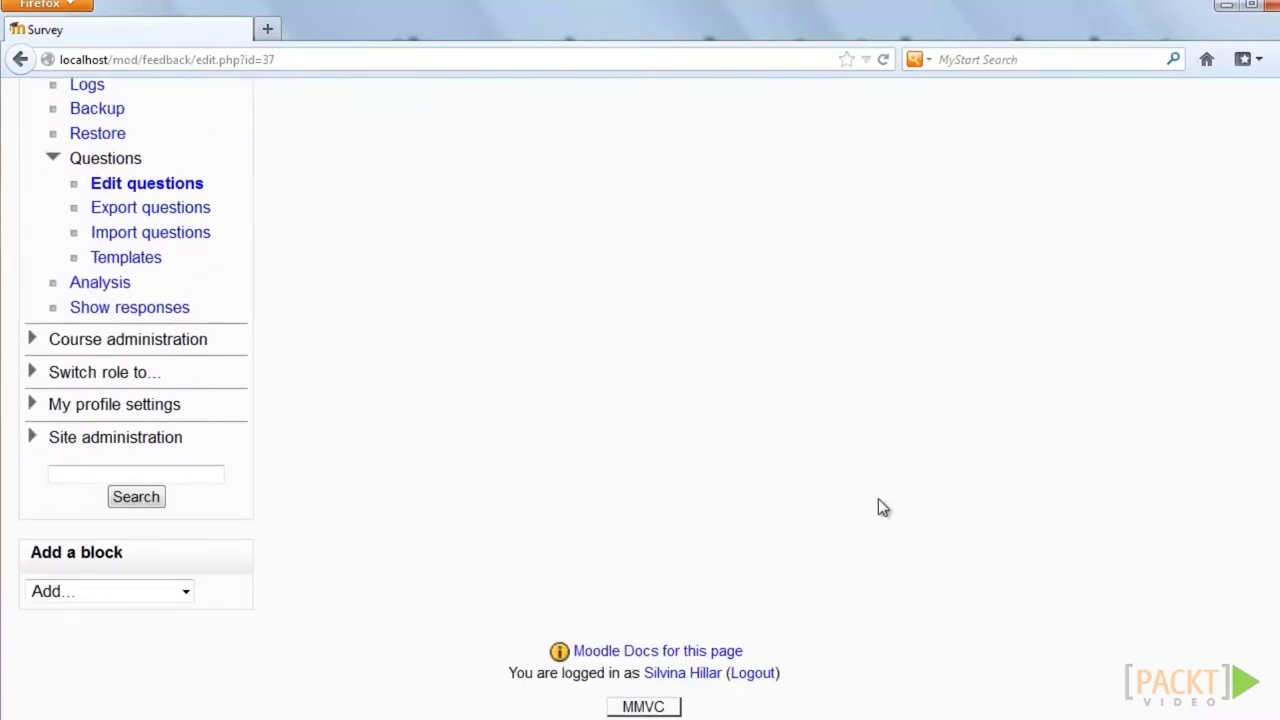
click(643, 706)
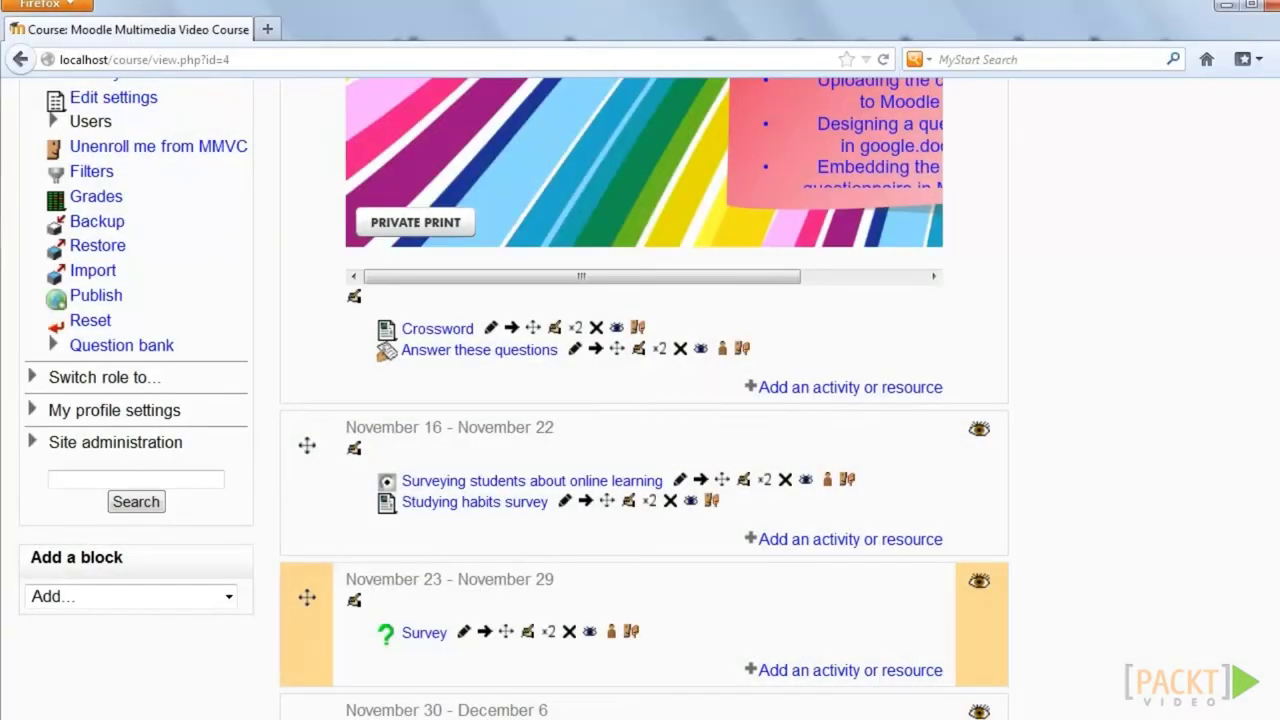
click(418, 633)
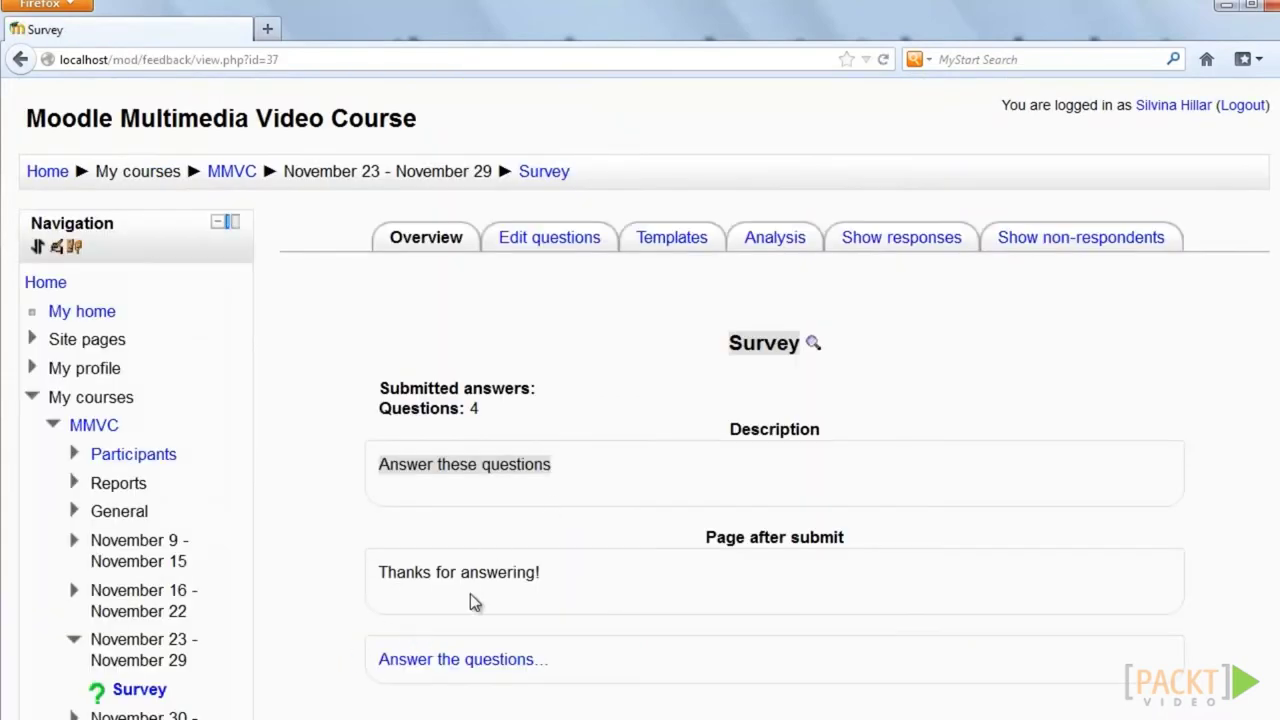
click(452, 660)
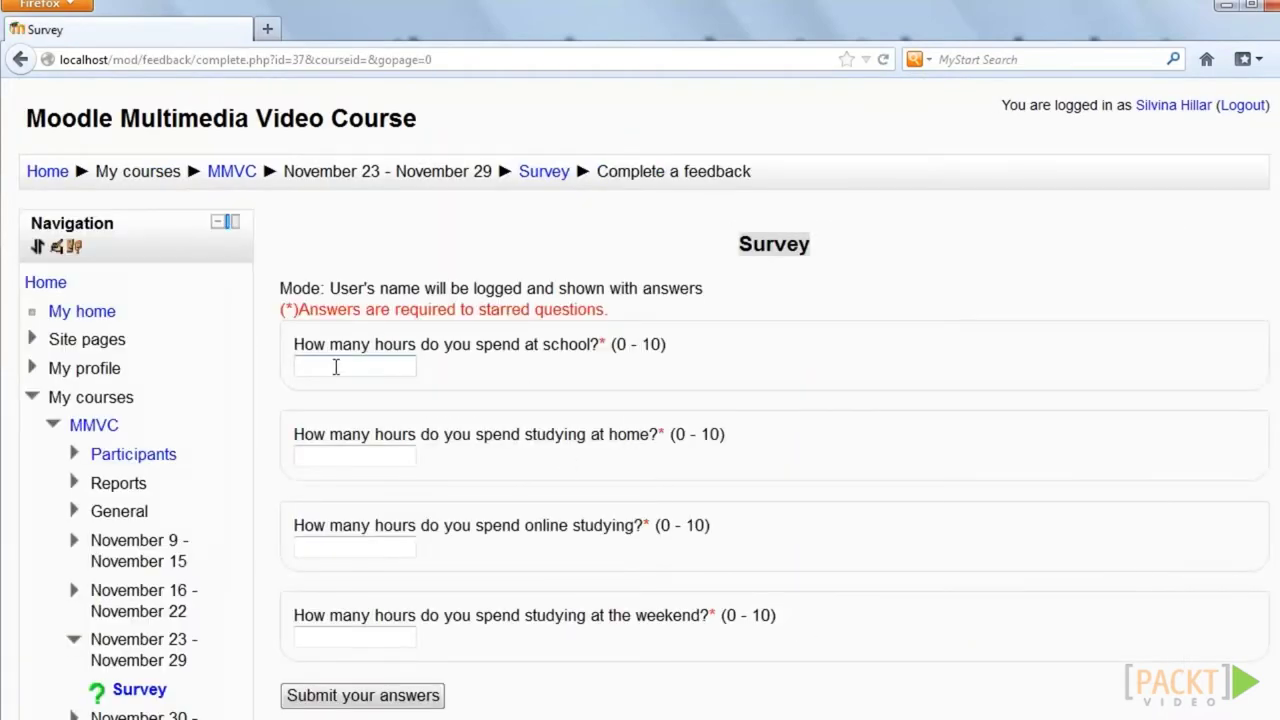
Answer 8 hours at school, 2 studying at home, 4 online studying and 2 at the weekend, then submit the answers.
text(8)
key(Tab)
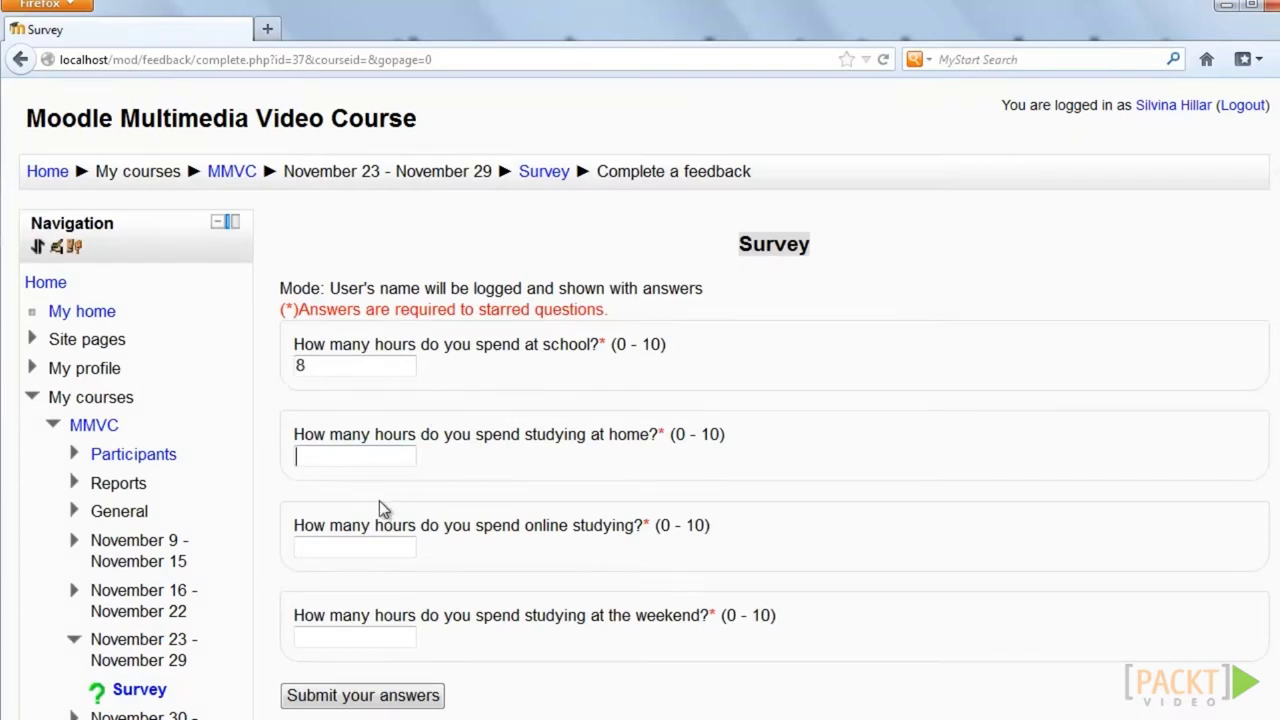
scroll(560, 563, down, 3)
key(Tab)
text(4)
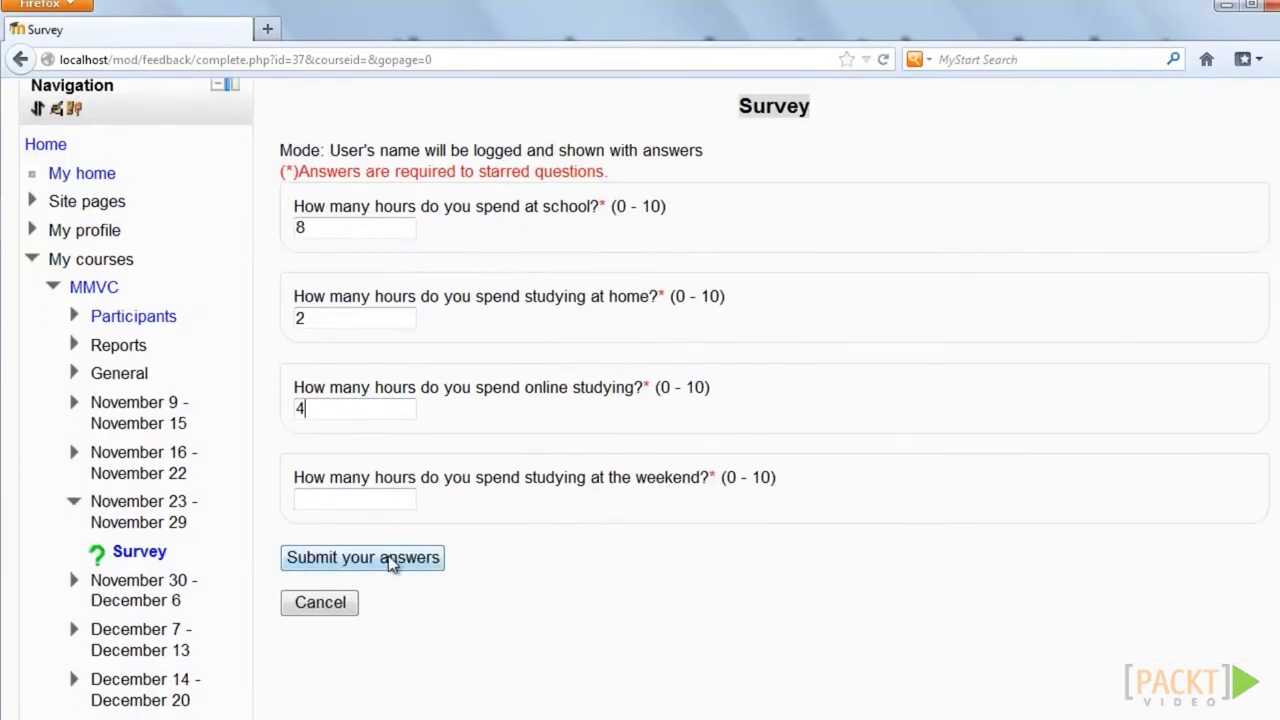
text(2)
click(352, 561)
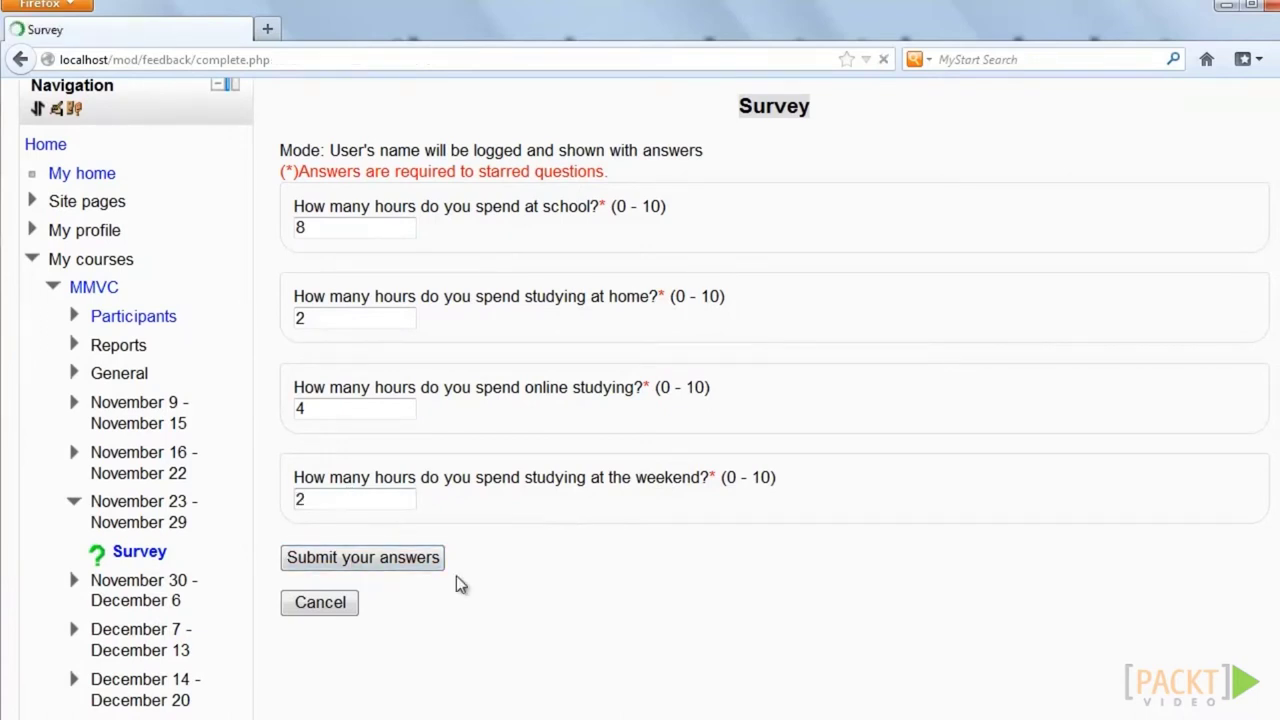
Continue to the course page and reopen the Survey activity in the November 23 - November 29 section.
click(770, 382)
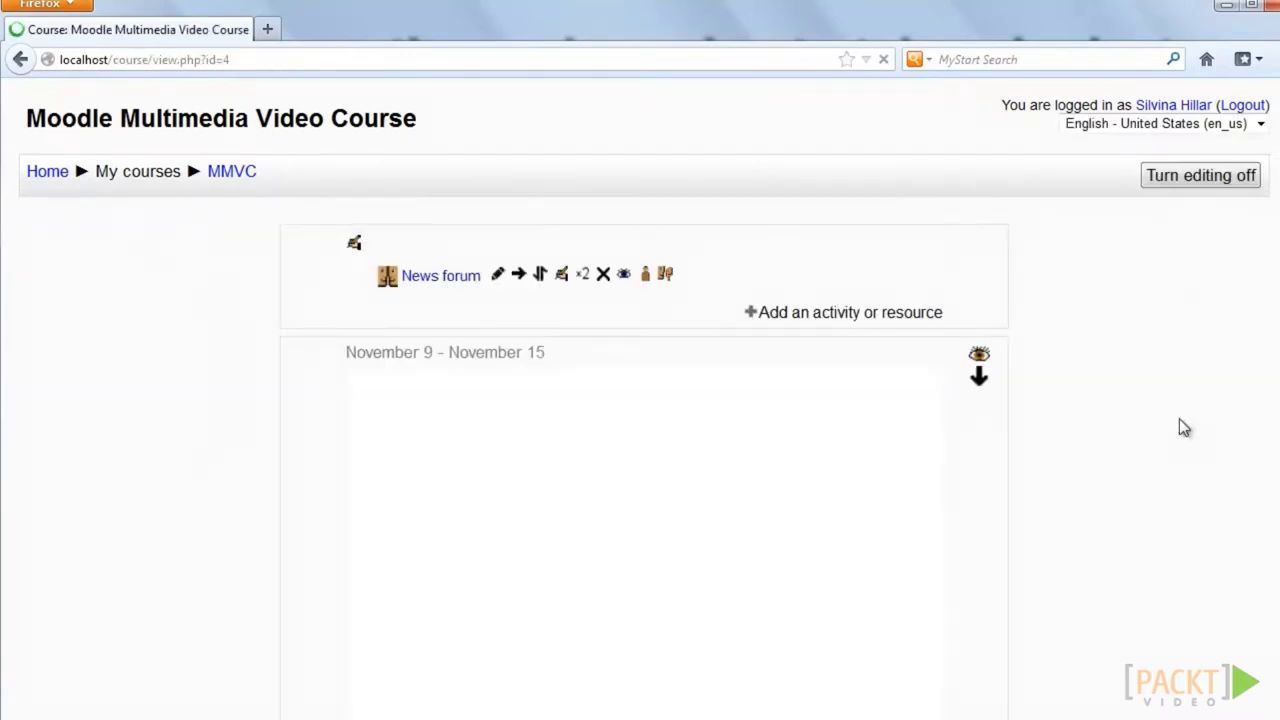
scroll(1131, 435, down, 4)
scroll(1103, 440, down, 4)
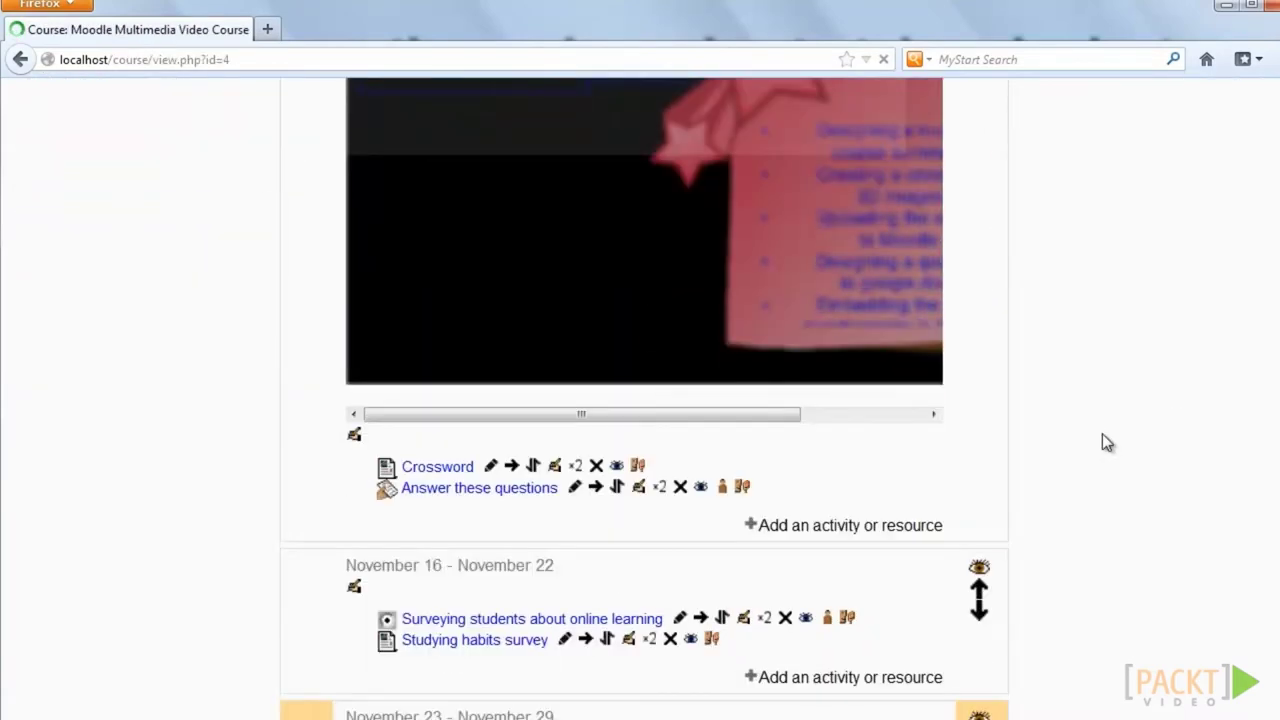
scroll(1102, 440, down, 5)
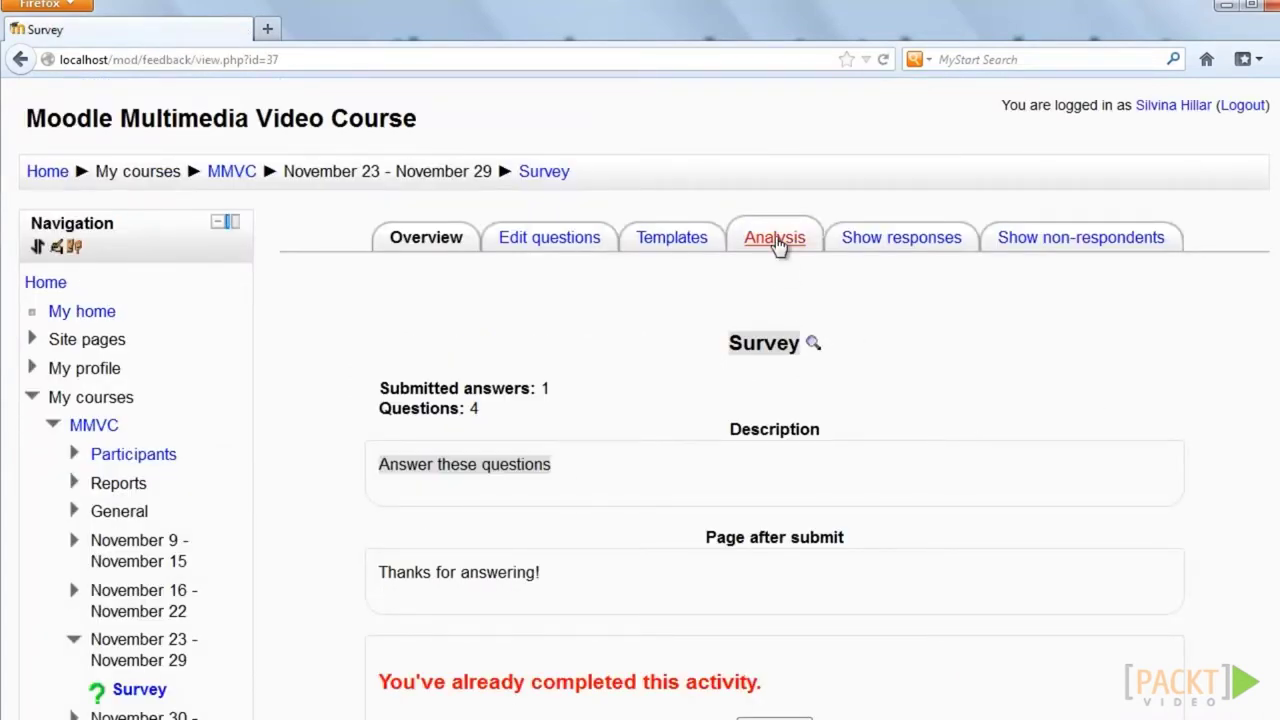
Review the survey's response analysis, export it to Excel, and open the exported workbook.
click(778, 242)
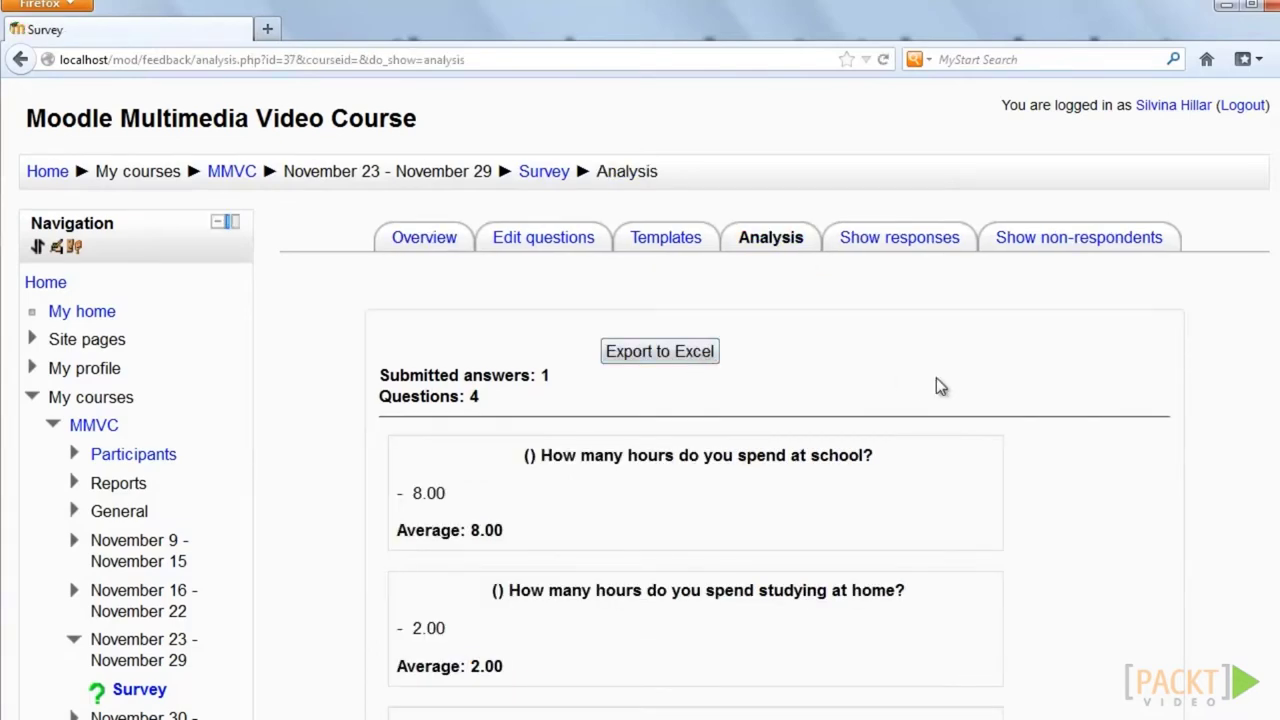
scroll(937, 385, down, 4)
scroll(801, 311, up, 3)
click(673, 216)
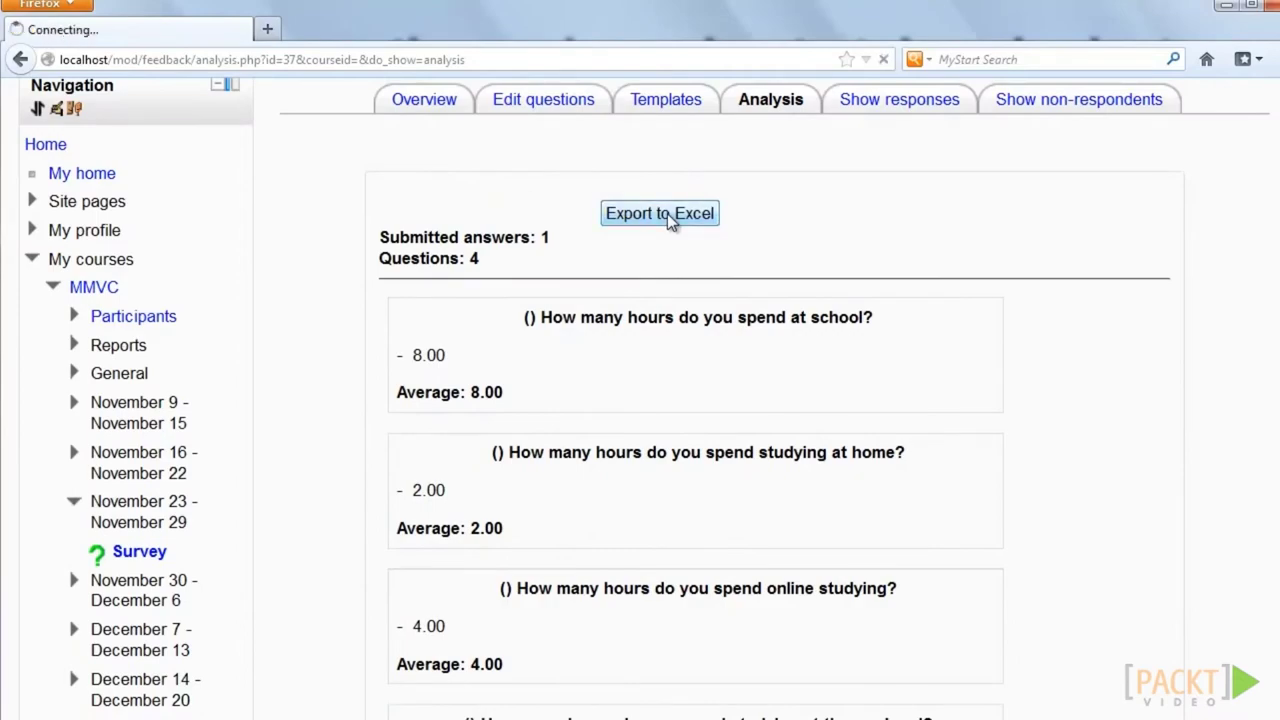
click(592, 652)
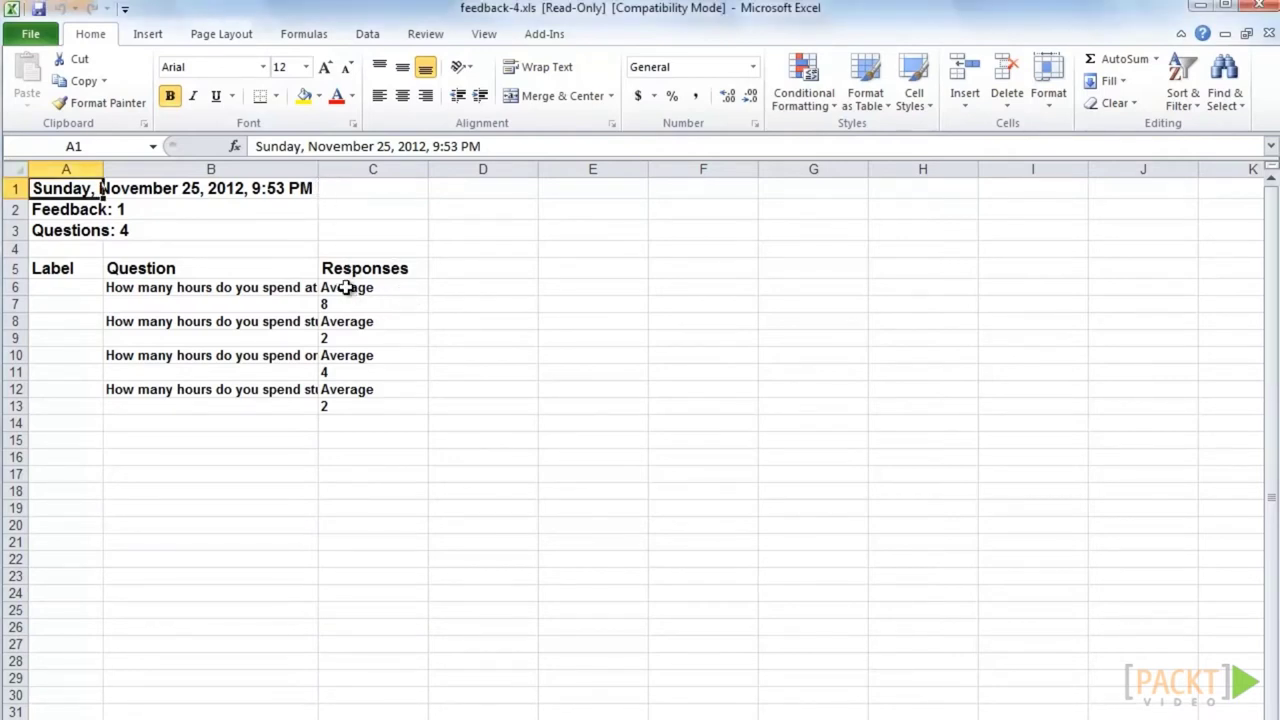
Delete the "Average" labels from cells C6, C8, C10 and C12 of the Responses column.
click(380, 289)
key(Delete)
click(371, 323)
key(Delete)
click(374, 357)
key(Delete)
click(380, 390)
key(Delete)
Move the first two responses beside their questions: enter 8 in C6 and 2 in C8, and clear C7 and C9.
click(400, 290)
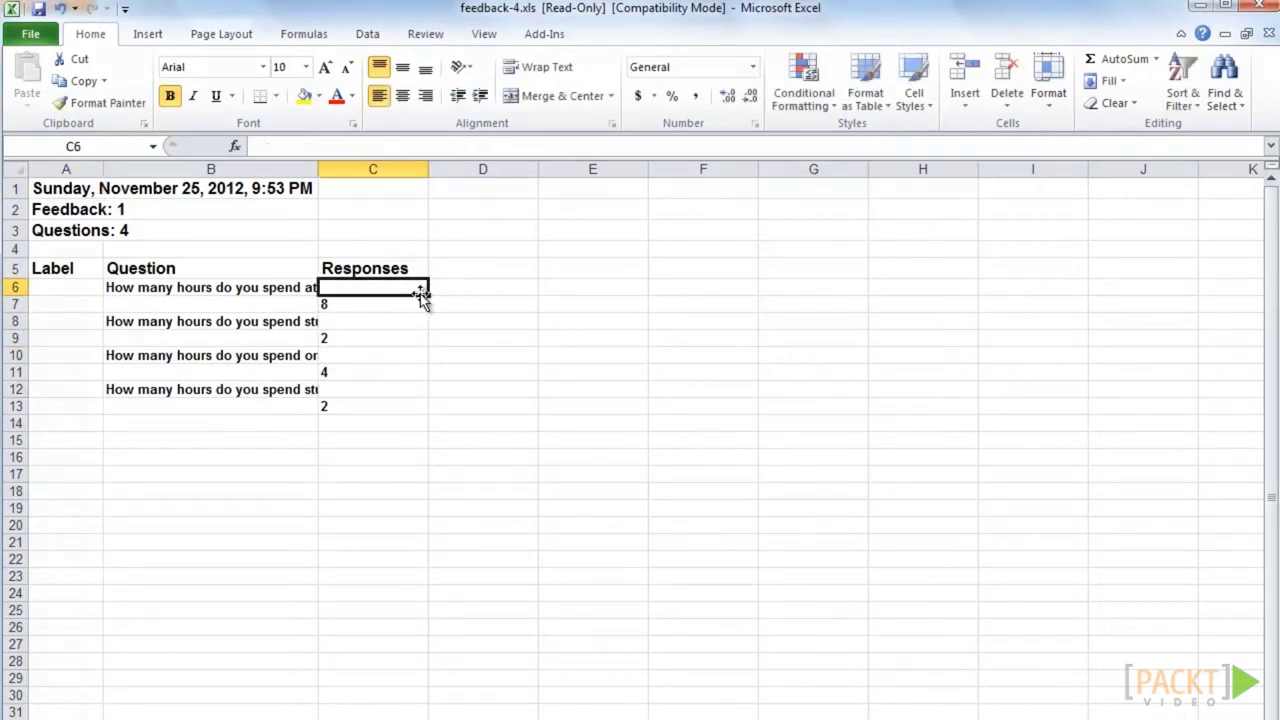
text(8)
key(Return)
key(BackSpace)
click(363, 325)
text(2)
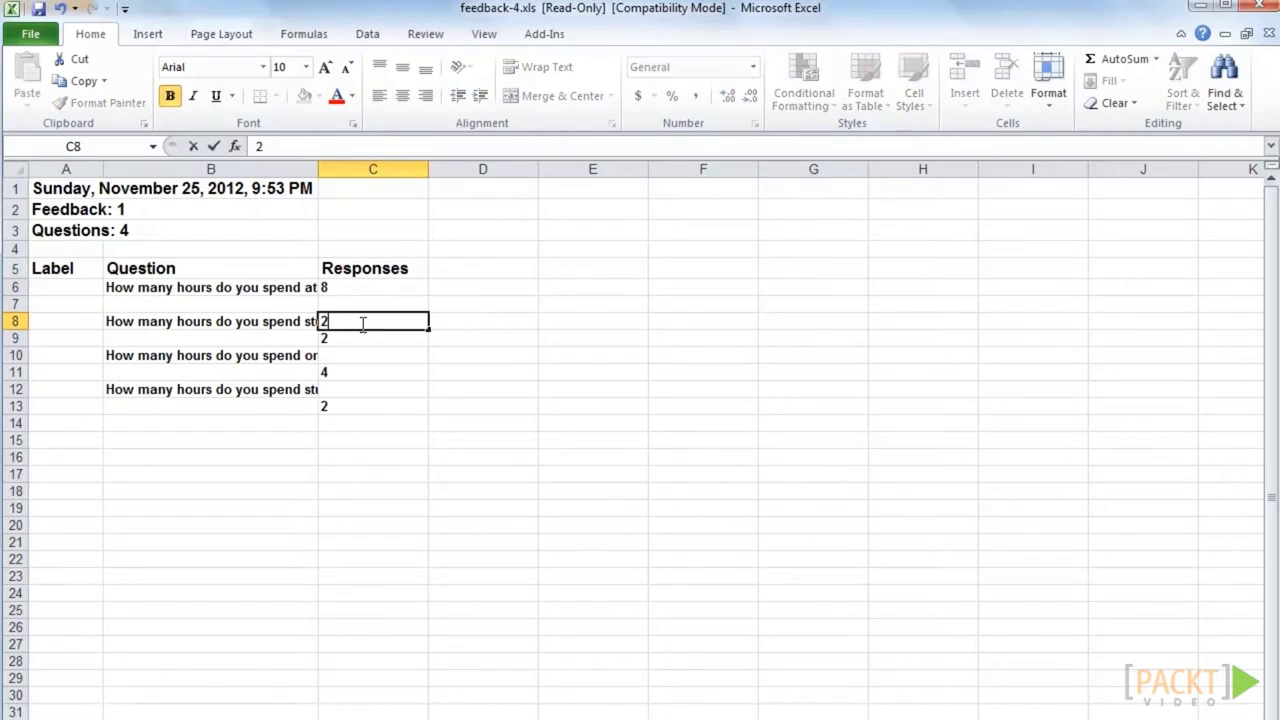
click(366, 337)
key(Delete)
Move the last two responses beside their questions: enter 4 in C10 and 2 in C12, and clear C11 and C13.
click(366, 369)
click(360, 355)
text(4)
click(363, 372)
key(Delete)
click(351, 393)
text(2)
key(Return)
key(Delete)
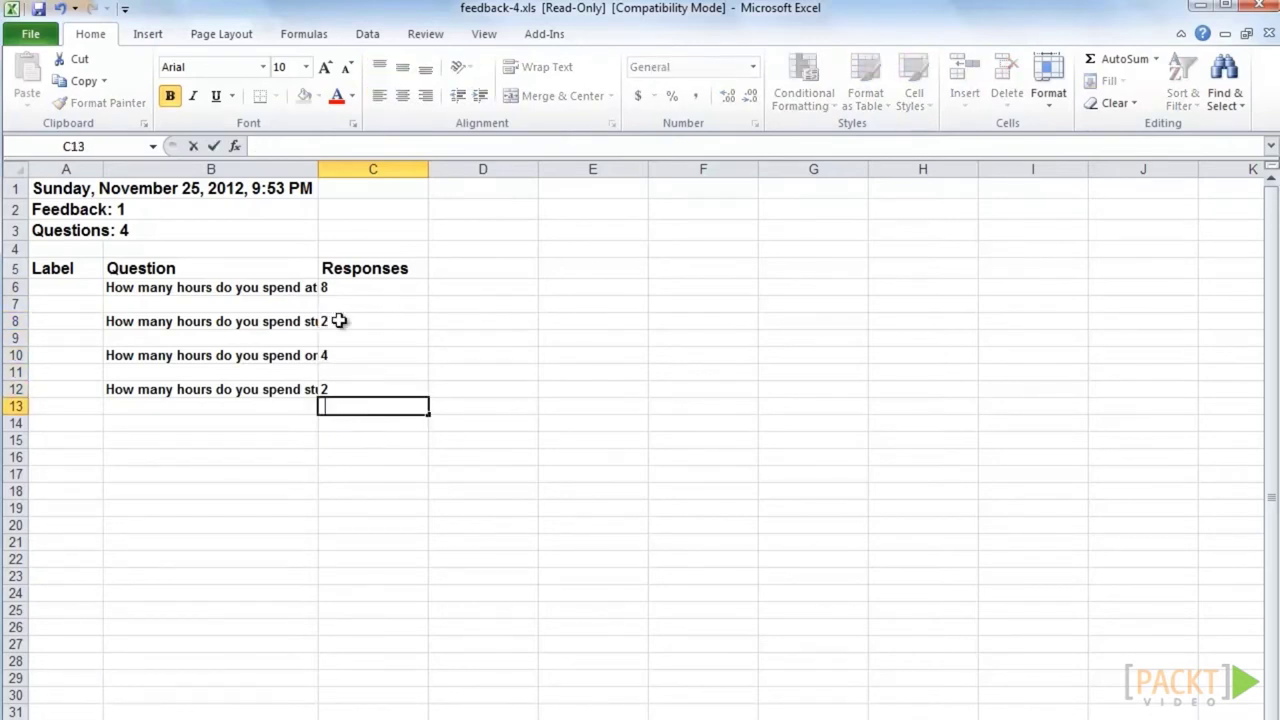
Remove the empty rows between the questions so the four questions and responses occupy rows 6 to 9.
click(300, 302)
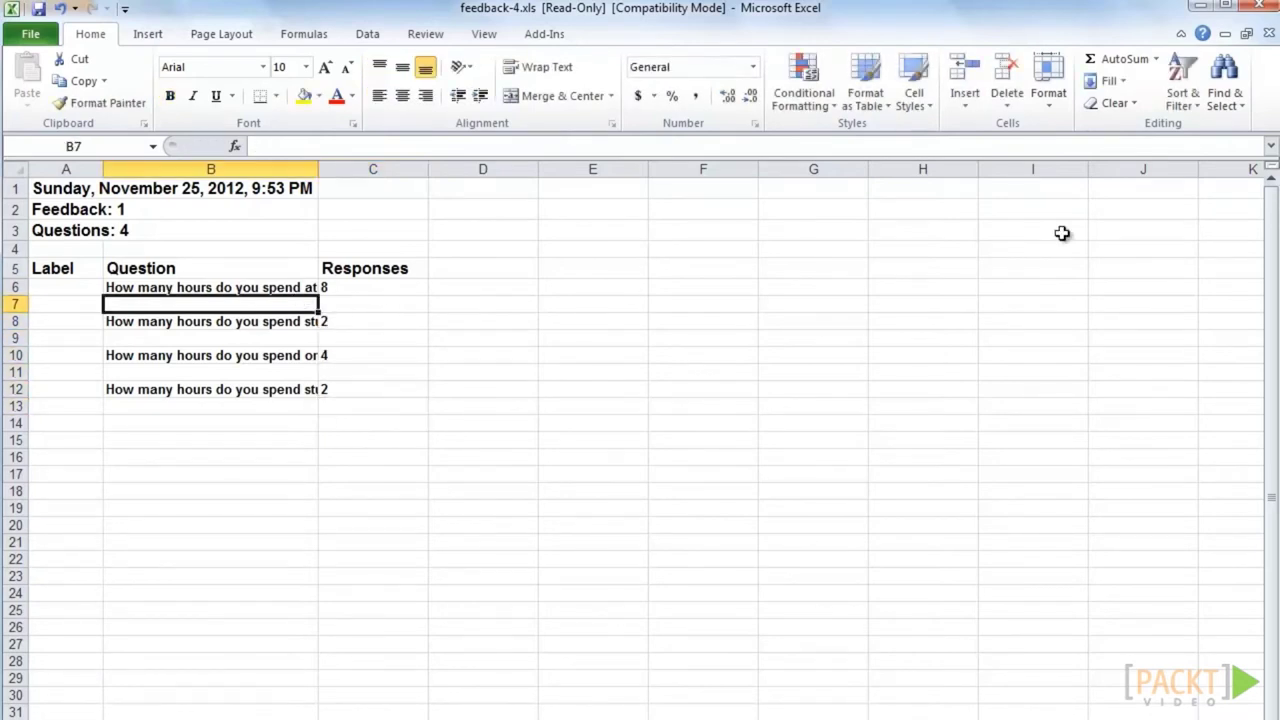
click(1007, 78)
click(352, 304)
text(2)
click(306, 334)
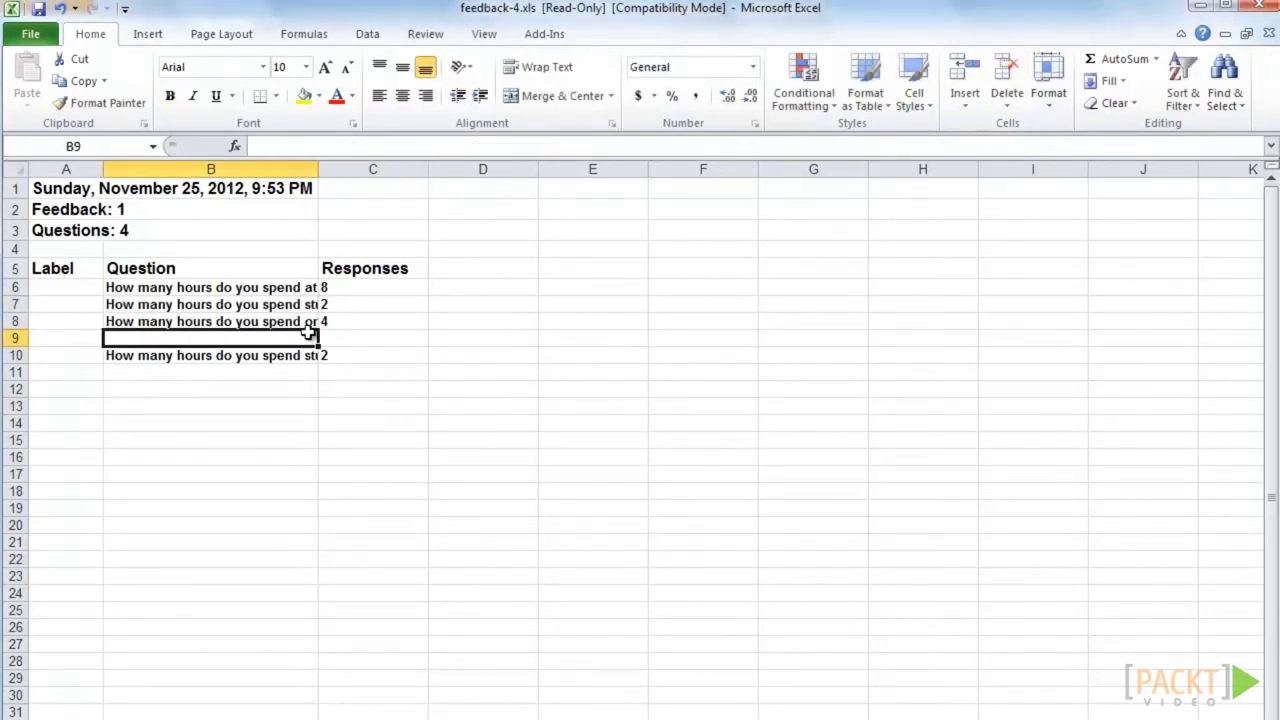
key(ctrl+shift+Right)
click(1004, 78)
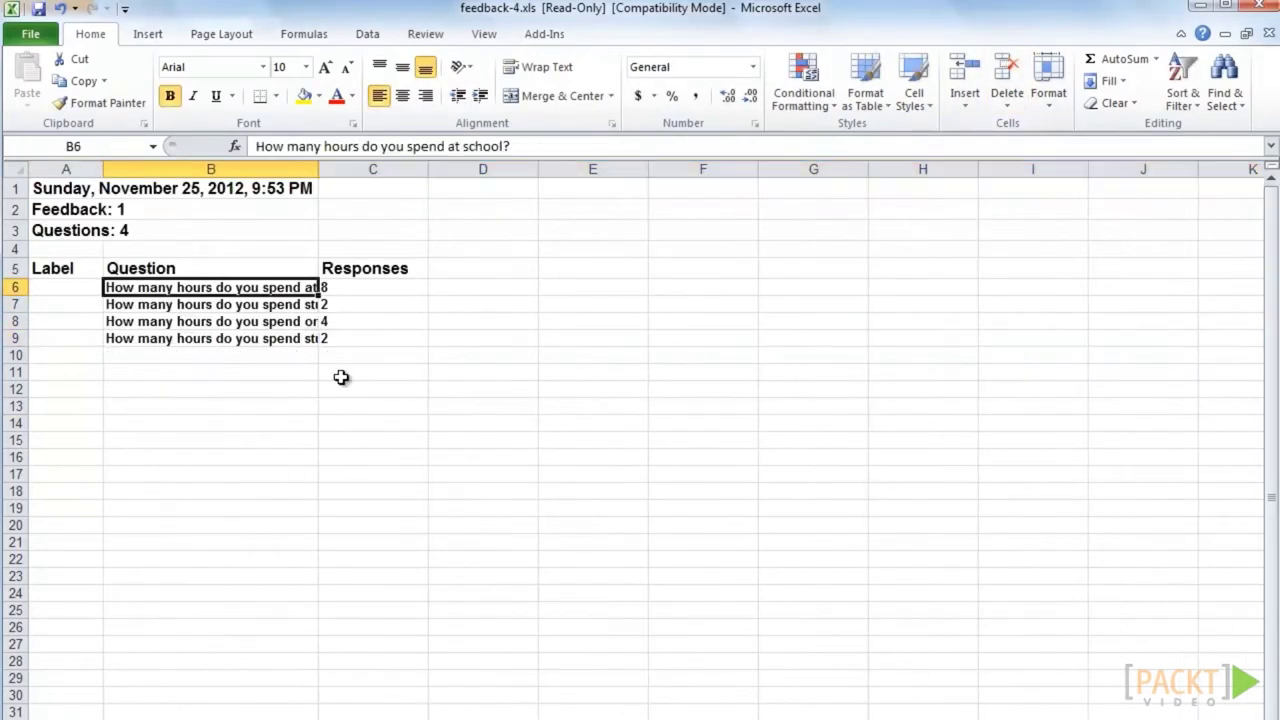
Insert an exploded 3-D pie chart from the questions and responses in B6:C9, and place it beside the table.
key(shift+Right)
key(ctrl+shift+Down)
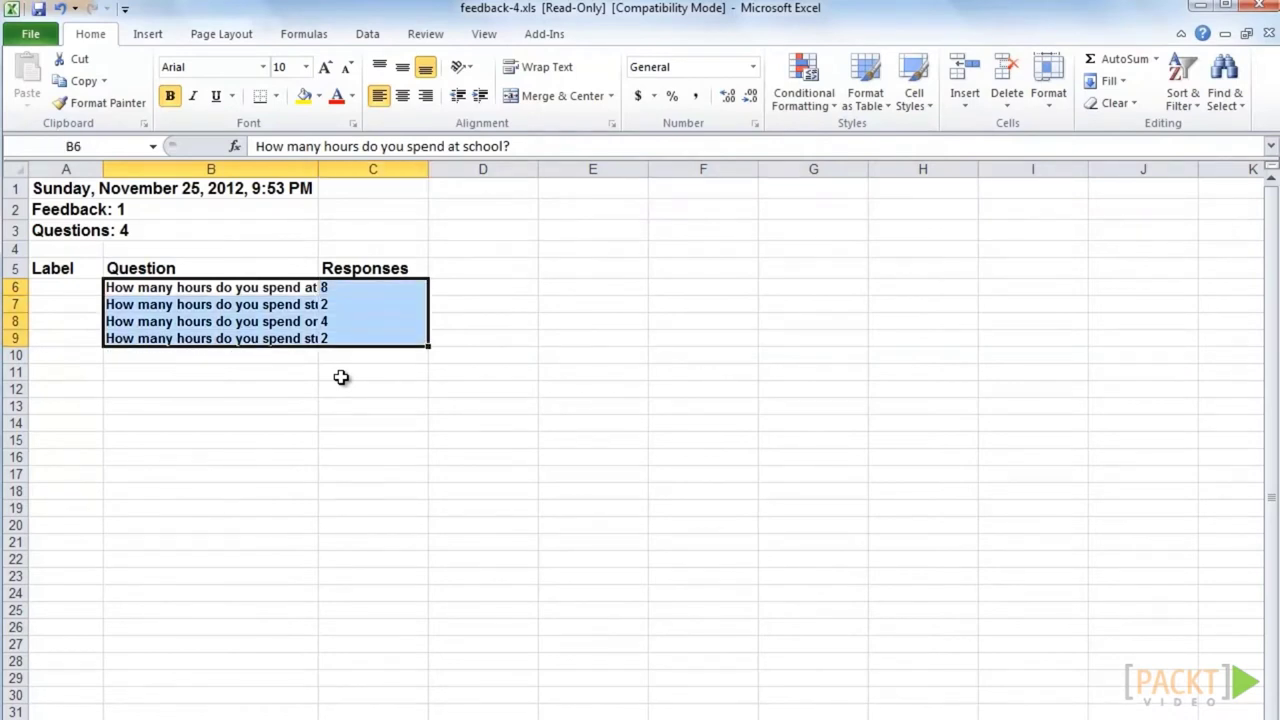
click(167, 42)
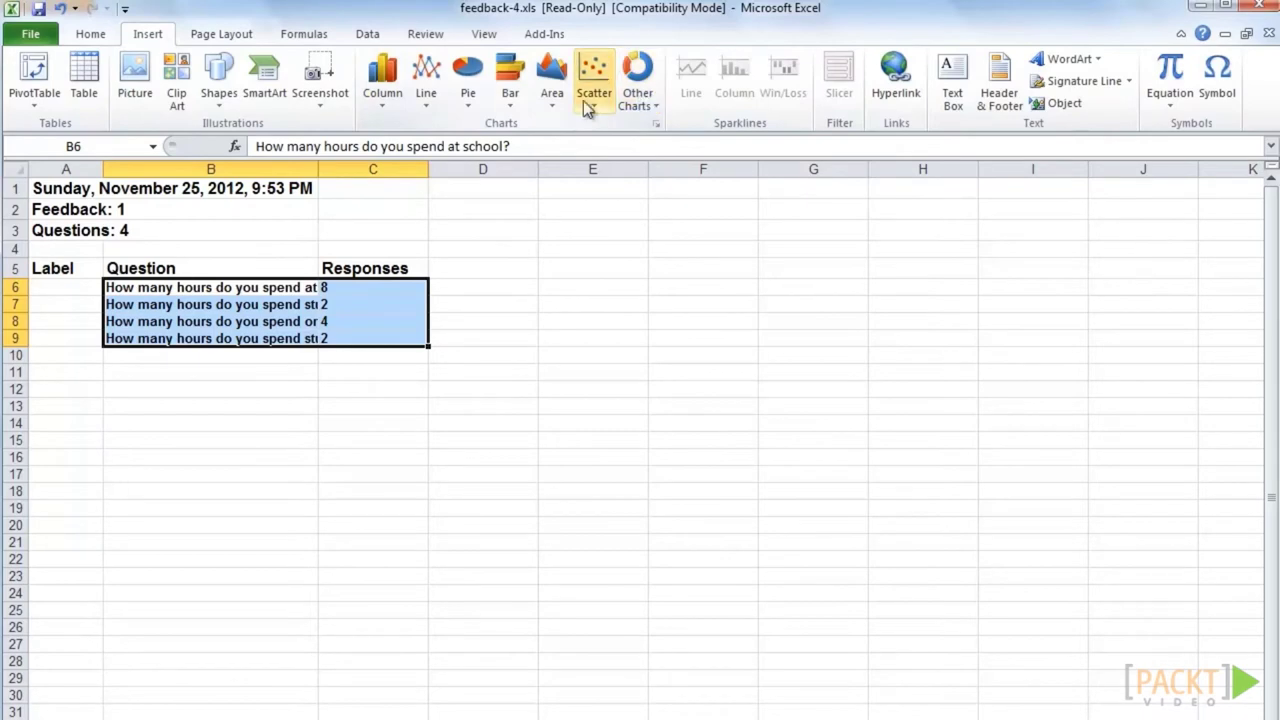
click(470, 105)
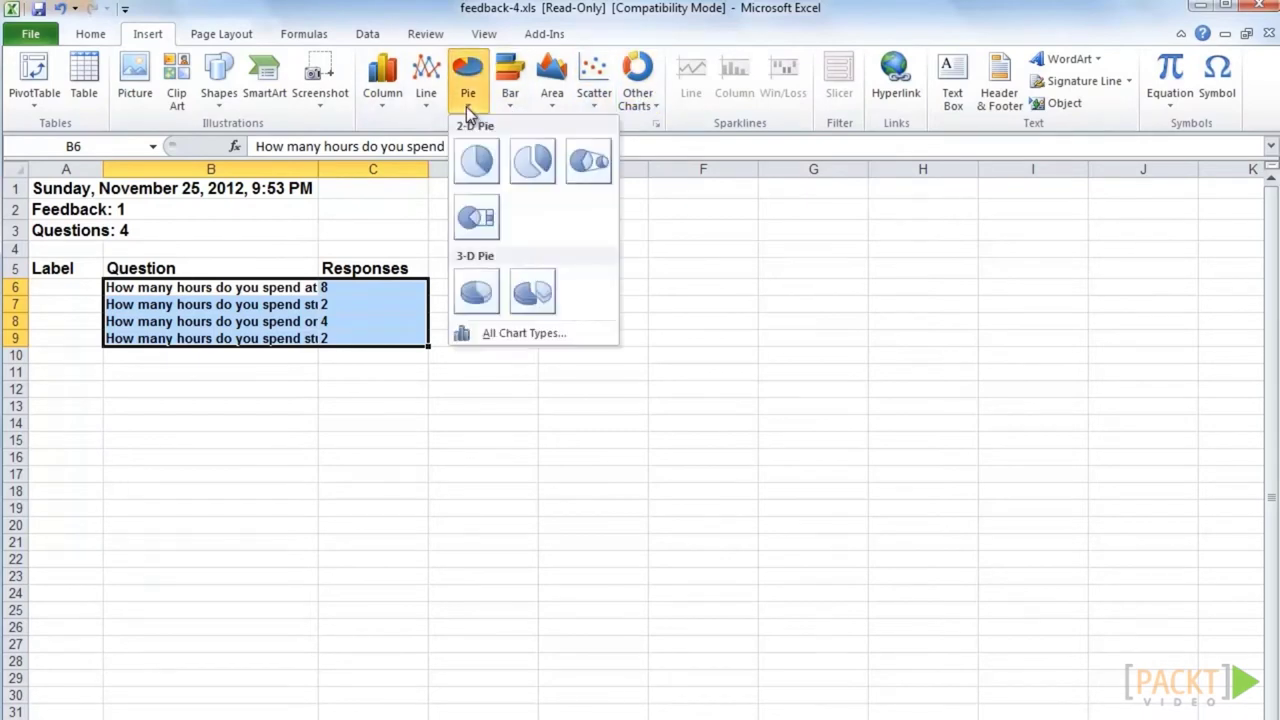
click(532, 292)
drag(657, 366, 688, 218)
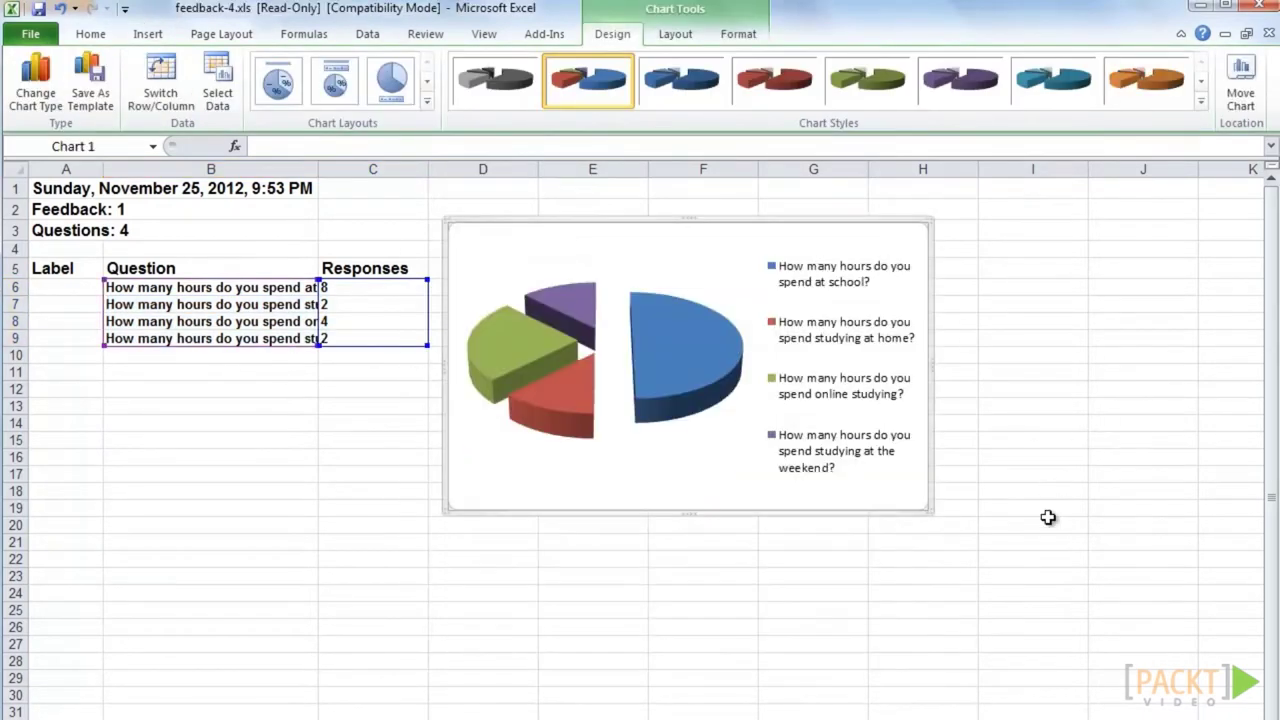
Give the pie chart the layout with title, legend above and percentages, and apply the multicoloured chart style with a black background.
click(350, 89)
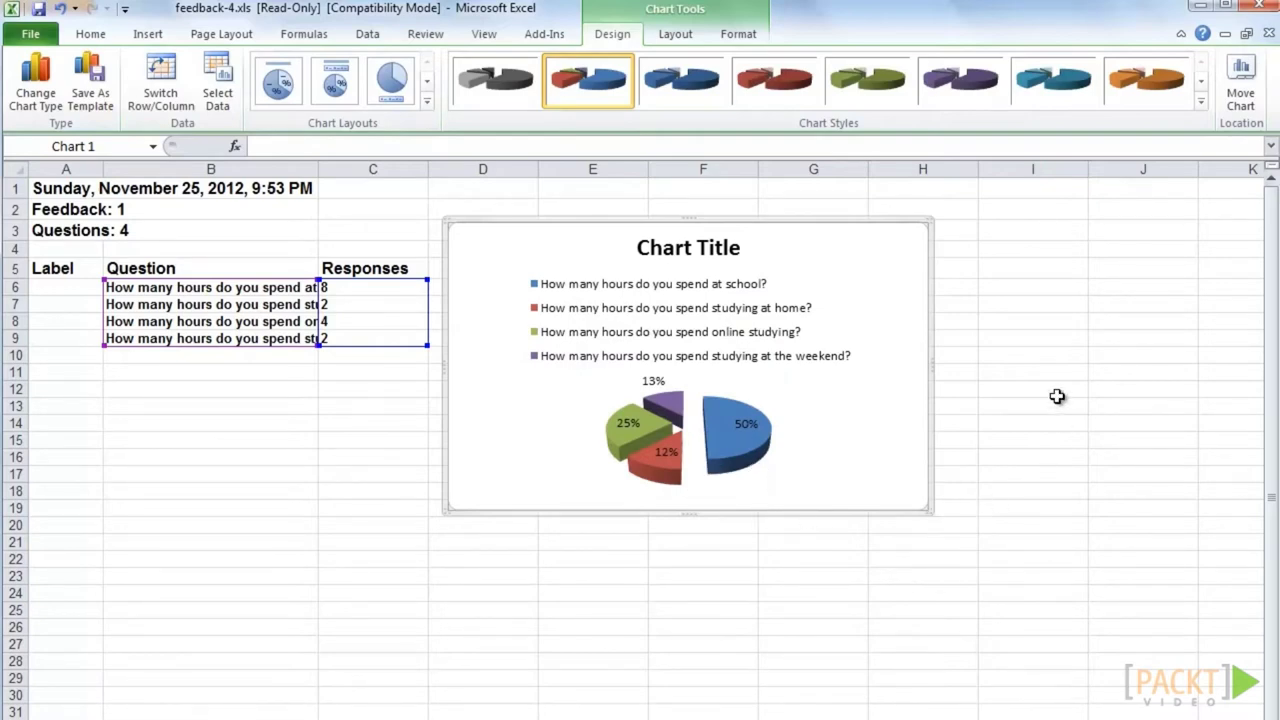
click(1200, 101)
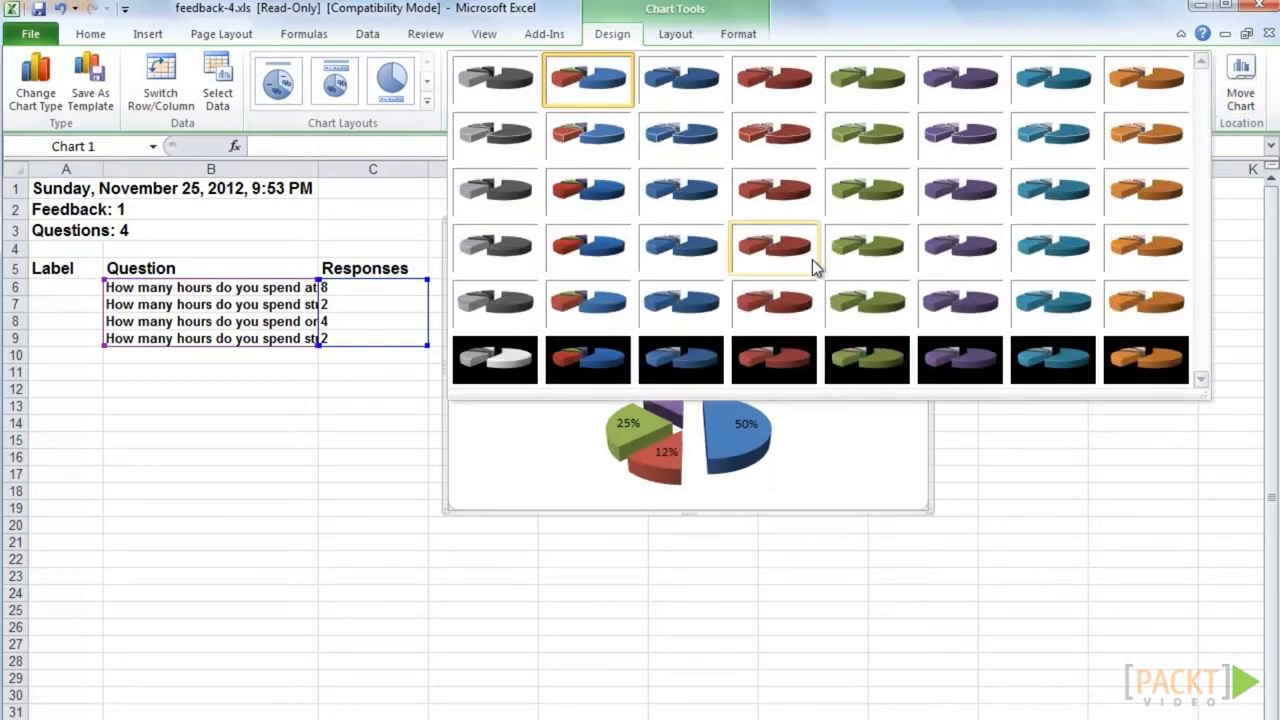
click(590, 367)
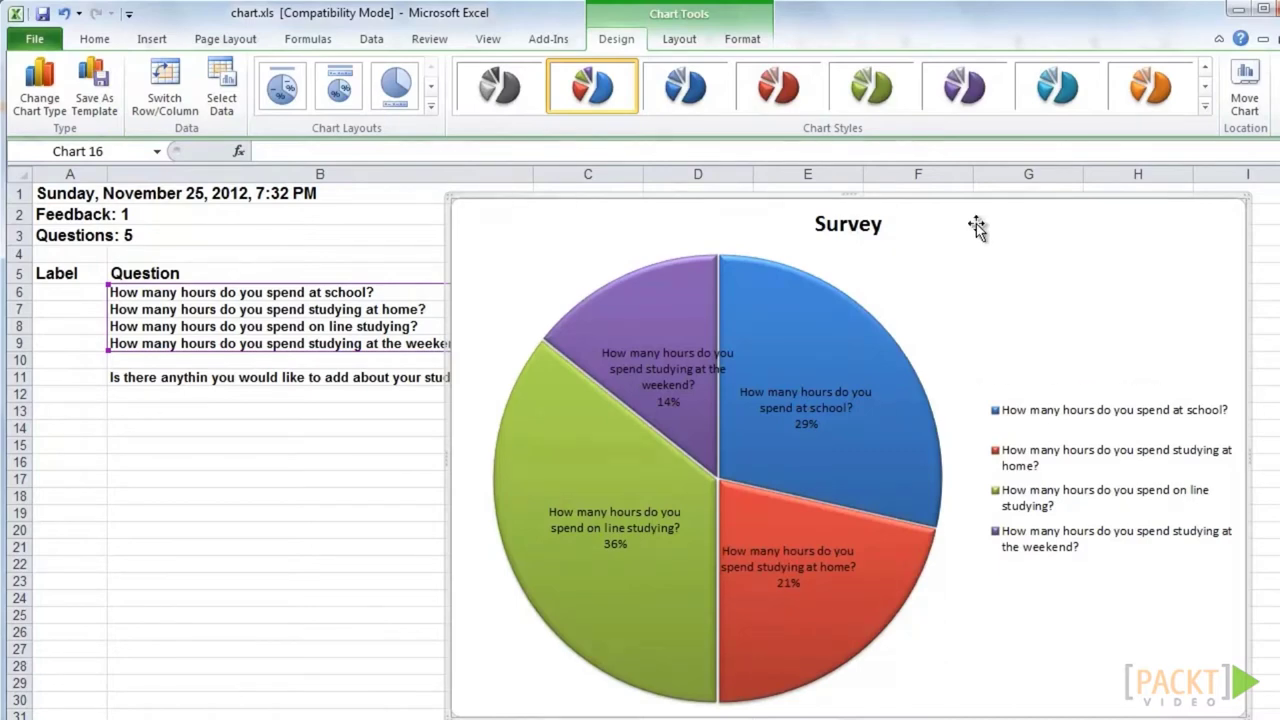
Copy the "Survey" pie chart from chart.xls and switch to a blank image in Paint.
right_click(1008, 237)
click(1045, 270)
click(855, 228)
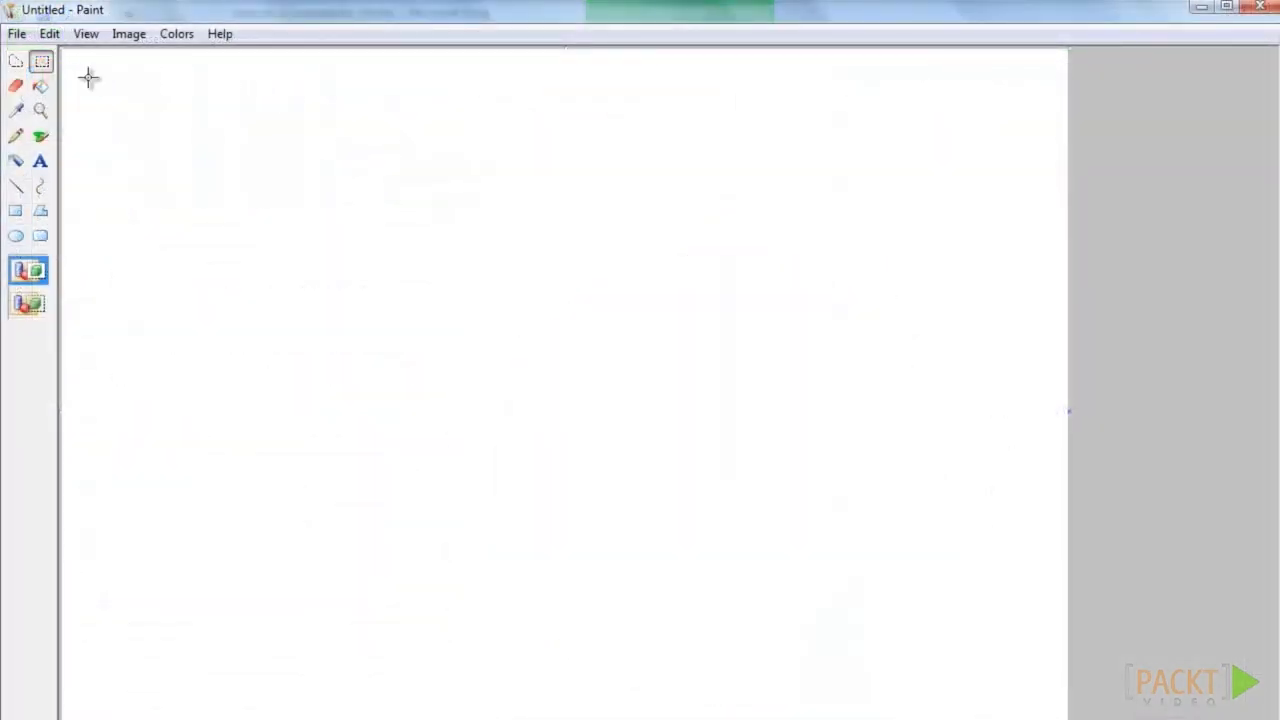
Paste the copied "Survey" pie chart into the blank image and crop the canvas to it.
click(50, 34)
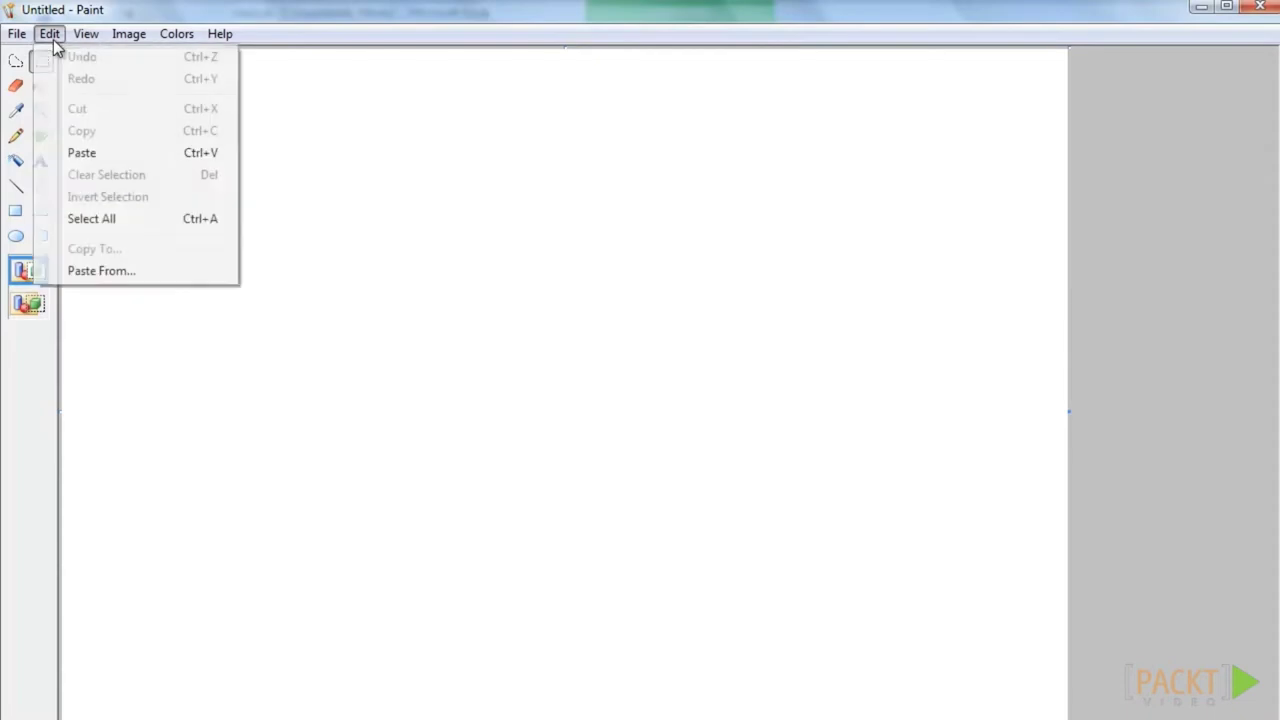
click(92, 151)
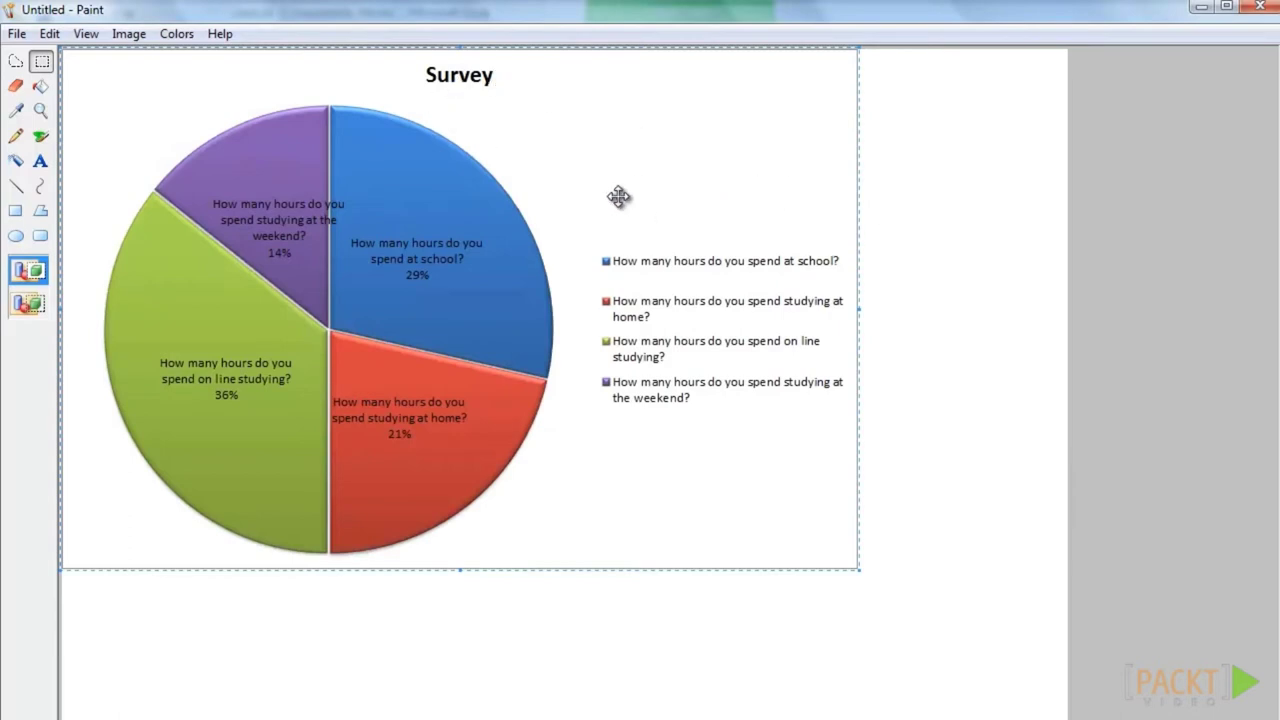
click(132, 35)
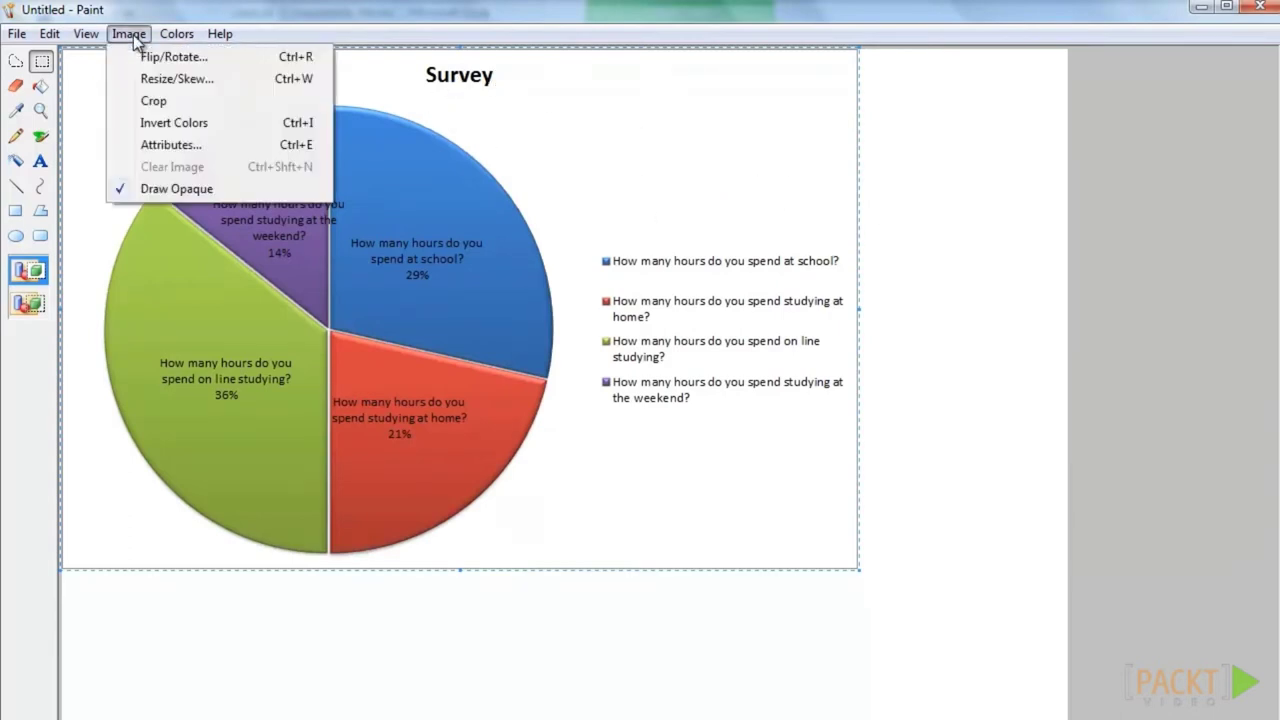
click(147, 101)
Save the image as chart_survey in PNG format in the 4302_S2_T3 folder inside Pictures.
click(17, 34)
click(60, 122)
click(500, 349)
click(450, 477)
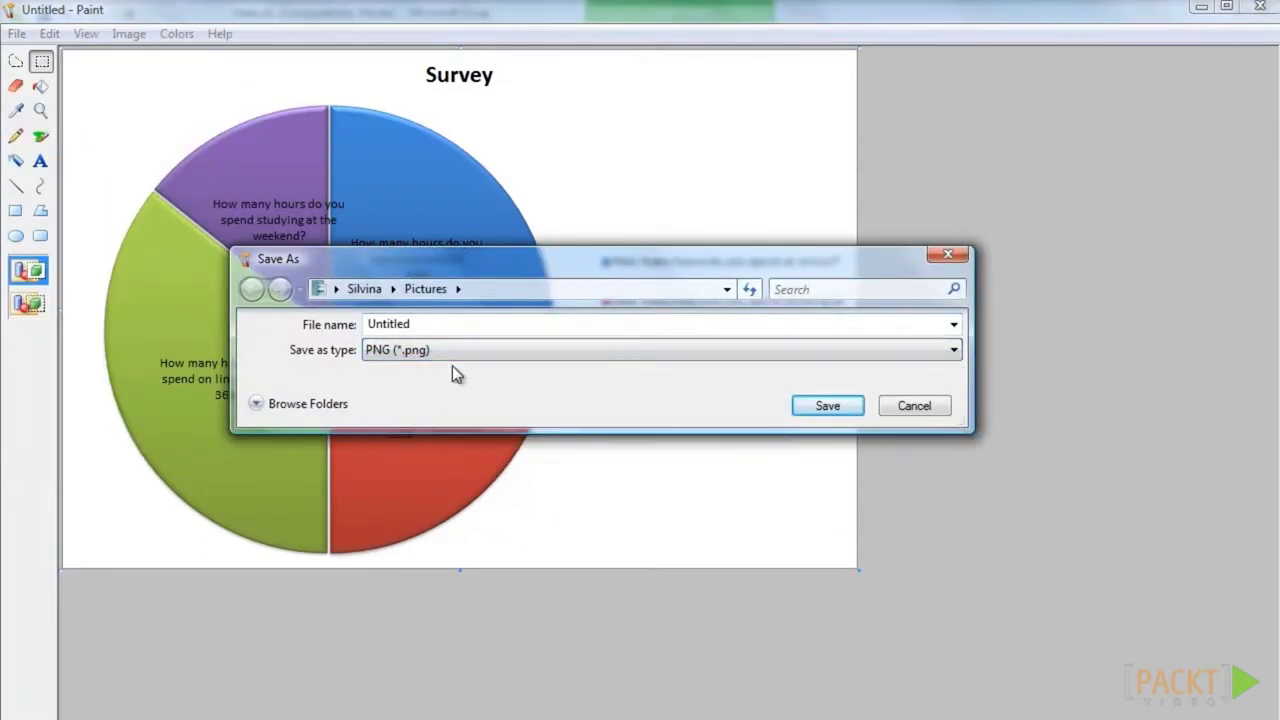
click(458, 288)
click(530, 543)
drag(428, 324, 349, 327)
text(chart_survey)
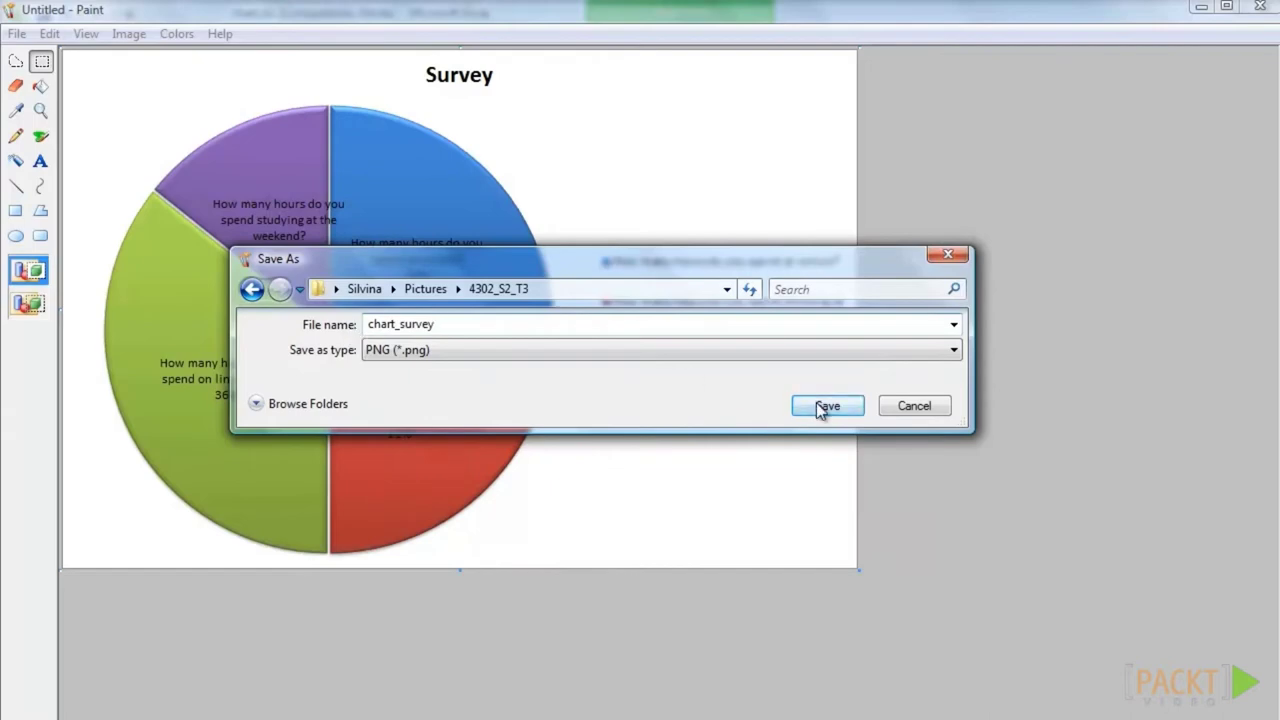
click(826, 406)
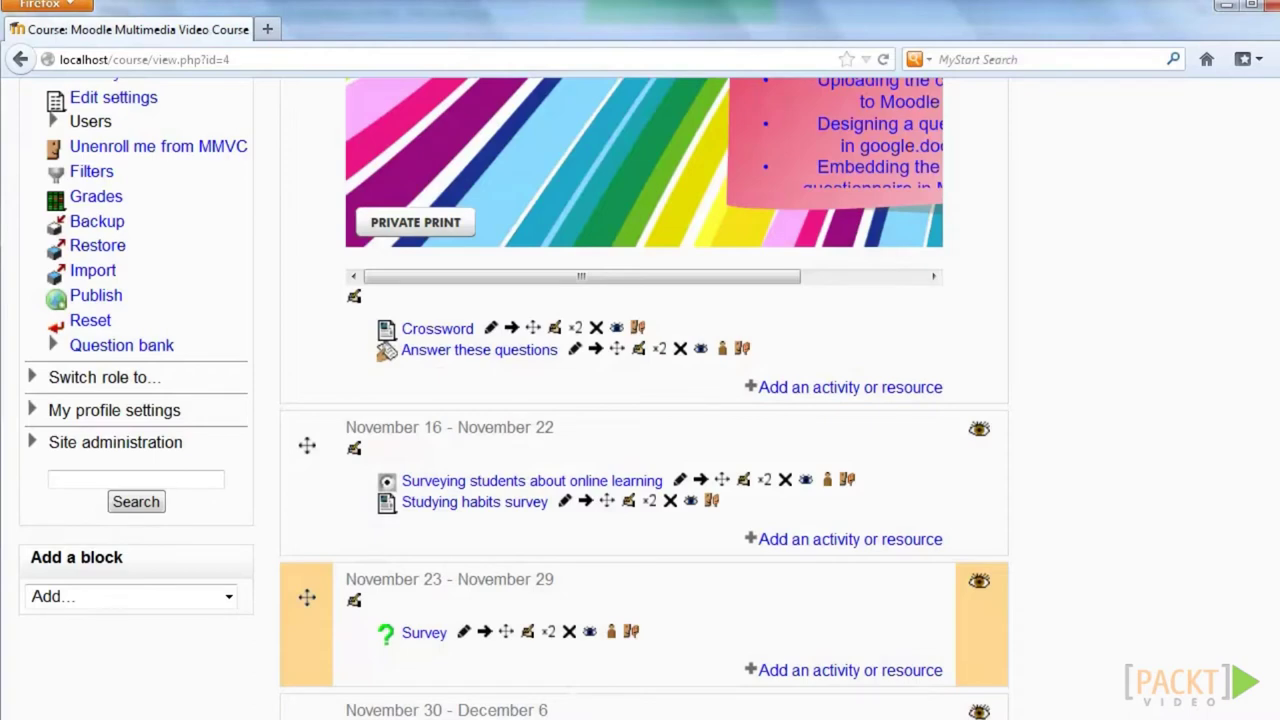
In the Moodle course, add an Assignment named "Draw your own conclusions about surveys" to the November 23 - November 29 section.
scroll(880, 531, down, 3)
click(880, 531)
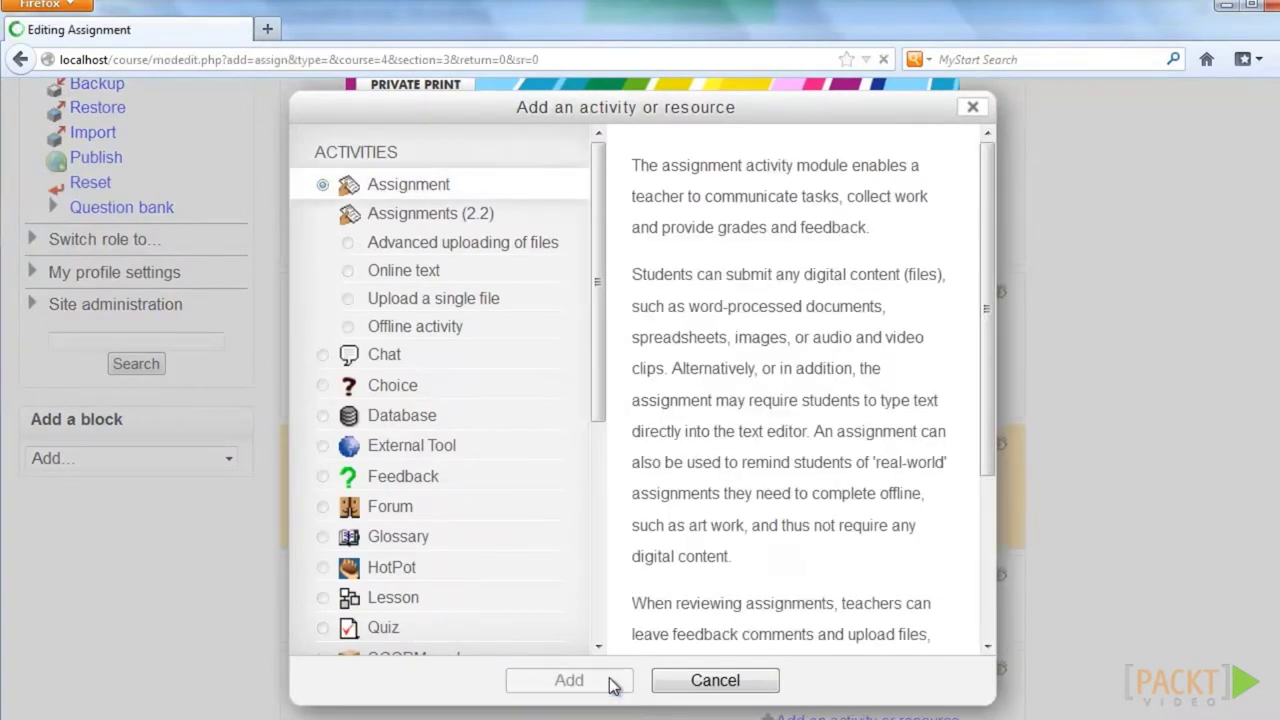
text(Draw your own conclusions ab)
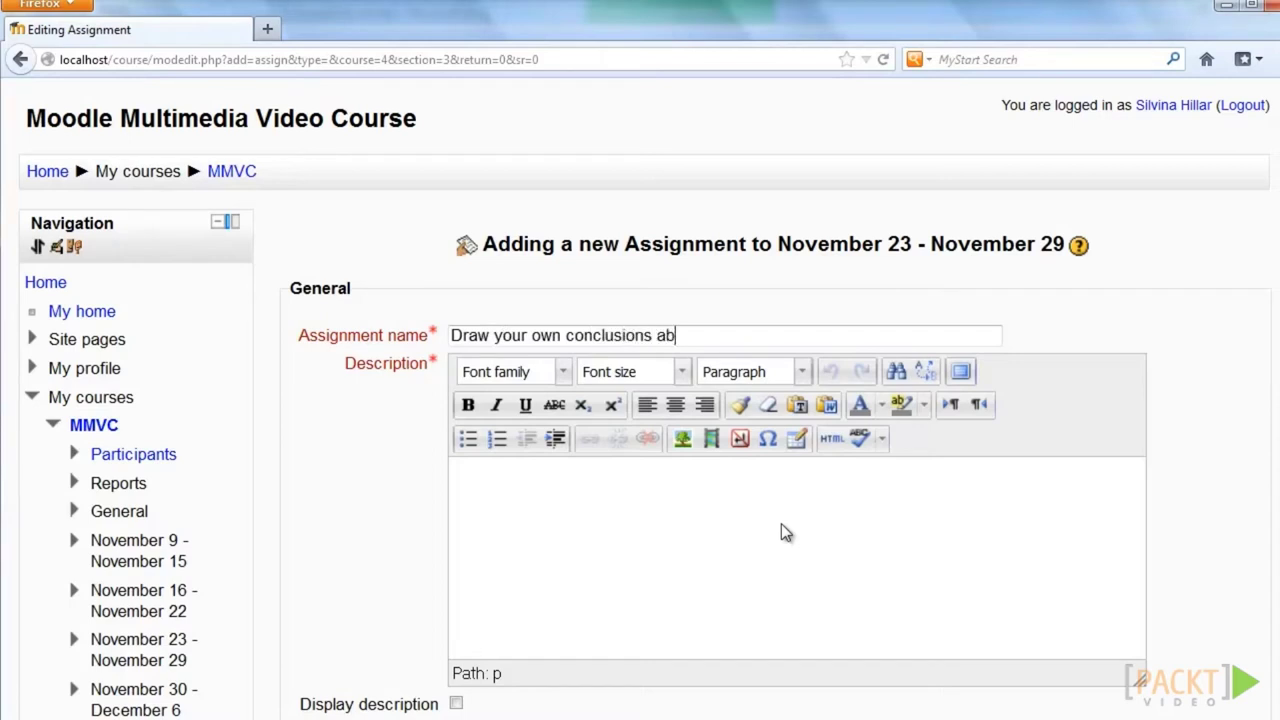
text(out surveys)
Enter the assignment description "Look at the pie chart and draw your own conclusions:" followed by a new line.
click(627, 504)
scroll(623, 491, down, 3)
text(Look at the pie chart and d)
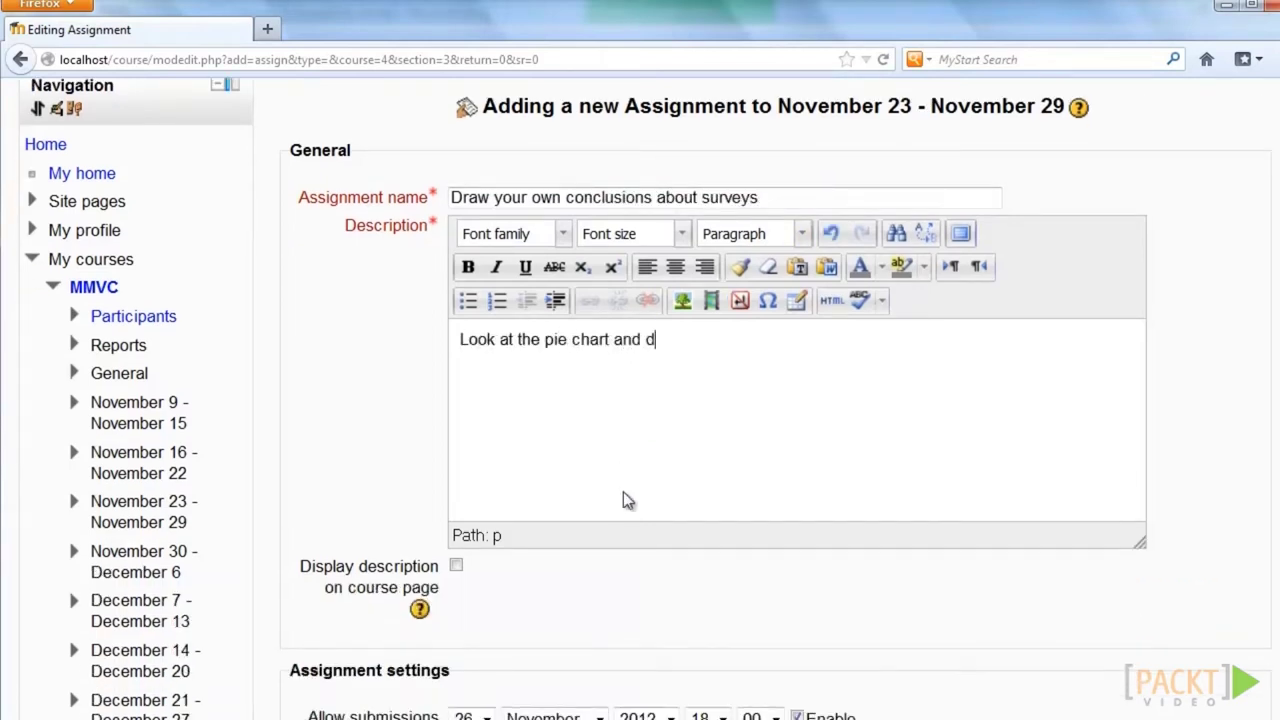
text(raw your own conclusions:)
key(Return)
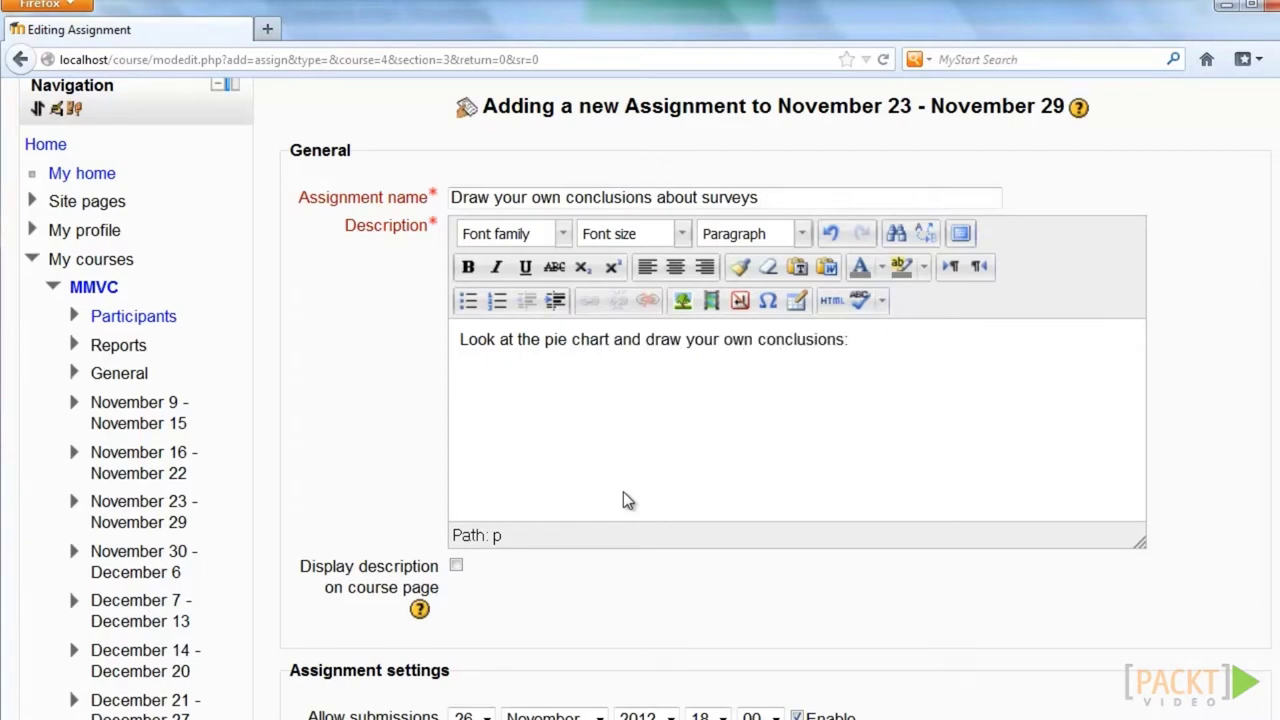
Upload the chart_survey image from the computer as the picture for the assignment description.
click(683, 302)
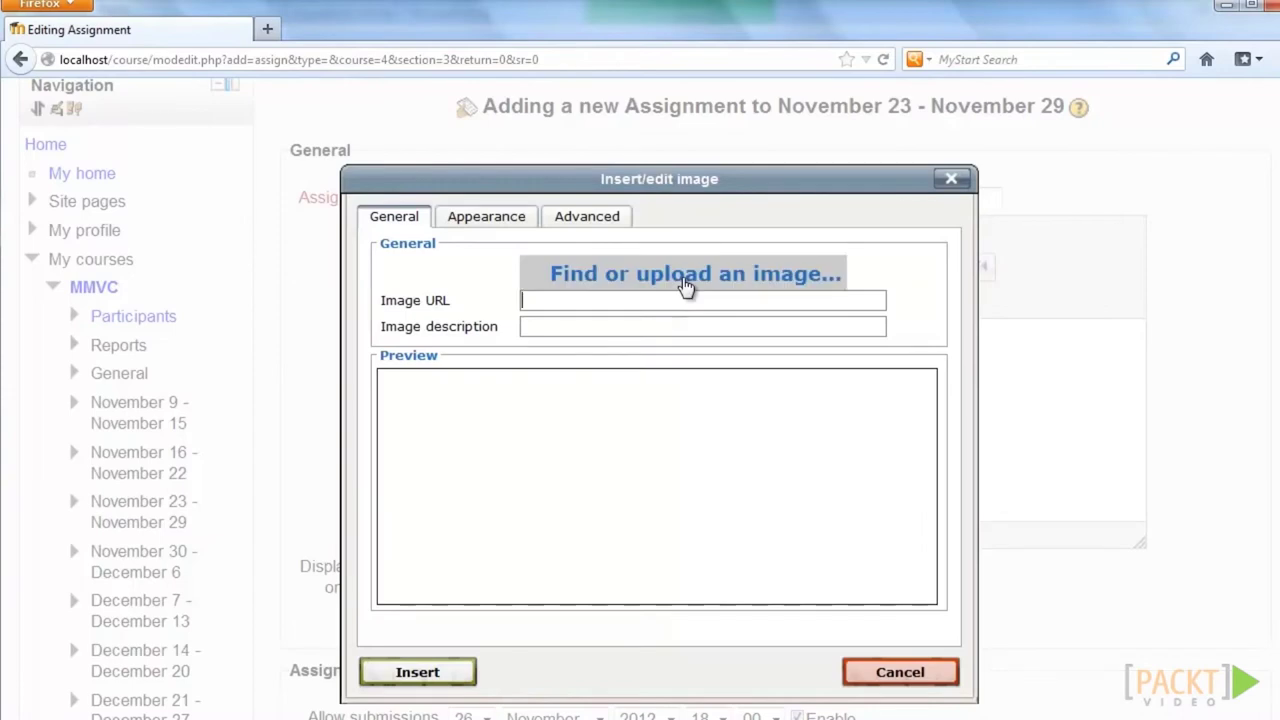
click(683, 277)
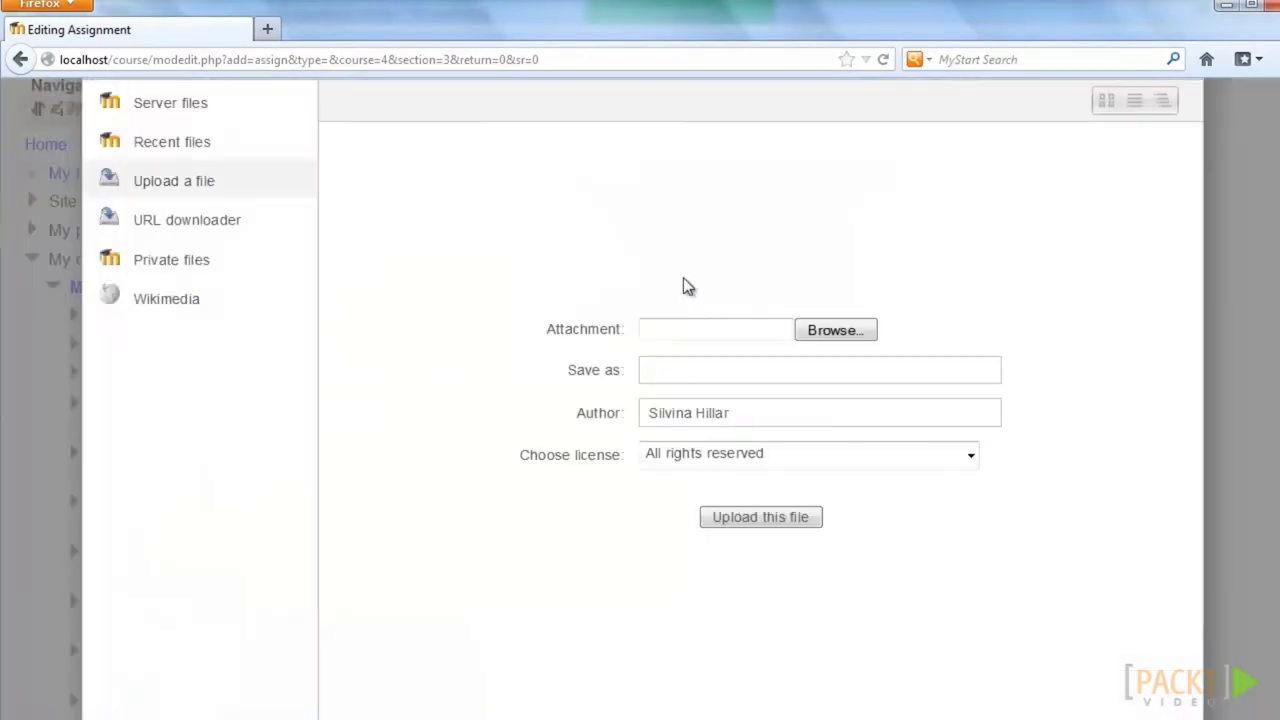
click(841, 330)
double_click(287, 145)
click(792, 519)
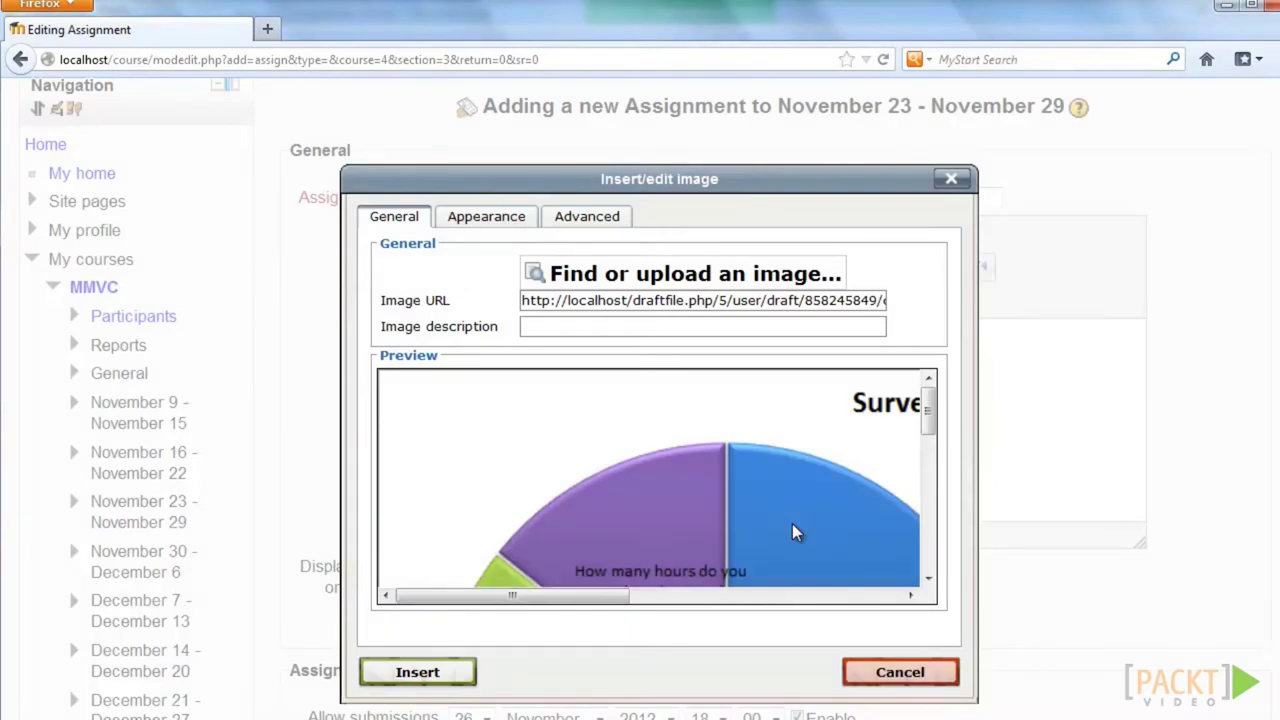
Set the image width to 600 px with constrained proportions and insert it without an image description.
click(494, 218)
drag(548, 307, 513, 307)
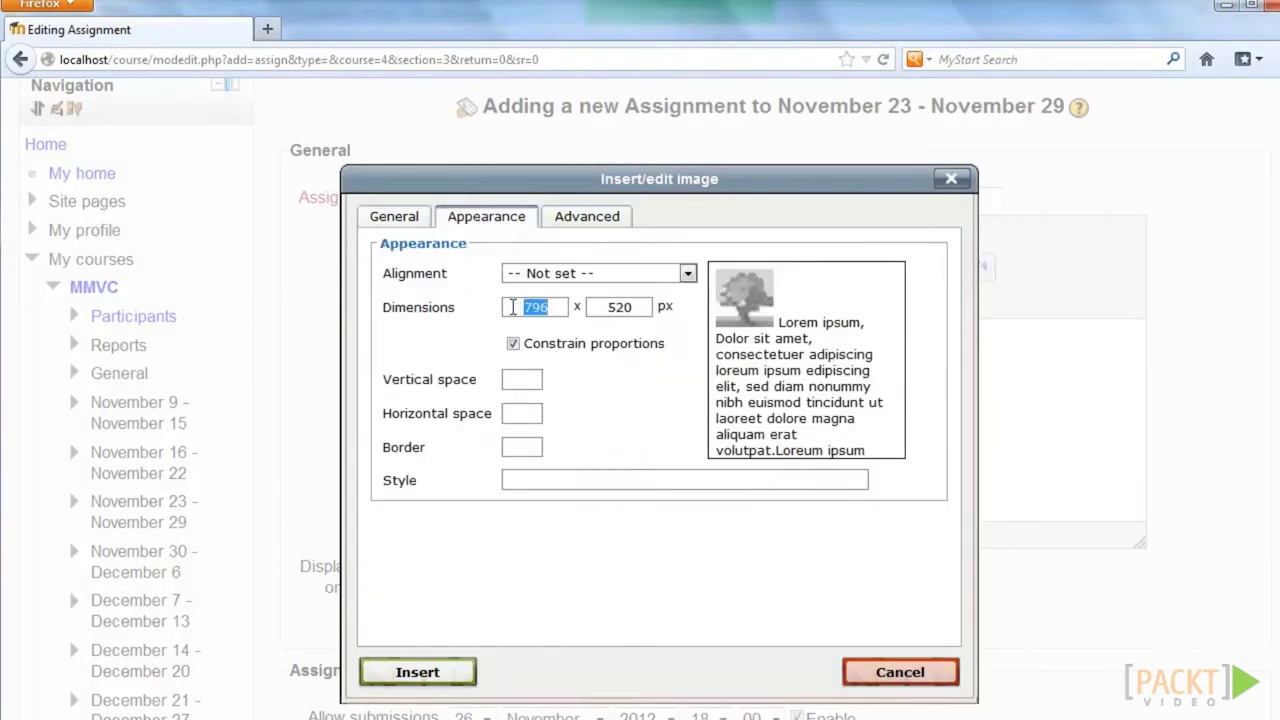
text(600)
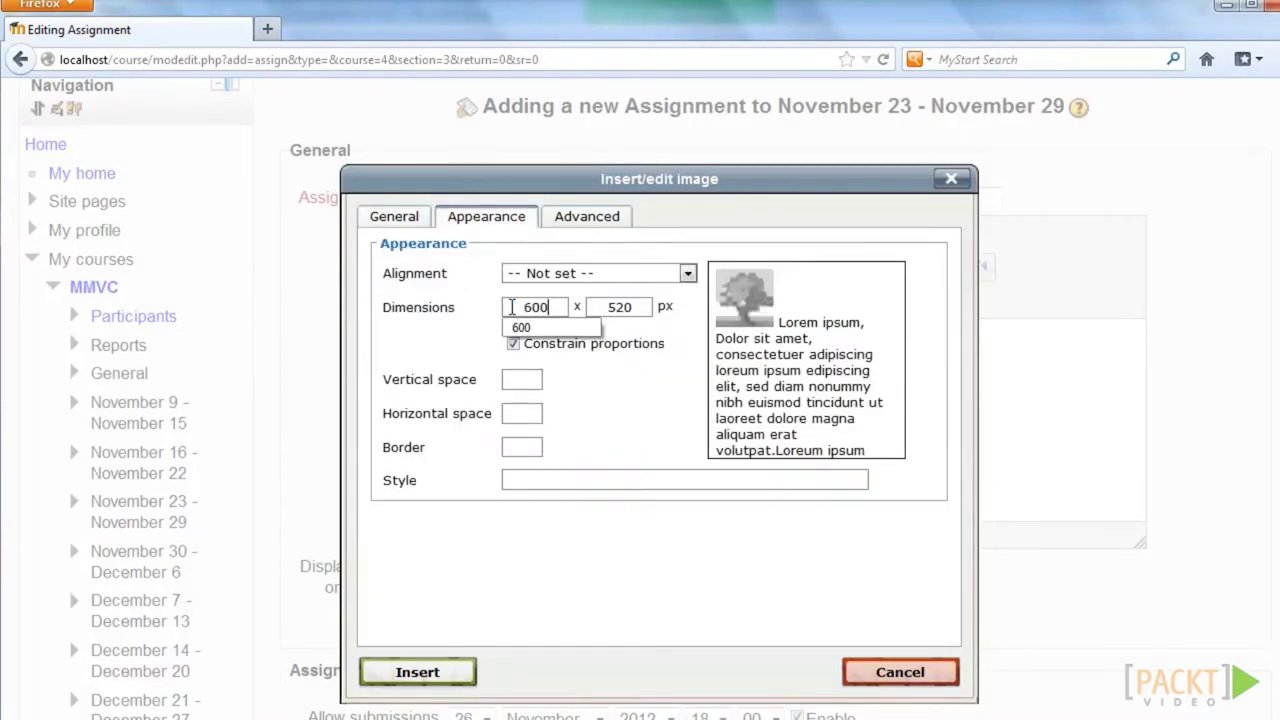
key(Return)
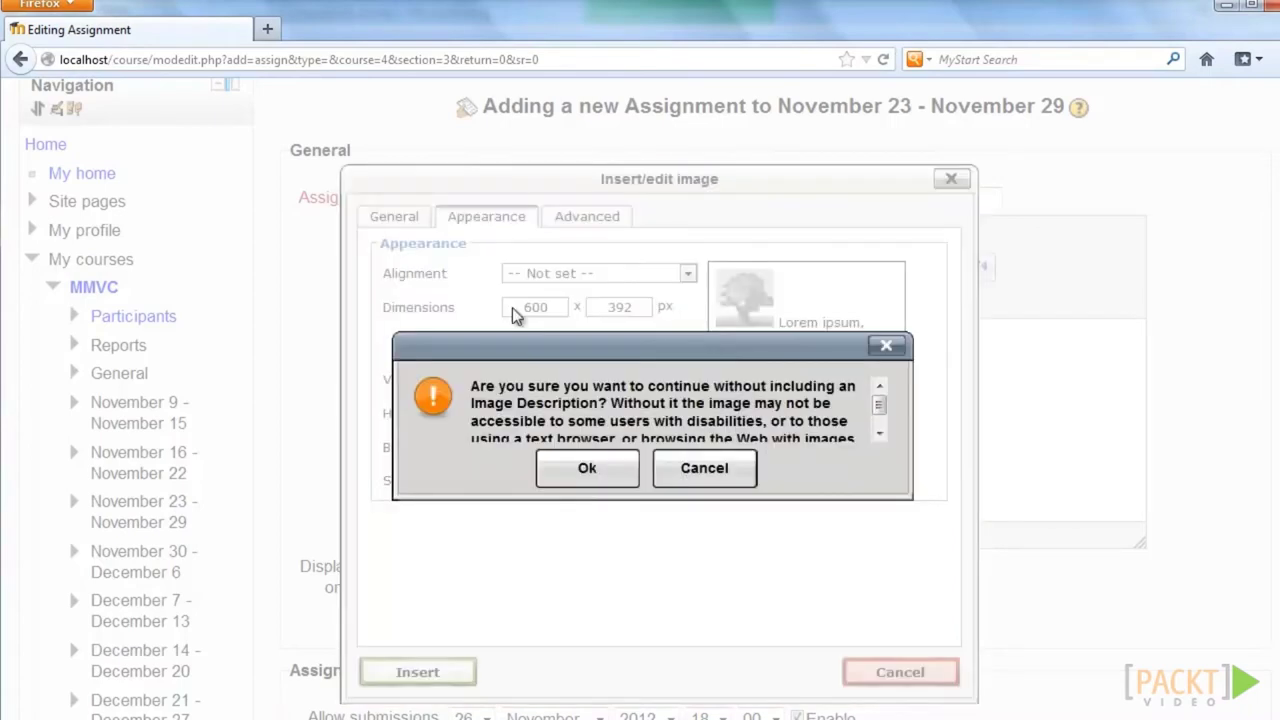
click(586, 466)
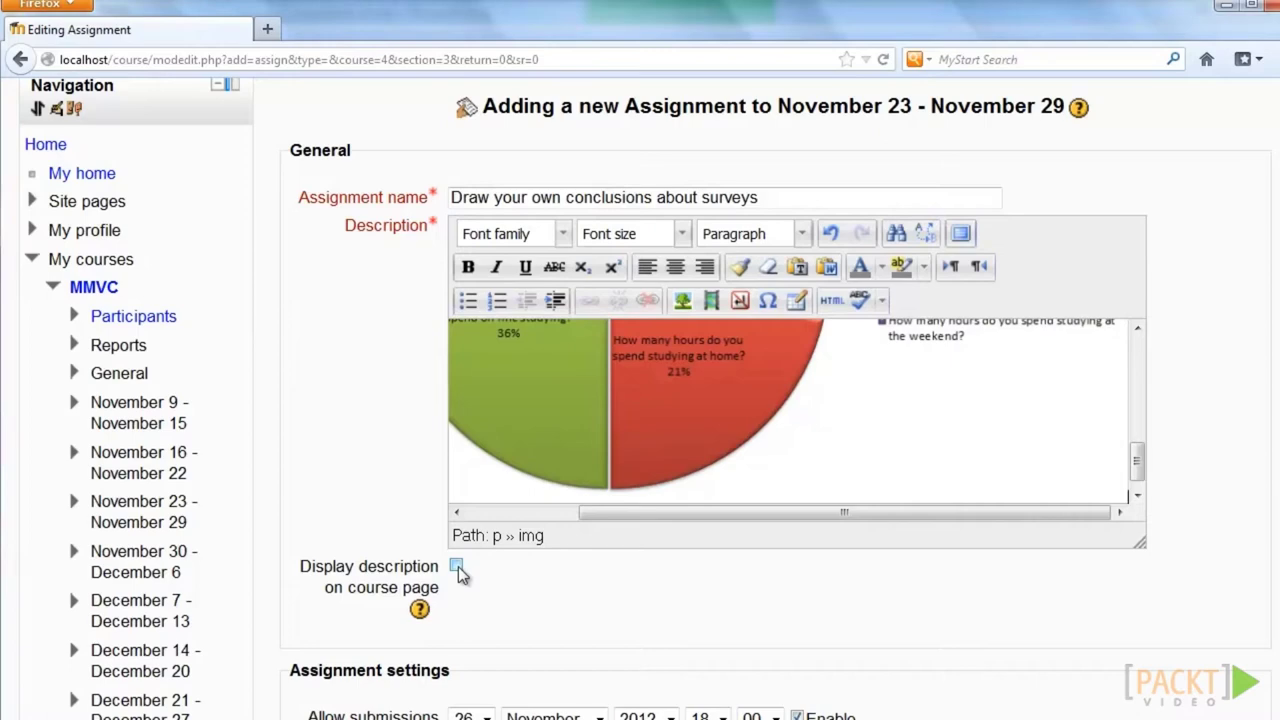
Save the assignment, display it and look over its page with the pie chart.
scroll(630, 590, down, 10)
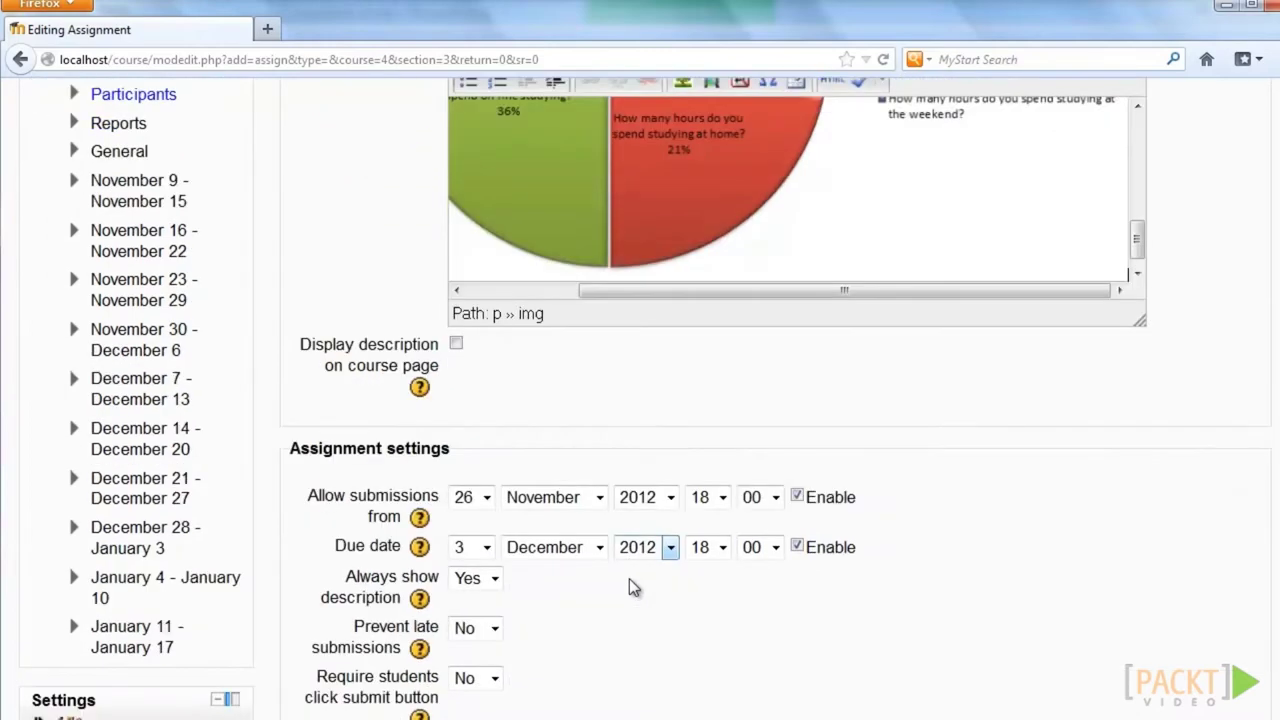
scroll(700, 480, down, 10)
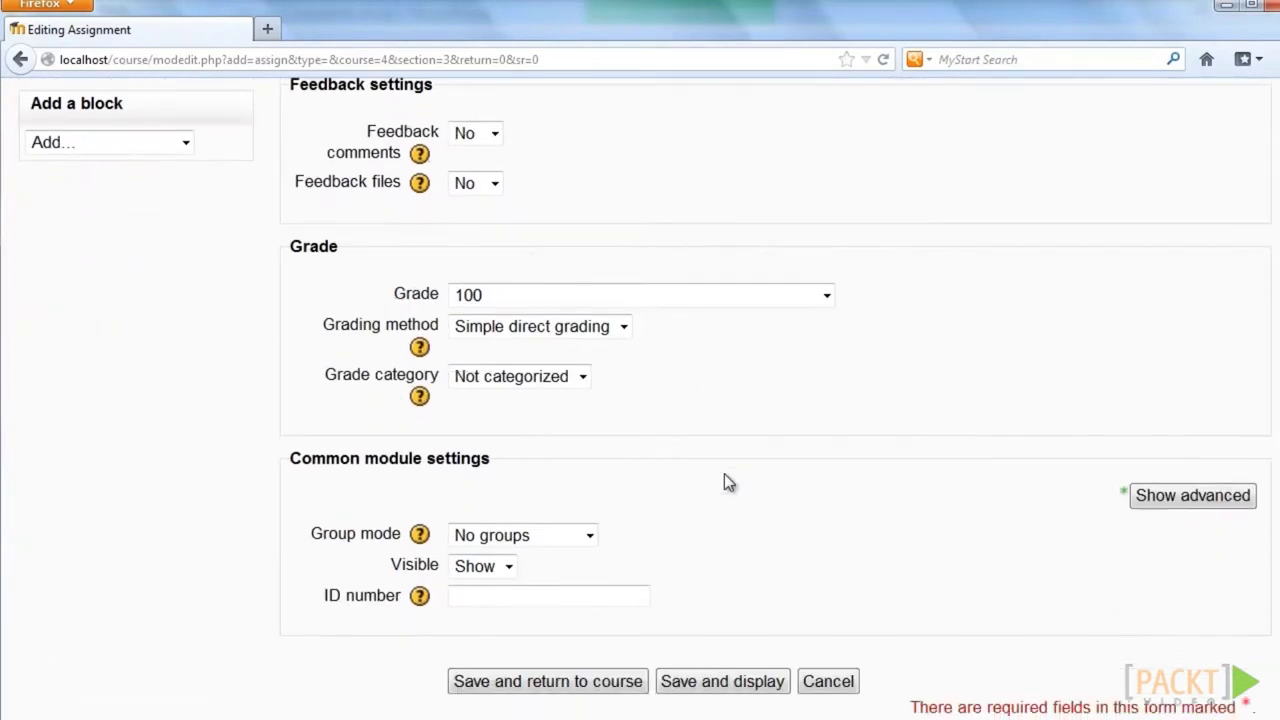
click(710, 555)
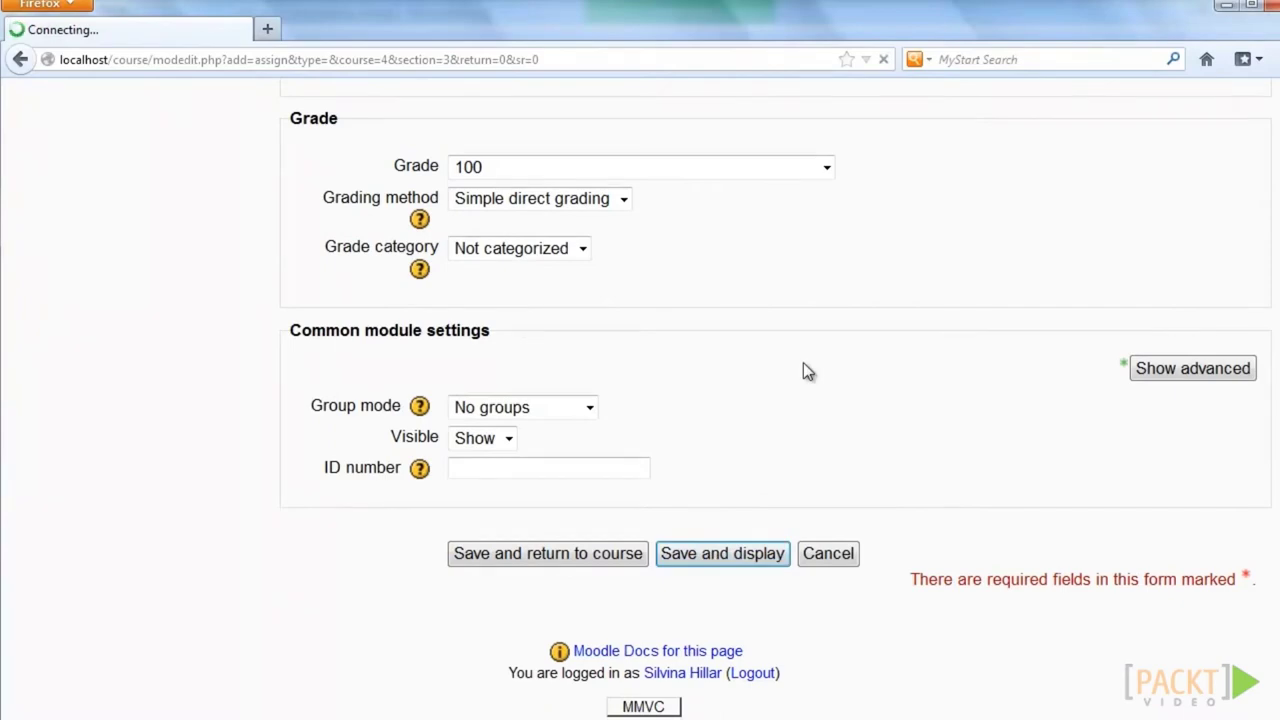
scroll(950, 390, down, 3)
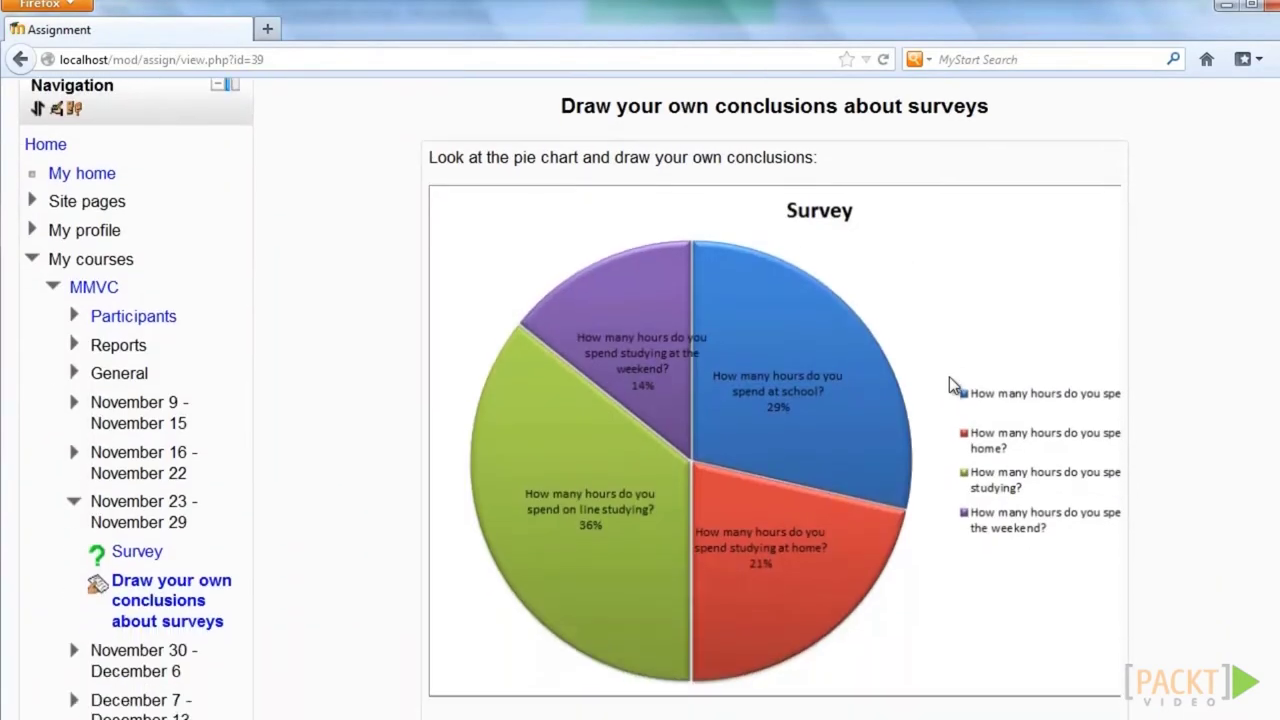
scroll(1172, 368, down, 6)
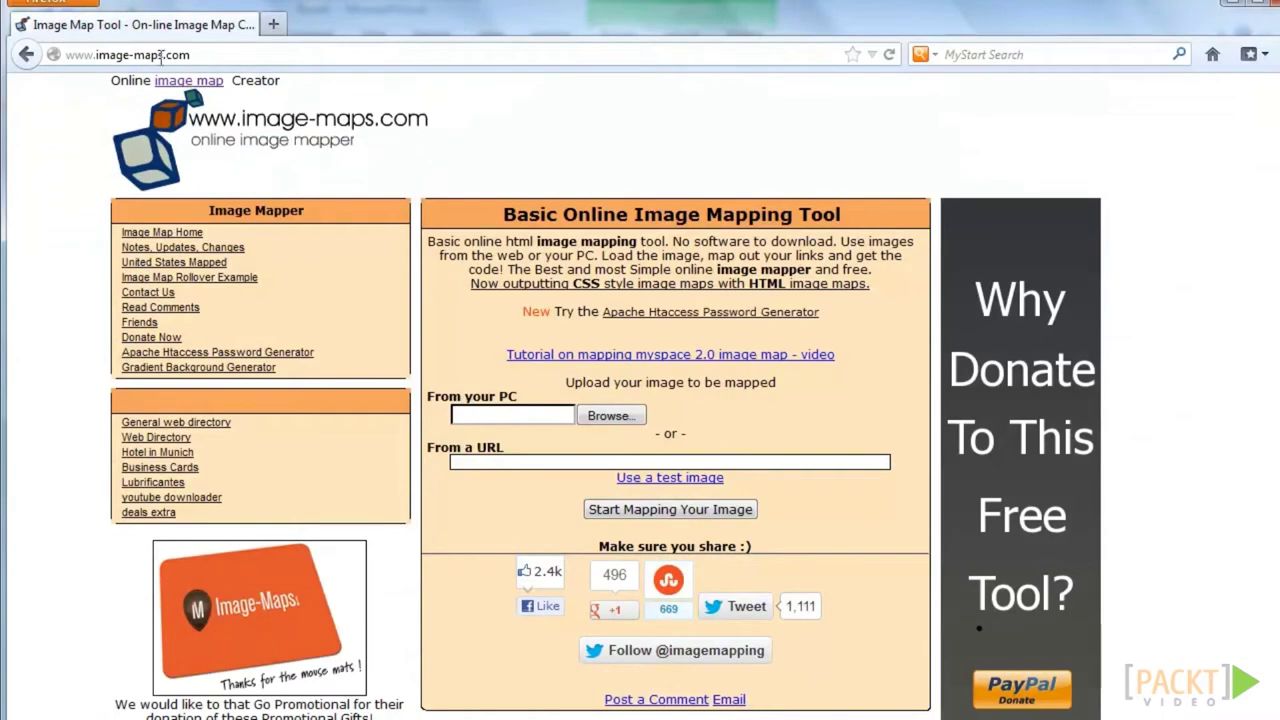
click(608, 415)
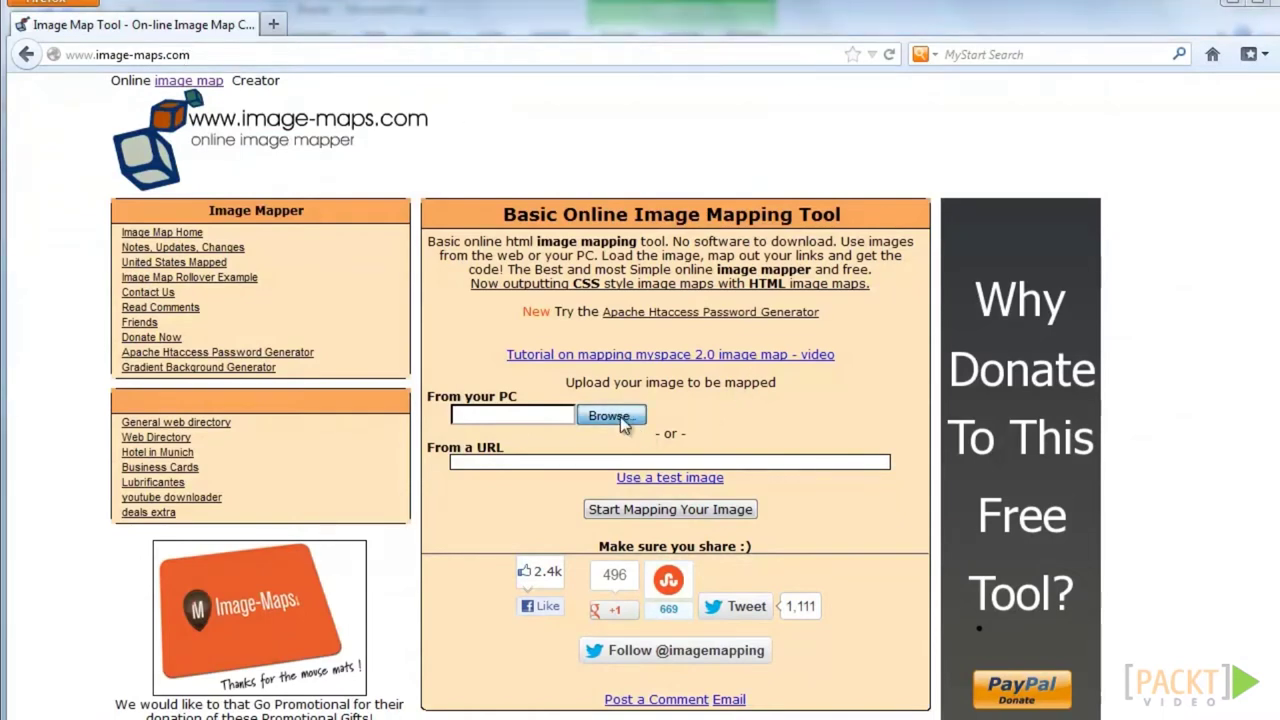
click(362, 138)
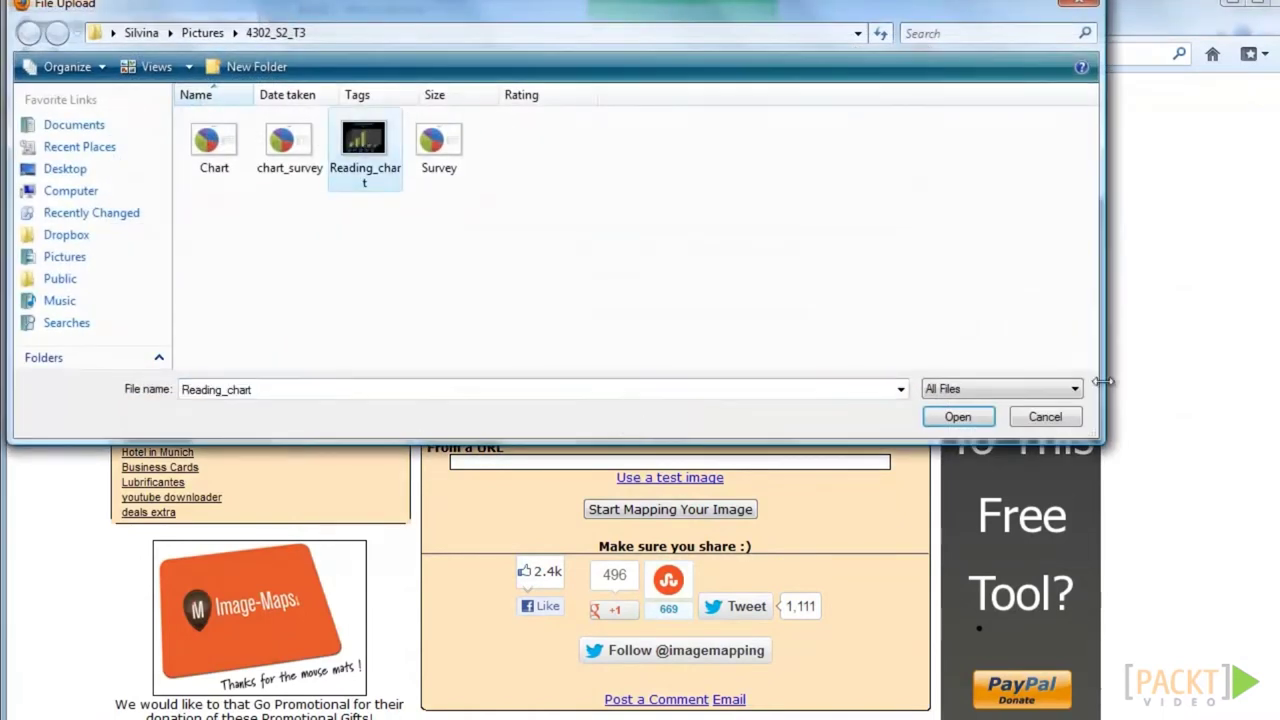
click(957, 417)
click(725, 510)
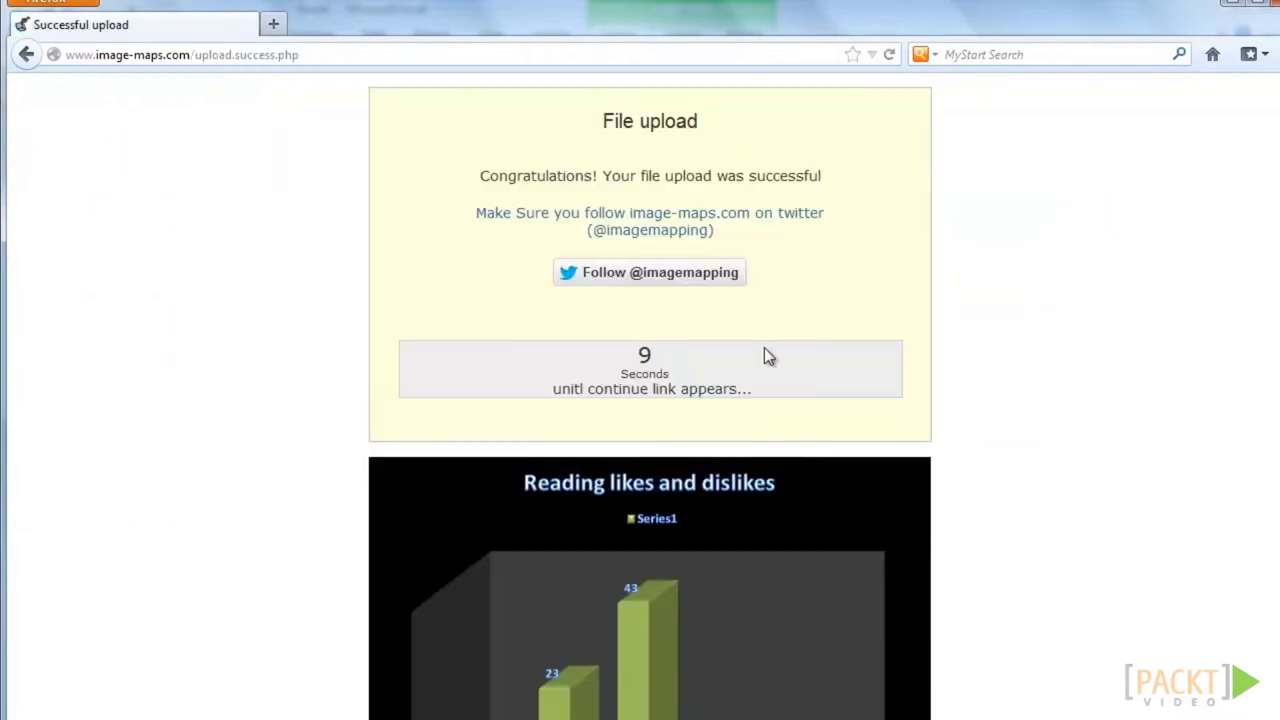
scroll(1078, 320, down, 3)
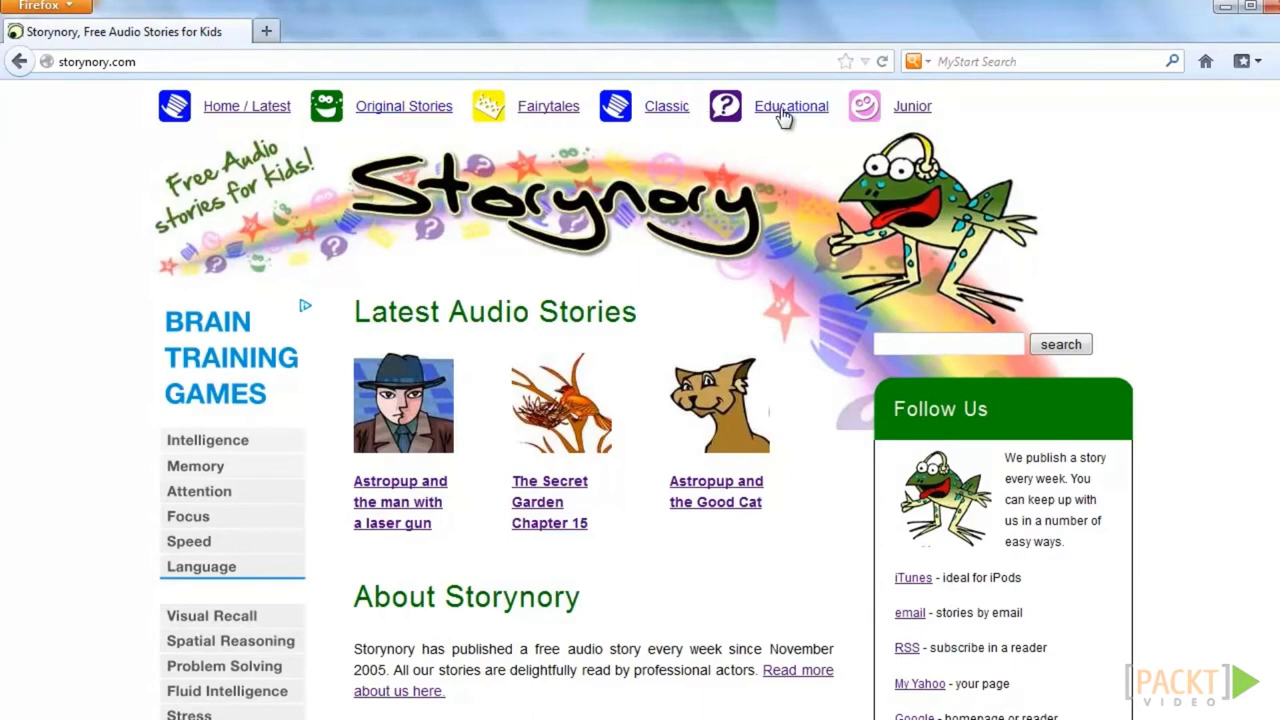
On storynory.com, open "Bertie in Siberia" from the original stories and copy the page's web address.
click(407, 118)
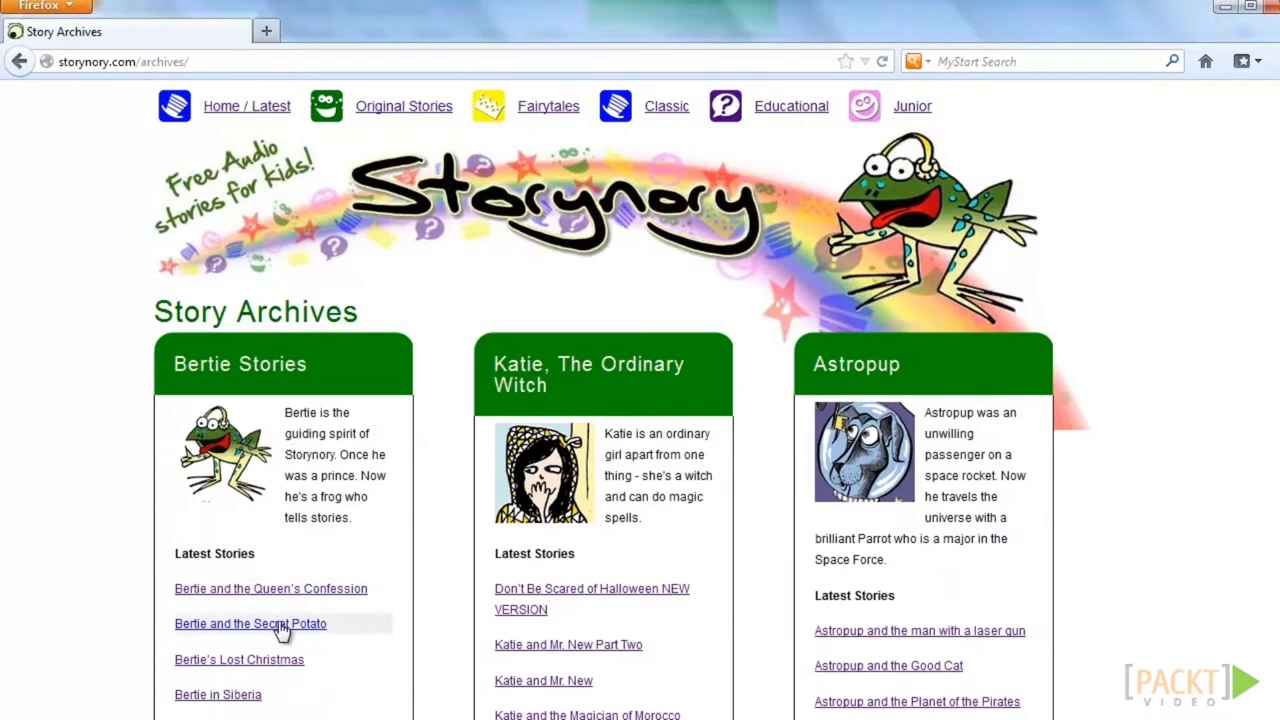
click(228, 702)
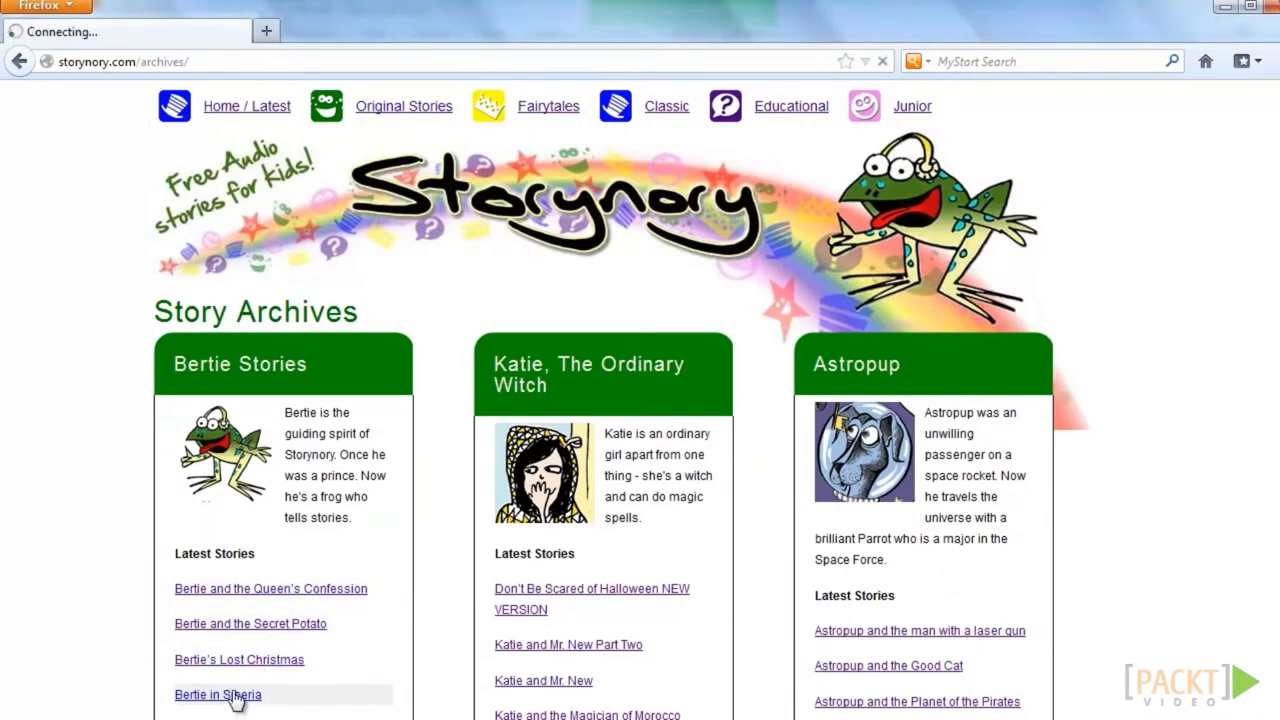
click(241, 62)
right_click(241, 63)
key(ctrl+c)
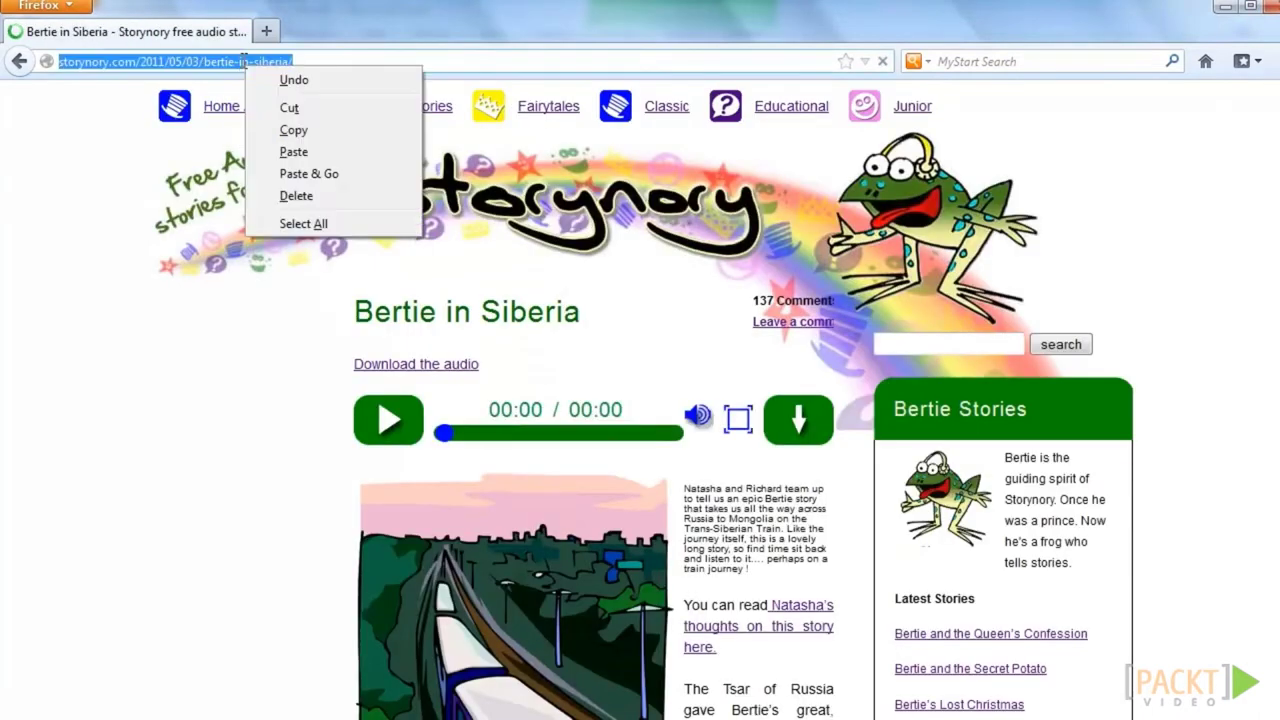
click(300, 130)
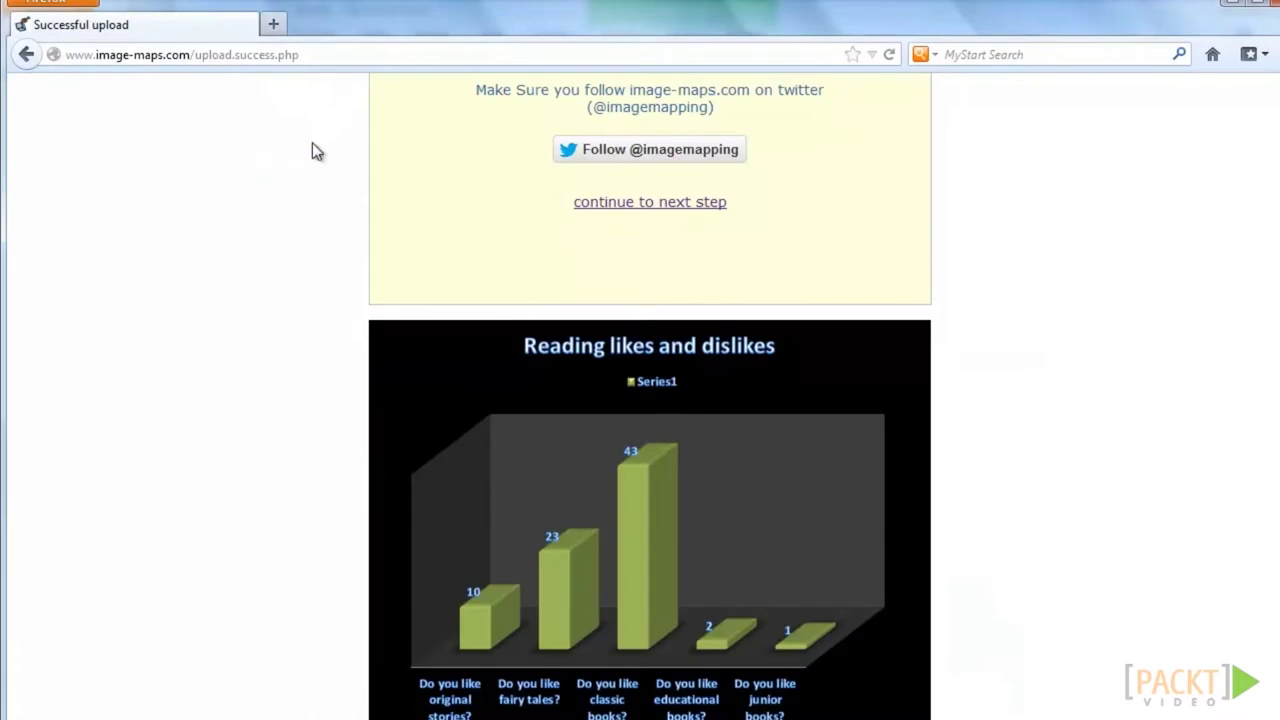
Place a rectangle map over the original stories bar, link it to the copied Storynory address, title it with the story's name and save it.
click(636, 212)
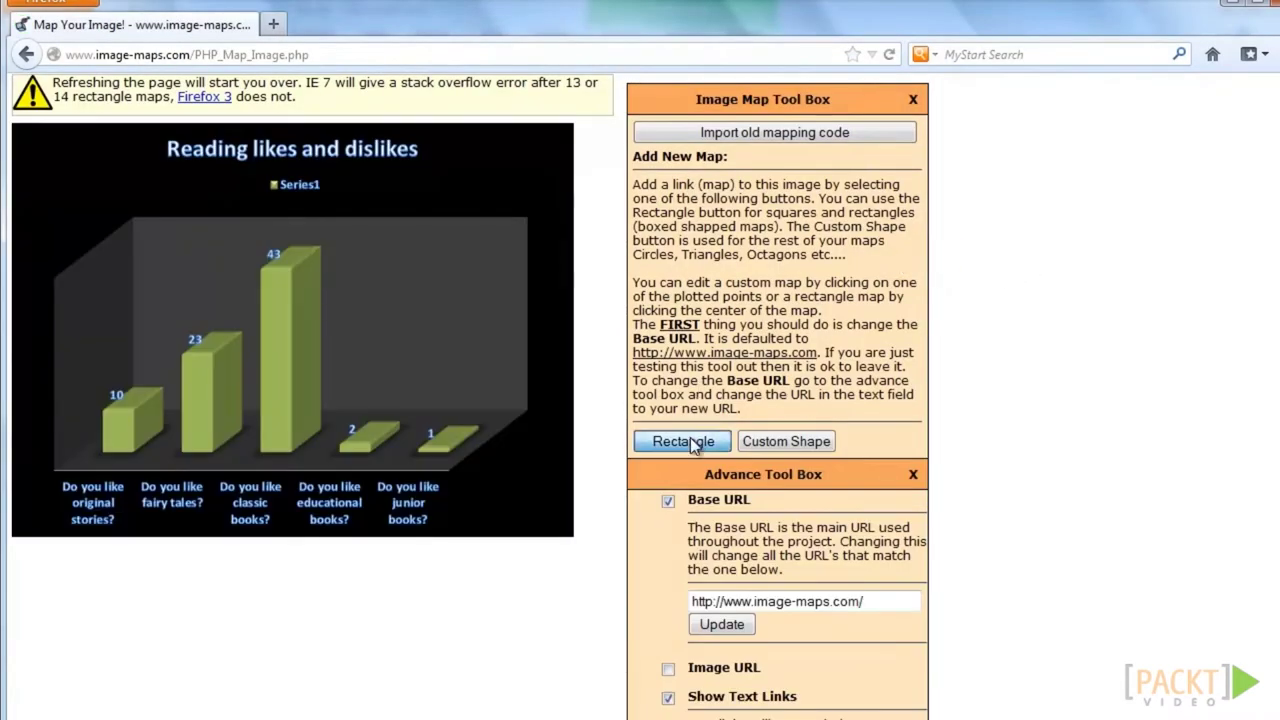
click(695, 440)
drag(47, 160, 129, 383)
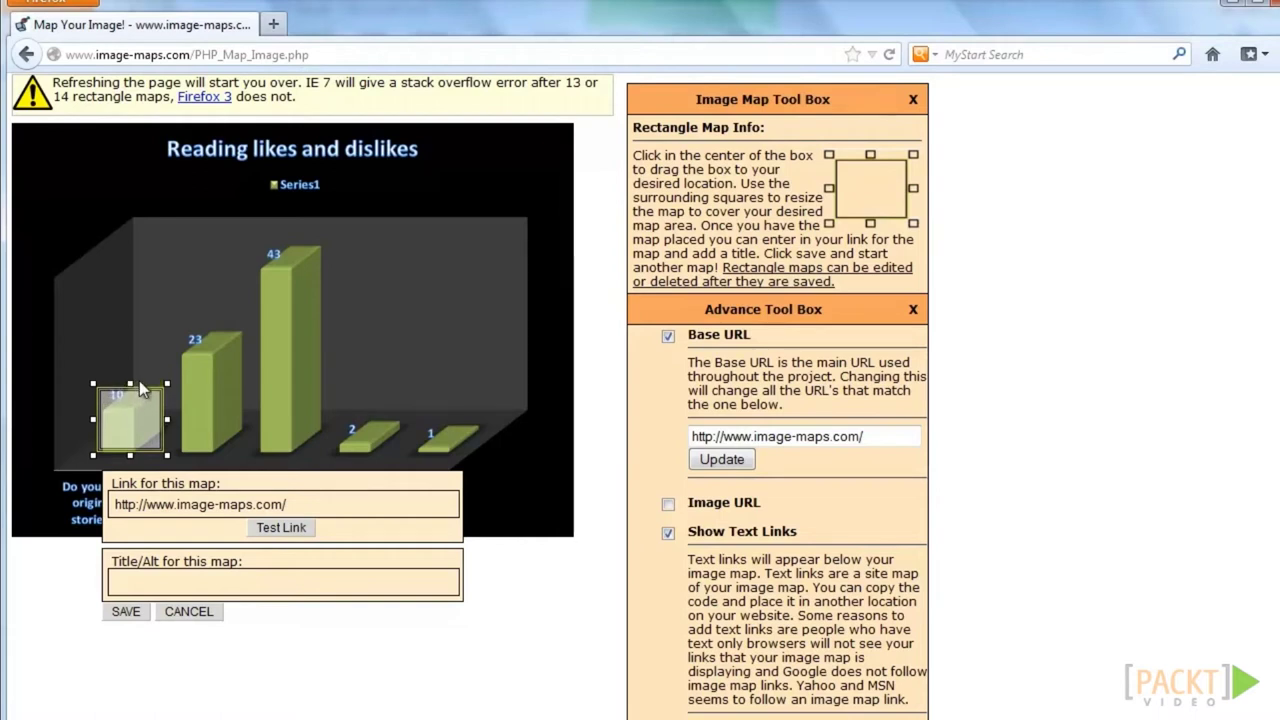
key(ctrl+v)
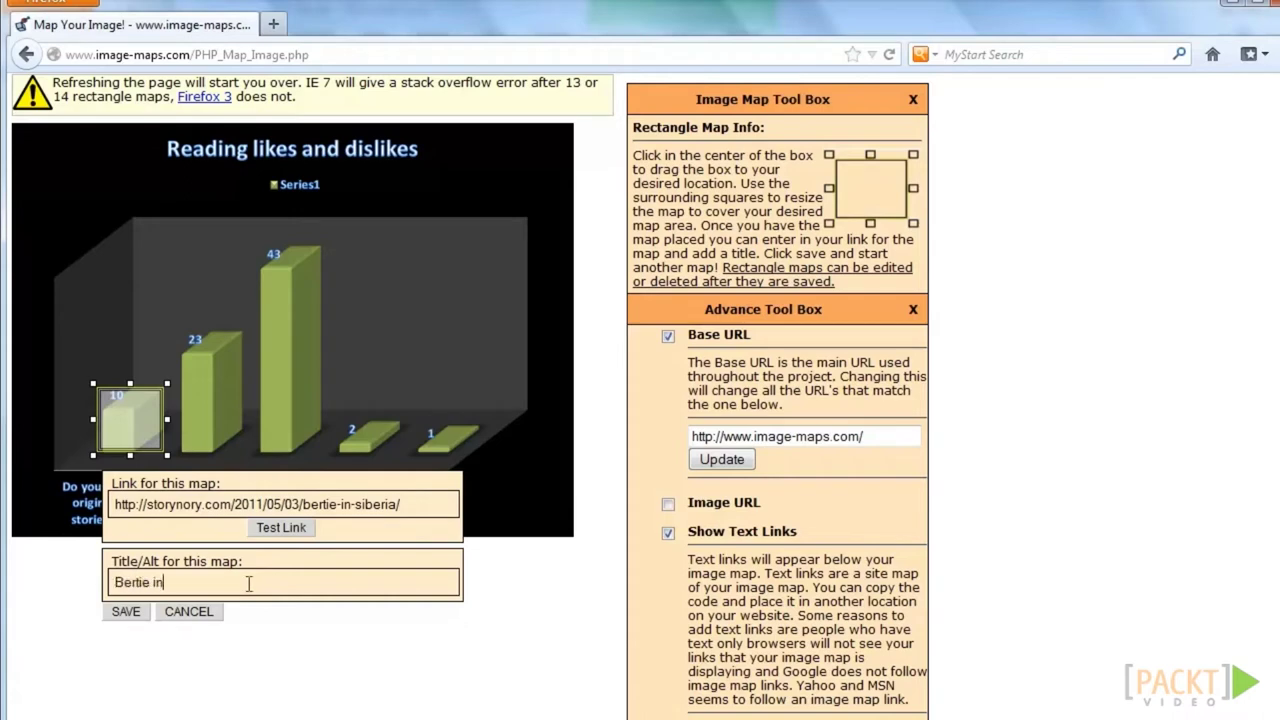
click(130, 611)
Place a rectangle map over the fairy tales bar and copy the web address of the "King Thrushbeard" fairytale on Storynory.
click(688, 442)
drag(50, 165, 226, 340)
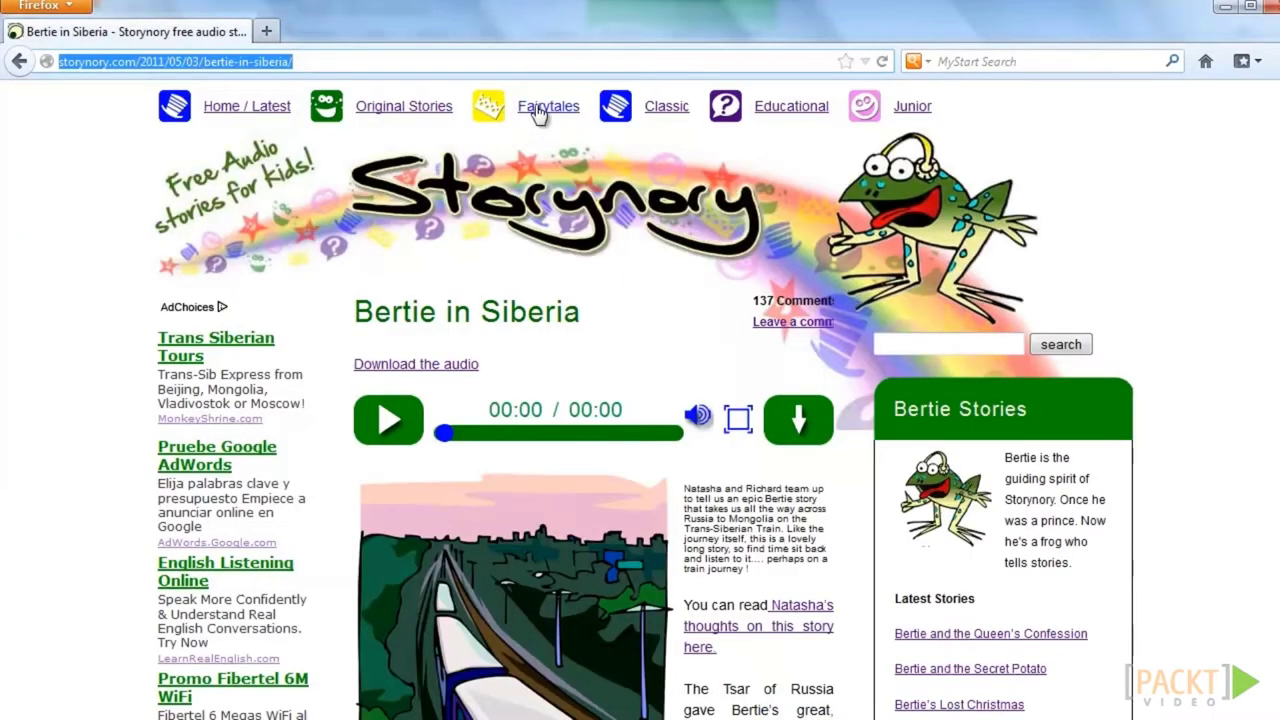
click(538, 110)
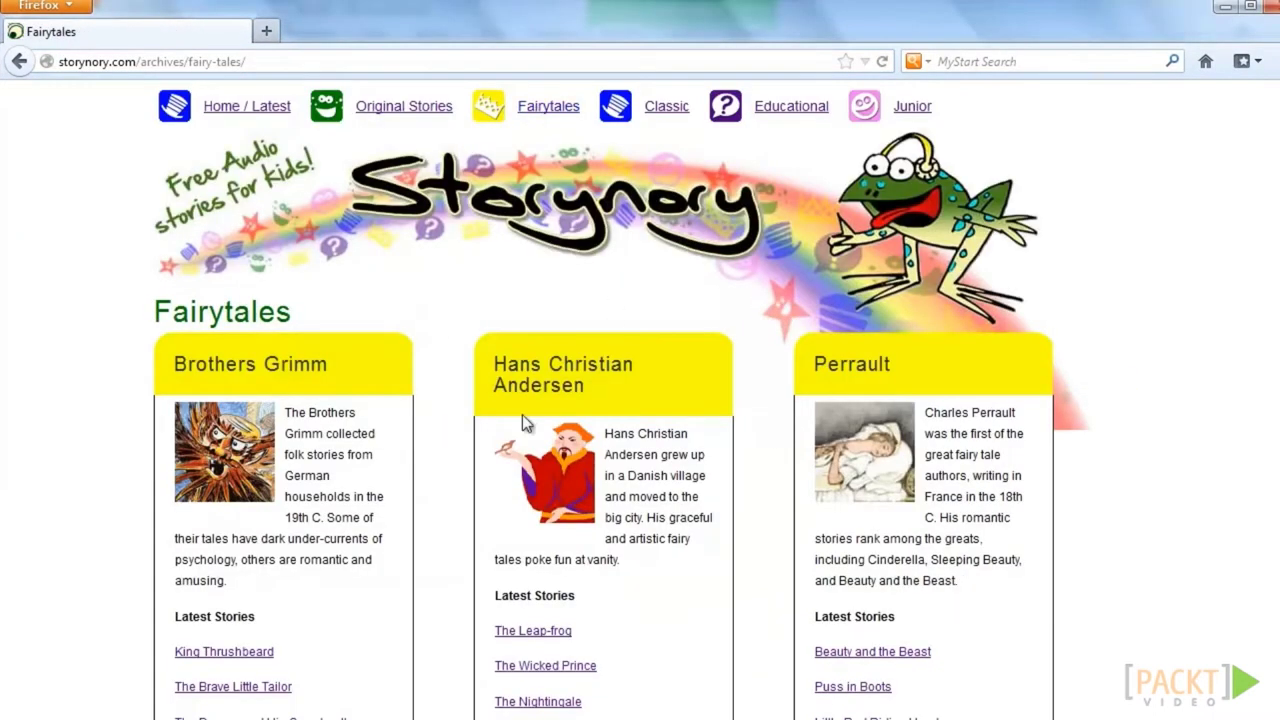
click(254, 658)
click(270, 61)
right_click(270, 61)
click(339, 121)
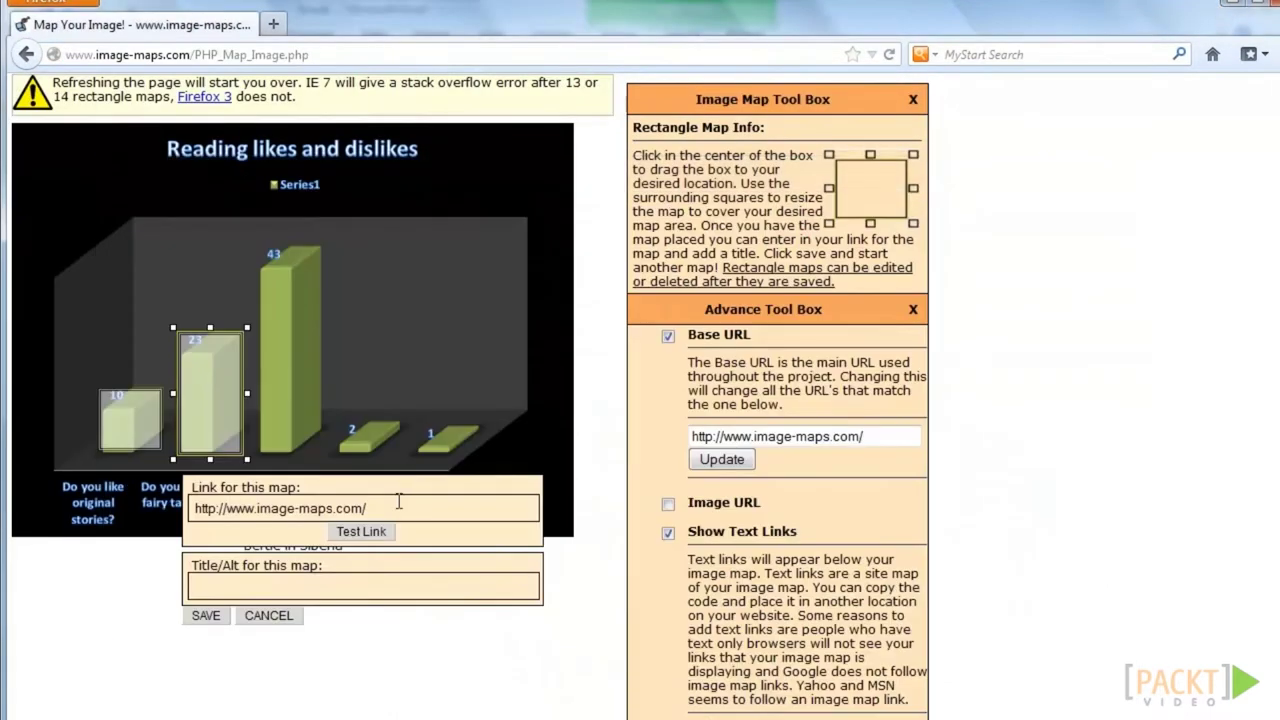
Link the fairy tales map to the copied story address, and save the junior books bar's map titled The Golden Goose.
triple_click(398, 502)
key(ctrl+v)
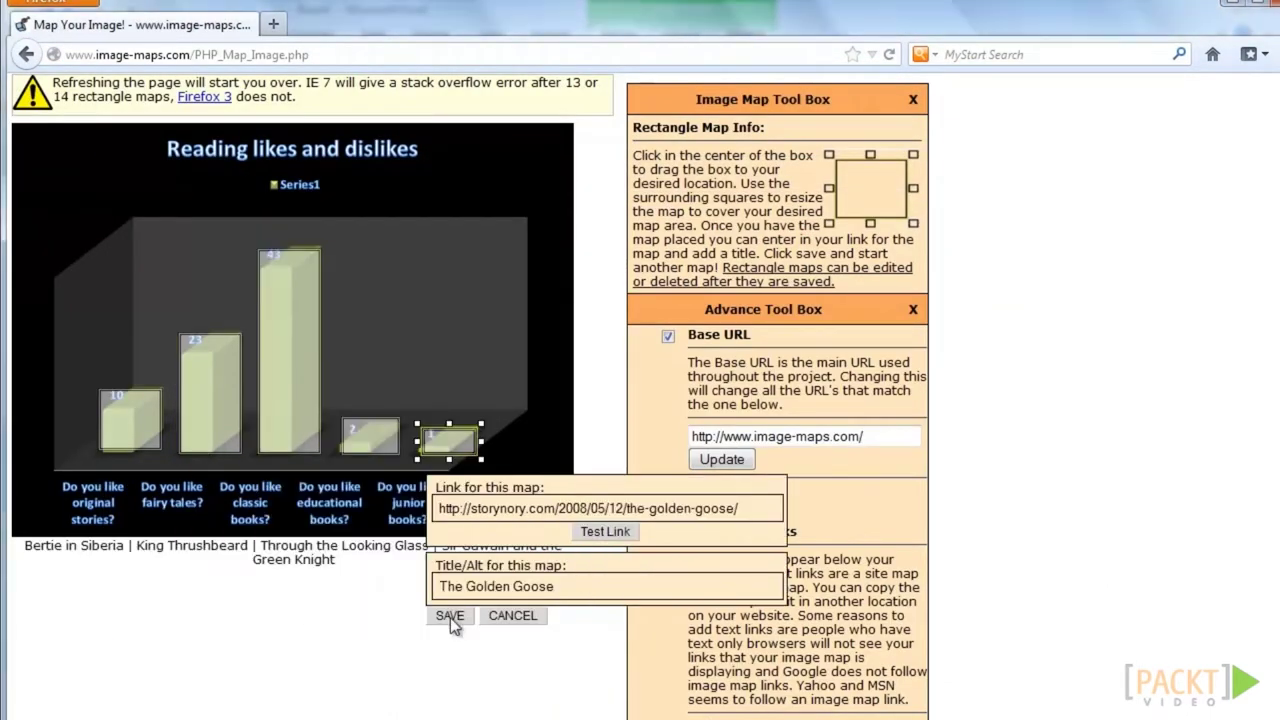
click(453, 616)
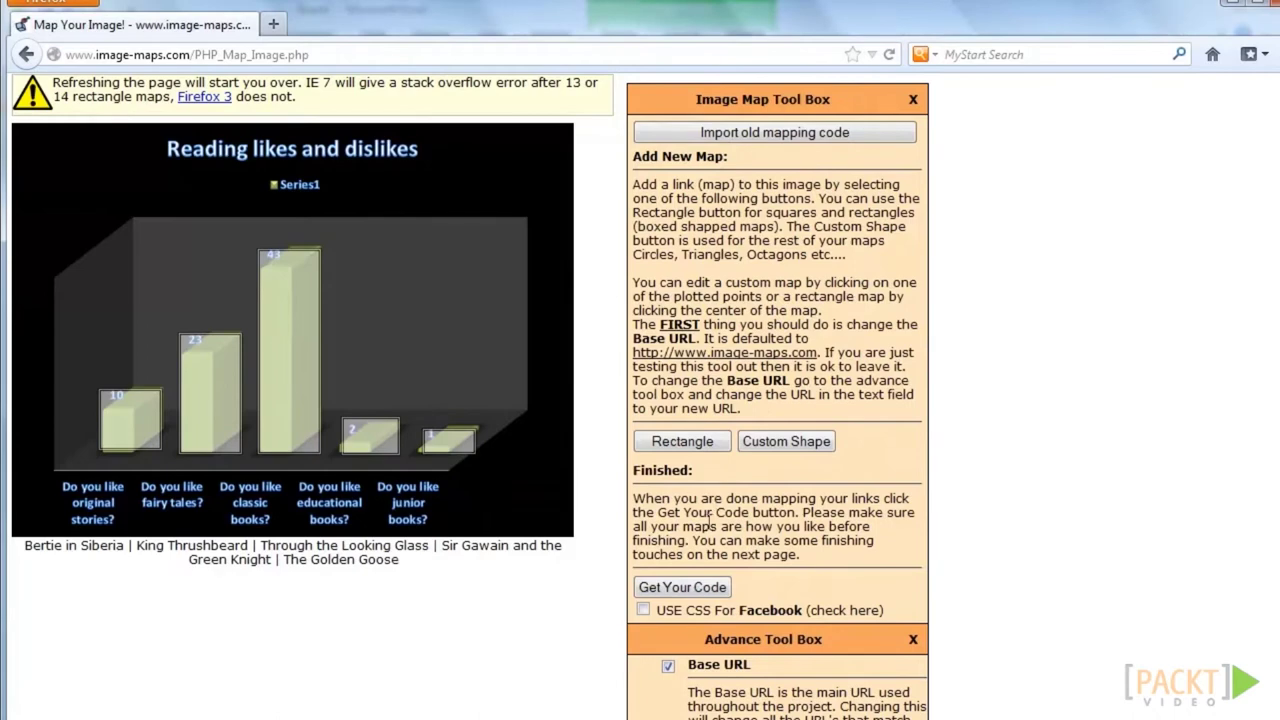
Generate the HTML code of the finished image map, copy the whole code and return to editing the map.
click(700, 588)
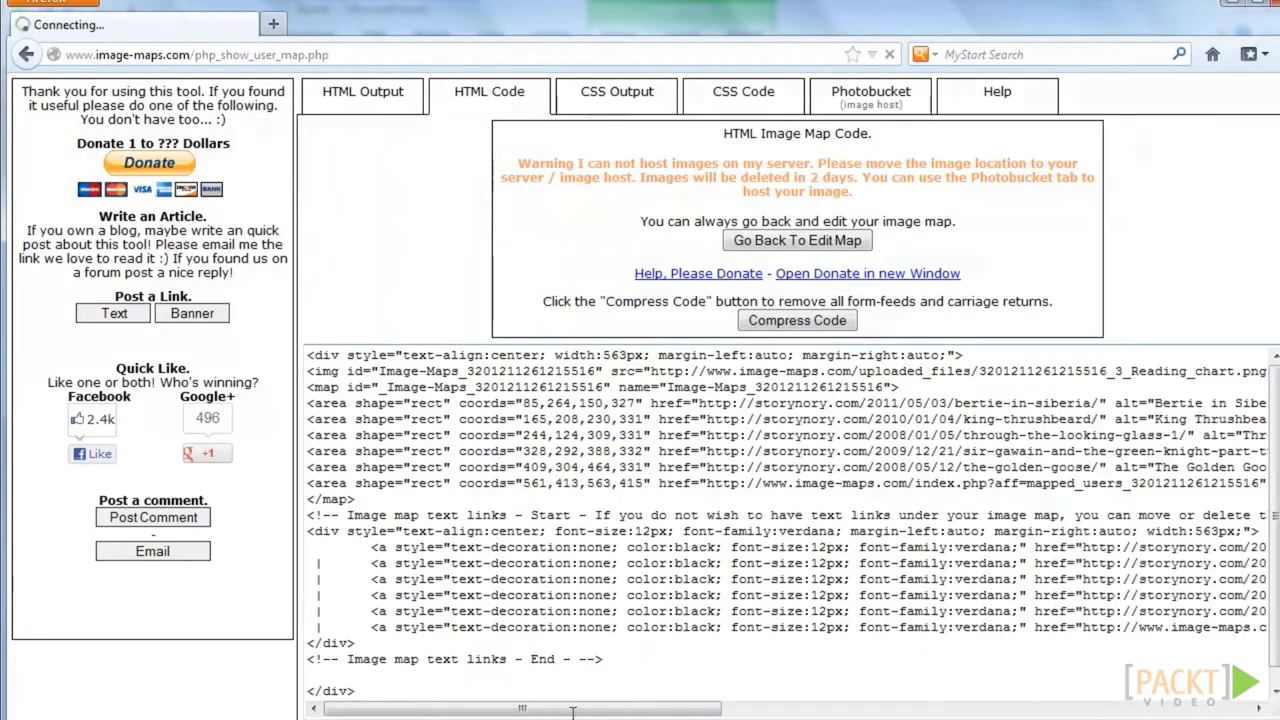
scroll(207, 646, down, 2)
drag(356, 577, 296, 226)
right_click(761, 289)
click(811, 340)
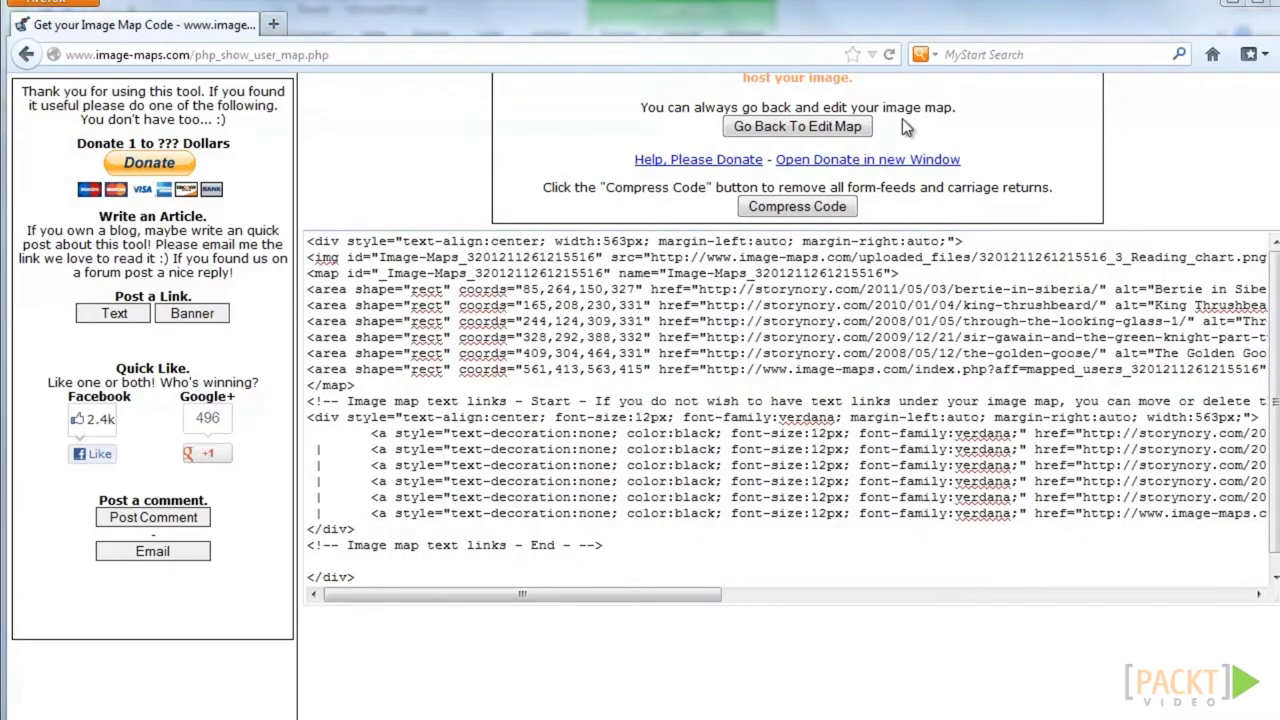
click(830, 131)
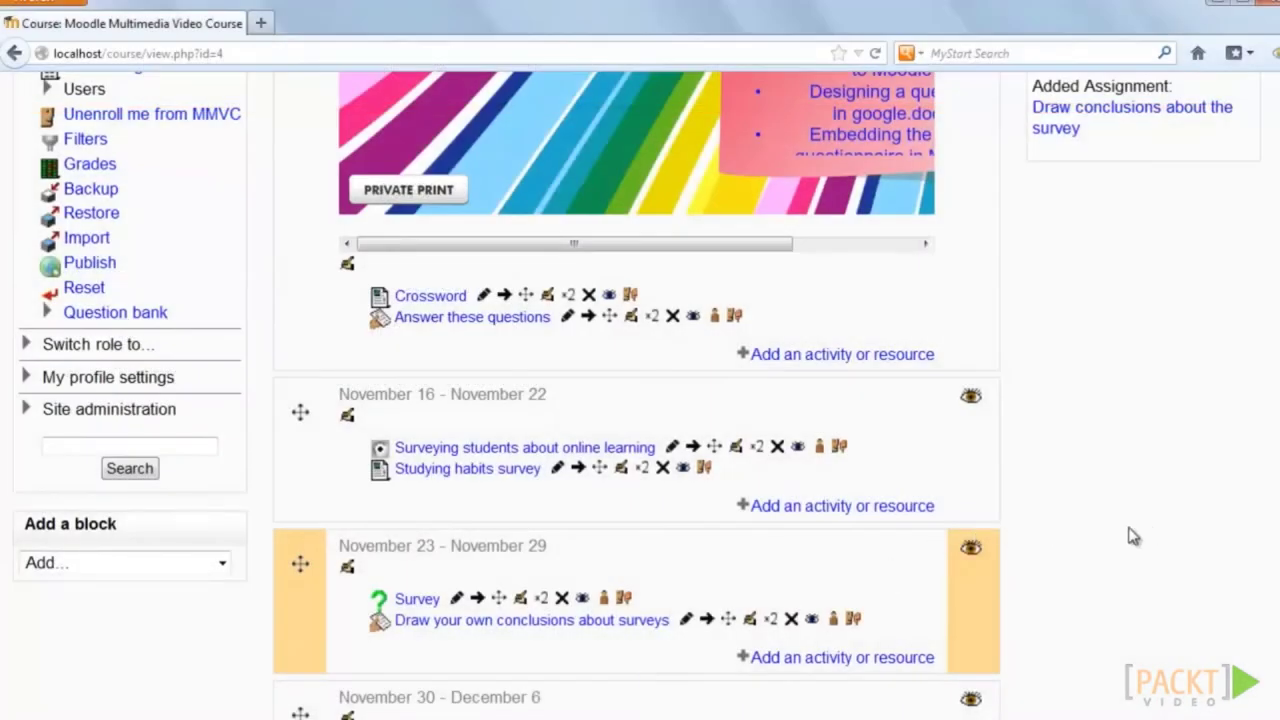
In the Moodle course, add a new Assignment to the November 23 - November 29 section.
scroll(1126, 531, down, 3)
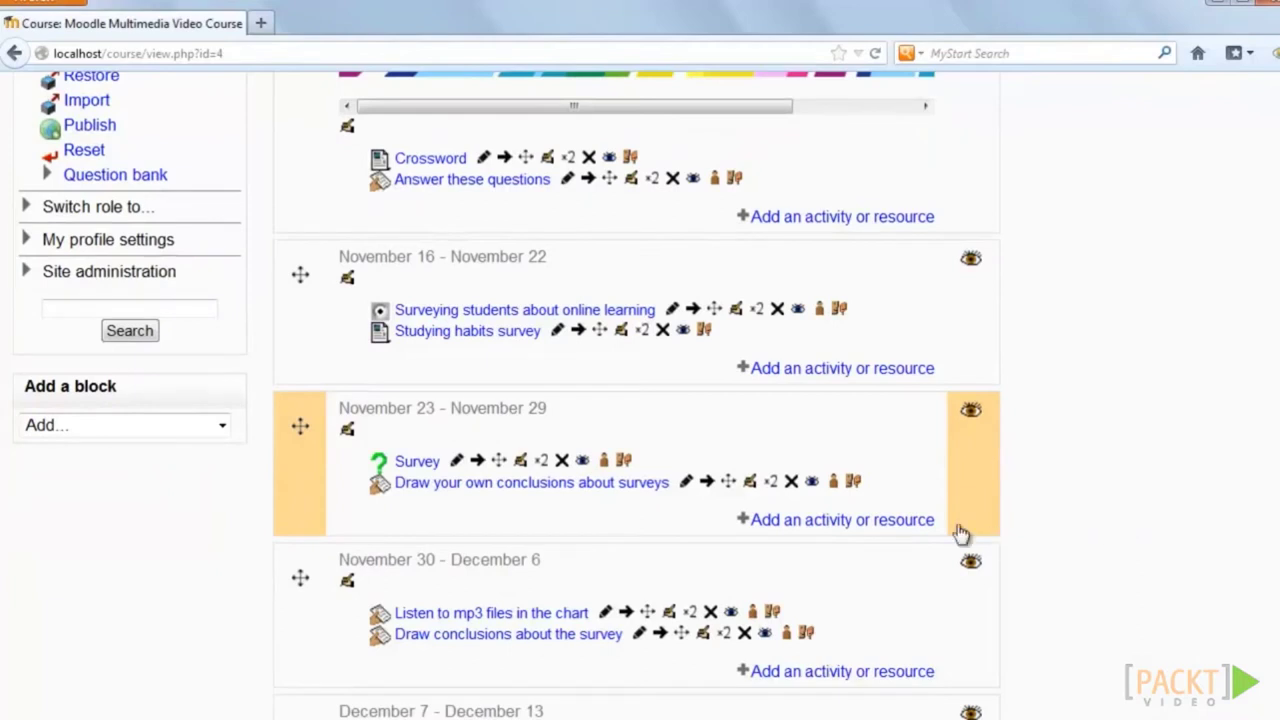
click(878, 525)
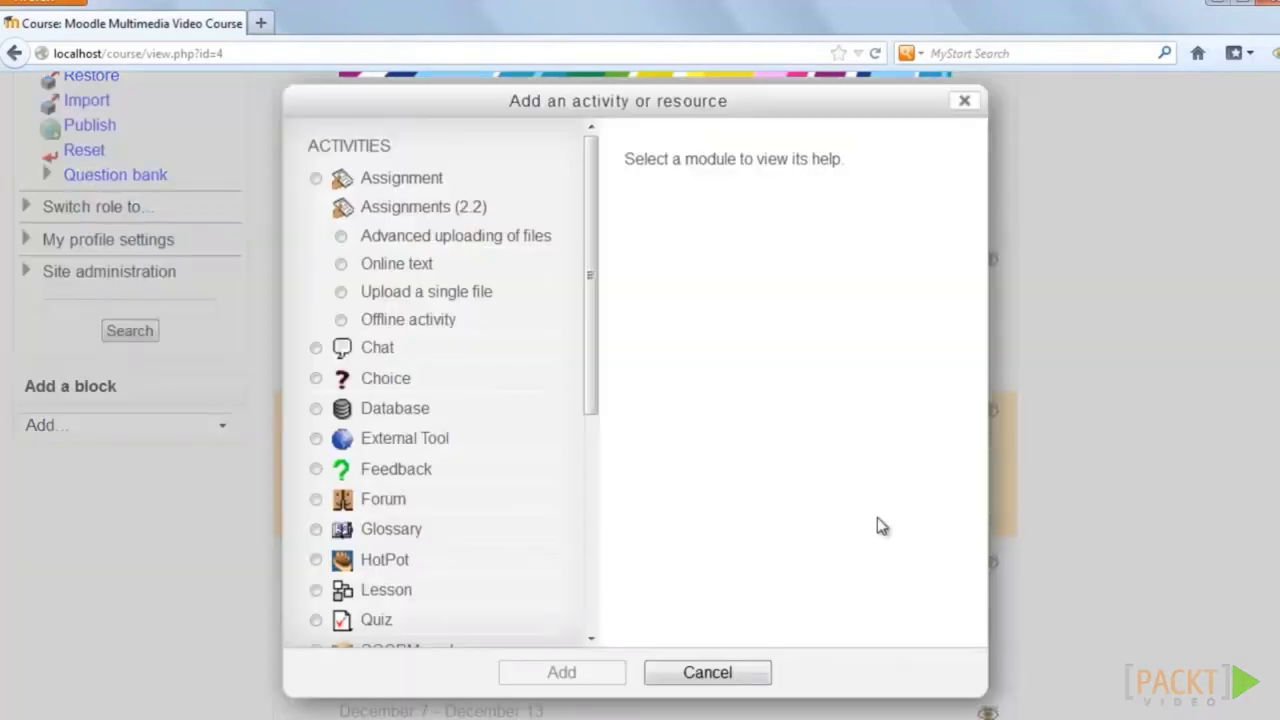
double_click(398, 181)
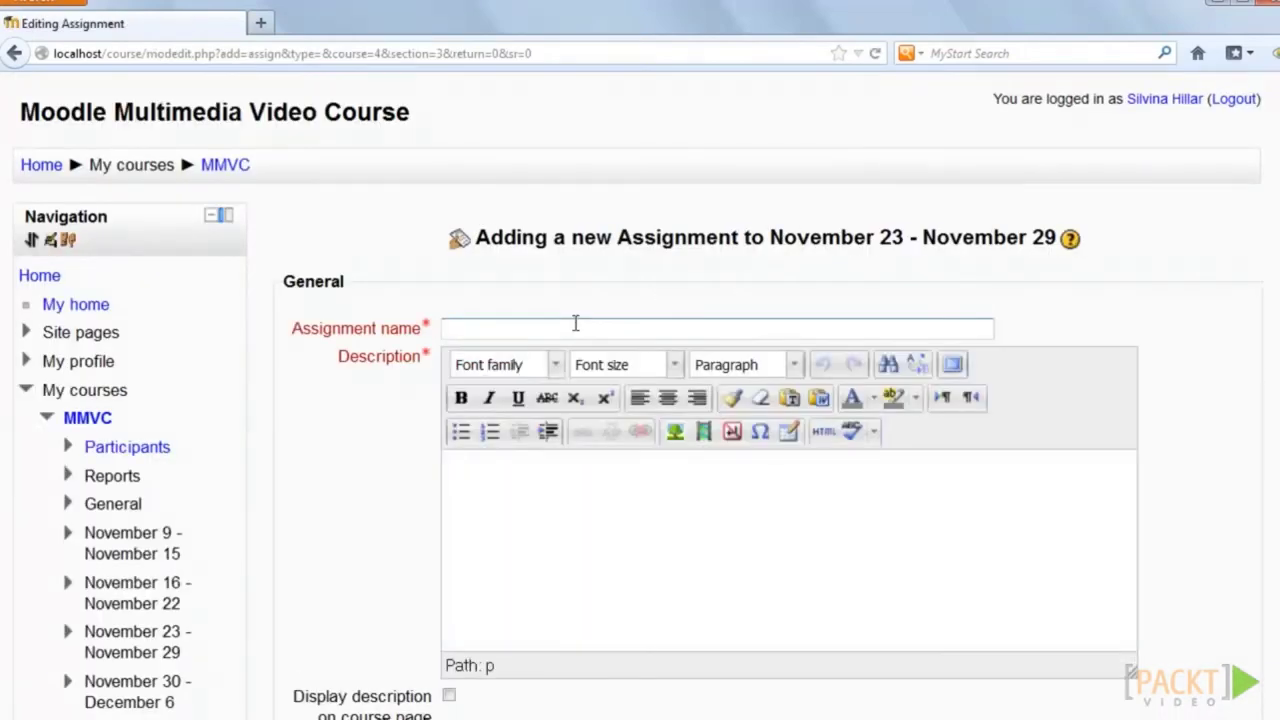
Name the assignment "Can you change your mind after listening?" and describe it as "Listen to the stories. Can you change your answer? Yes / No. Why?".
click(575, 322)
key(ctrl+v)
key(Tab)
key(ctrl+v)
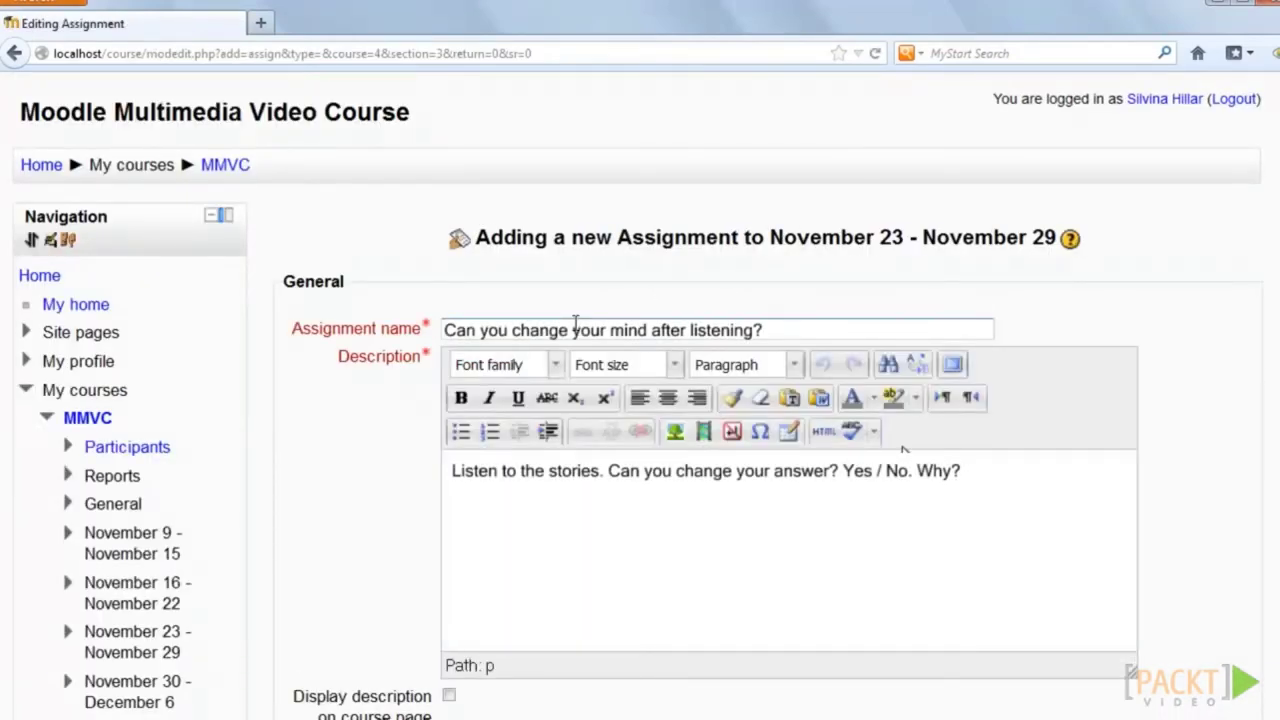
Copy the image map code from image-maps.com, insert it into the description's HTML source and check the chart in the description.
click(824, 434)
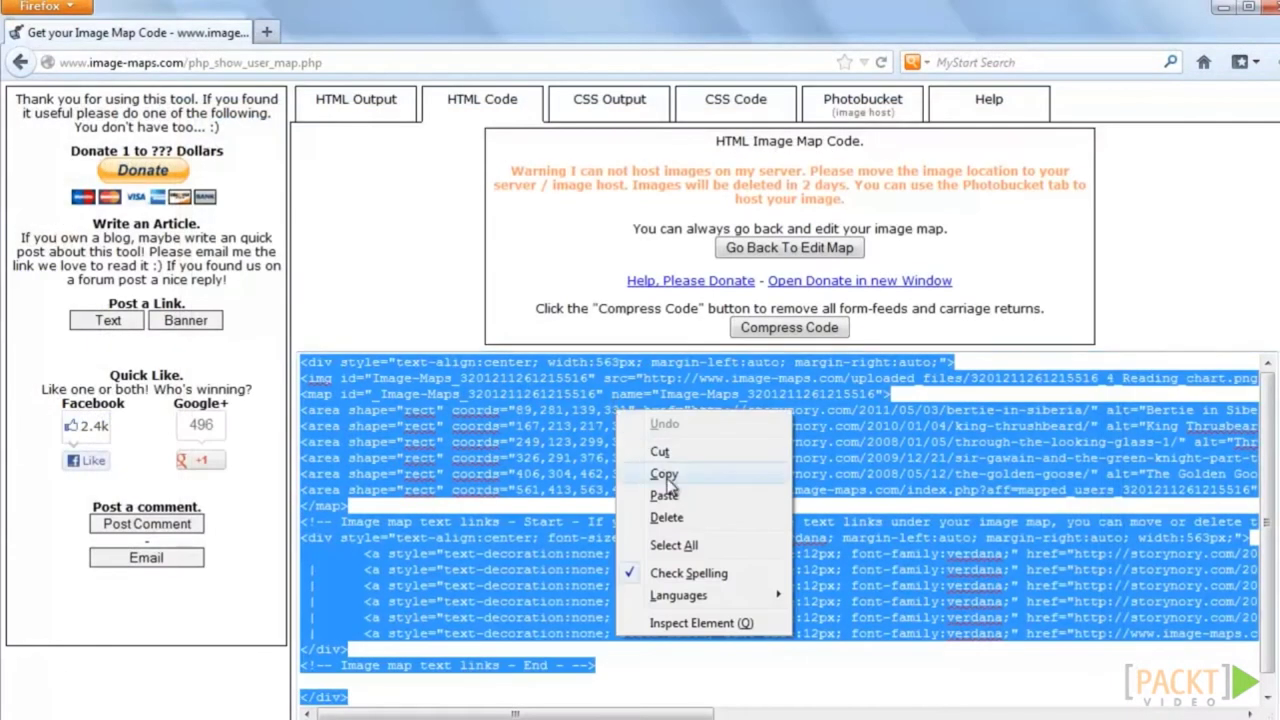
click(670, 476)
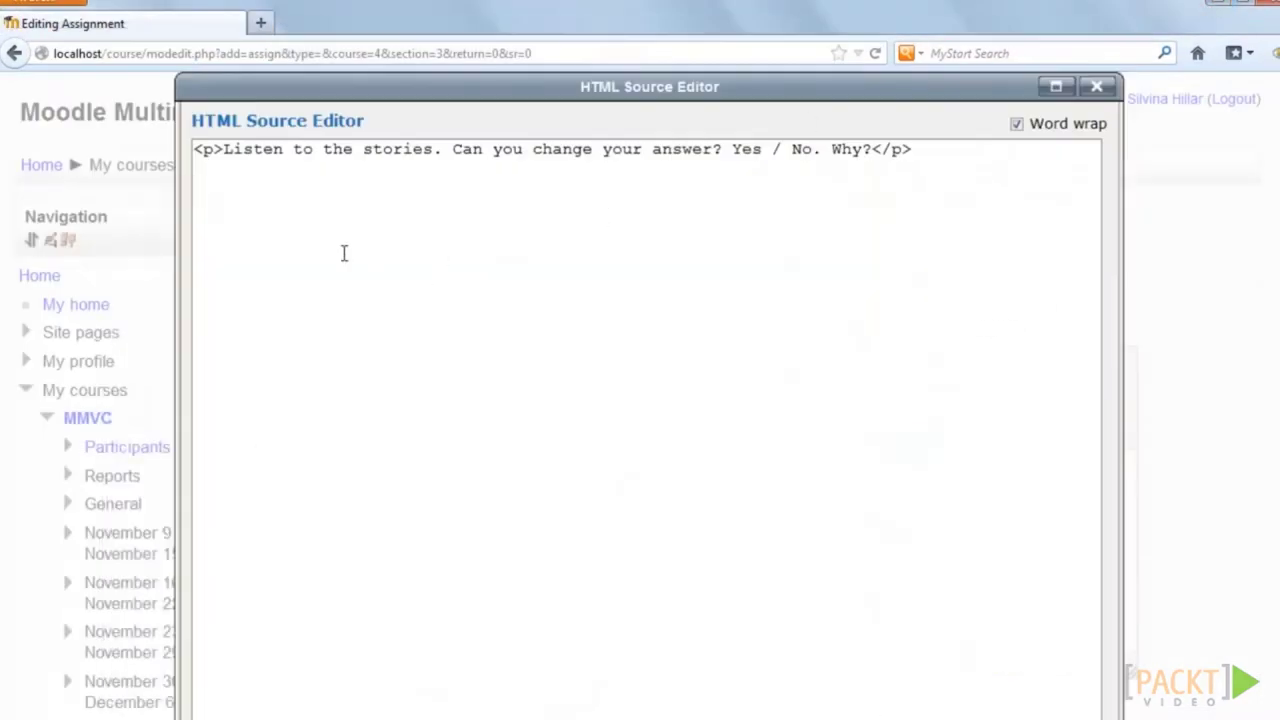
key(ctrl+v)
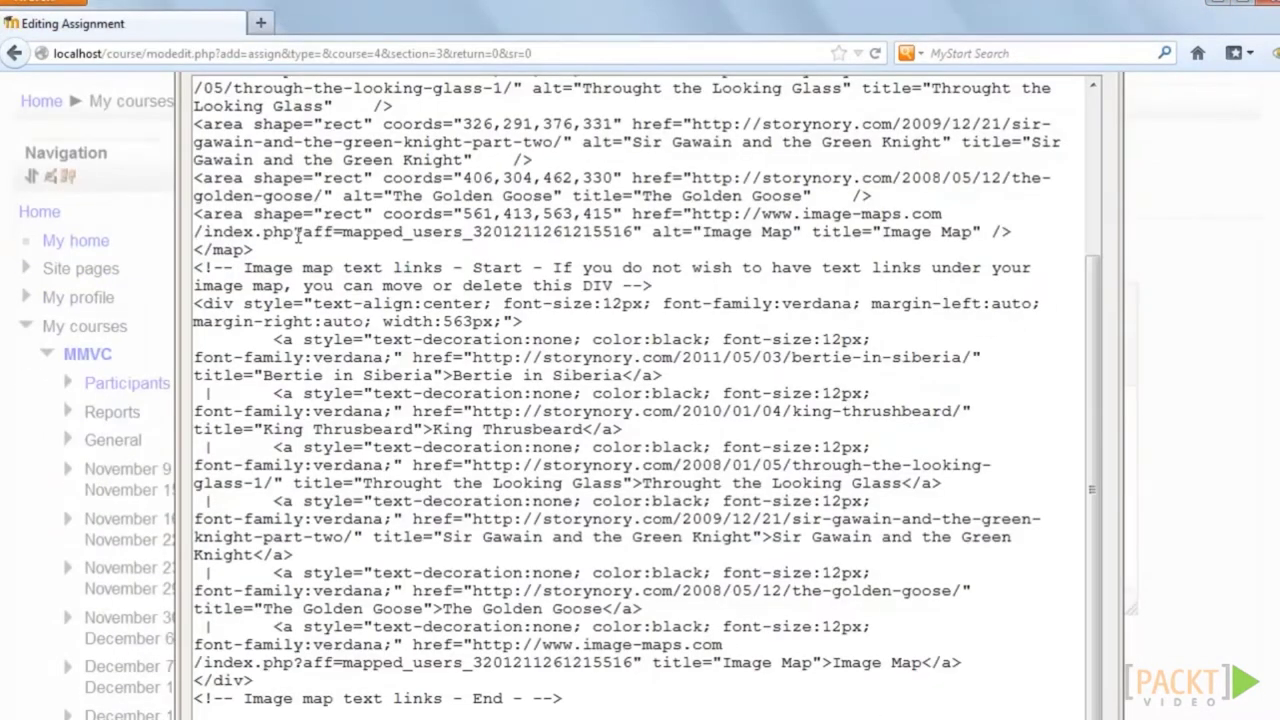
scroll(470, 340, down, 5)
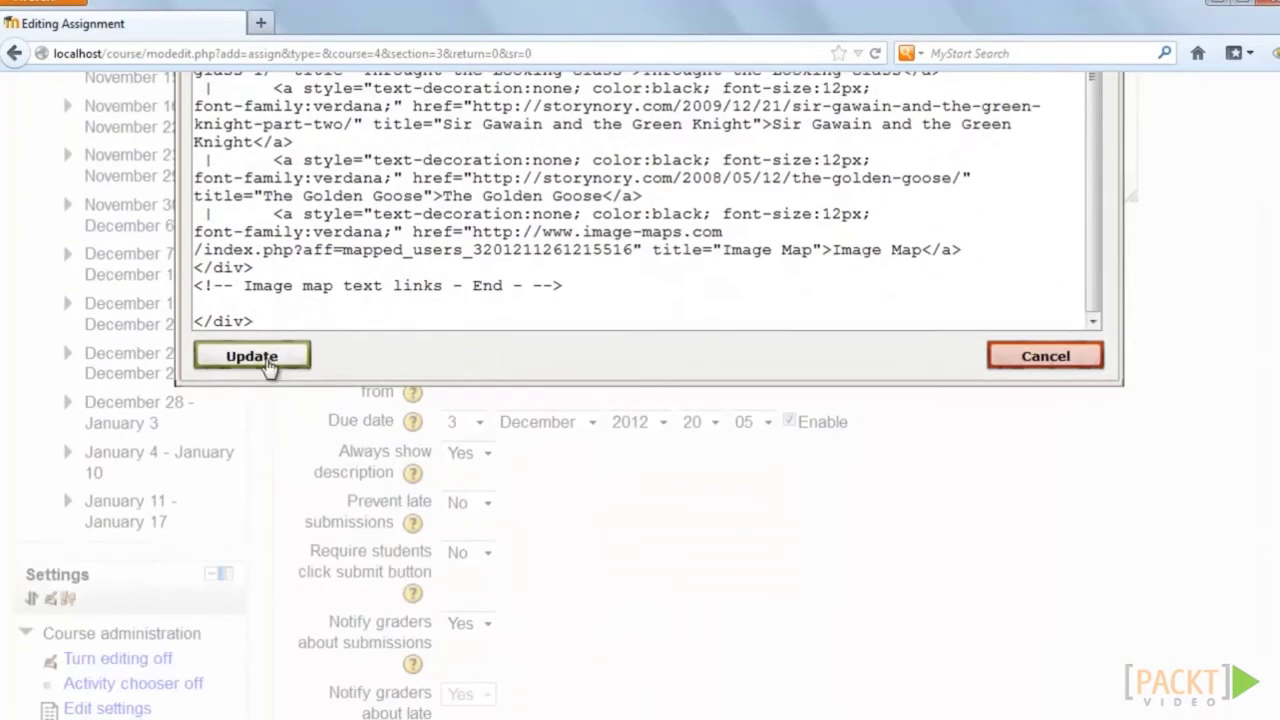
click(268, 362)
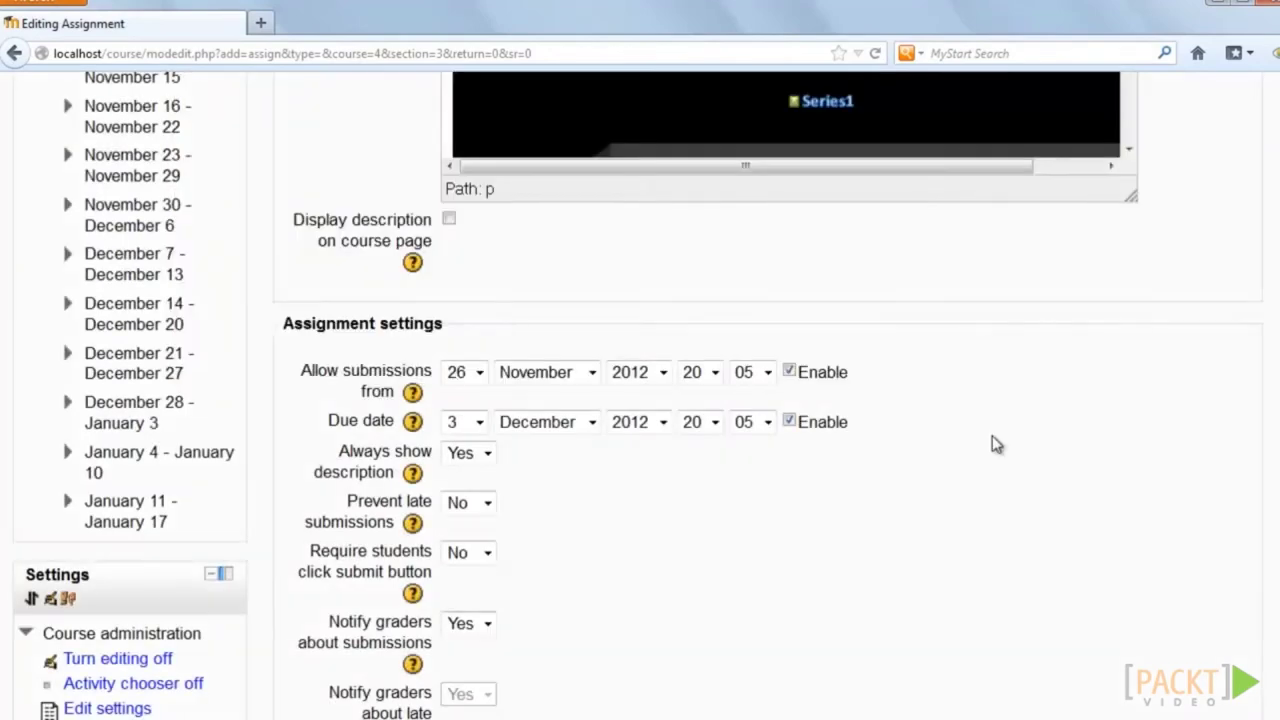
scroll(1130, 386, up, 3)
drag(1131, 289, 1131, 423)
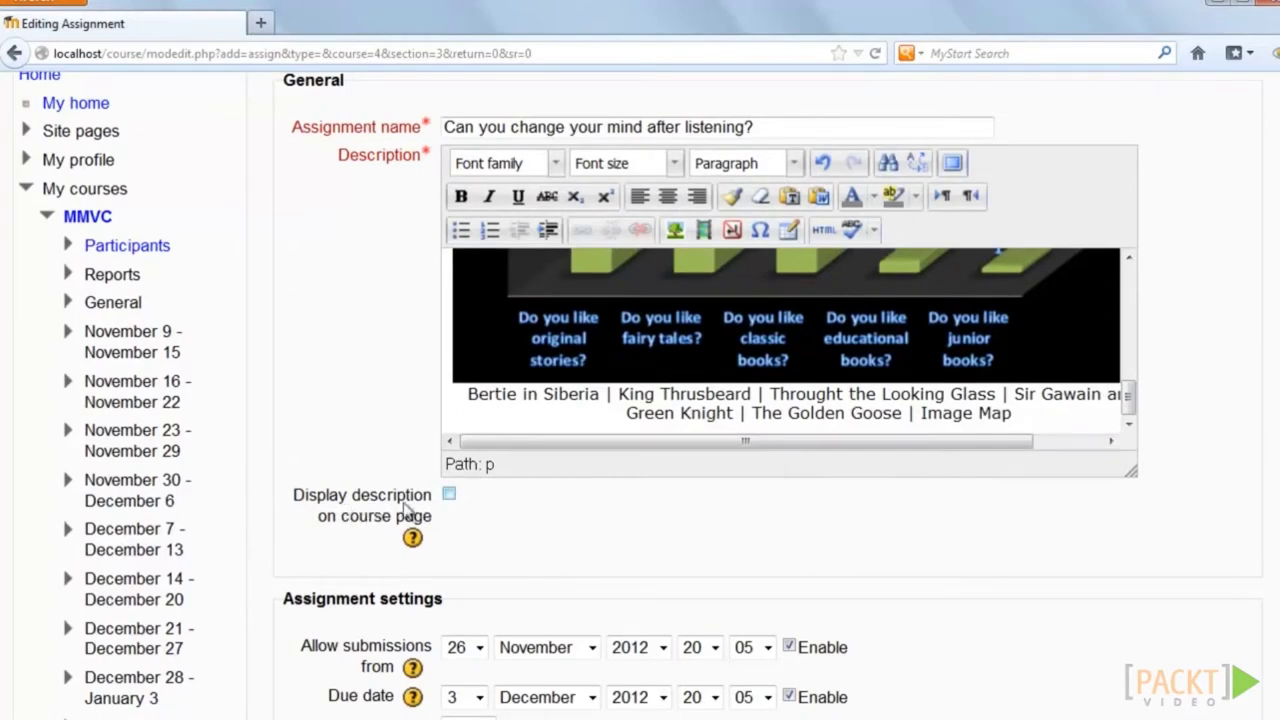
Set the maximum submission size to 10KB, then save and display the assignment.
scroll(951, 509, down, 10)
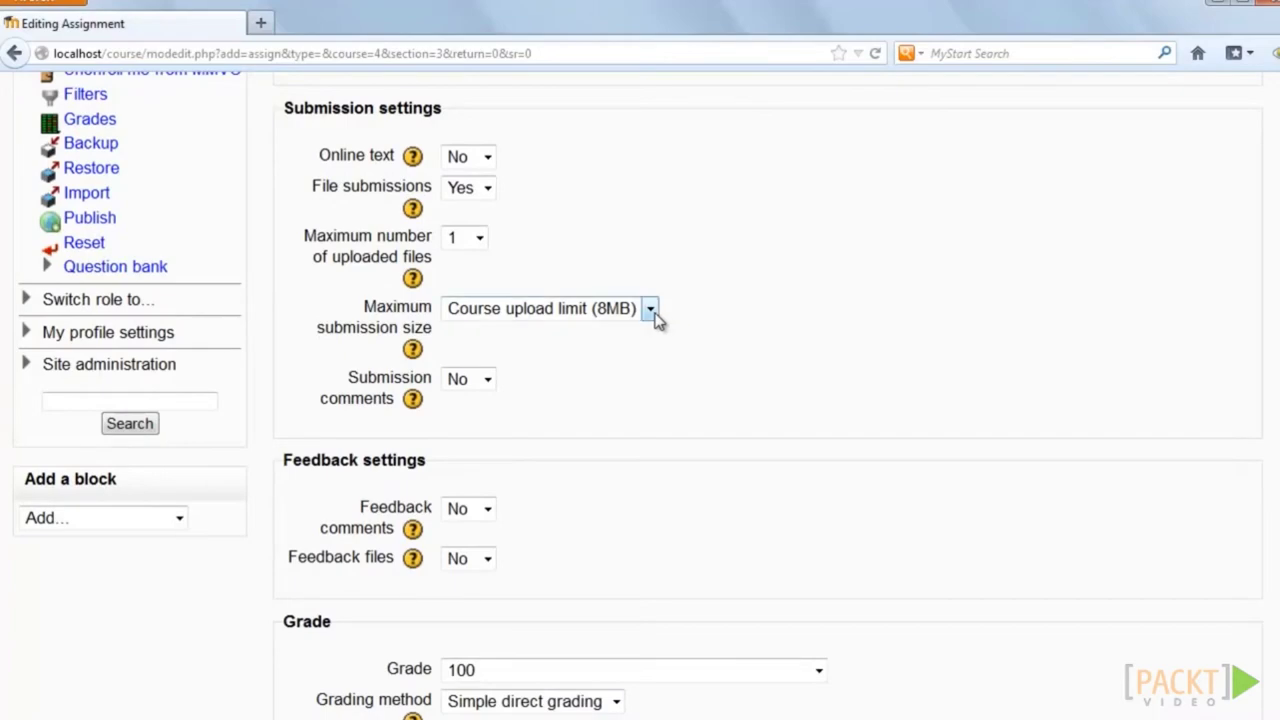
click(650, 309)
click(564, 414)
scroll(780, 383, down, 5)
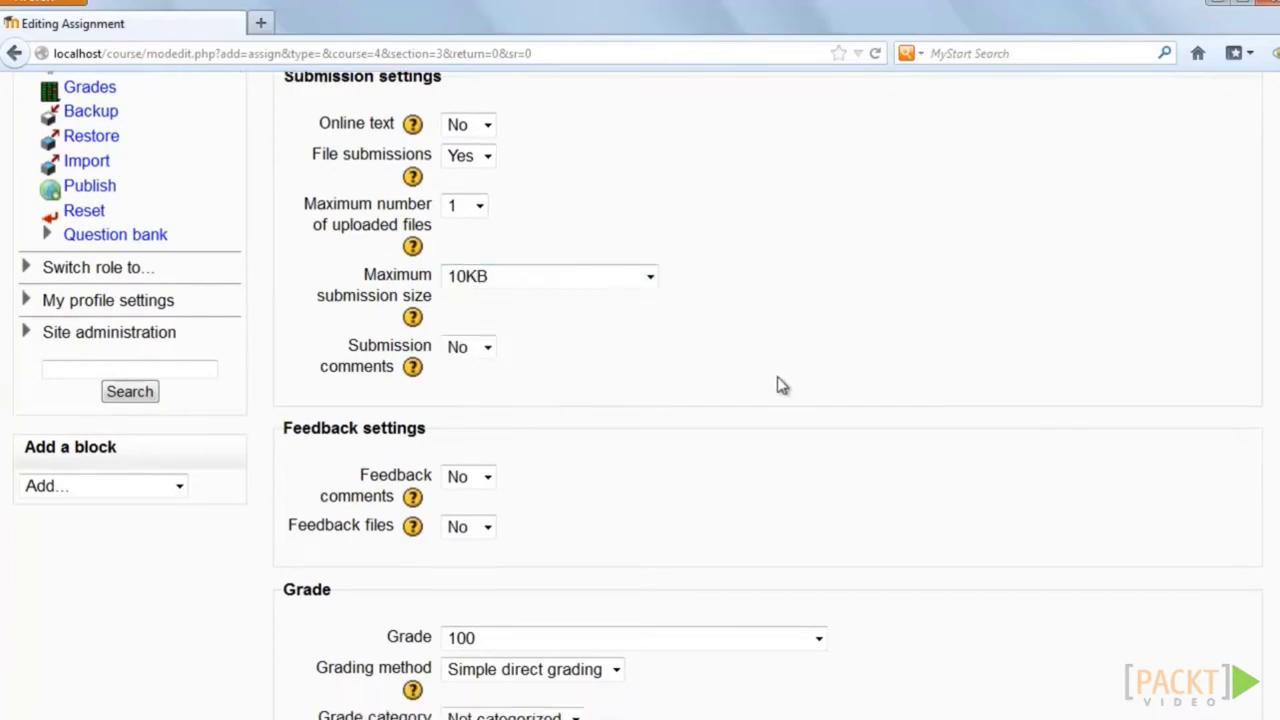
click(720, 552)
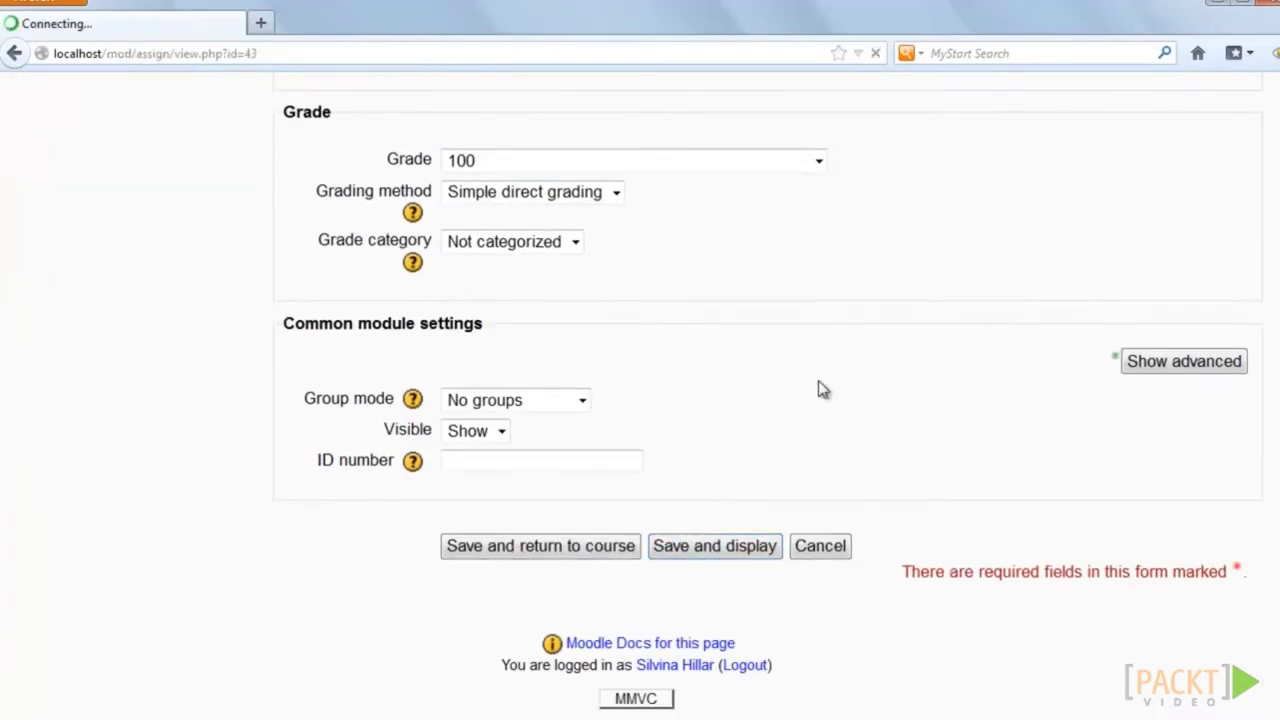
Review the assignment's mapped chart, test the original stories bar by opening its story and playing the audio, and return to the assignment.
scroll(1172, 393, down, 3)
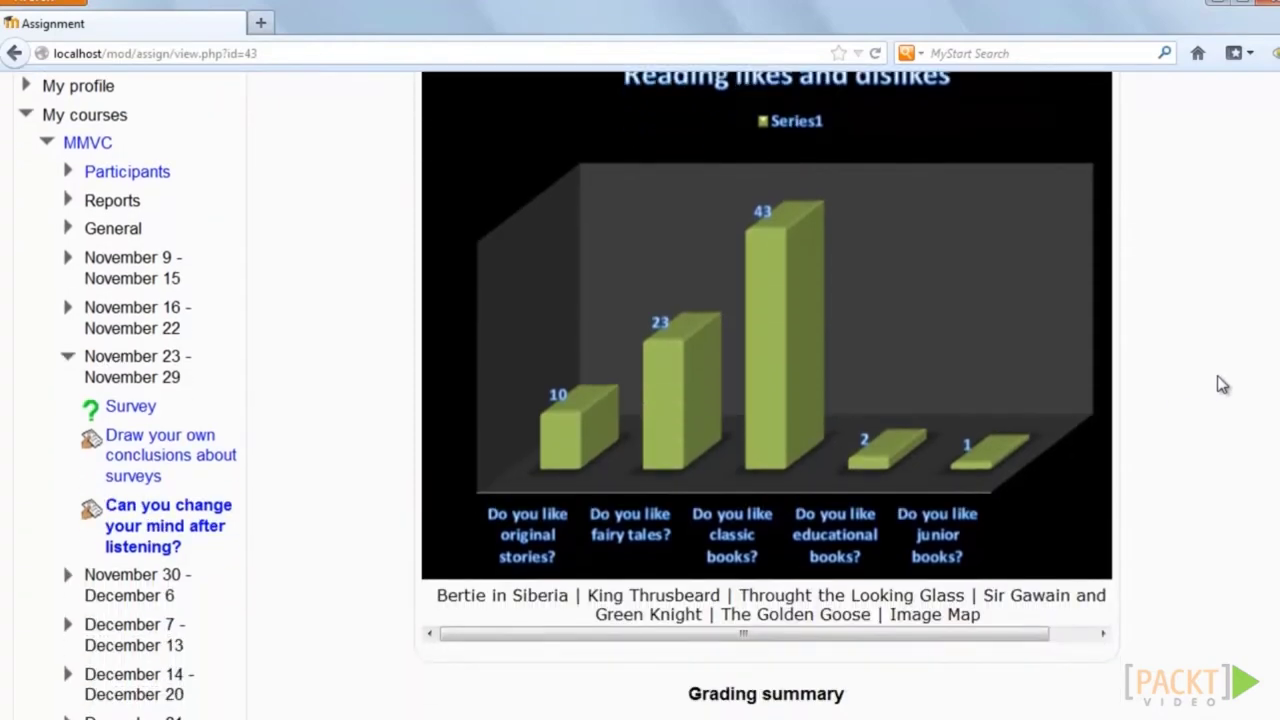
scroll(1200, 368, up, 1)
scroll(586, 549, up, 1)
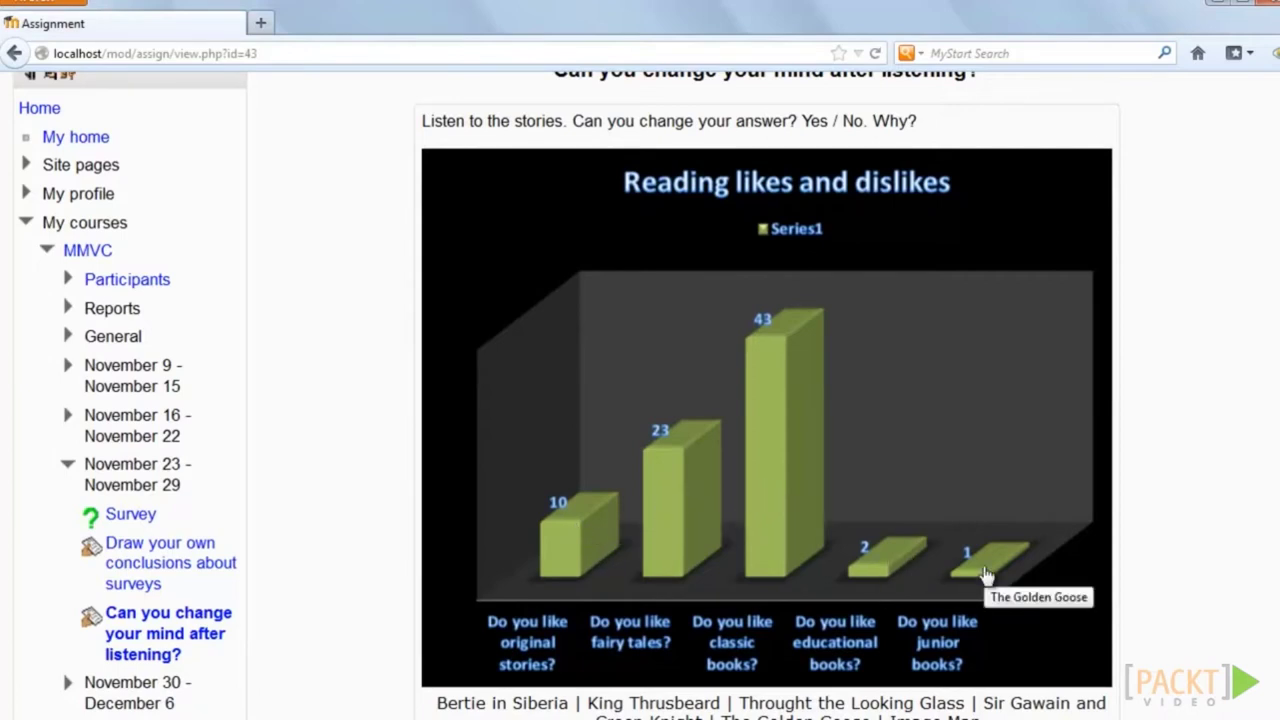
click(578, 560)
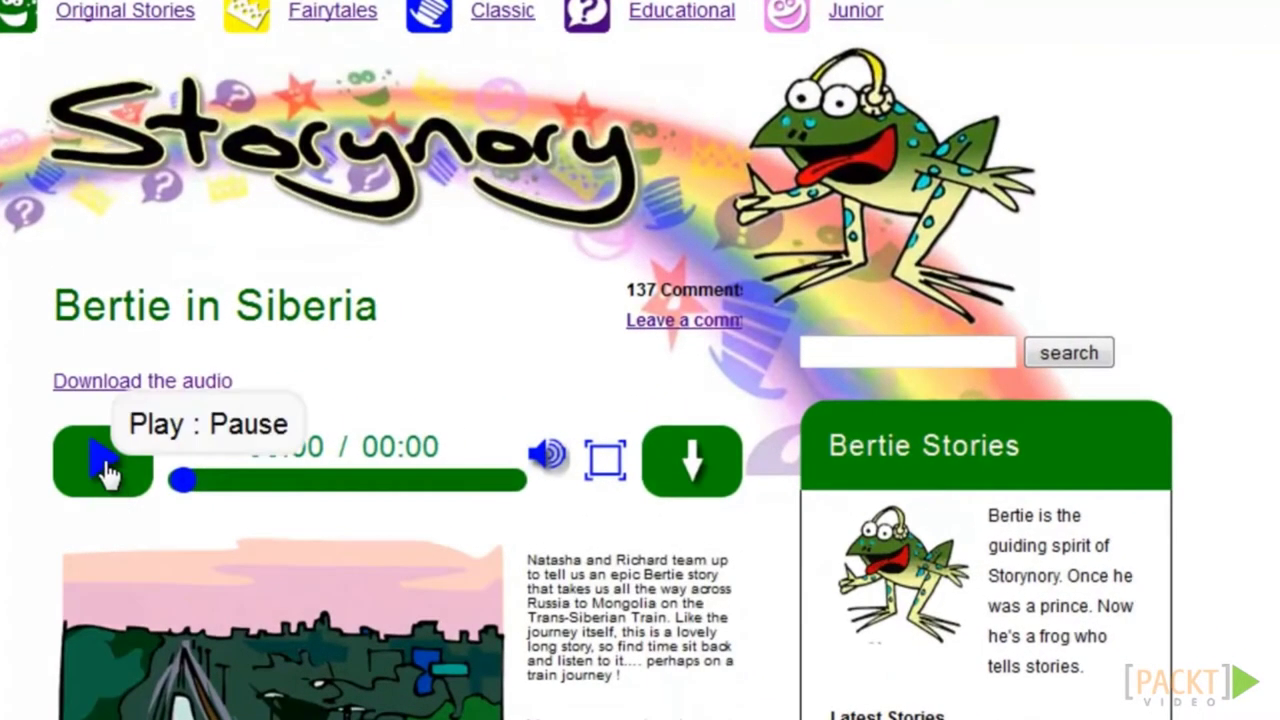
click(313, 424)
click(102, 461)
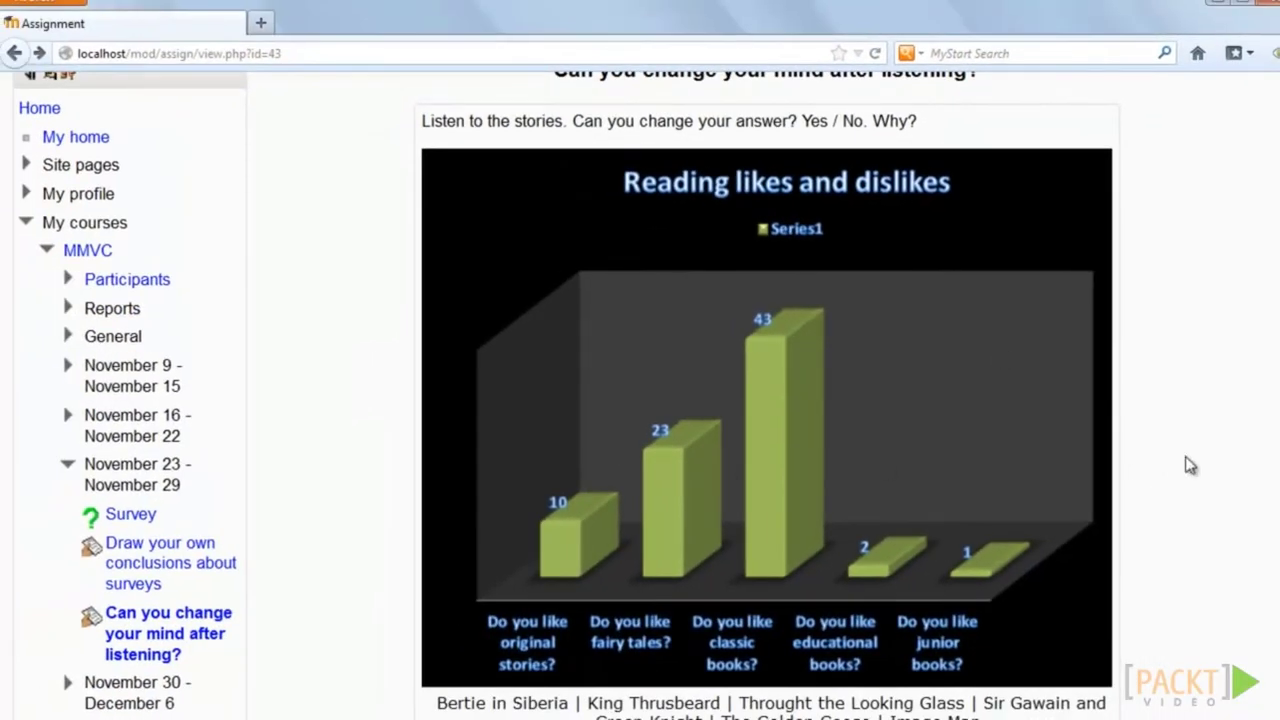
scroll(1194, 462, down, 3)
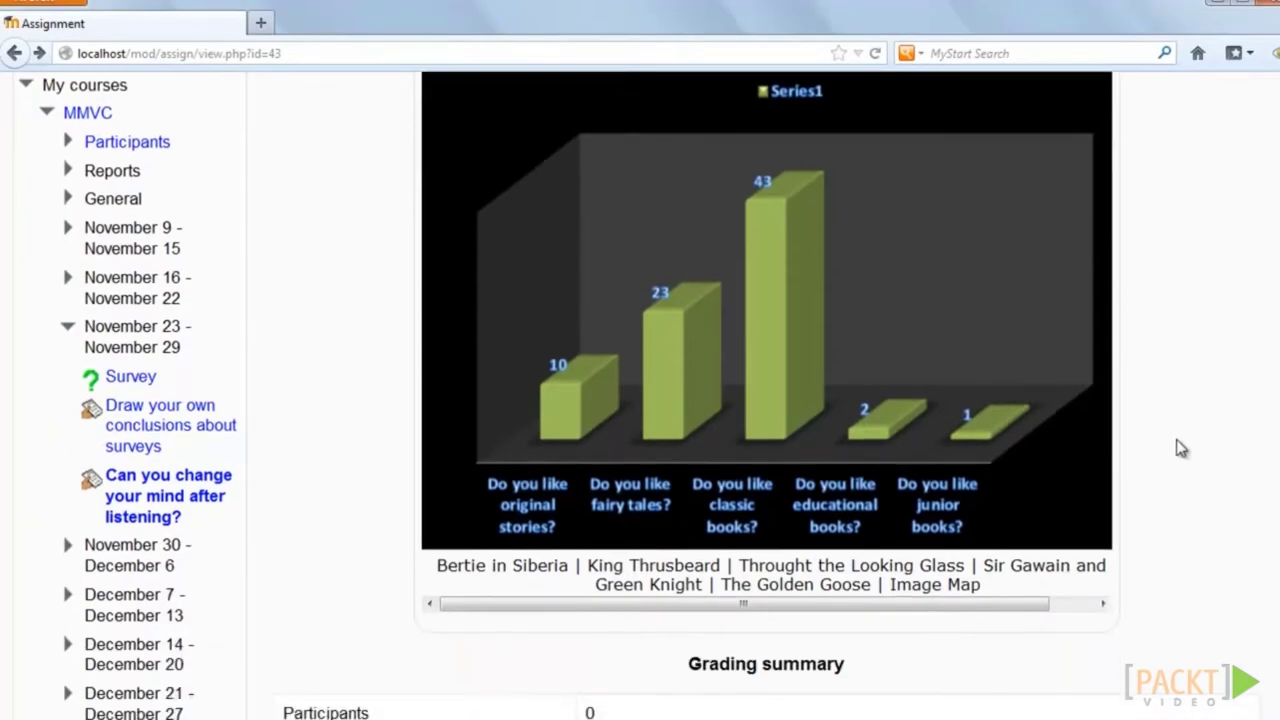
scroll(1182, 444, up, 3)
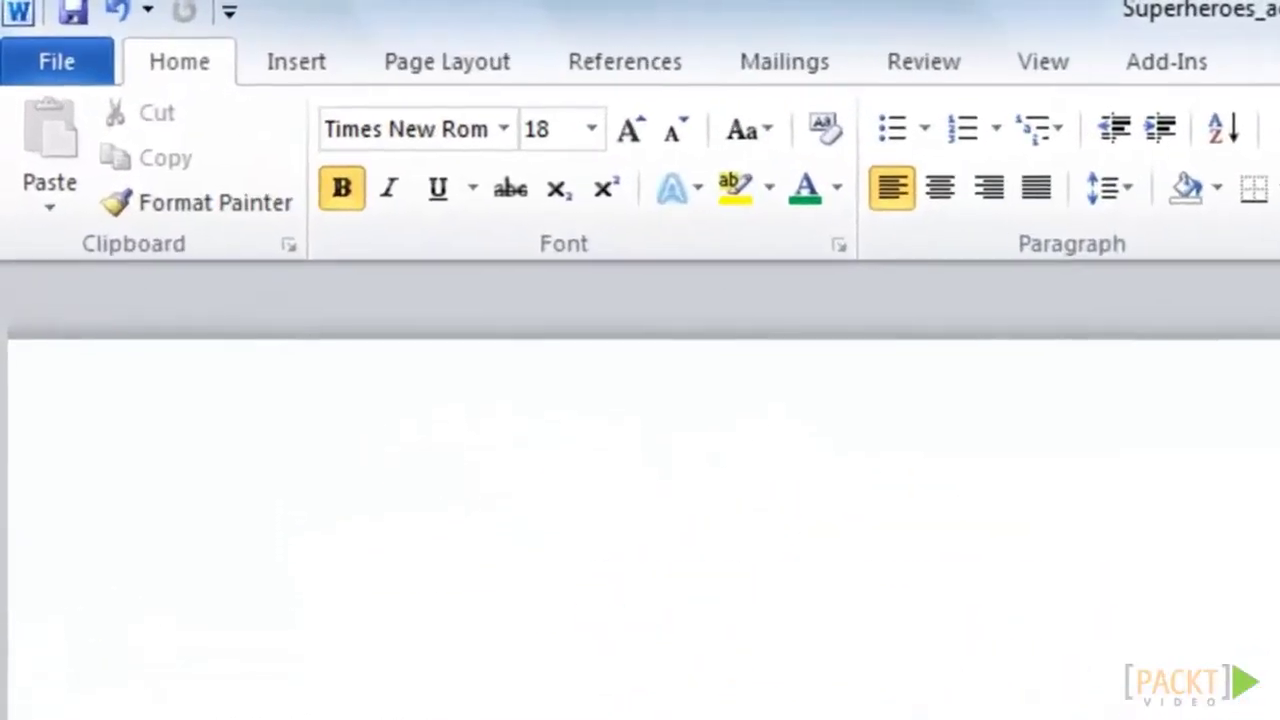
In Word, save the Superheroes_activity document as a PDF in the 4302_section03 folder.
click(101, 60)
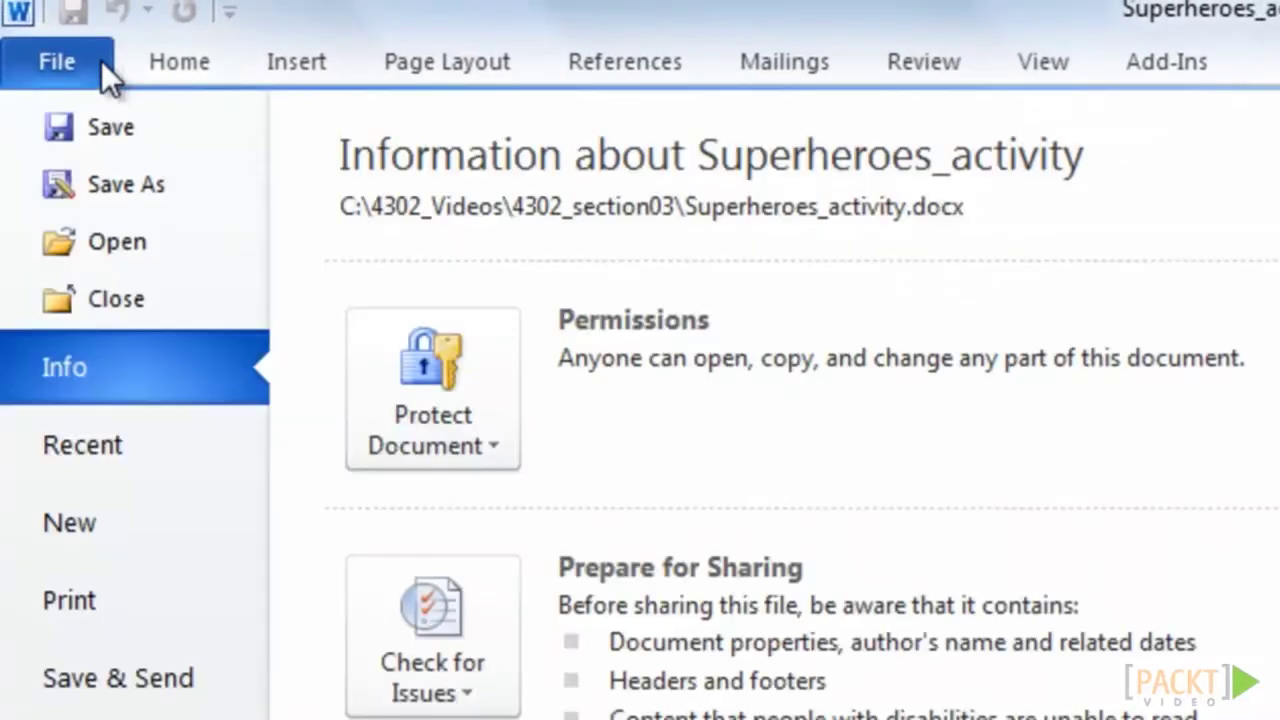
click(152, 184)
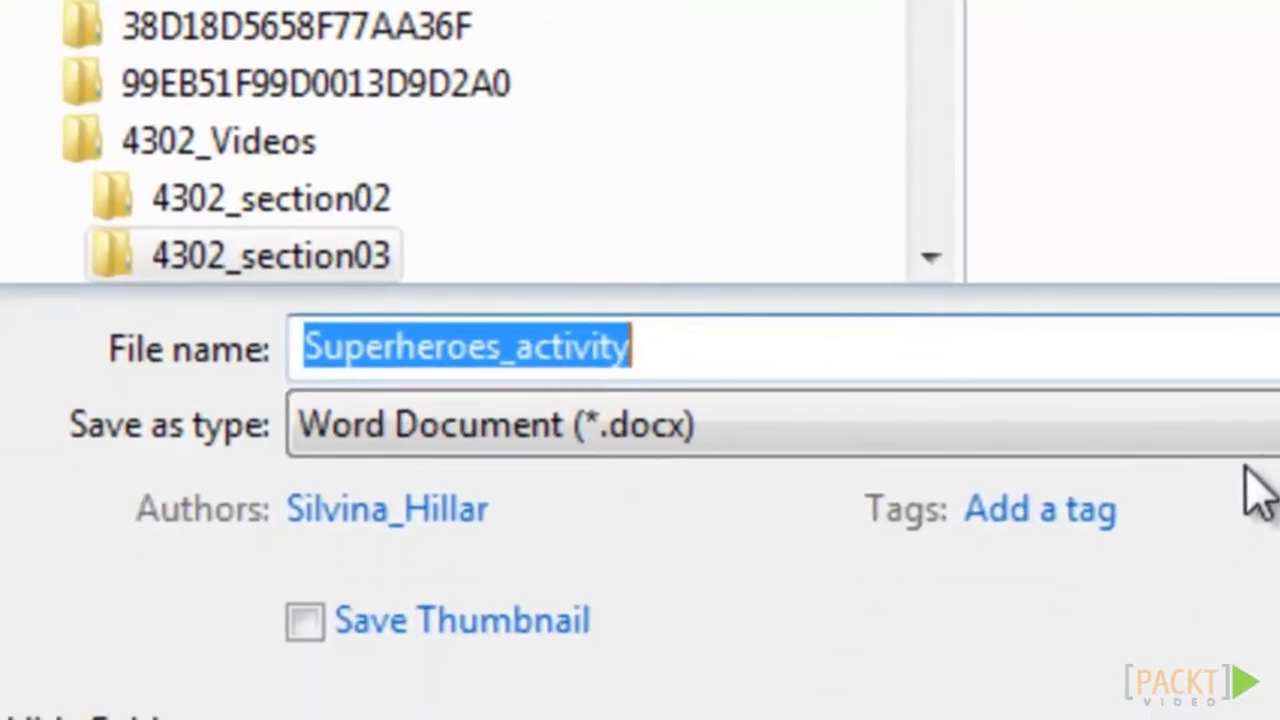
click(1160, 435)
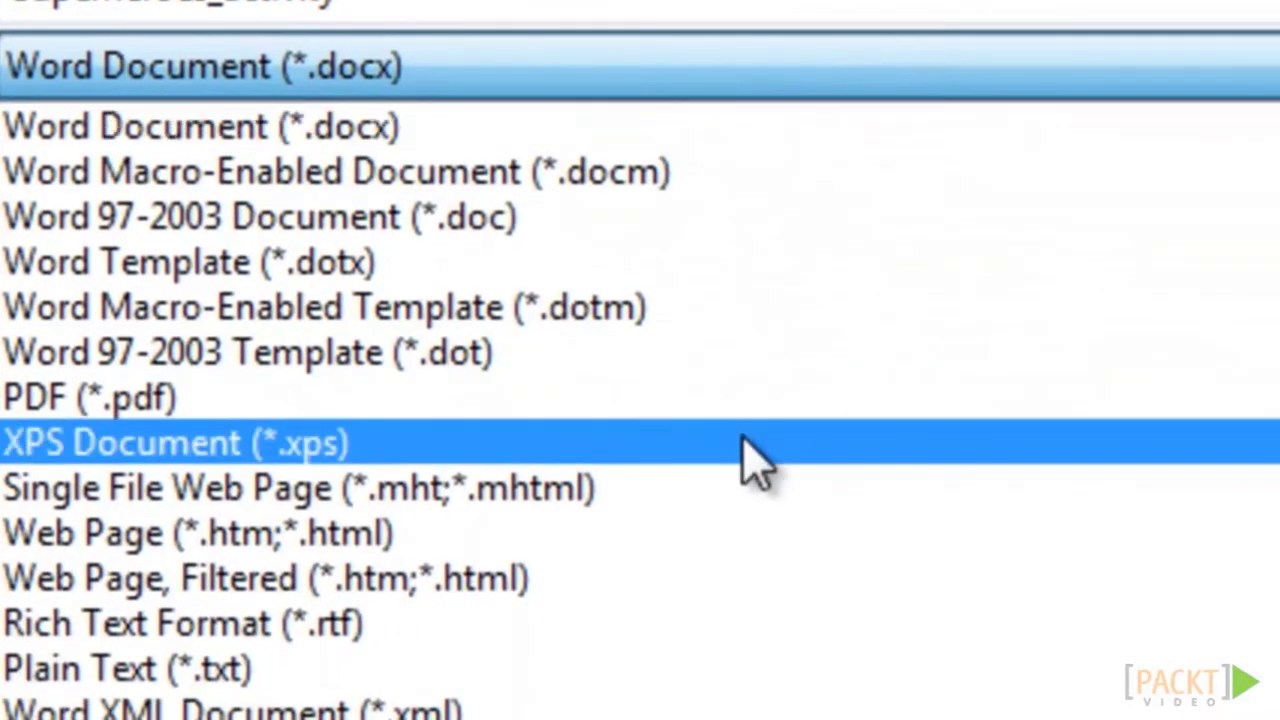
click(737, 400)
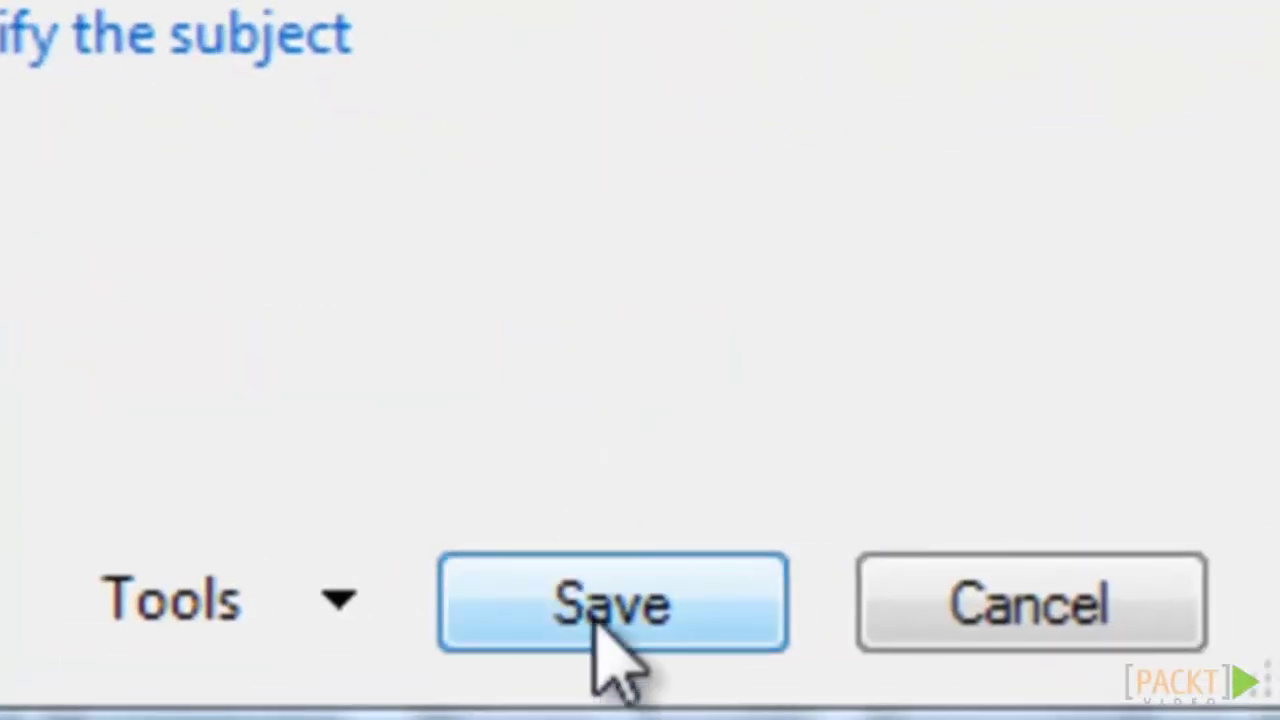
click(600, 615)
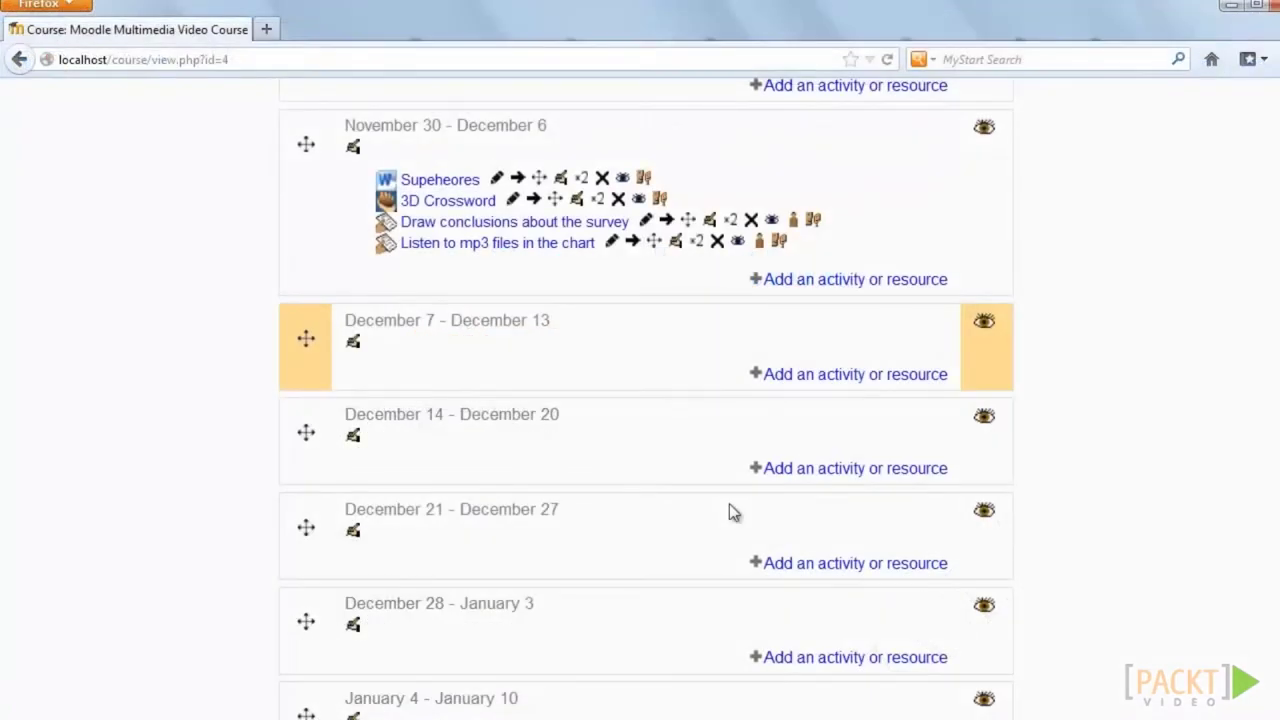
Add a File resource to the December 7 - December 13 section, named Superheroes and described as "Read about superheroes".
click(812, 376)
scroll(590, 560, down, 4)
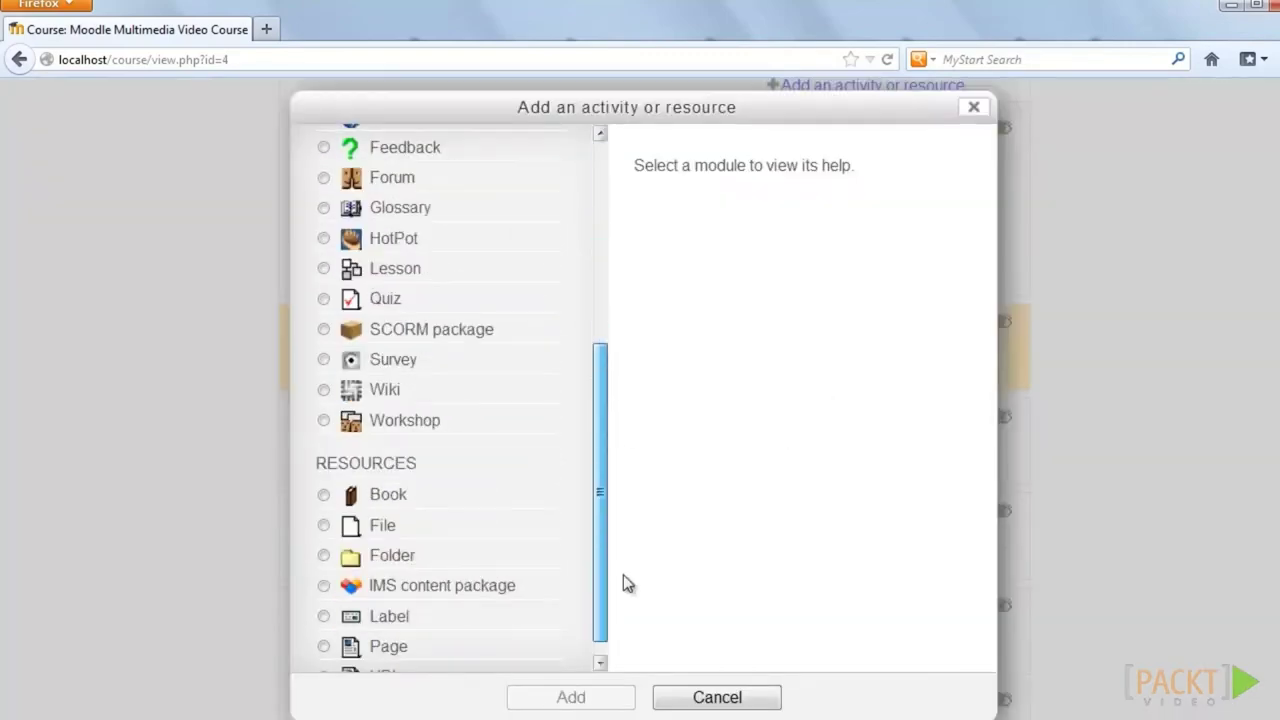
click(392, 506)
click(571, 697)
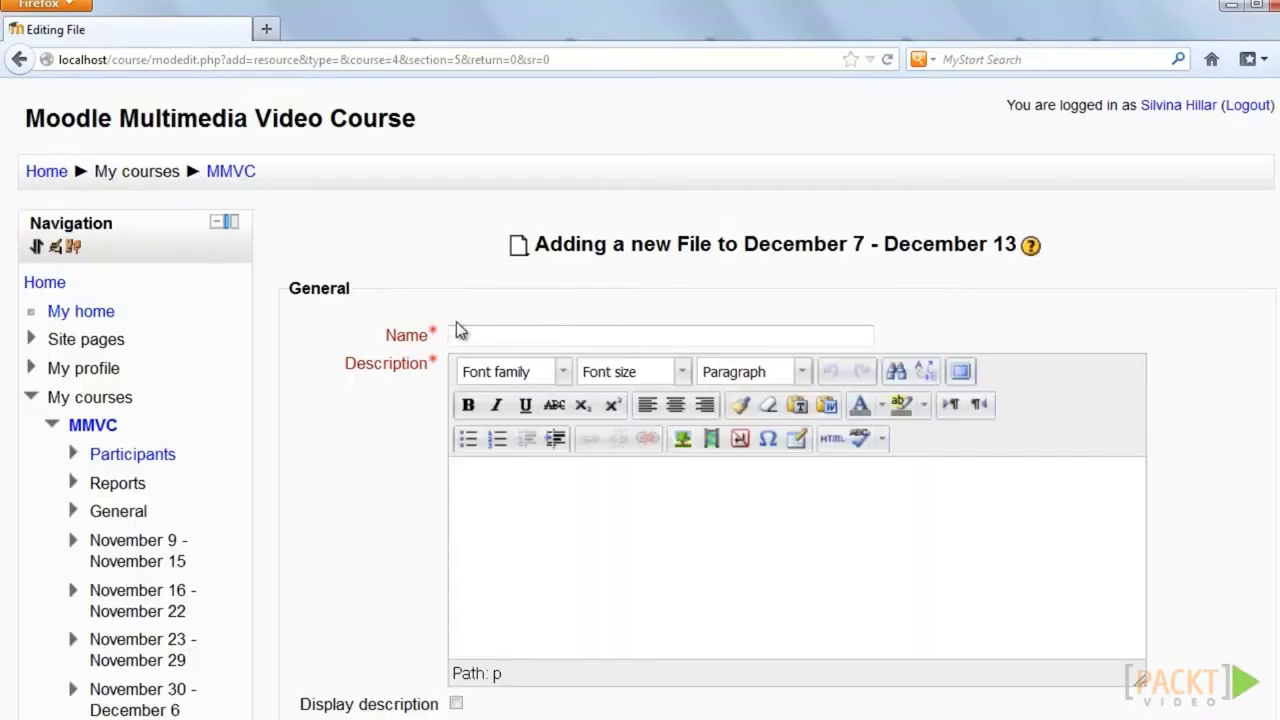
click(468, 338)
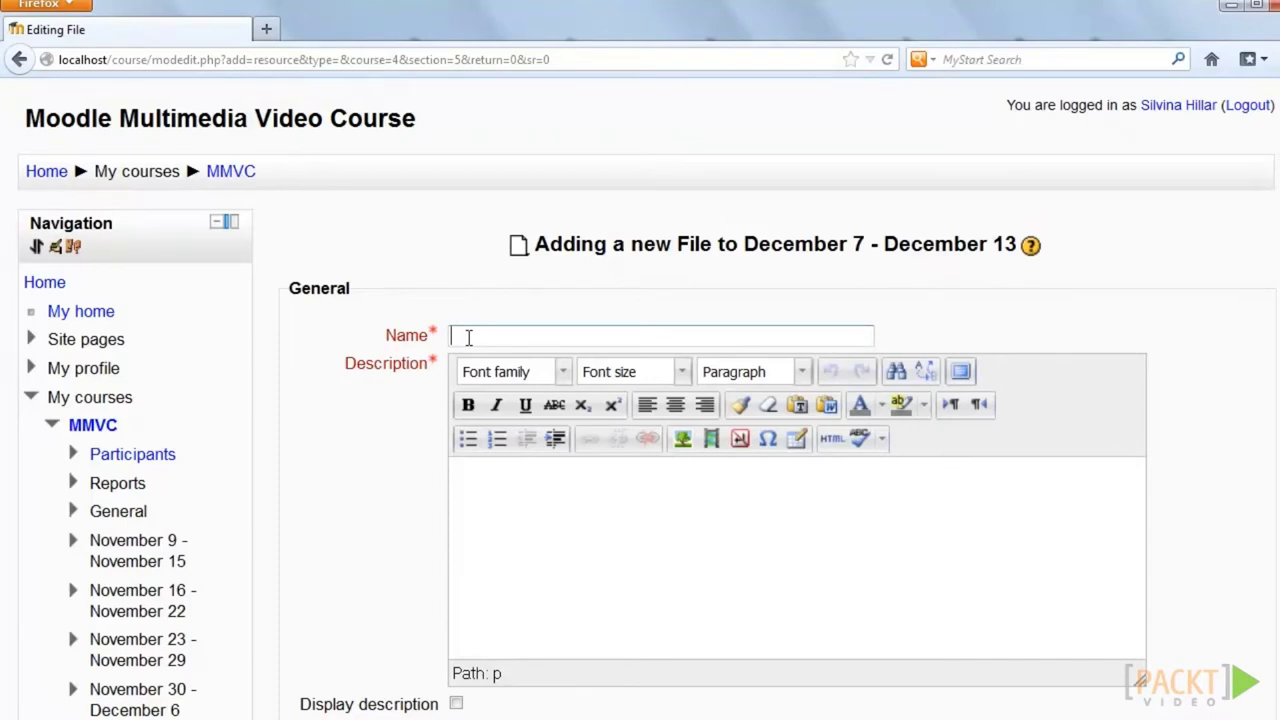
text(Superheroes)
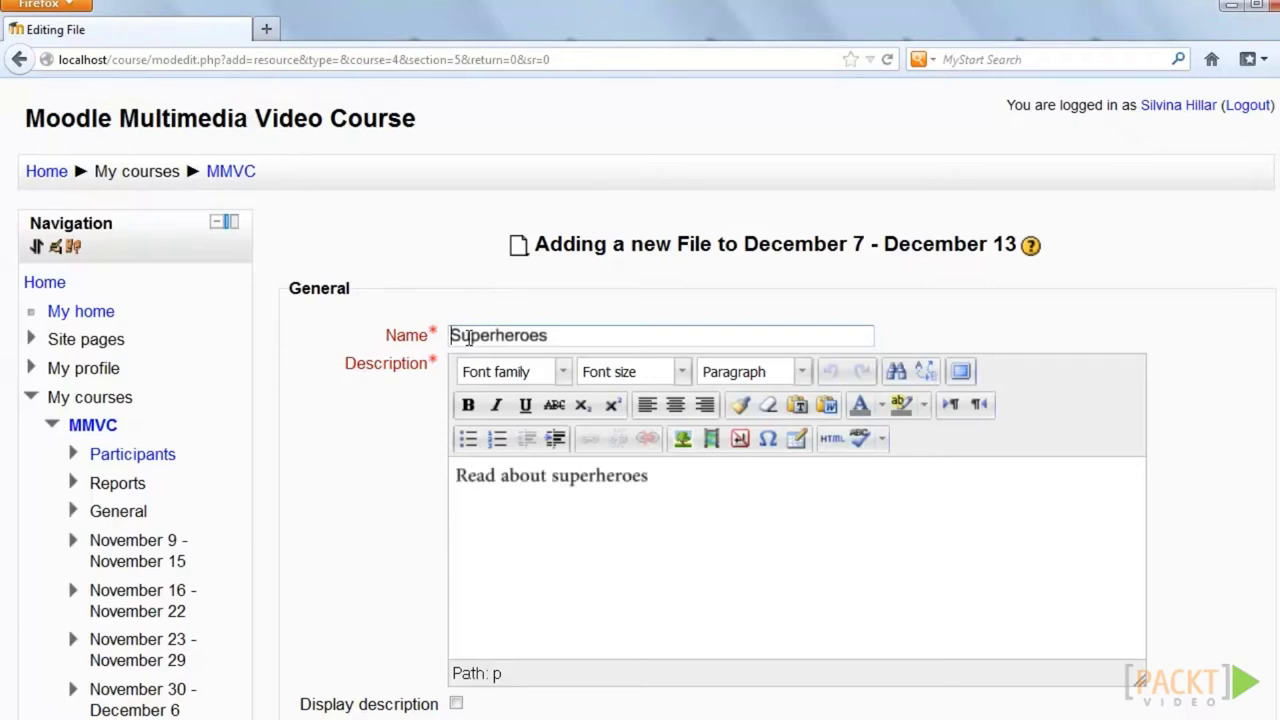
Upload Superheroes_activity.pdf from the 4302_section03 folder as the resource's content.
scroll(623, 449, down, 5)
click(509, 345)
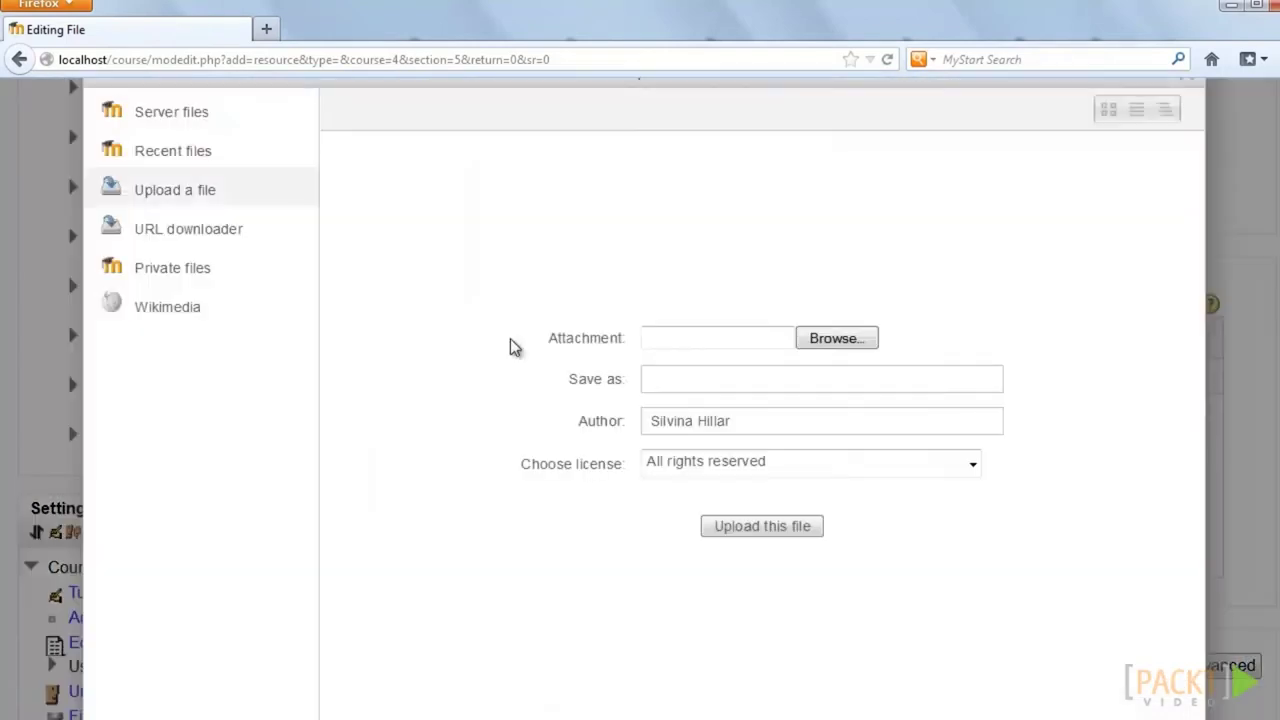
click(855, 338)
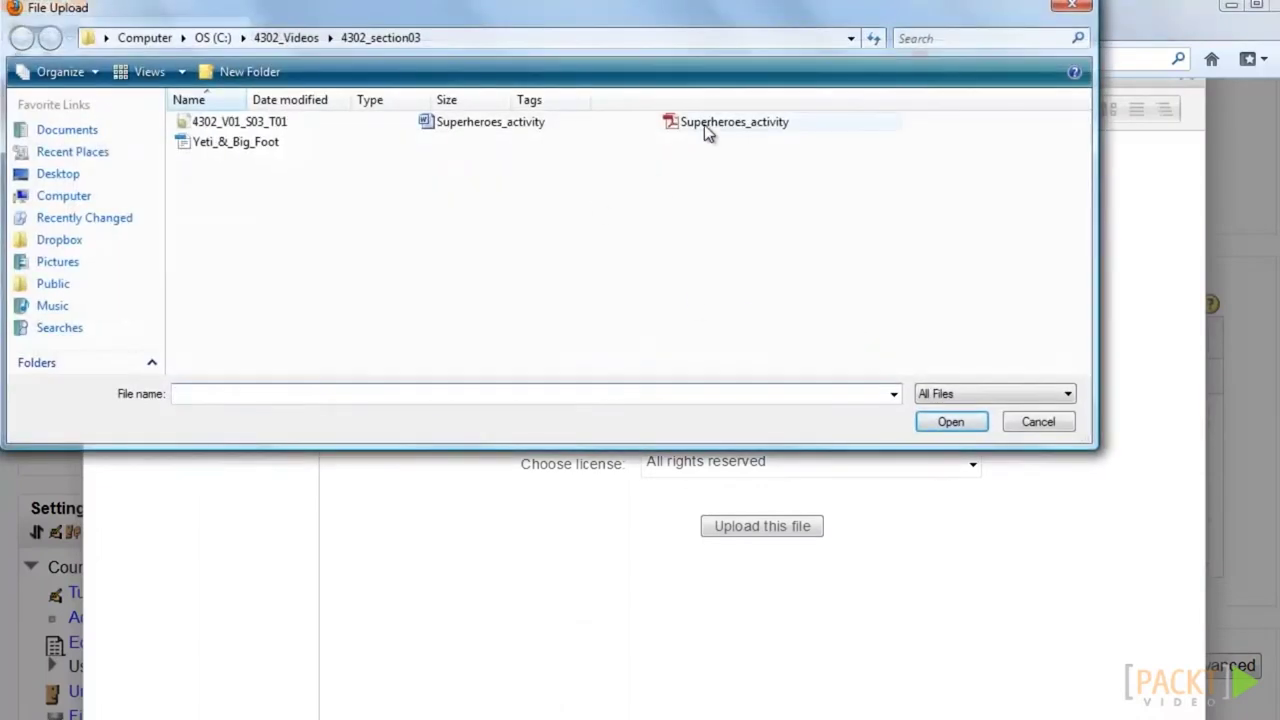
click(706, 124)
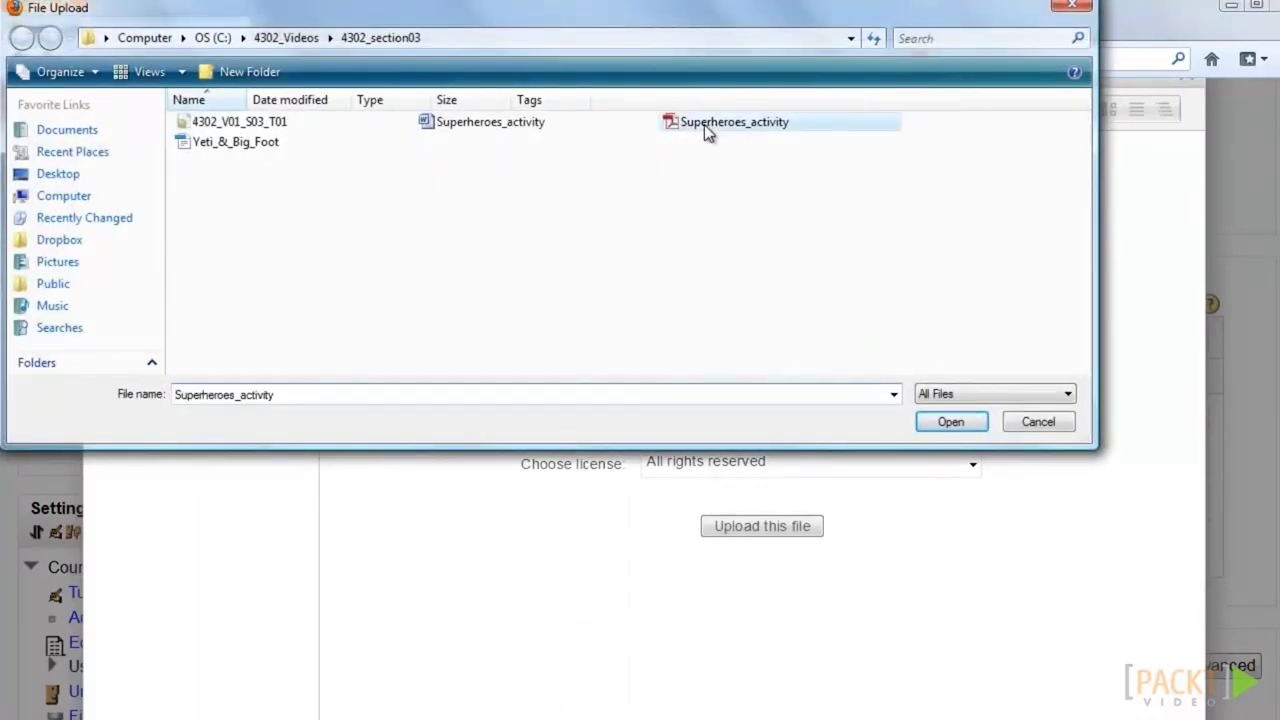
click(950, 422)
click(762, 526)
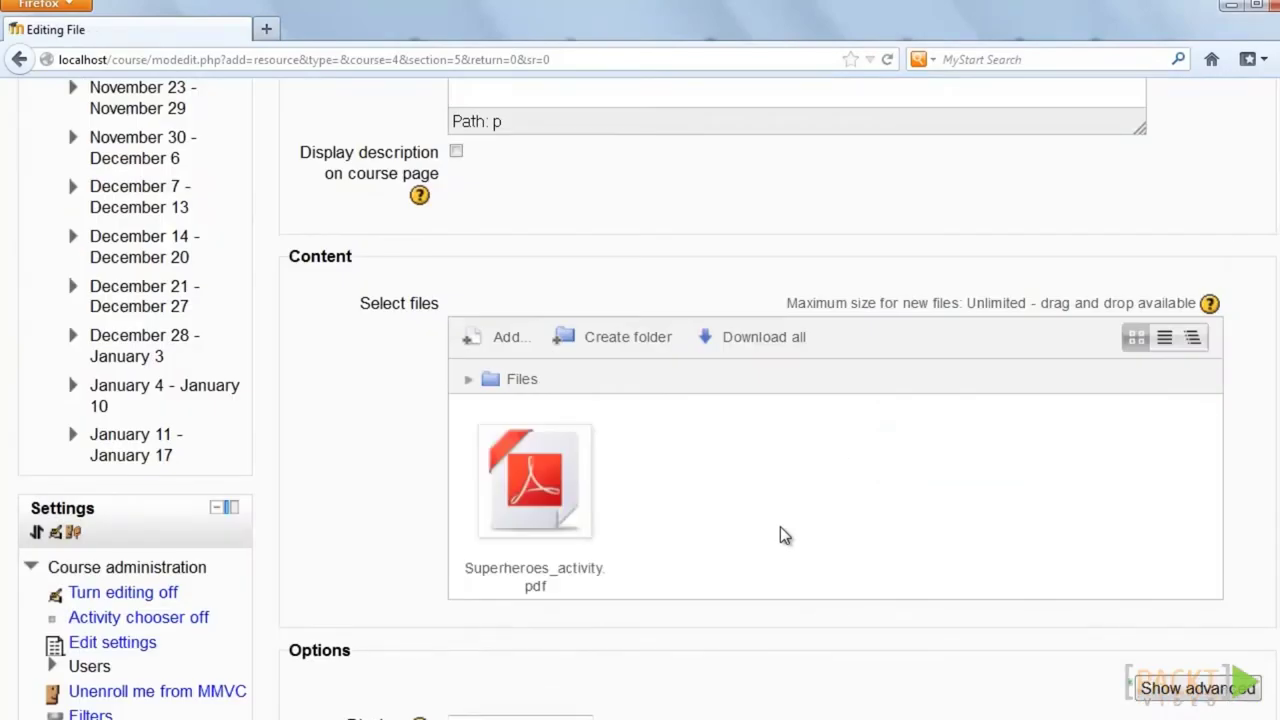
Save and display the Superheroes file resource, and review the embedded PDF and the description below it.
scroll(780, 526, down, 5)
click(731, 578)
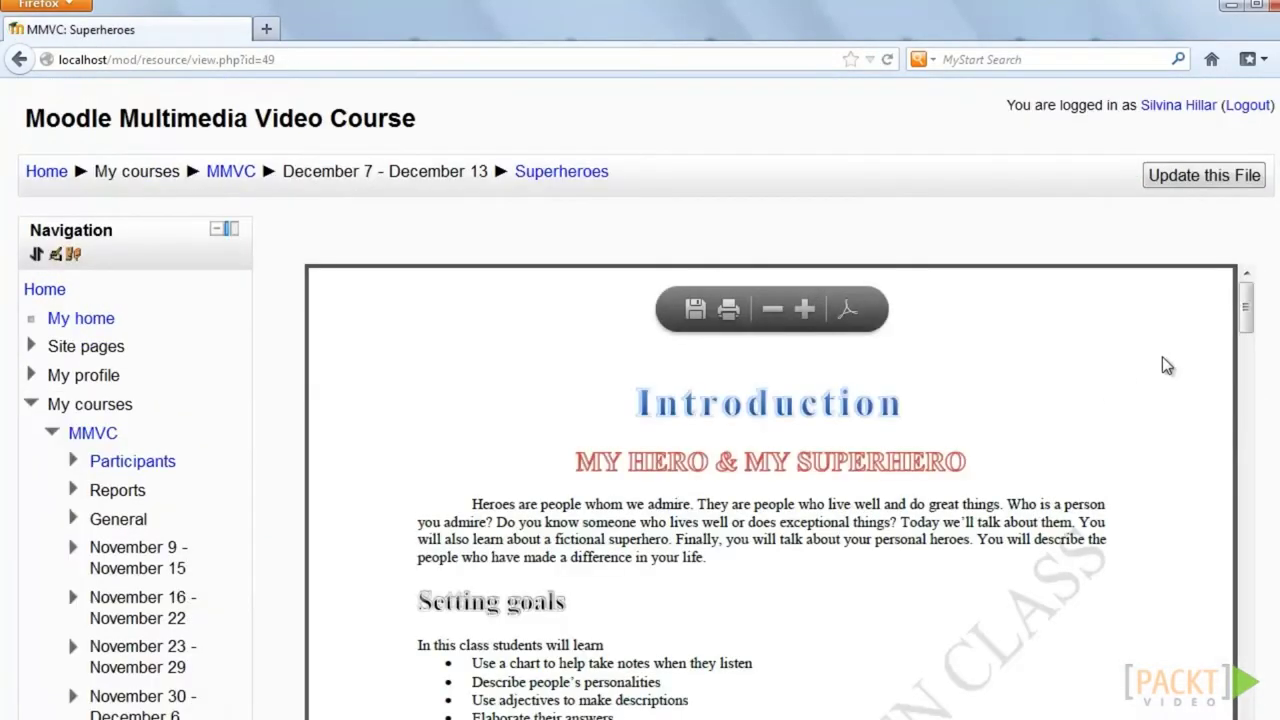
scroll(1163, 367, down, 3)
scroll(1179, 396, up, 2)
scroll(1183, 418, up, 1)
scroll(770, 450, down, 5)
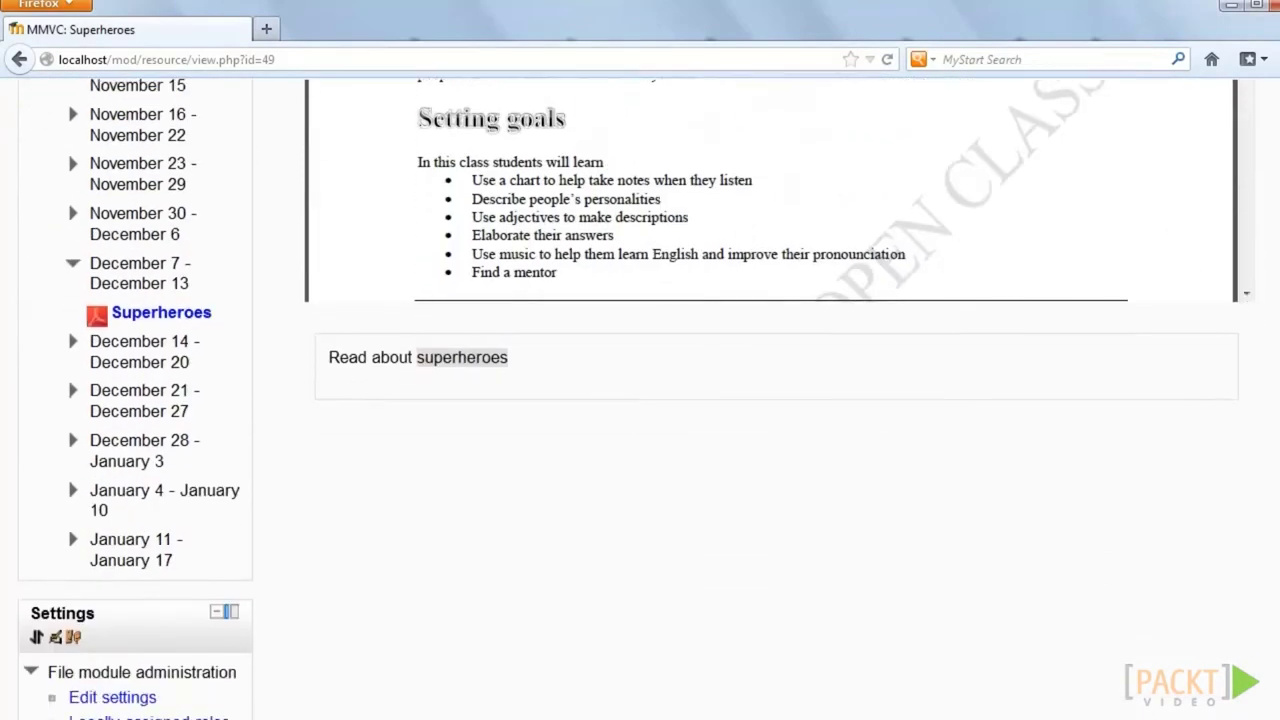
scroll(1157, 534, up, 5)
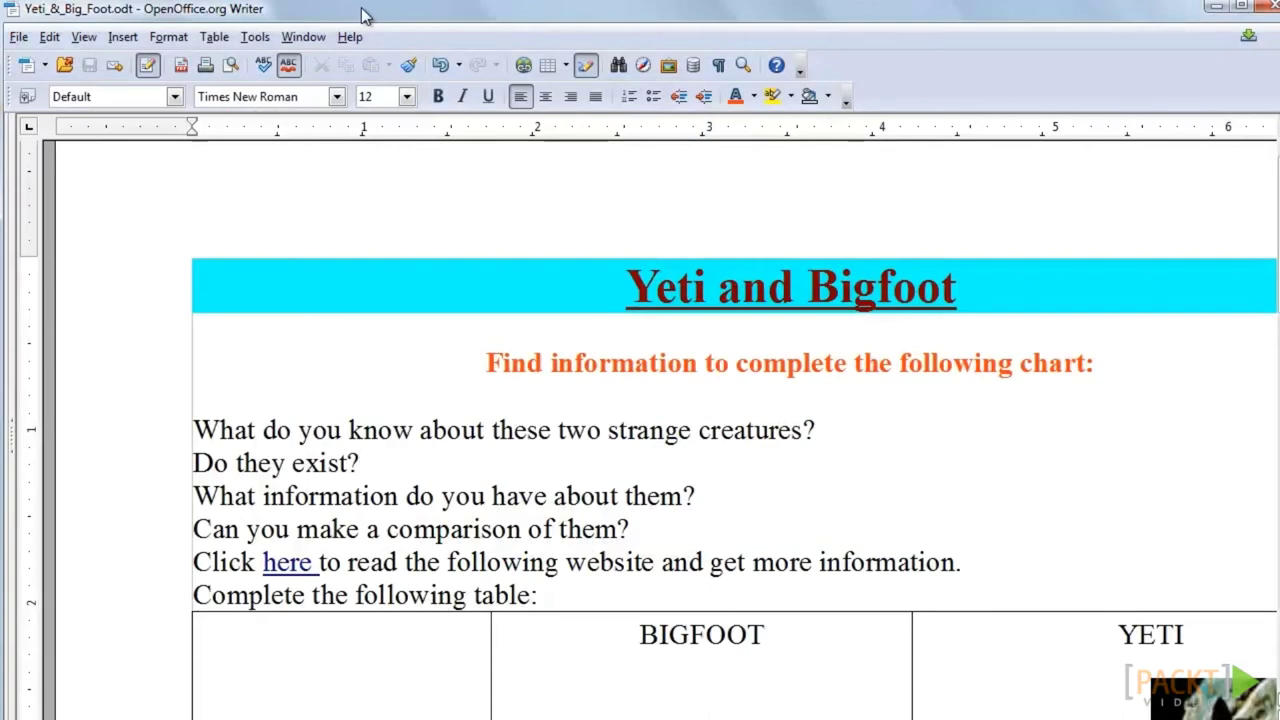
In OpenOffice Writer, export the whole Yeti_&_Big_Foot document as a PDF to the 4302_section03 folder.
click(18, 36)
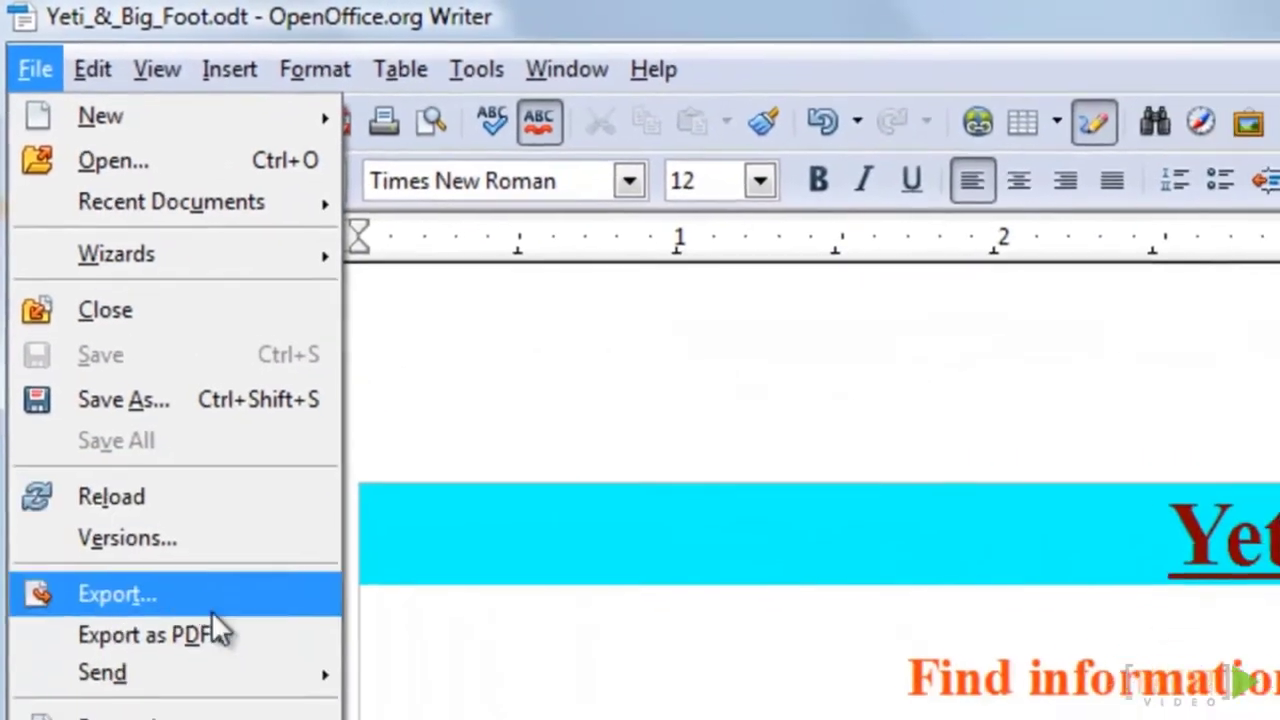
click(214, 630)
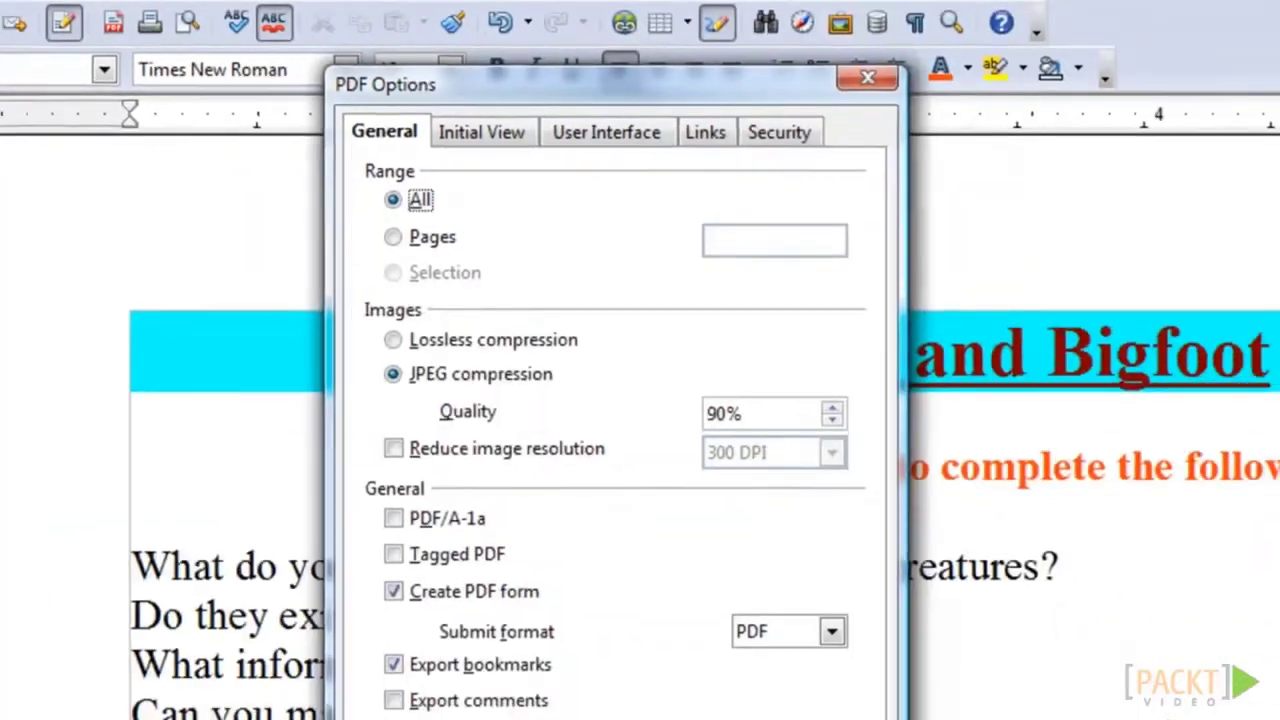
click(480, 690)
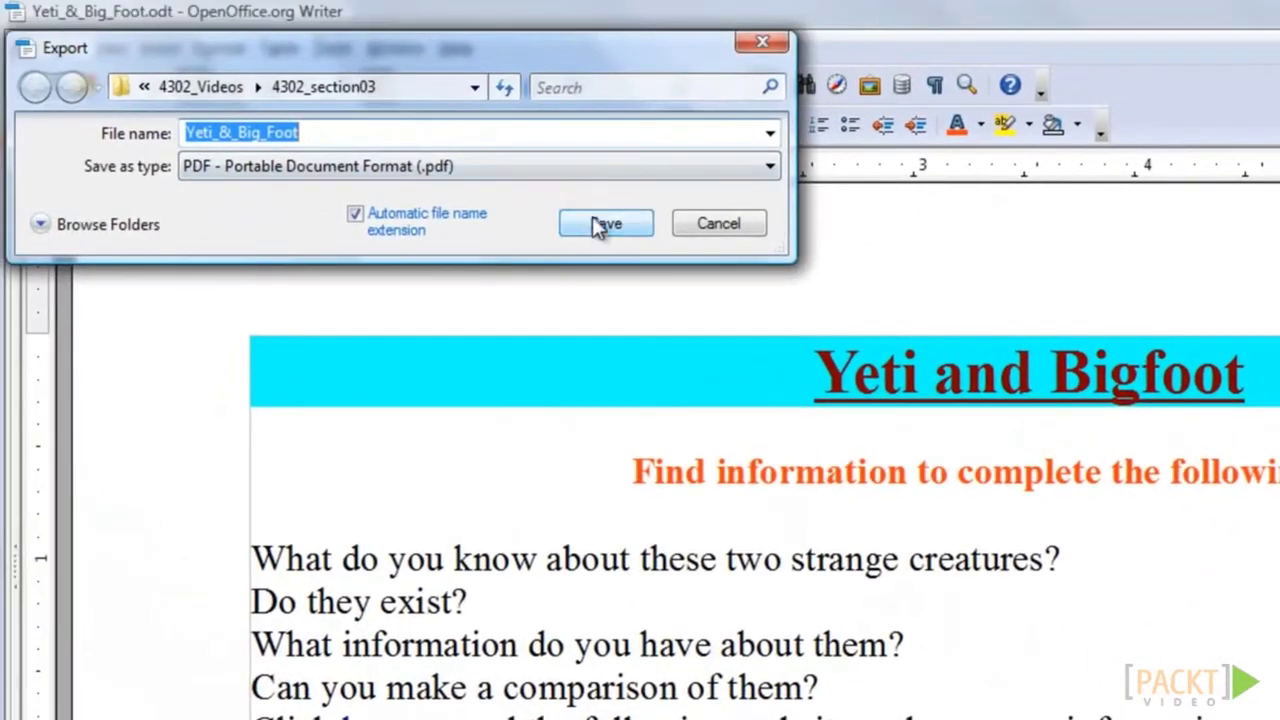
click(566, 168)
click(566, 168)
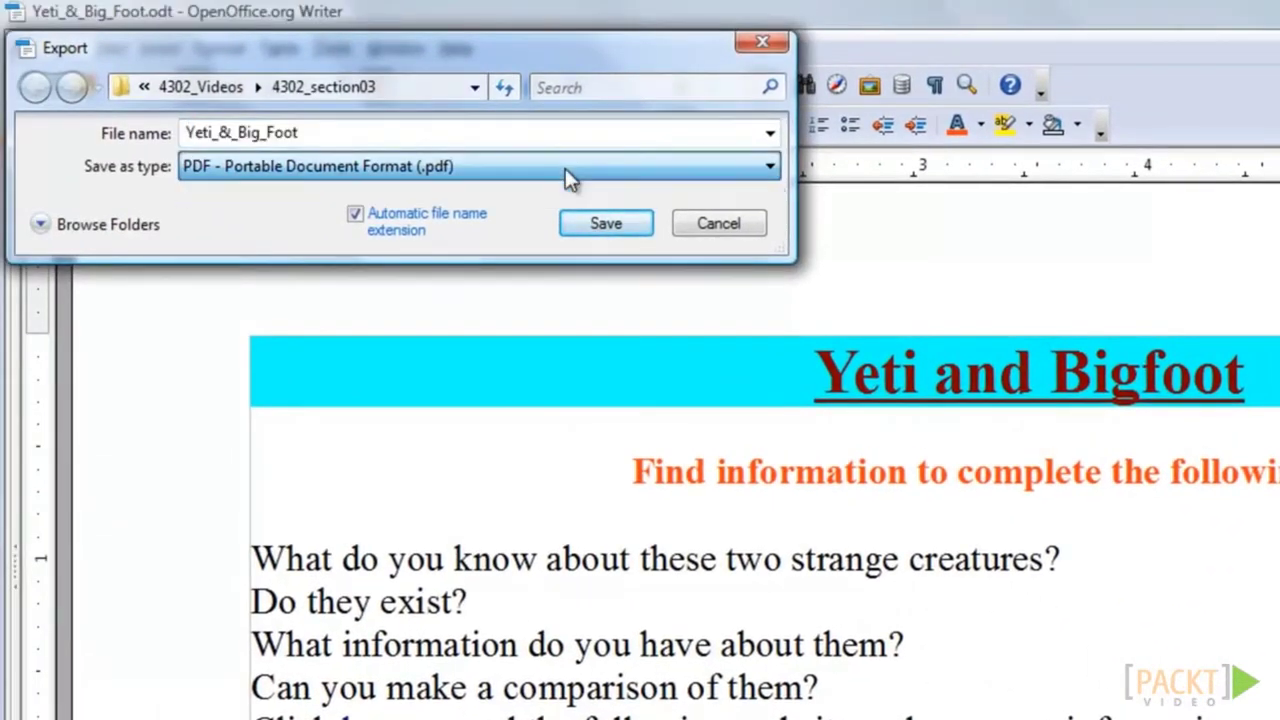
click(606, 223)
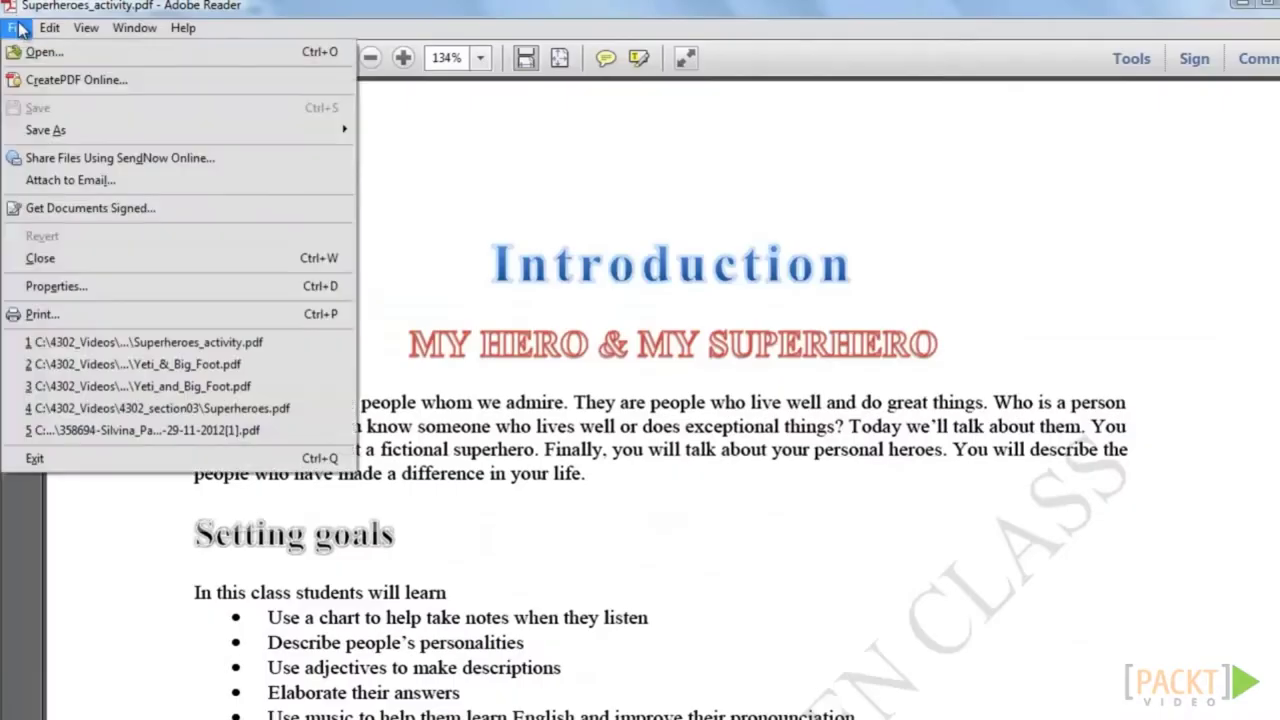
In Adobe Reader, open Yeti_&_Big_Foot.pdf to check the exported worksheet.
click(86, 51)
click(475, 167)
click(828, 490)
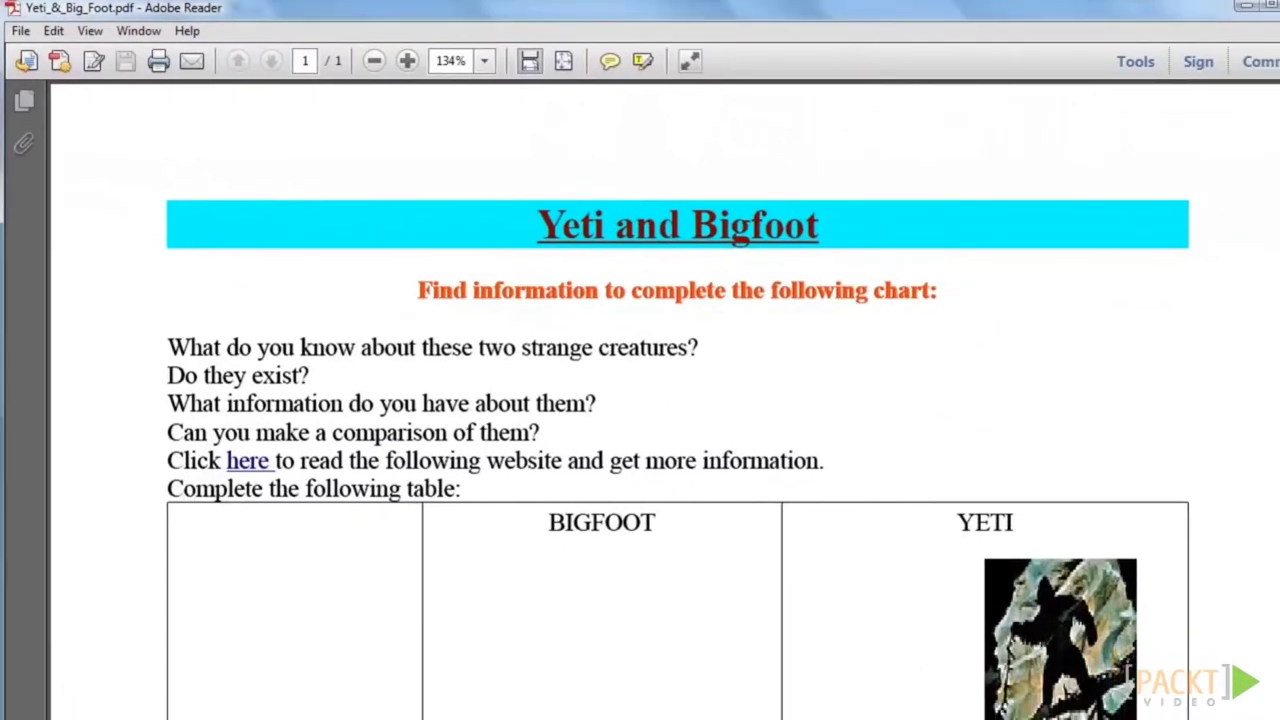
Back in the Moodle course, add a File resource to December 7 - December 13 named The Yeti And Big Foot, described as "Read about them".
click(300, 700)
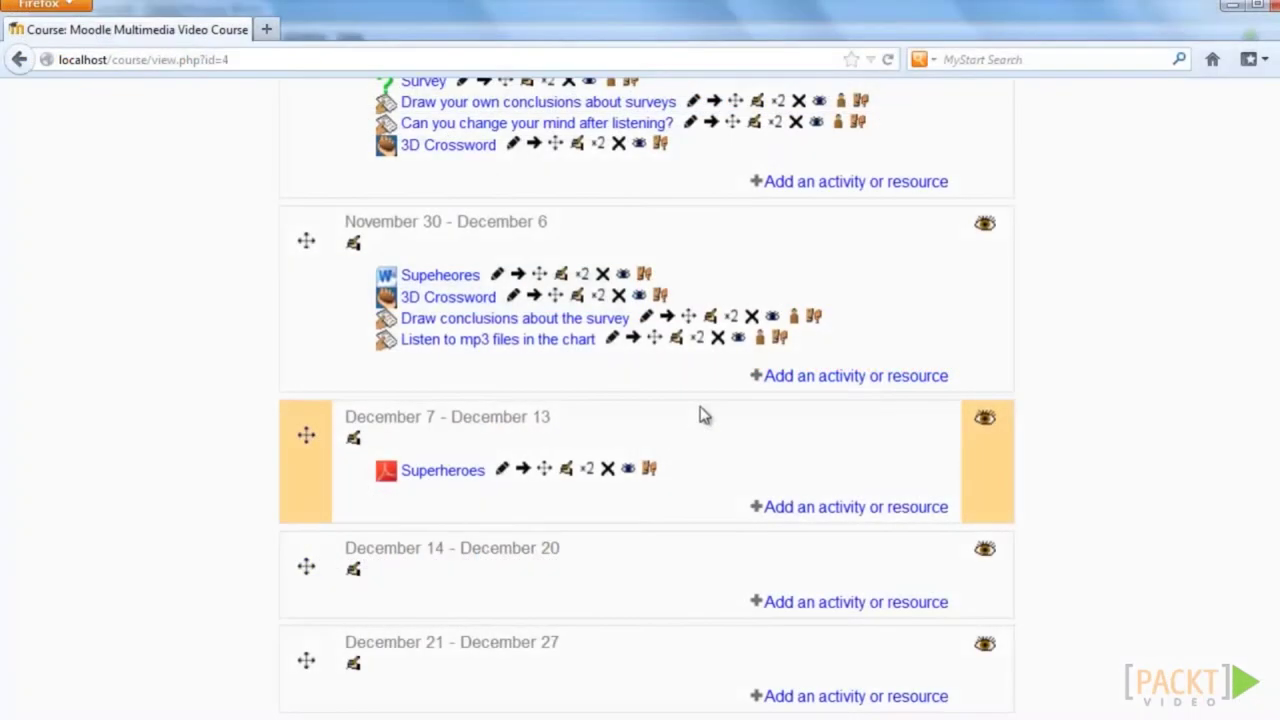
click(834, 512)
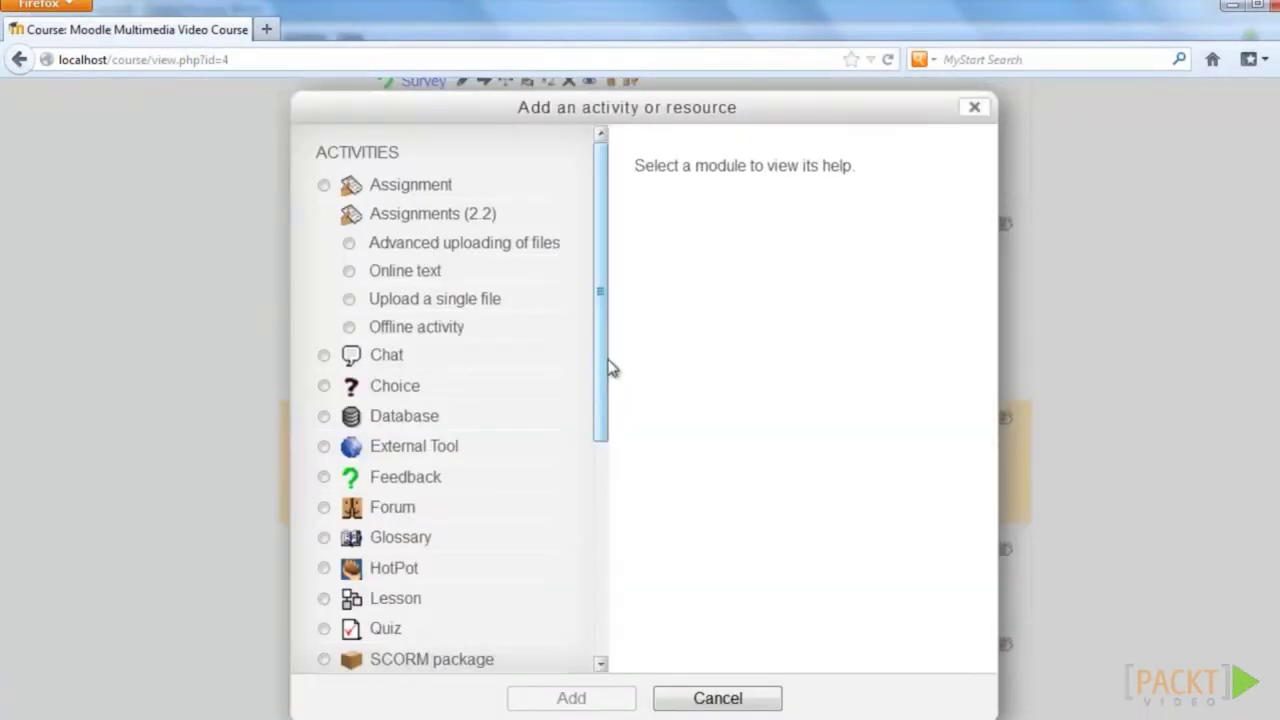
drag(609, 364, 586, 594)
click(383, 508)
click(585, 699)
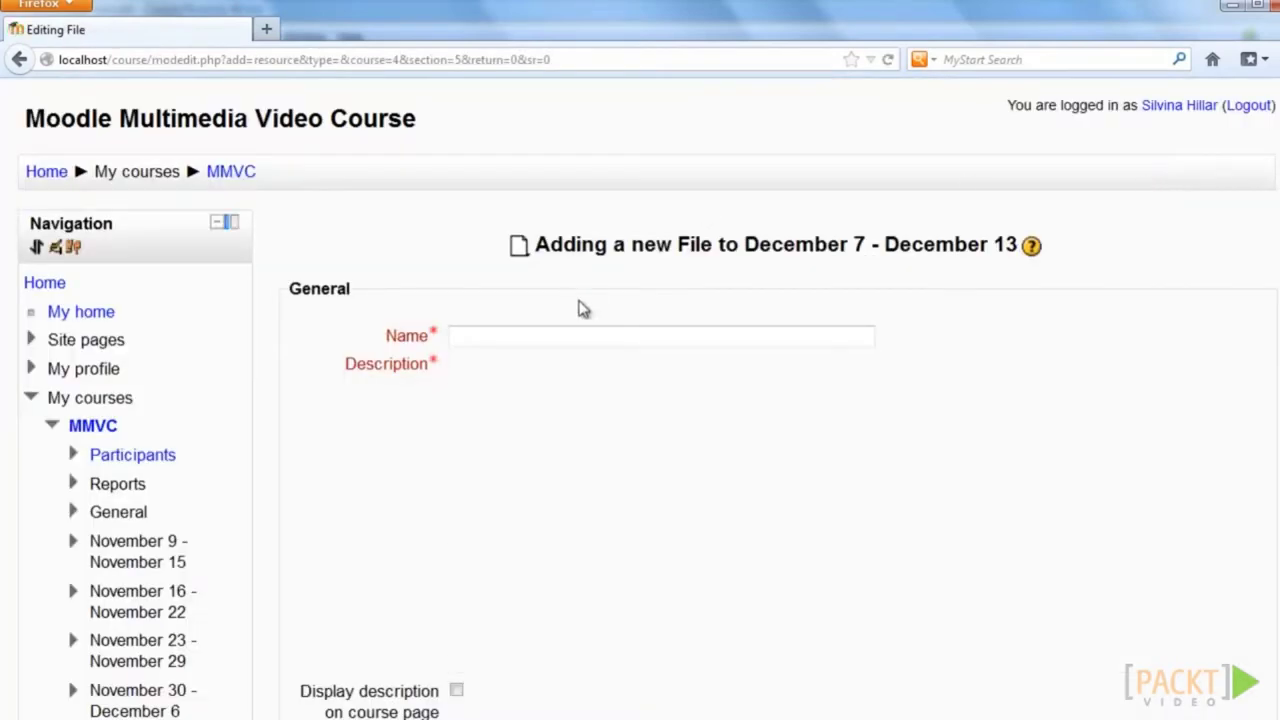
click(508, 337)
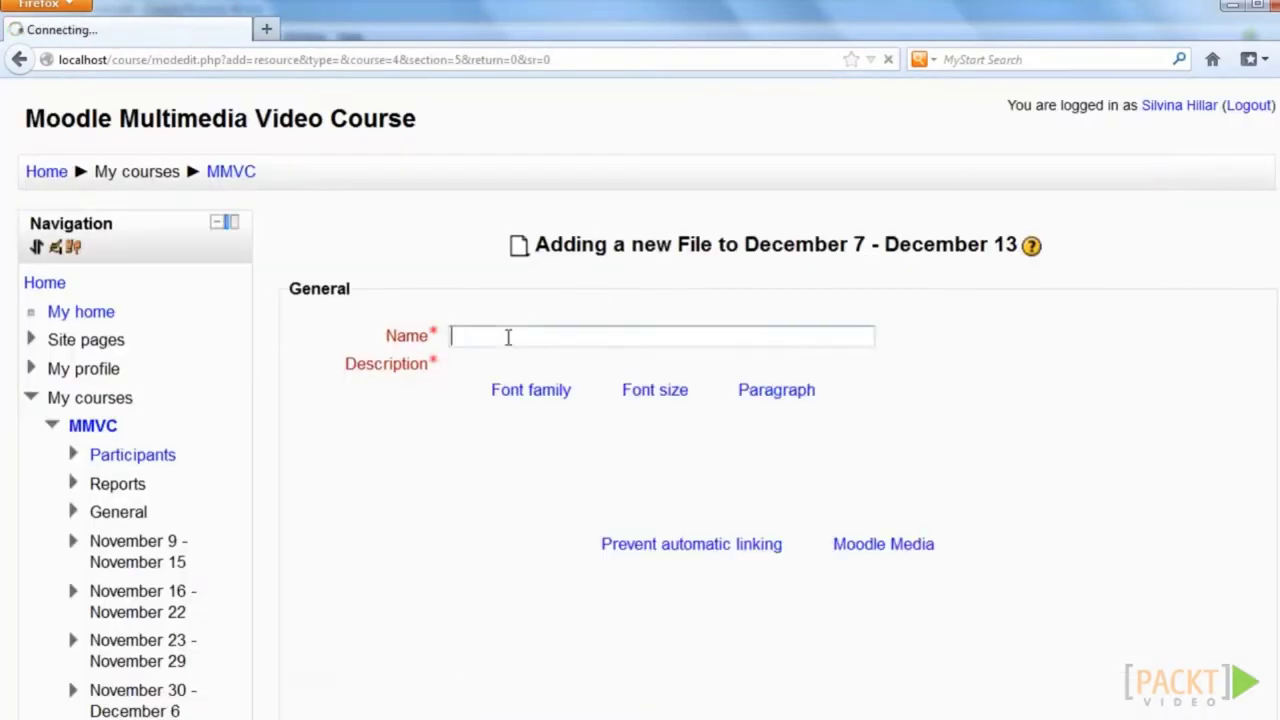
text(The Yeti And Big Foot)
key(Tab)
text(Read about them)
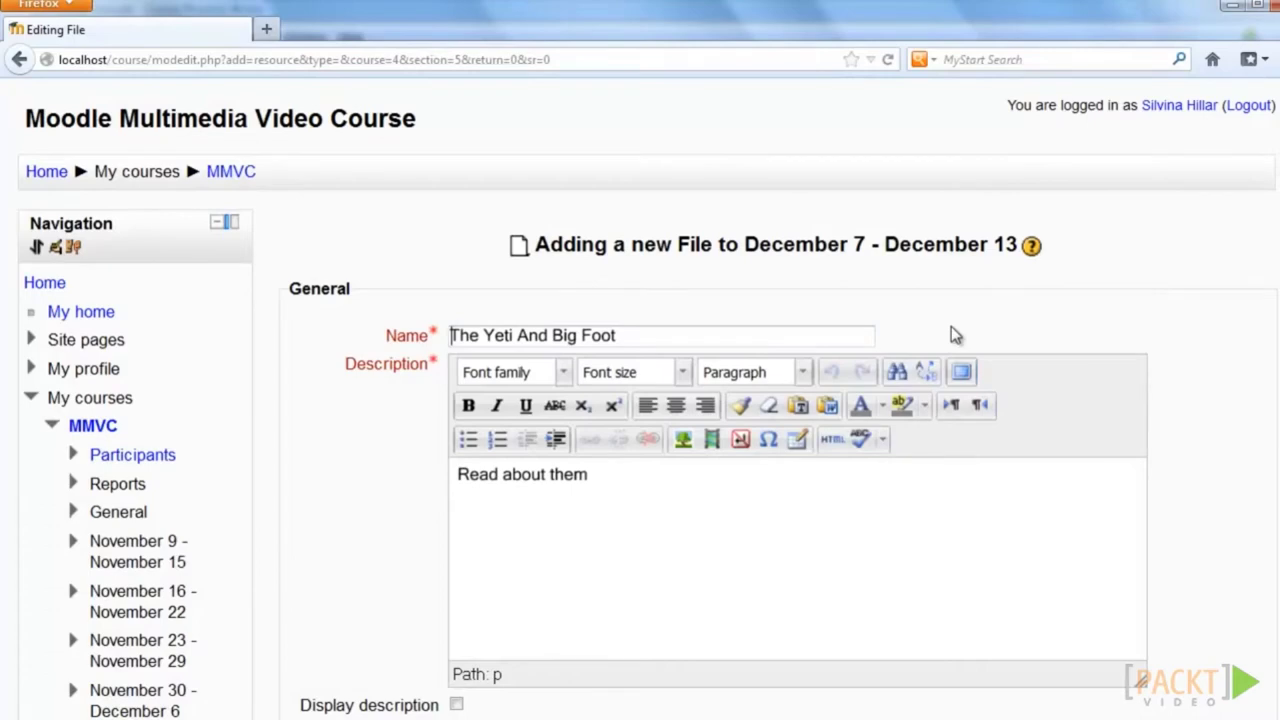
Upload the Yeti_&_Big_Foot PDF as the content of The Yeti And Big Foot resource.
scroll(640, 457, down, 7)
click(514, 206)
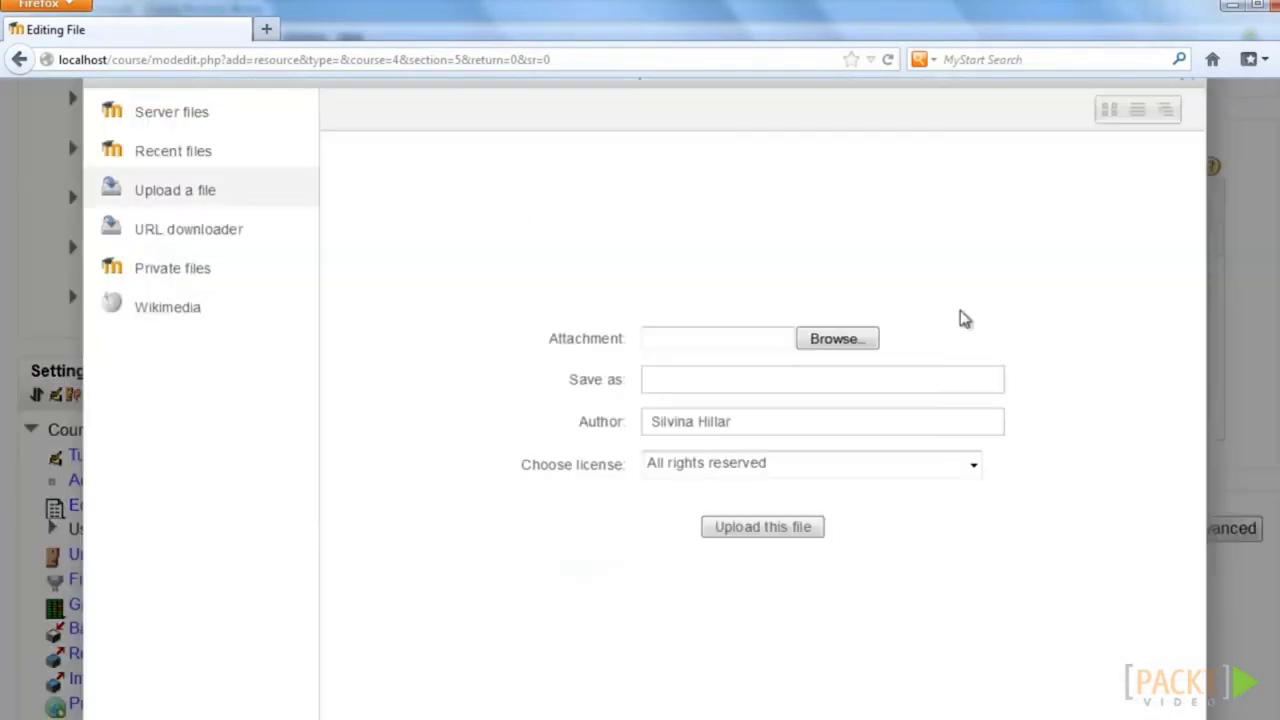
click(850, 340)
click(506, 151)
click(945, 418)
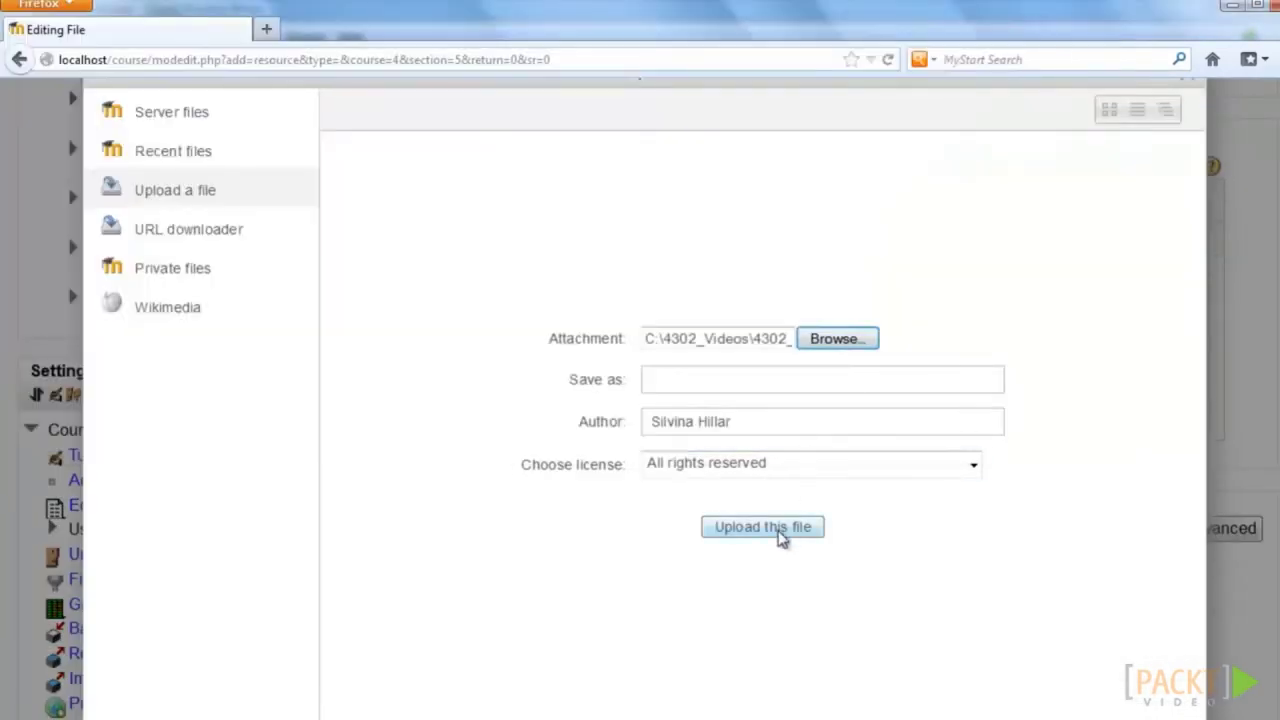
click(762, 527)
Save and display The Yeti And Big Foot resource, and review the embedded PDF and its description.
scroll(866, 386, down, 5)
click(706, 578)
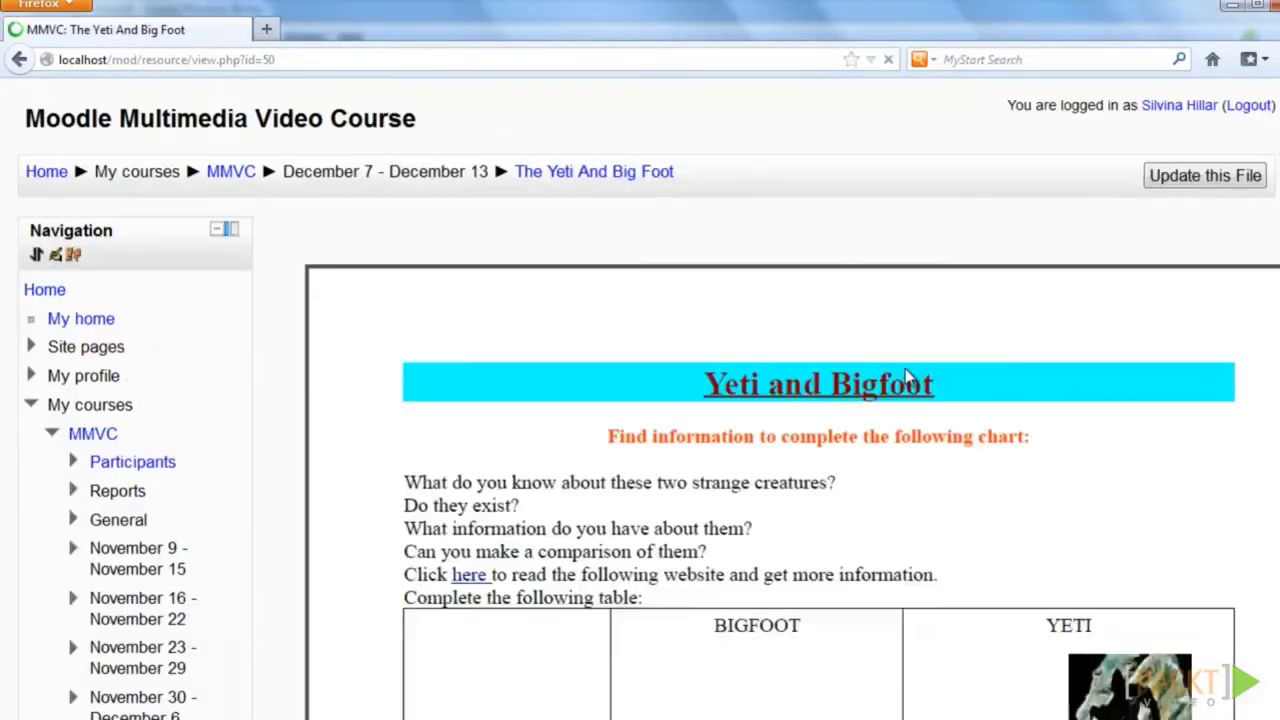
scroll(1200, 396, down, 5)
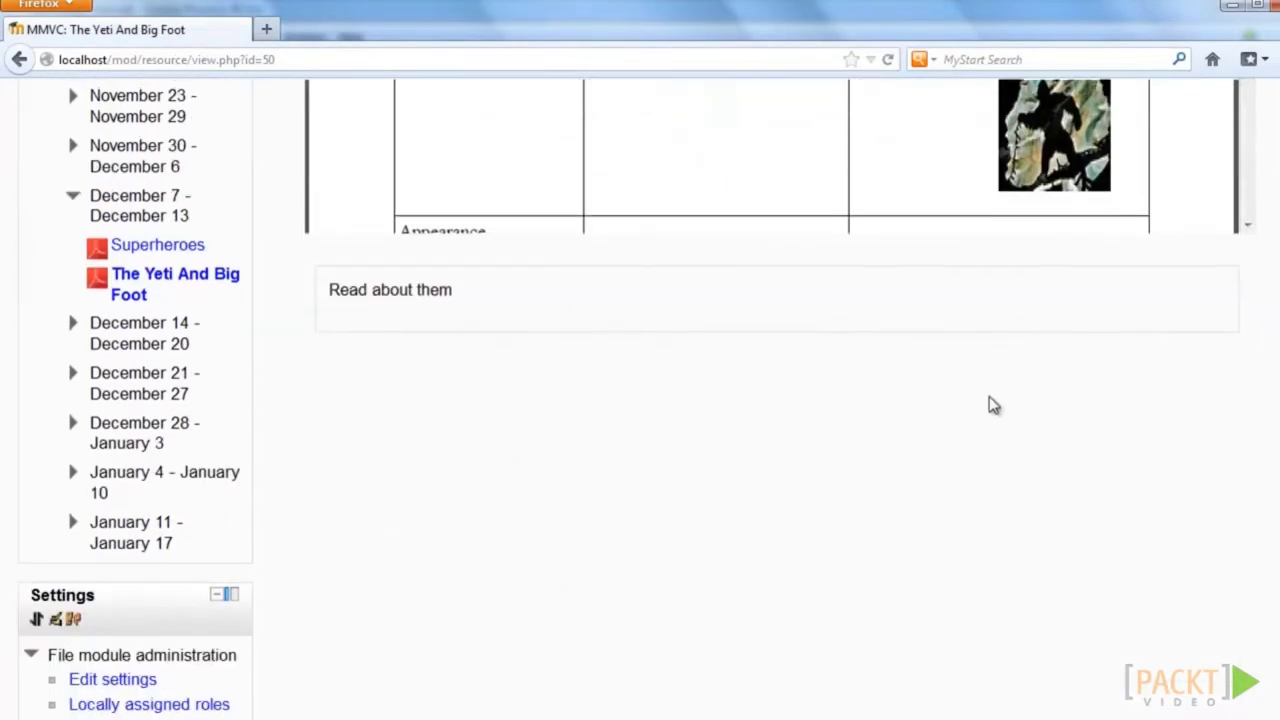
scroll(989, 396, up, 4)
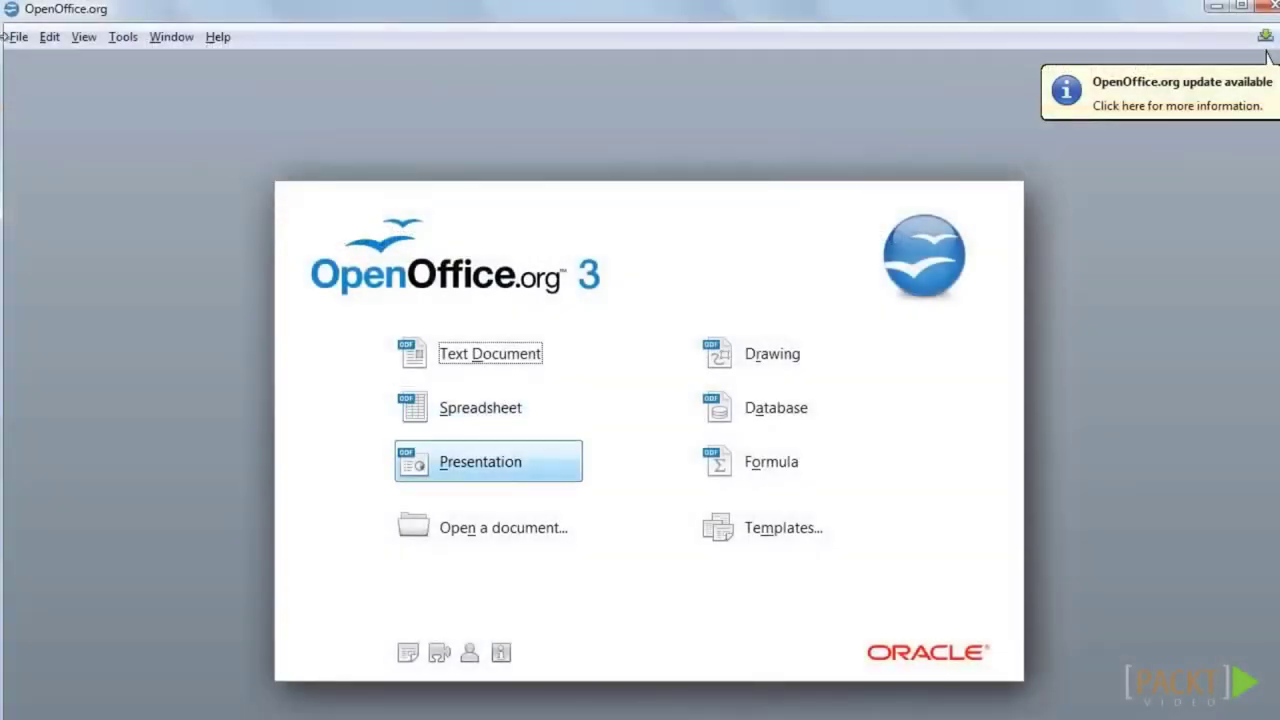
In OpenOffice, create an empty presentation with the blue, black-curved Presentation Backgrounds design and title its first slide Animals.
key(Return)
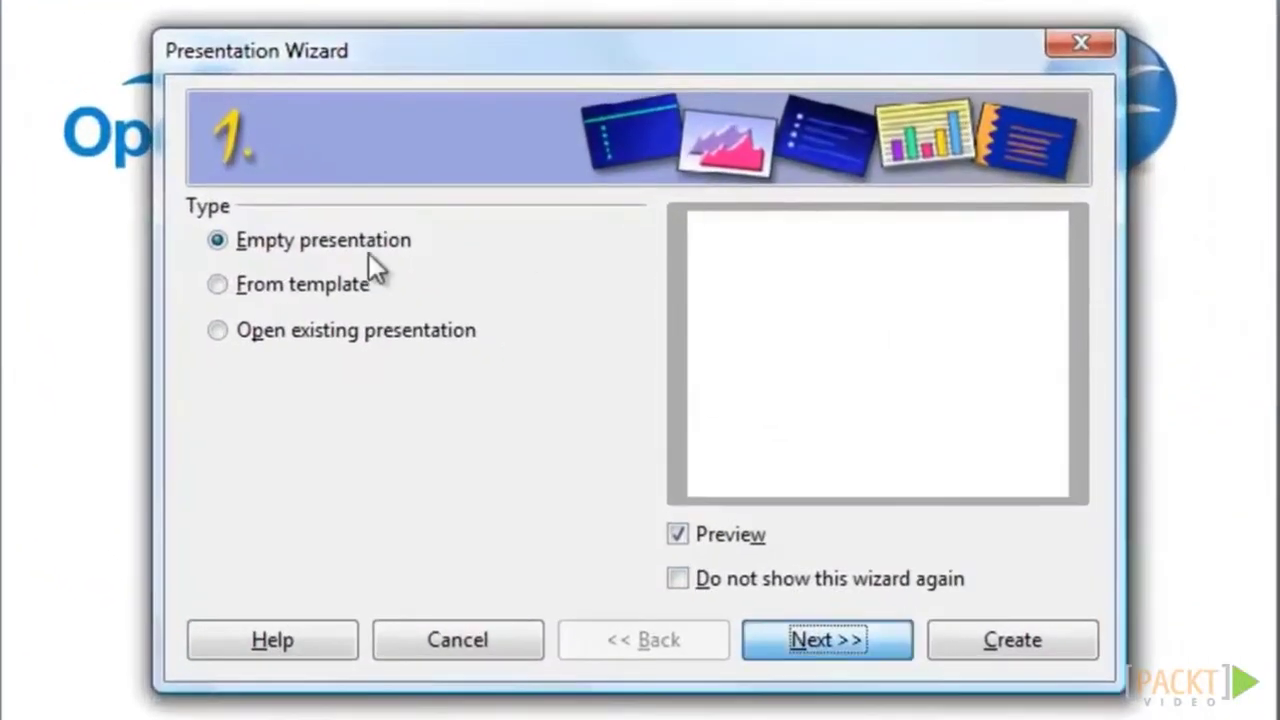
click(785, 575)
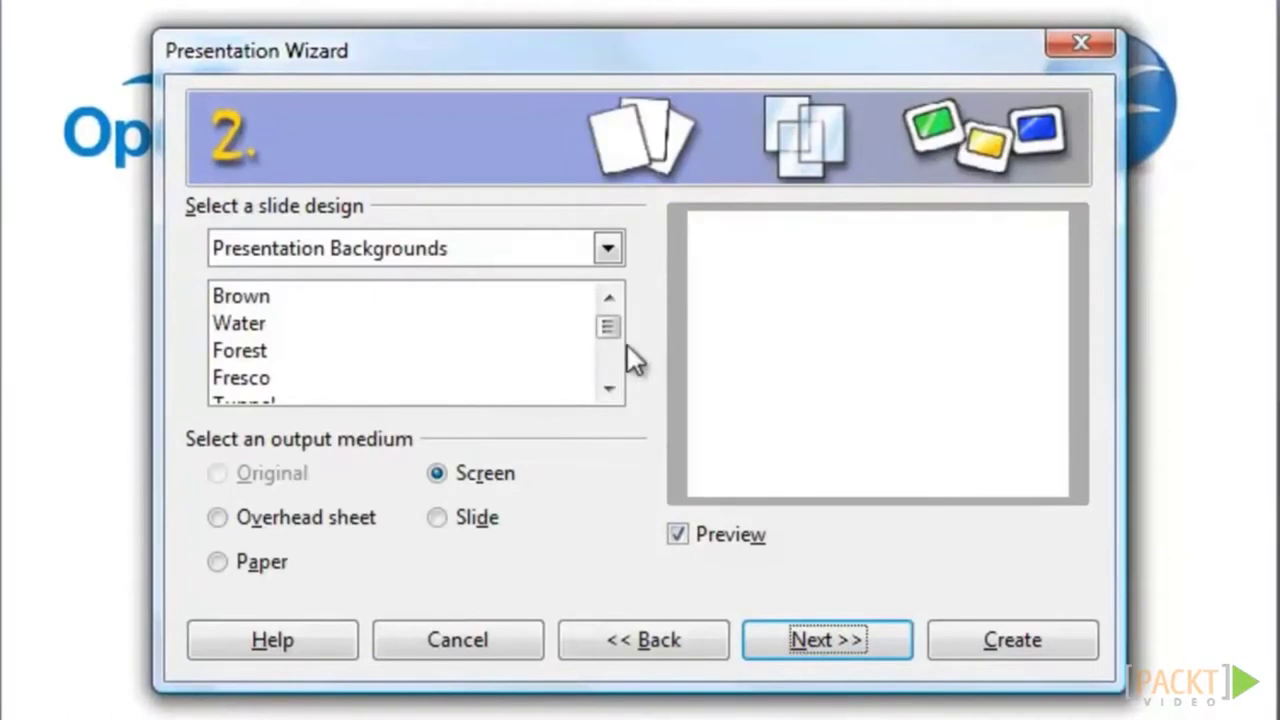
key(Down)
key(Return)
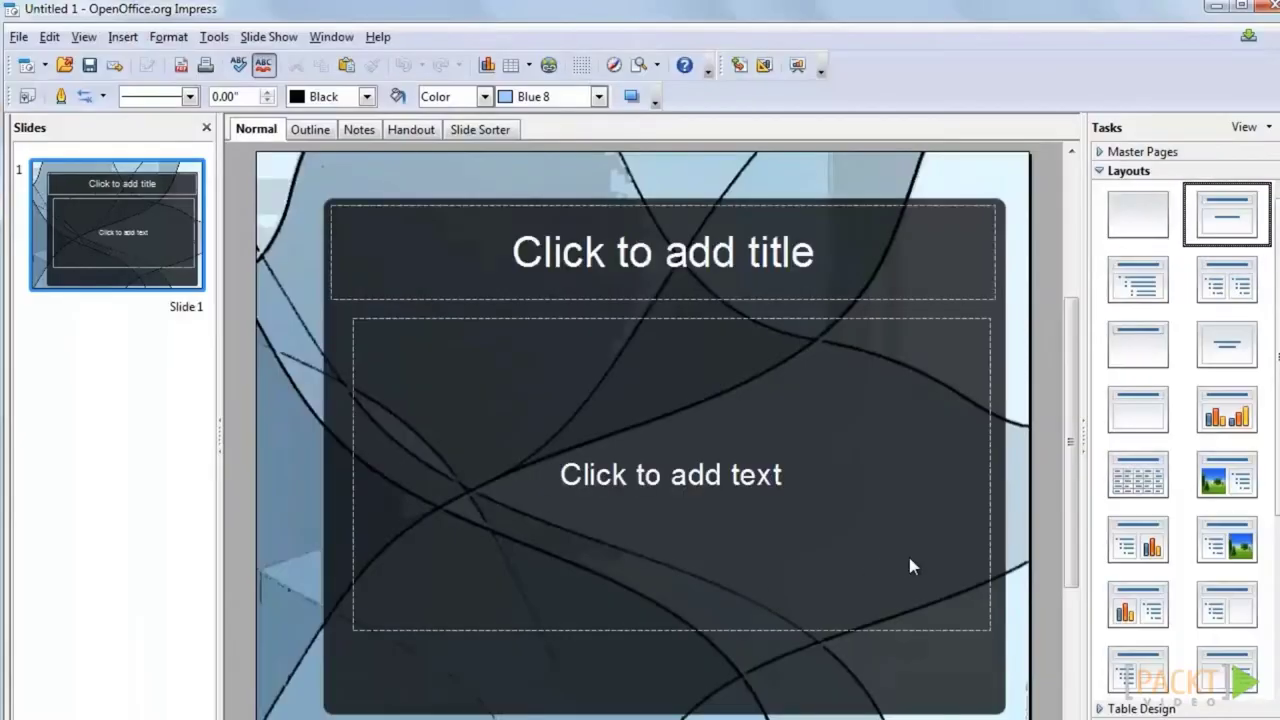
text(Animals)
Insert the penguin picture from the 4302_V01 pictures folder into the content area of the Animals slide.
click(756, 396)
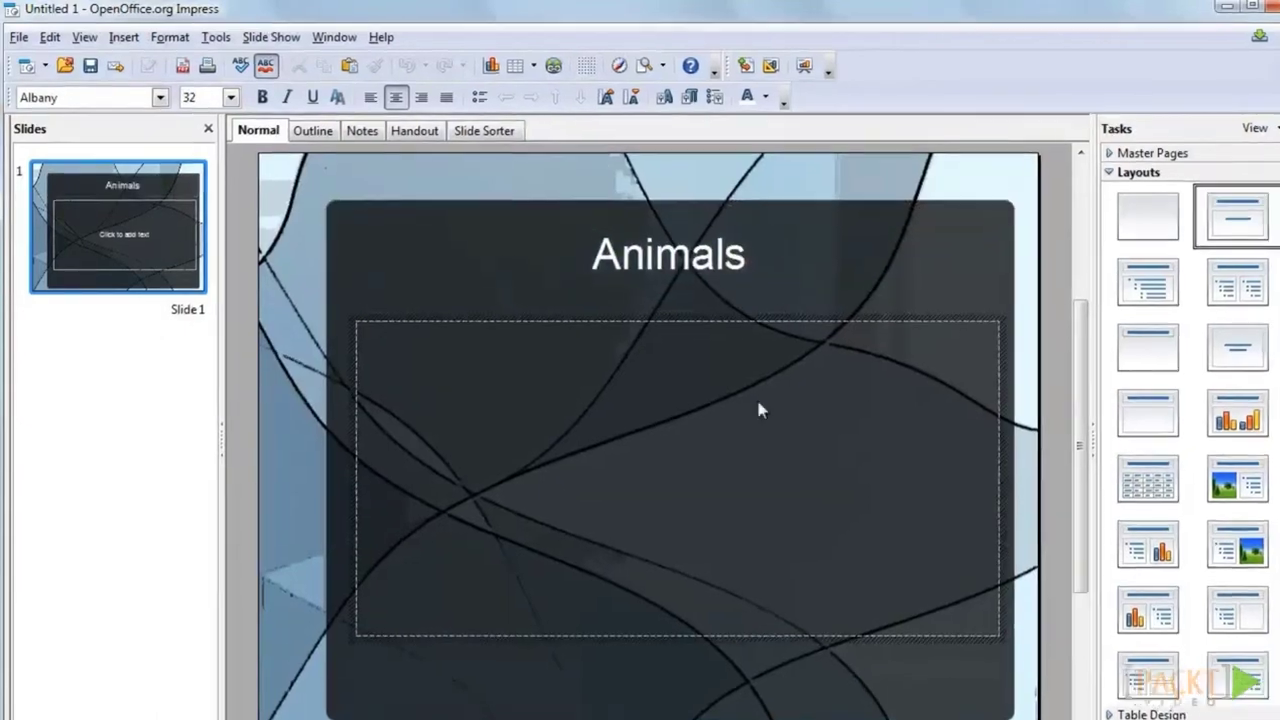
key(alt+i)
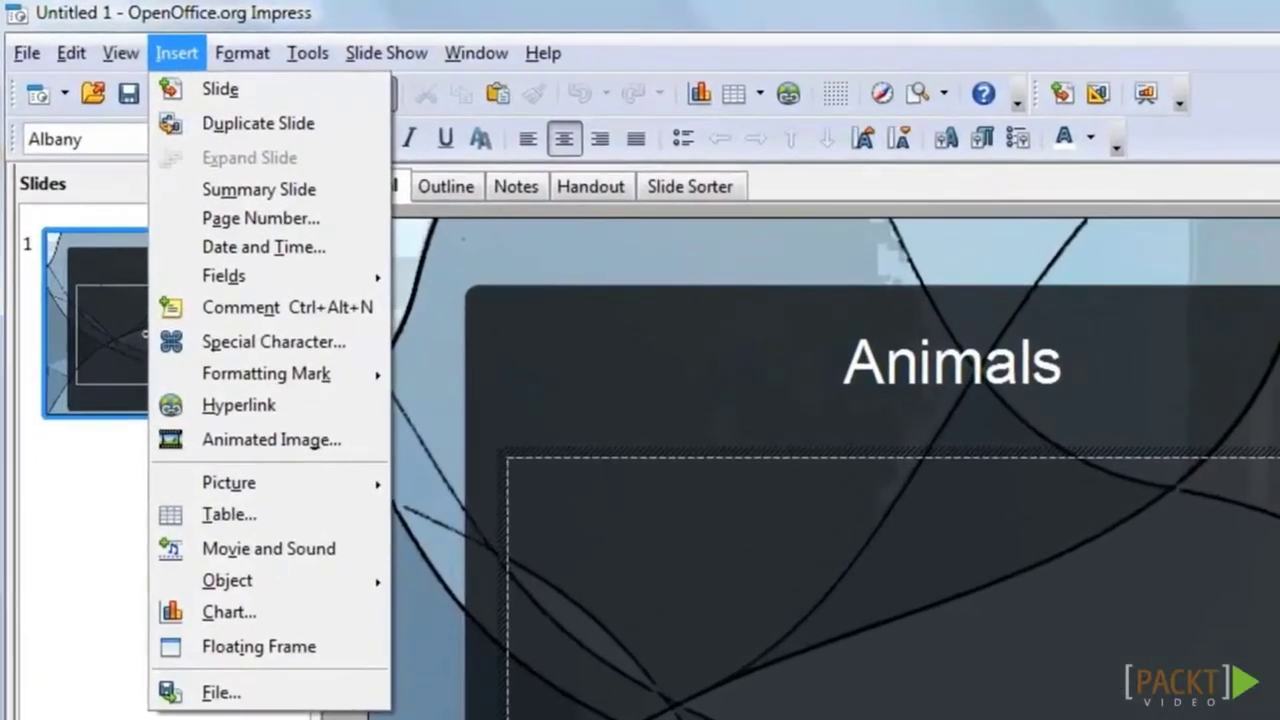
key(p)
key(Down)
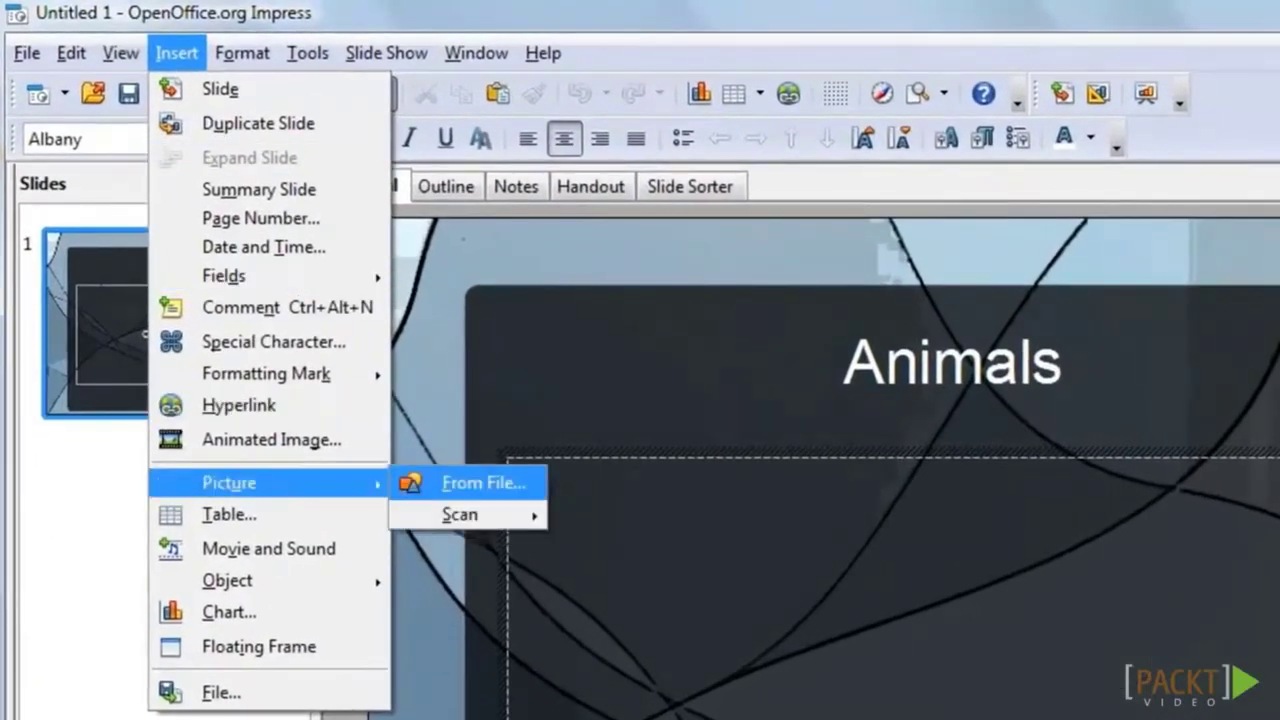
key(Return)
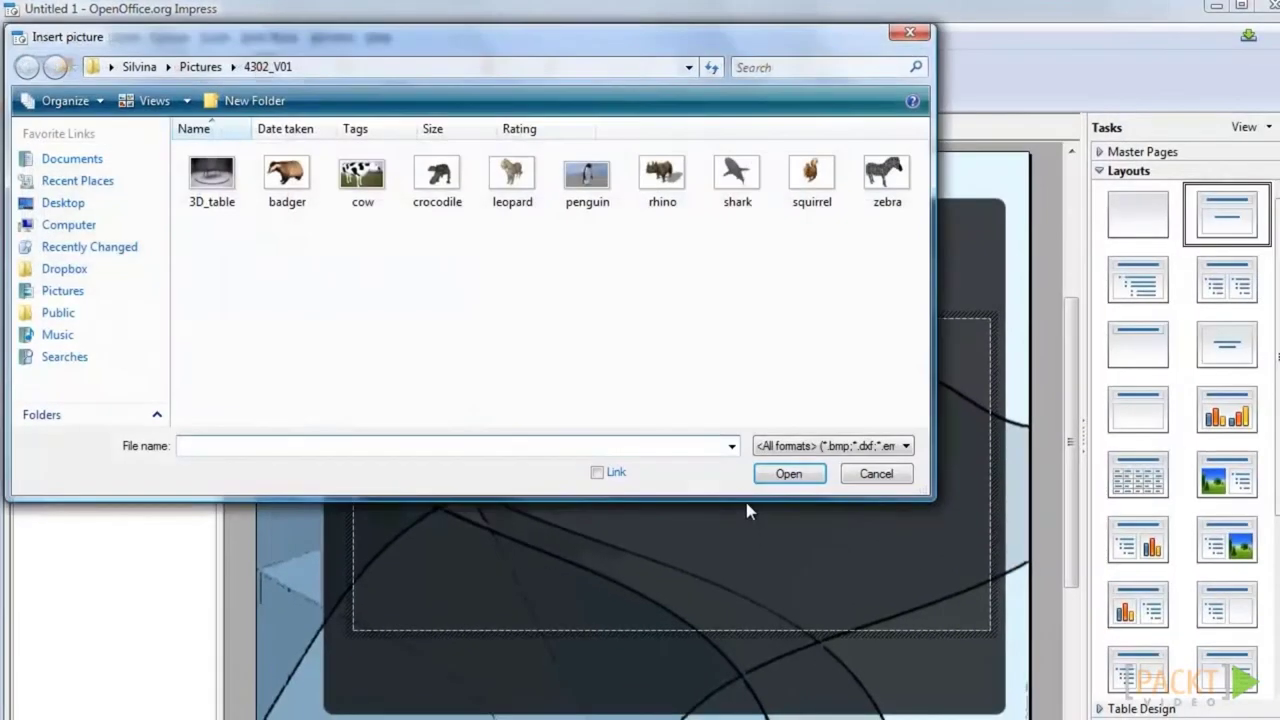
click(587, 175)
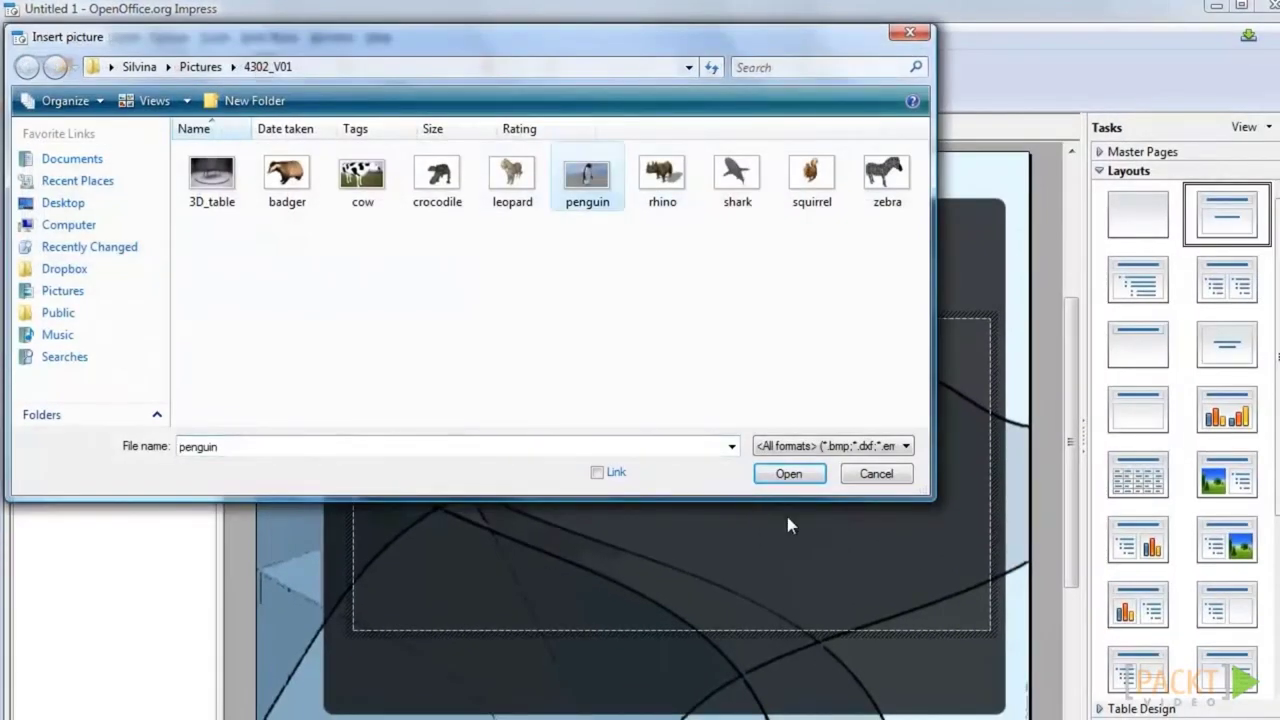
click(778, 473)
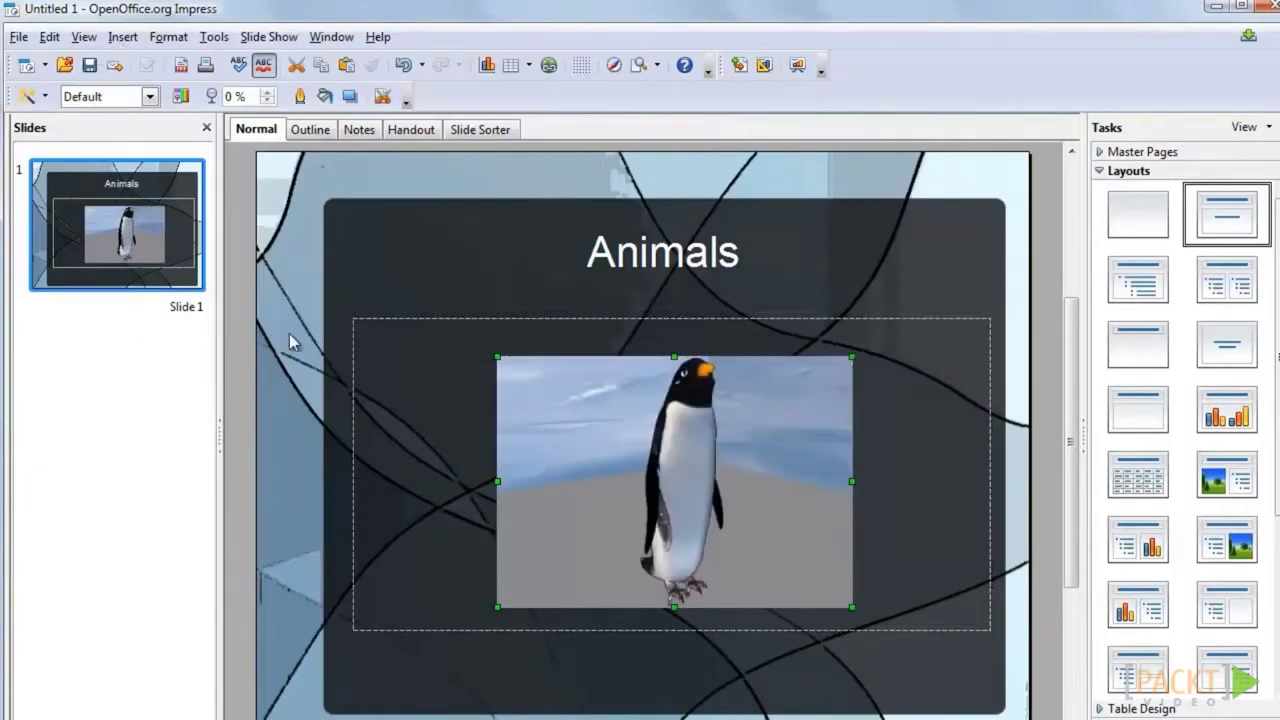
Add a second slide and title it "Listen to the file".
key(alt+i)
key(Down)
key(Return)
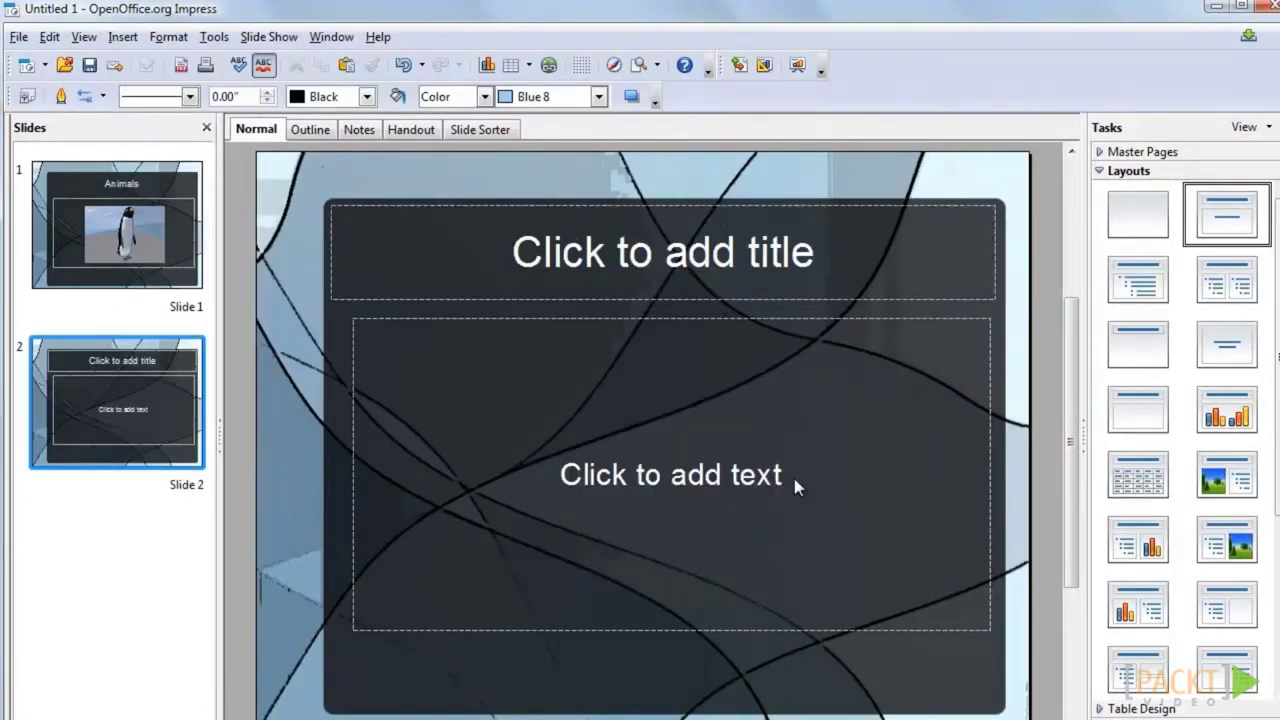
key(ctrl+Return)
text(Listen t)
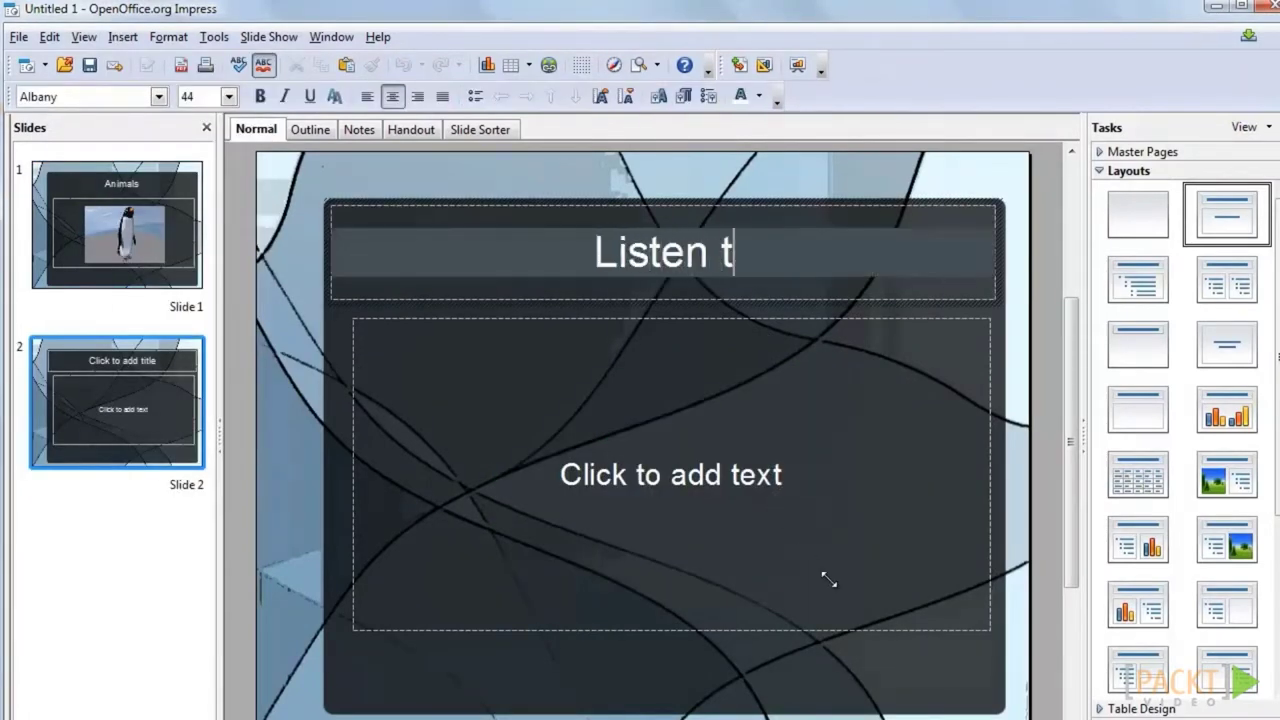
text(o the file)
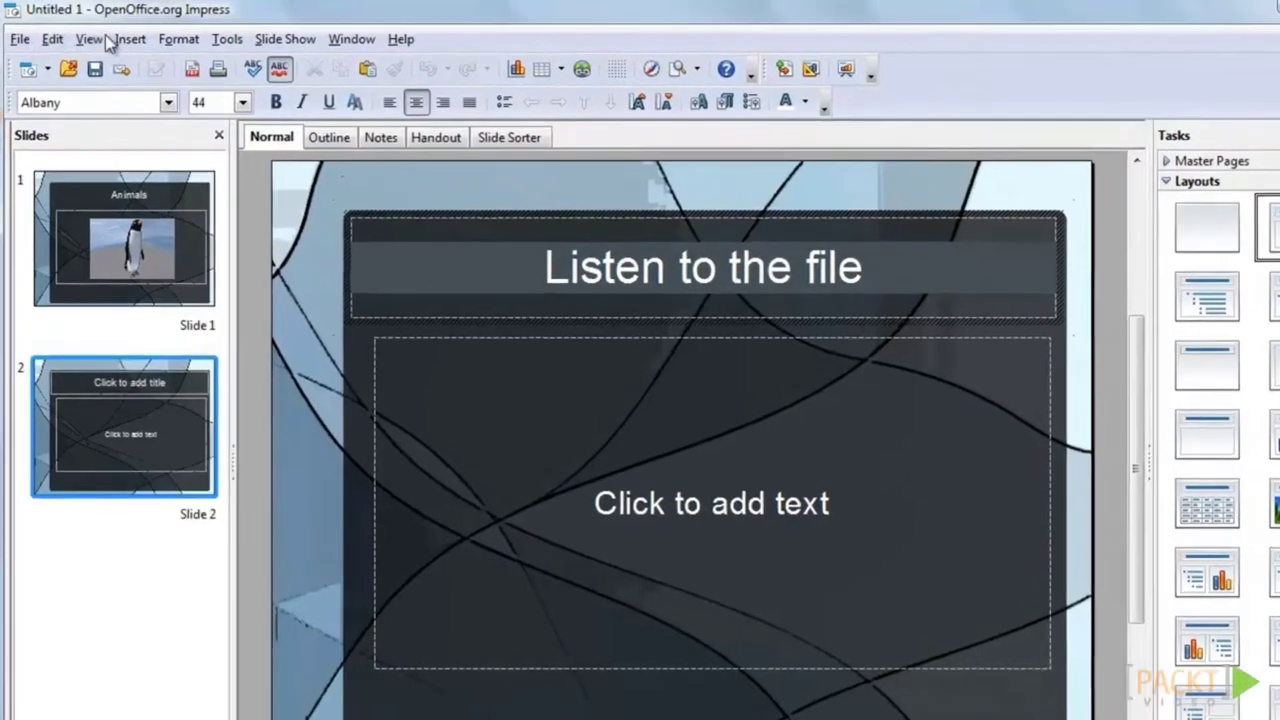
Insert the Penguins sound file into the content area of the "Listen to the file" slide.
key(ctrl+Return)
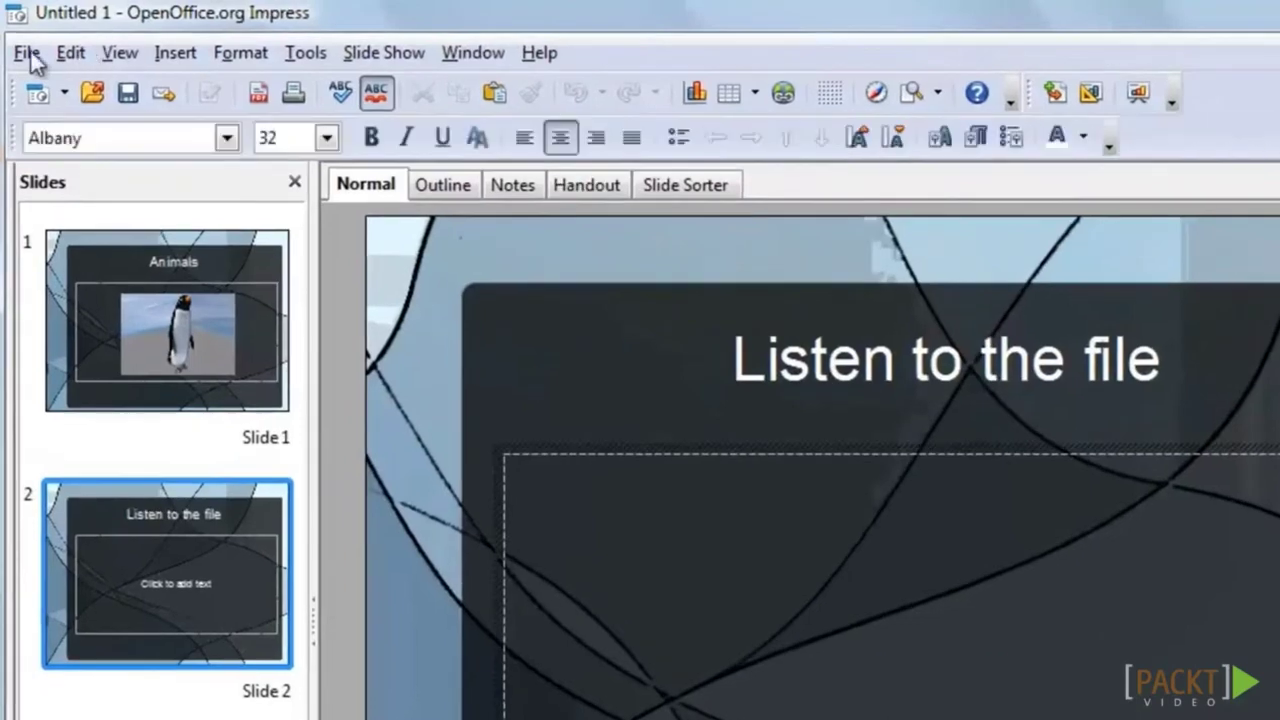
key(alt+i)
key(Down)
key(Down)
key(Down)
key(Down)
key(Down)
key(Down)
key(Down)
key(Down)
key(Down)
key(Down)
key(Down)
key(Down)
key(Down)
key(Down)
key(Return)
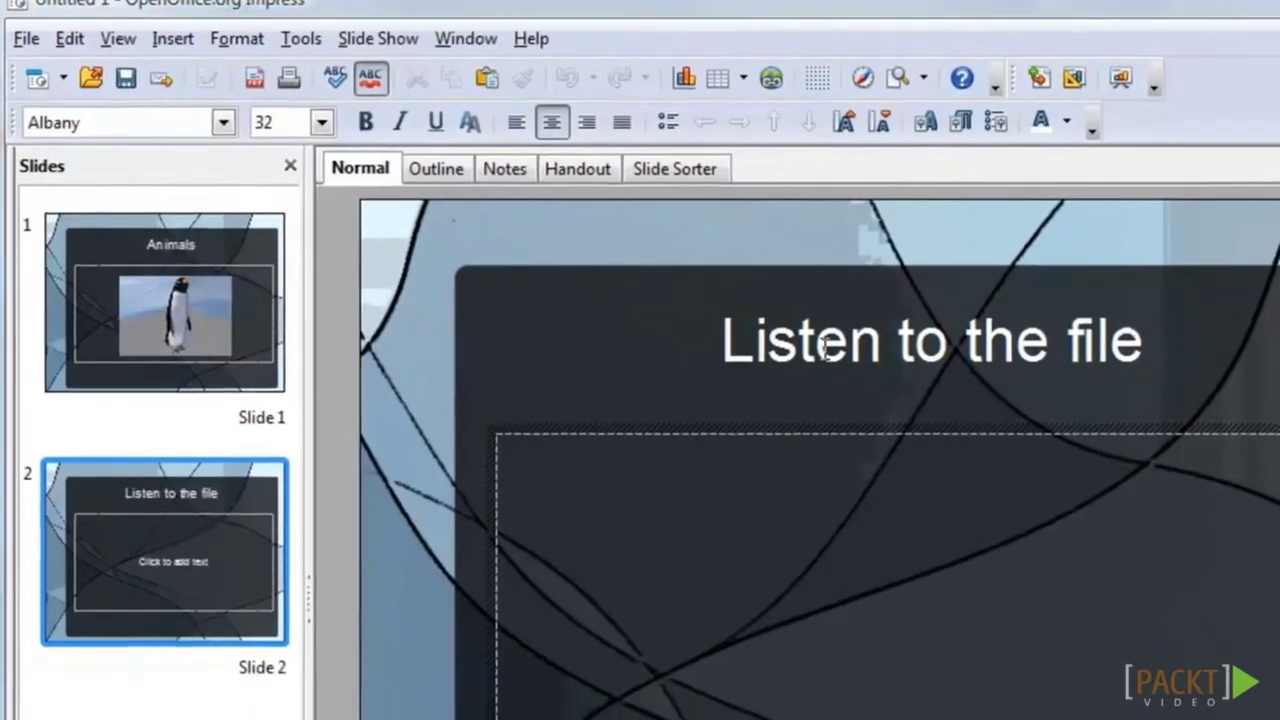
scroll(804, 318, down, 5)
text(Penguins)
key(Return)
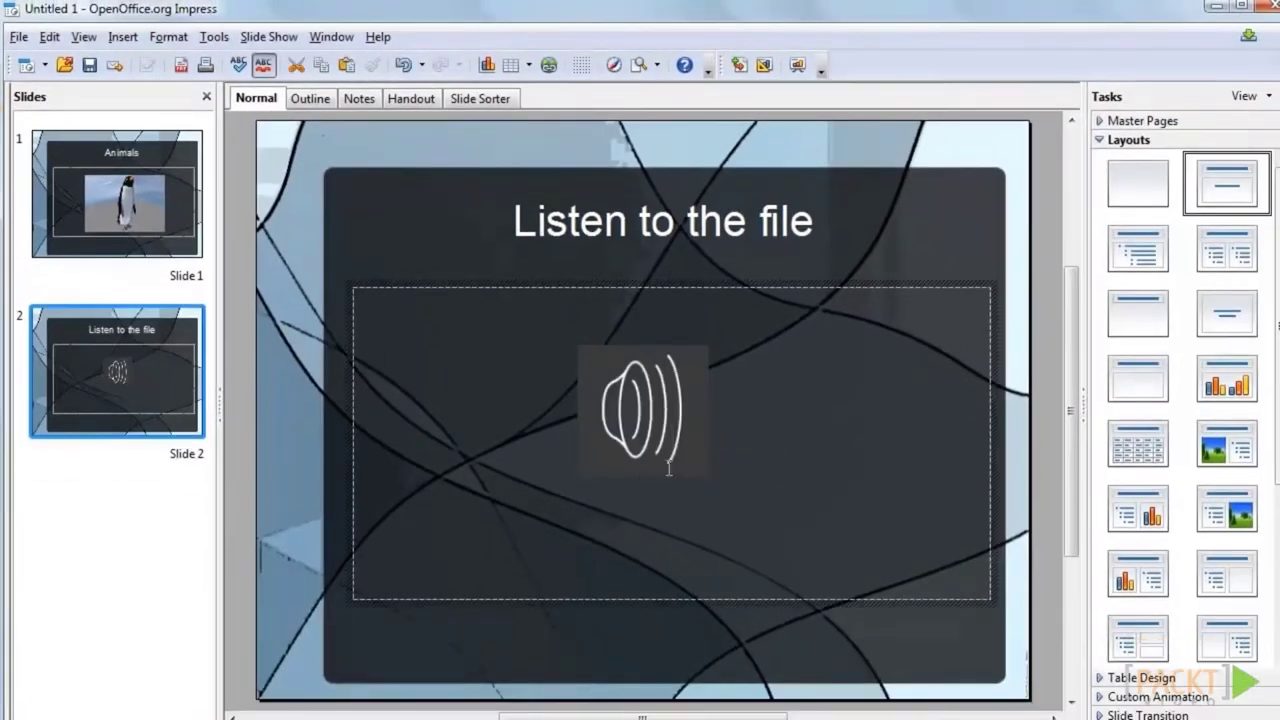
Add a third slide titled "Read more about penguins" with the body text "Click here to read.".
click(122, 37)
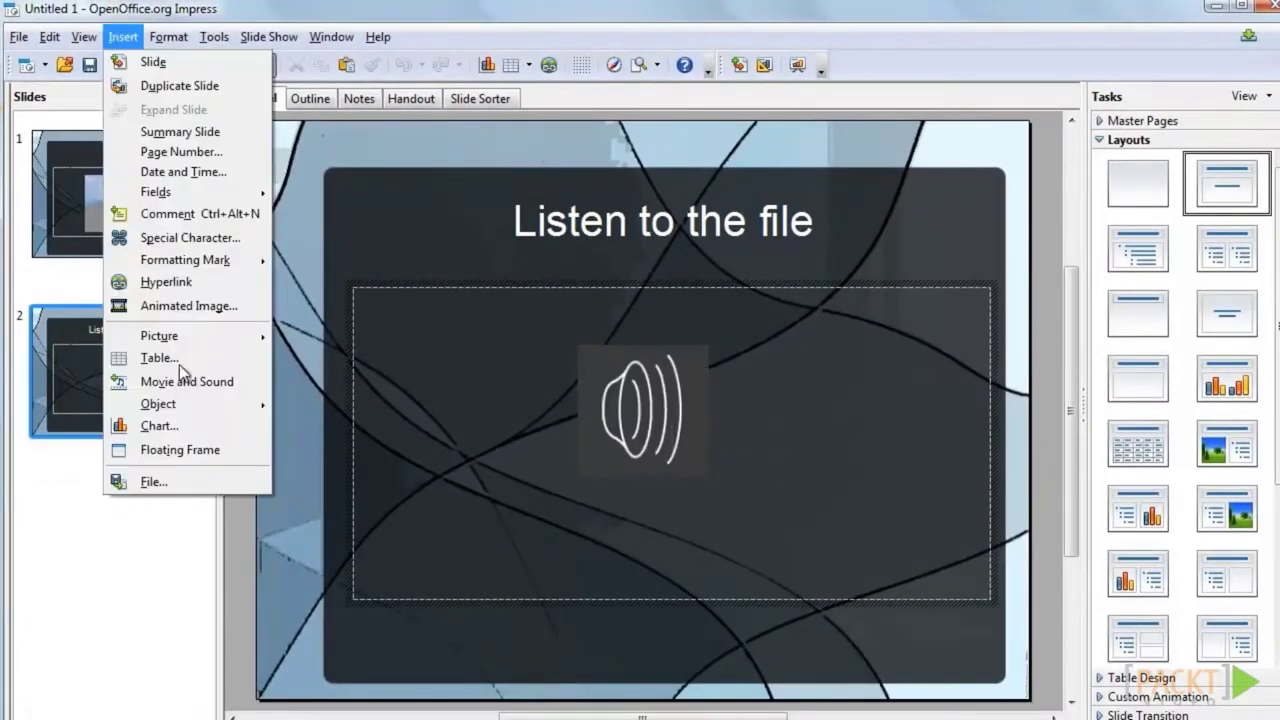
click(153, 61)
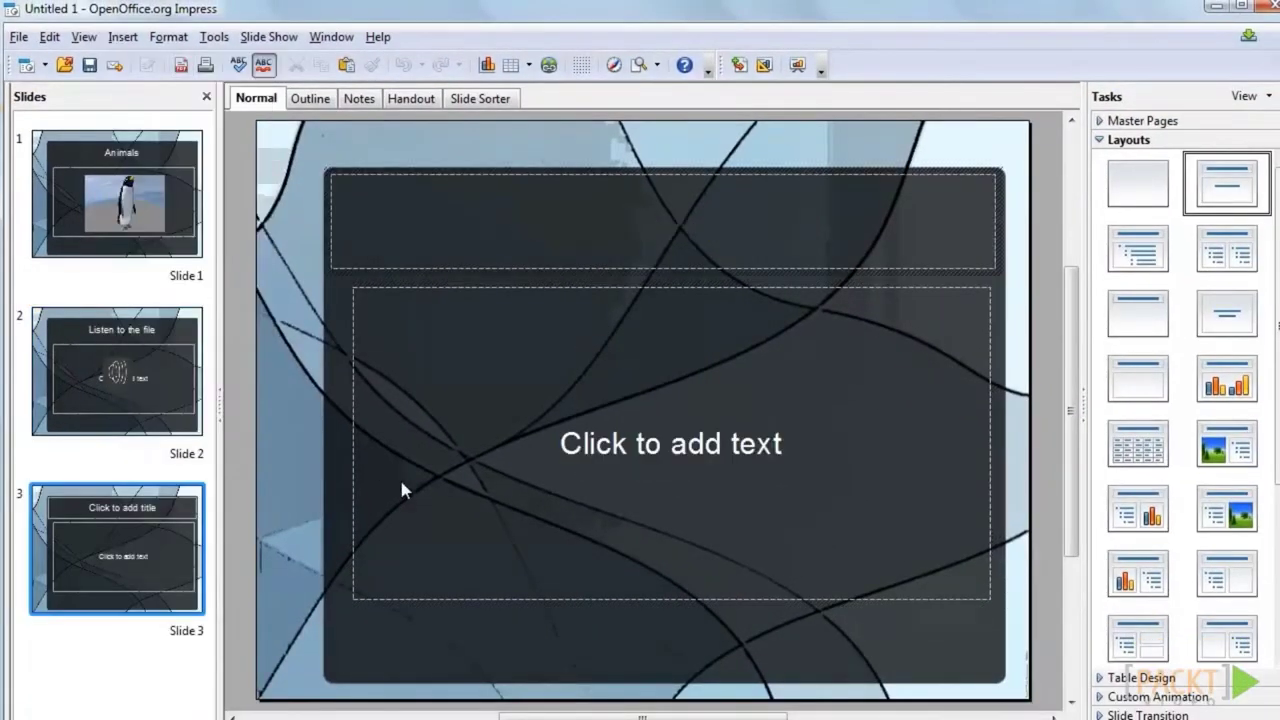
text(Re)
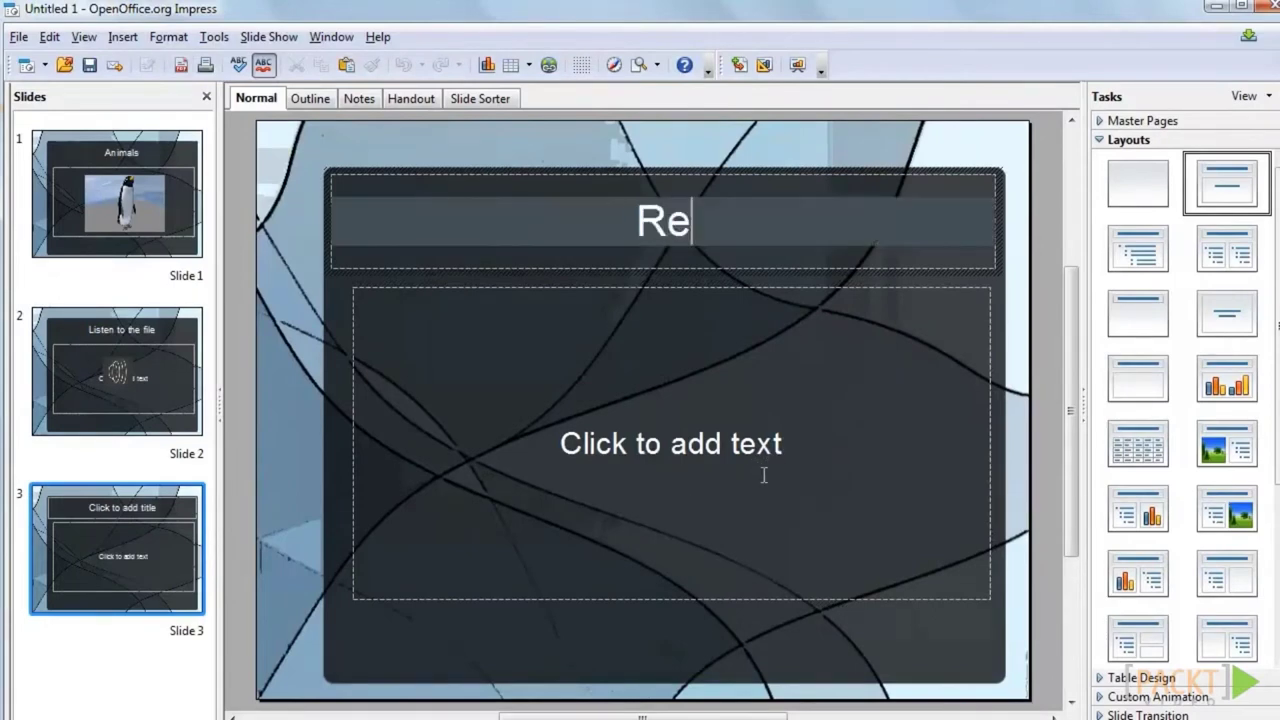
text(ad more about penguins)
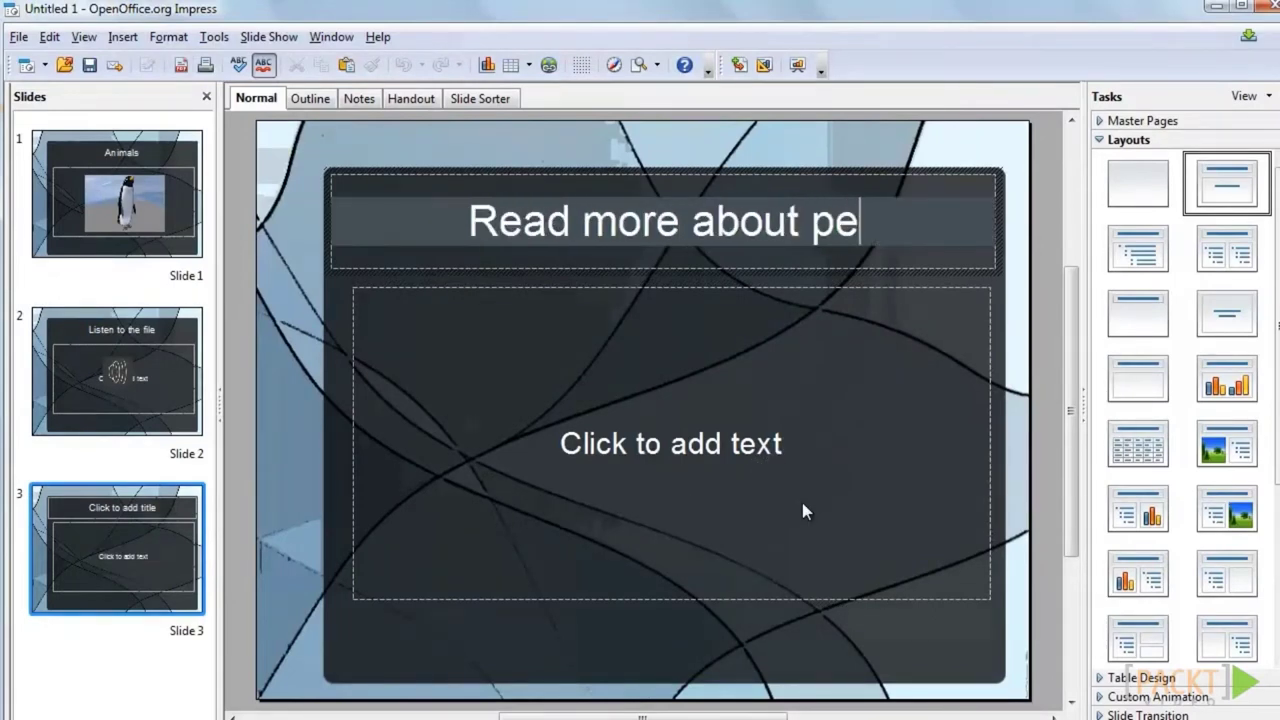
click(806, 500)
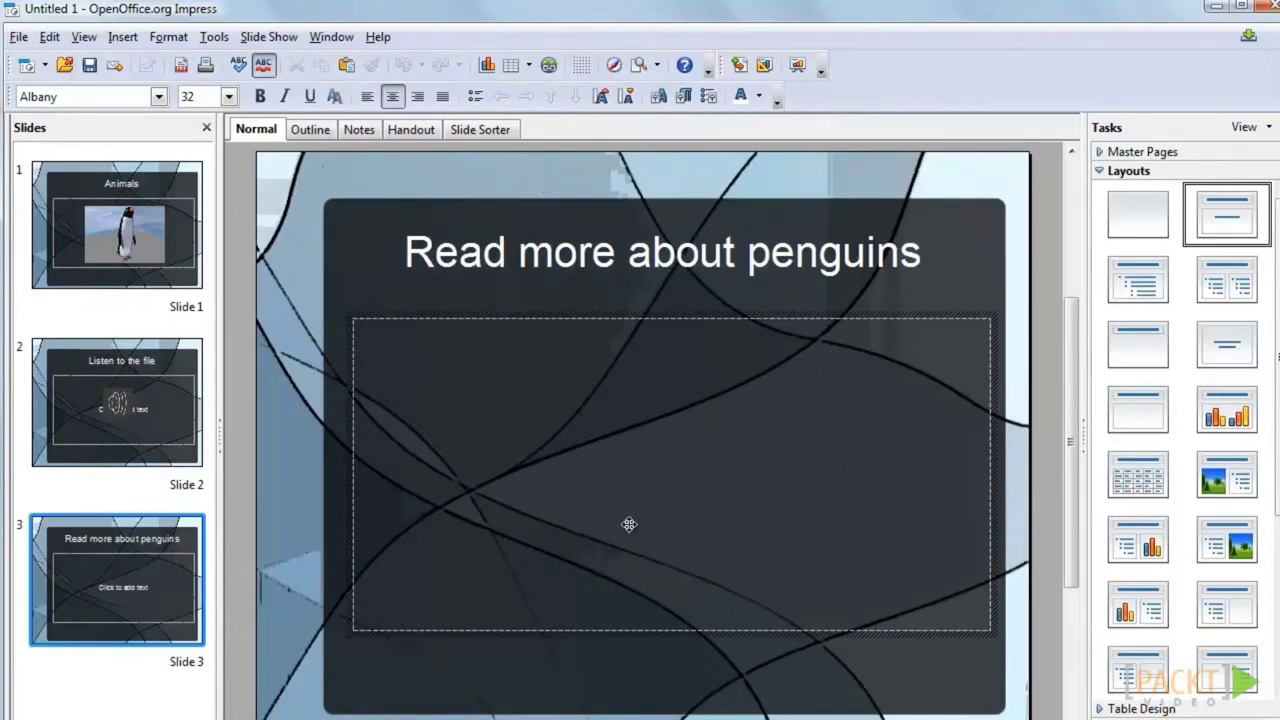
text(Click here to read.)
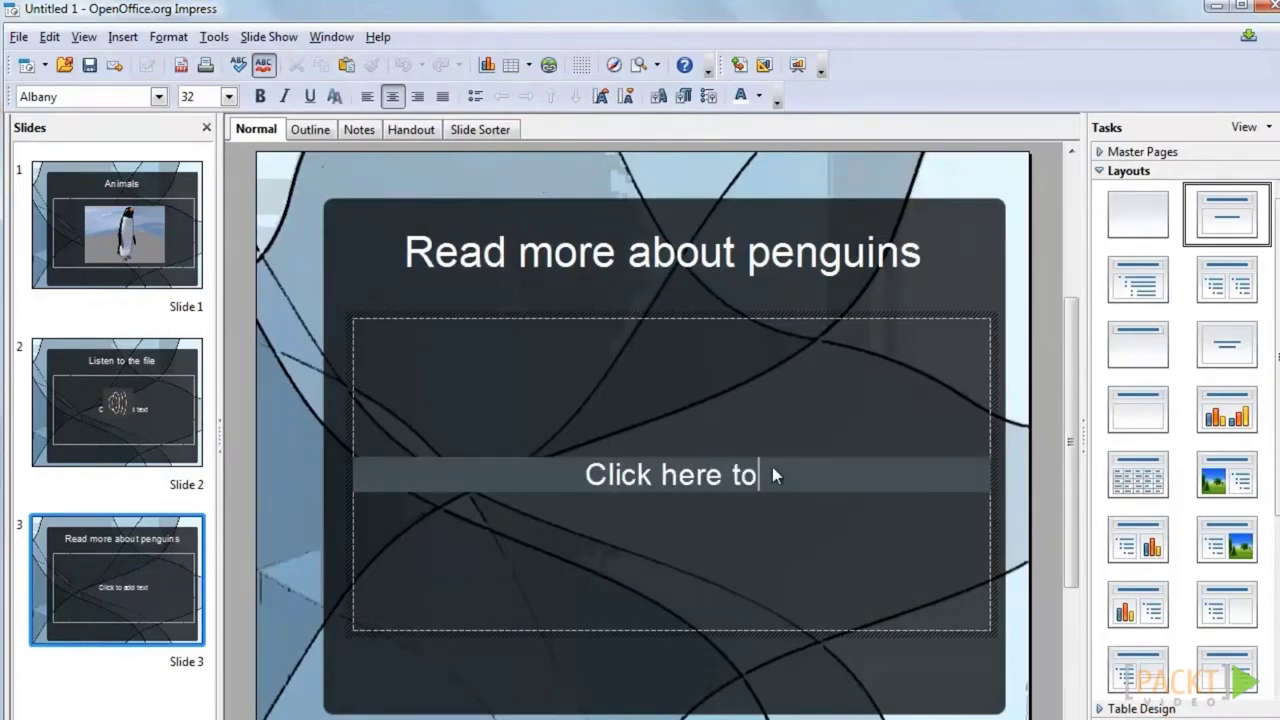
Hyperlink the word "here" to the National Geographic Kids emperor penguin page, using the web address copied from Firefox.
key(Left)
key(Left)
key(Left)
key(Left)
key(Left)
key(Left)
key(Left)
key(Left)
key(Left)
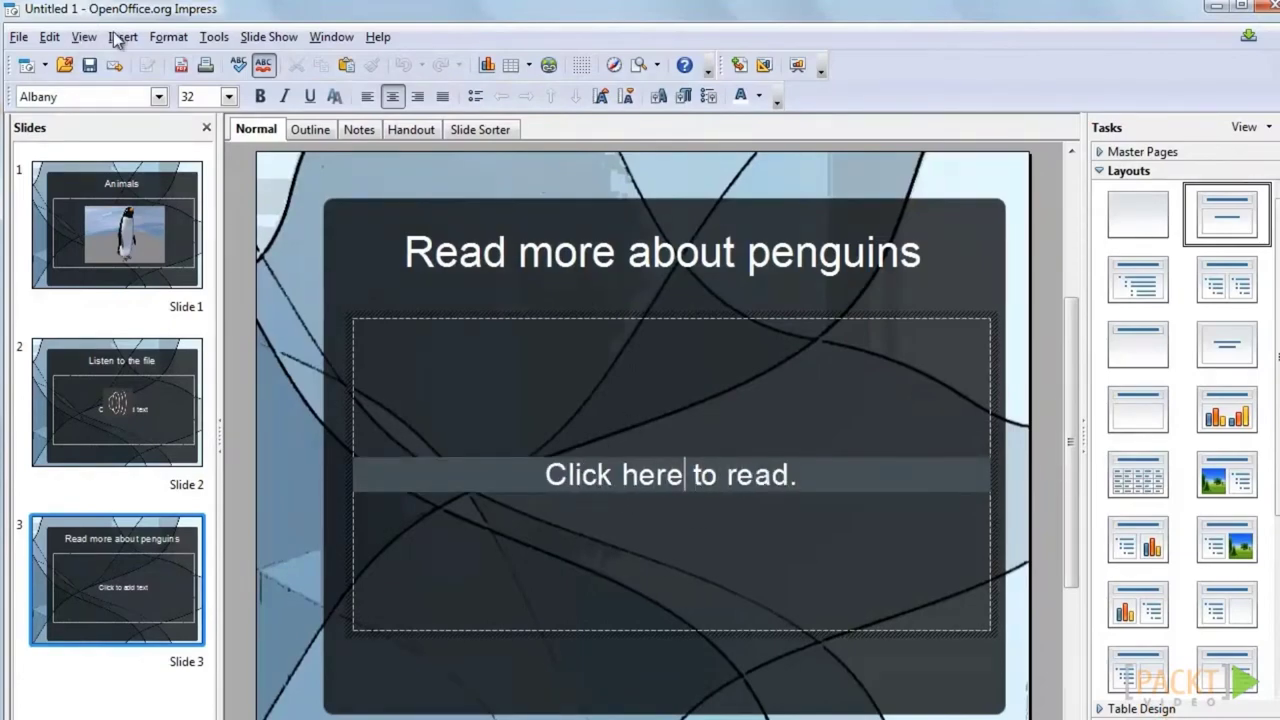
key(ctrl+shift+Left)
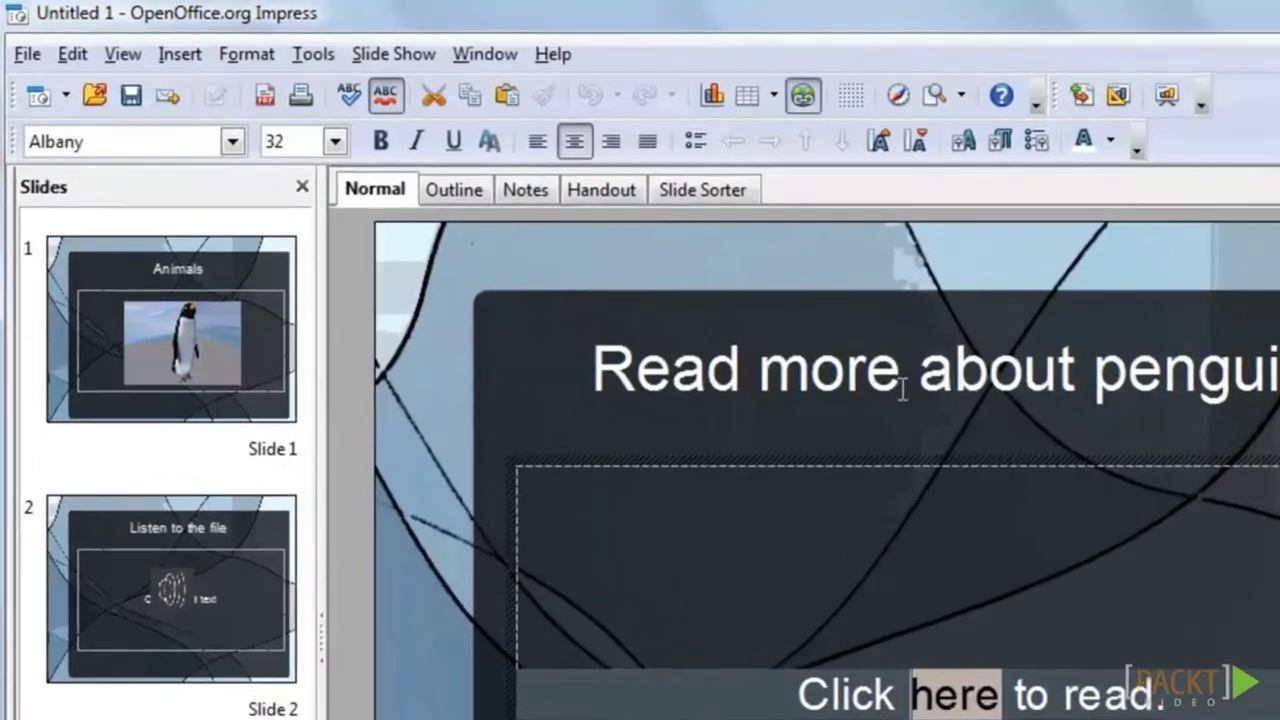
click(788, 93)
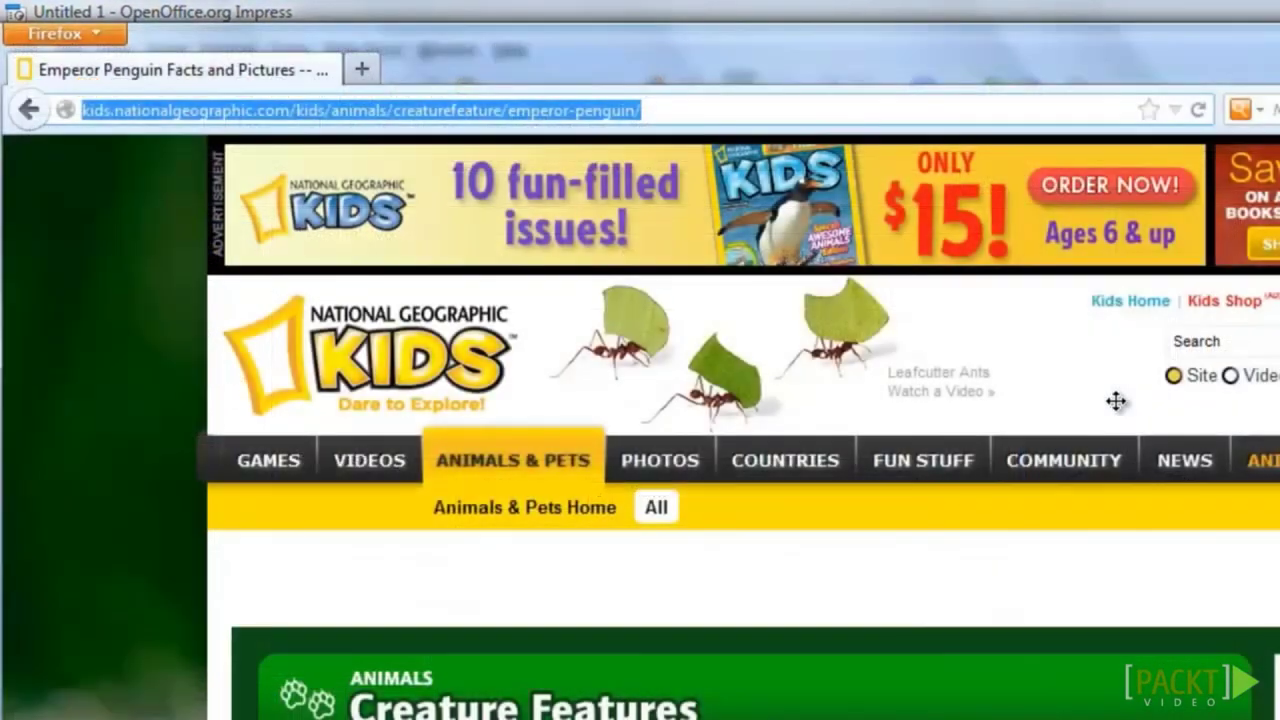
right_click(555, 110)
click(616, 191)
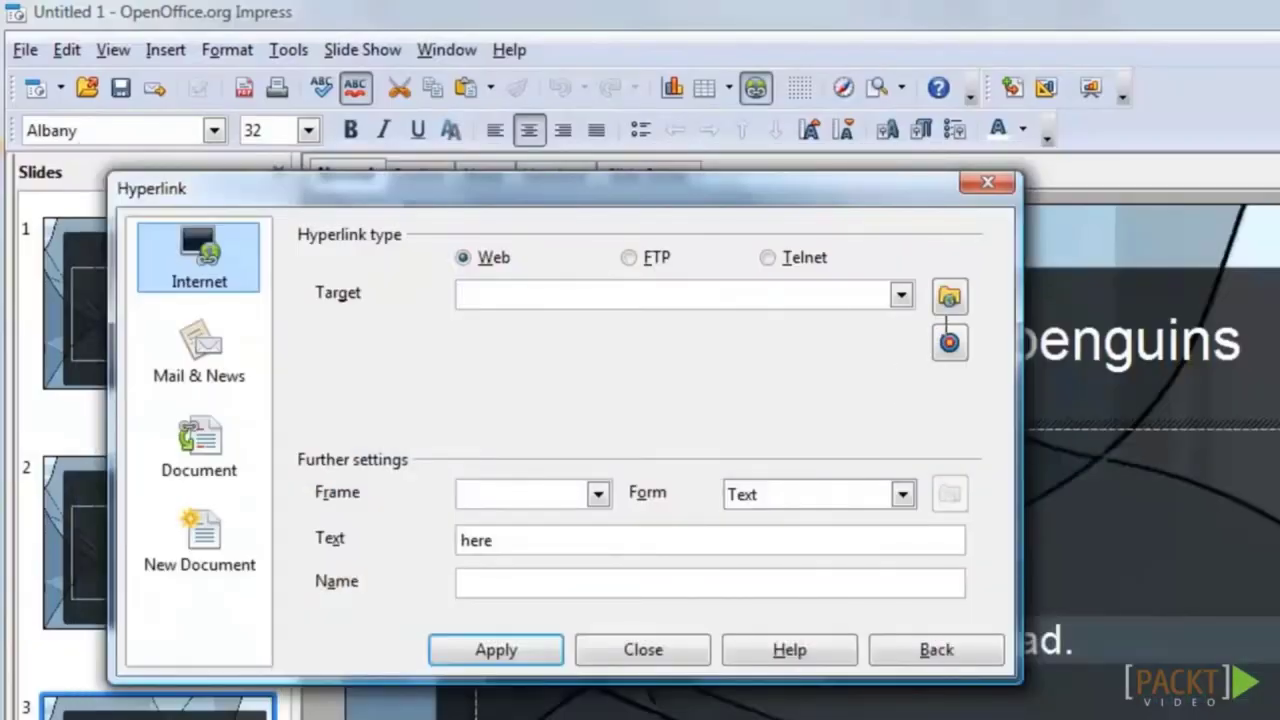
key(shift+F10)
key(Down)
key(Return)
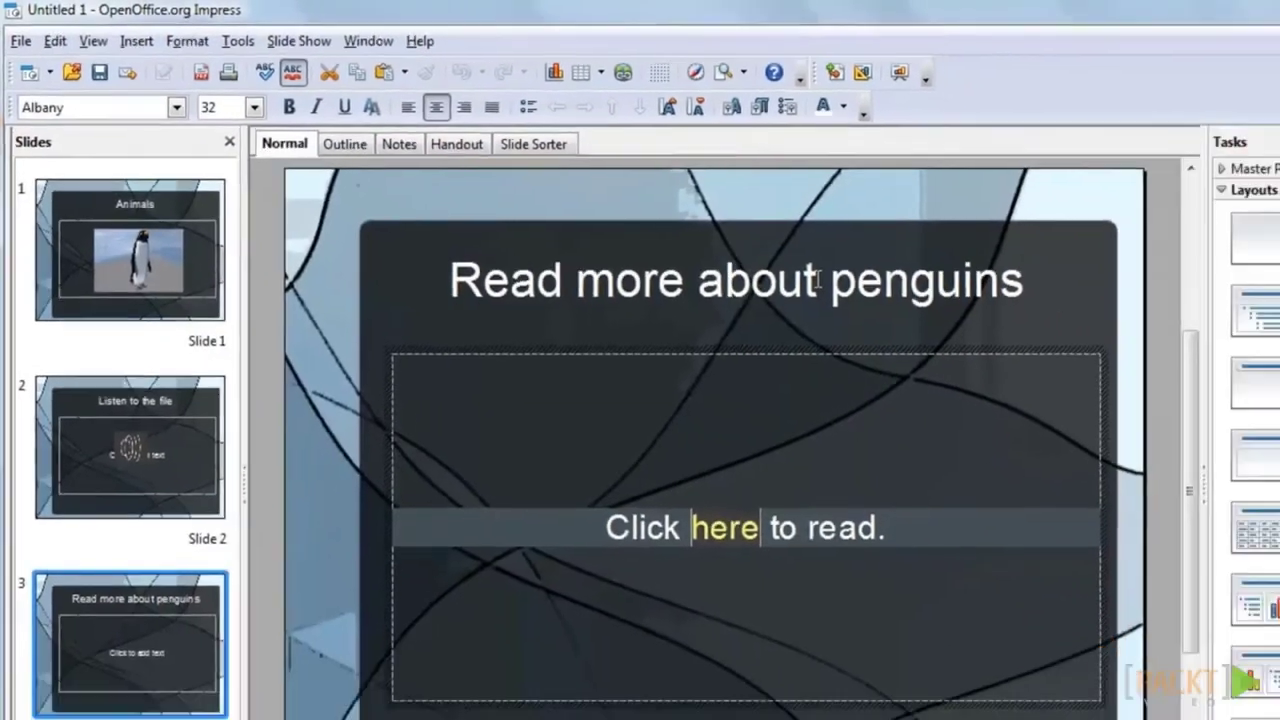
Add a fourth slide and title it "Watch this video about penguins".
key(alt+i)
key(Down)
key(Return)
text(Watch this video abo)
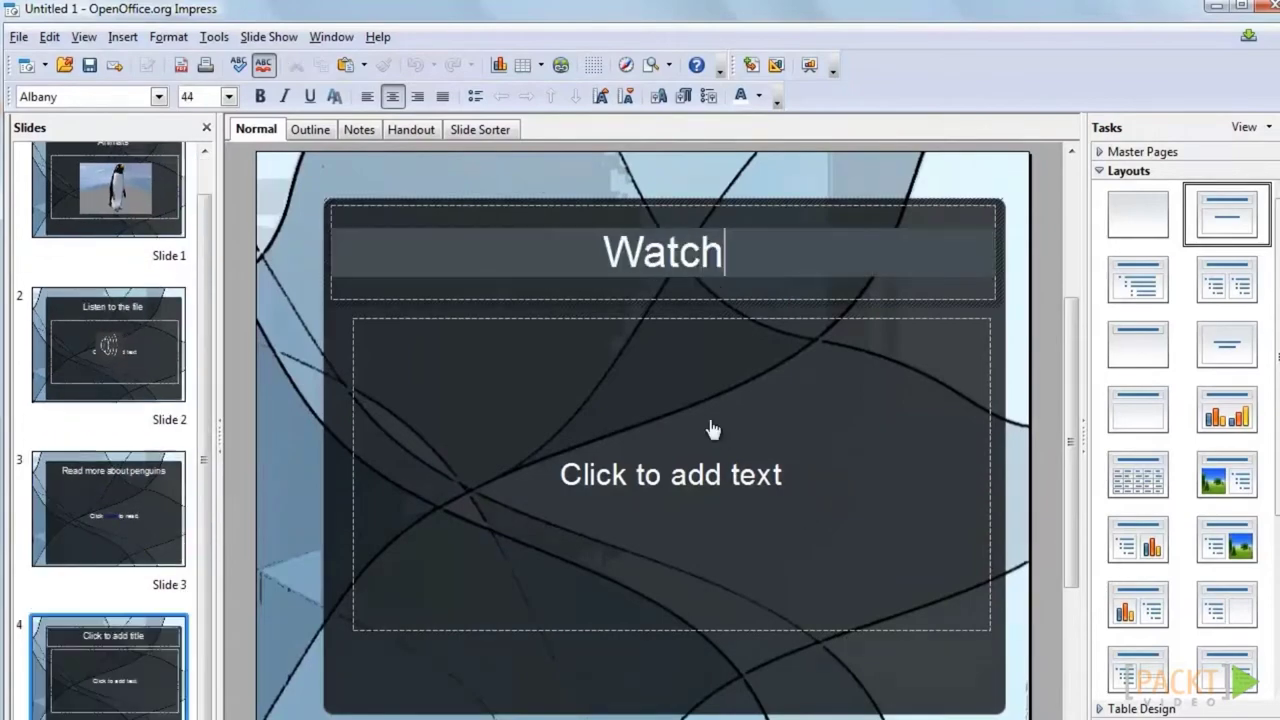
text(ut penguins)
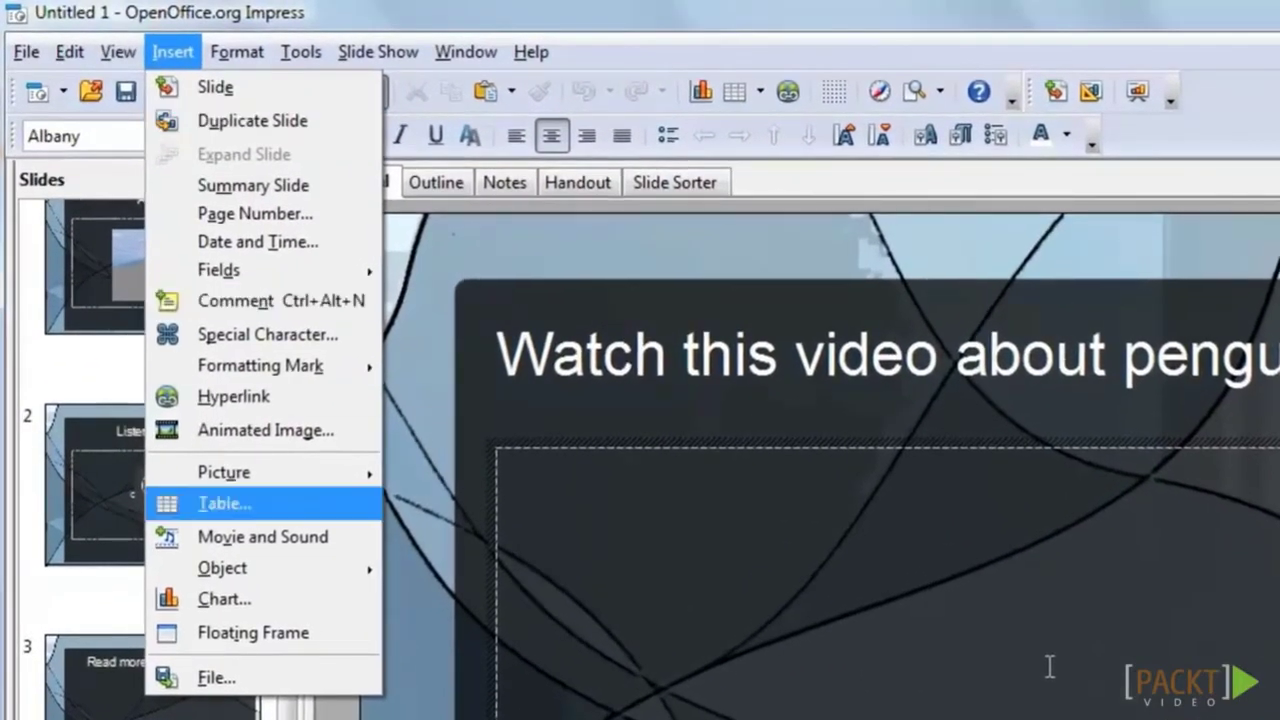
Insert a video file from the southlands documents folder into the content area of the fourth slide.
click(215, 440)
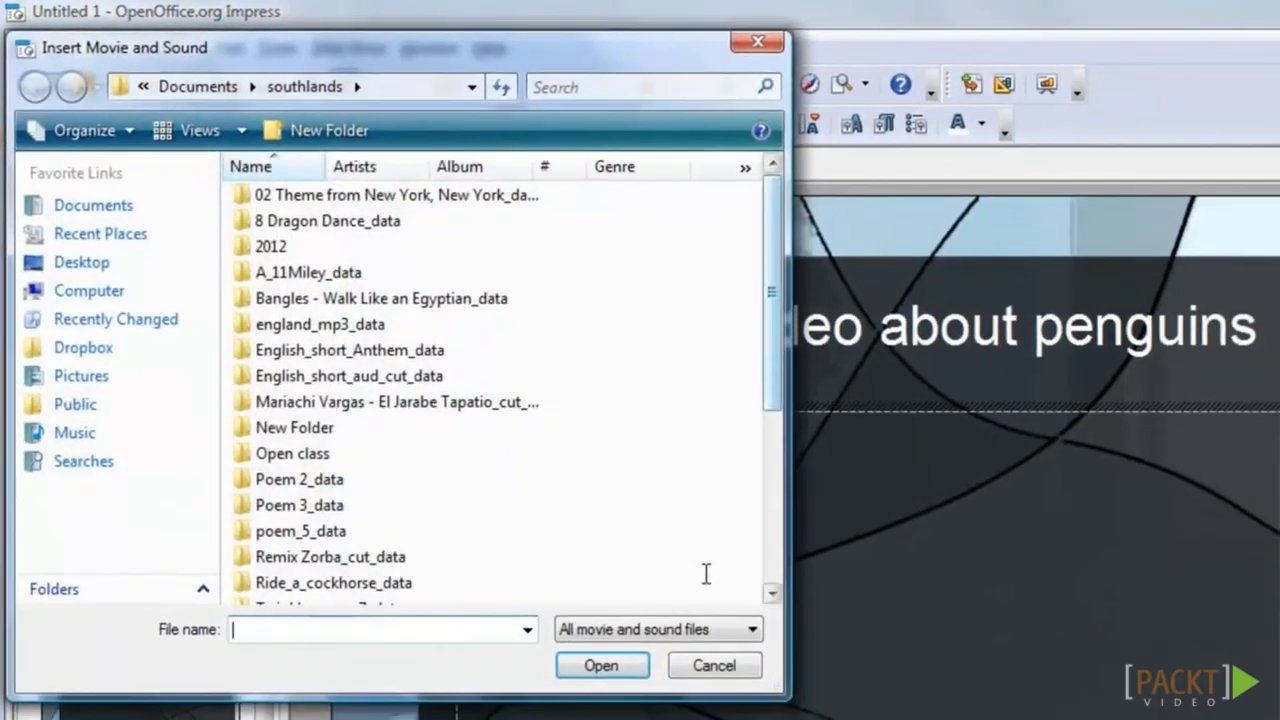
scroll(706, 573, down, 5)
click(300, 537)
key(Return)
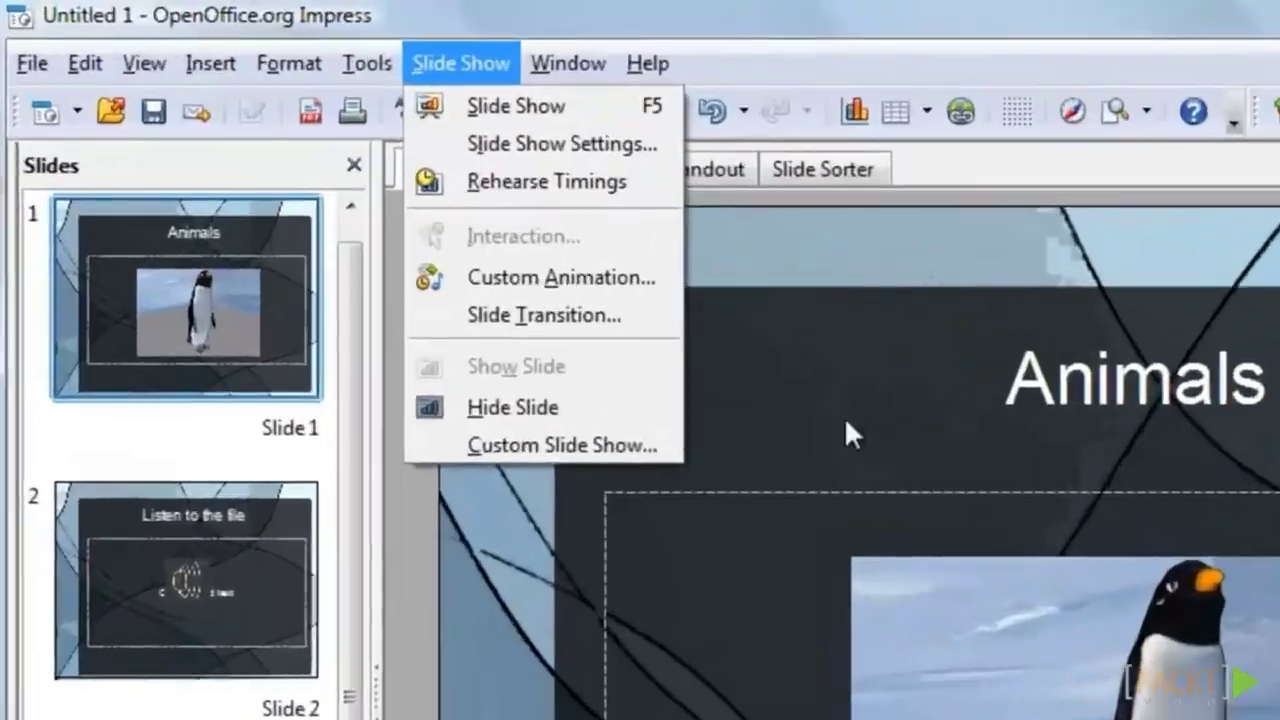
Run the slide show from the Animals slide and advance through the slides to review them.
click(344, 70)
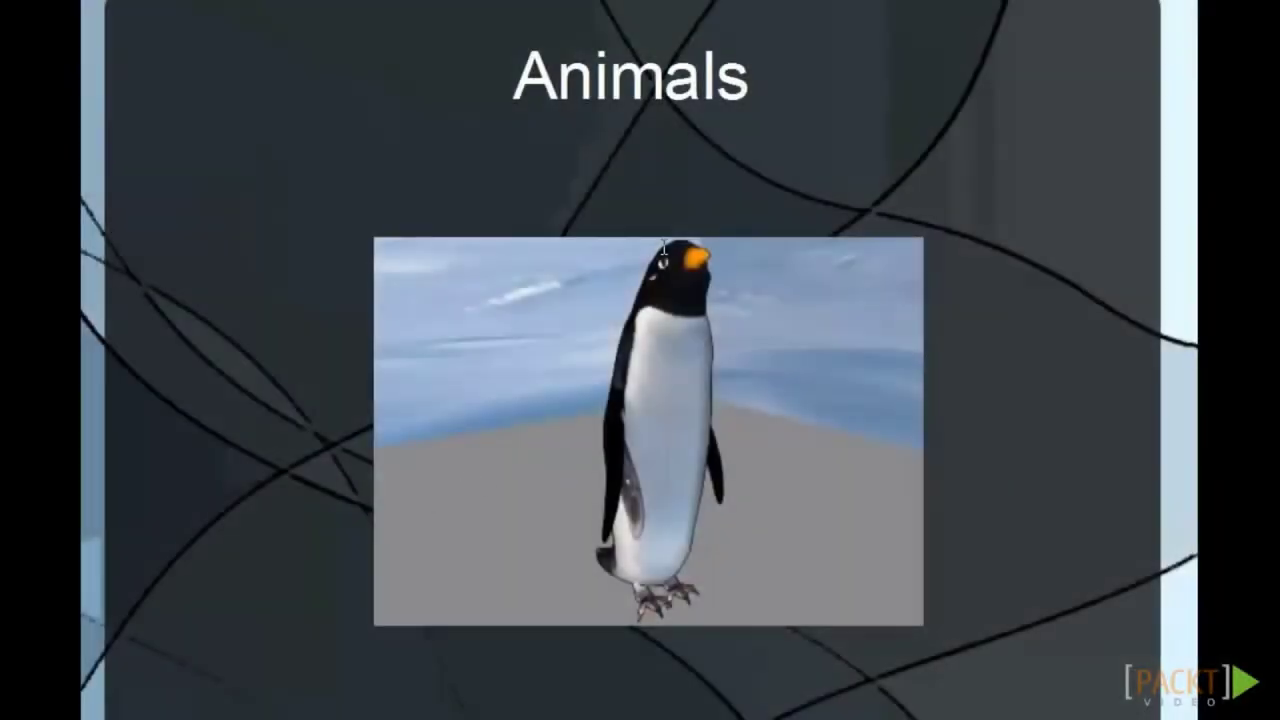
click(663, 250)
click(711, 260)
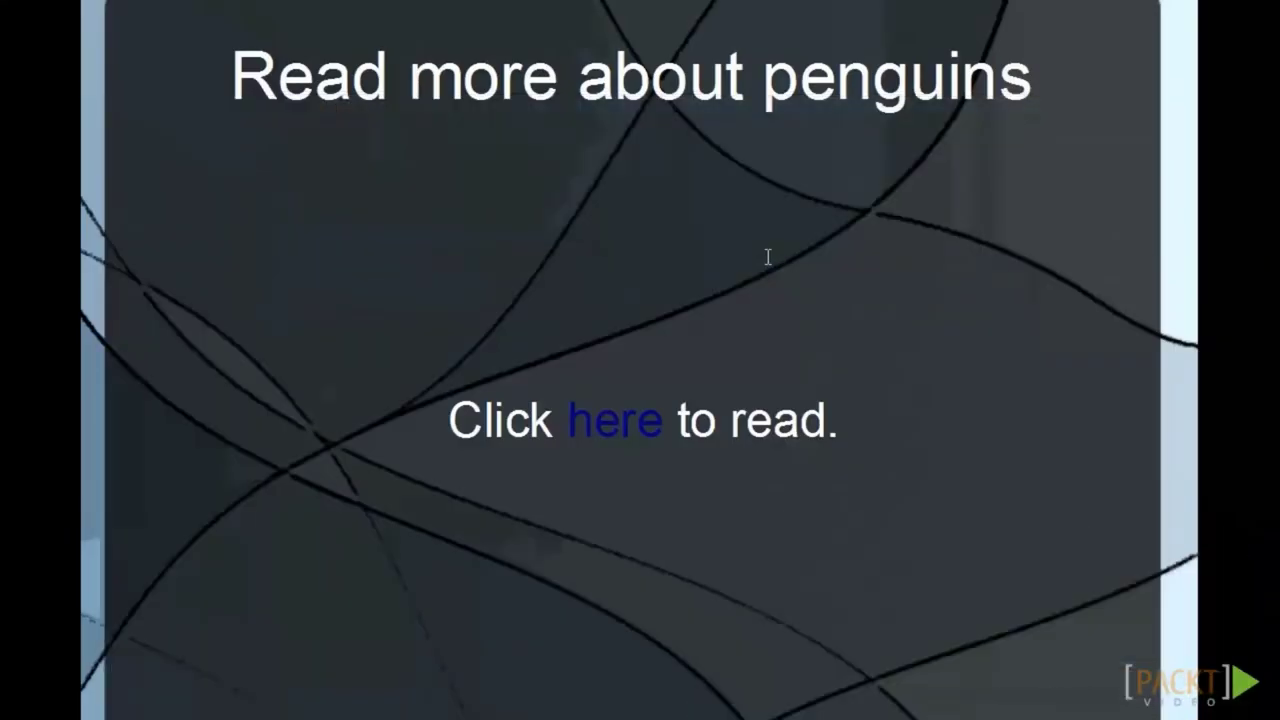
click(767, 256)
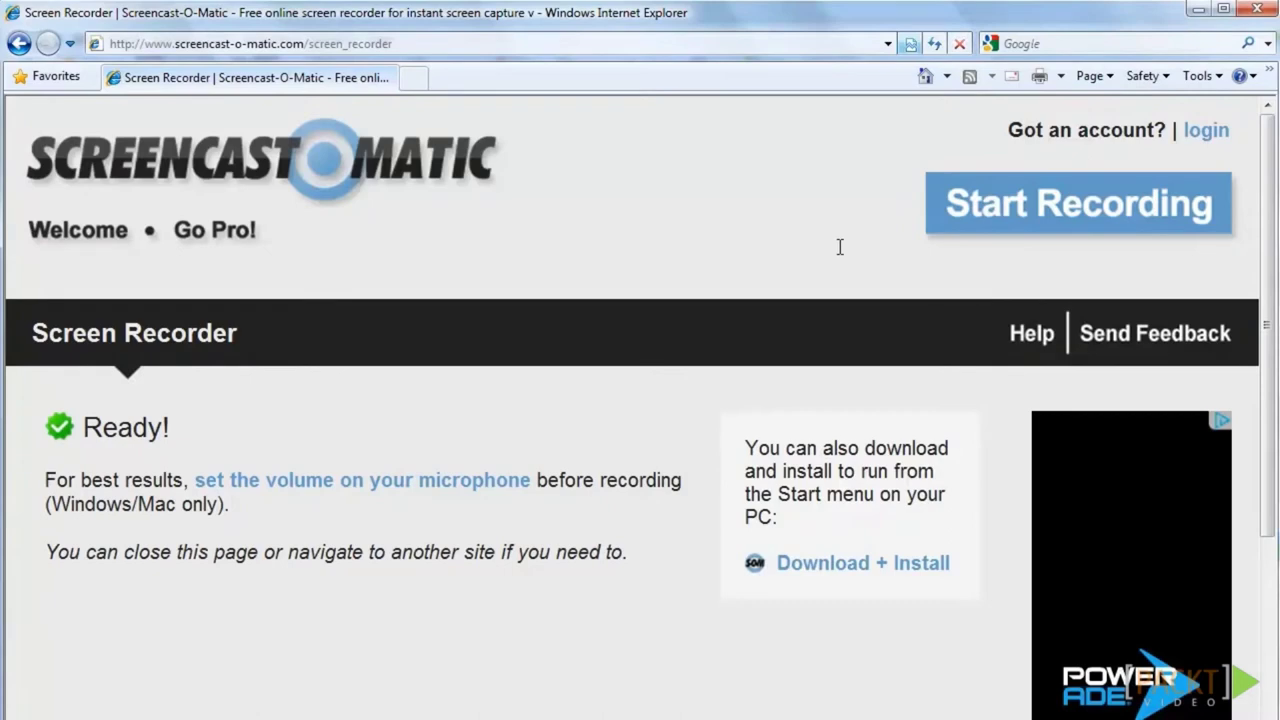
Switch to Screencast-O-Matic, start a recording framed around the Impress slide area, and advance through the presentation to the video slide.
click(1066, 216)
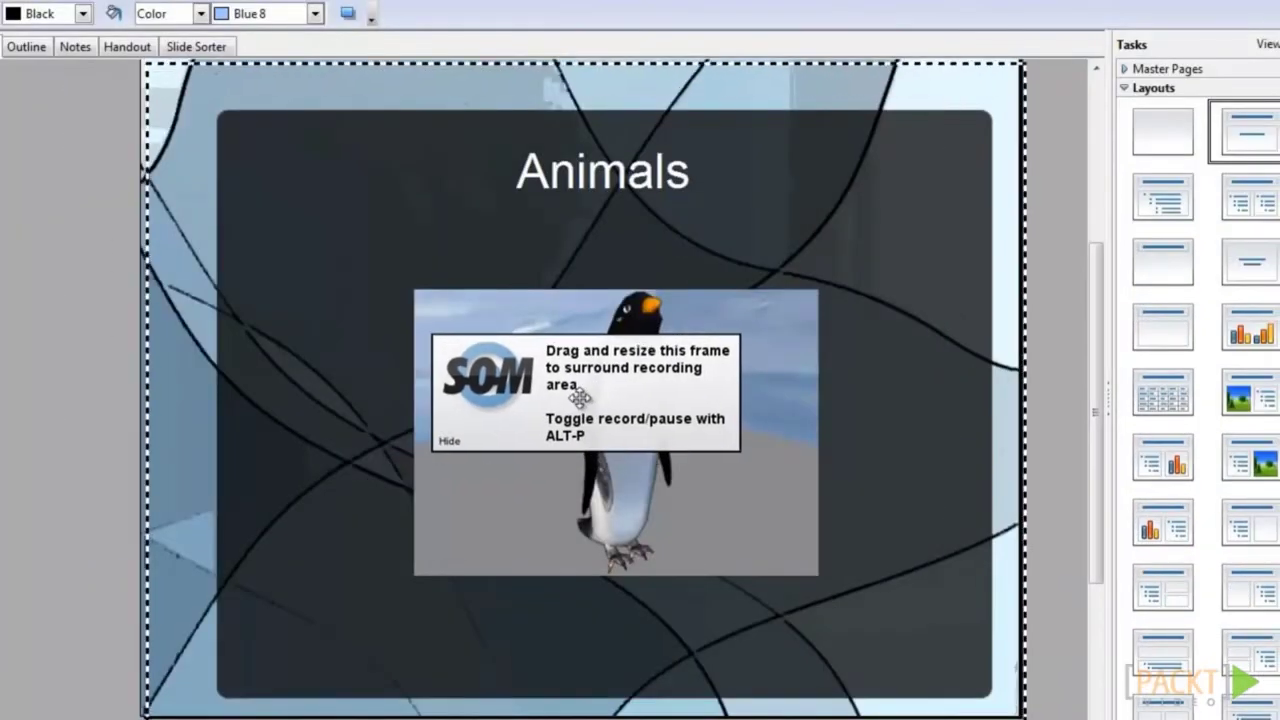
drag(580, 397, 591, 346)
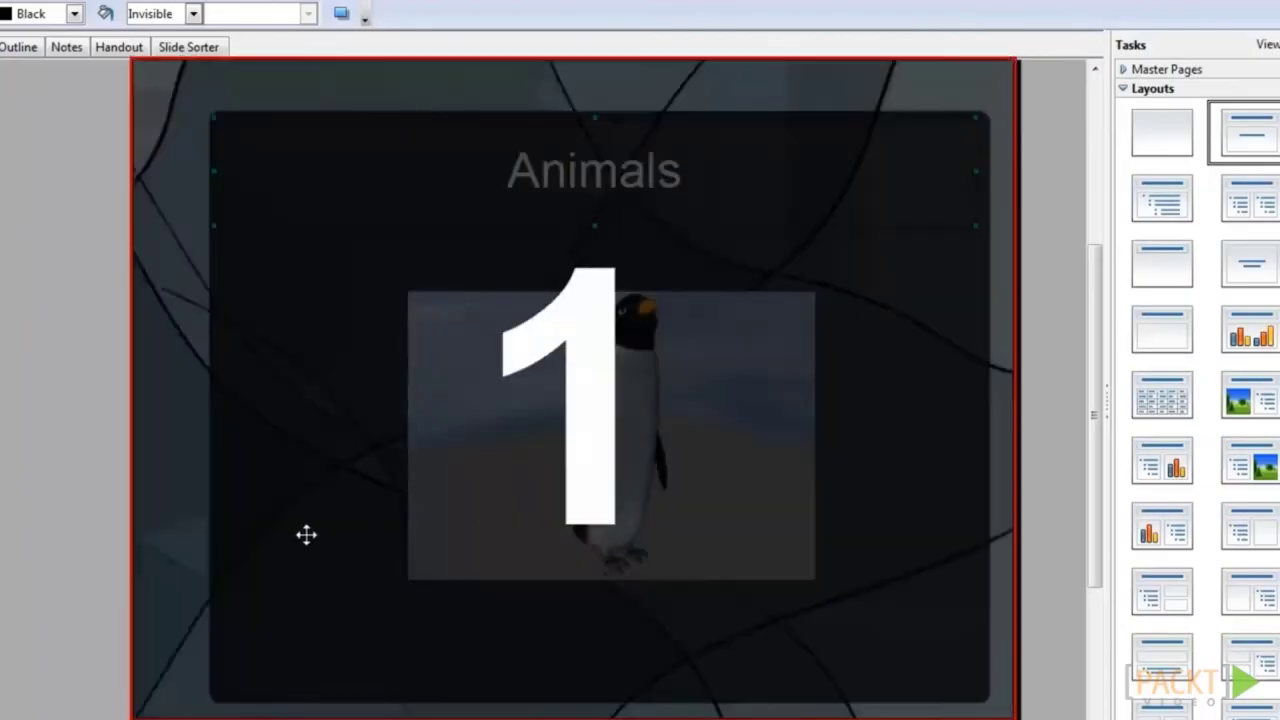
key(Page_Down)
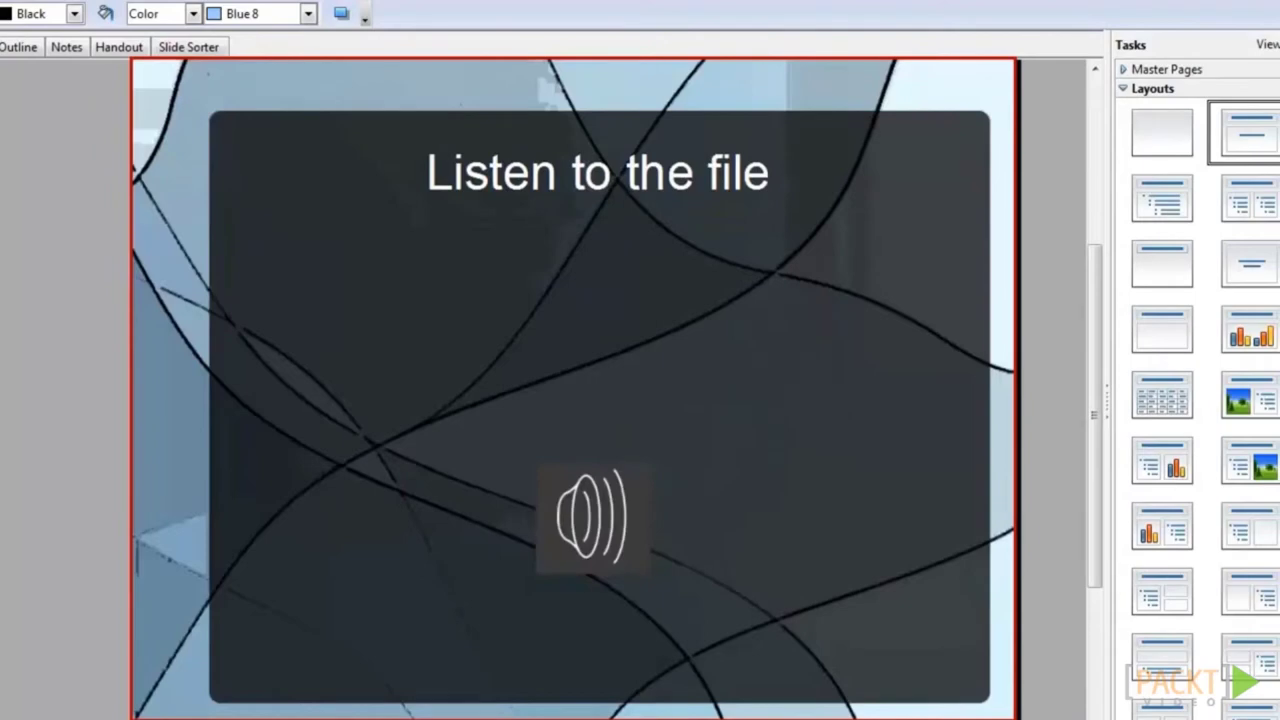
key(Page_Down)
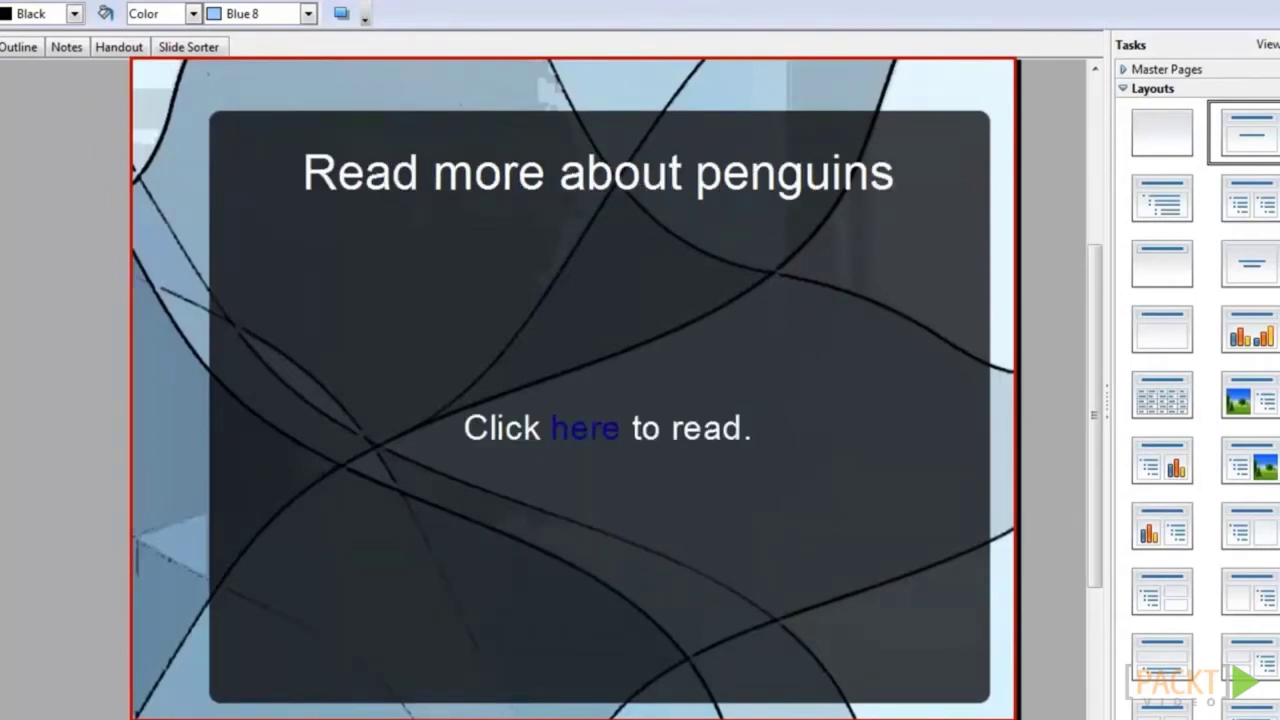
key(Page_Down)
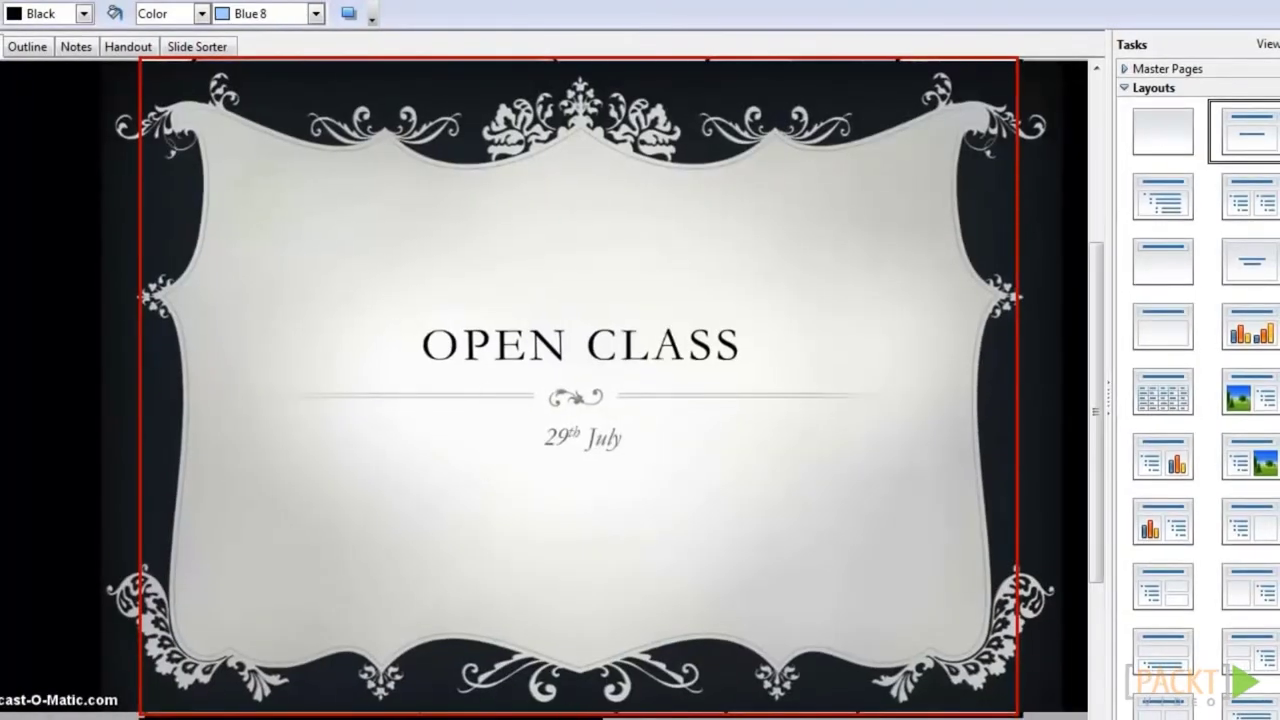
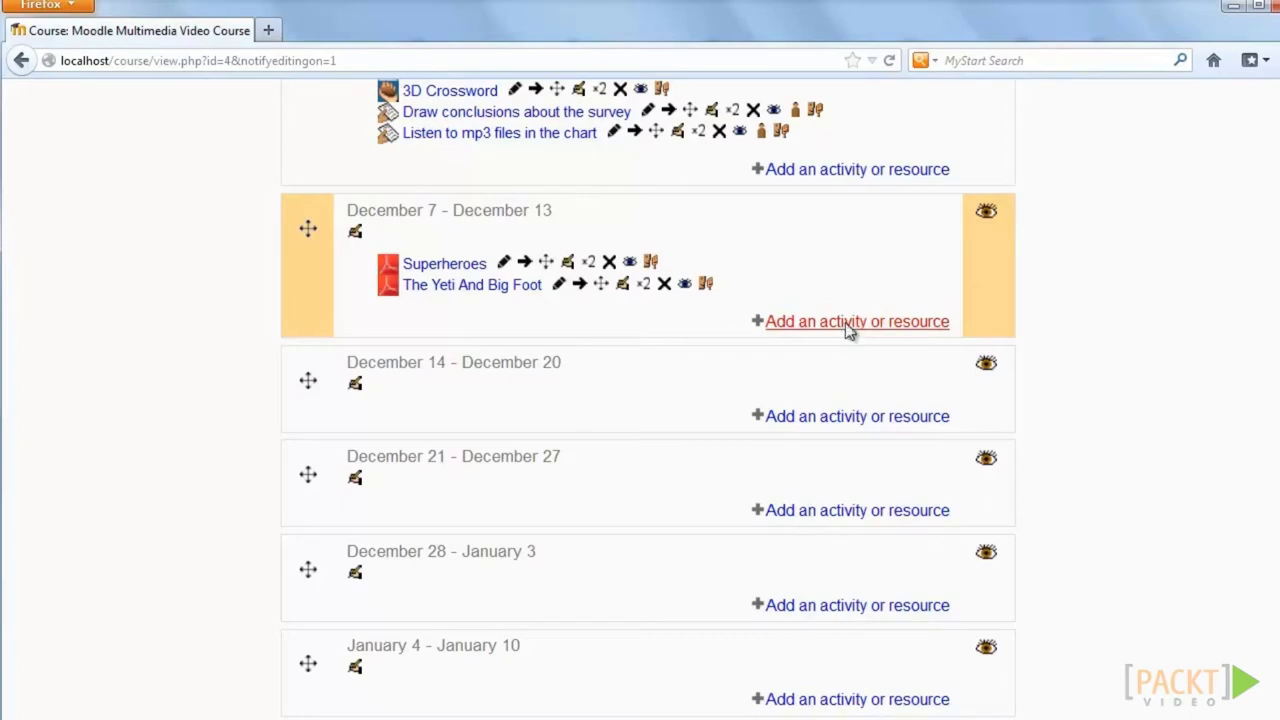
In the Moodle course, add a Page resource to the December 7 - December 13 section.
drag(601, 366, 563, 614)
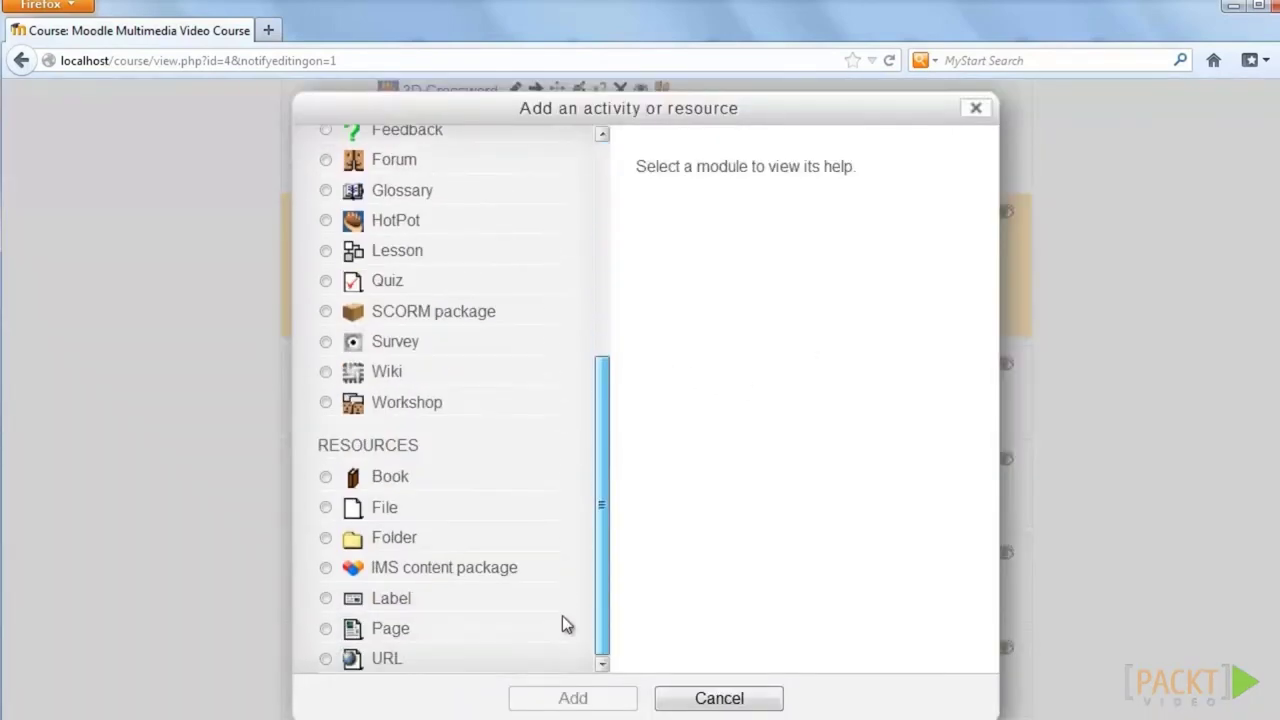
click(394, 630)
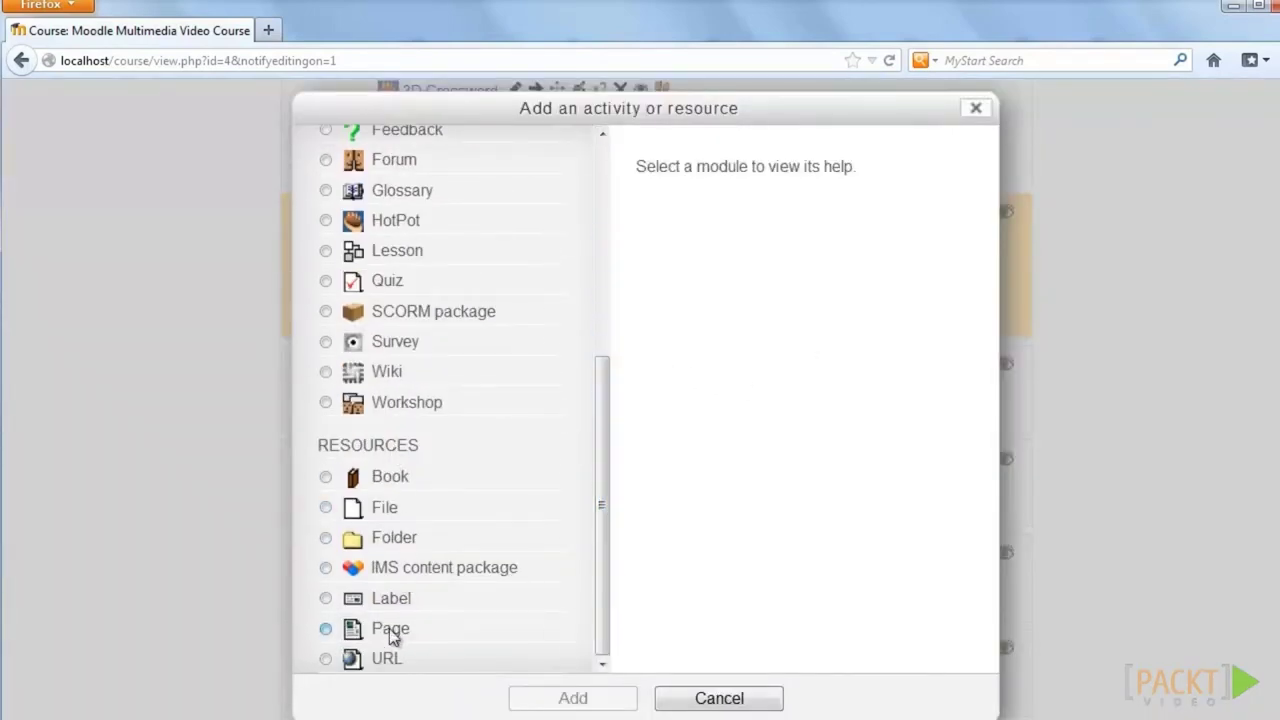
click(603, 710)
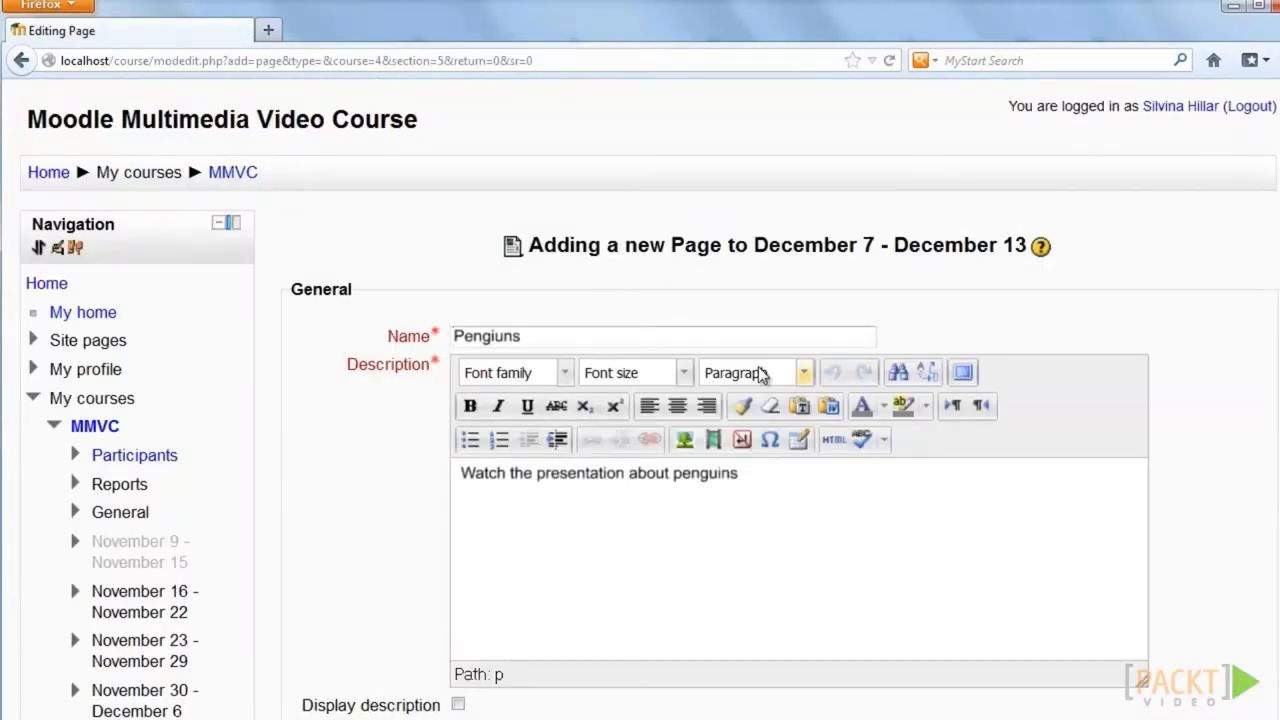
Paste the copied video embed code into the HTML source of the page content and update it.
scroll(634, 460, down, 5)
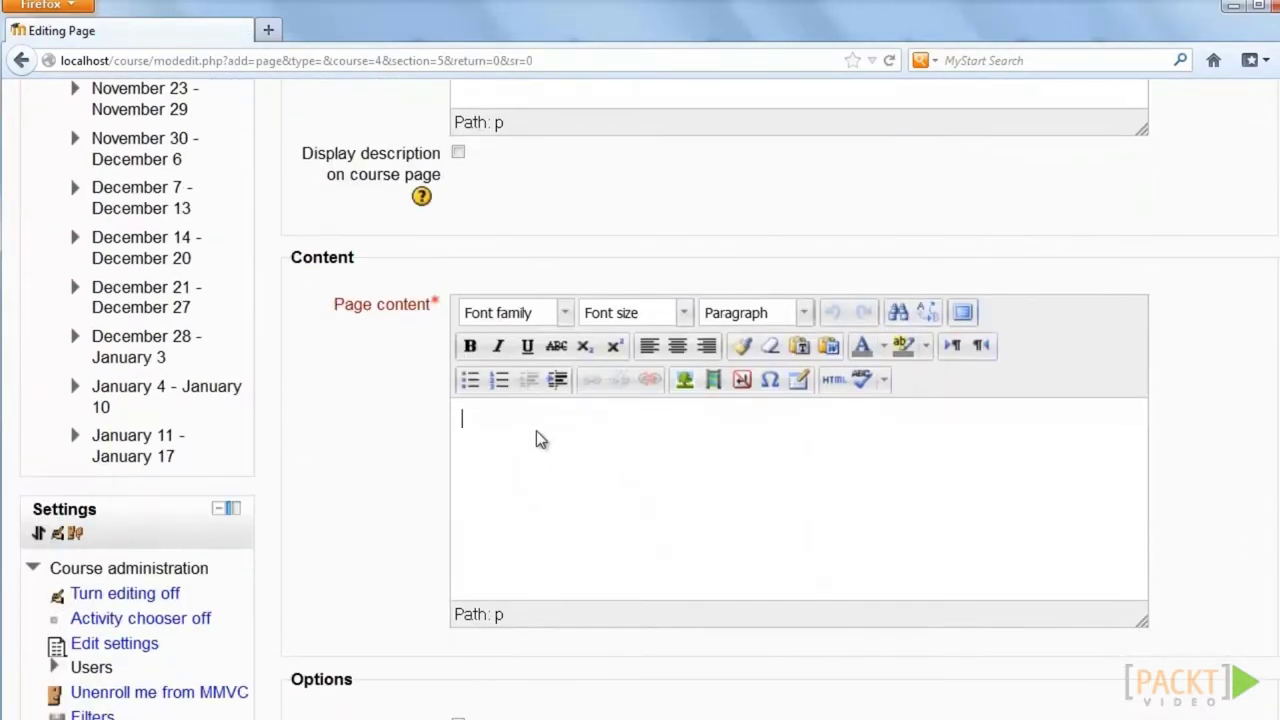
scroll(750, 400, down, 1)
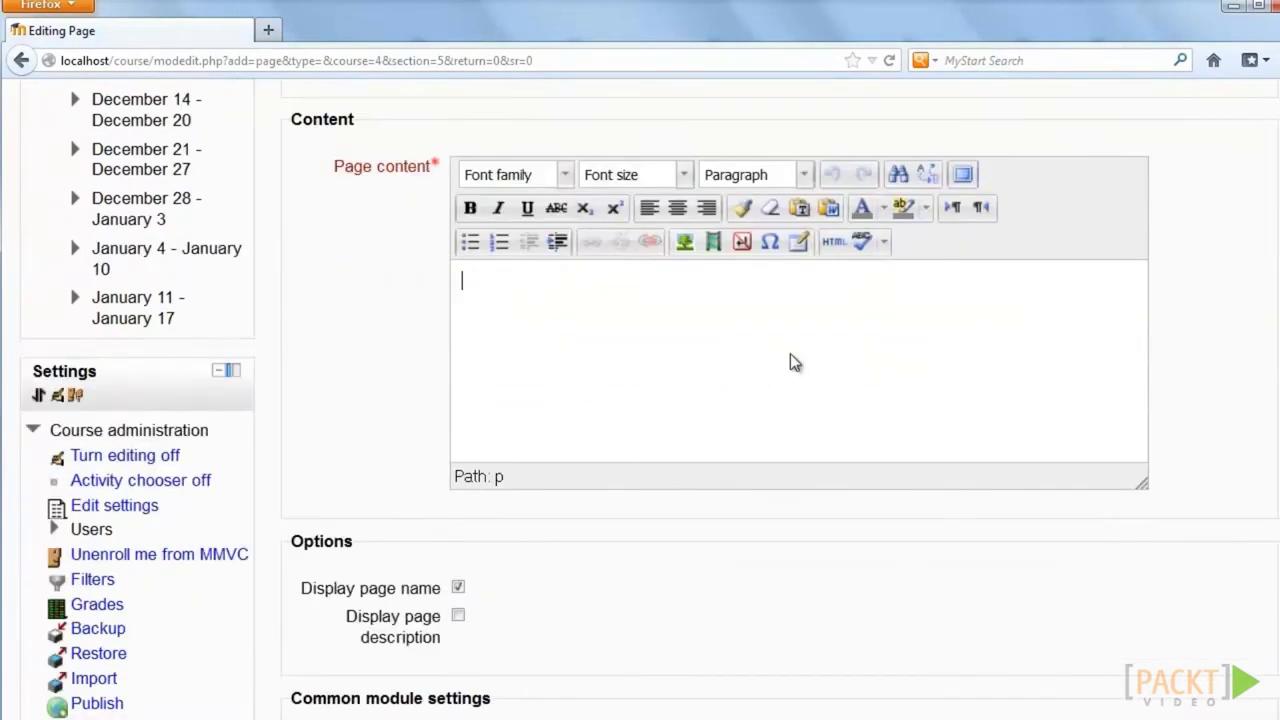
click(834, 243)
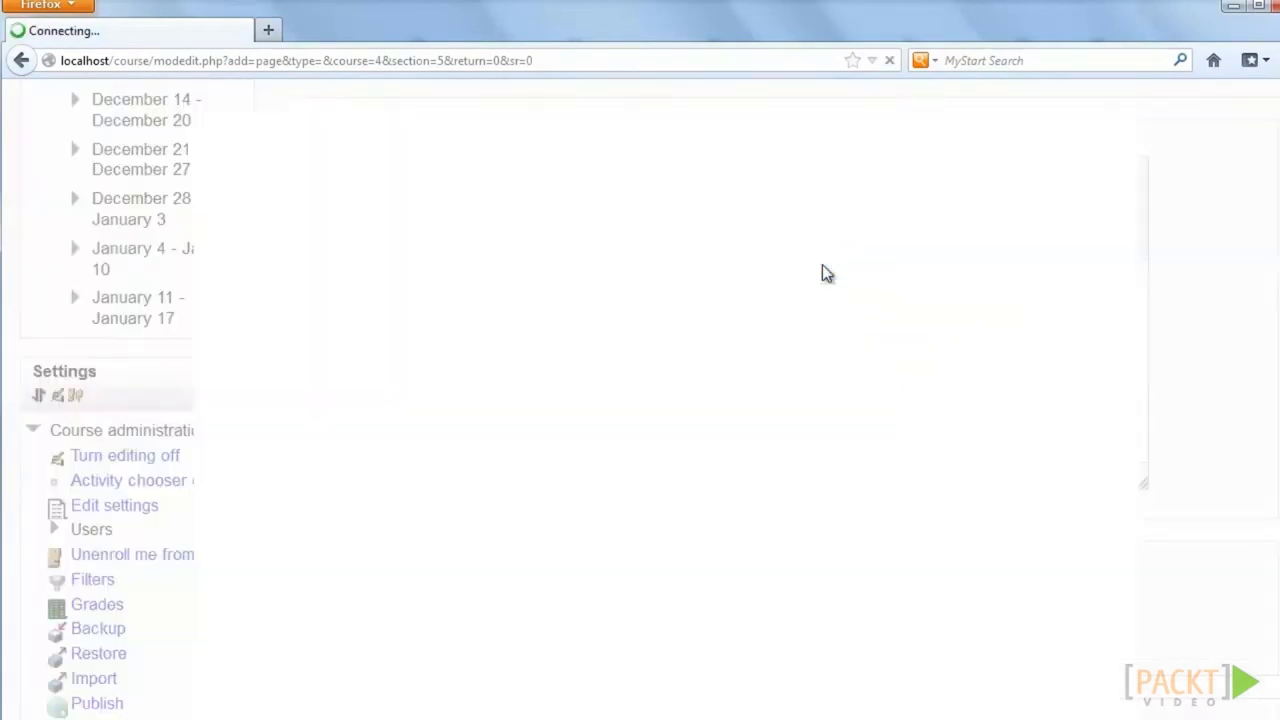
right_click(448, 218)
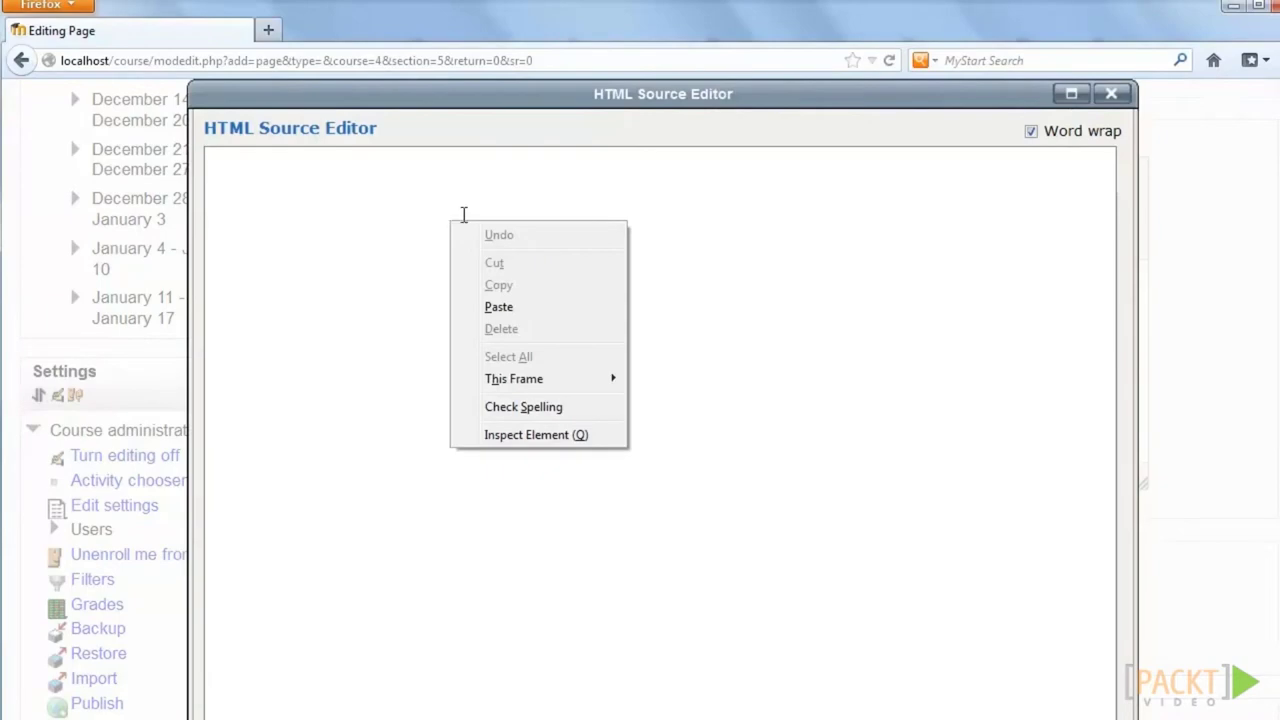
click(582, 314)
scroll(769, 271, down, 3)
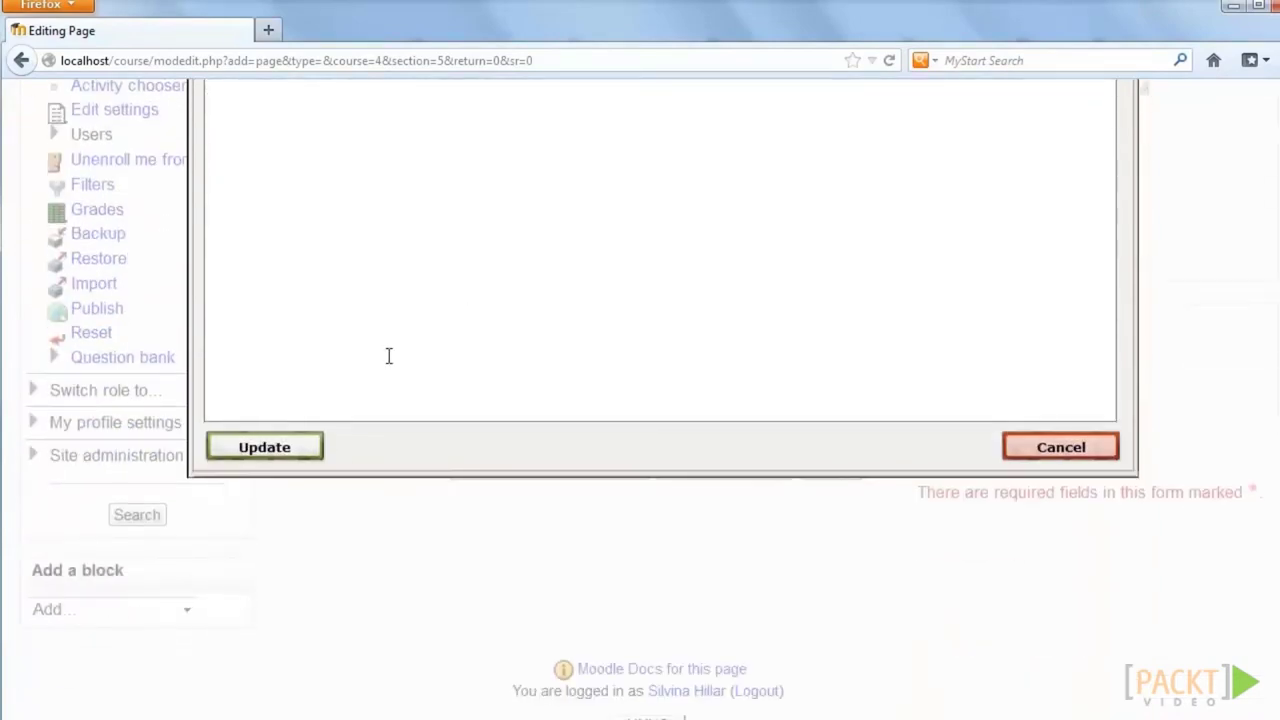
click(309, 449)
Check the embedded Animal video in the page content, and save and display the page.
scroll(700, 278, up, 4)
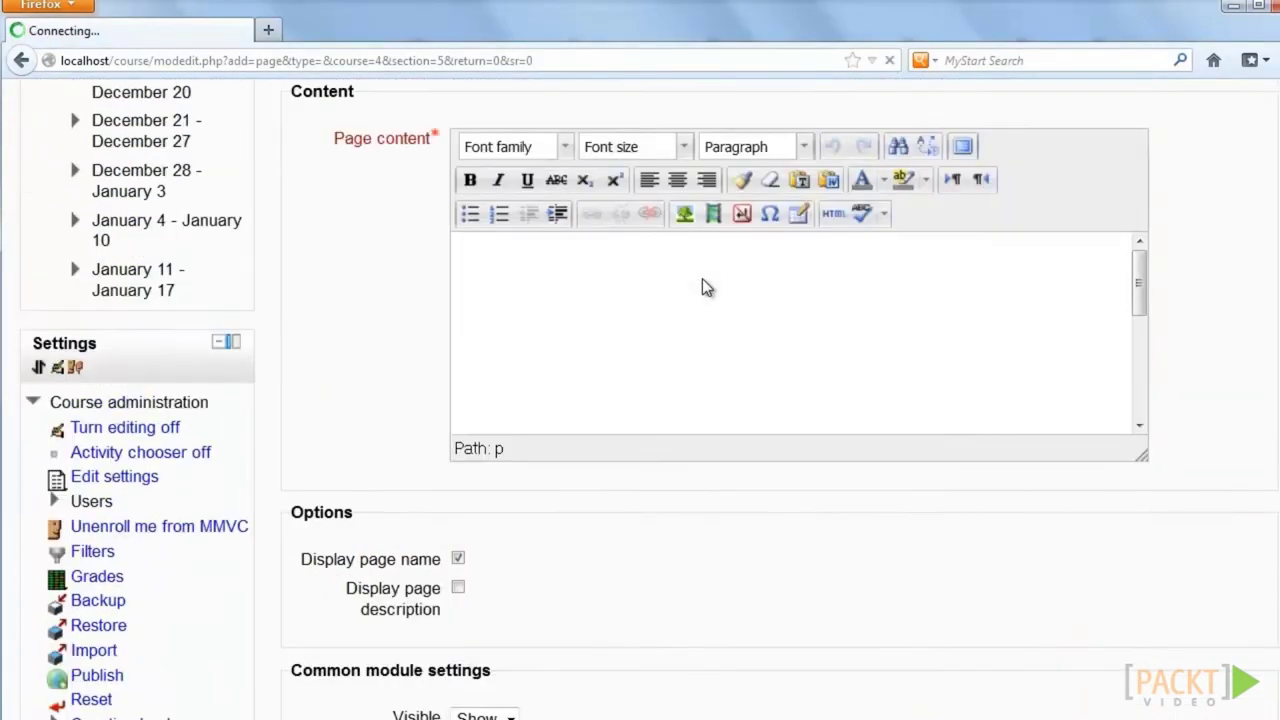
mouse_move(1140, 345)
mouse_down()
mouse_move(1138, 406)
mouse_move(1136, 340)
mouse_up()
scroll(894, 537, down, 5)
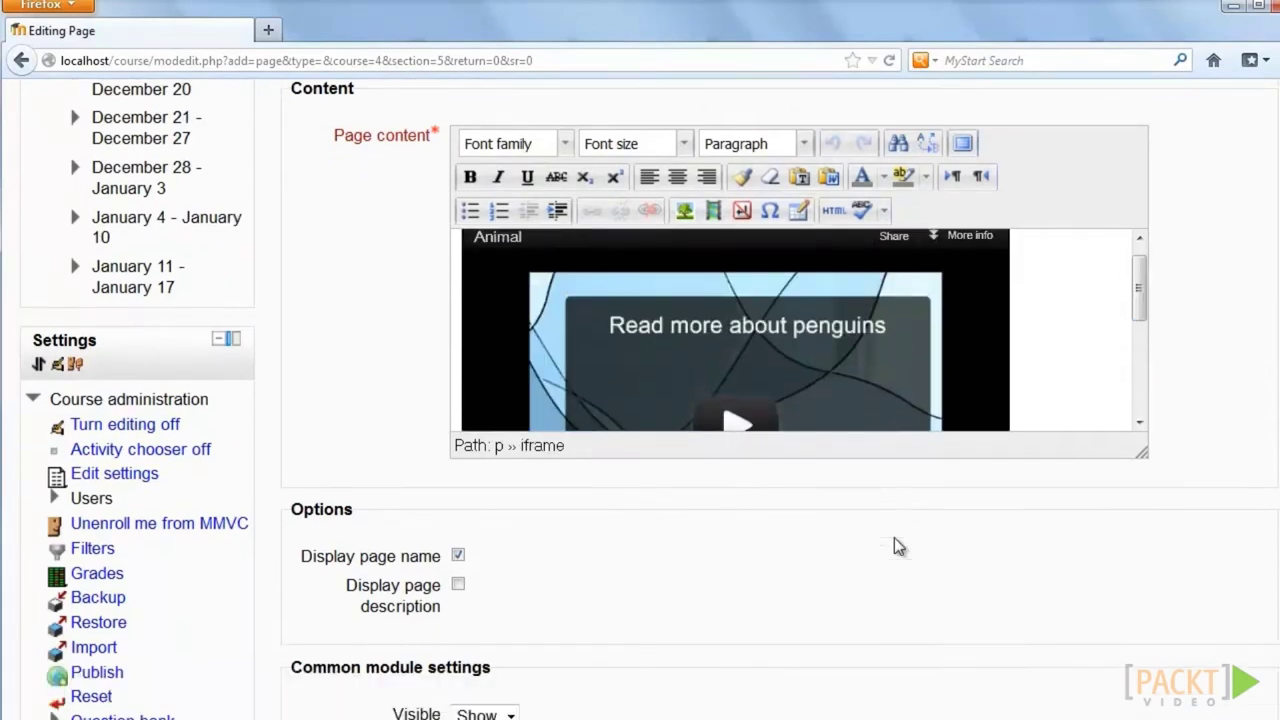
click(718, 606)
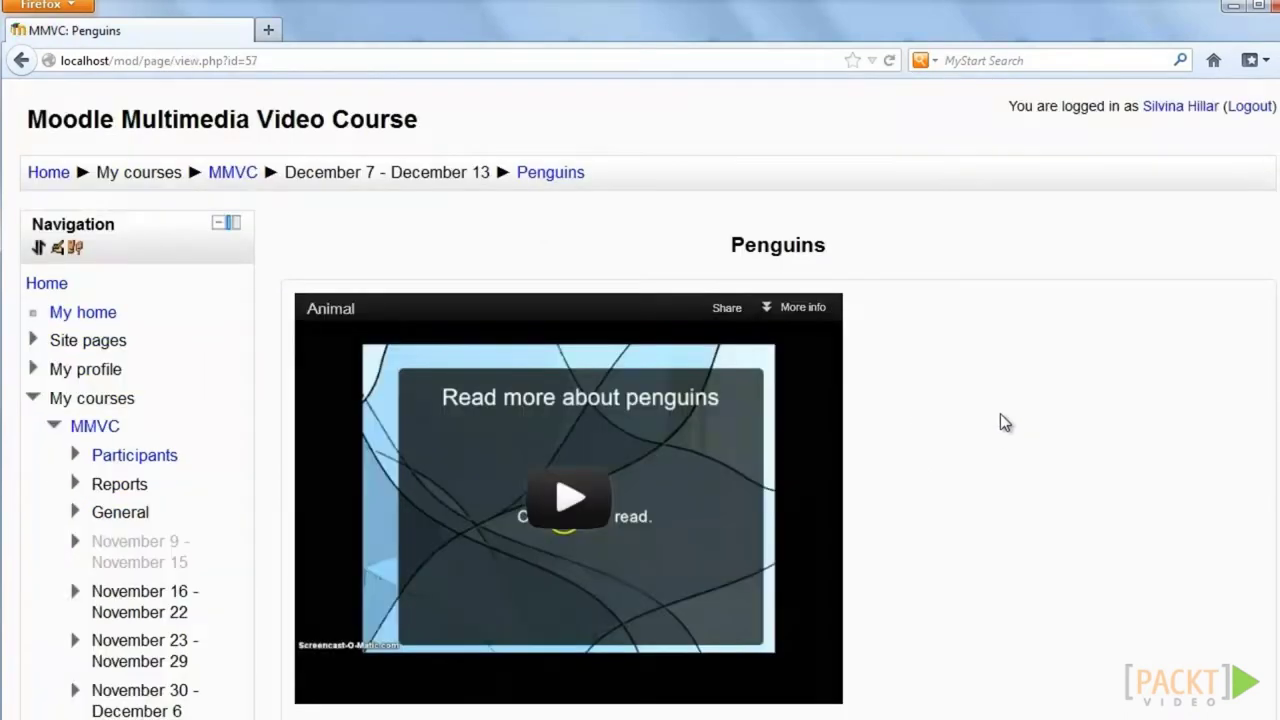
Look over the Penguins page, start the embedded Animal video and pause it.
scroll(1000, 413, down, 3)
scroll(1000, 414, down, 6)
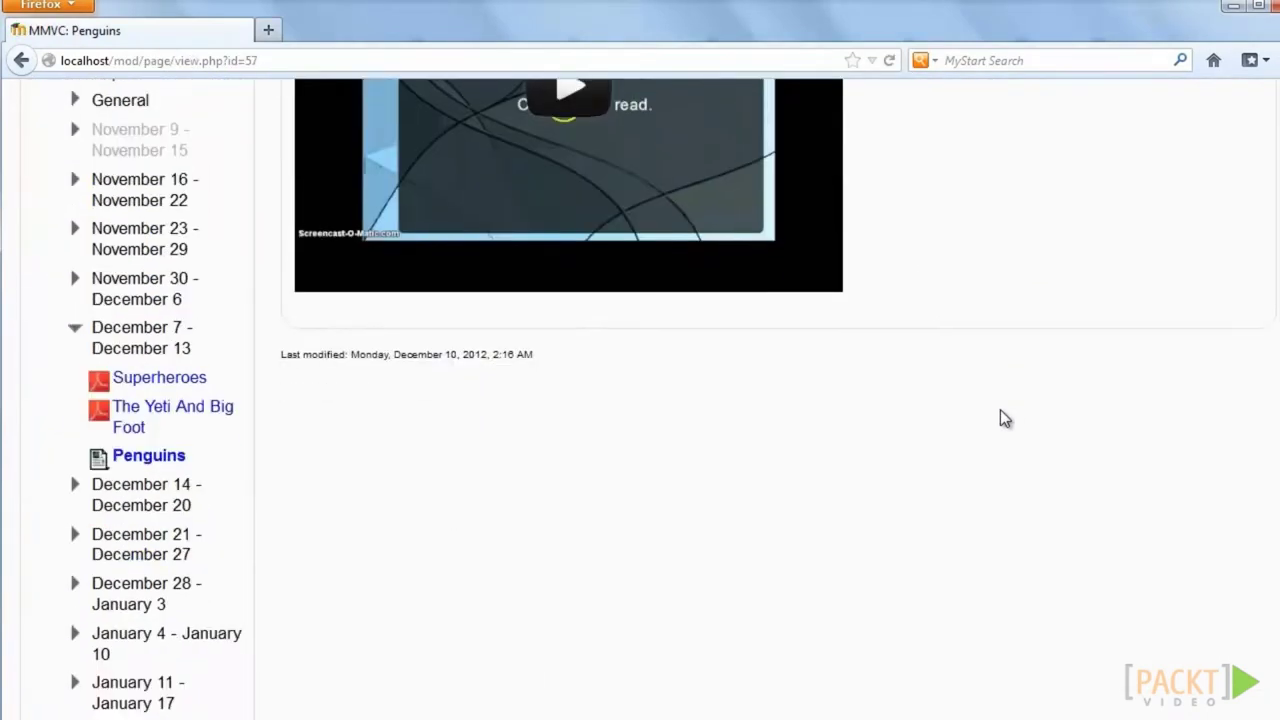
scroll(1000, 409, up, 9)
scroll(1065, 462, down, 3)
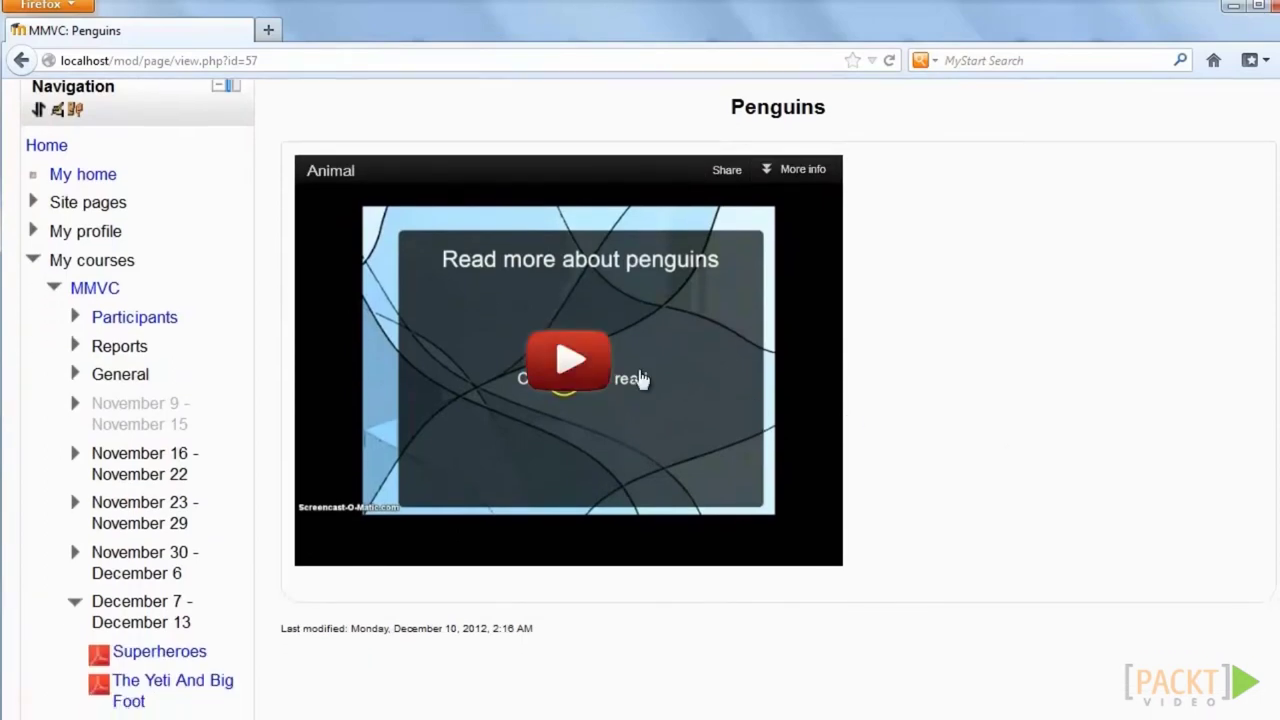
click(588, 365)
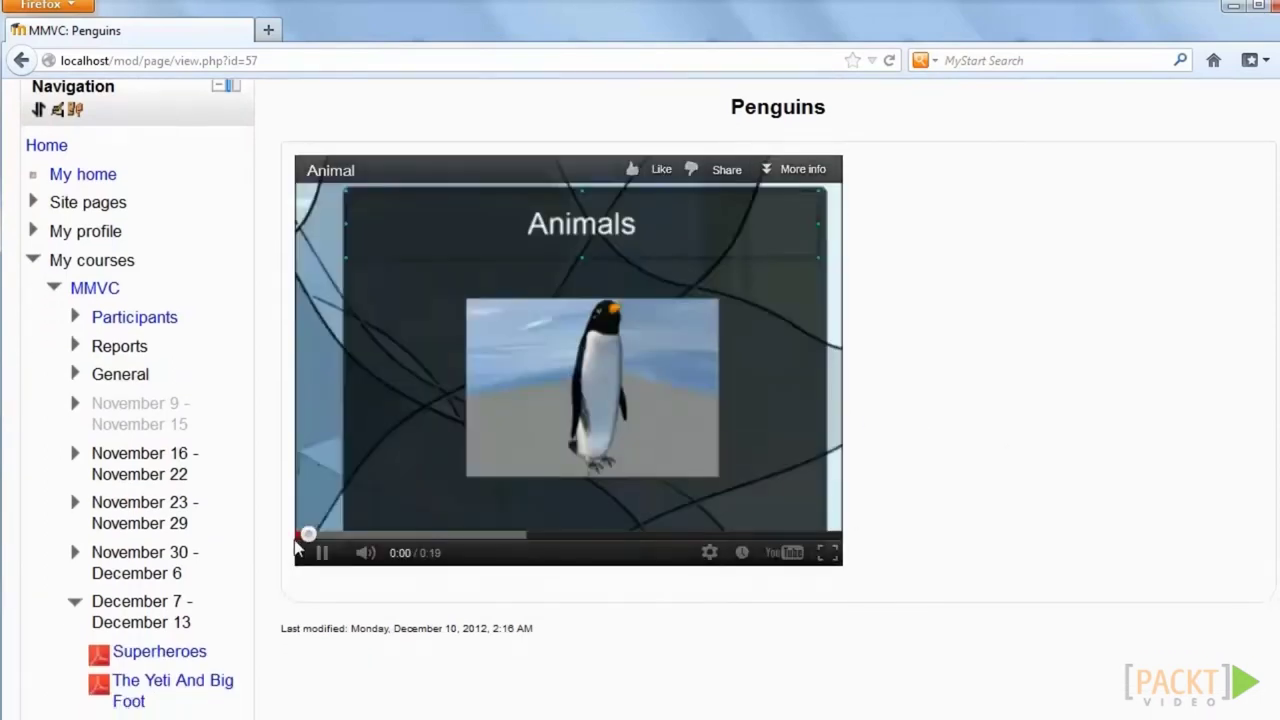
click(320, 554)
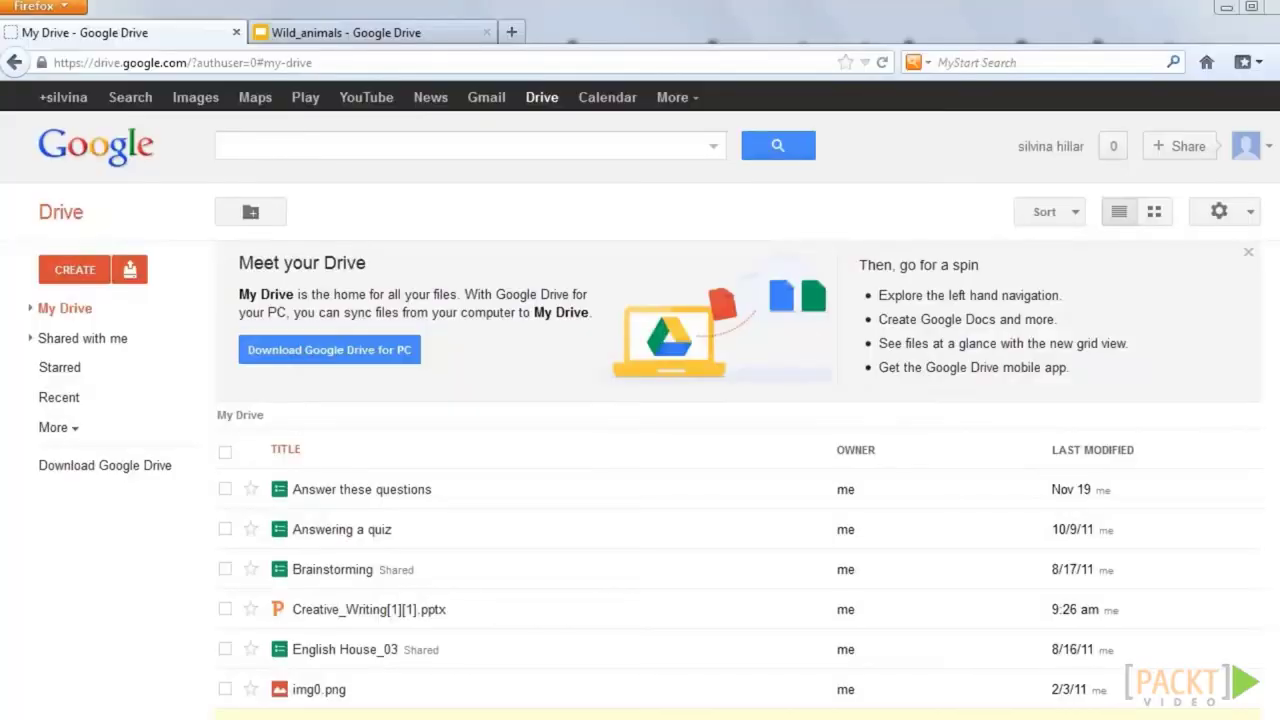
In Google Drive, create a new presentation with the Steps theme.
click(73, 272)
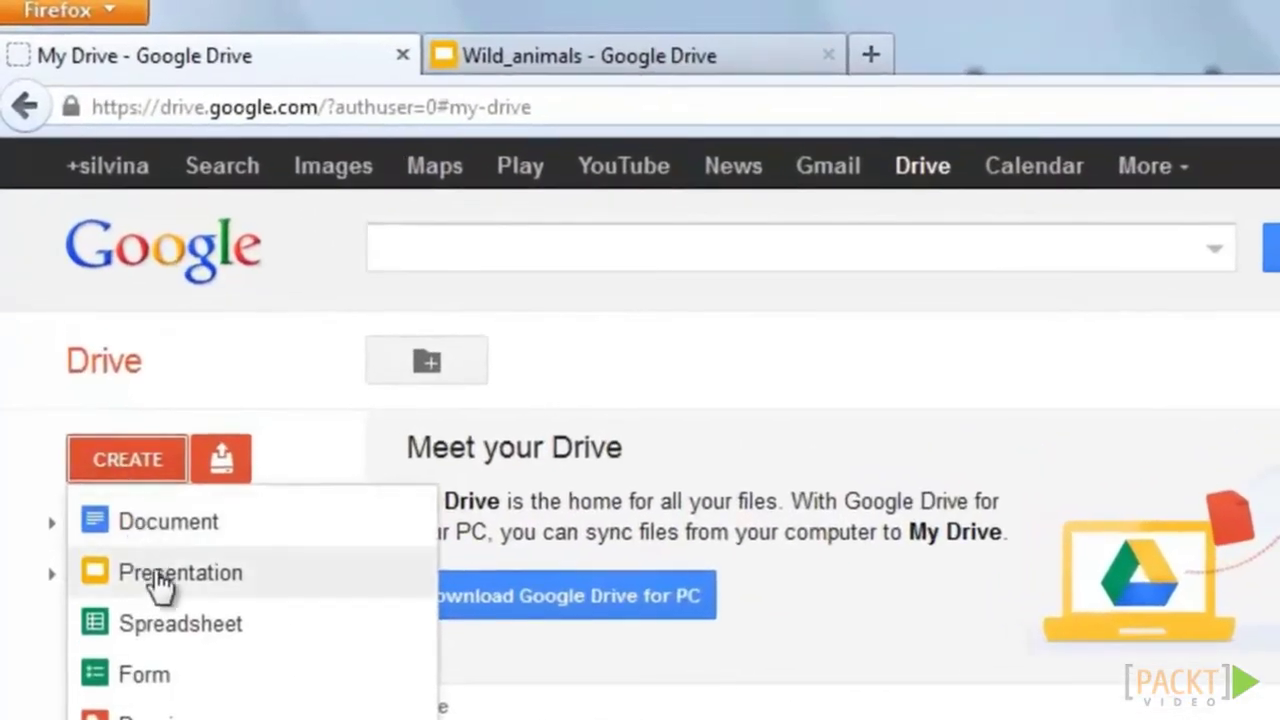
click(160, 576)
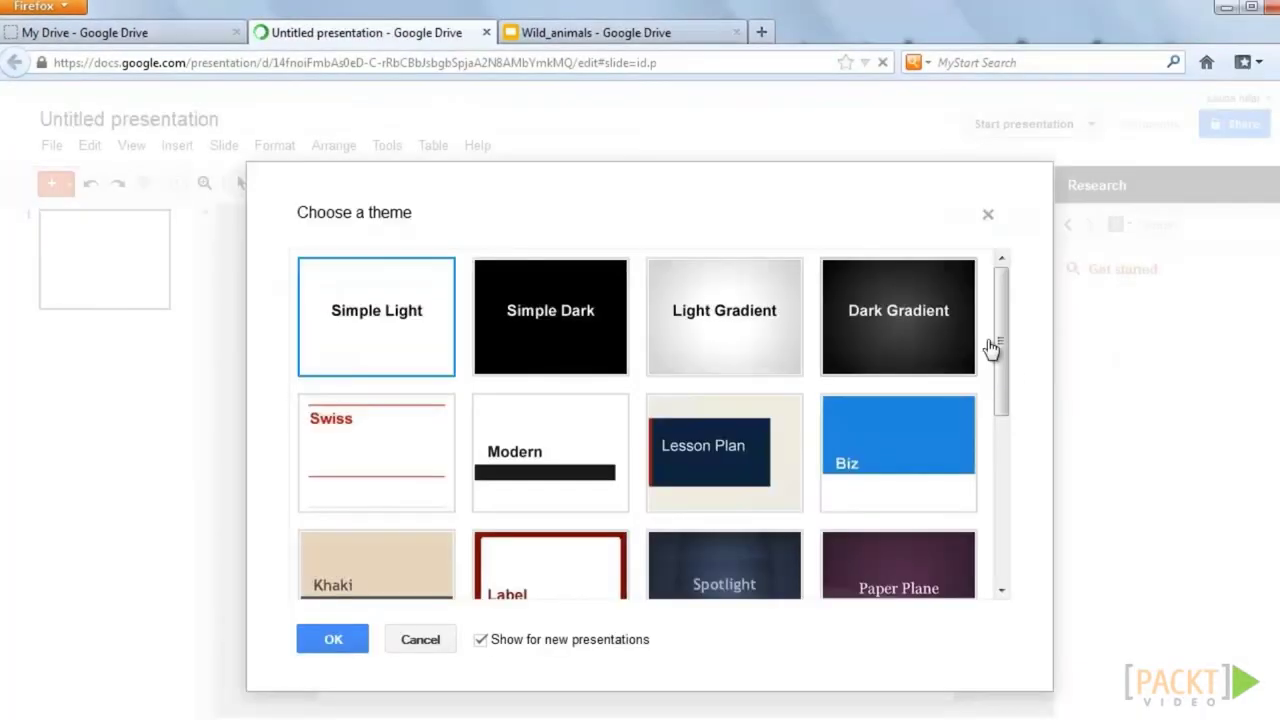
drag(1000, 347, 1003, 551)
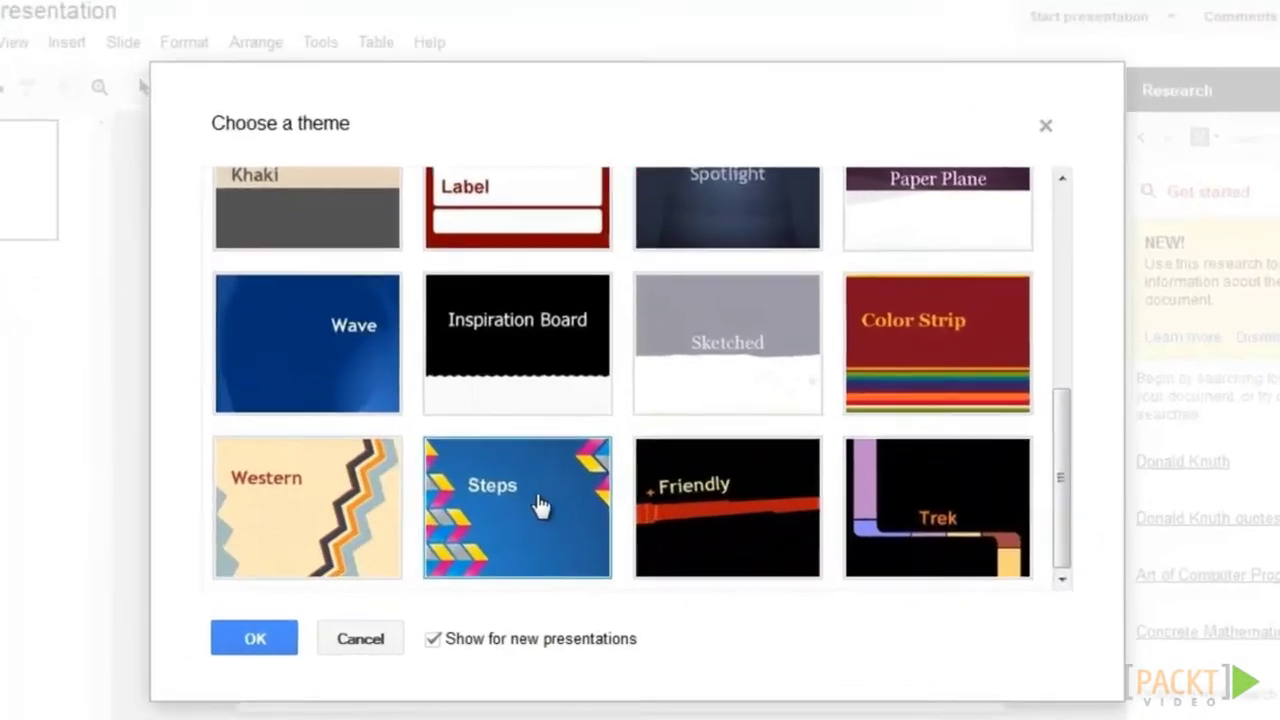
click(516, 546)
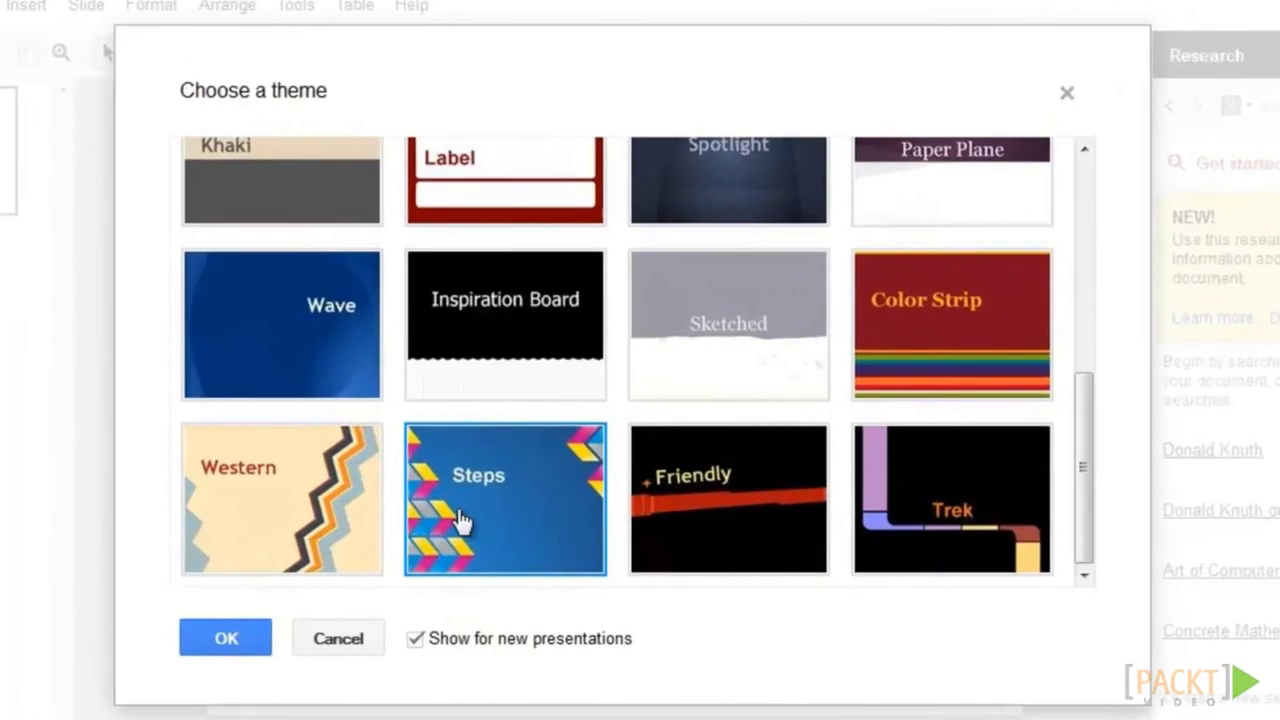
click(238, 633)
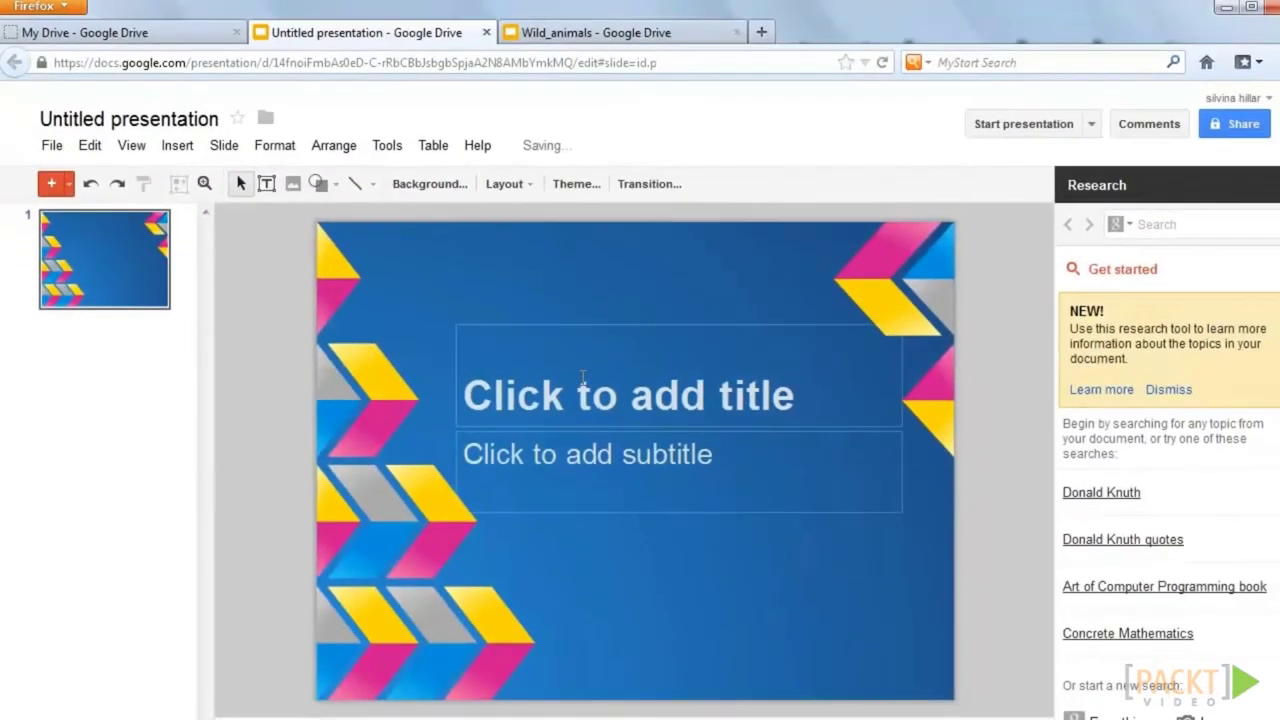
Title the first slide "Collaborative Presentation" and give it the subtitle "Favourite wild animals".
click(545, 325)
text(Co)
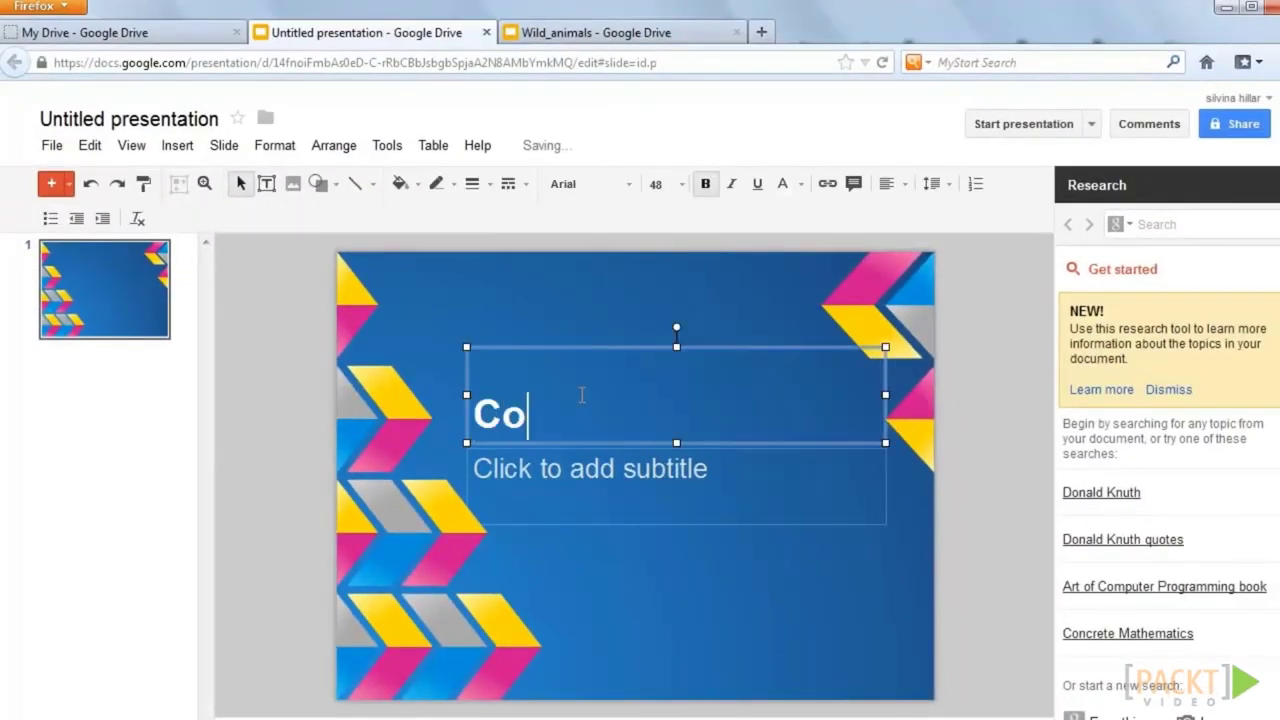
text(llaborative Presentation)
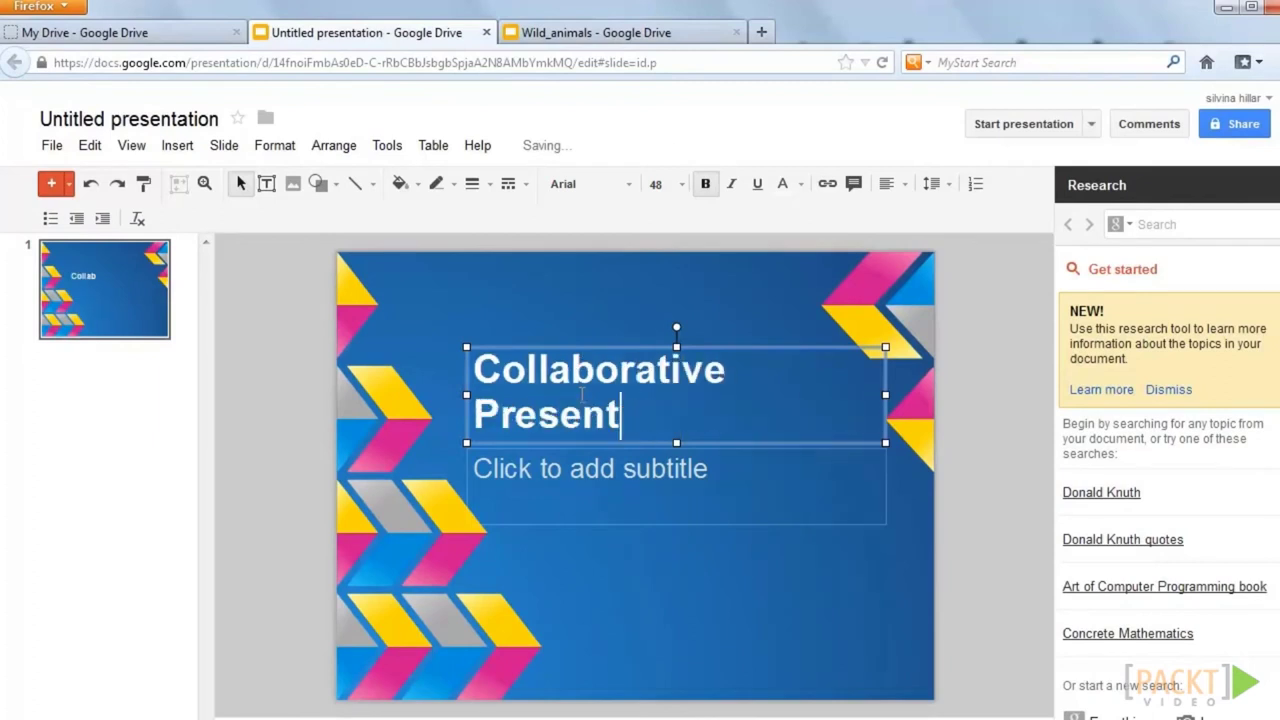
click(645, 484)
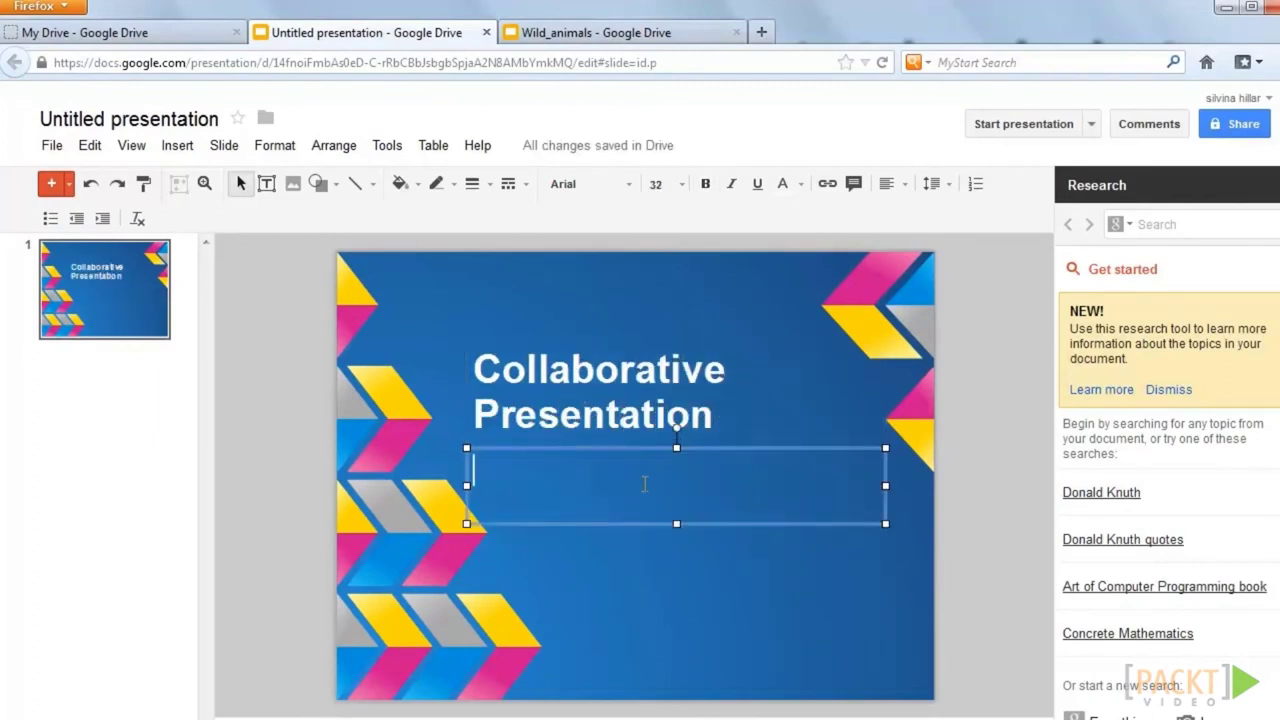
text(Favourite )
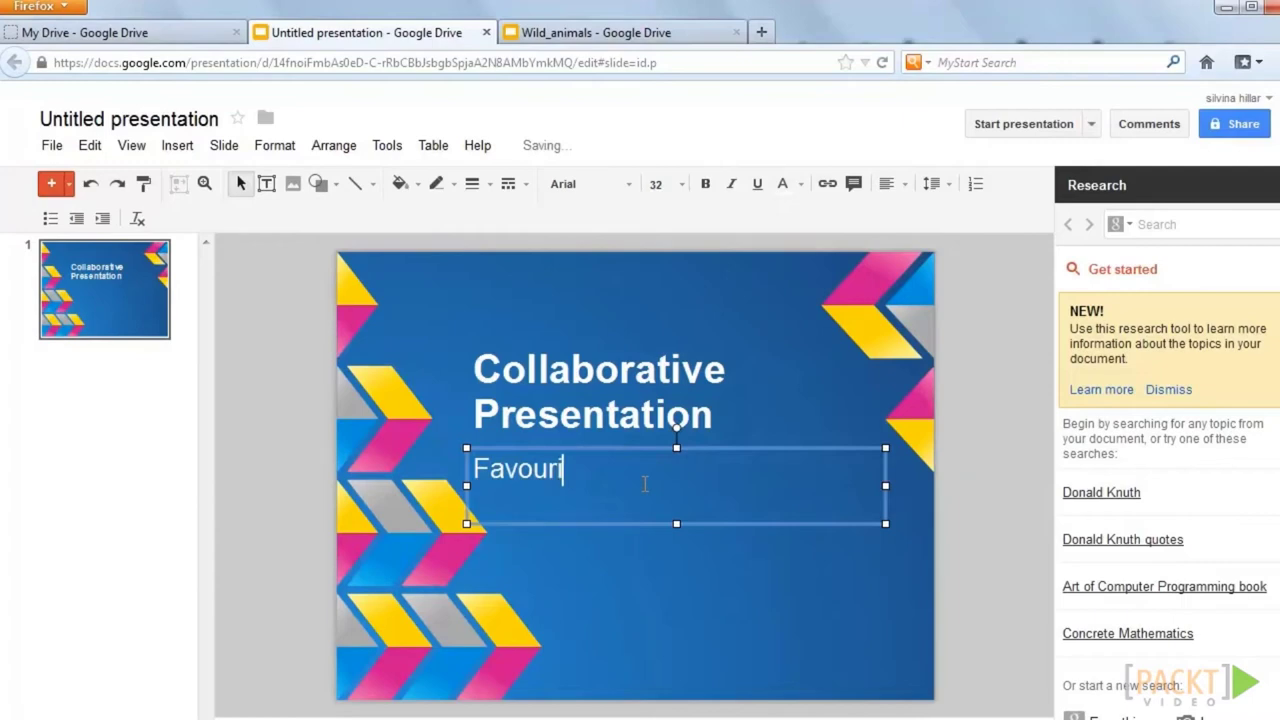
text(wild animals)
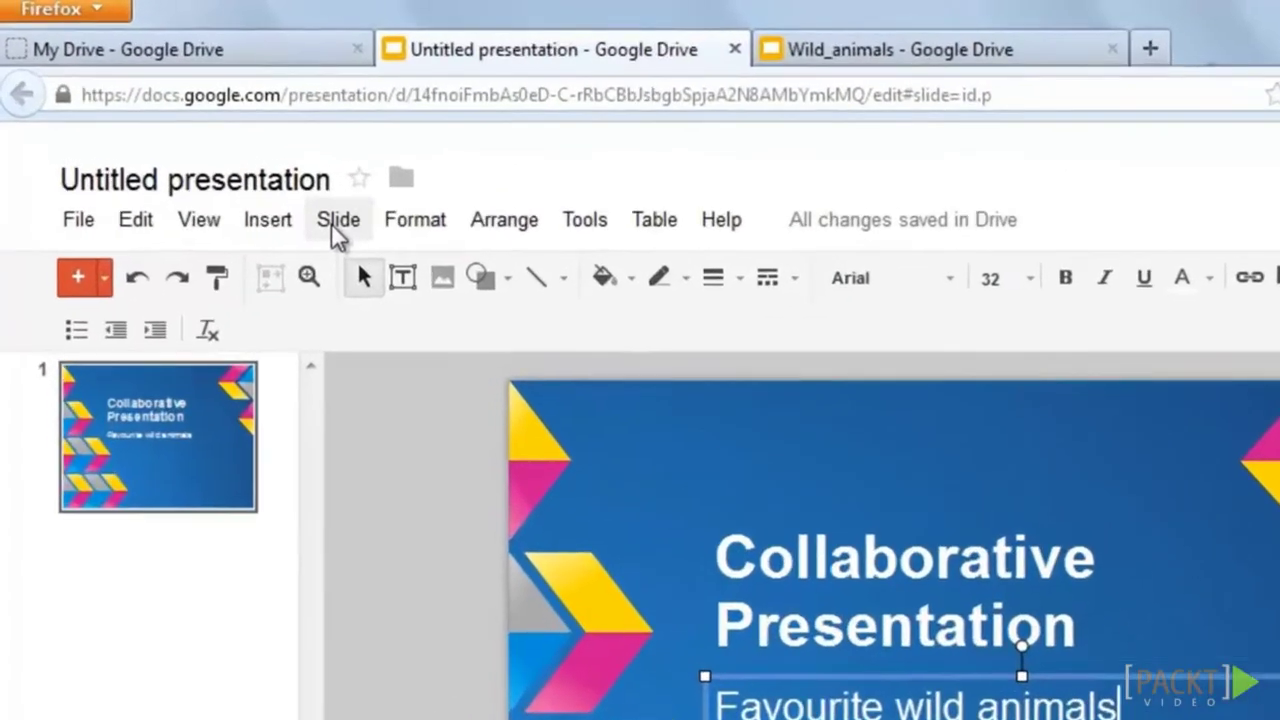
Switch to the Wild_animals presentation and view its title slide and second slide.
click(857, 58)
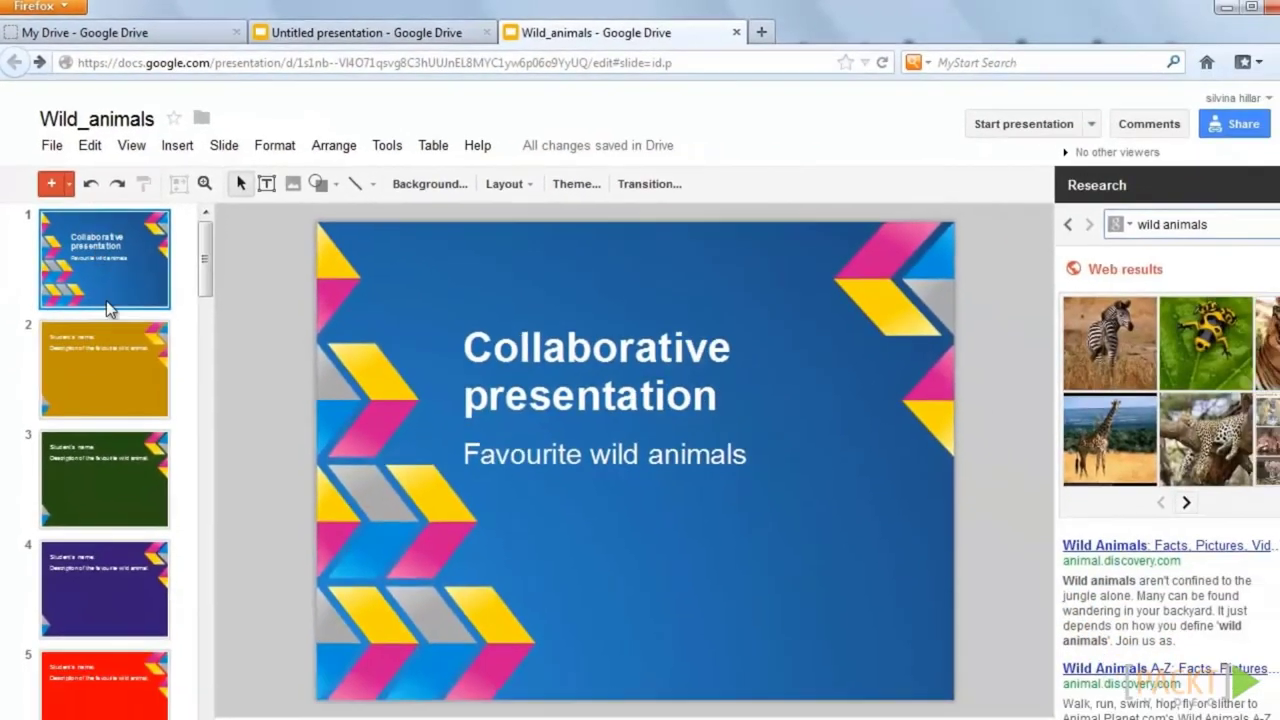
click(104, 359)
click(62, 276)
click(88, 350)
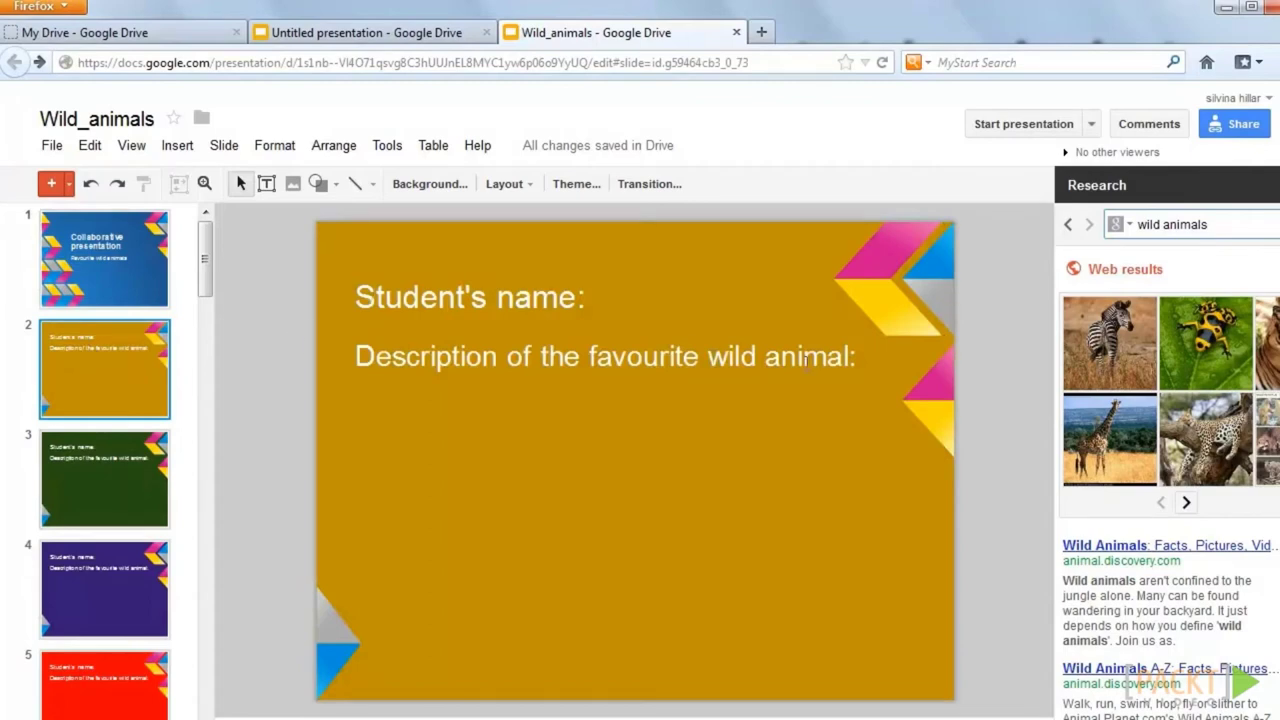
Change the background color of the third slide to cyan.
click(113, 480)
click(458, 186)
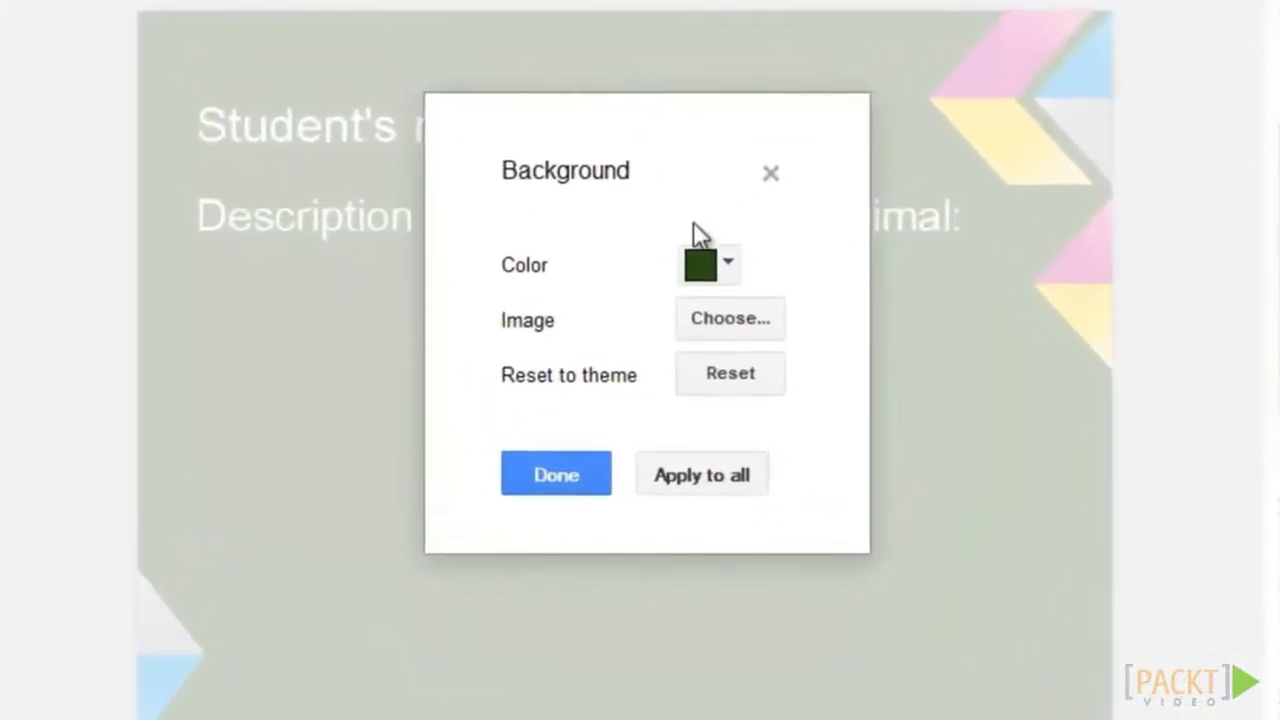
click(726, 266)
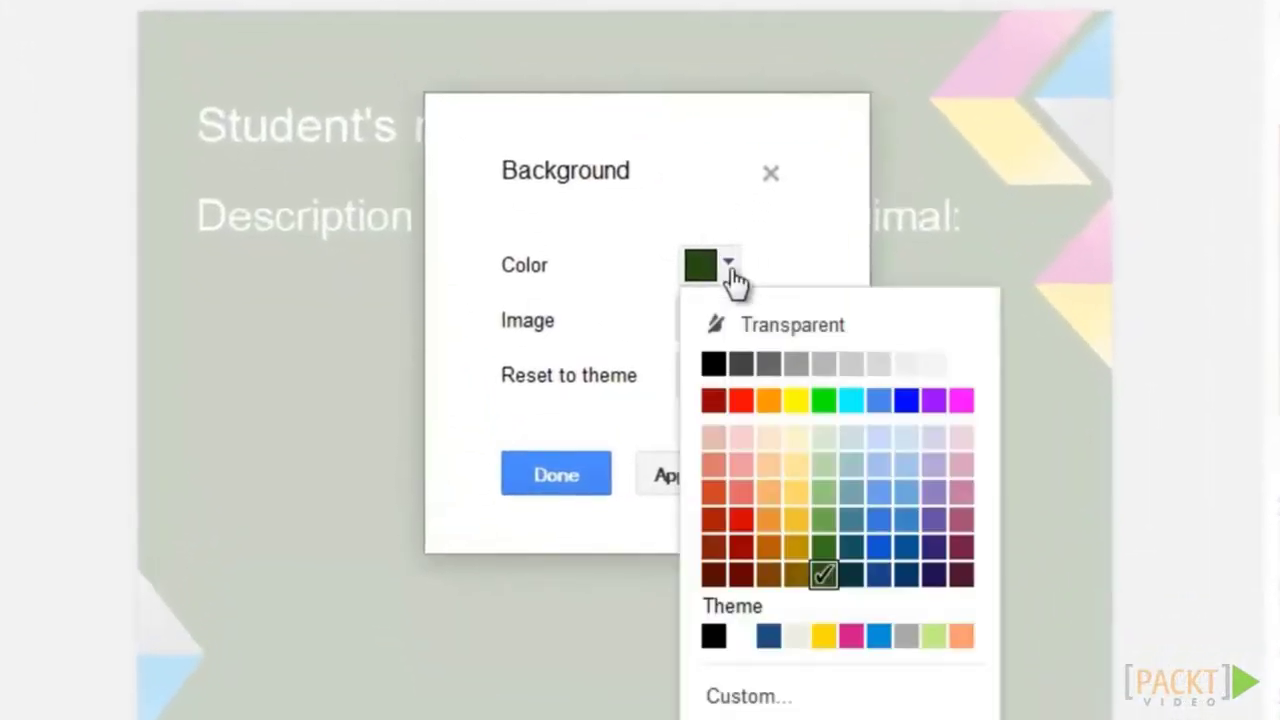
click(851, 401)
click(556, 475)
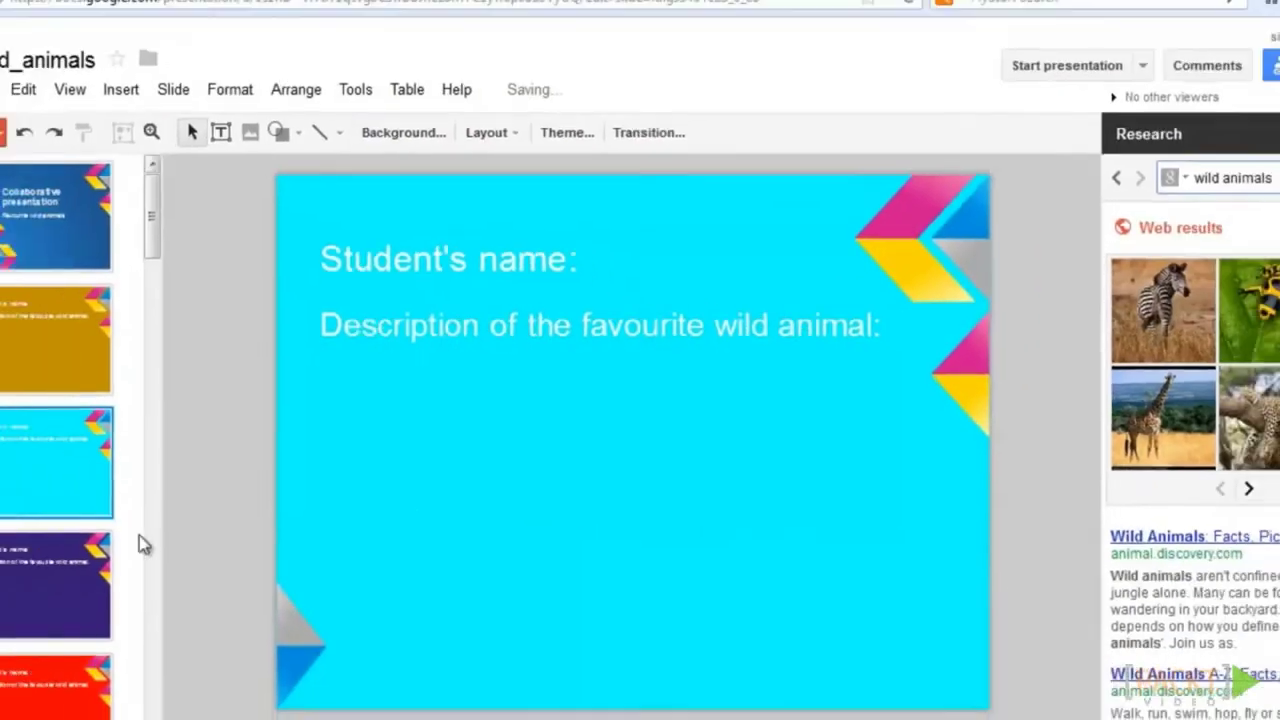
Open the sharing settings of the Wild_animals presentation and save its visibility as Anyone with the link, Can edit.
click(95, 596)
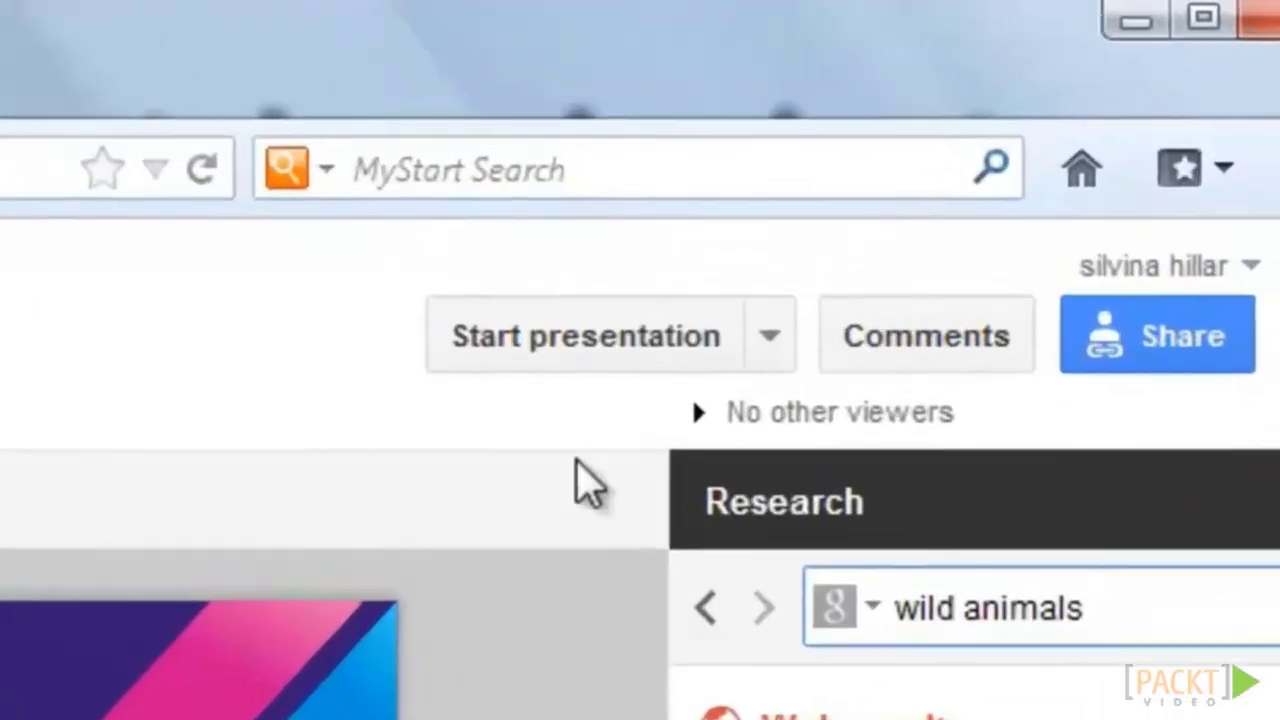
click(1215, 350)
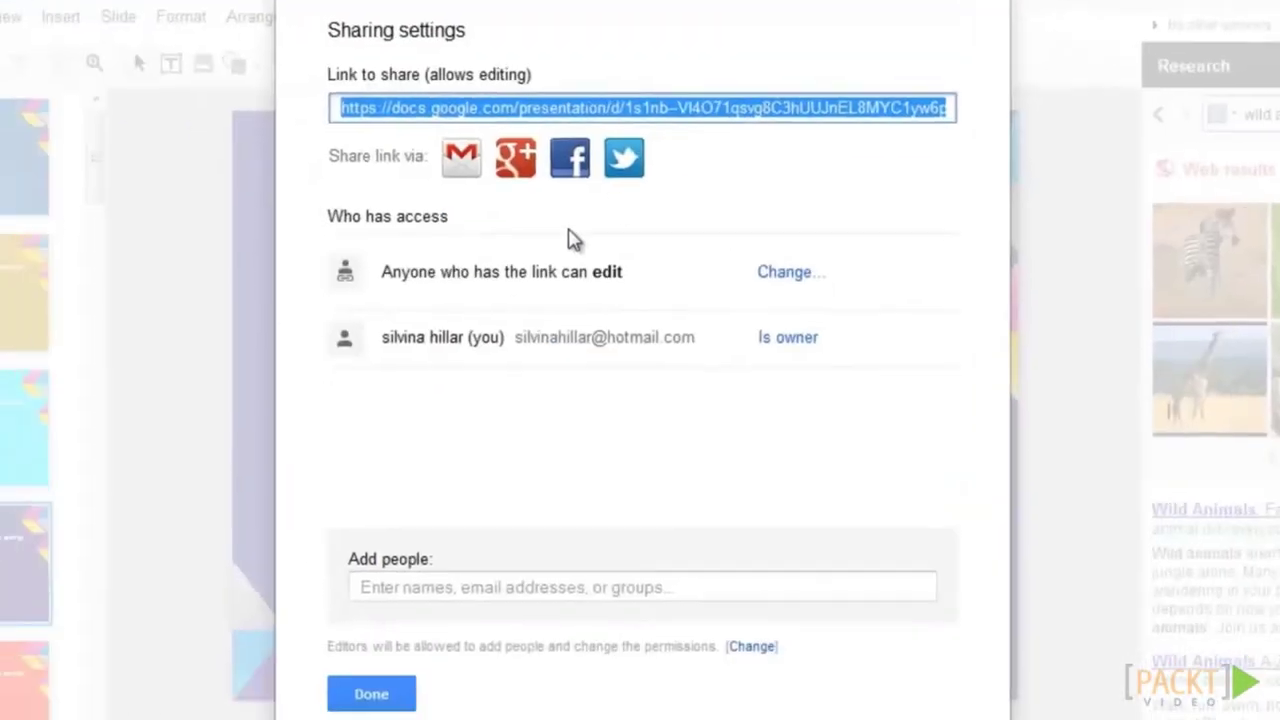
click(790, 273)
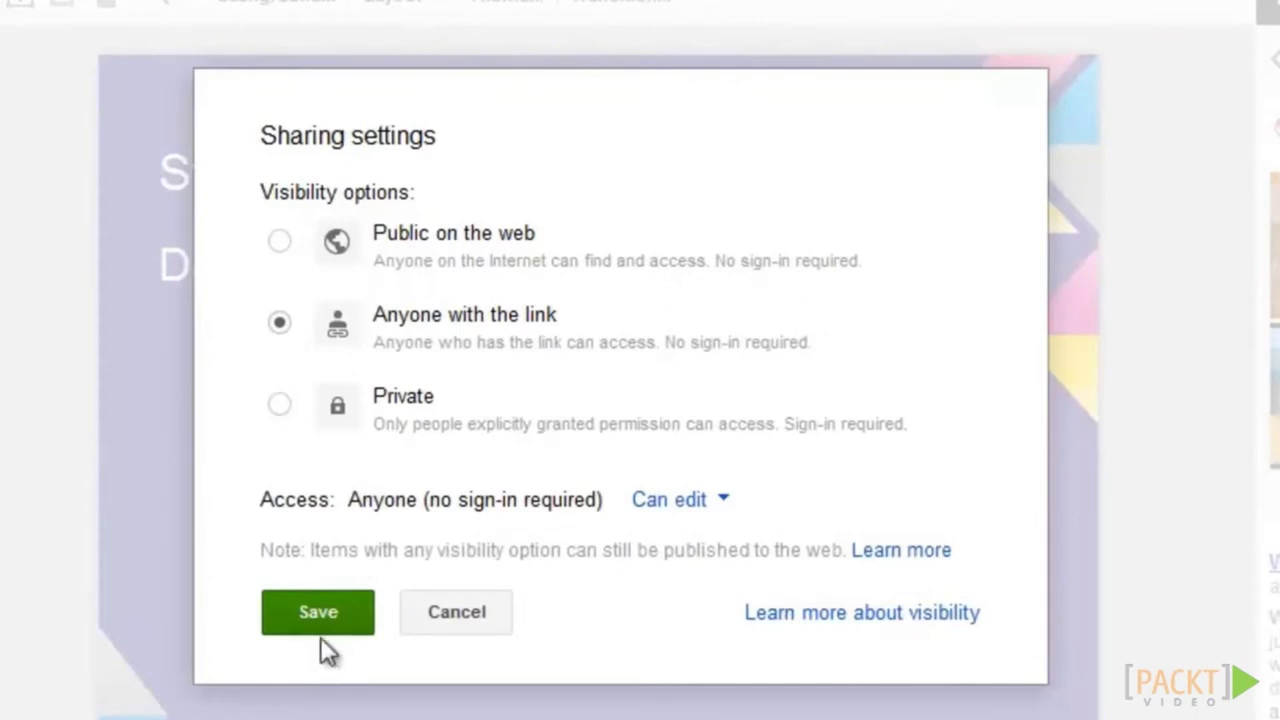
click(330, 625)
Copy the presentation's share link and close the sharing settings.
right_click(712, 150)
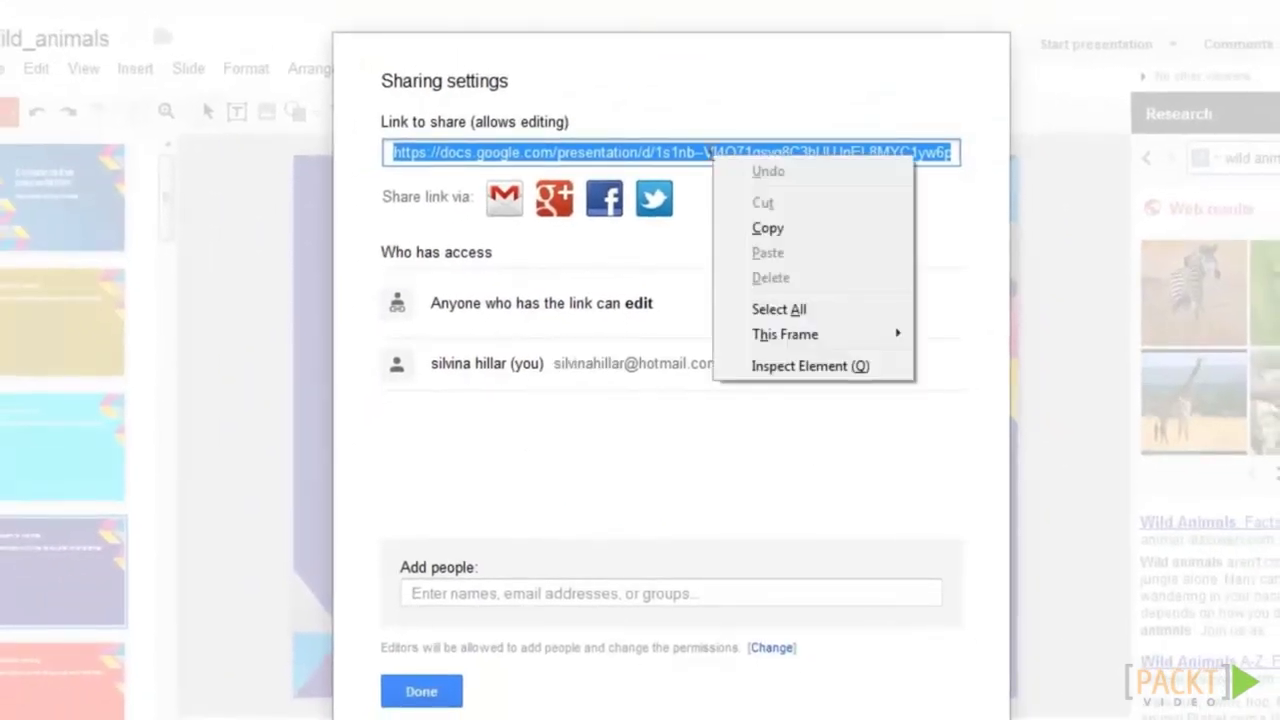
click(755, 230)
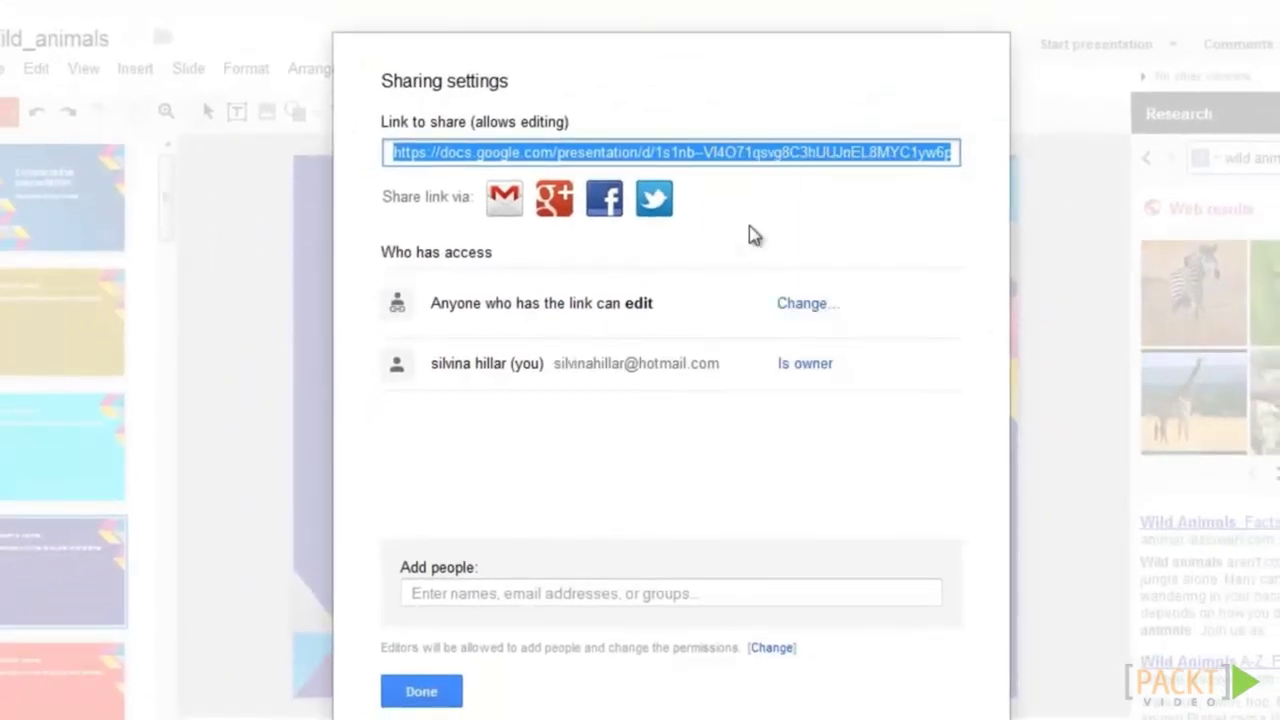
click(424, 694)
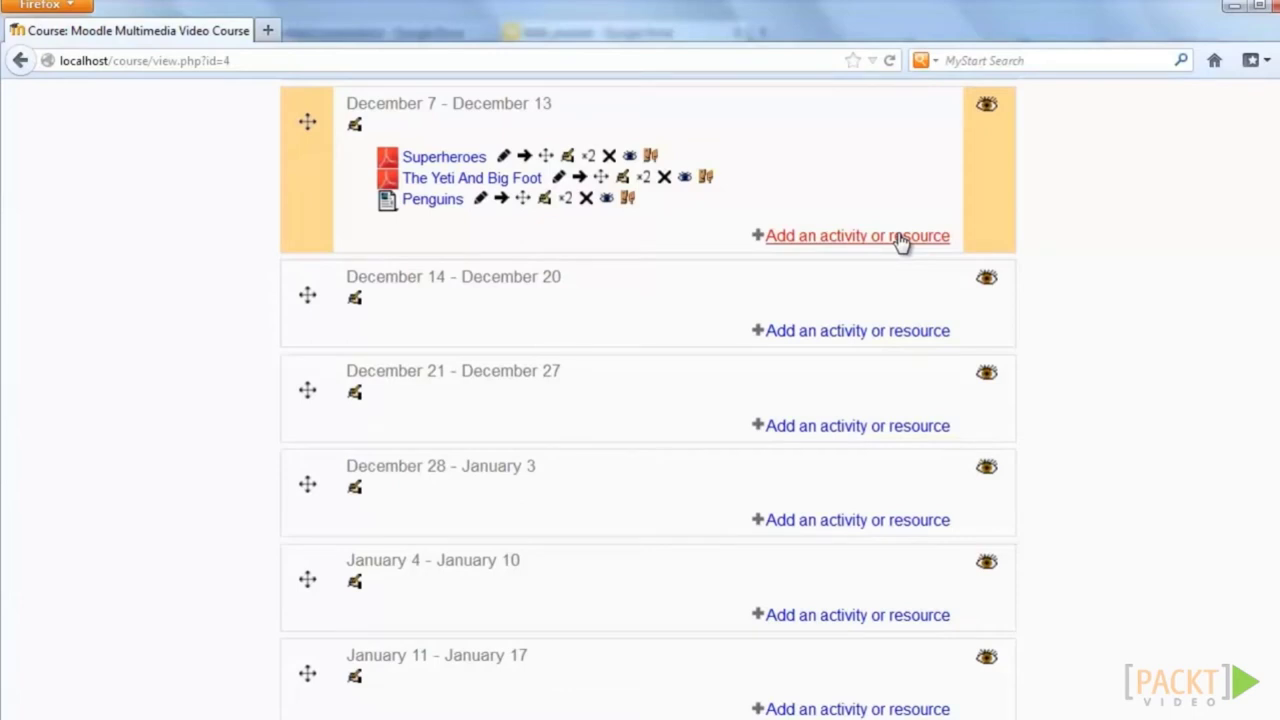
Switch to the Moodle course and add a URL resource to the December 7 - December 13 section.
click(900, 237)
scroll(609, 500, down, 7)
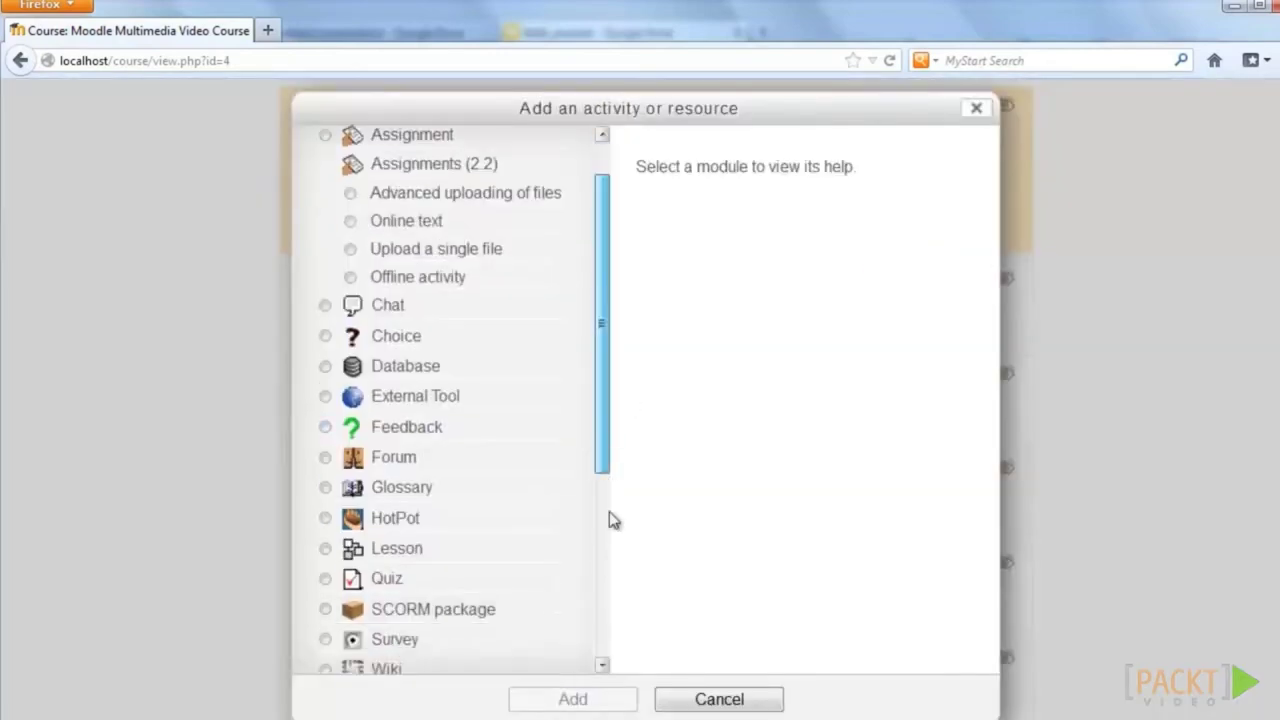
click(380, 660)
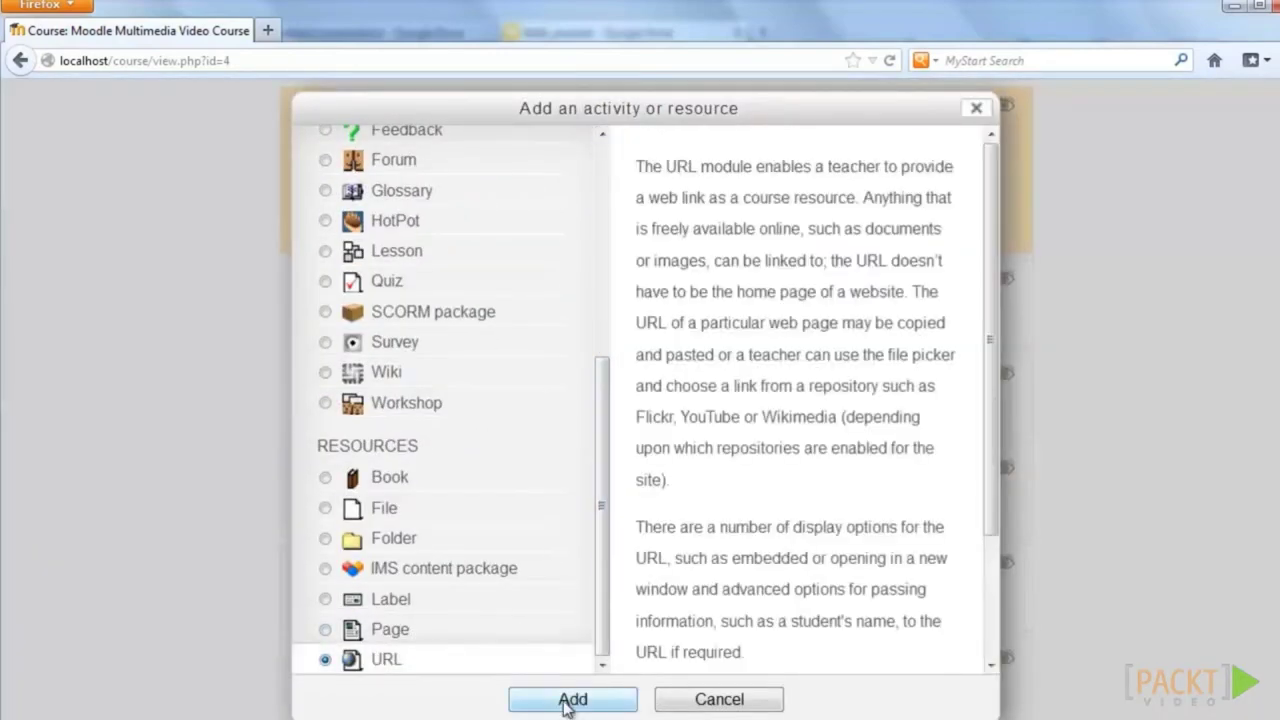
click(573, 699)
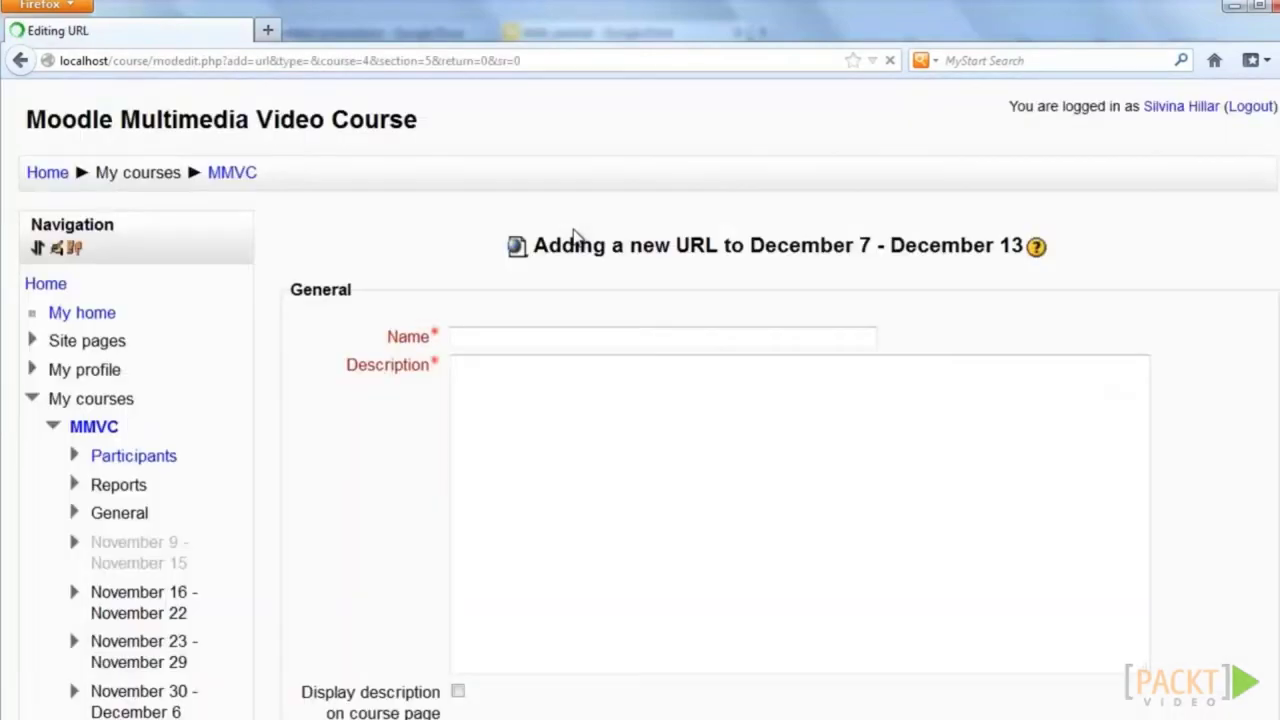
Name the URL resource "Favourite or interesting wild animal" and describe it as "Write about your favourite or interesting wild animal".
click(492, 334)
text(Favourite or interesting wild animal)
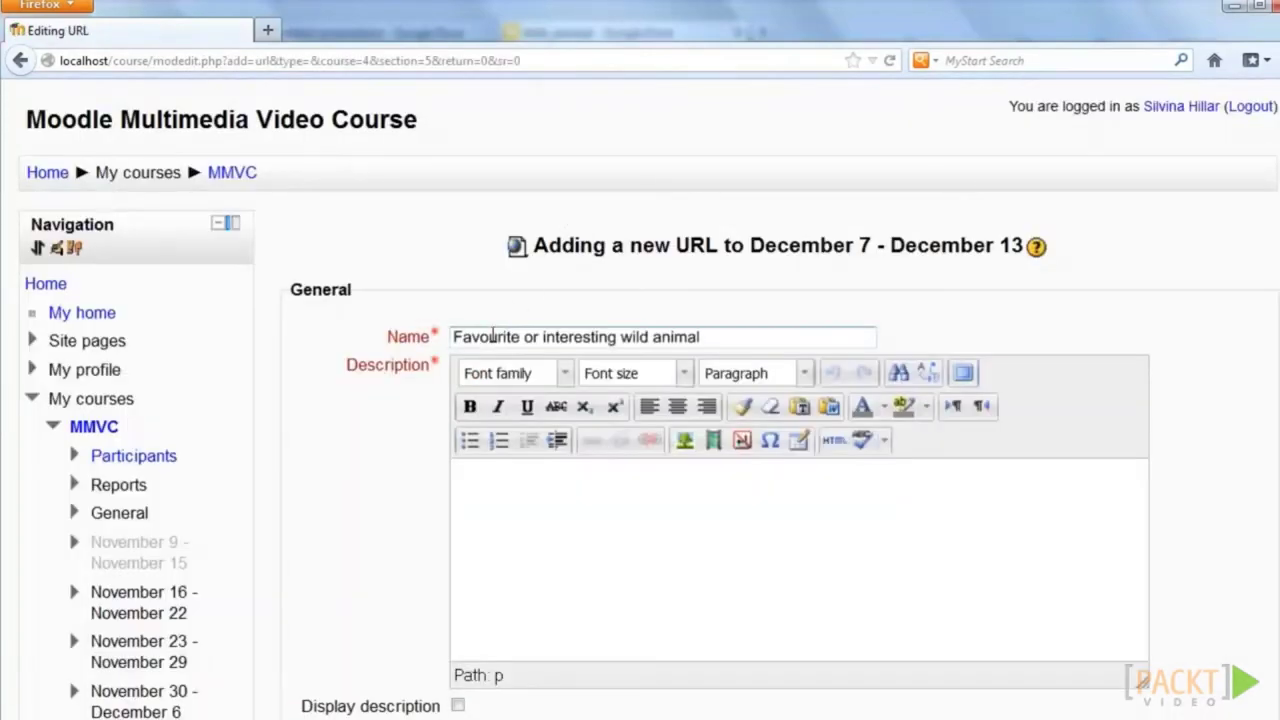
text(Write about your favourite or interesting wild animal)
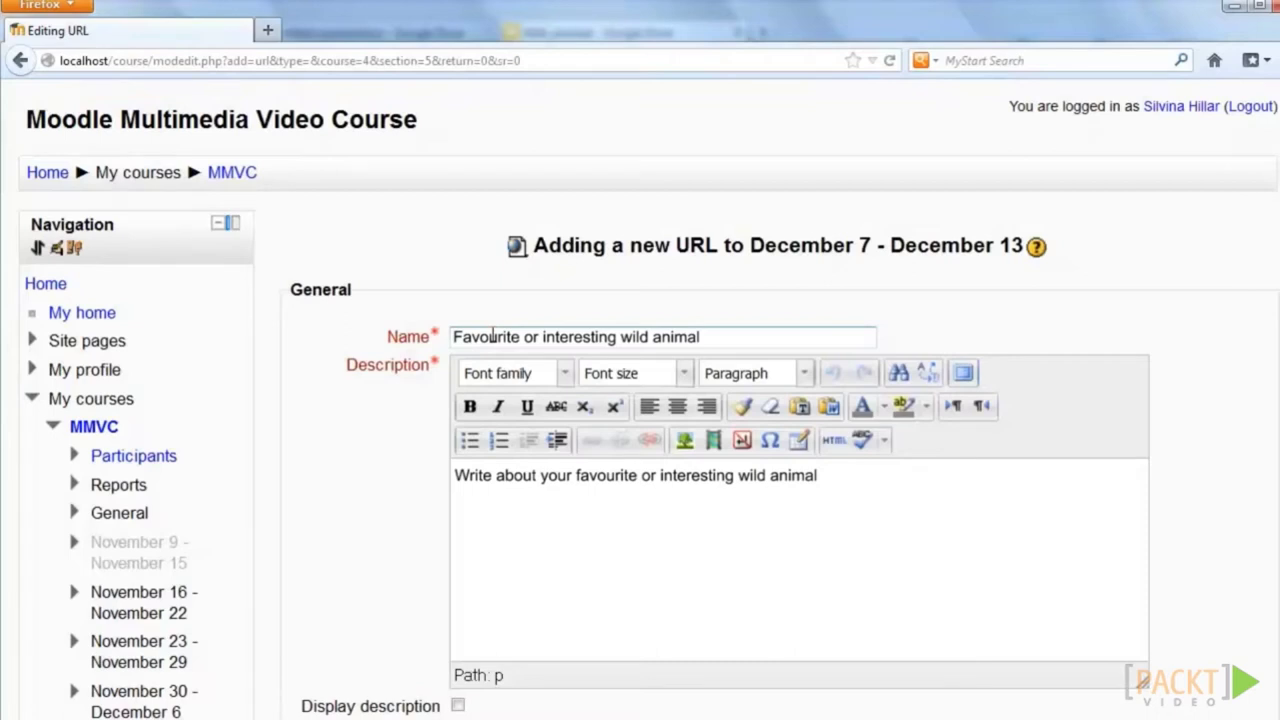
Paste the copied presentation link as the resource's external URL.
scroll(529, 437, down, 5)
click(486, 445)
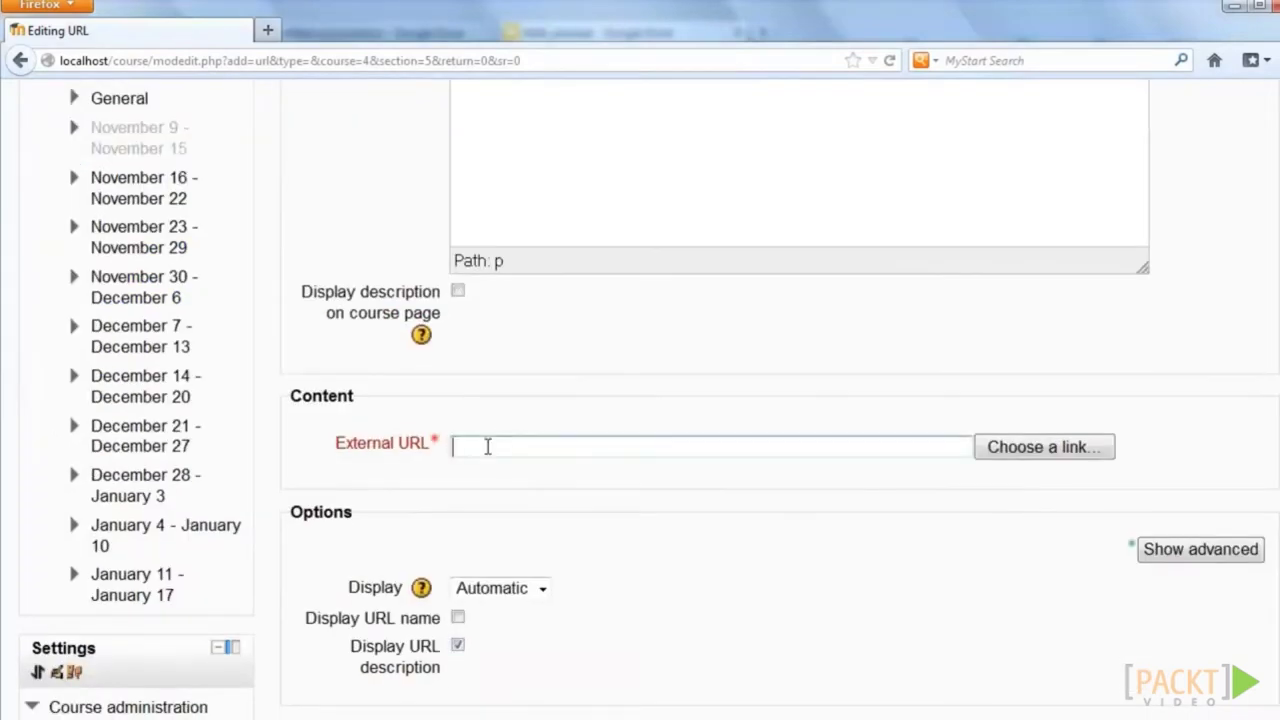
right_click(476, 449)
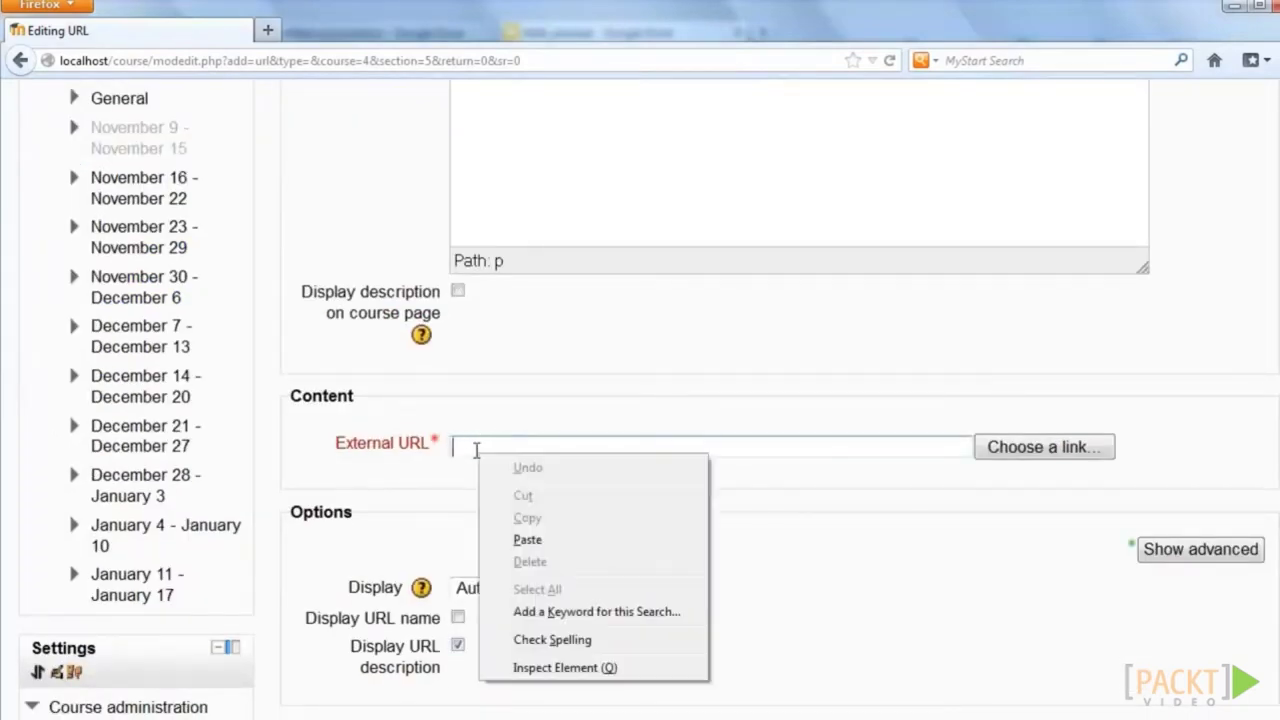
click(562, 540)
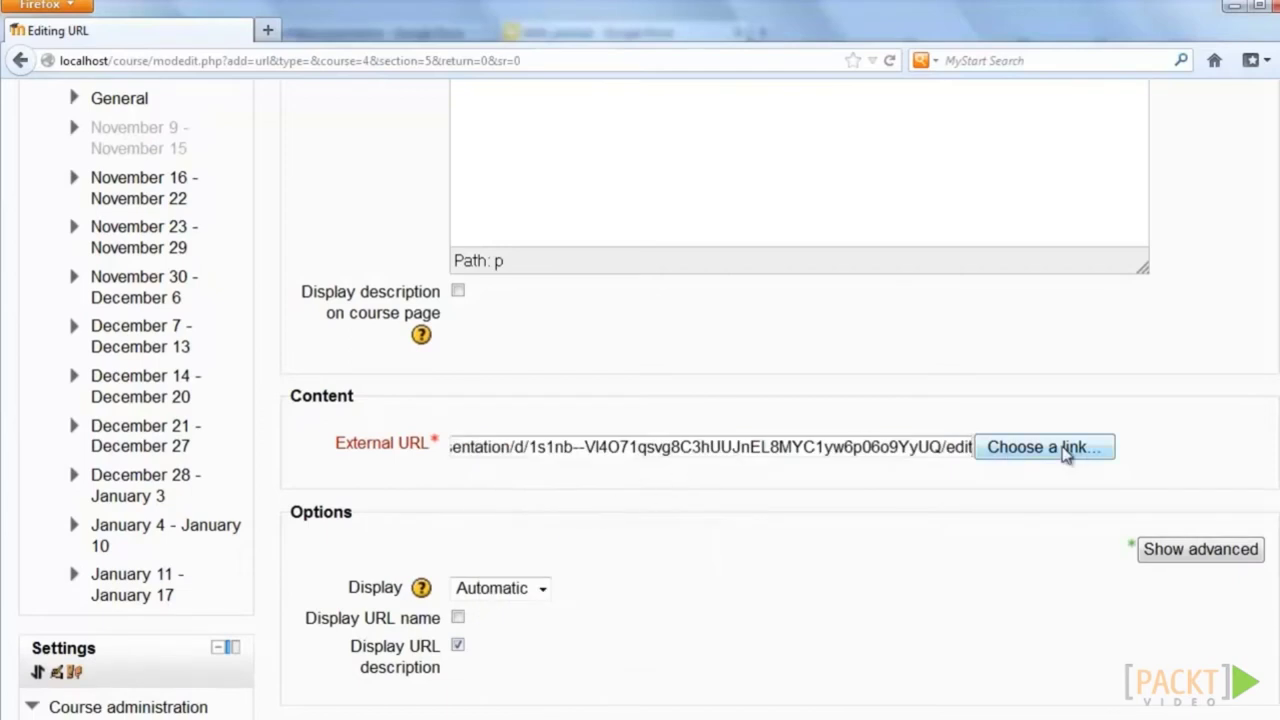
Set the URL resource's display option to Embed and save the resource.
scroll(714, 530, down, 3)
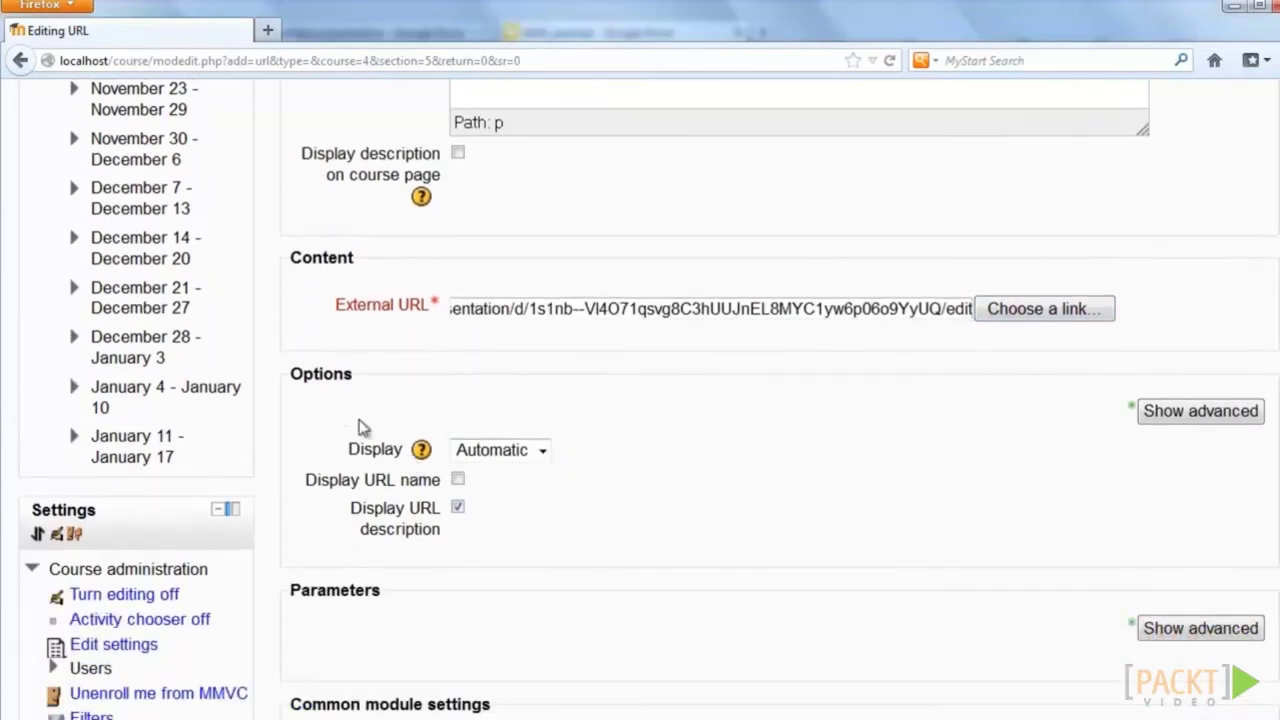
click(541, 452)
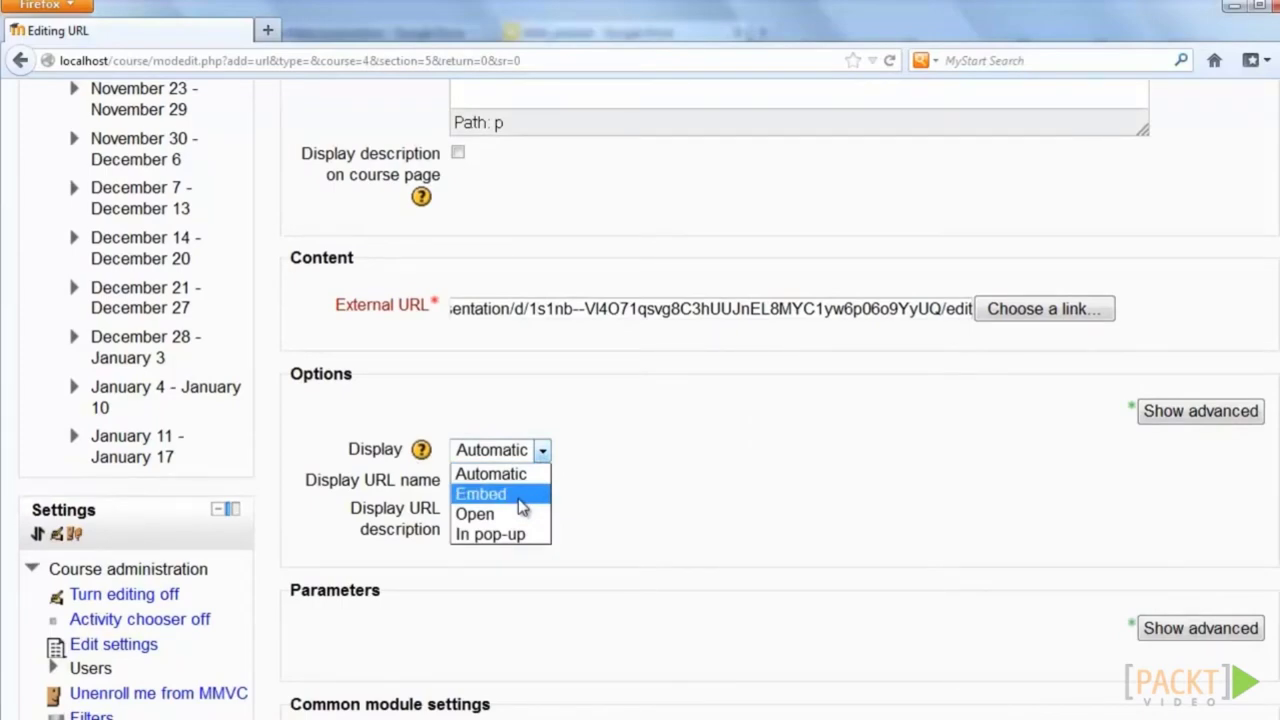
click(518, 498)
scroll(662, 454, down, 8)
click(724, 455)
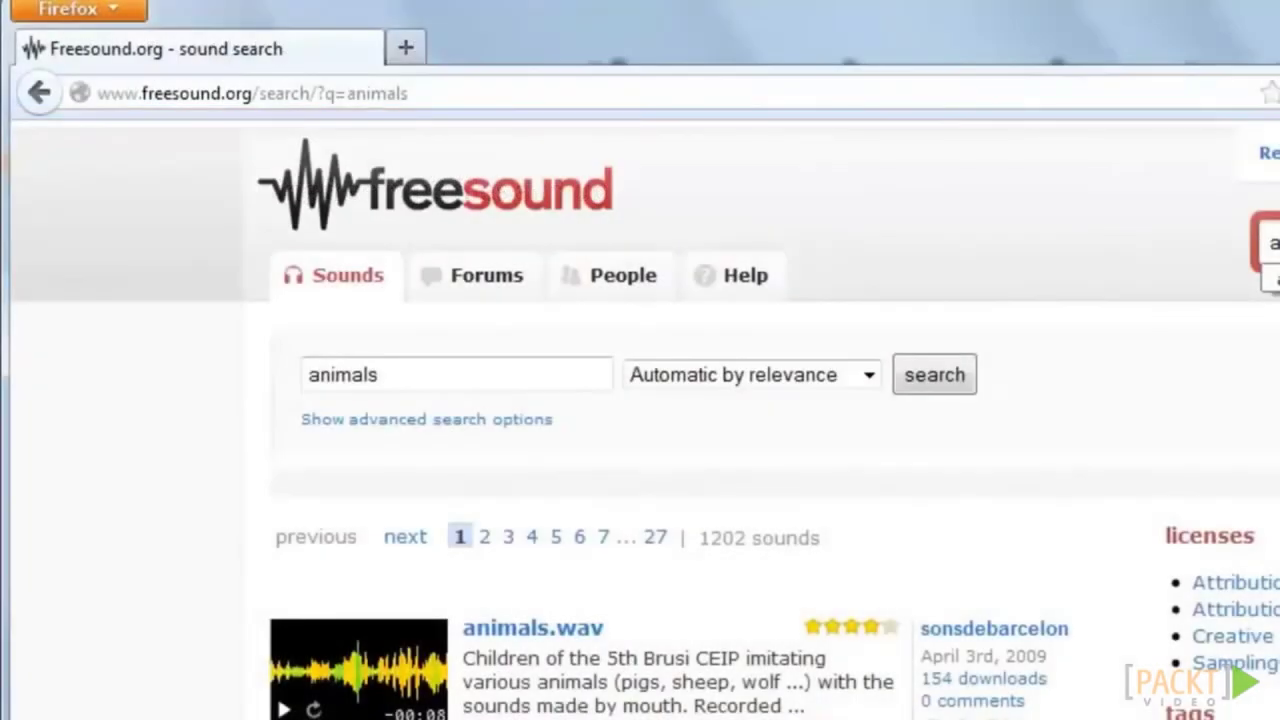
Switch to Freesound, search for animals, and preview the animals.wav sound.
key(BackSpace)
text(a)
key(Return)
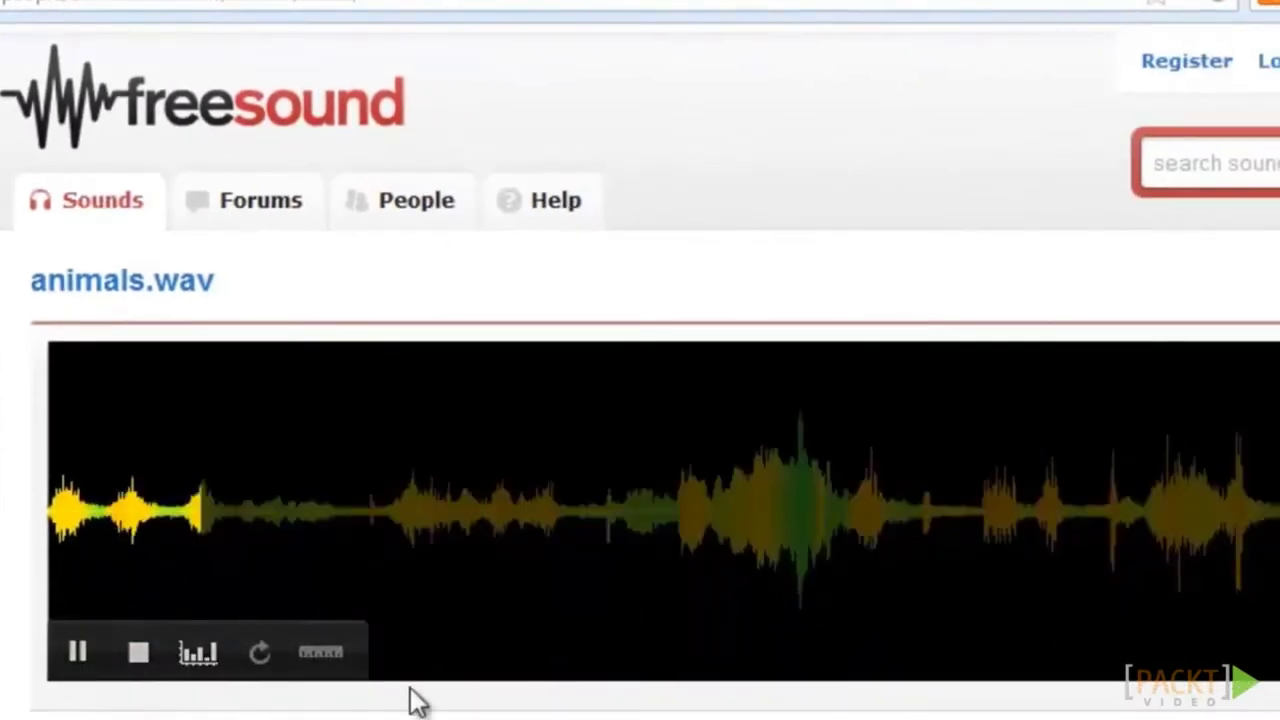
click(84, 662)
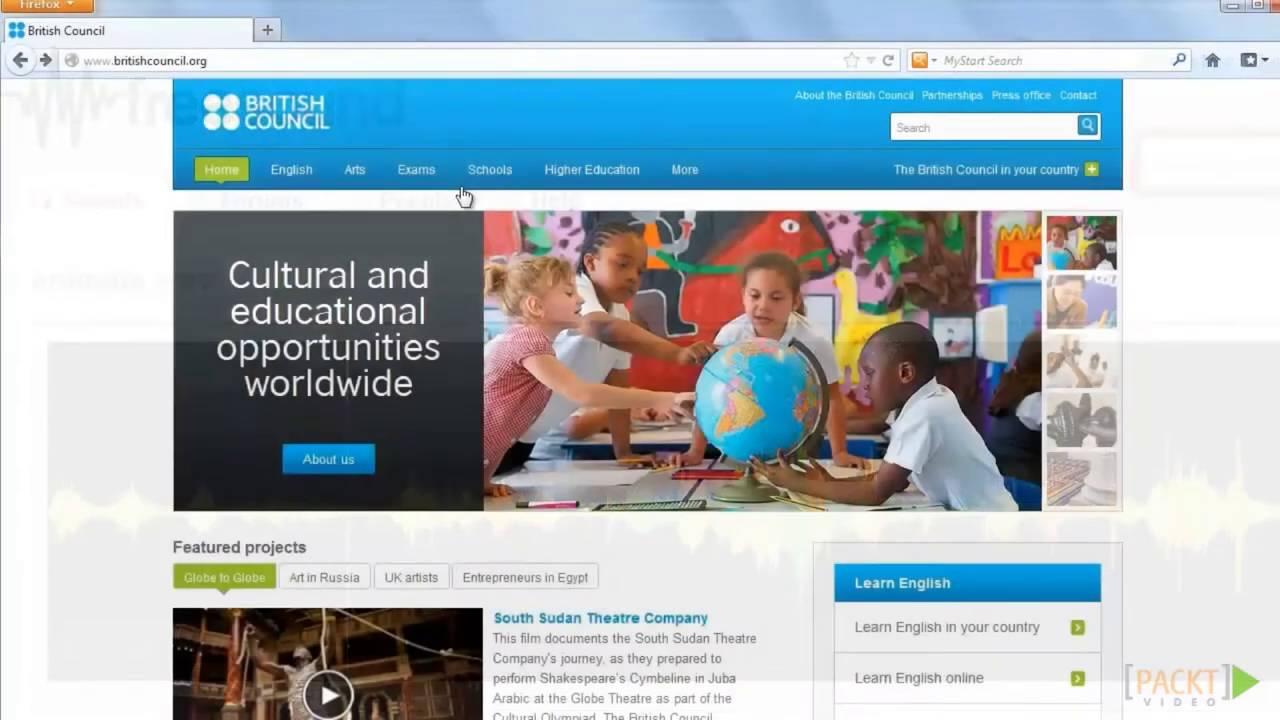
Switch to the British Council website and open its Soundcloud audio channel from the Multimedia links.
mouse_move(393, 186)
scroll(927, 470, down, 3)
scroll(914, 462, down, 4)
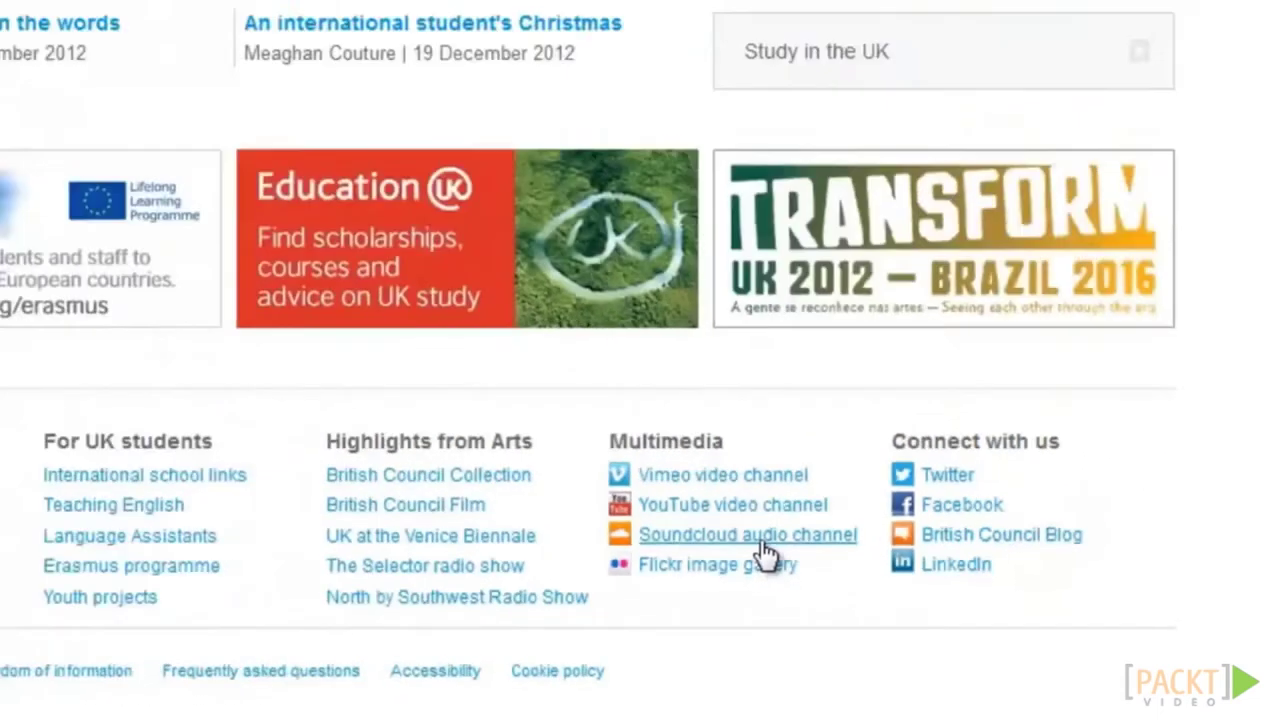
click(470, 400)
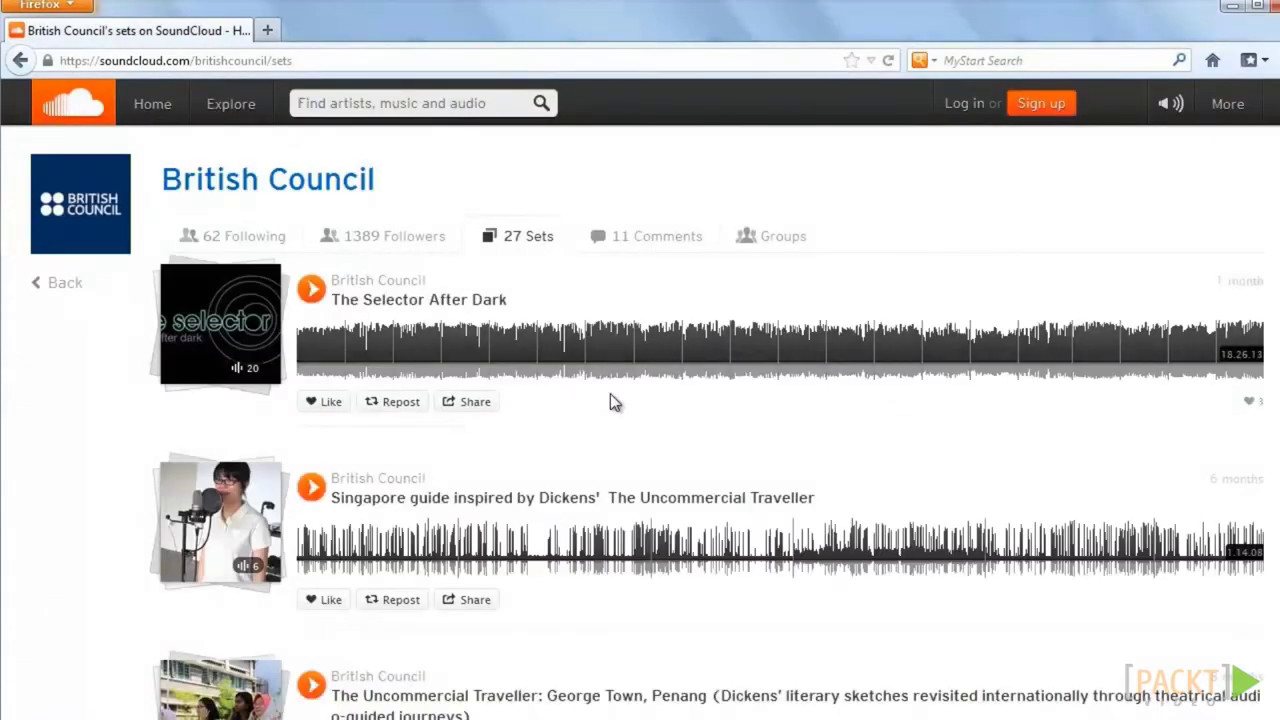
Find the Going Global 6 (2012) set among the British Council's sets and briefly play it.
scroll(610, 394, down, 2)
scroll(611, 394, down, 5)
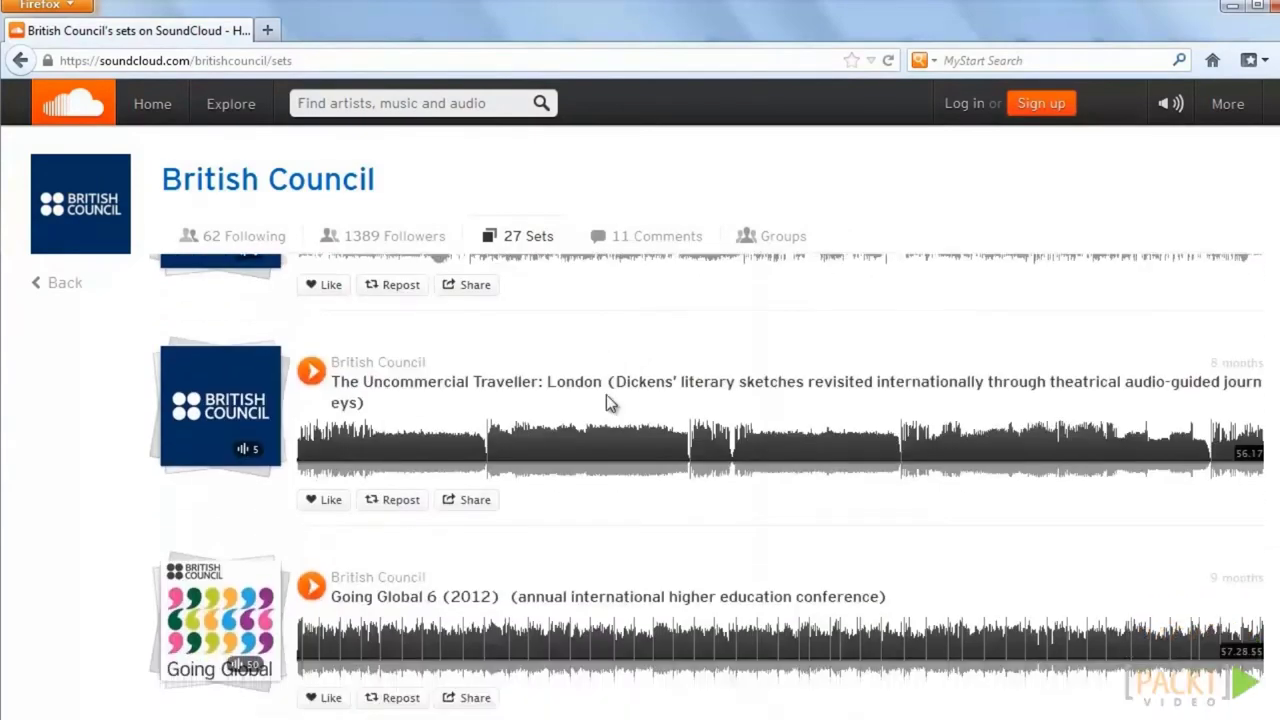
scroll(606, 394, down, 2)
click(310, 400)
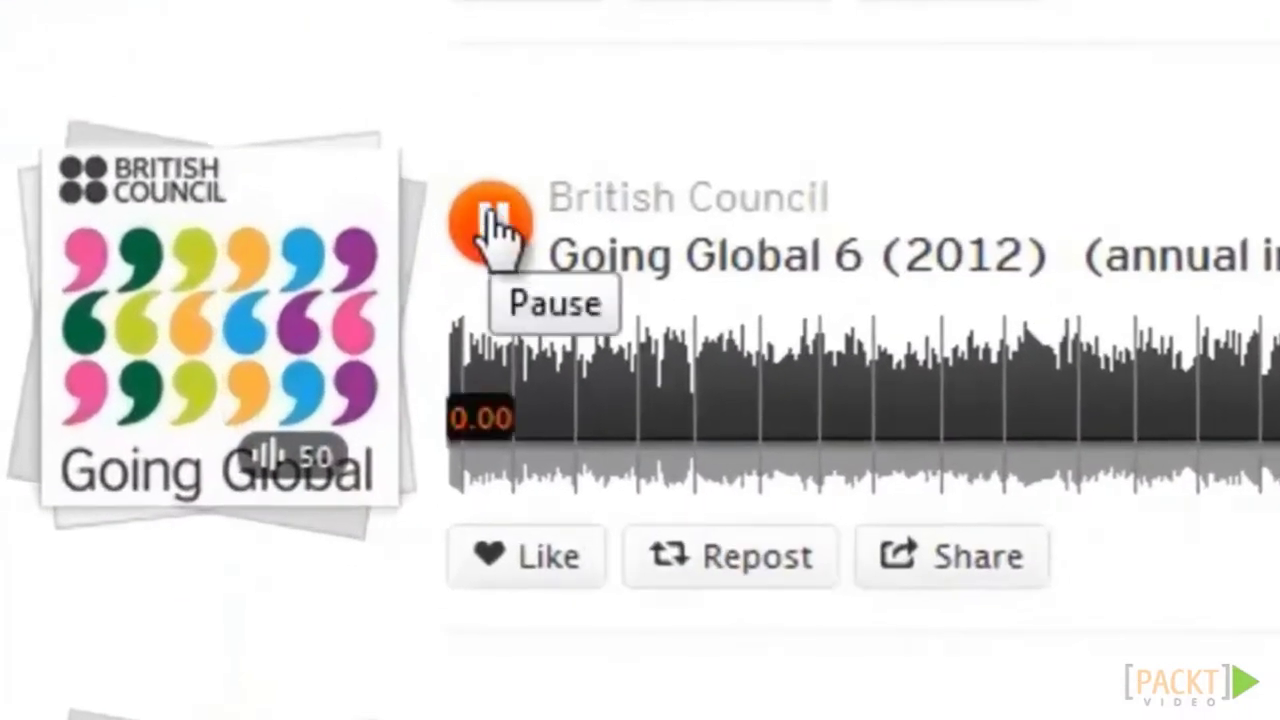
click(490, 222)
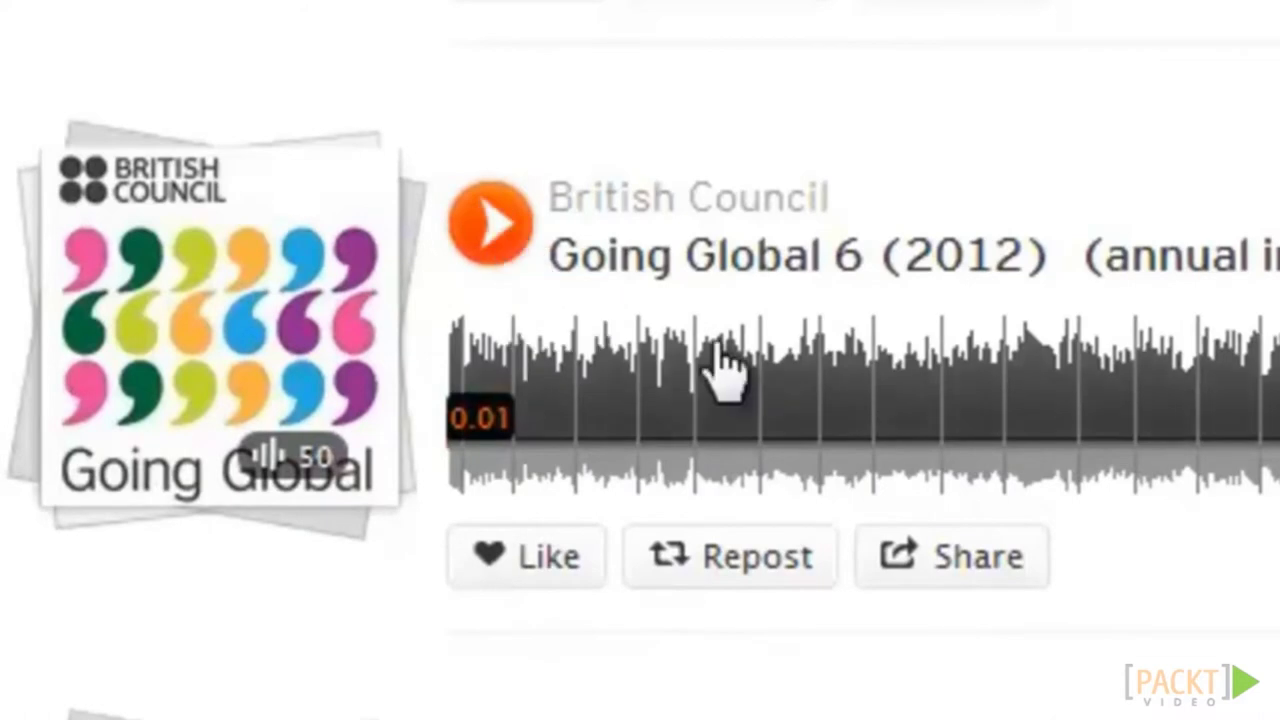
Open the sharing options of the Going Global 6 (2012) set and copy its widget code.
click(987, 575)
click(789, 385)
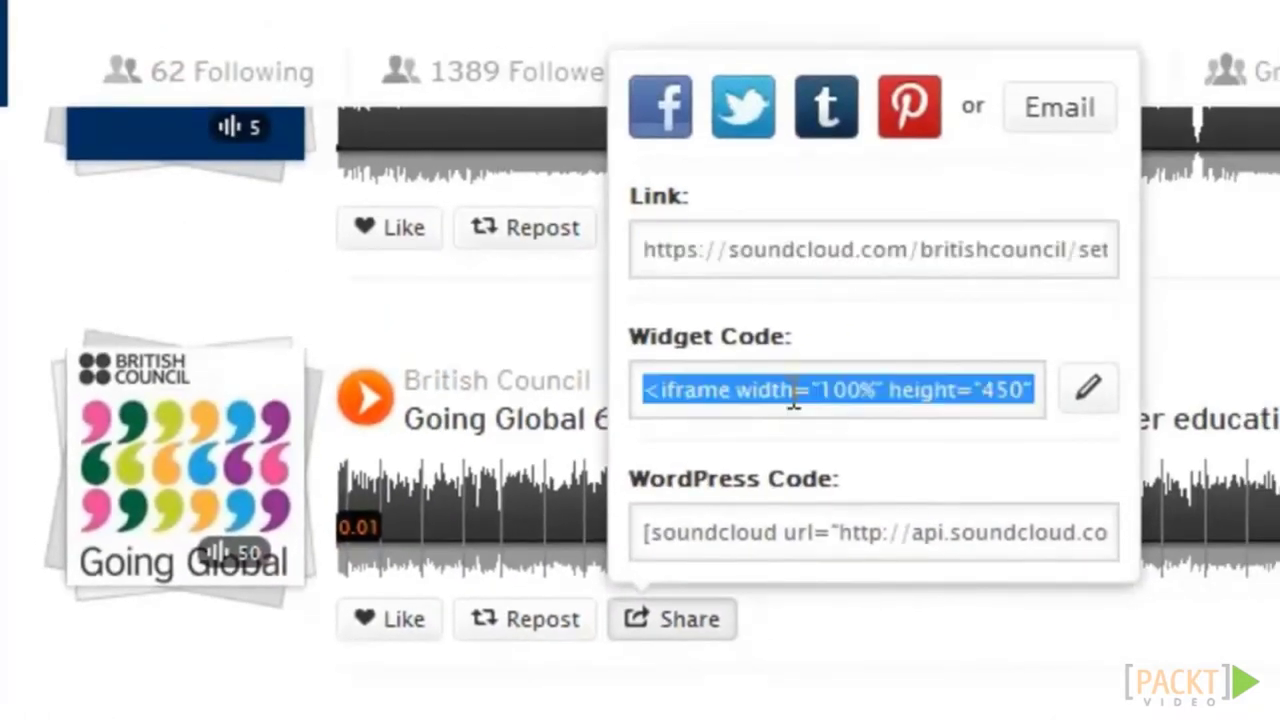
right_click(795, 392)
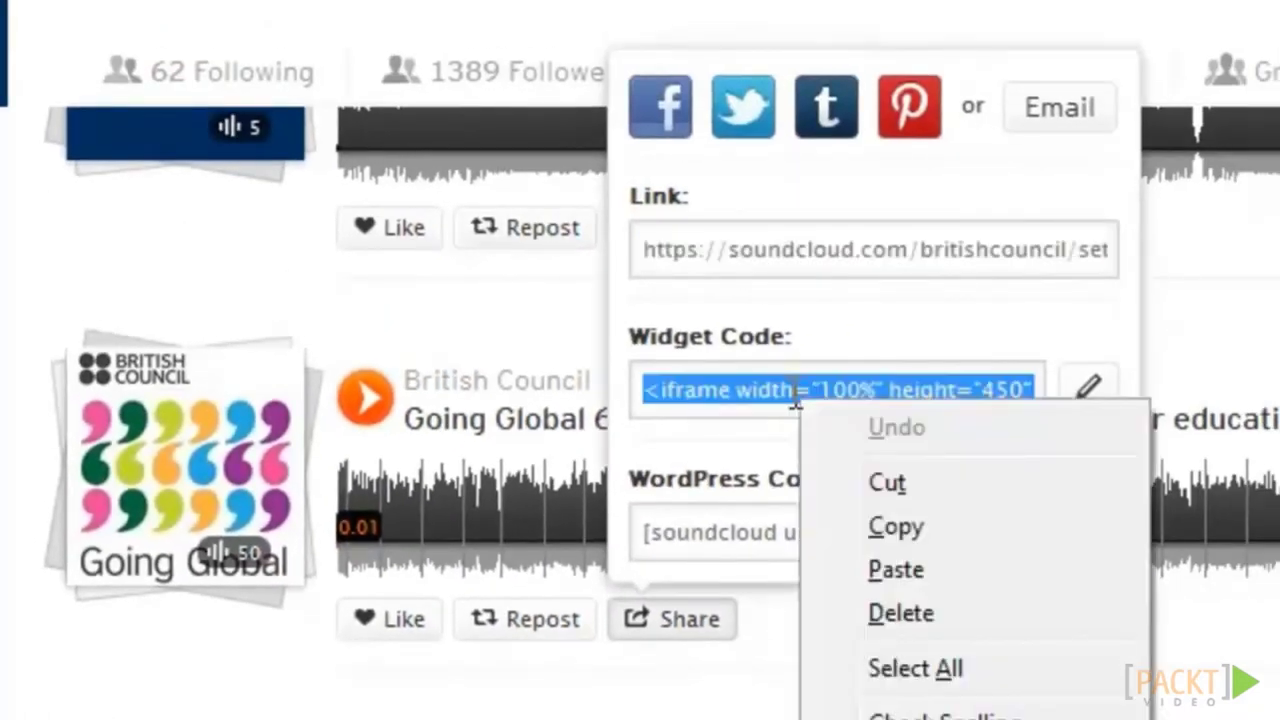
click(924, 530)
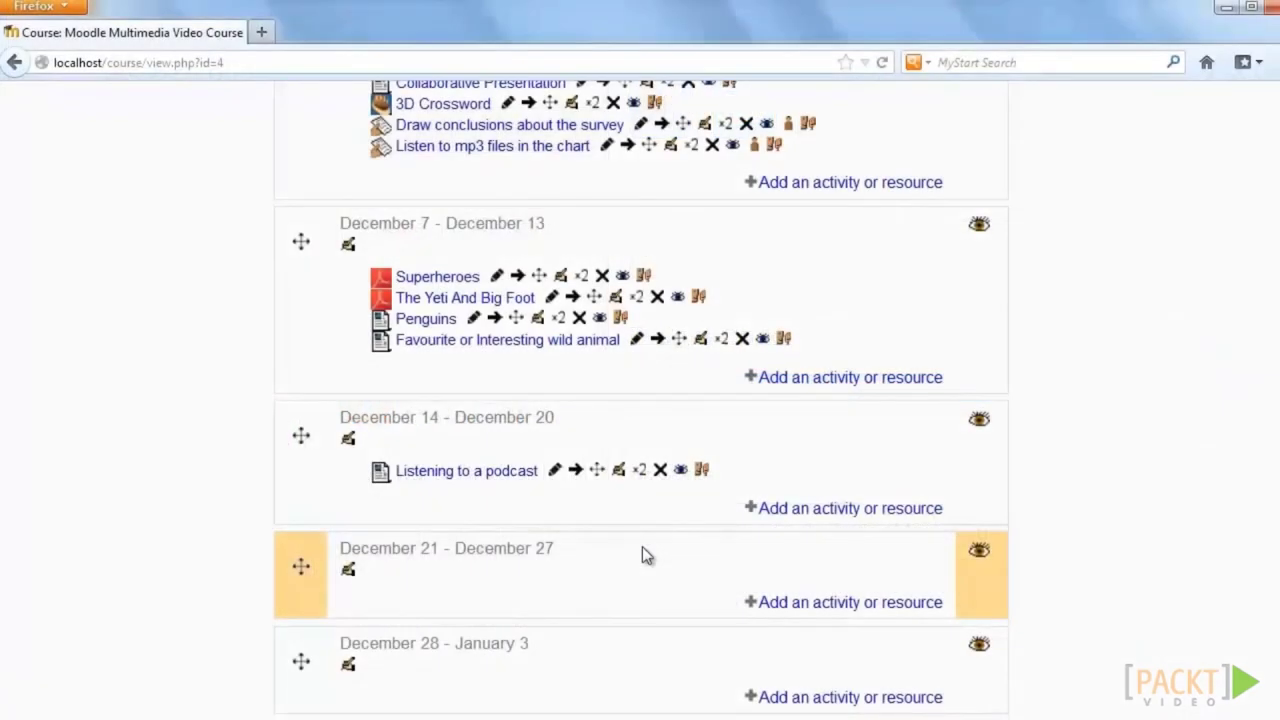
Switch to the Moodle course and add a Page resource to the December 21 - December 27 section.
click(805, 605)
scroll(980, 431, down, 1)
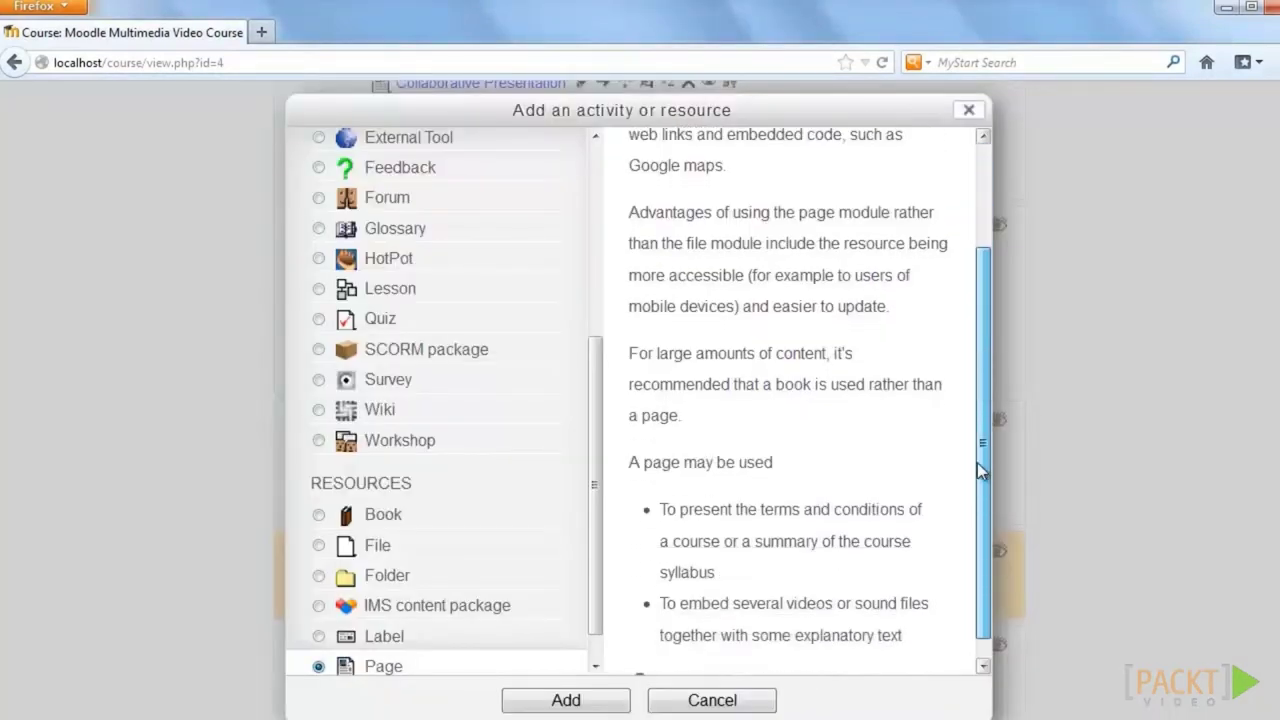
scroll(596, 600, down, 1)
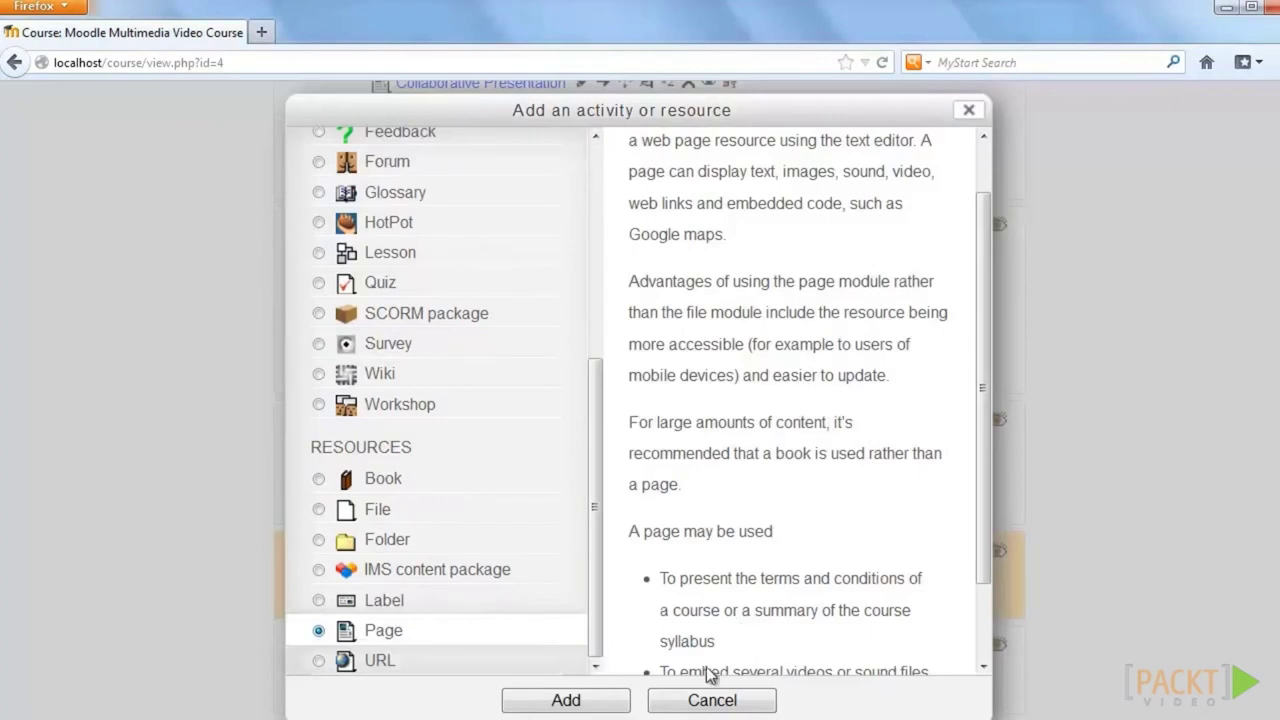
click(604, 706)
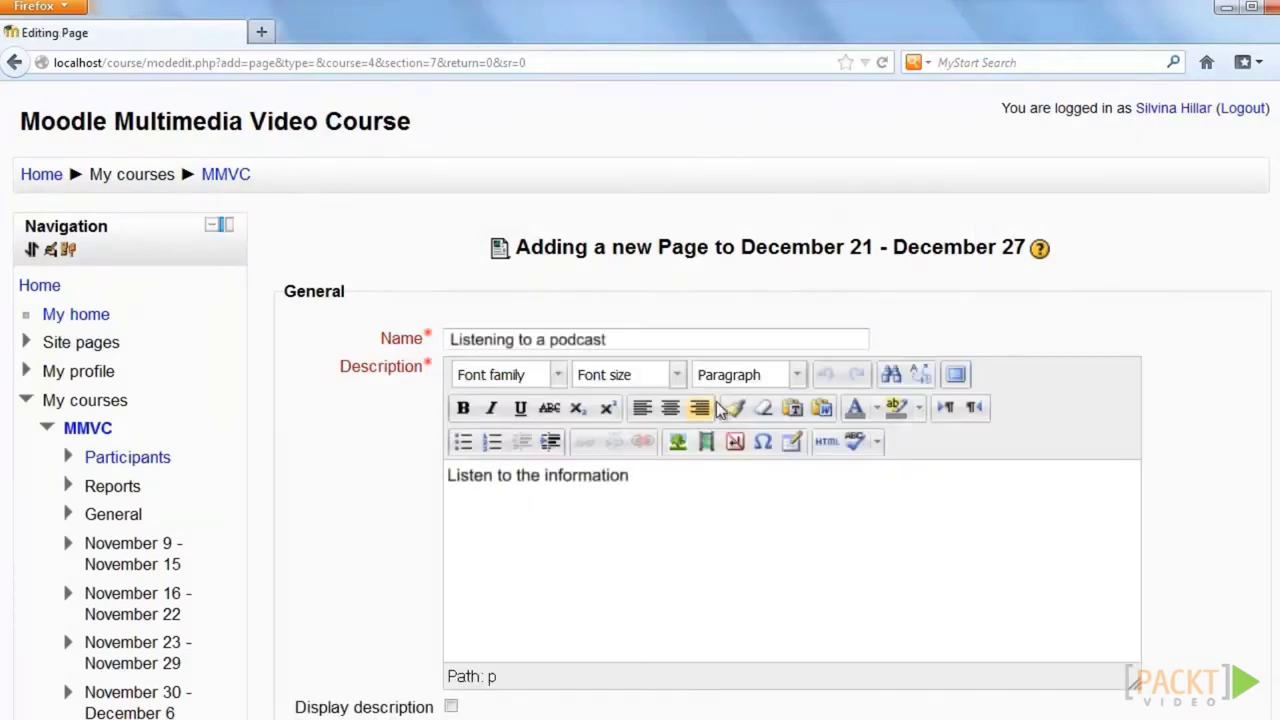
Paste the SoundCloud widget code into the HTML source of the page content.
scroll(640, 456, down, 4)
scroll(538, 459, down, 3)
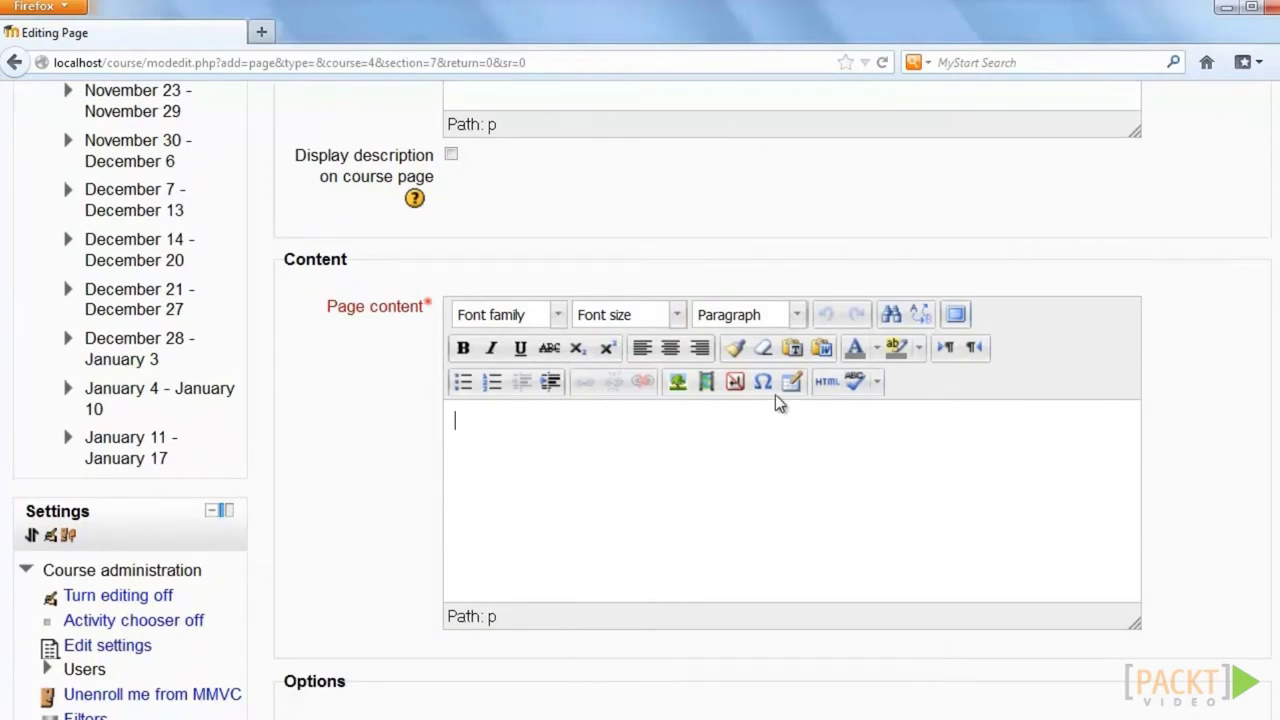
click(826, 384)
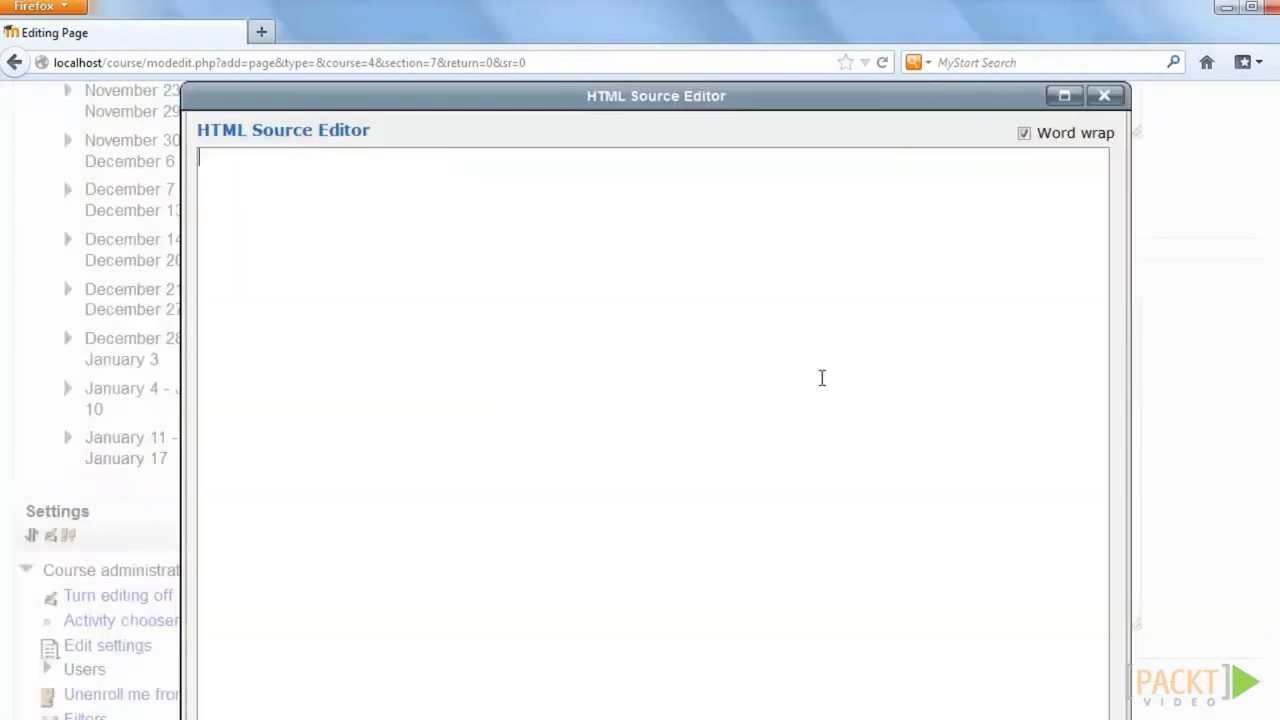
right_click(268, 192)
click(318, 280)
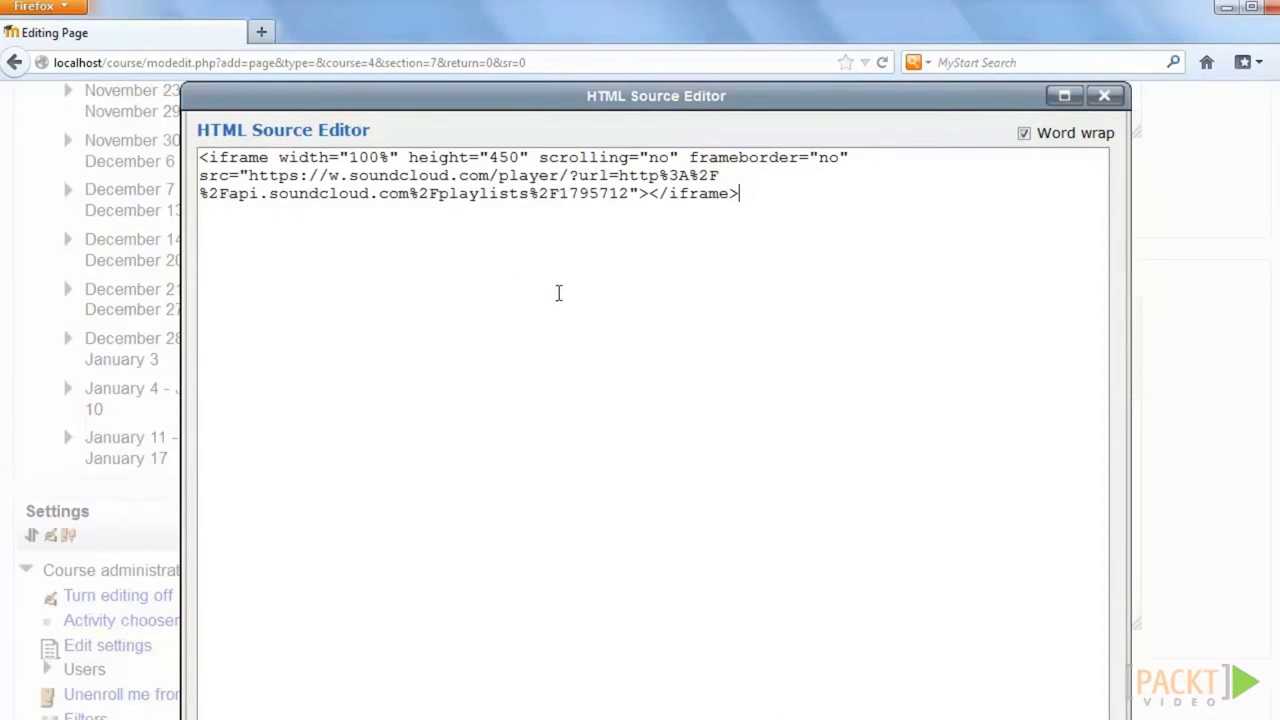
Insert the line "Listen for further activities:" above the iframe code and apply the HTML source changes.
key(Return)
key(Return)
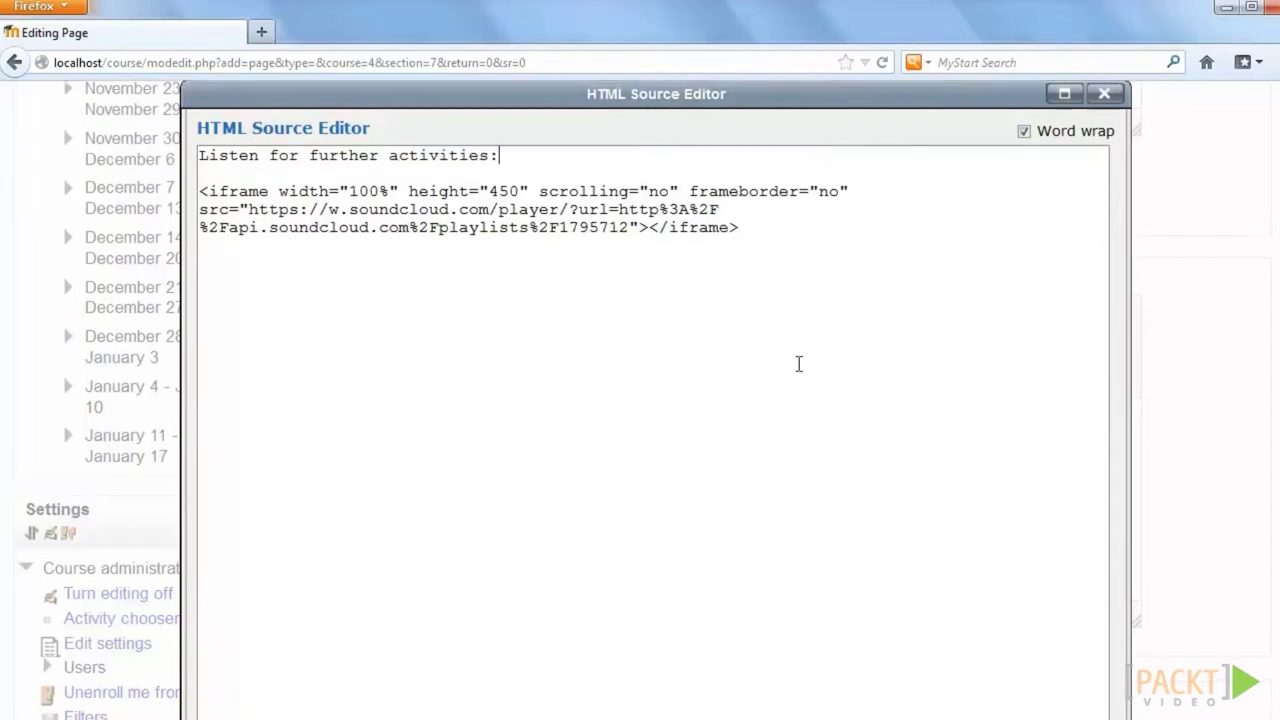
scroll(797, 363, down, 5)
click(297, 429)
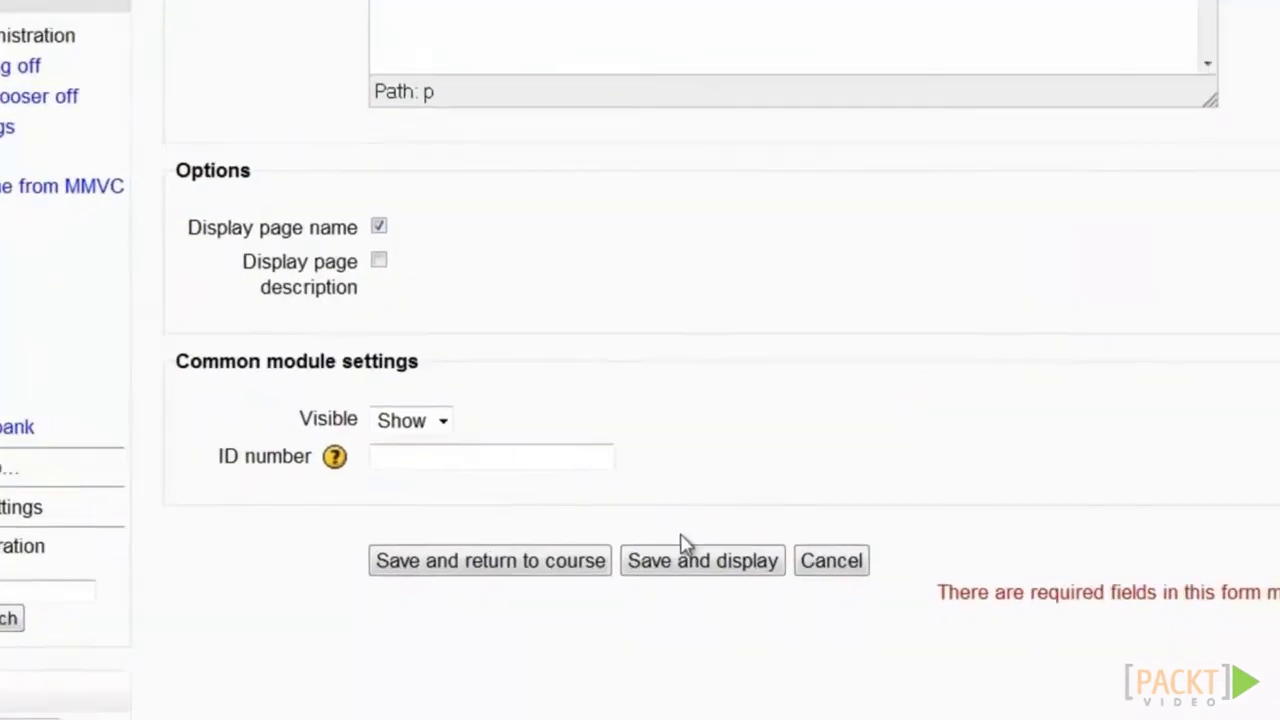
Save the SoundCloud podcast page and display it.
click(684, 553)
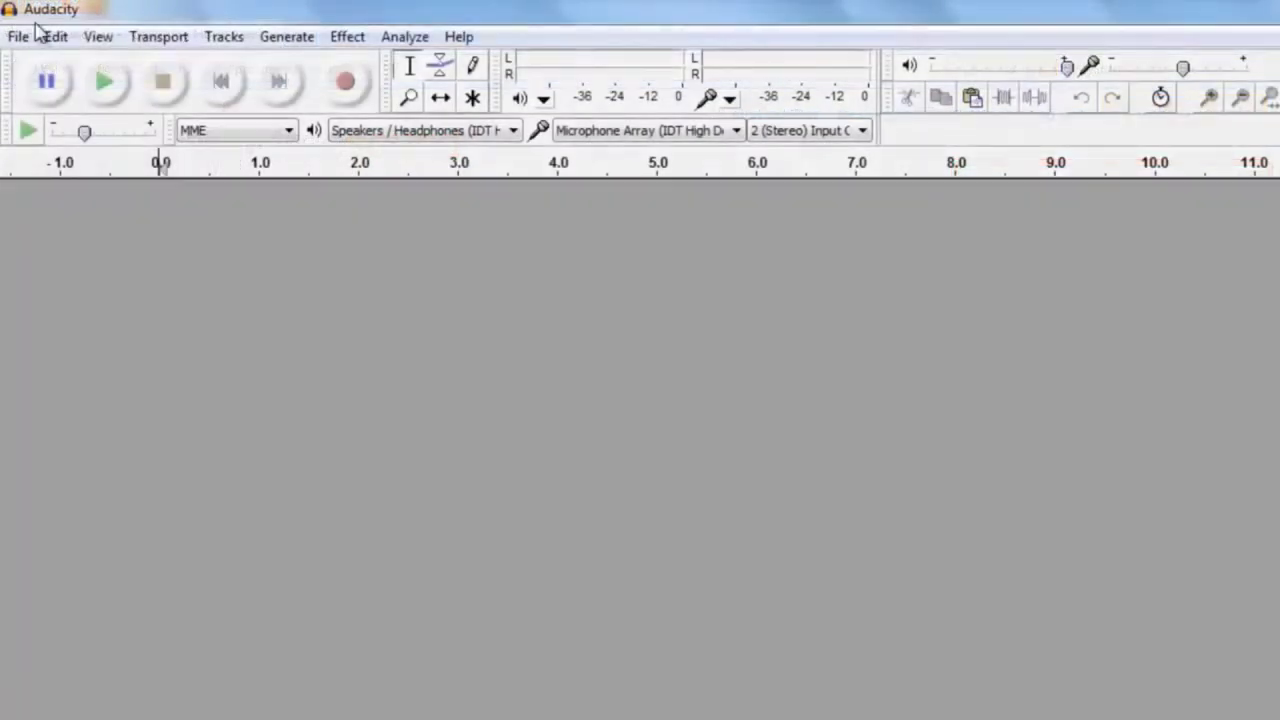
Switch to Audacity and open the 32679__prosounder__galloping-horse audio file, making a copy of the file before editing.
click(16, 36)
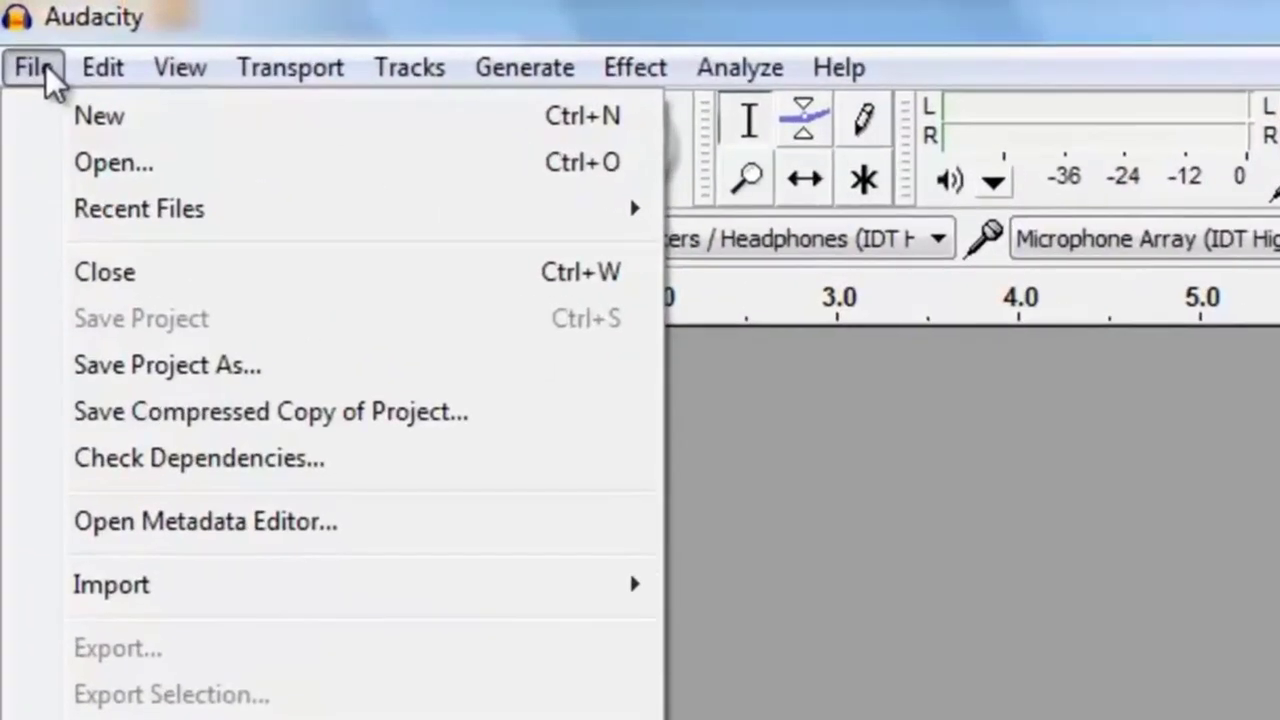
click(190, 178)
click(427, 408)
click(960, 715)
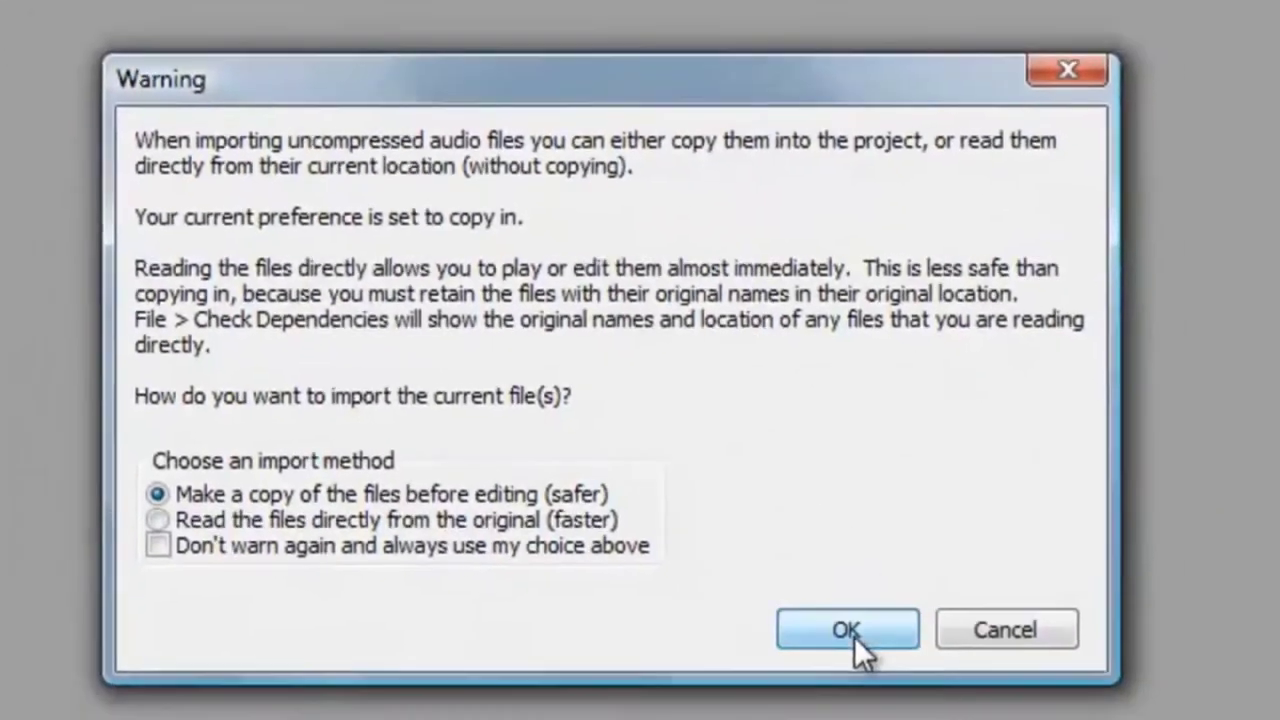
click(854, 636)
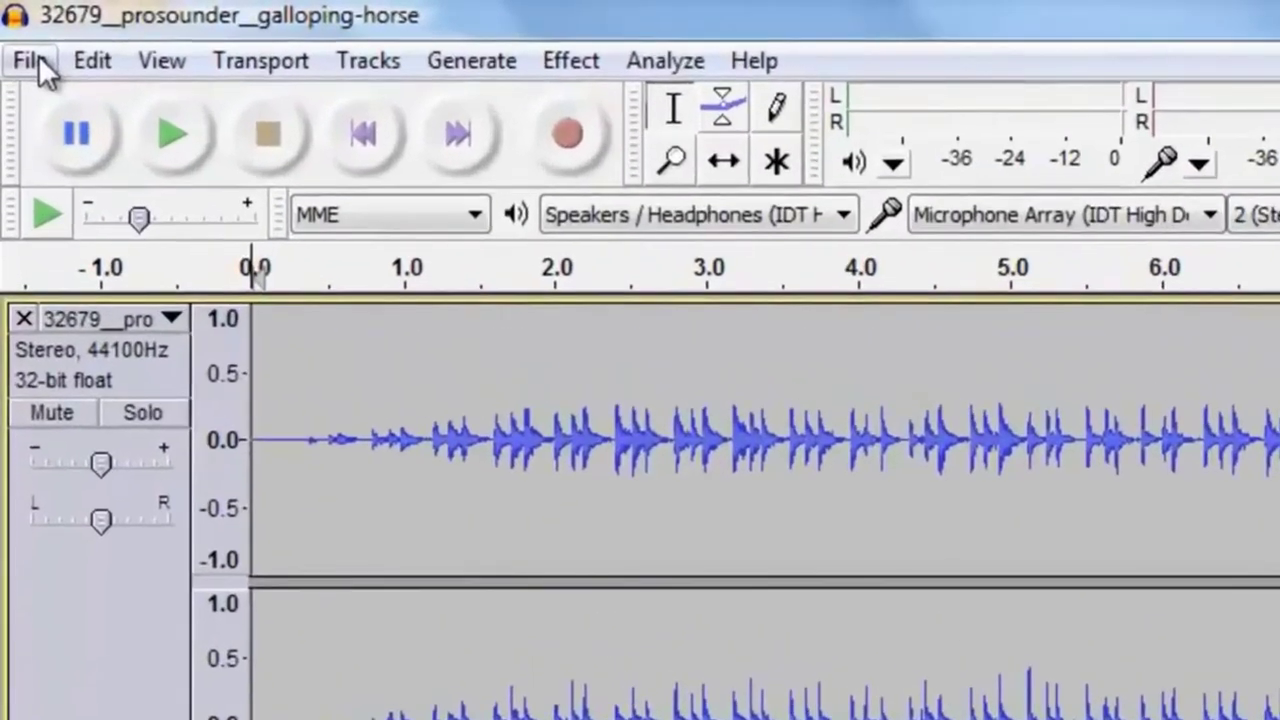
Import the 143292__canukfa__horses-heading-to-st... audio file from the 4302_section04 folder as a second track.
click(38, 62)
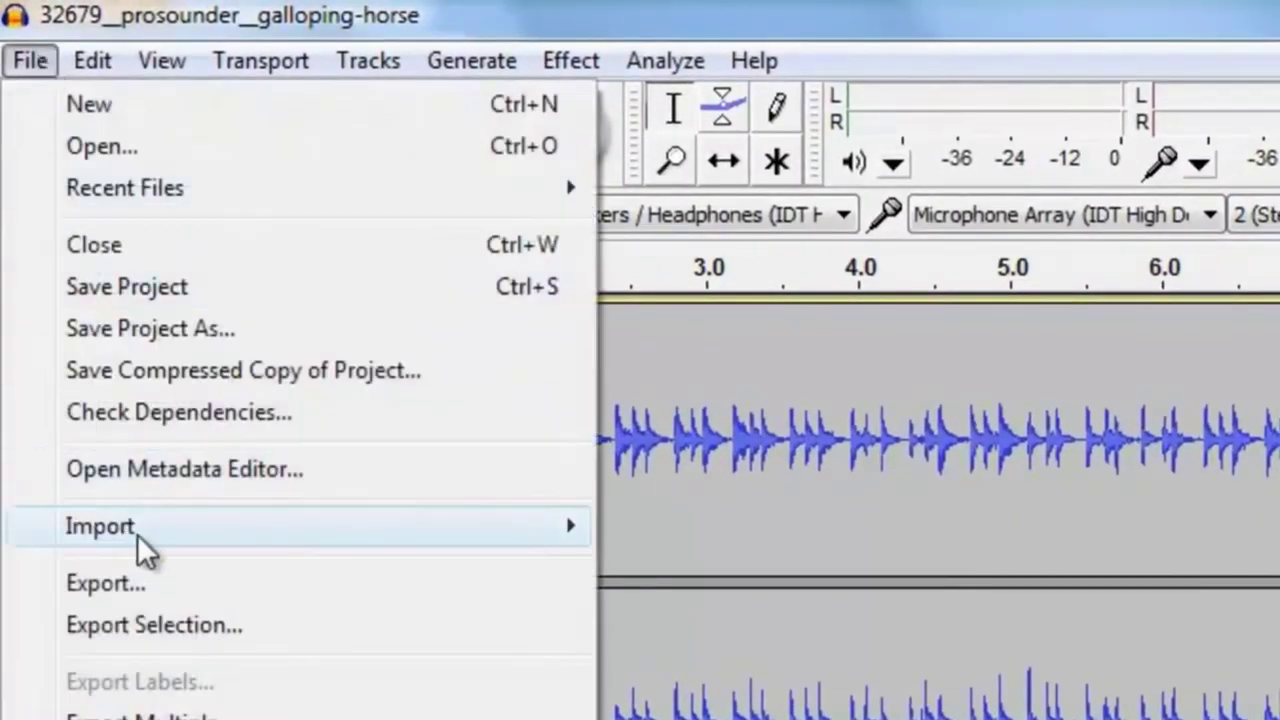
mouse_move(578, 522)
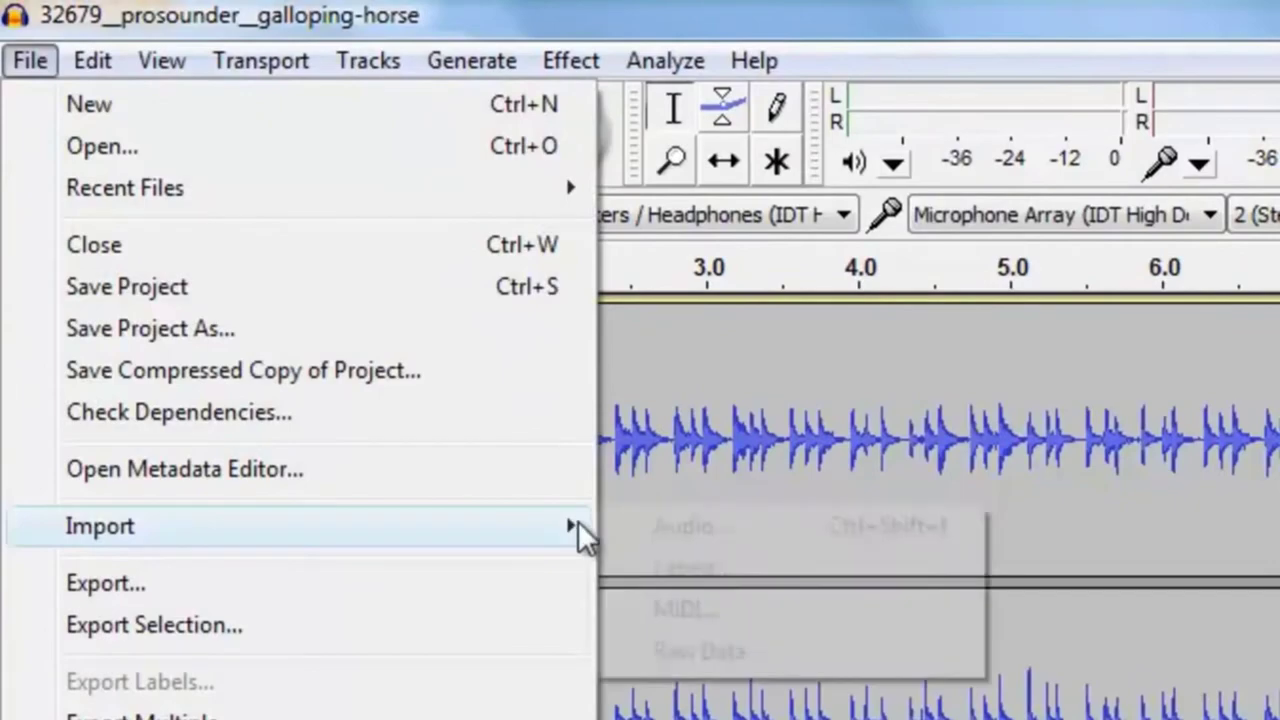
click(676, 532)
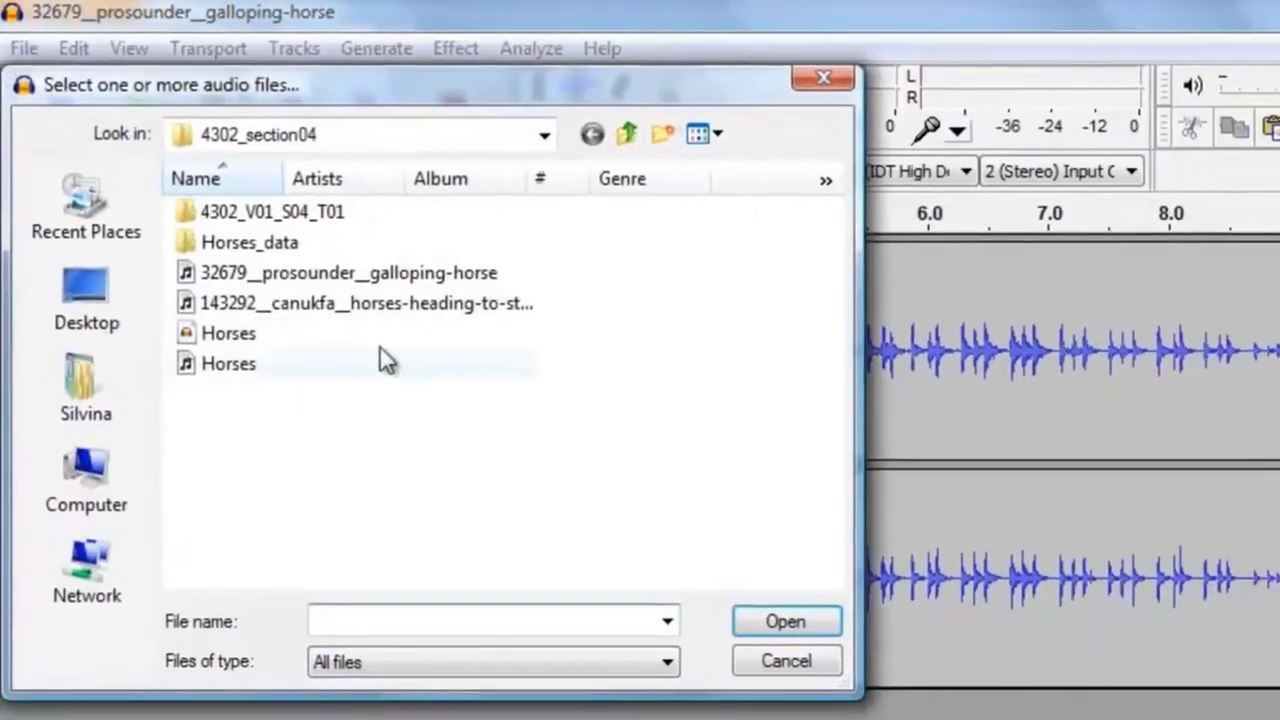
click(342, 302)
click(782, 620)
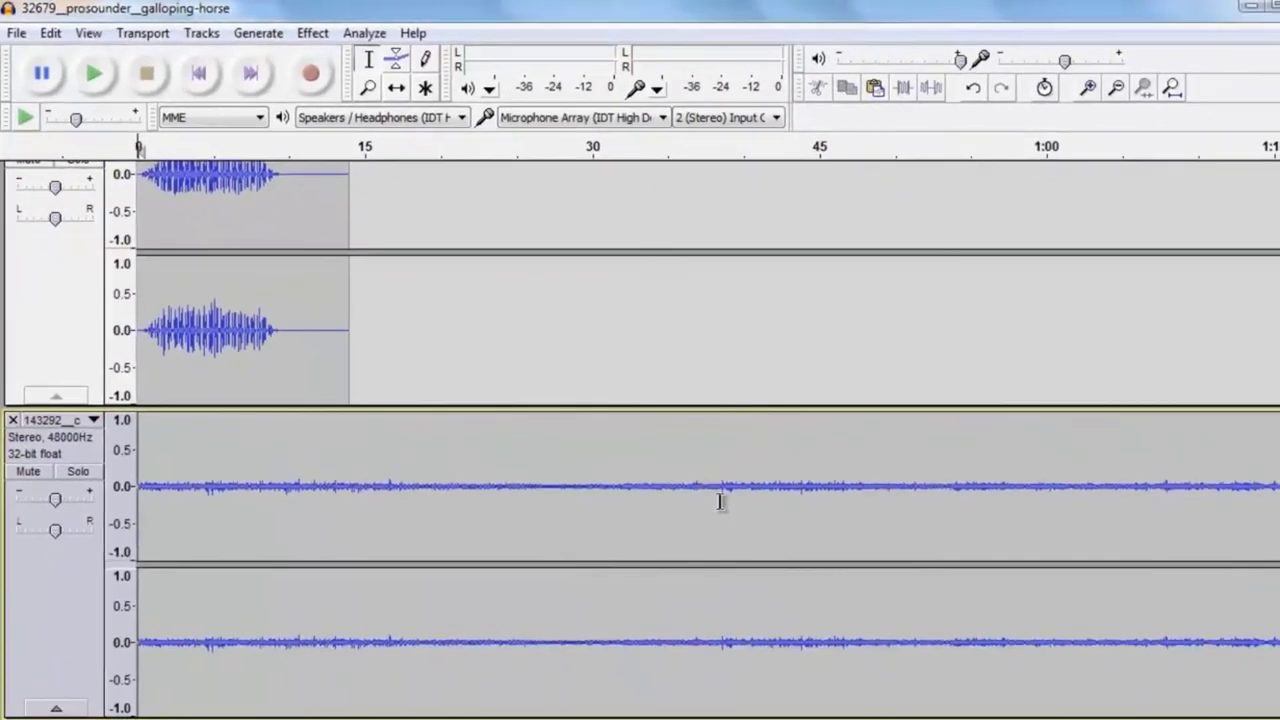
Copy roughly the first 10 seconds of the galloping-horse track and paste the clip at about 28 seconds on the same track.
click(323, 210)
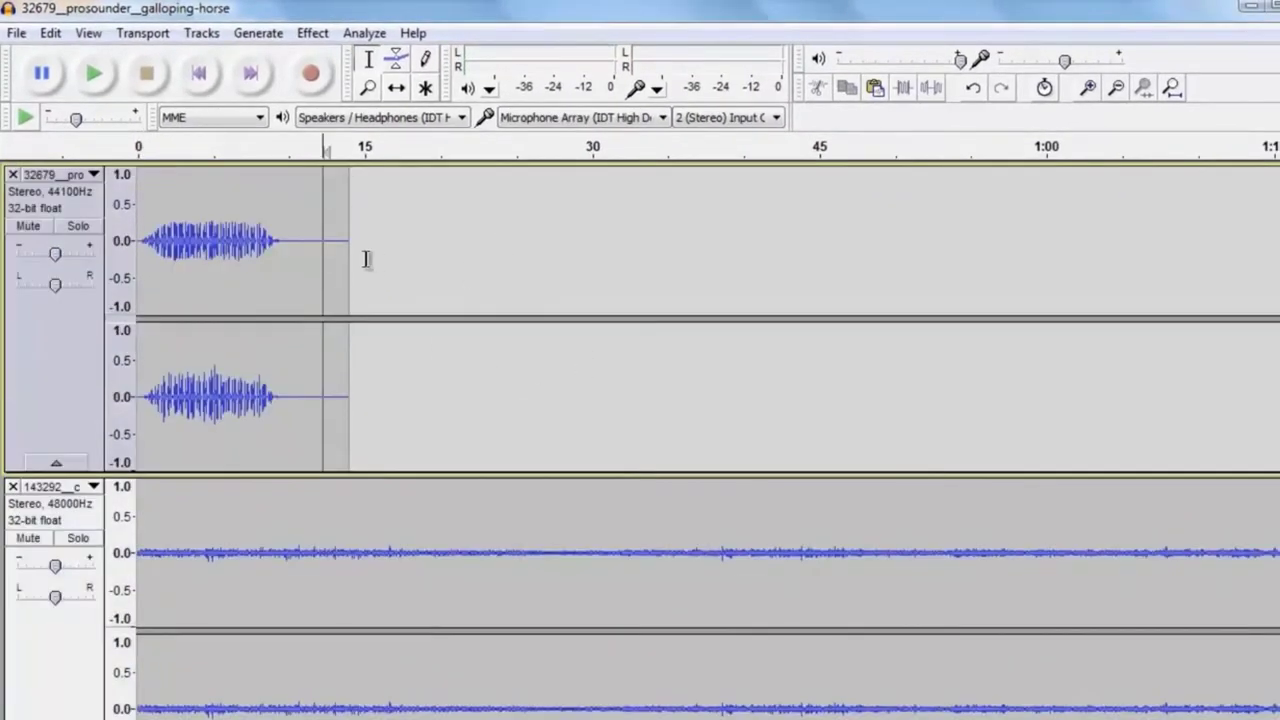
drag(294, 245, 142, 245)
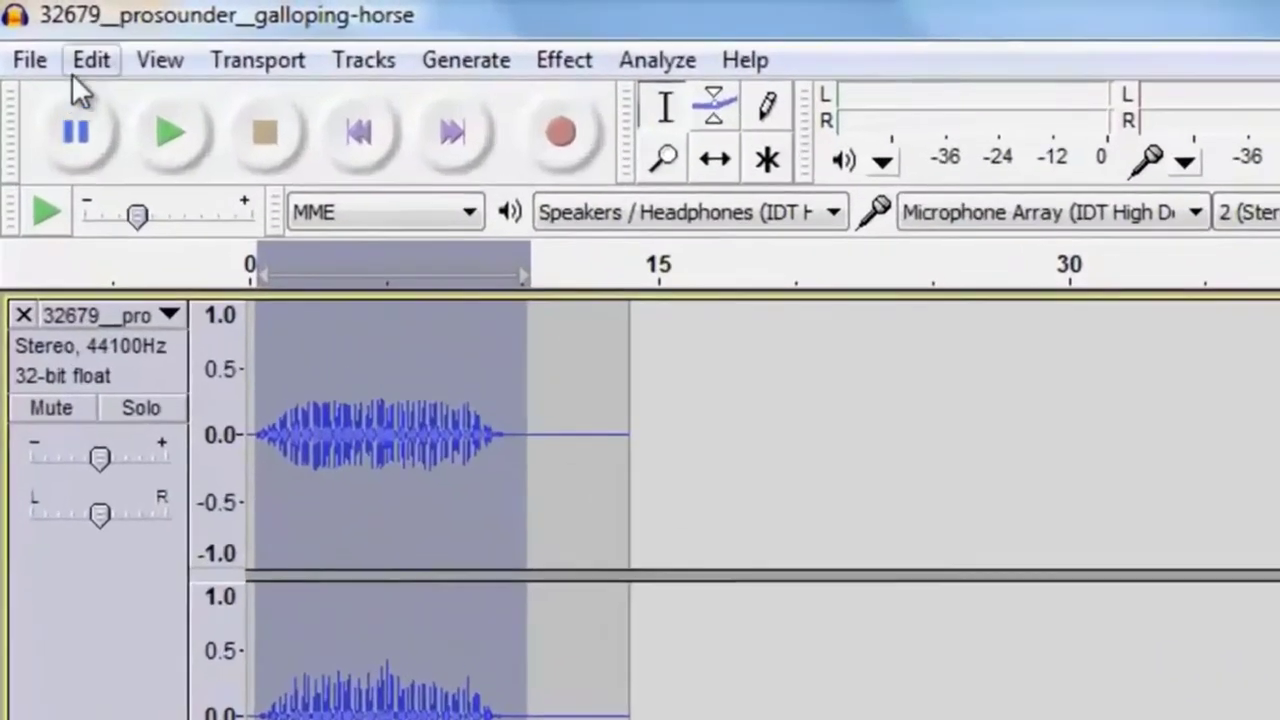
click(48, 35)
click(160, 301)
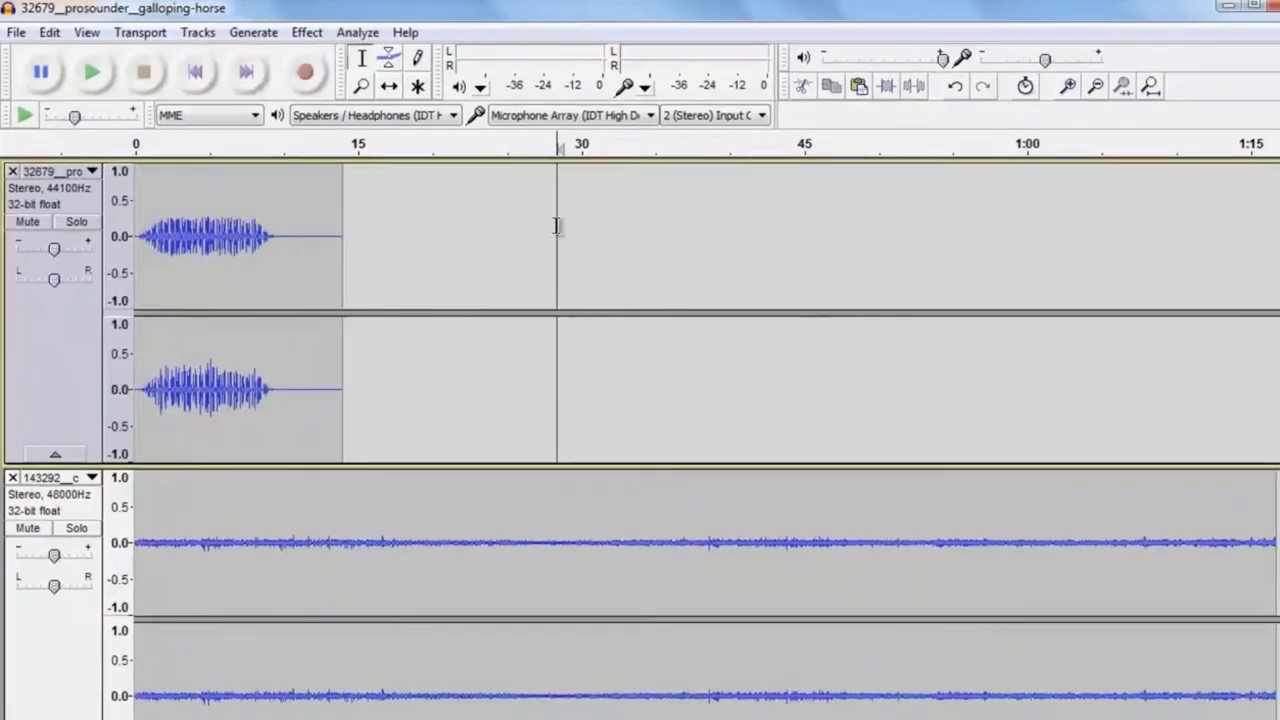
click(92, 62)
click(143, 263)
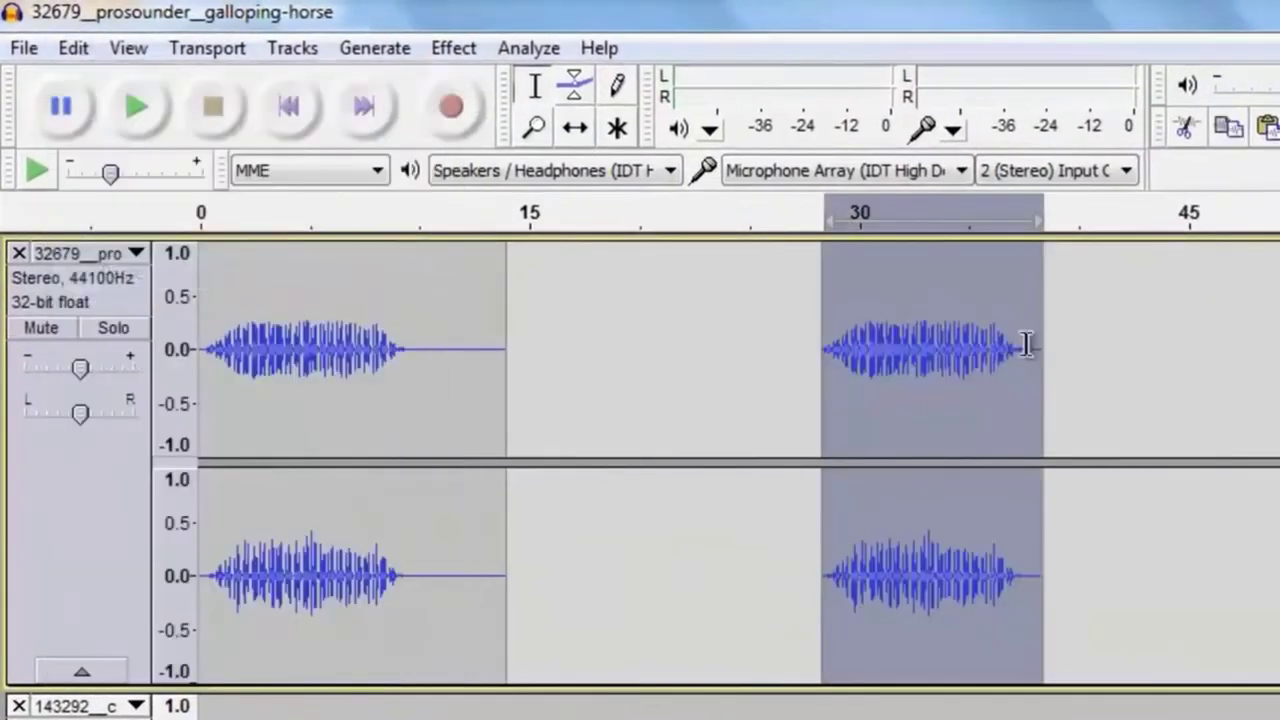
Paste another copy of the galloping clip at about 59 seconds on the galloping-horse track.
click(1162, 376)
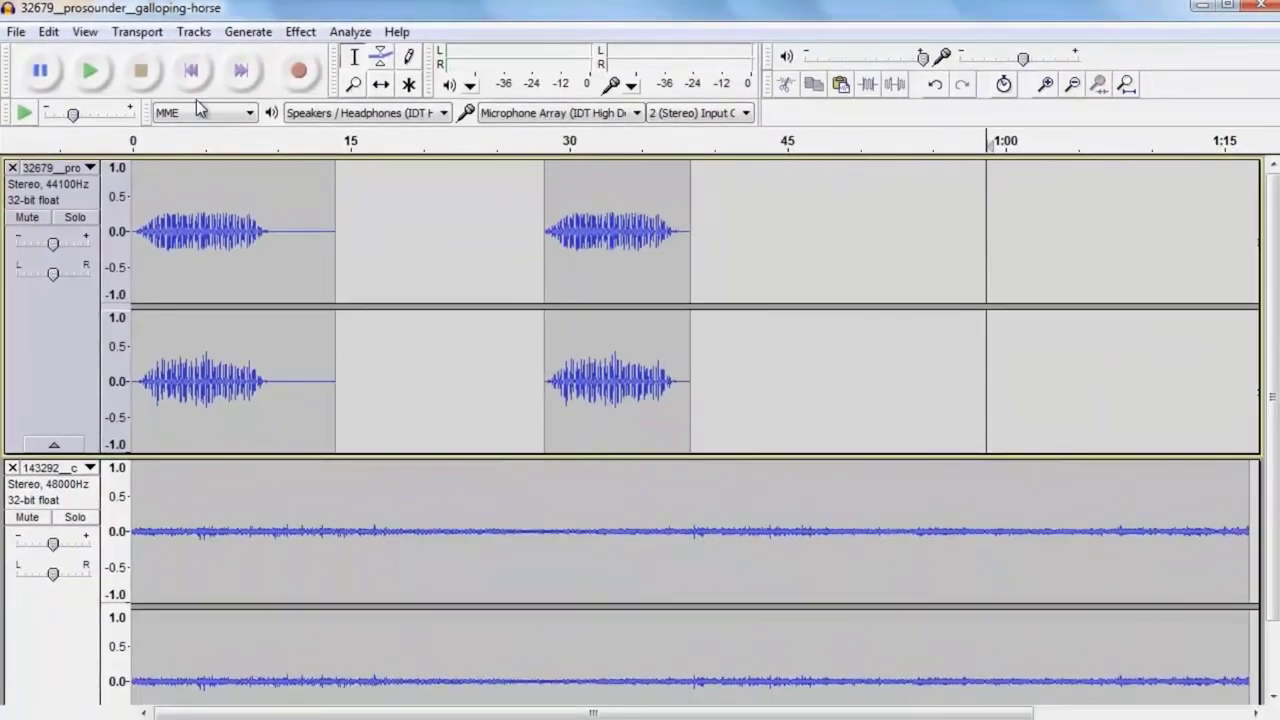
click(73, 48)
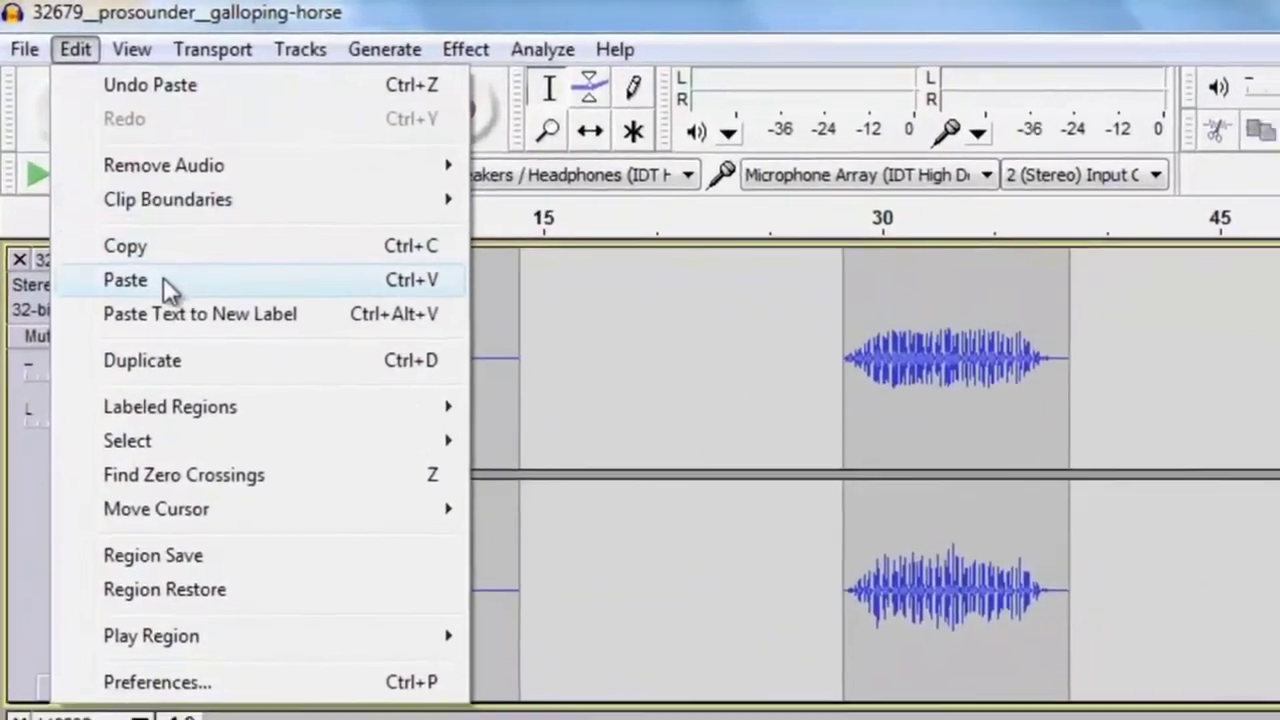
click(113, 252)
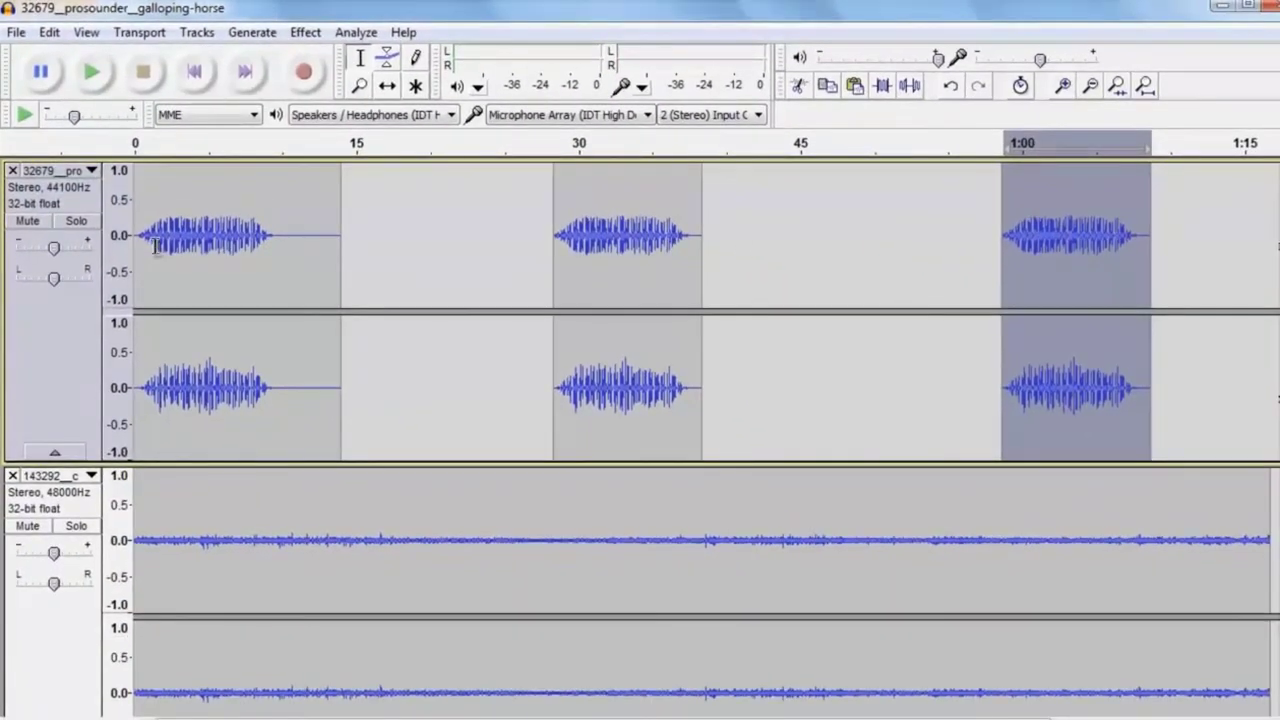
Play the combined tracks from near the beginning to listen to the mix.
click(145, 245)
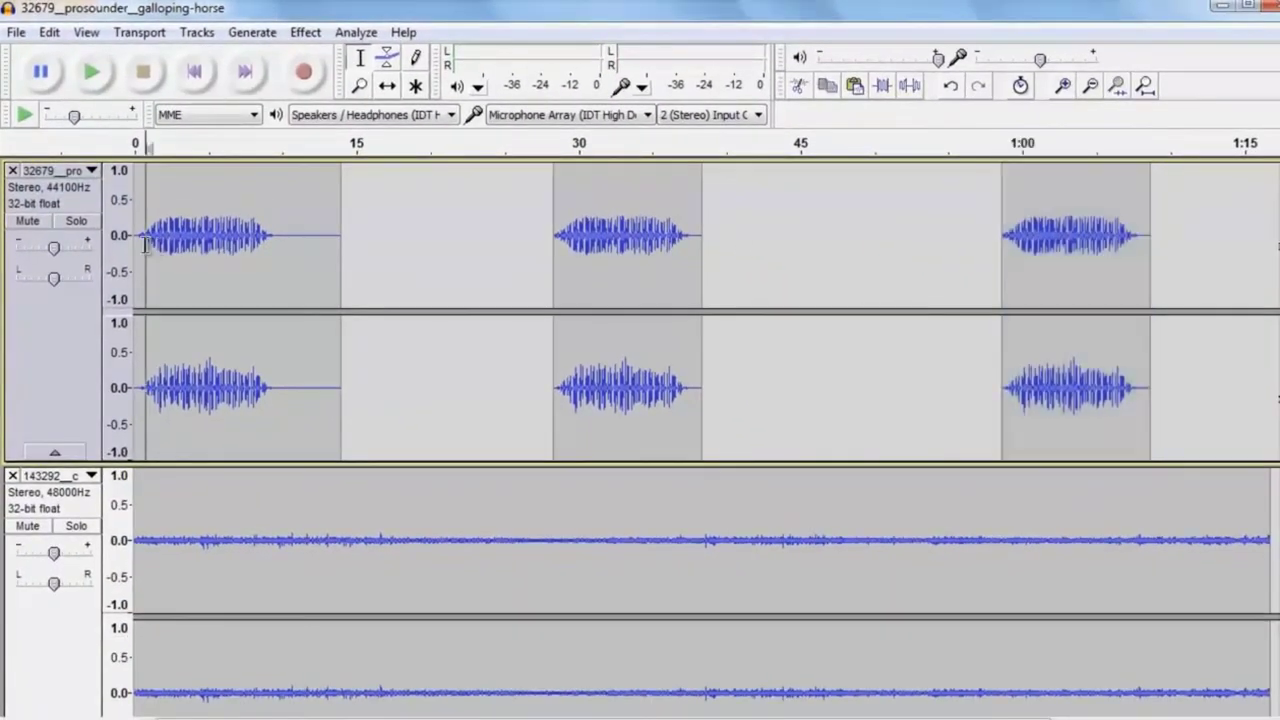
click(90, 72)
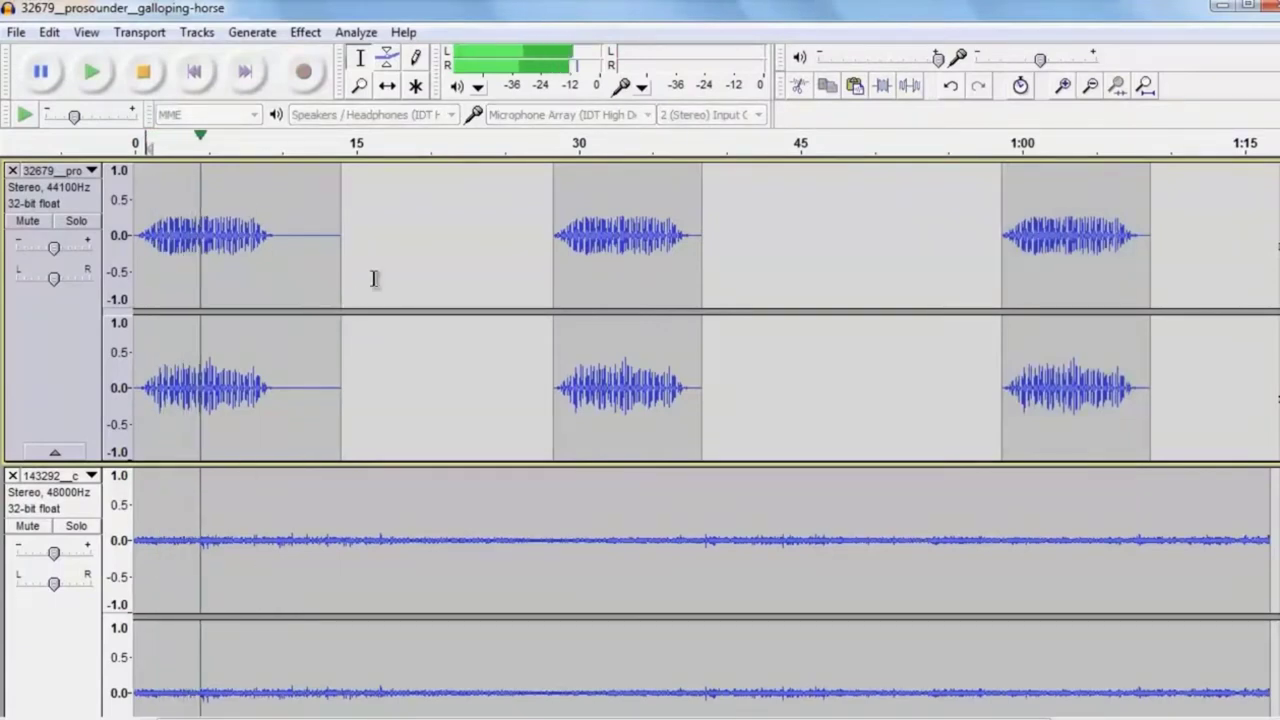
click(438, 206)
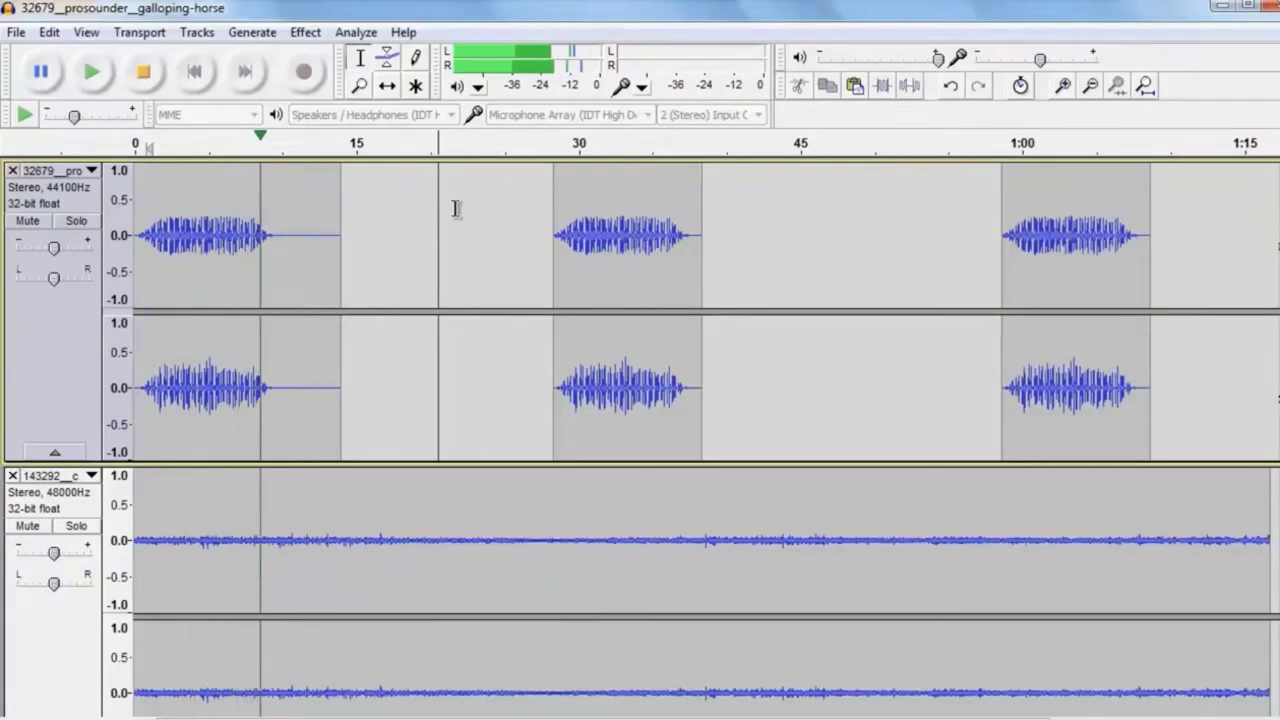
Save the Audacity project as Horses_01 in the 4302_section04 folder.
click(18, 33)
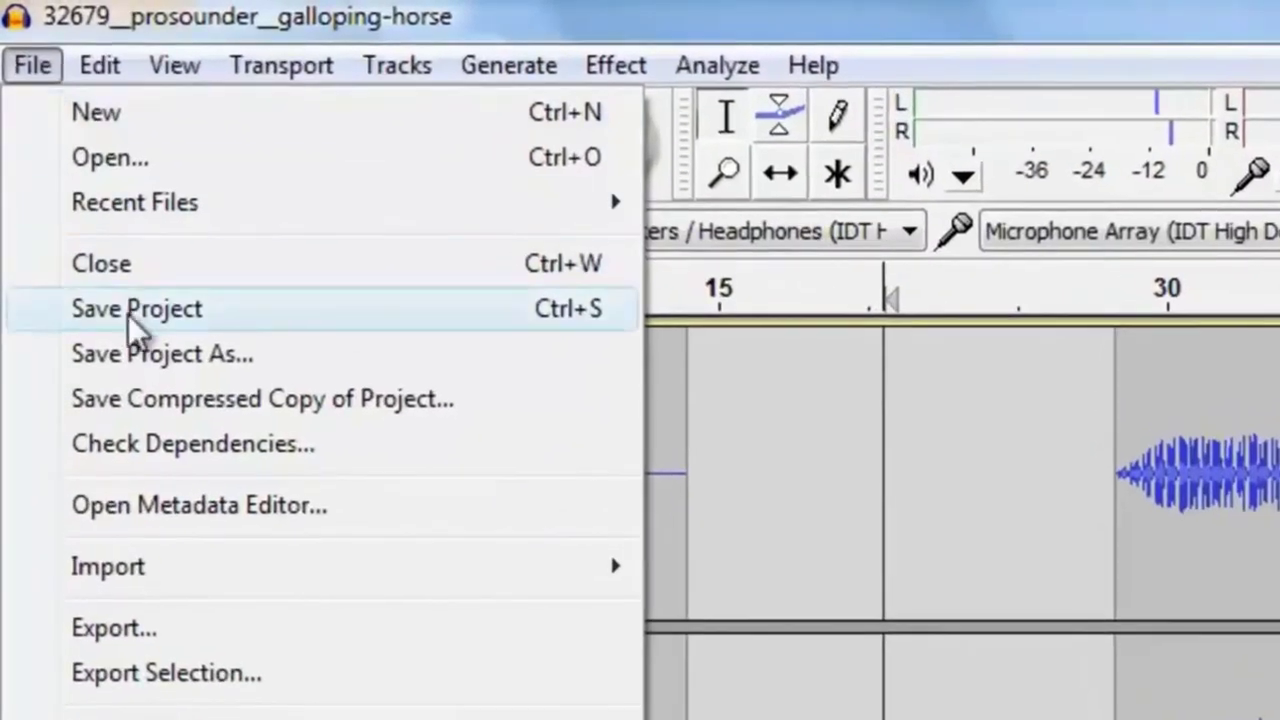
click(130, 320)
click(1040, 552)
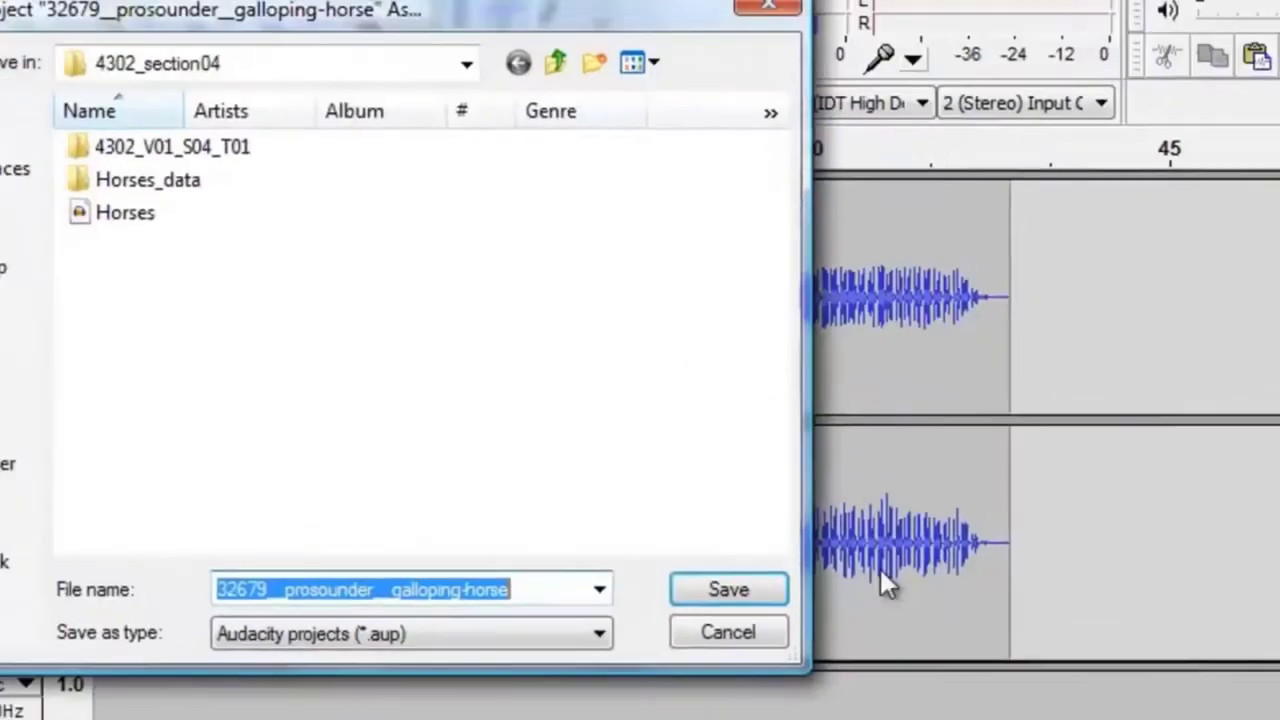
key(BackSpace)
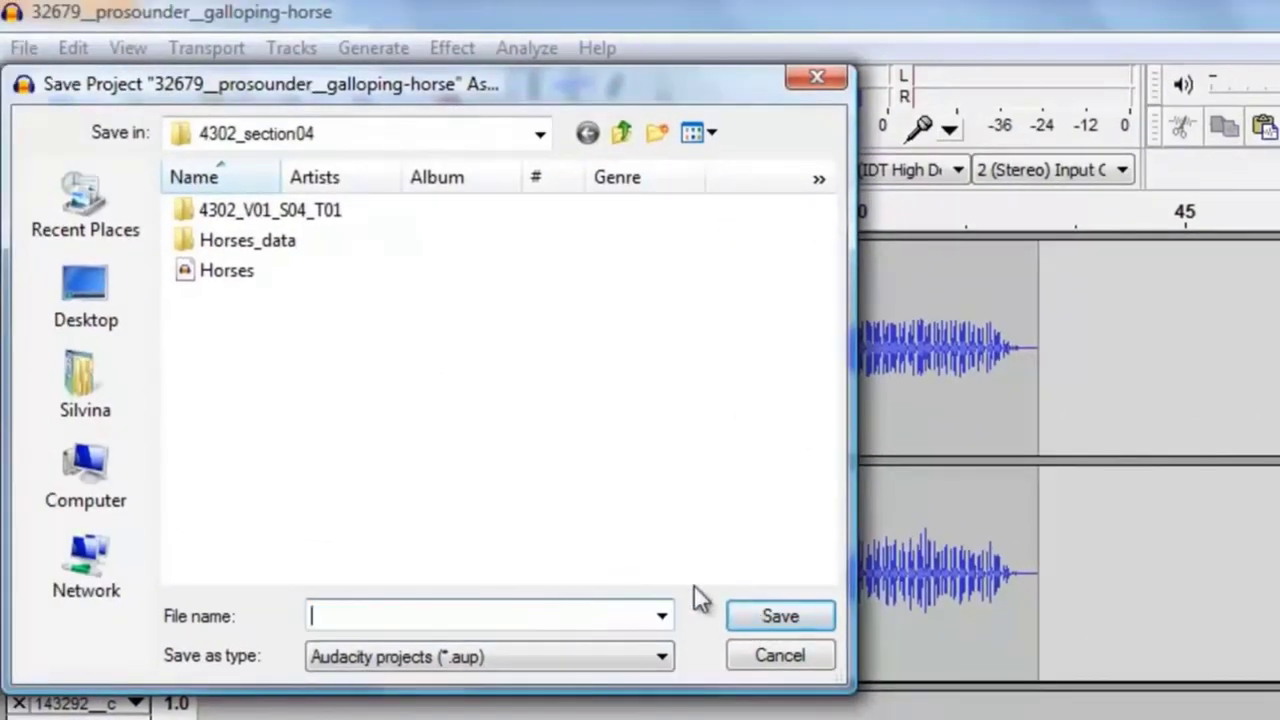
text(Horses)
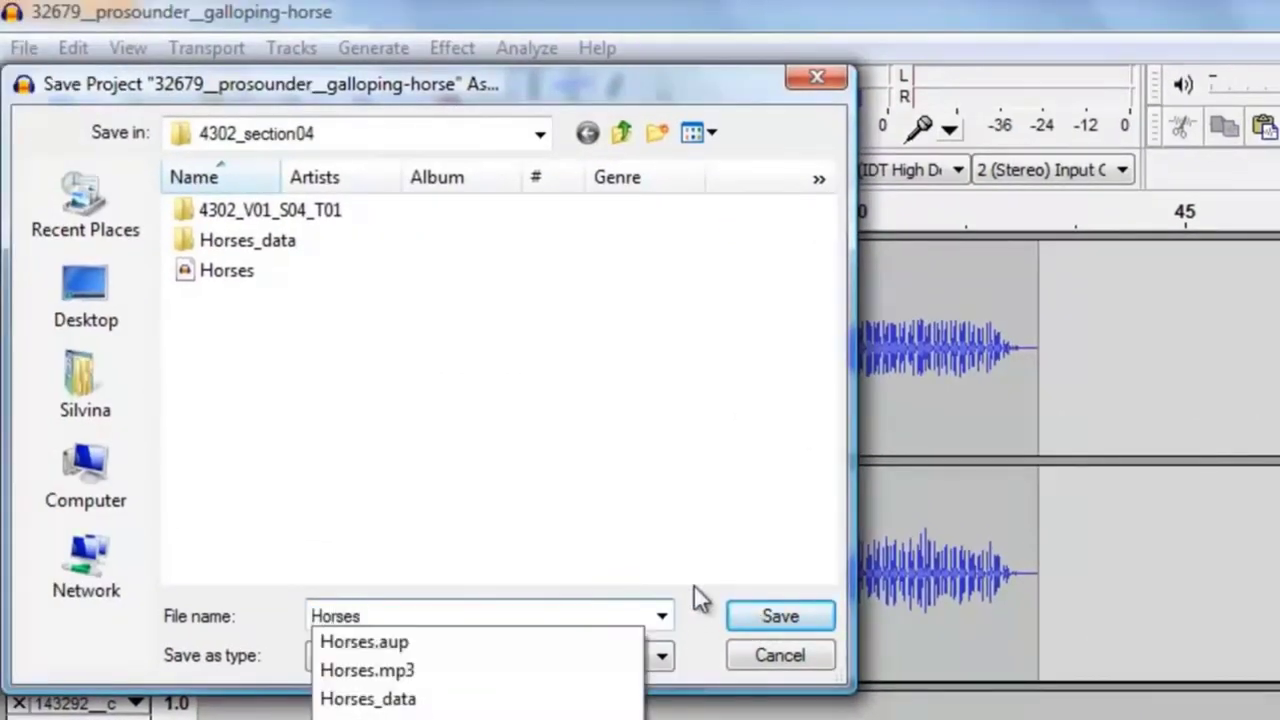
text(_01)
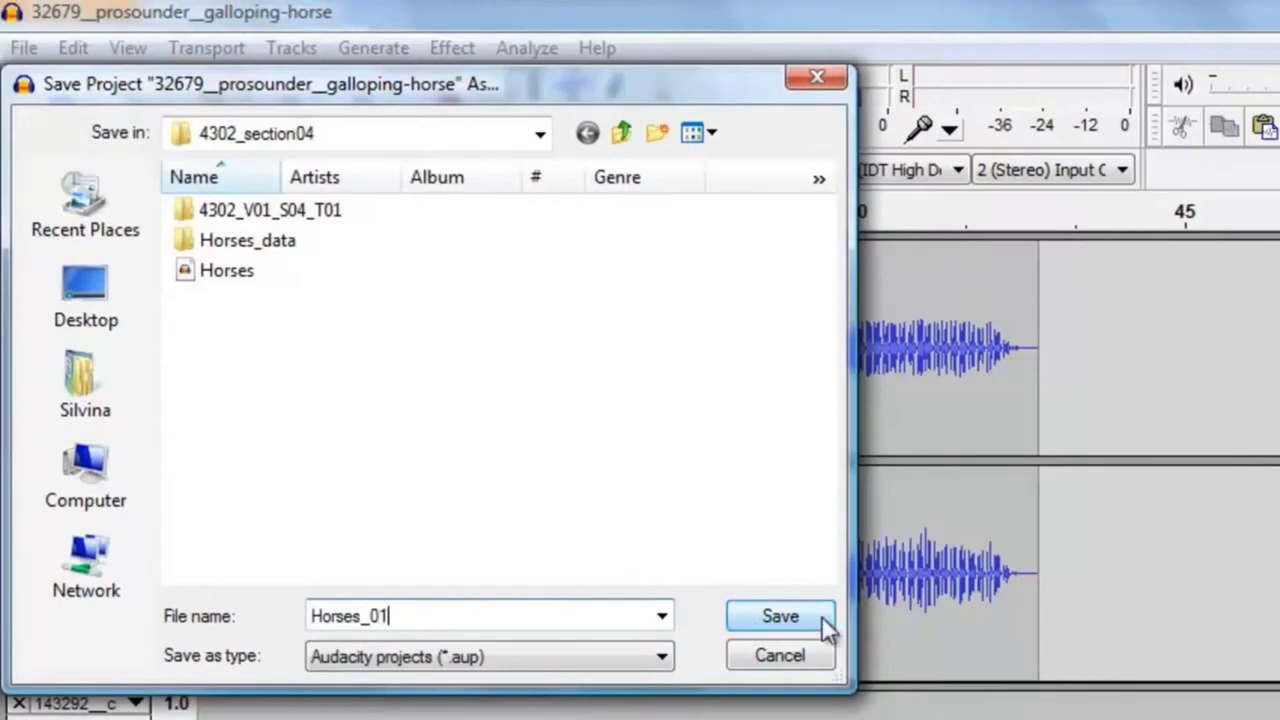
click(780, 616)
Export the project as an MP3 file named Horses_01, leaving the metadata tags empty.
click(24, 48)
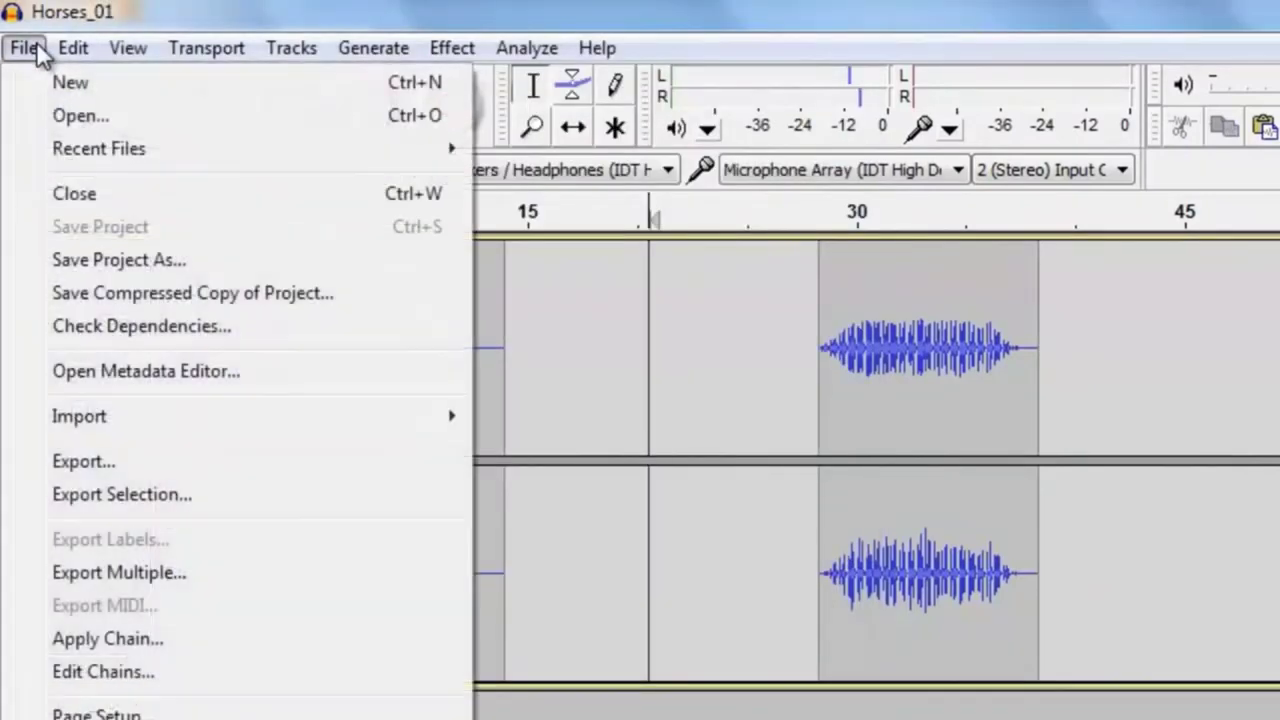
click(160, 460)
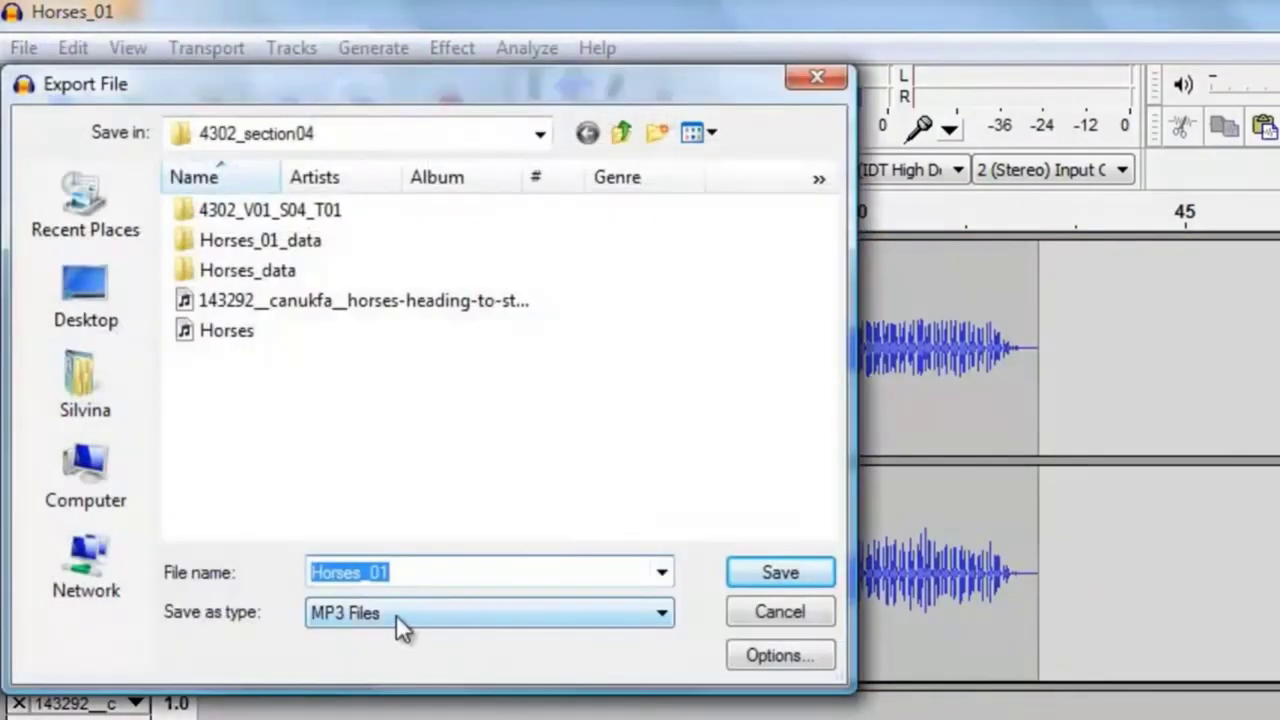
click(772, 576)
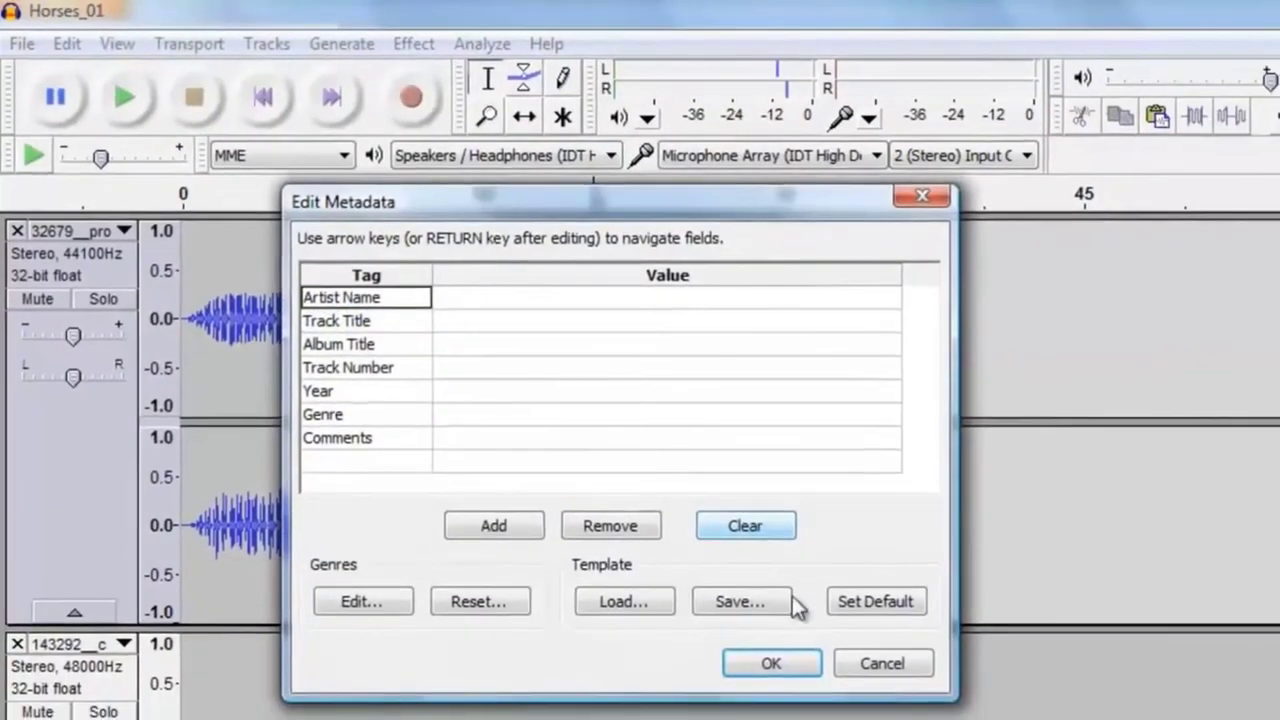
click(785, 658)
click(1075, 610)
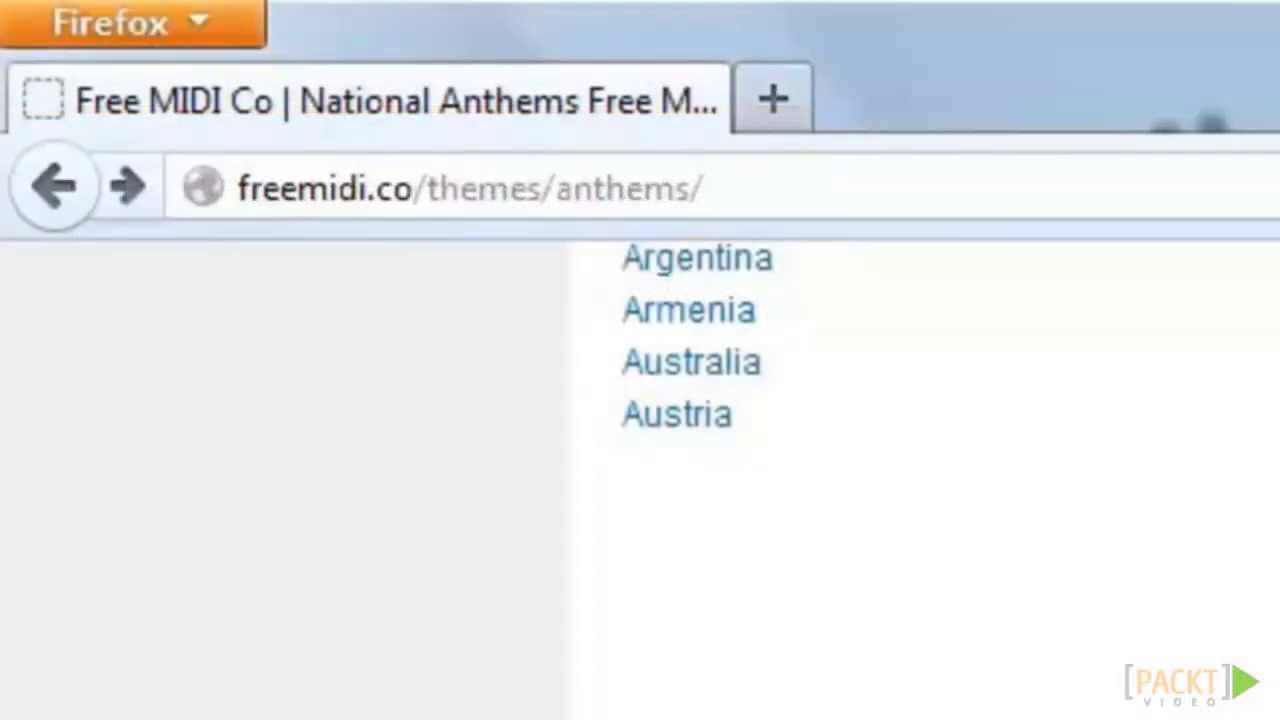
On the freemidi.co national anthems page in Firefox, look through the country list for the Australia anthem.
scroll(640, 450, up, 5)
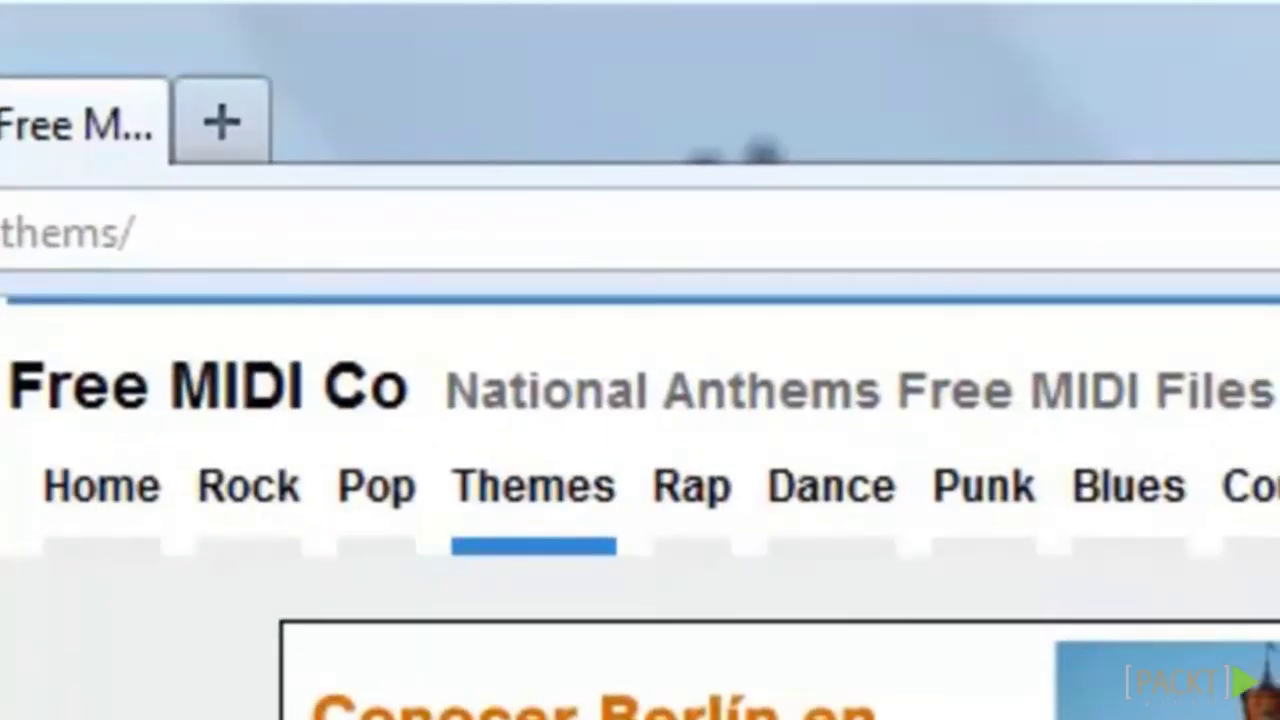
scroll(640, 500, down, 3)
scroll(640, 500, down, 3)
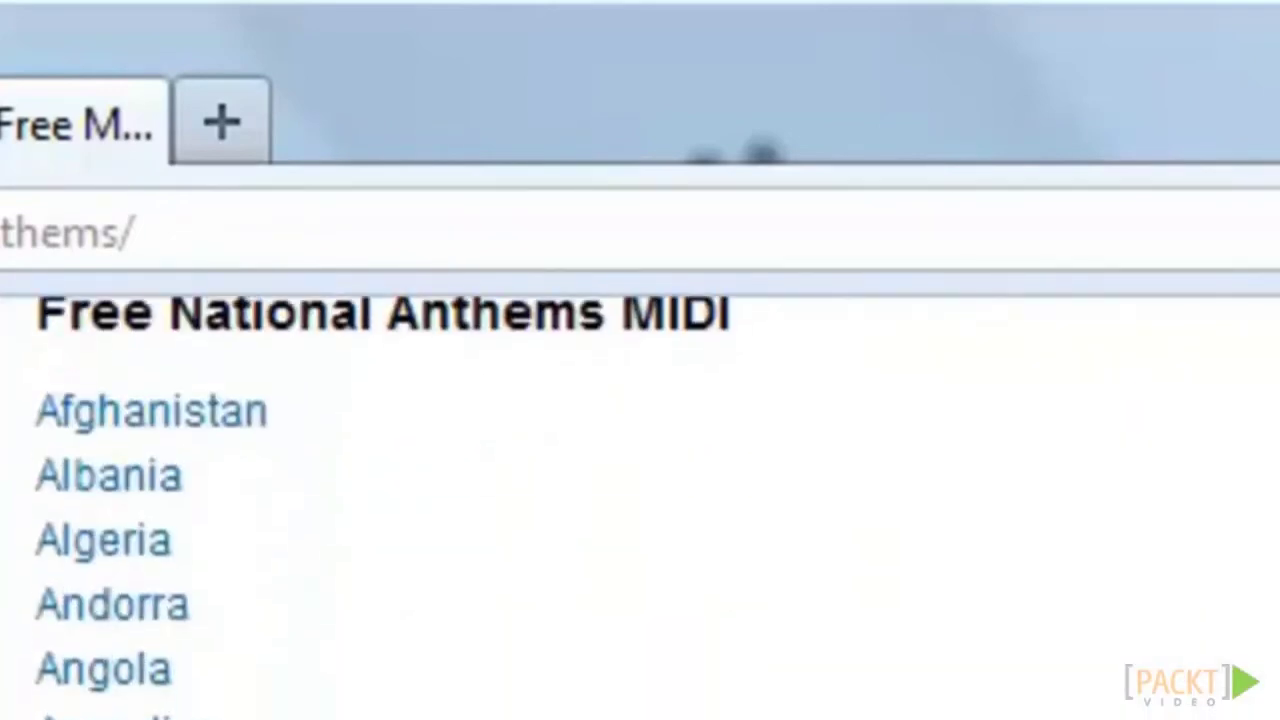
scroll(640, 500, down, 3)
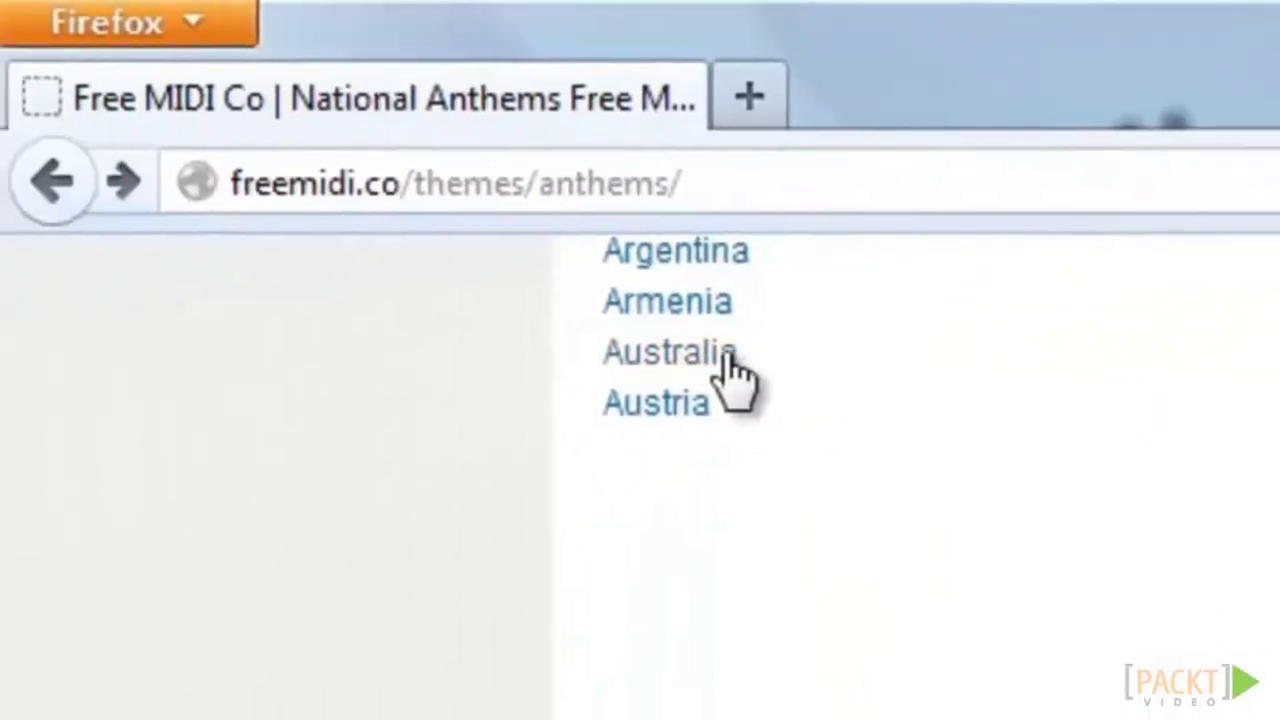
Save the linked Australia anthem MIDI file from the freemidi.co anthems page.
right_click(728, 360)
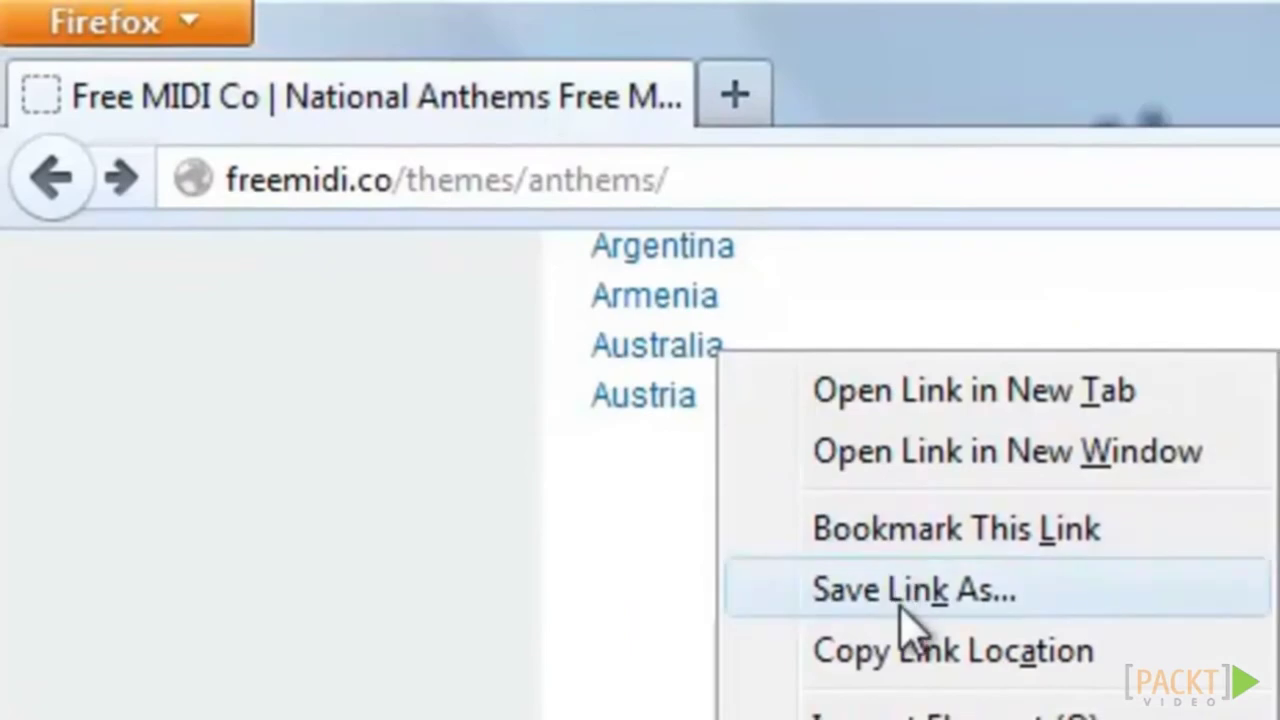
click(900, 600)
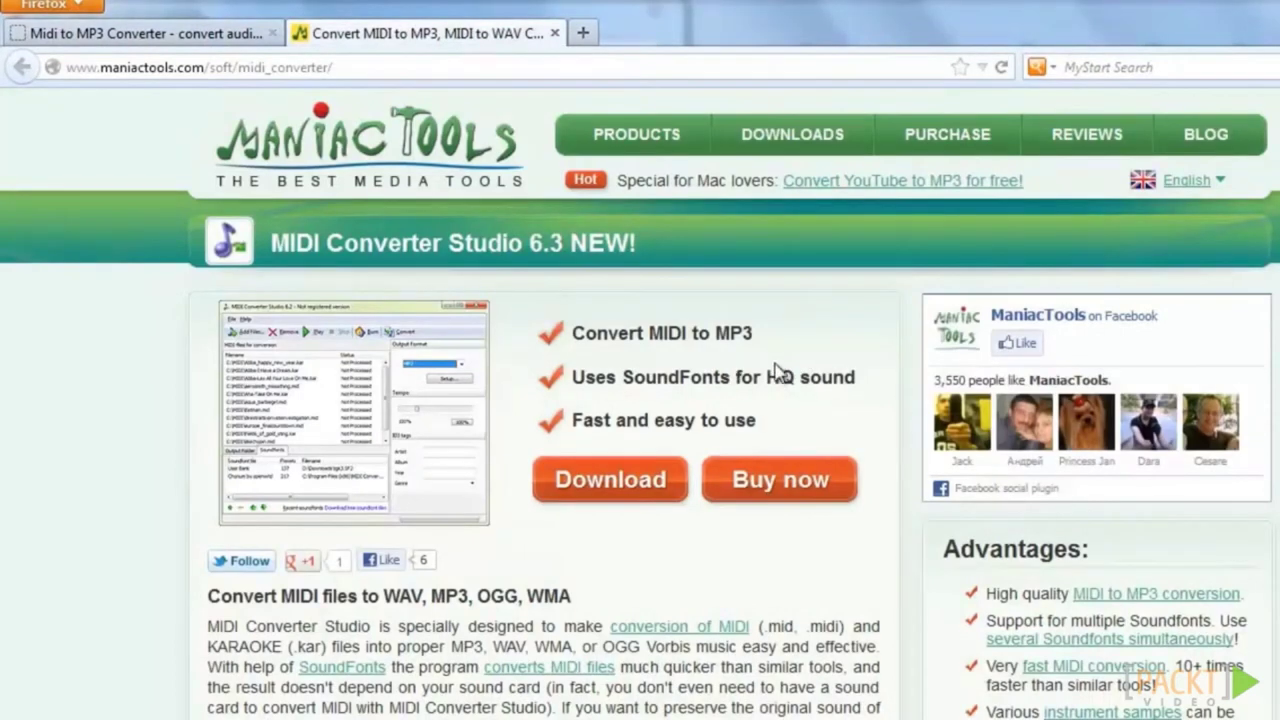
Switch to MIDI Converter Studio and add the Australia MIDI file from the 4302_section04 folder to the conversion list.
scroll(740, 362, down, 2)
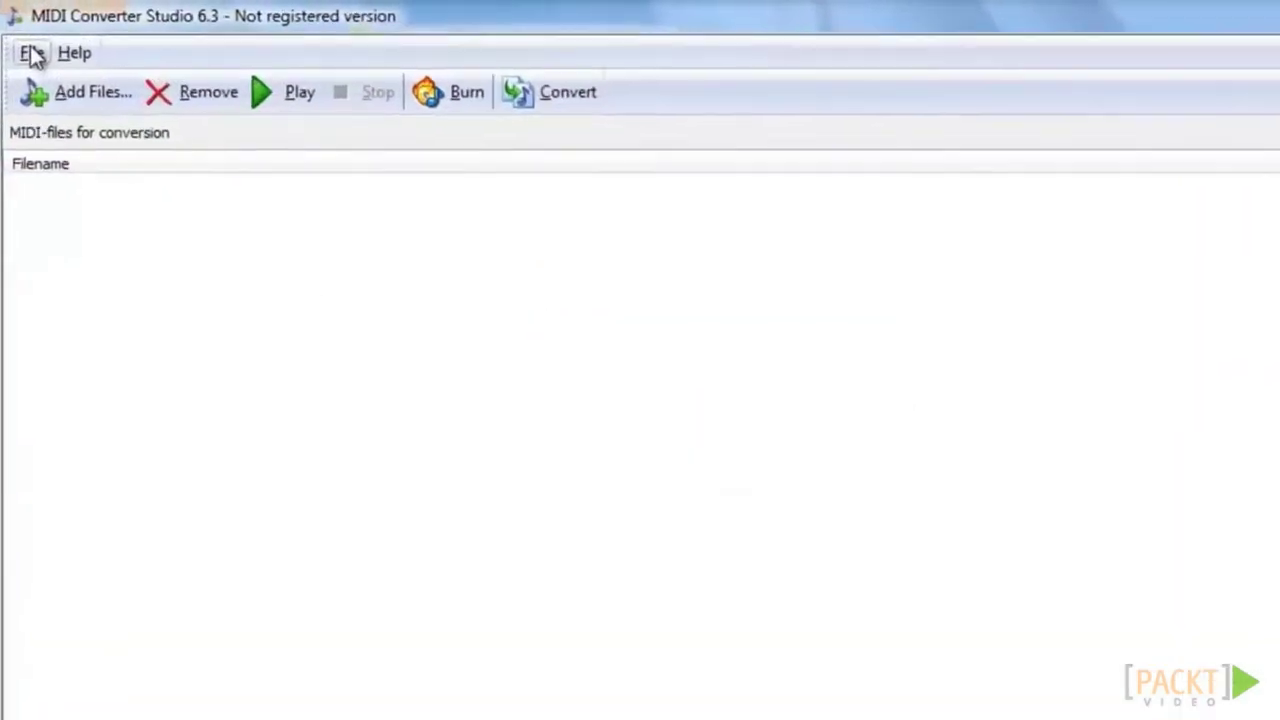
click(31, 54)
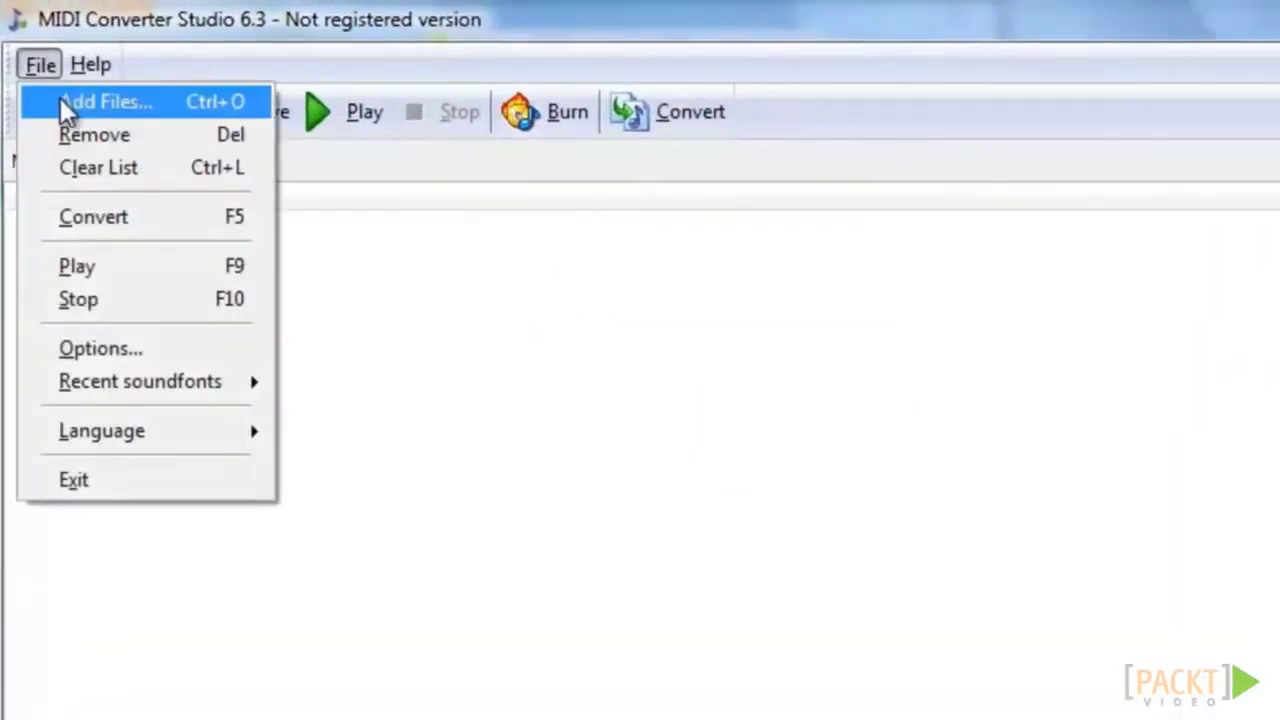
click(64, 103)
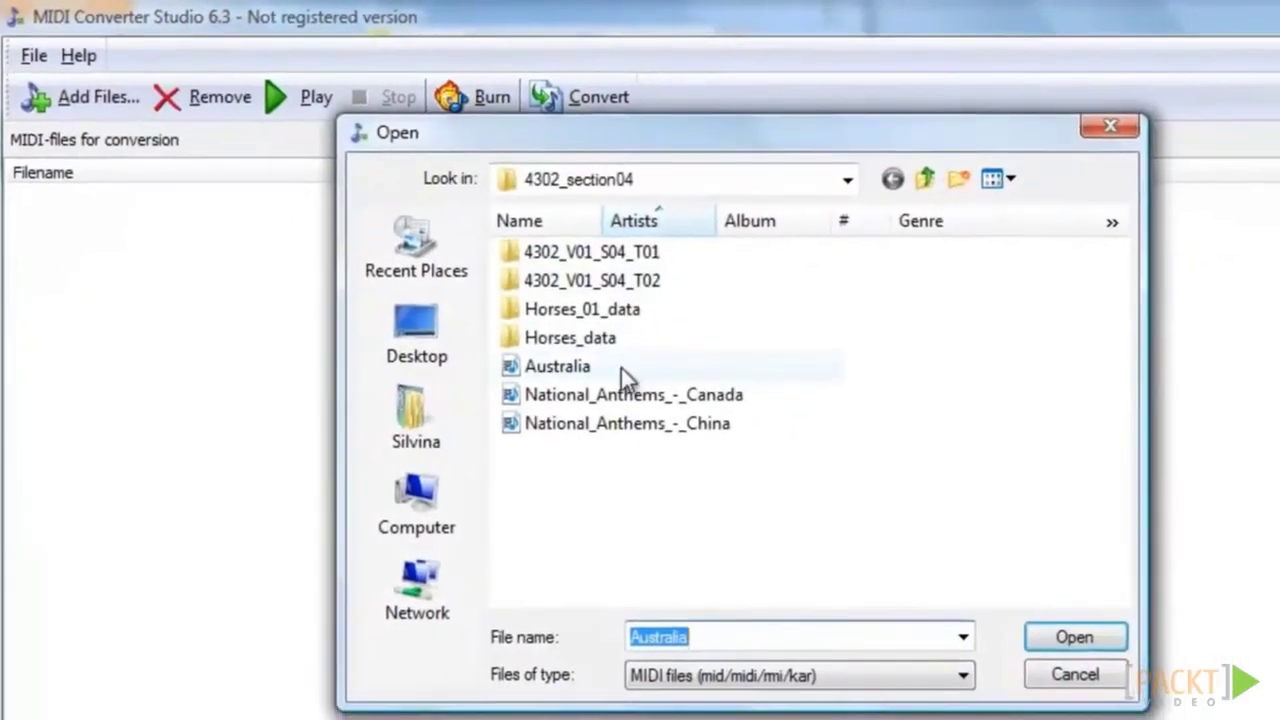
click(611, 370)
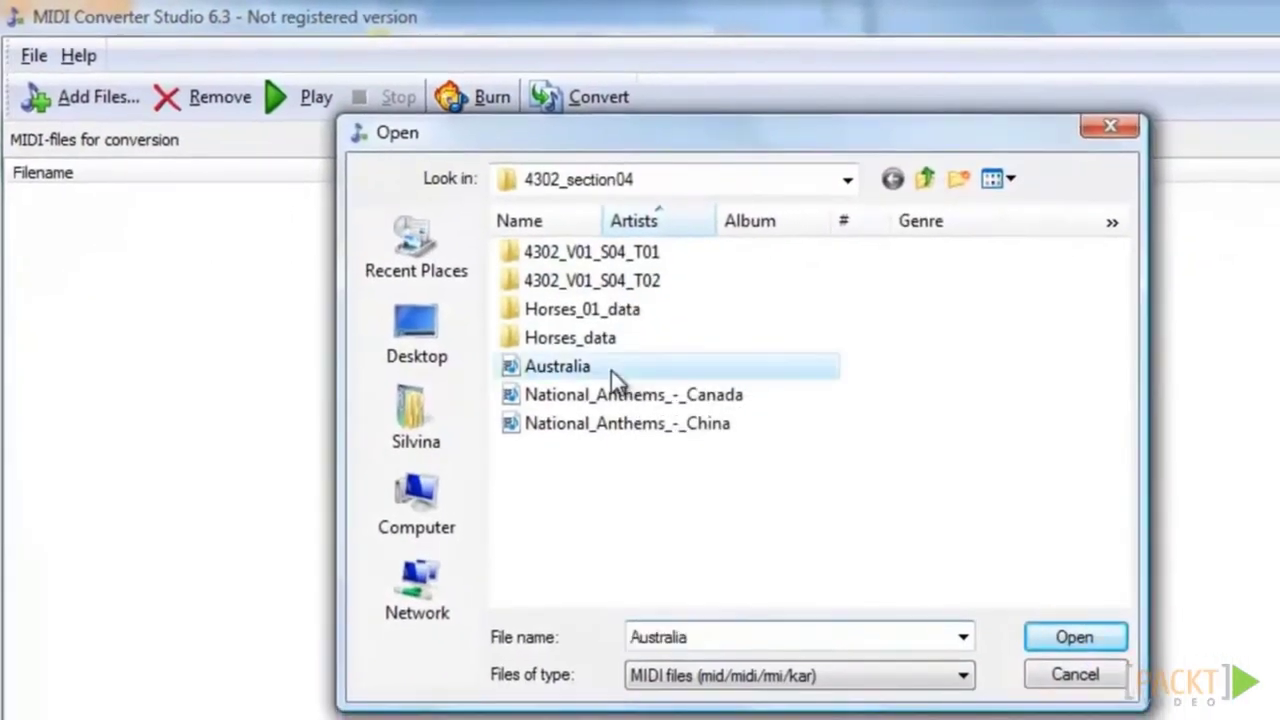
click(1072, 638)
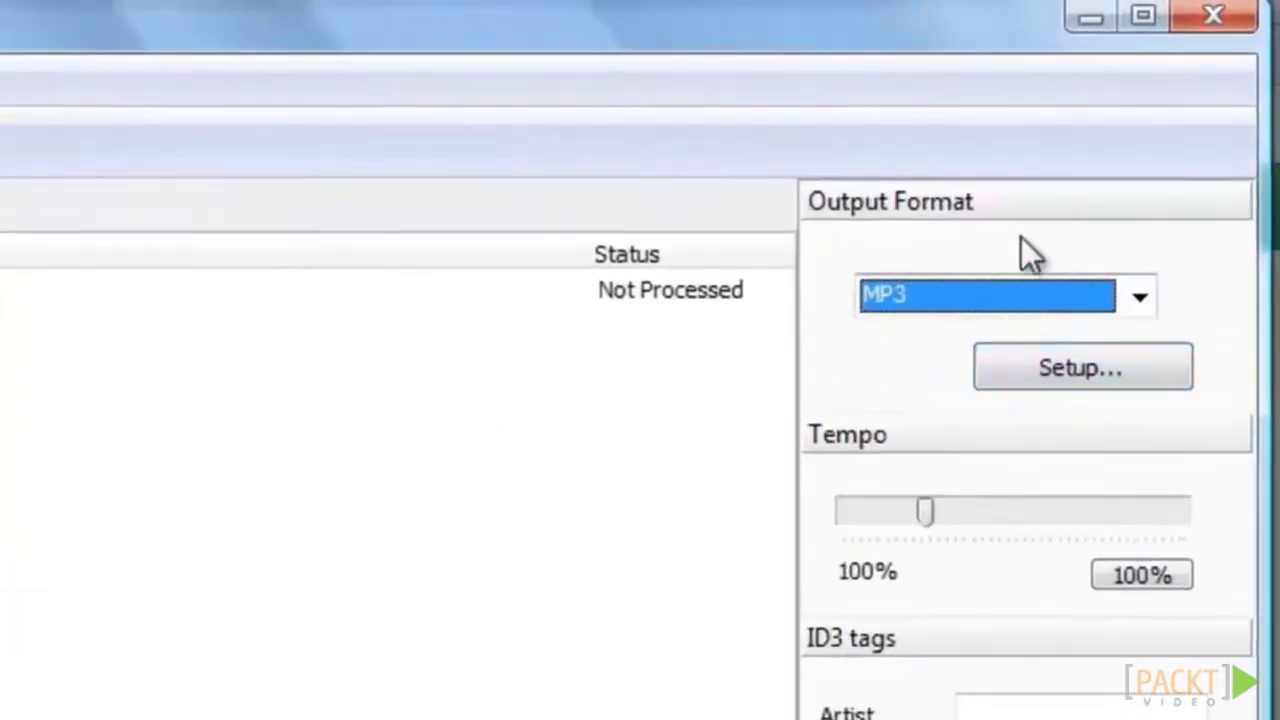
Convert the Australia file with MP3 as the output format and open the folder containing the converted file.
click(1141, 301)
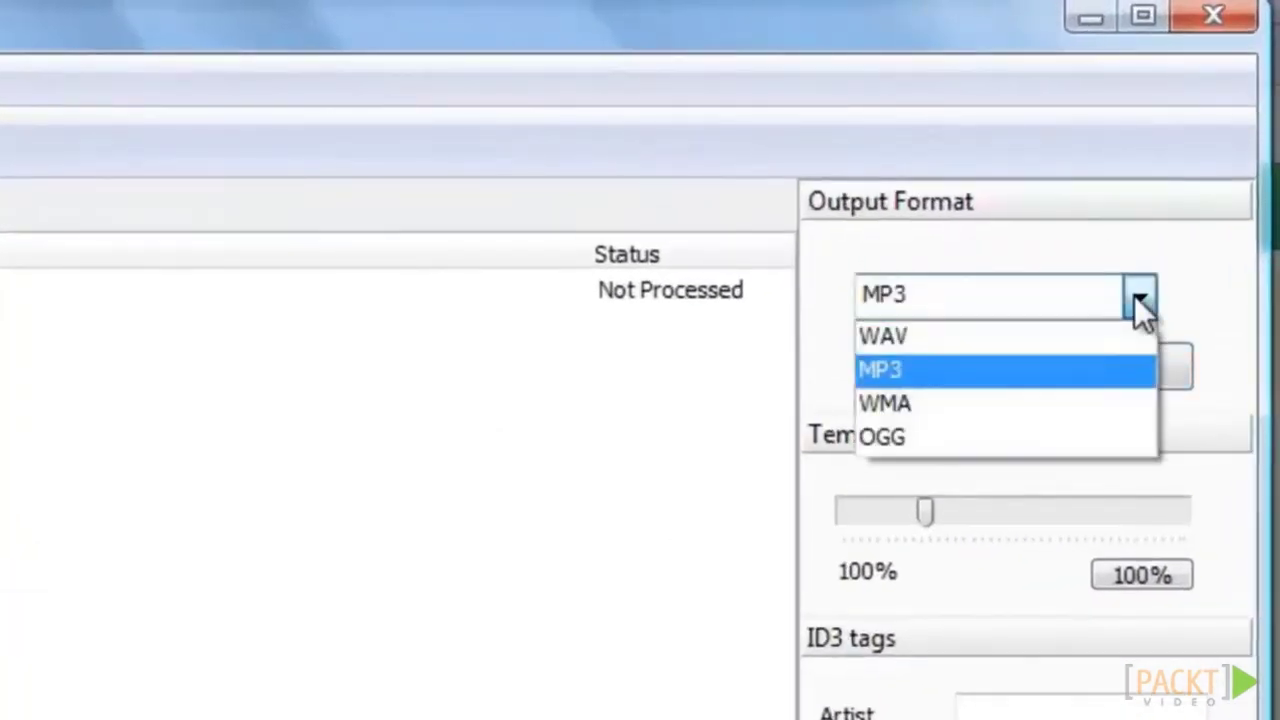
click(1138, 299)
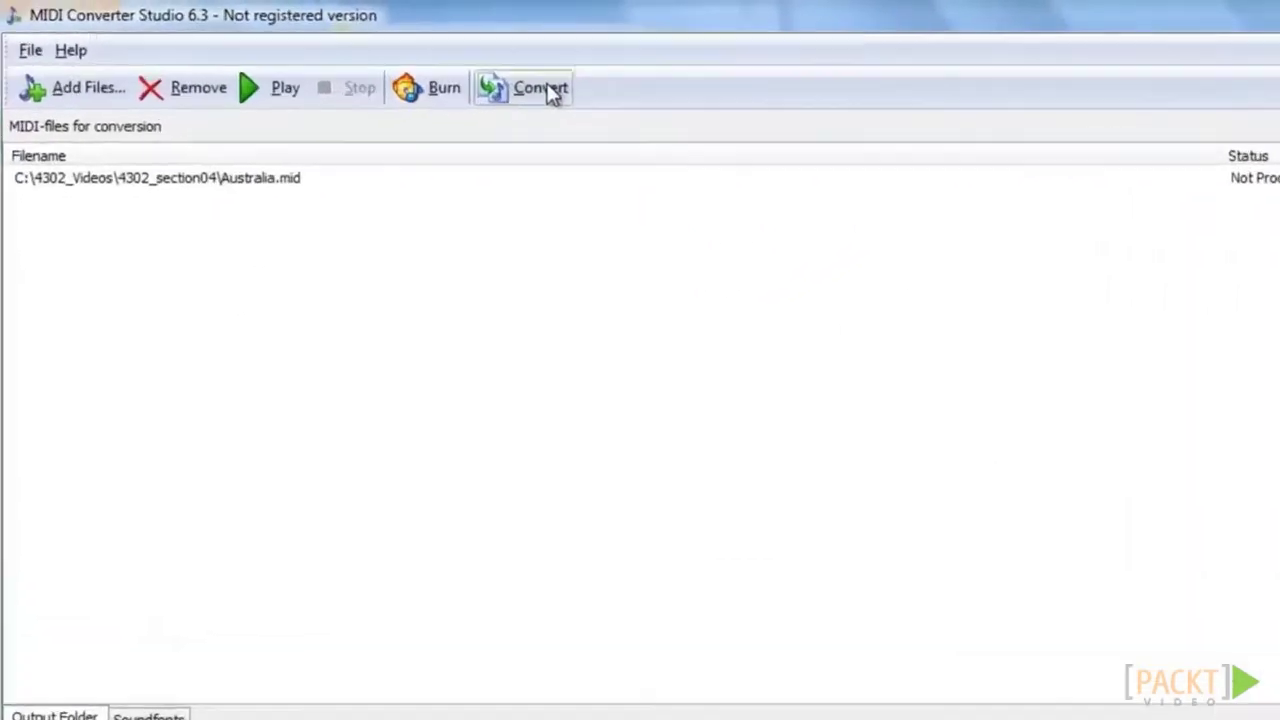
click(785, 133)
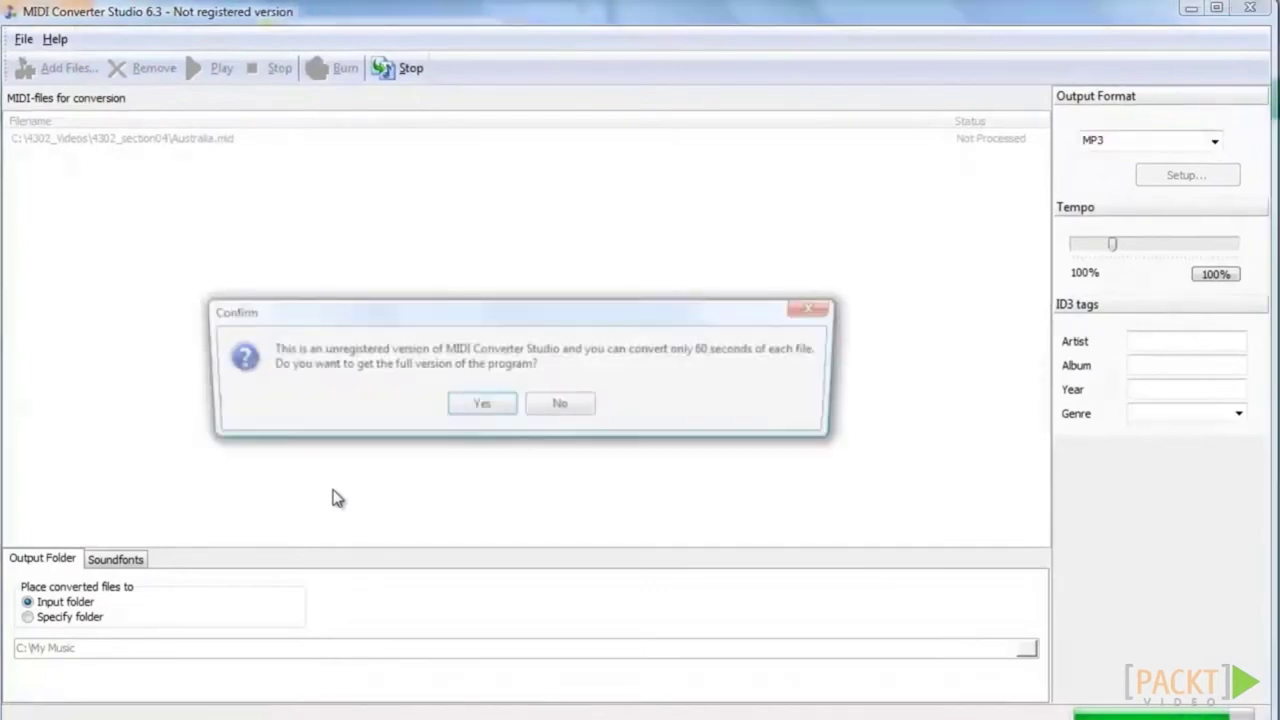
click(501, 408)
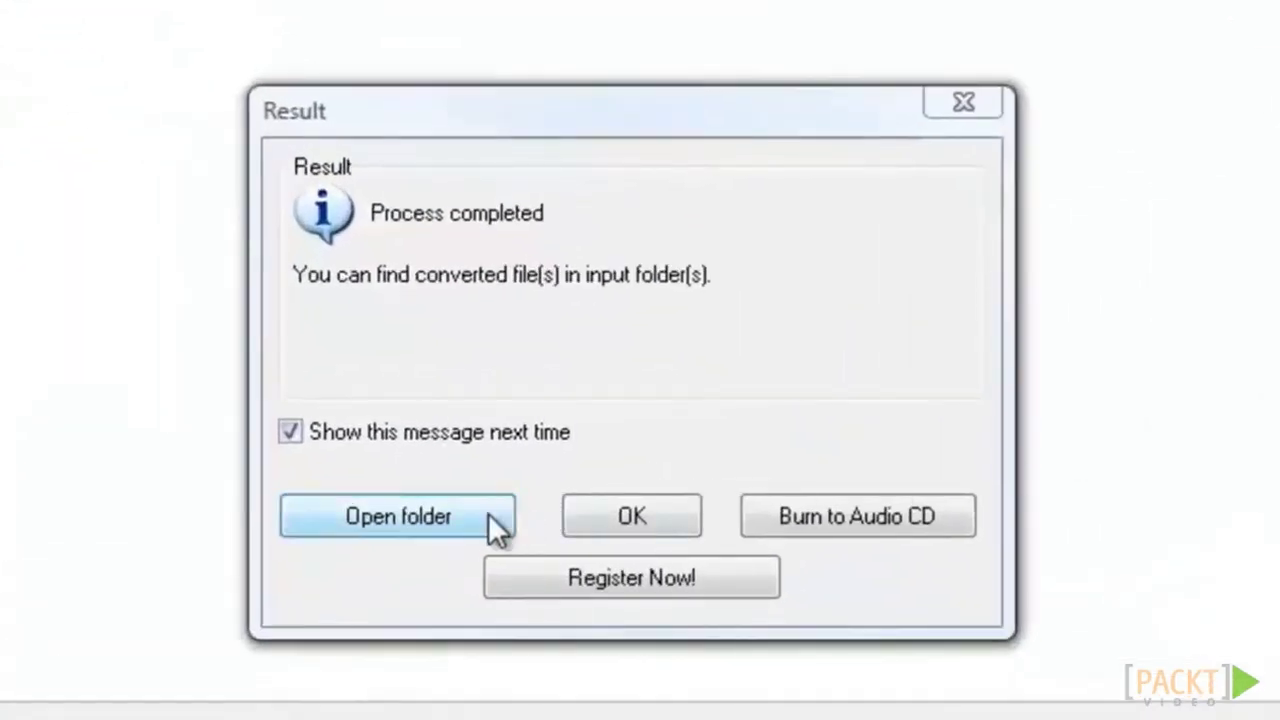
click(438, 513)
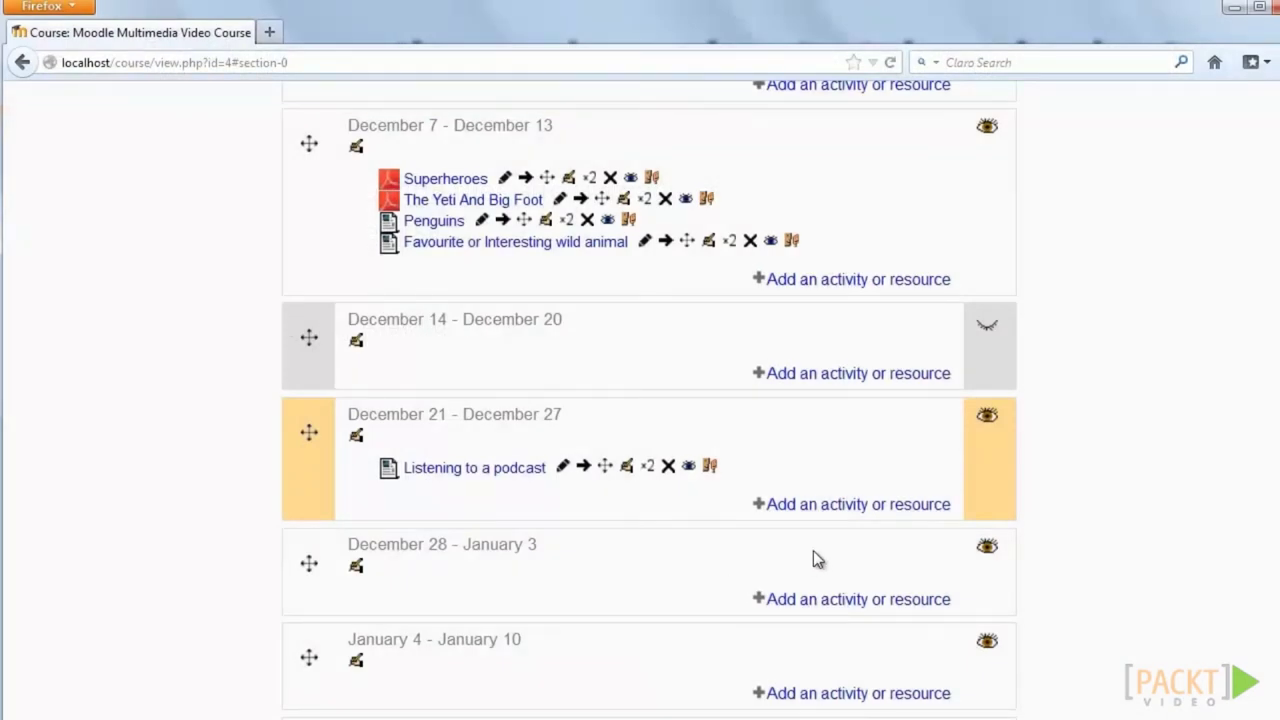
Switch to the Moodle course and add a Folder resource to the December 21 - December 27 section.
click(850, 506)
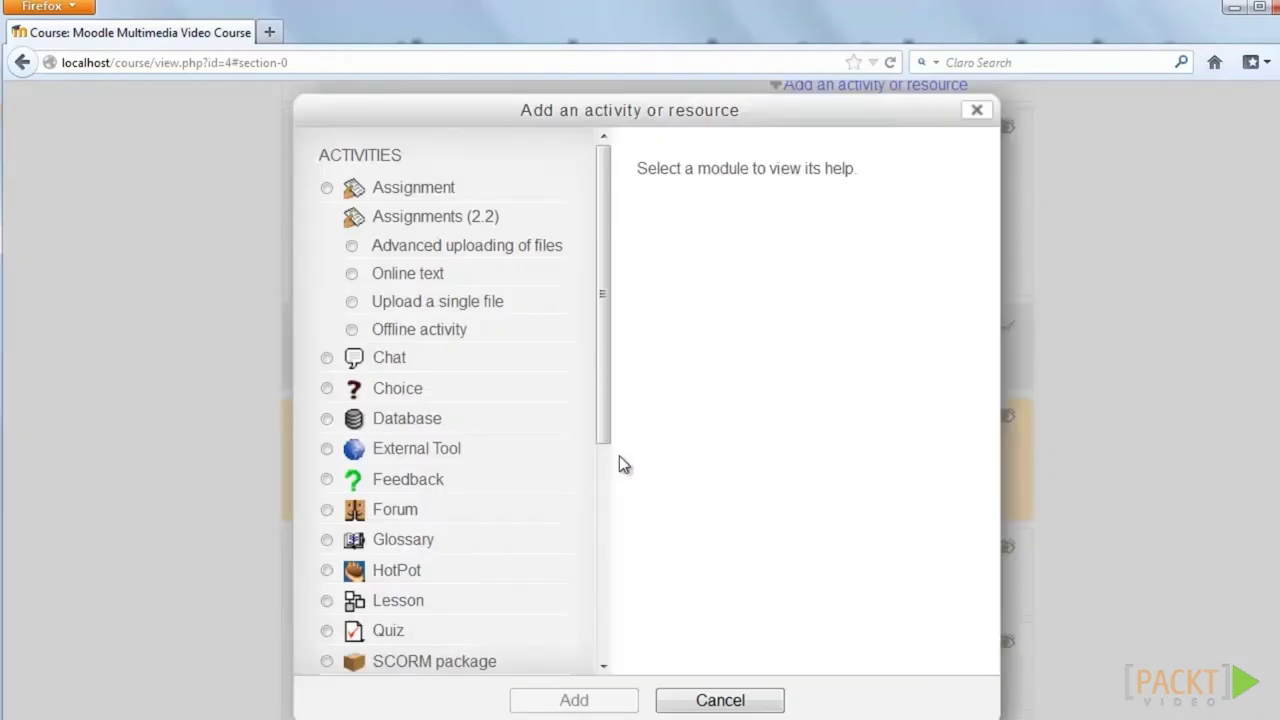
drag(607, 400, 608, 650)
click(393, 540)
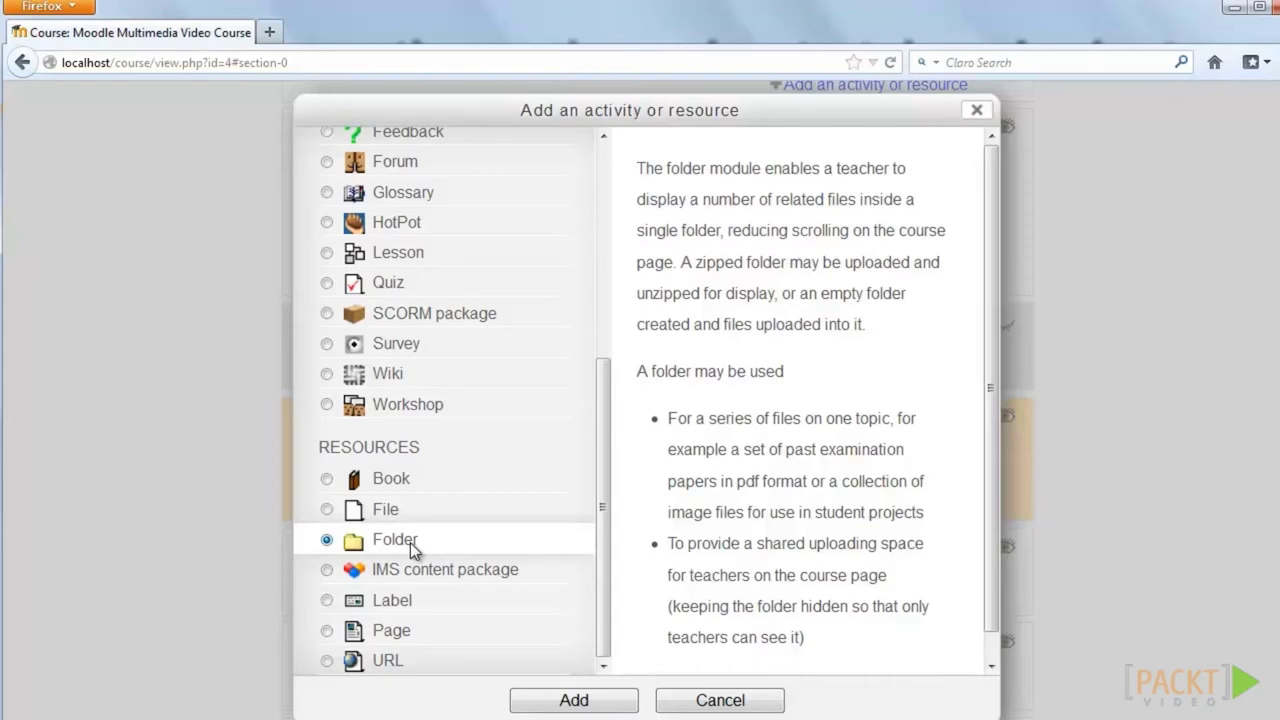
click(574, 700)
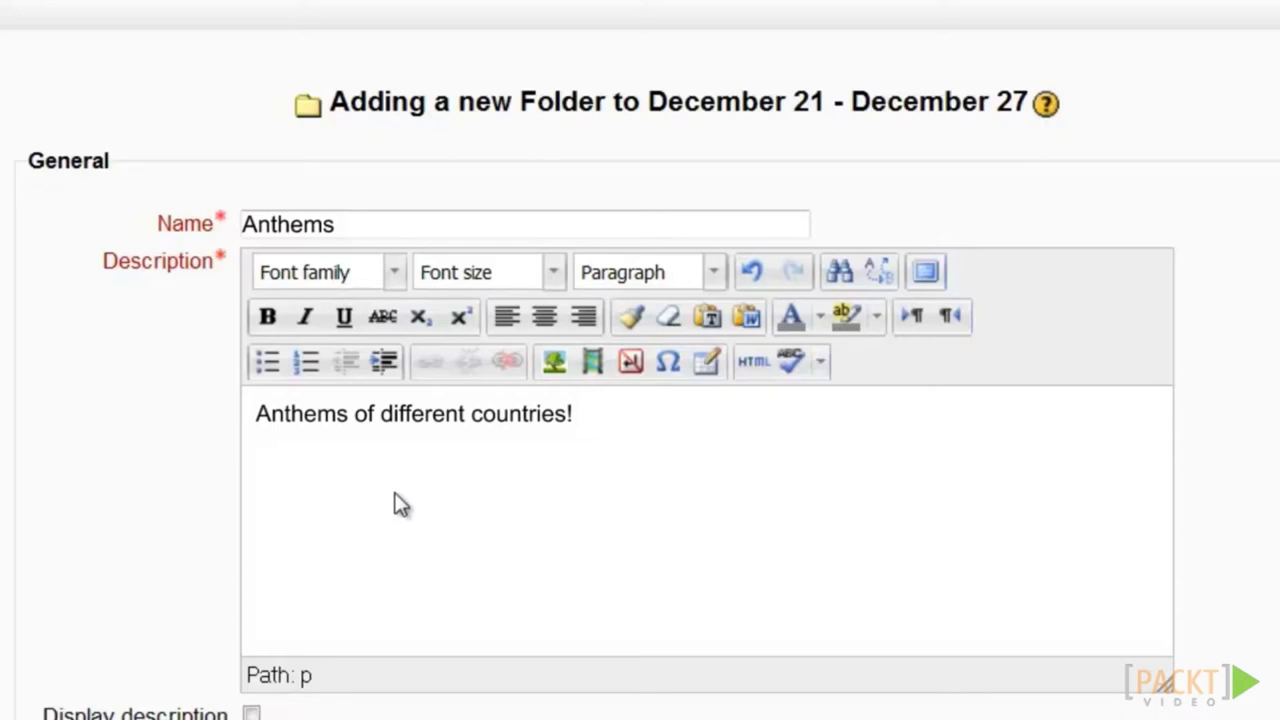
Create a subfolder named Anthems_playlist in the resource's files area and open it.
scroll(400, 505, down, 8)
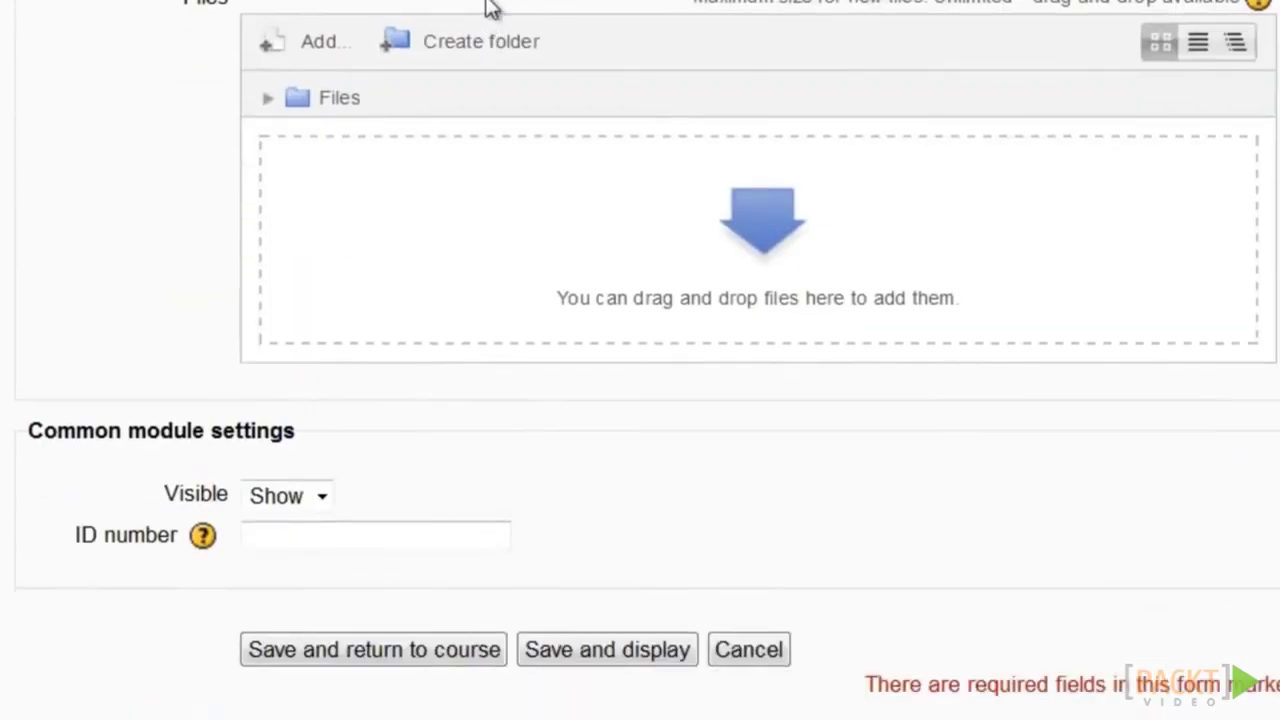
click(452, 50)
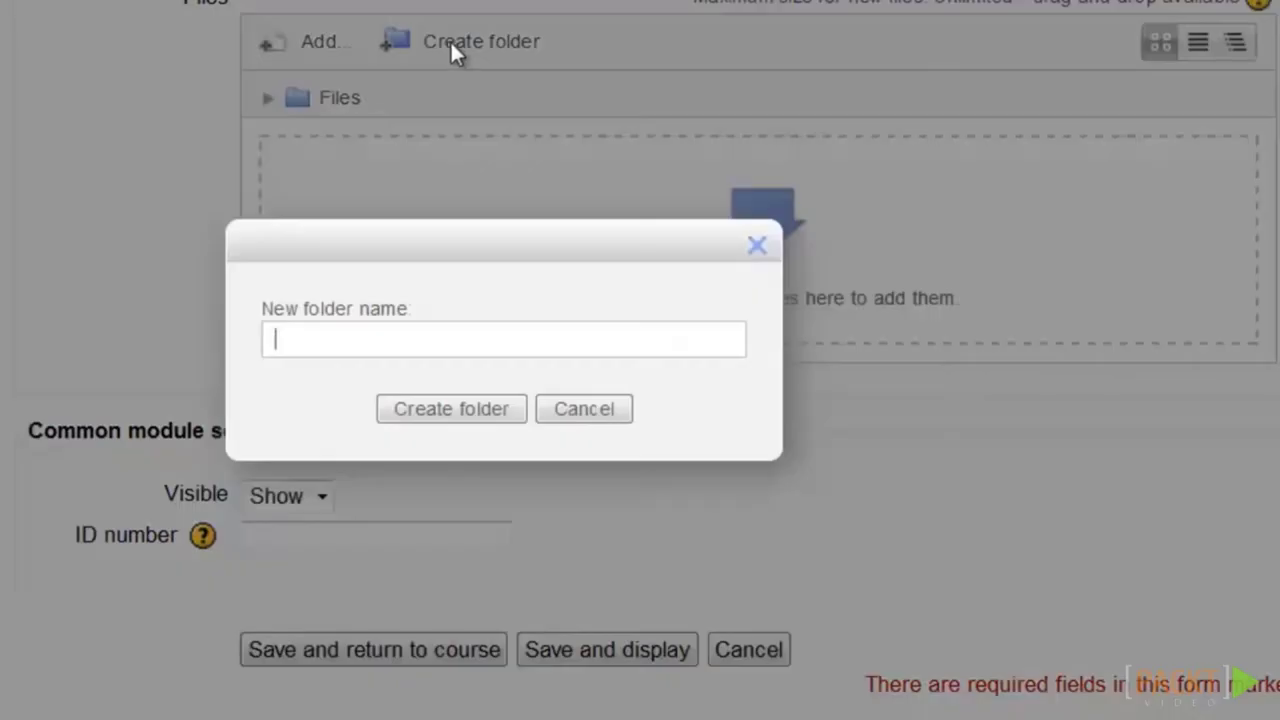
text(Anthems_p)
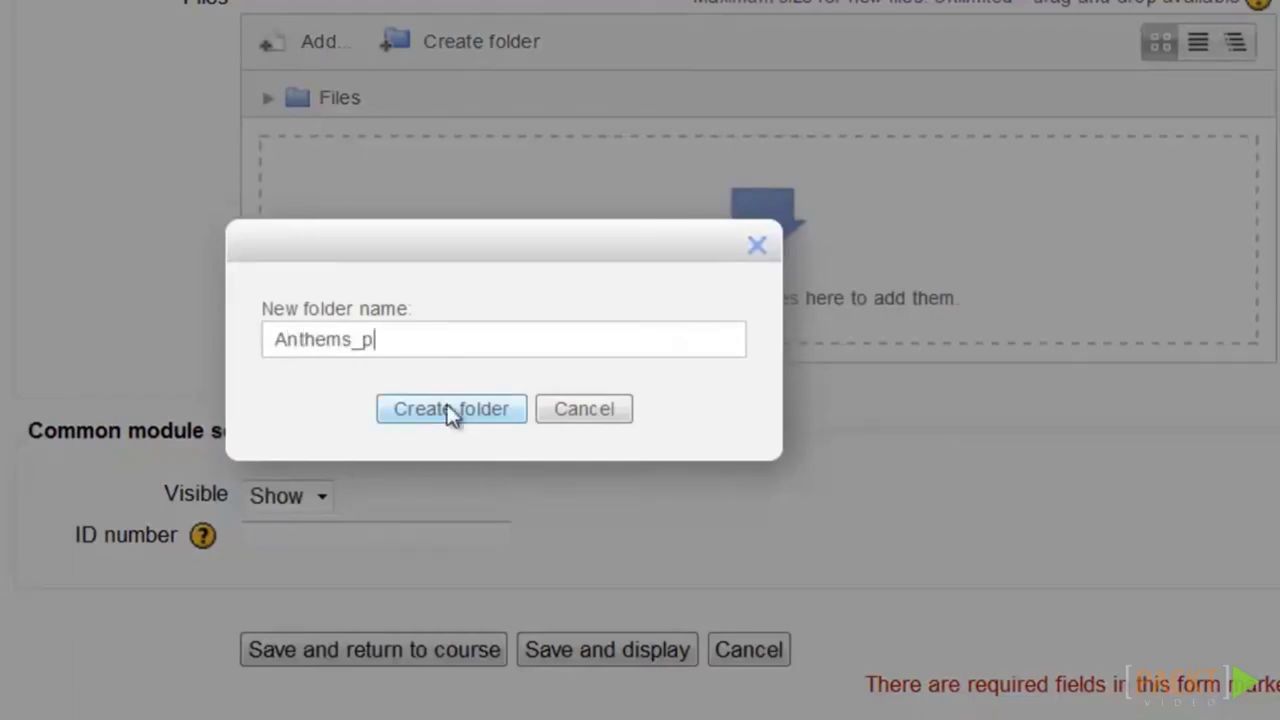
text(laylist)
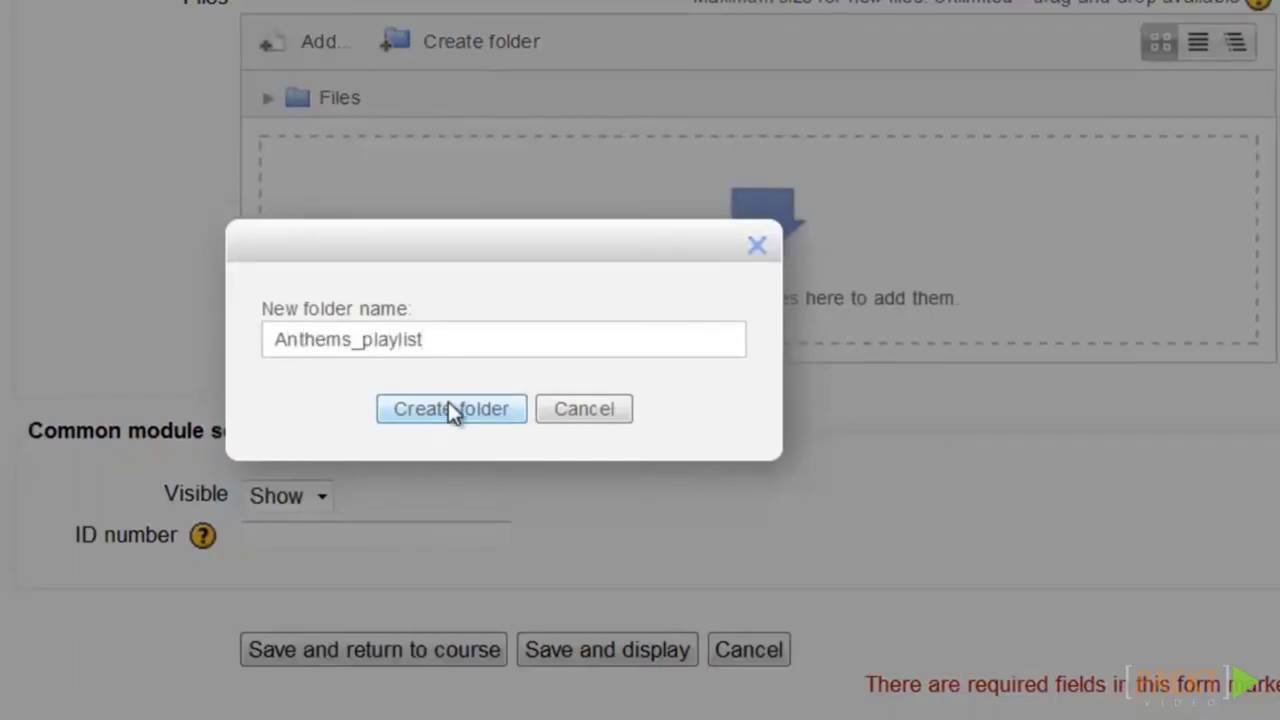
click(450, 410)
click(363, 261)
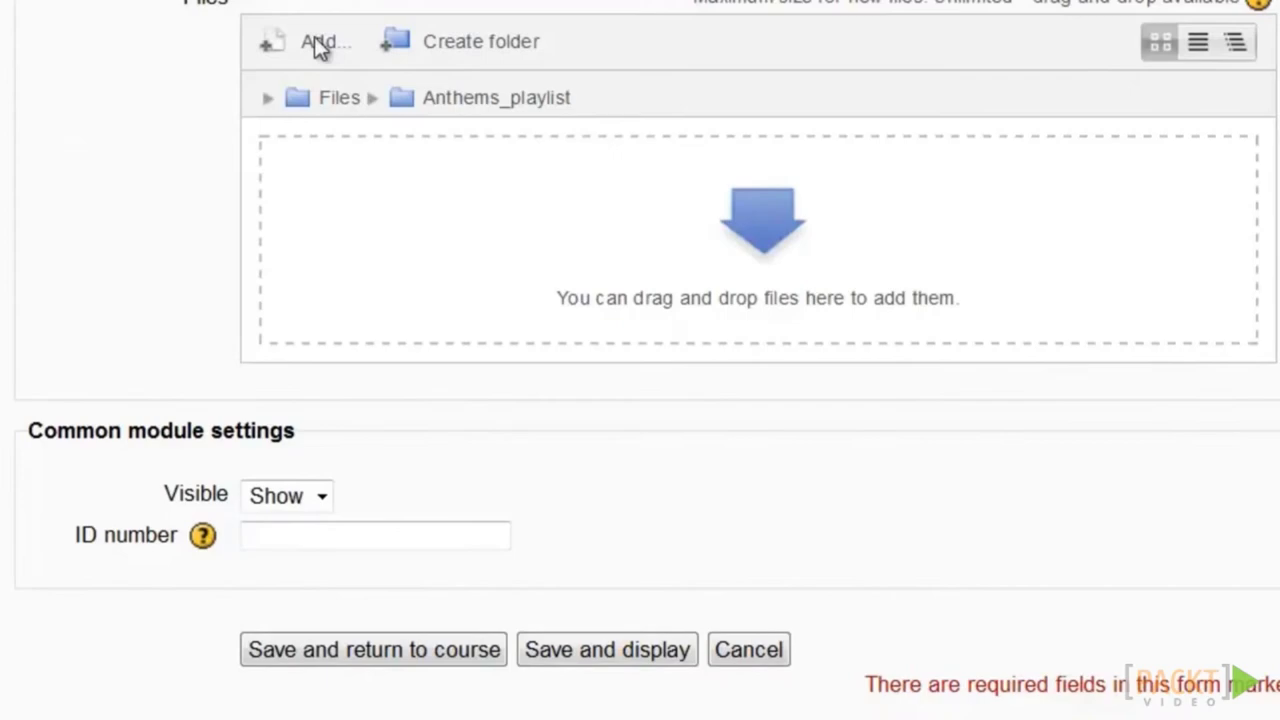
Upload the Australia MIDI file from 4302_section04 into the Anthems_playlist folder, saved as Anthem_01.
click(318, 47)
click(843, 328)
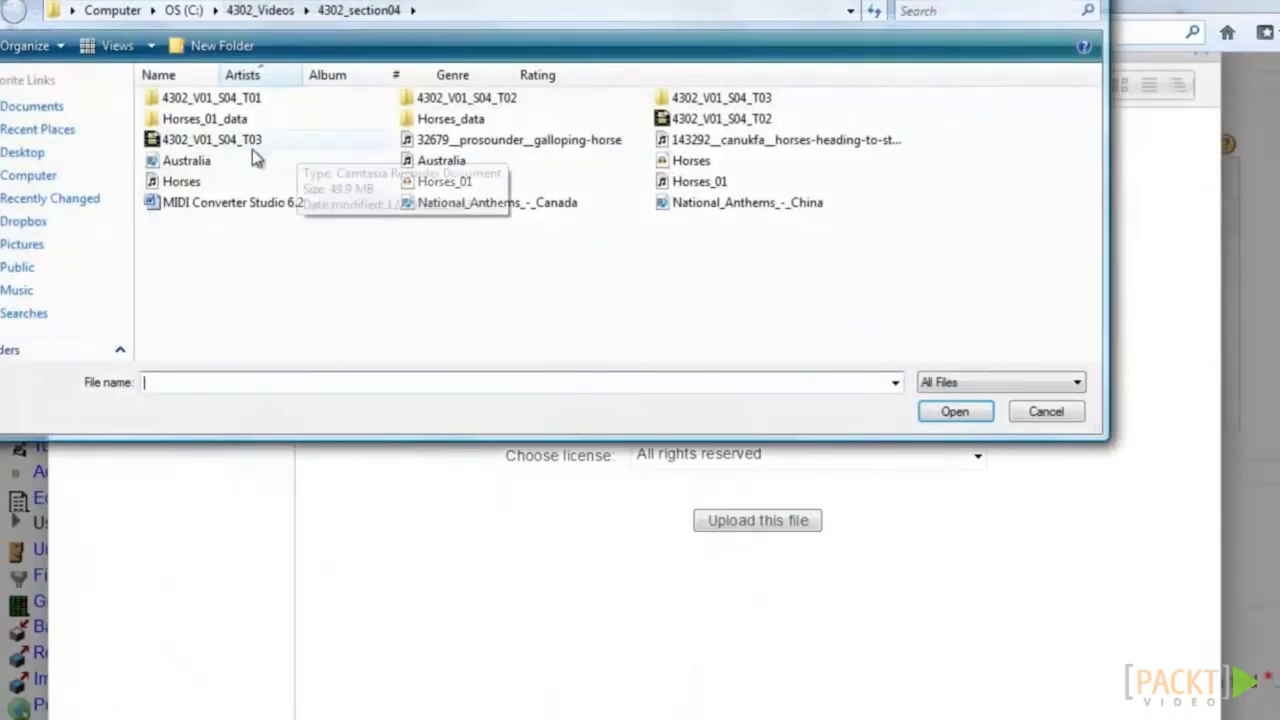
click(240, 161)
click(954, 411)
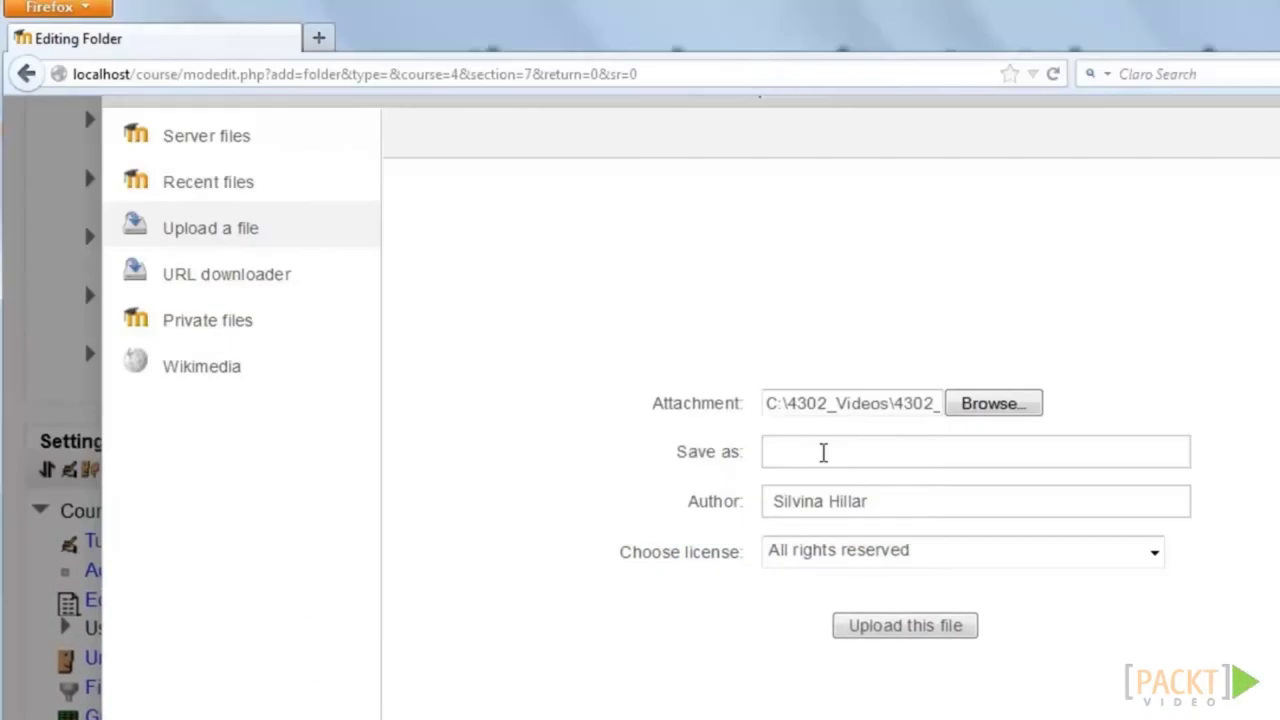
text(Anthem_)
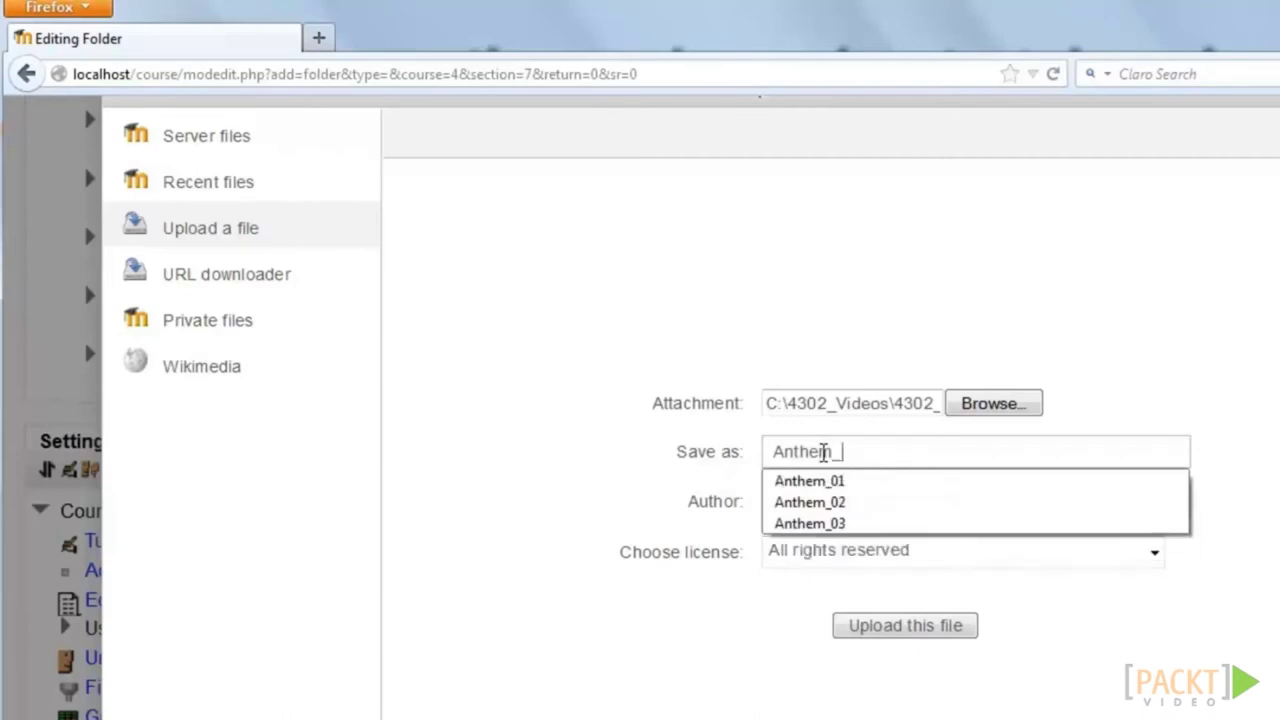
text(01)
click(903, 477)
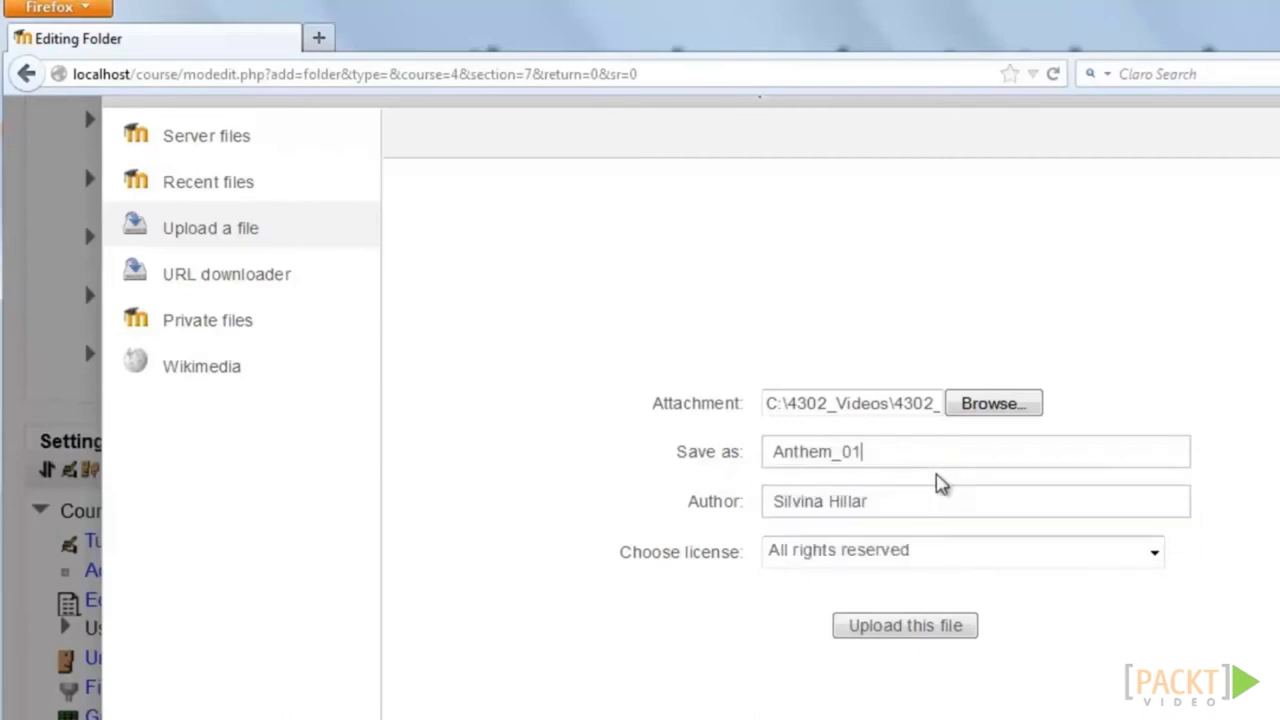
click(905, 625)
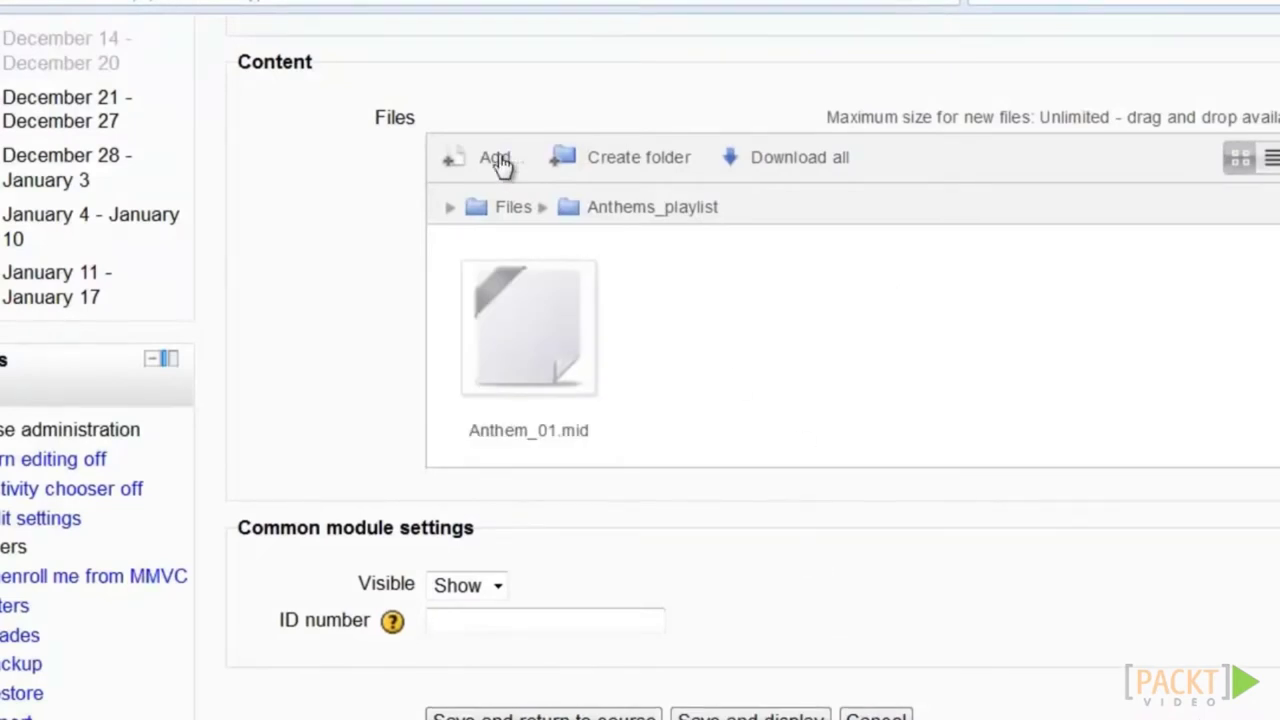
Upload the National_Anthems_-_Canada file into the Anthems_playlist folder, saved as Anthem_N02.
click(500, 163)
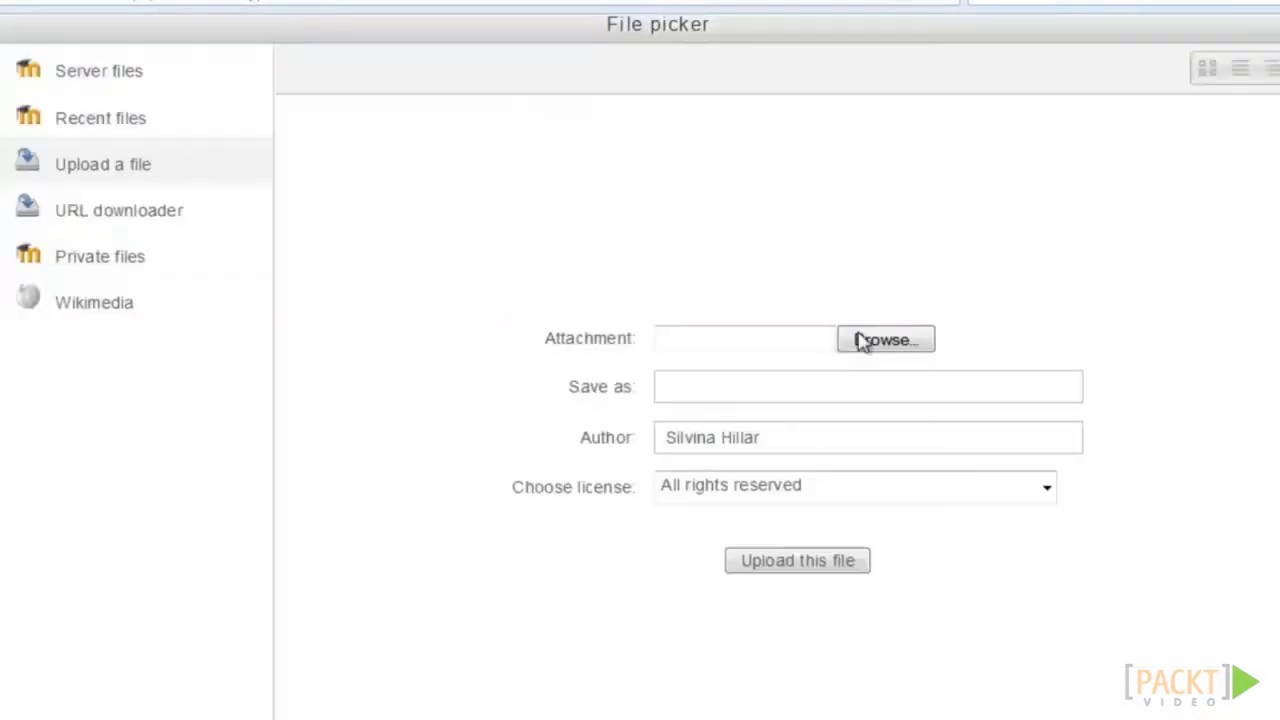
click(854, 334)
click(568, 186)
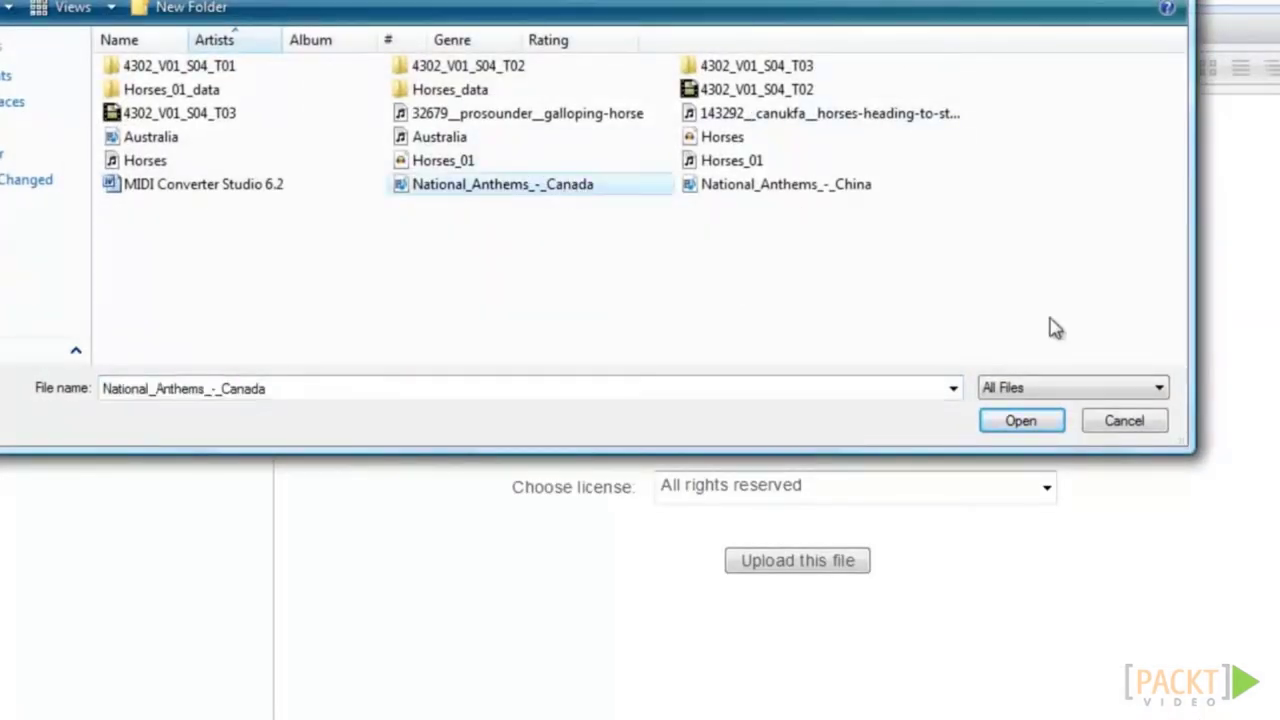
click(1020, 423)
click(752, 385)
text(Anthem_N02)
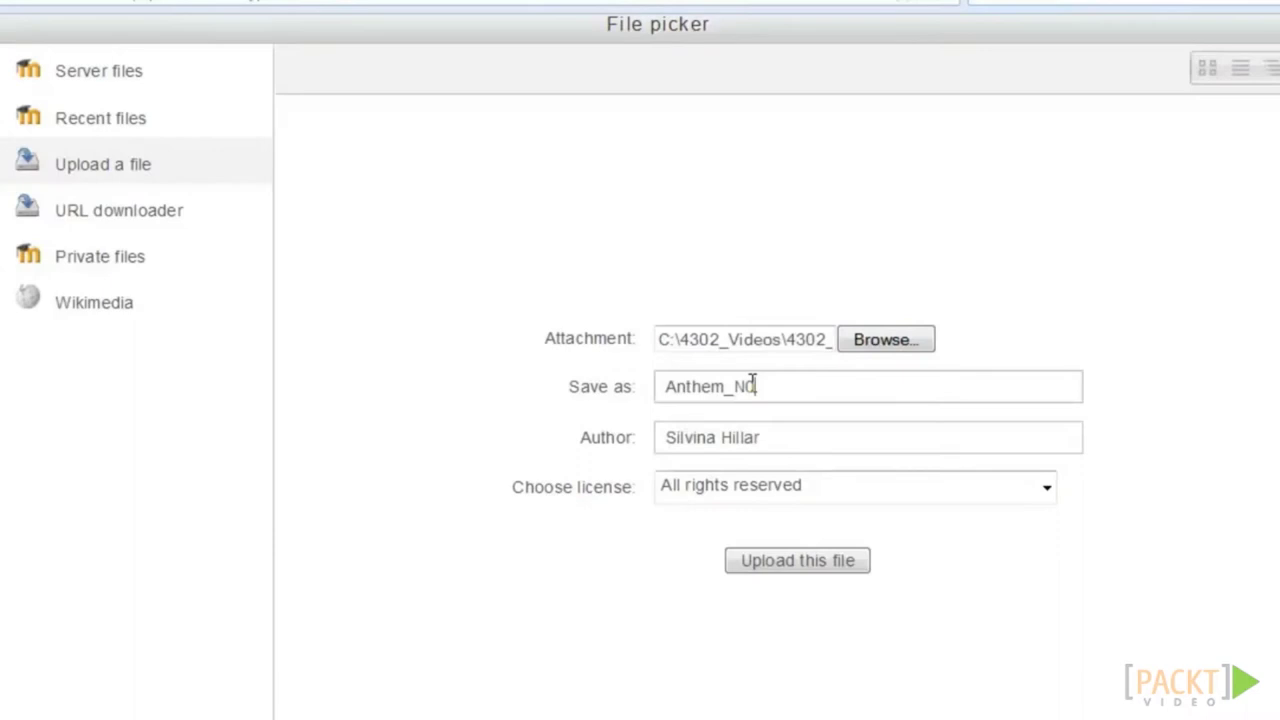
click(795, 562)
Upload the National_Anthems_-_China file into the Anthems_playlist folder, saved as Anthem_N03.
click(494, 162)
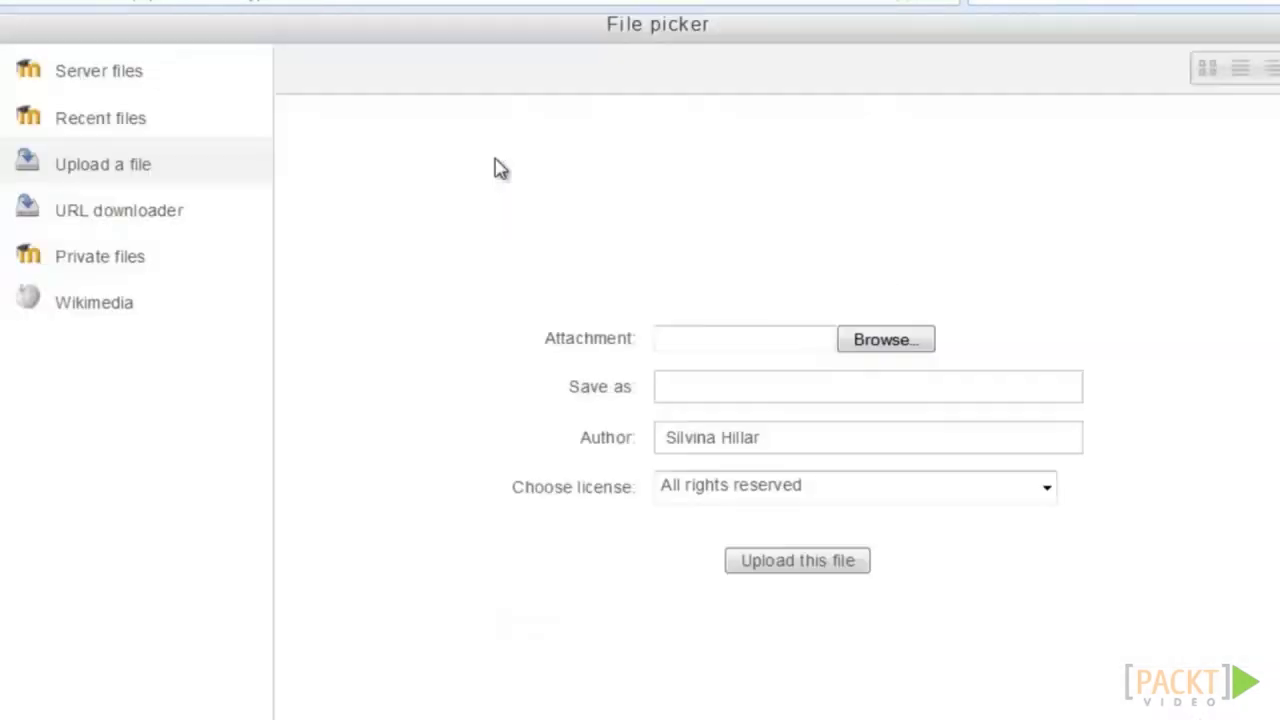
click(871, 349)
click(786, 184)
click(1020, 421)
click(723, 391)
text(Anthem_N03)
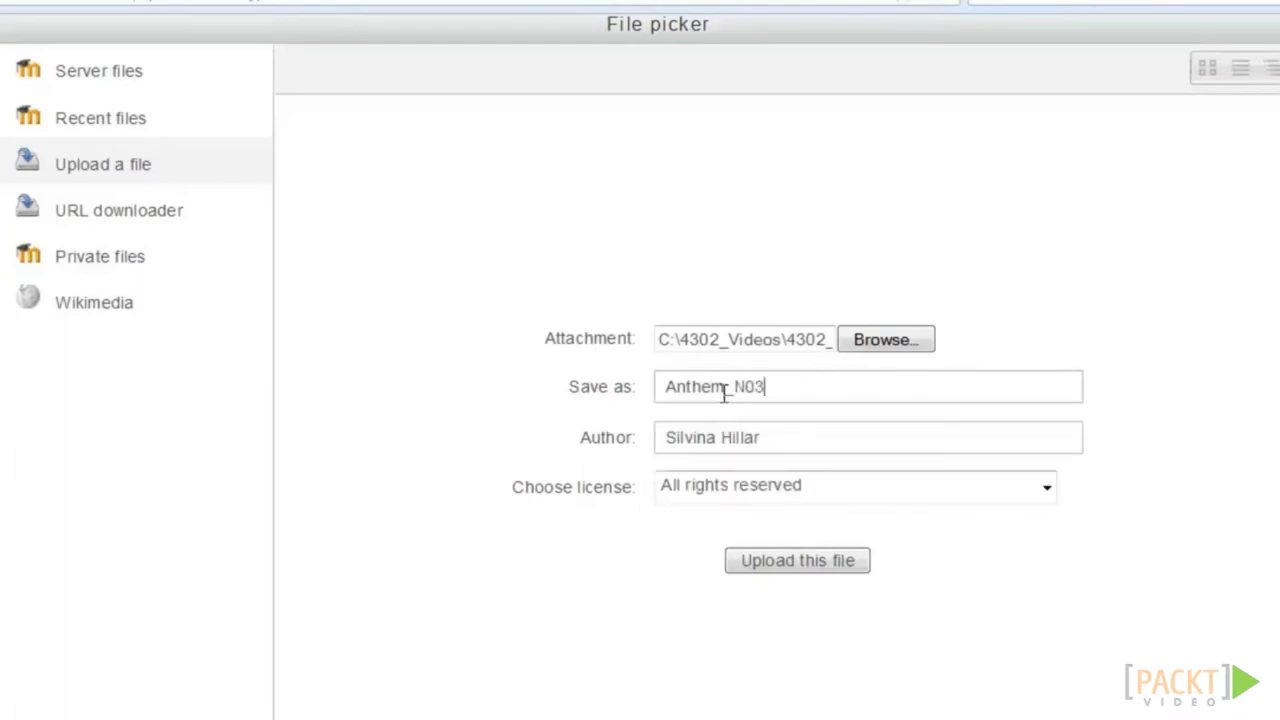
click(797, 568)
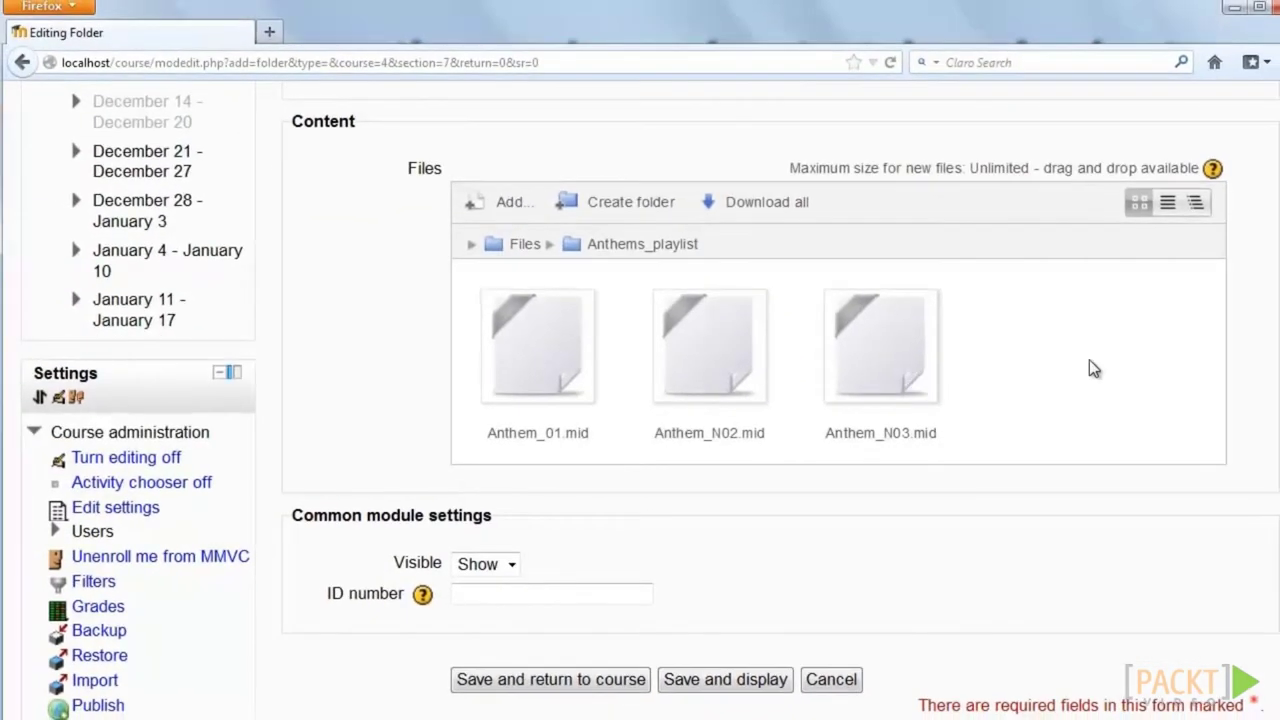
Save the new Anthems folder resource and display it.
scroll(1068, 396, down, 3)
click(746, 540)
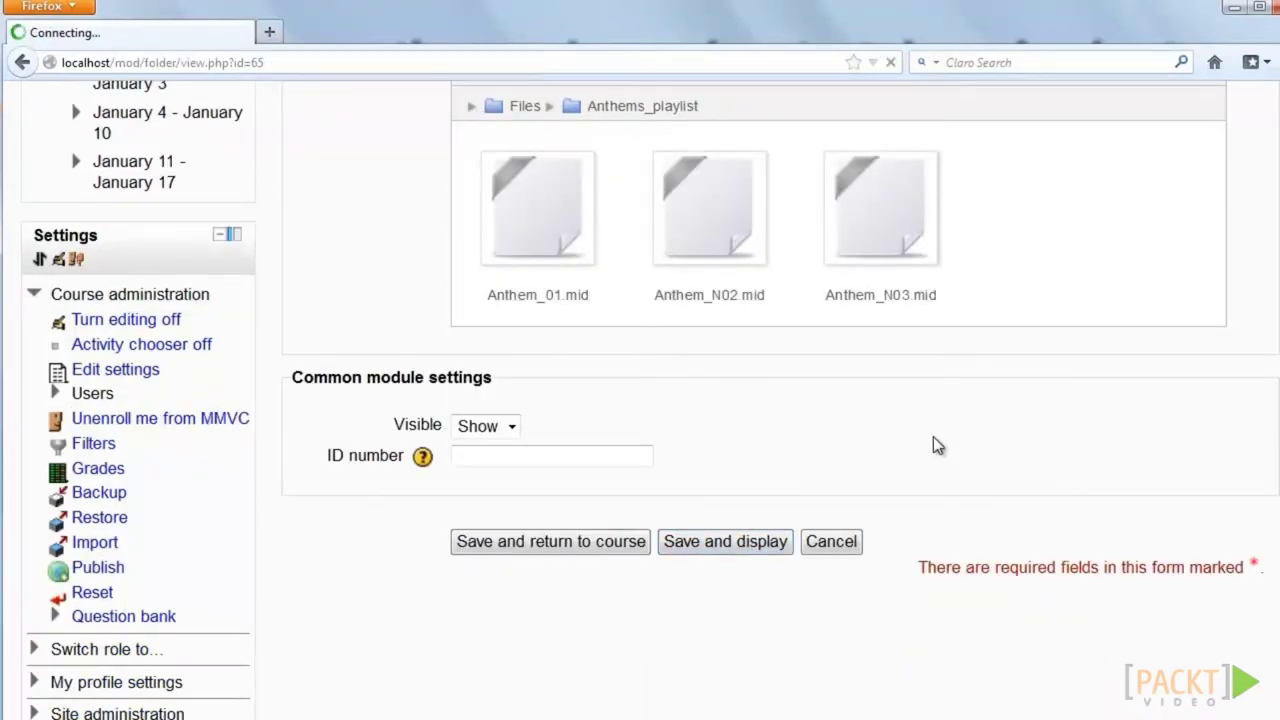
Open Anthem_01.mid from the Anthems_playlist folder and play it in Windows Media Player.
click(500, 473)
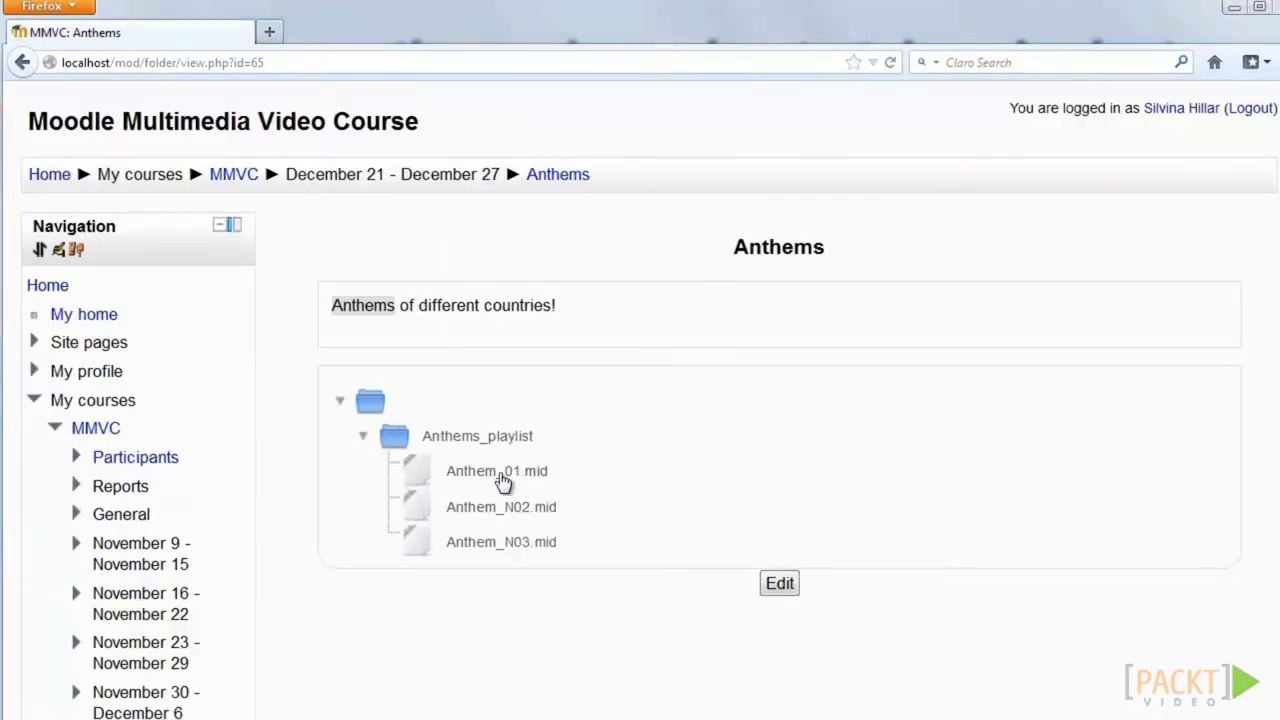
key(Return)
click(866, 682)
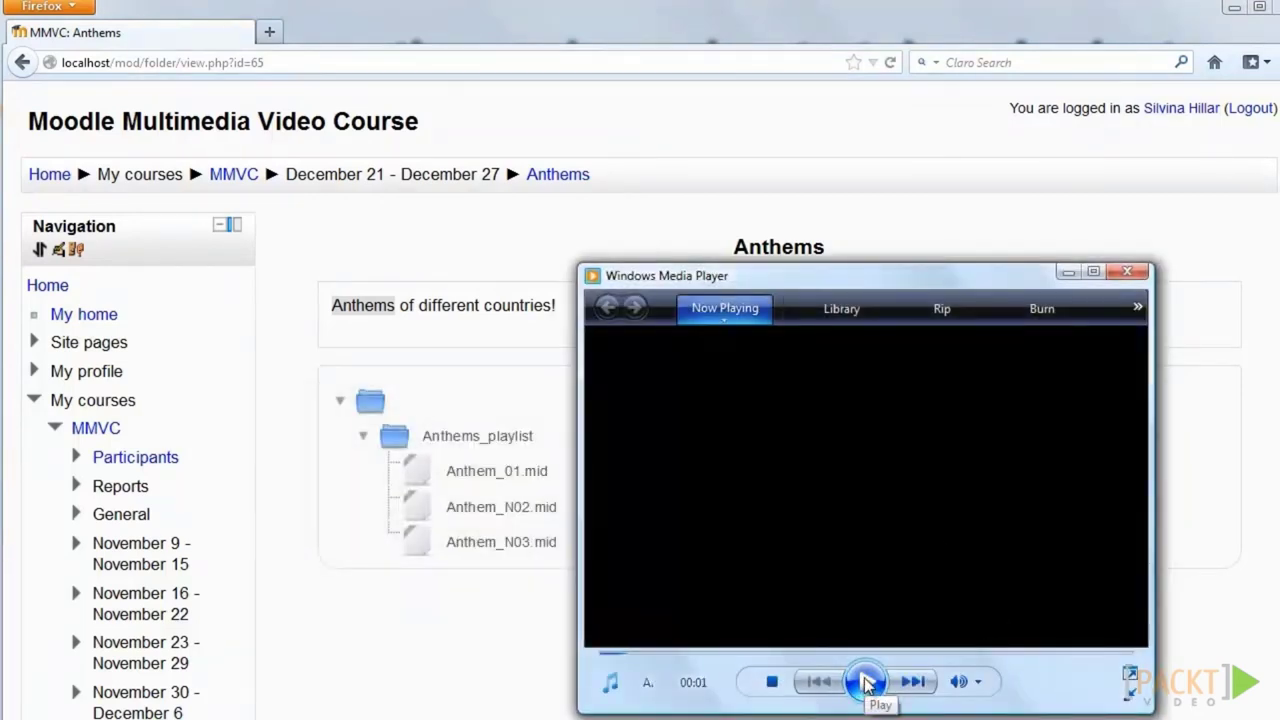
click(866, 682)
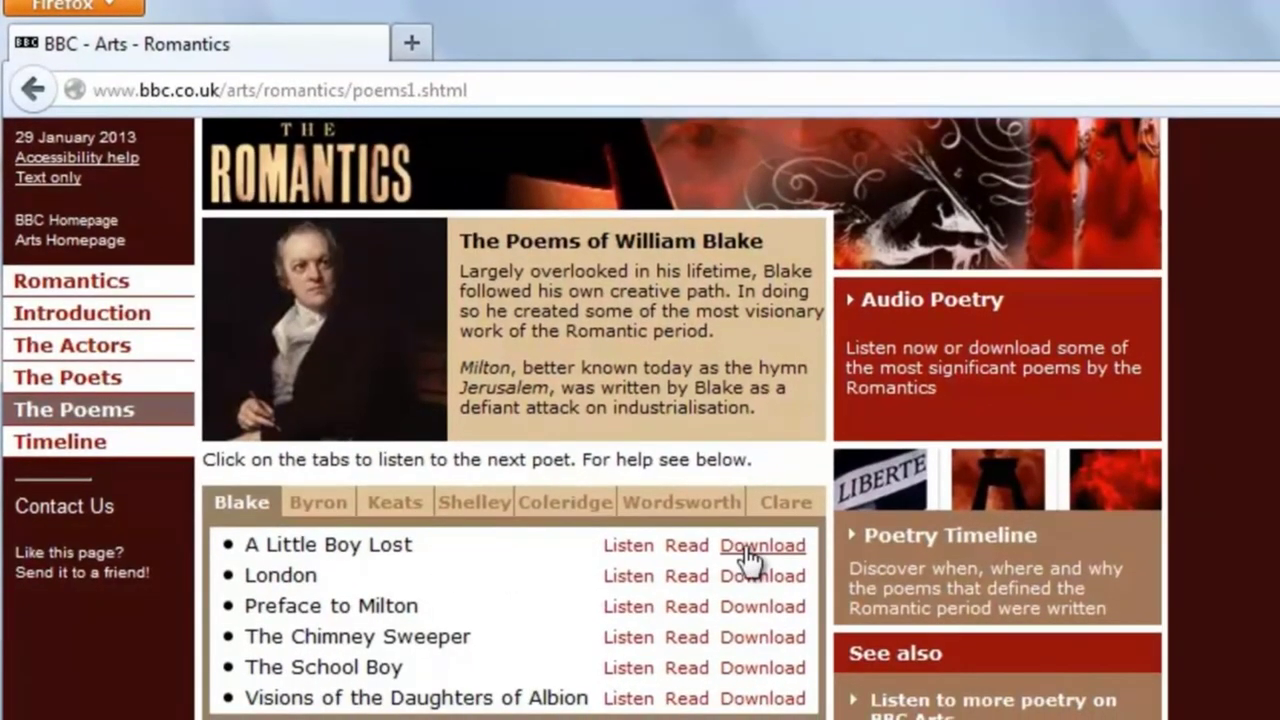
Save the audio download of Blake's poem A Little Boy Lost from the BBC Romantics page.
right_click(750, 550)
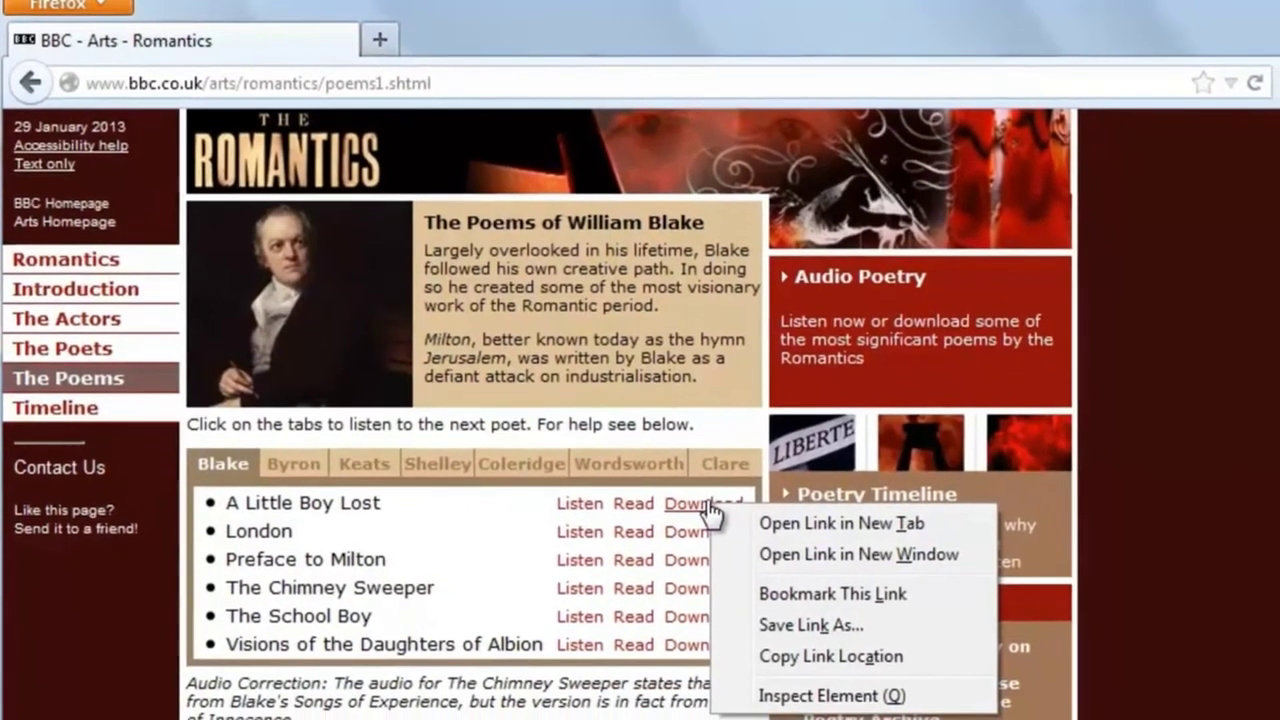
click(745, 630)
click(677, 199)
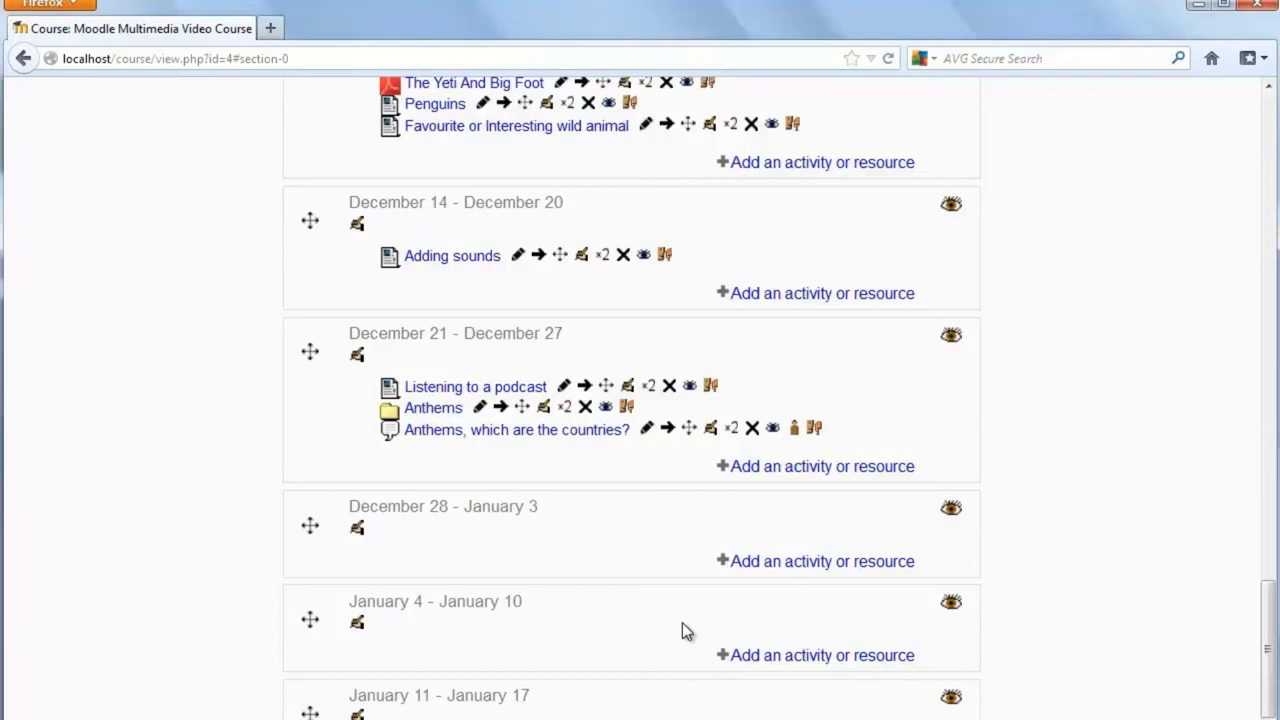
Add an Online text assignment to the December 28 - January 3 section of the Moodle course.
click(814, 562)
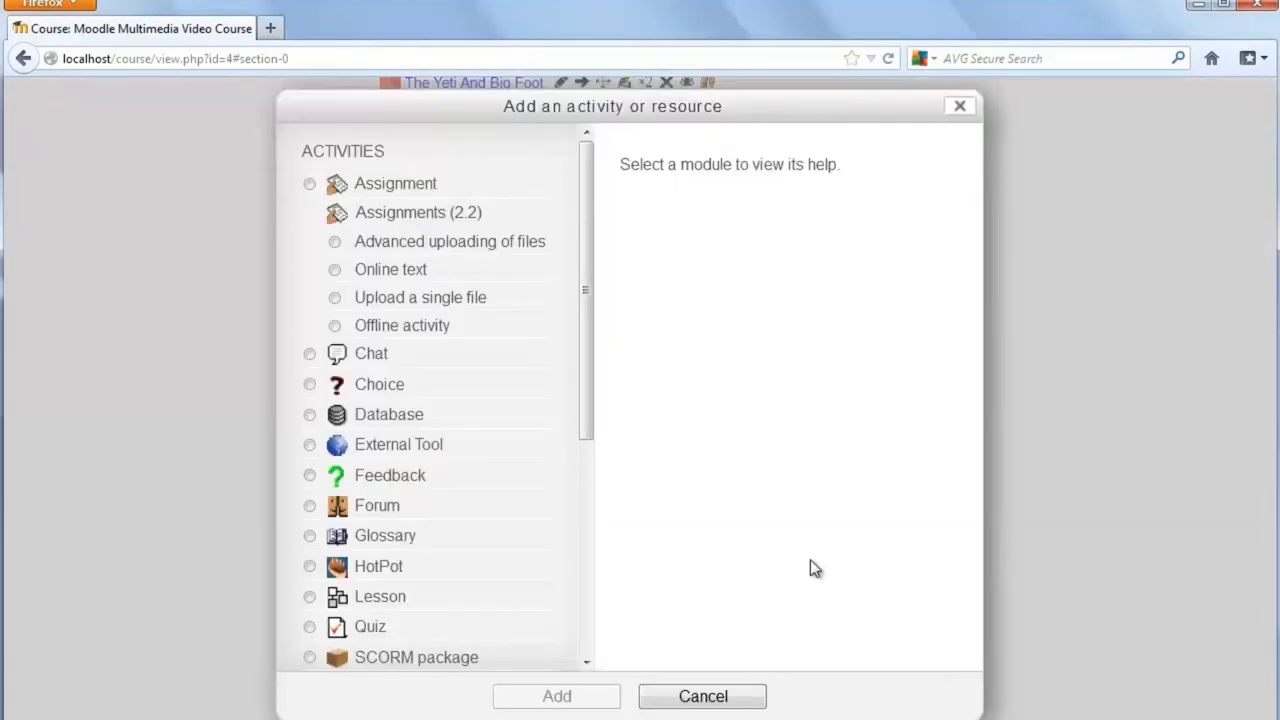
click(381, 272)
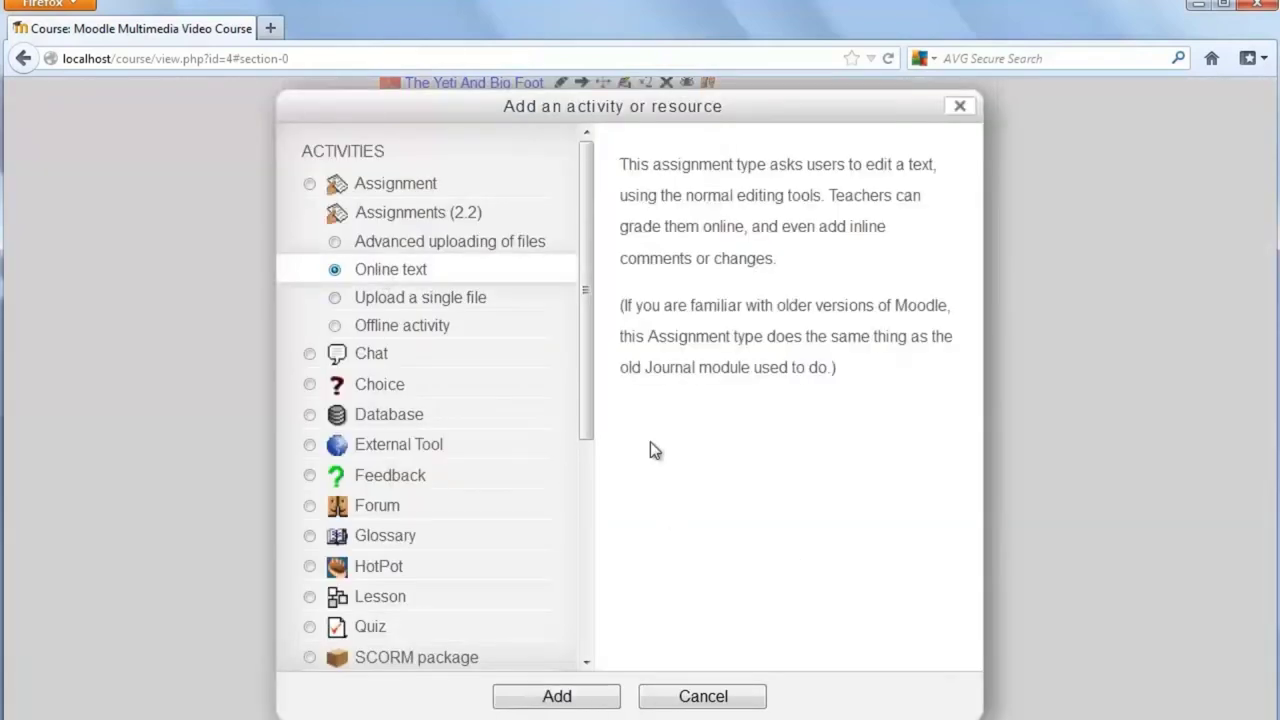
click(557, 697)
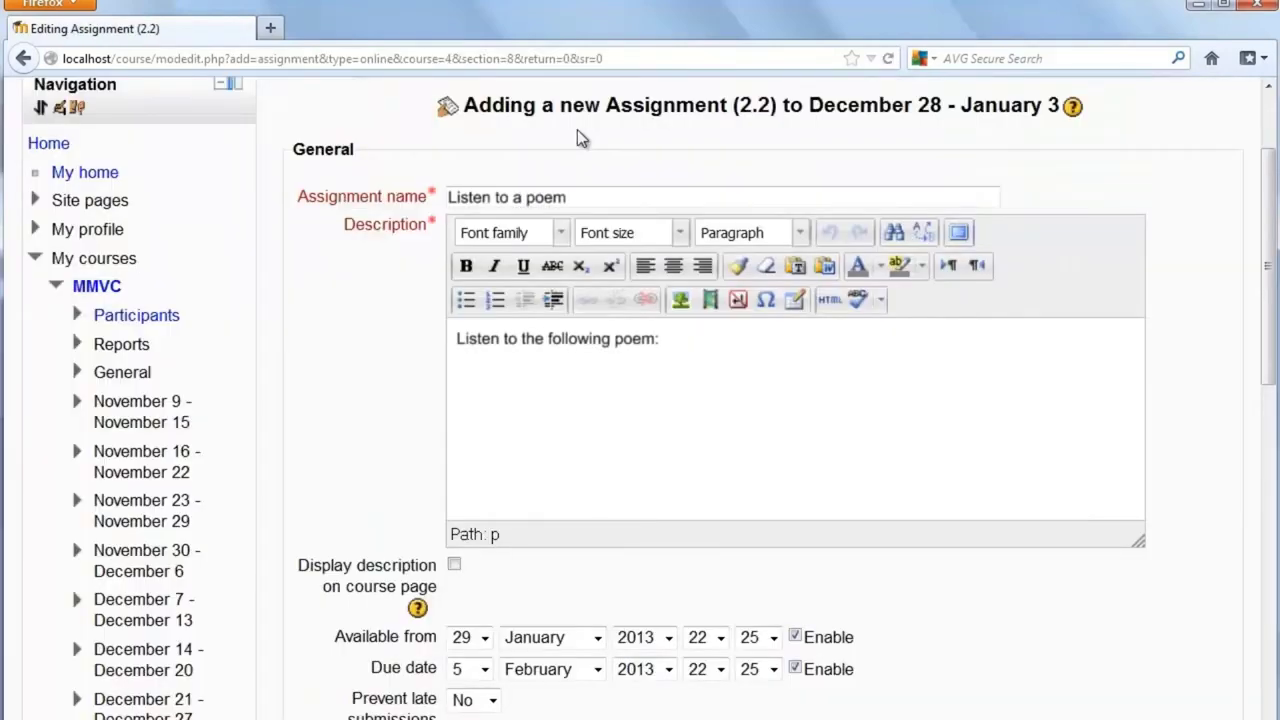
Upload the blake_little_boy_lost audio file and embed it on a new line below the assignment description's text.
click(515, 410)
key(Return)
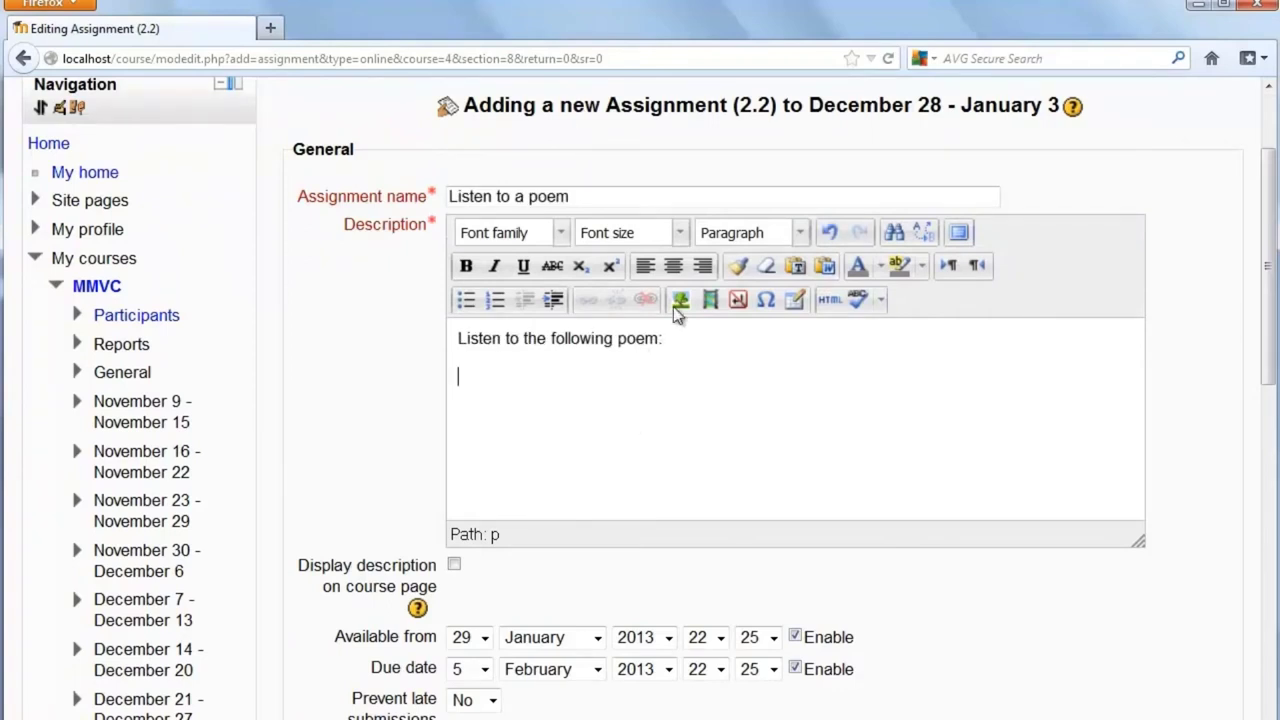
click(710, 299)
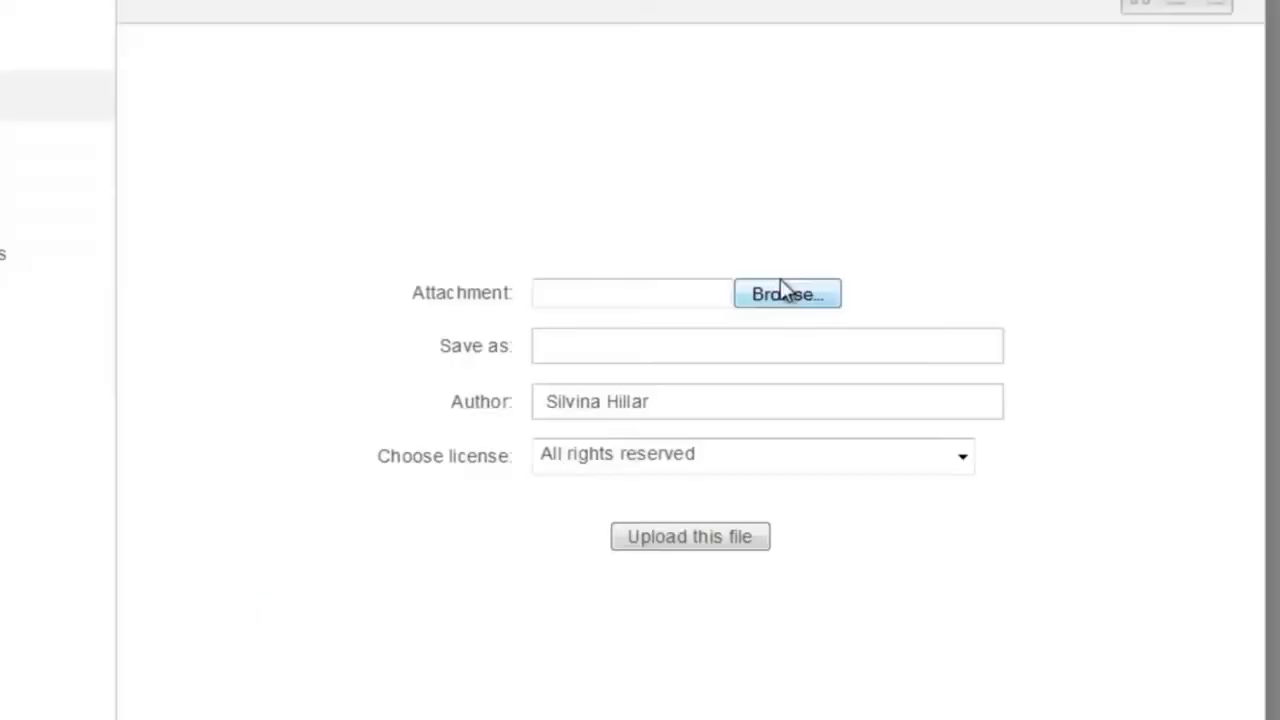
click(783, 292)
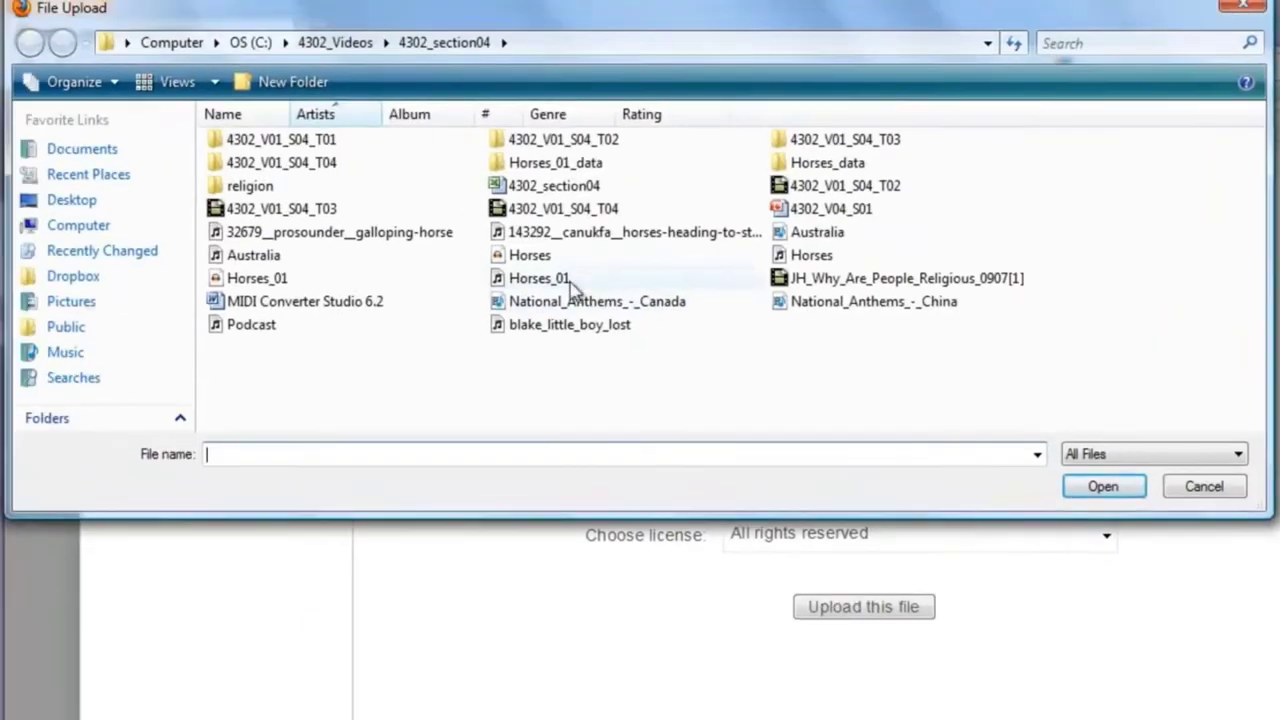
click(568, 324)
click(1114, 498)
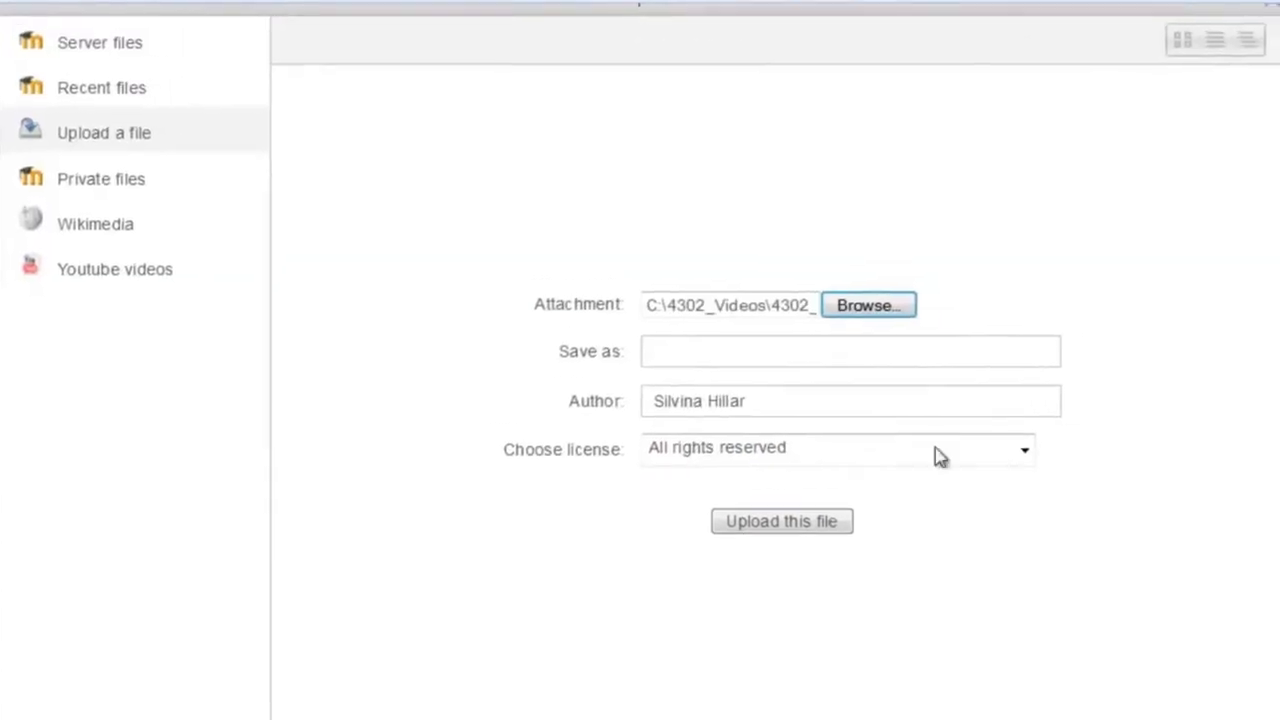
click(864, 606)
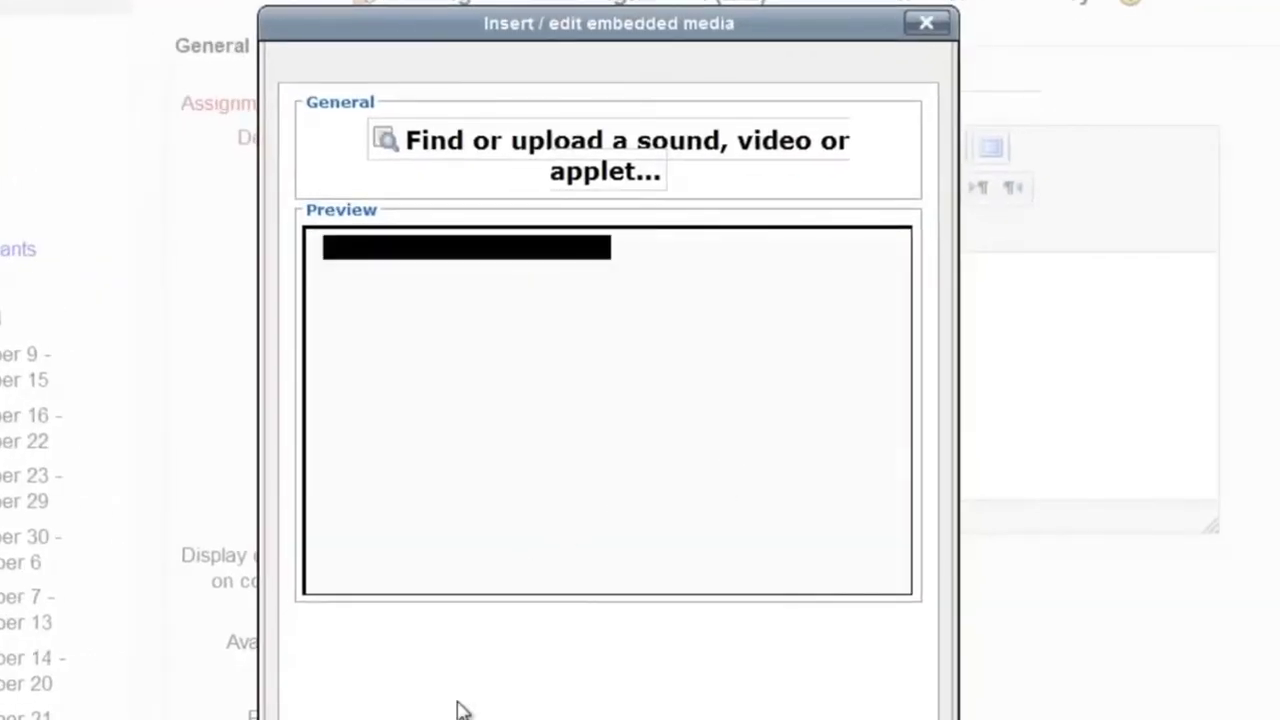
click(352, 592)
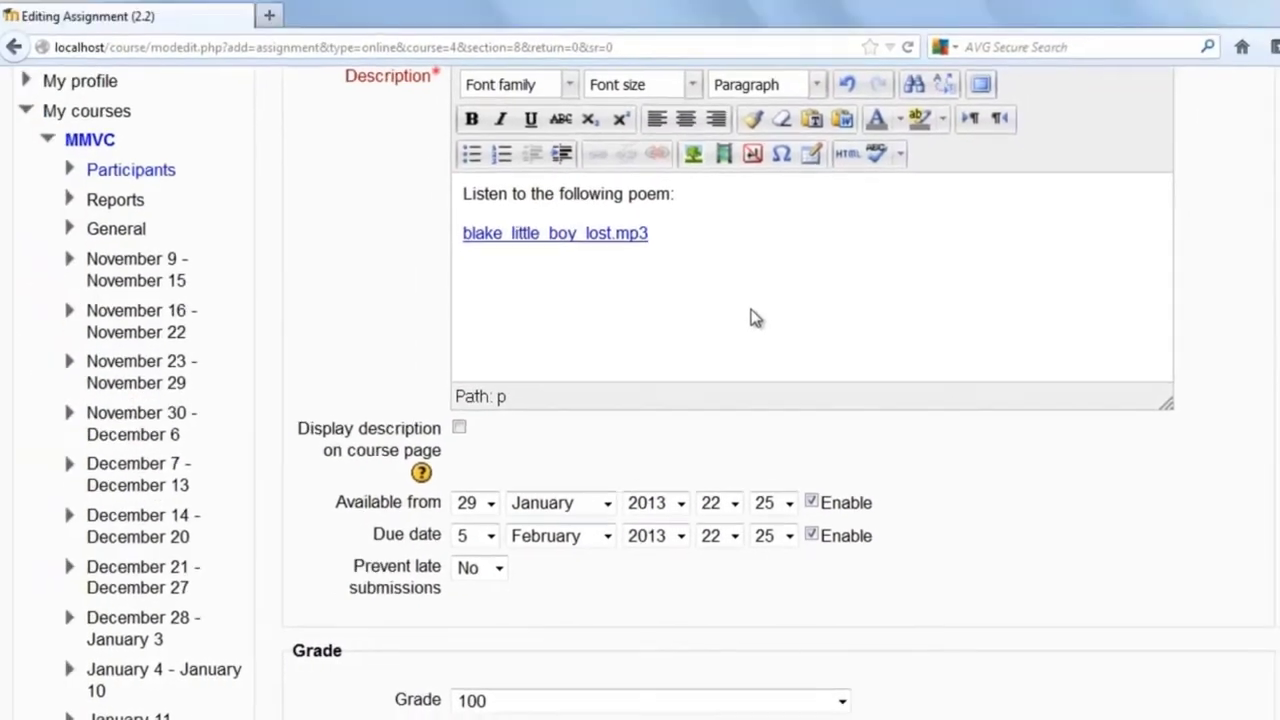
Save the poem listening assignment with its remaining settings at their defaults and display it.
scroll(755, 318, down, 10)
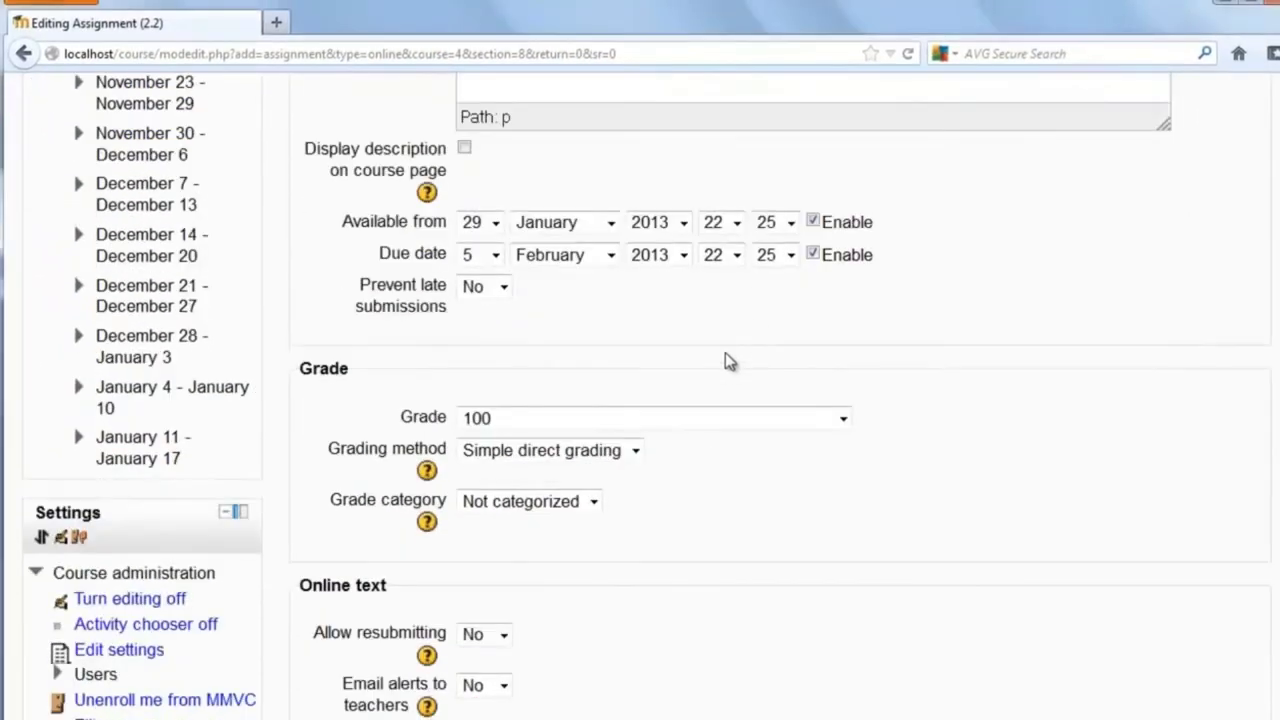
click(720, 508)
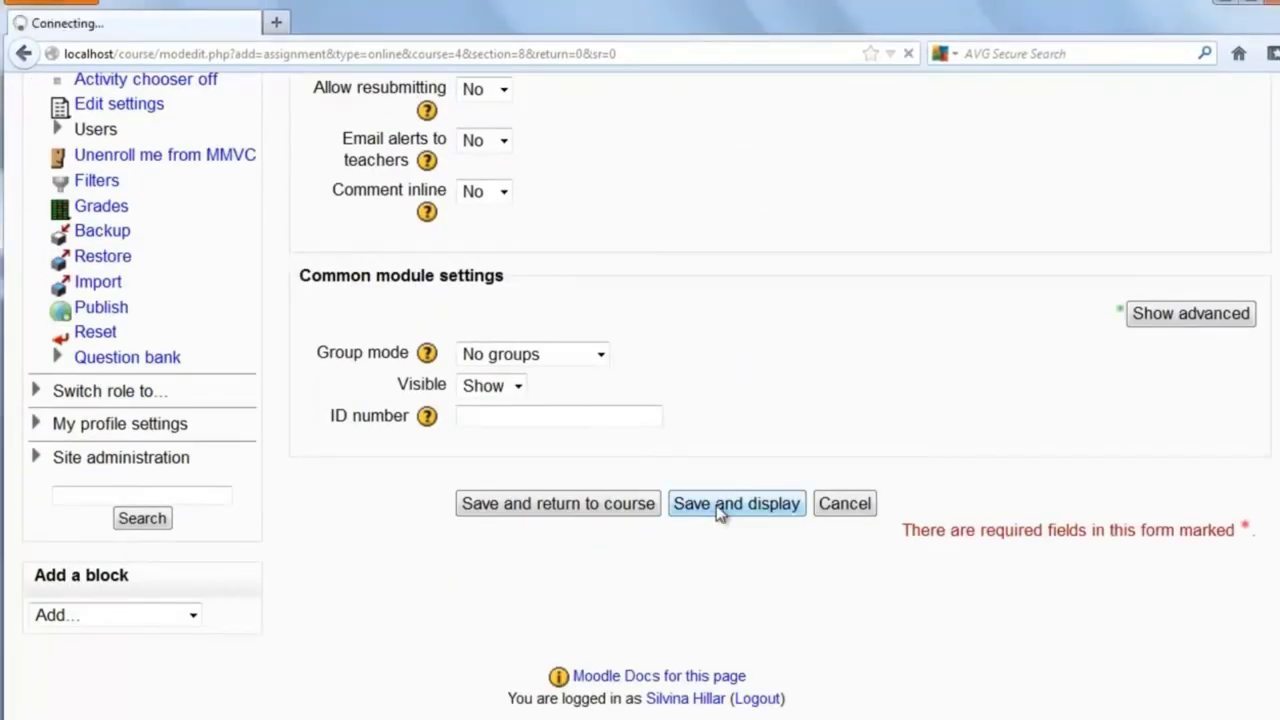
click(463, 385)
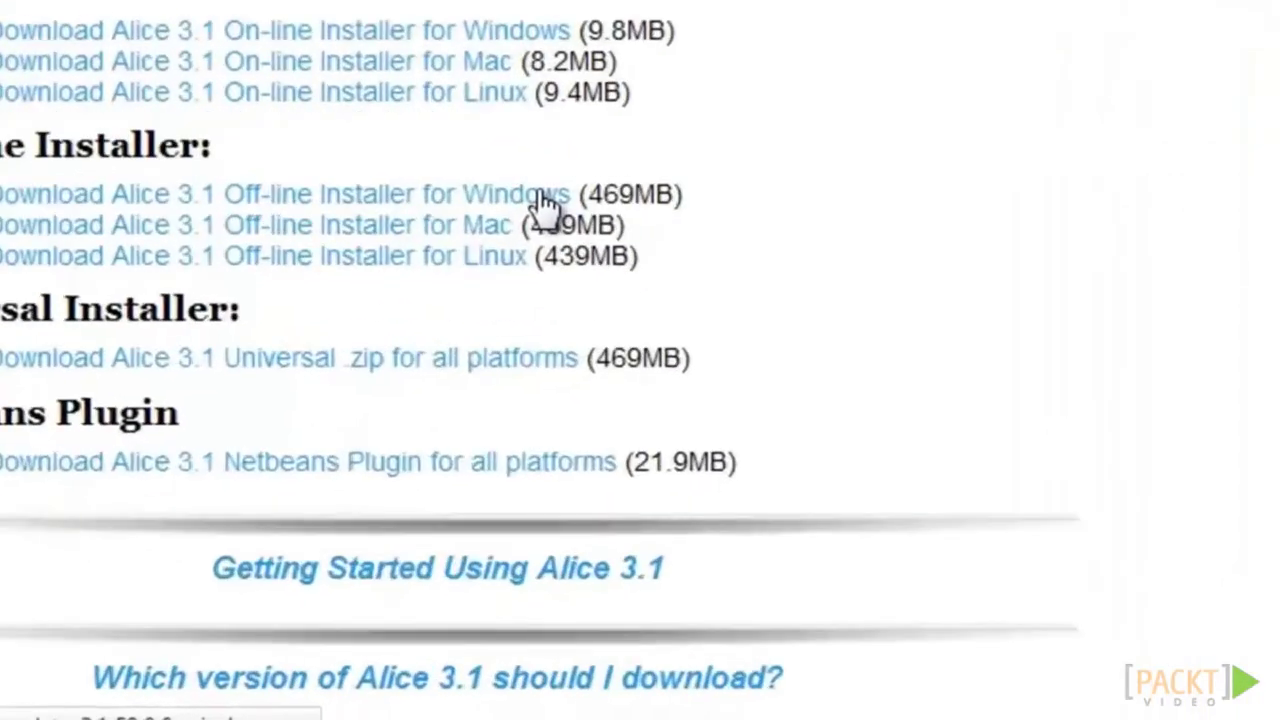
Download the Alice 3.1 Off-line Installer for Windows and accept the Alice 3 End User License Agreement.
click(565, 420)
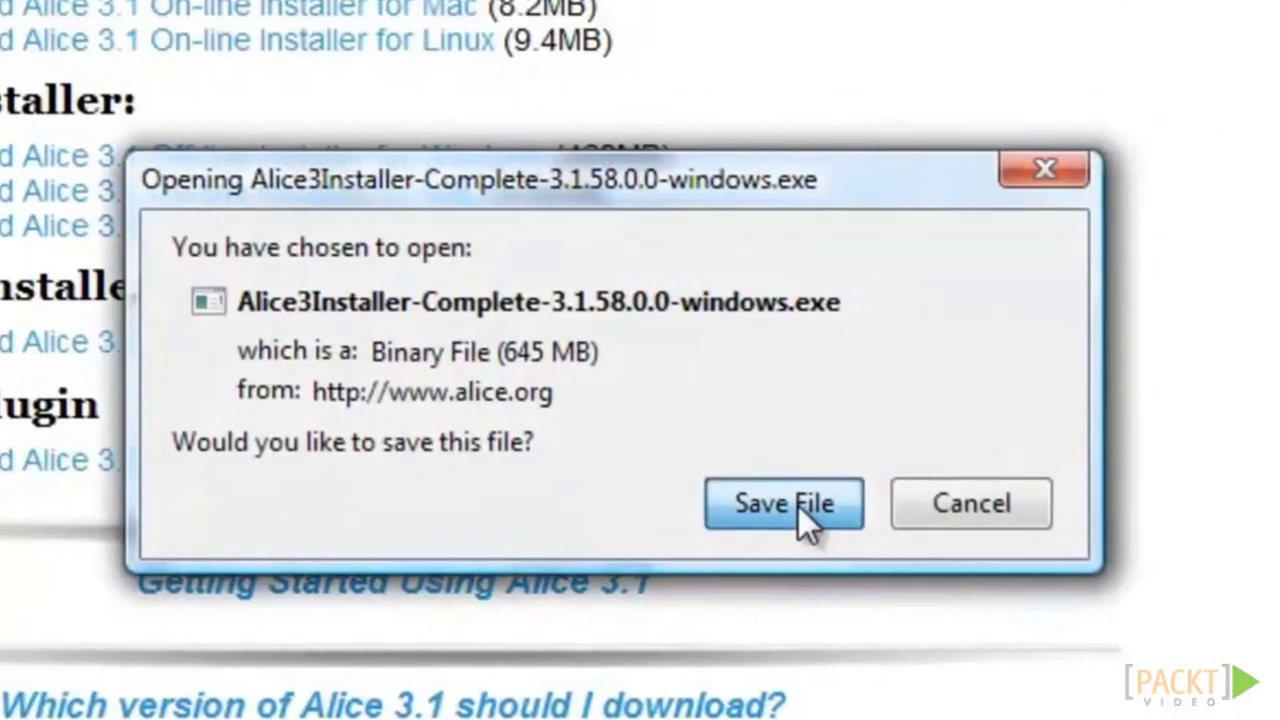
click(820, 476)
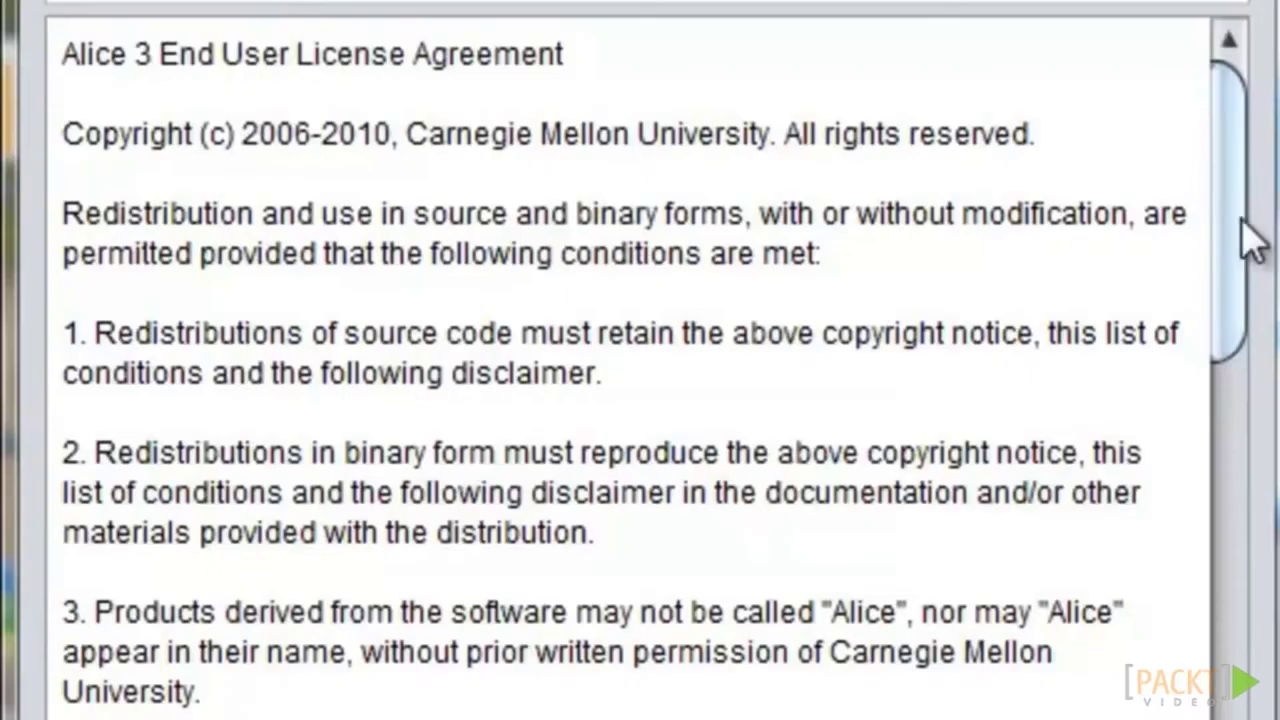
drag(1243, 243, 1257, 543)
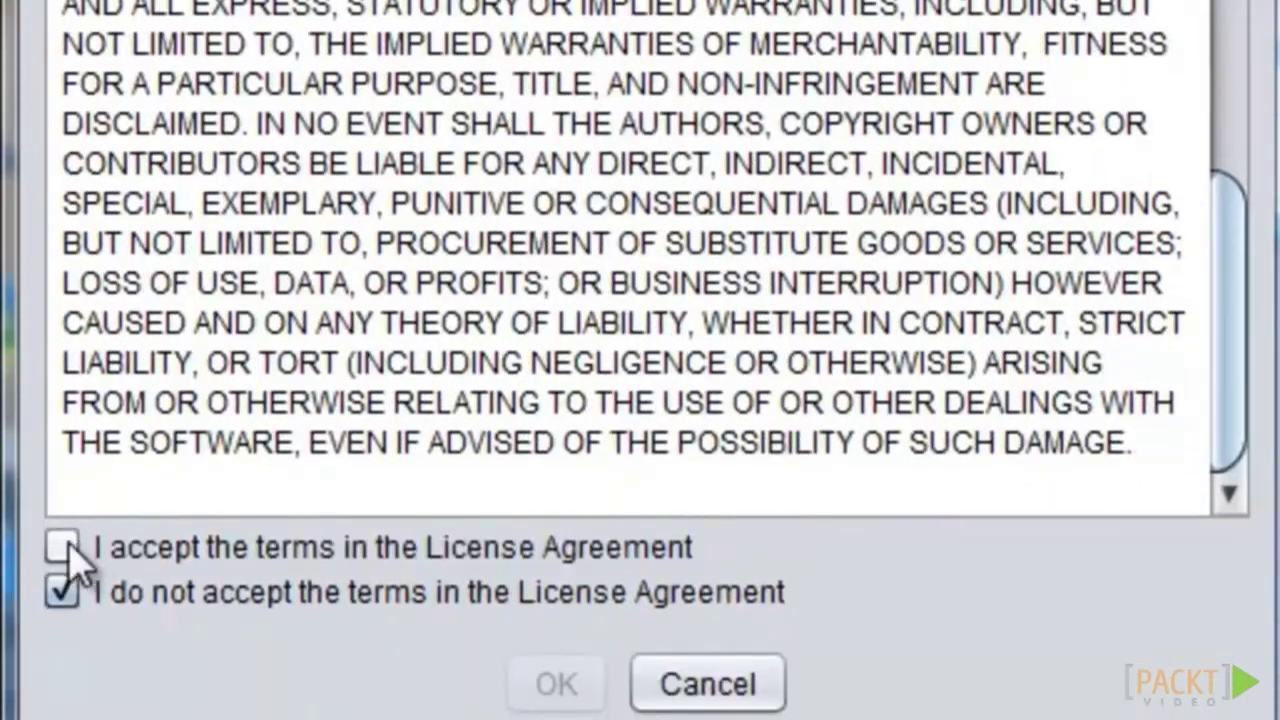
click(64, 565)
click(527, 700)
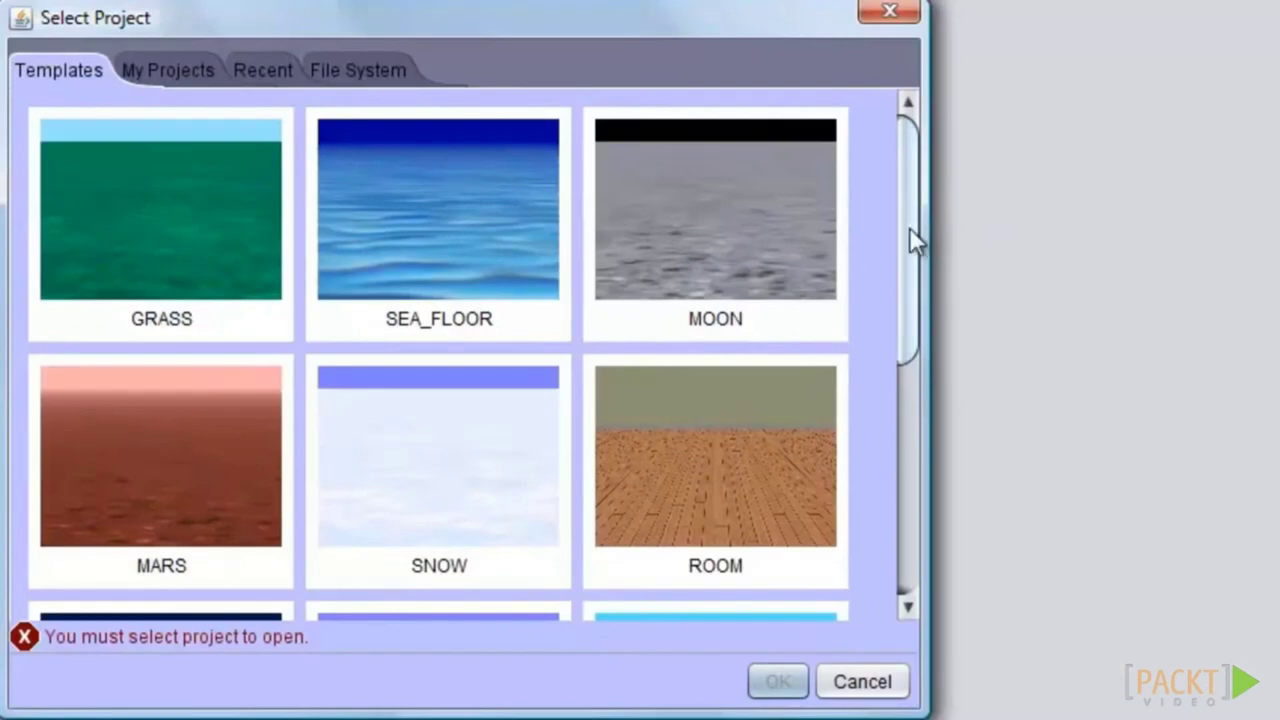
Create a new Alice project from the GRASS template.
drag(909, 230, 951, 228)
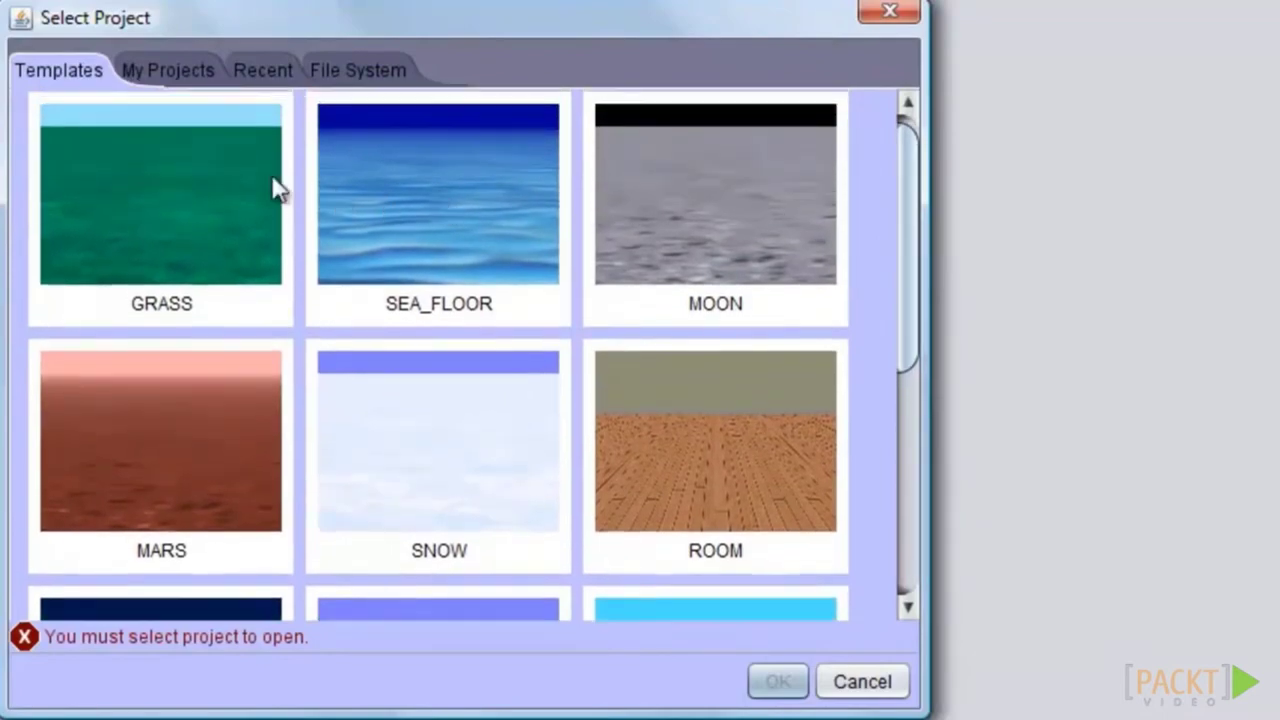
click(186, 188)
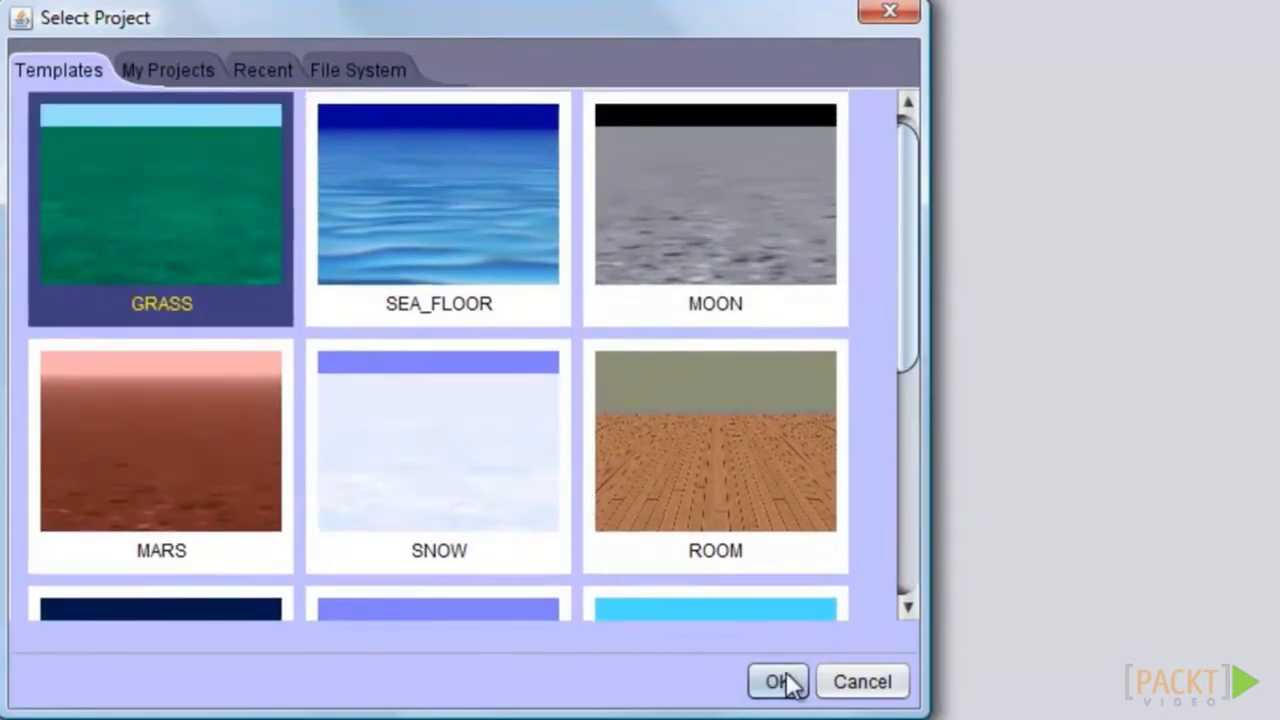
click(772, 682)
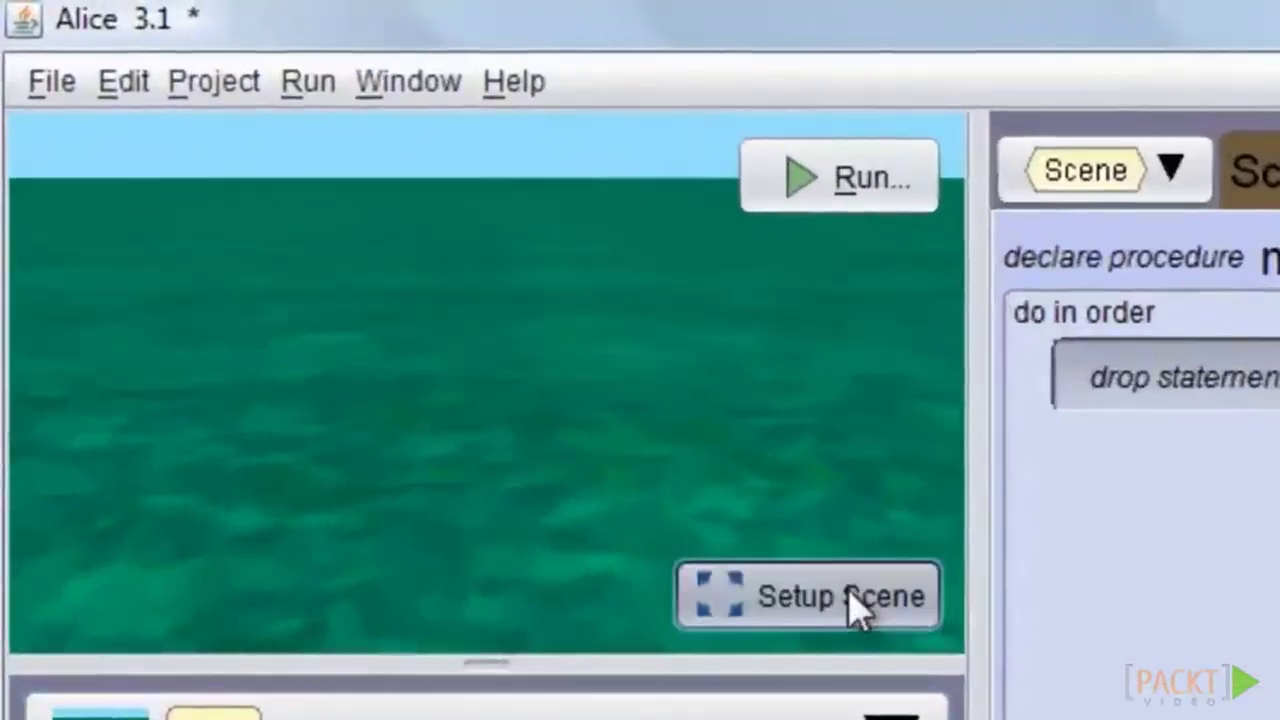
In scene setup, search the gallery for "tree" and add a BananaTree with its default name.
click(852, 598)
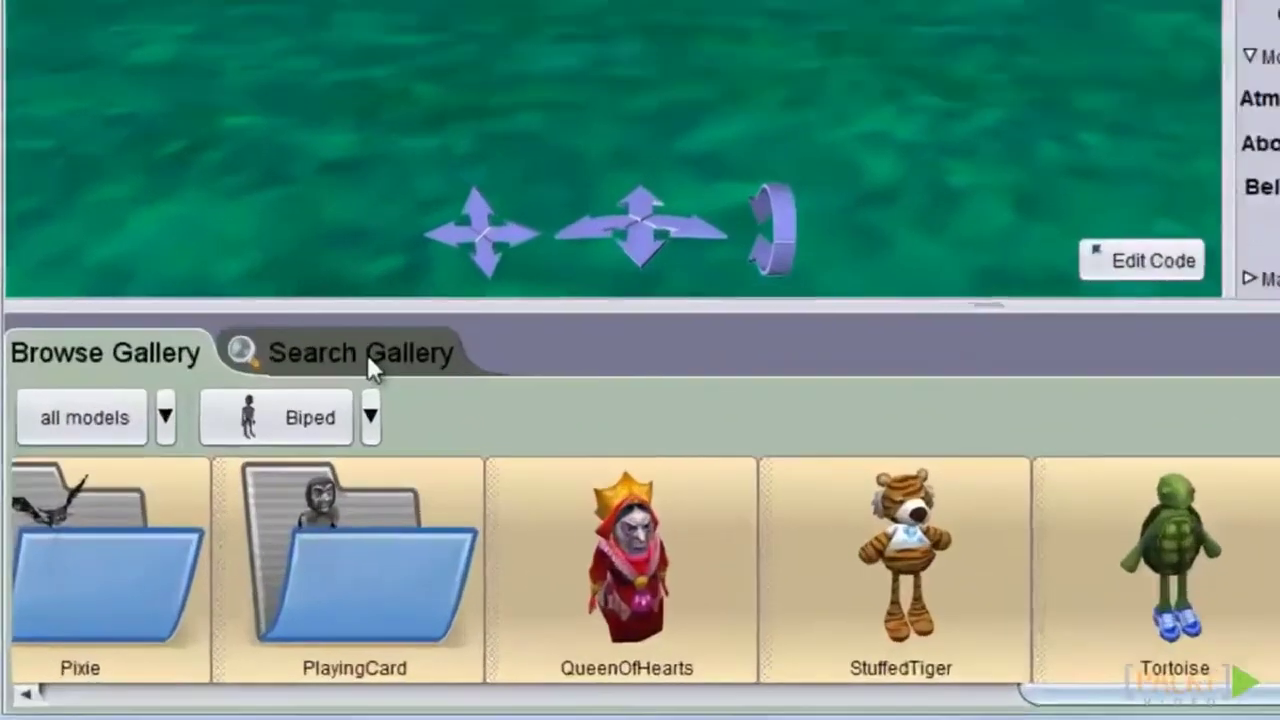
click(367, 356)
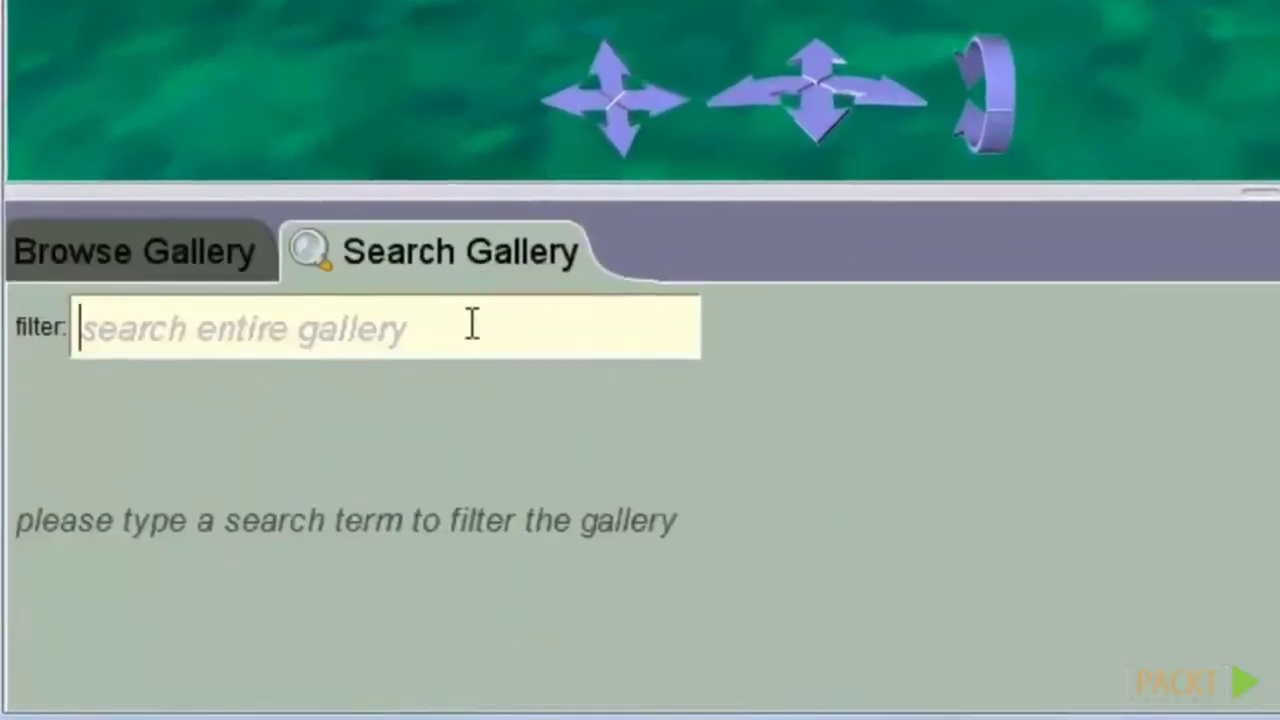
text(tree)
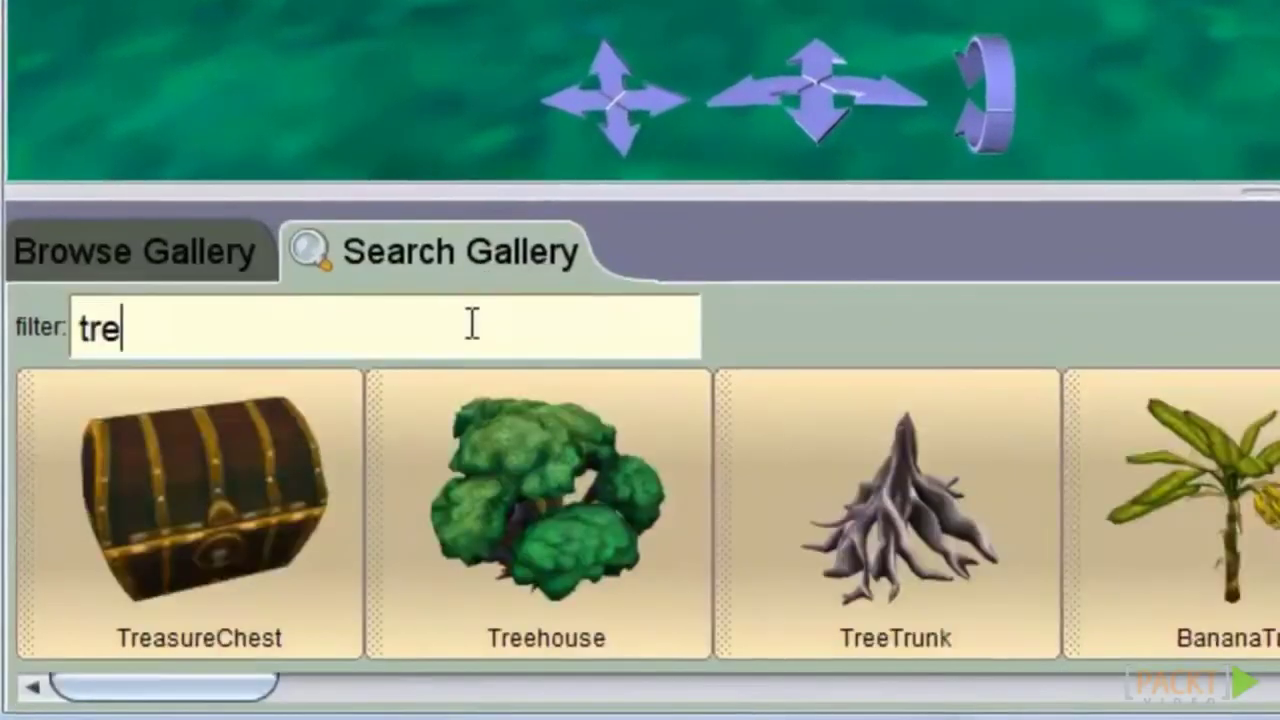
drag(908, 514, 885, 0)
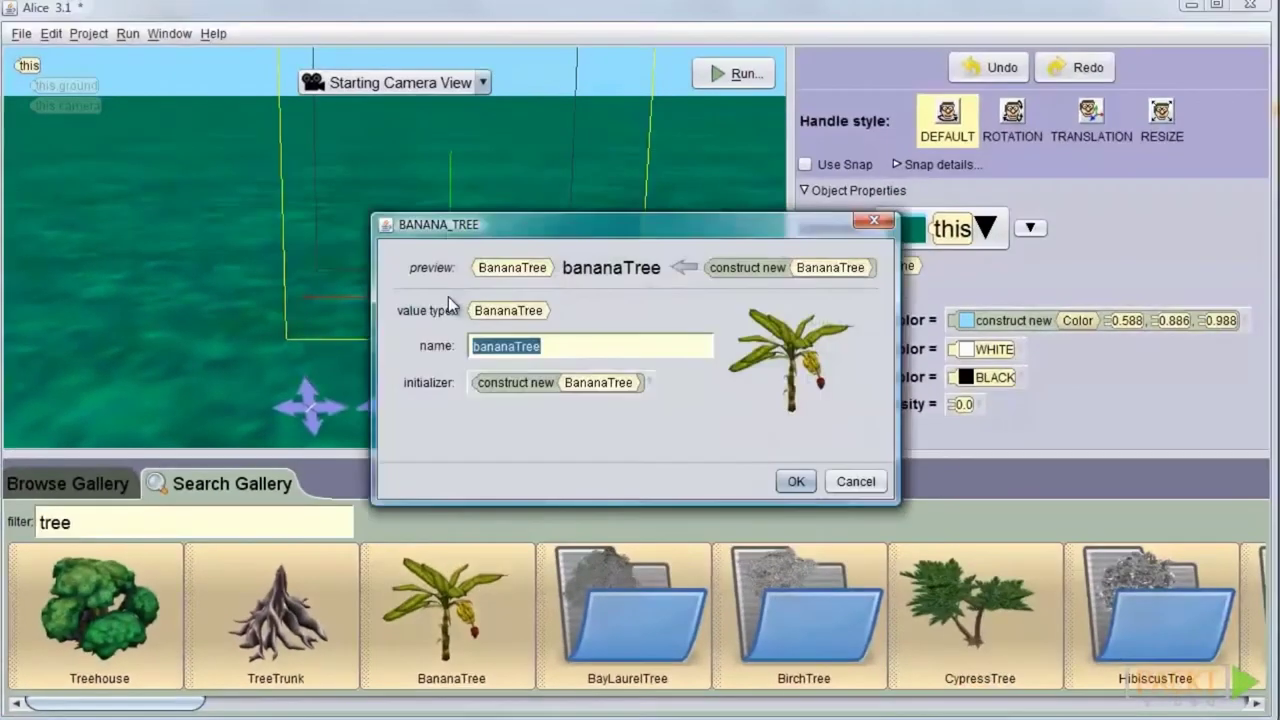
click(795, 481)
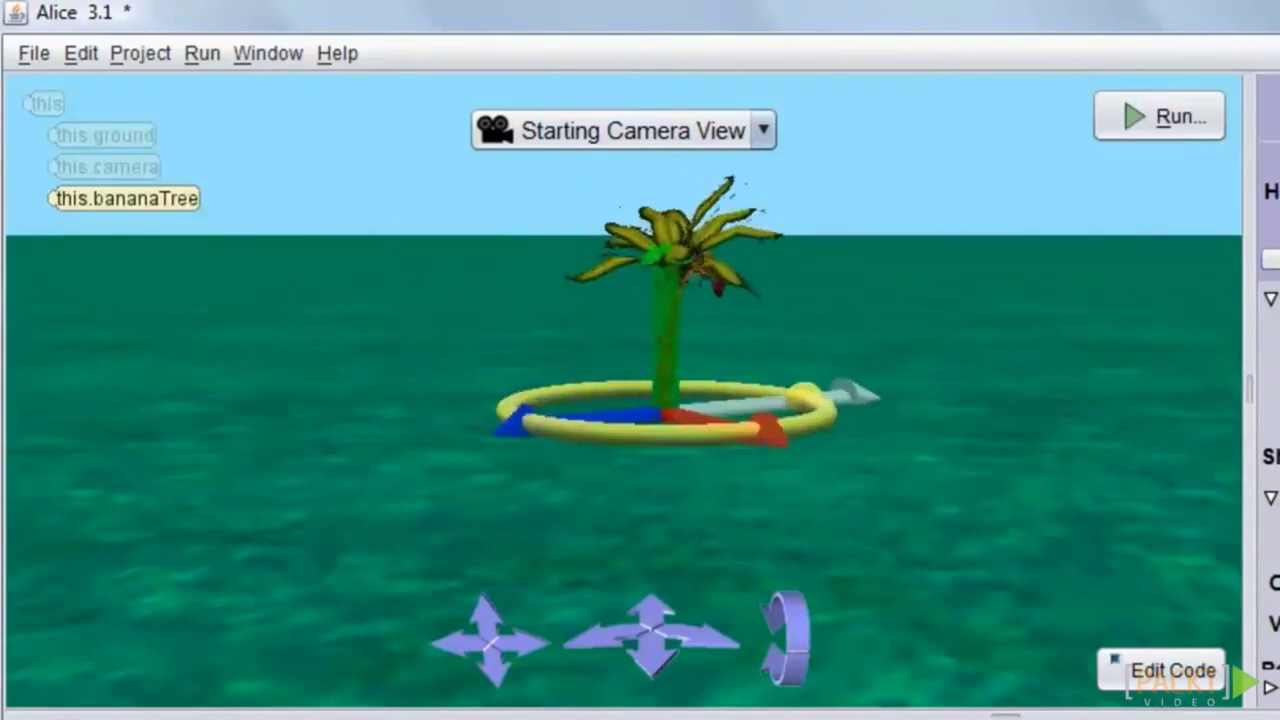
click(863, 343)
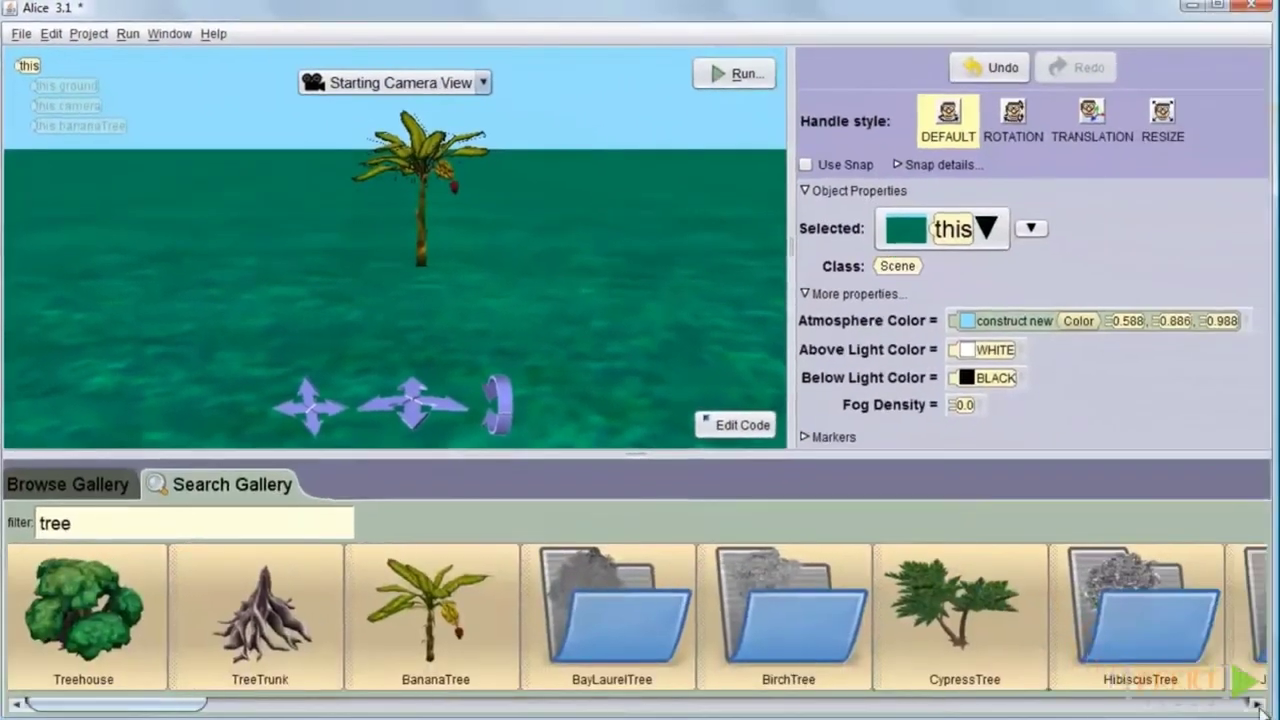
Add a MangoTree from the gallery results to the scene with its default name.
click(1256, 704)
drag(1256, 704, 1256, 704)
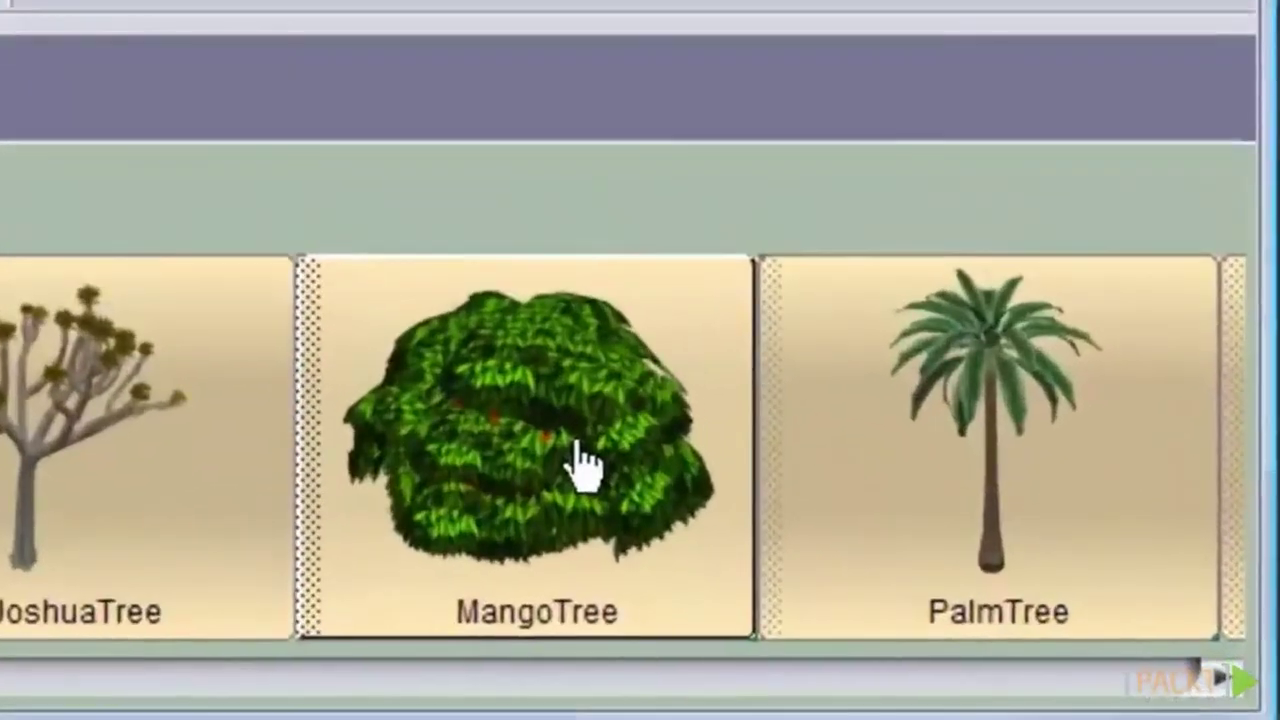
click(797, 545)
key(Return)
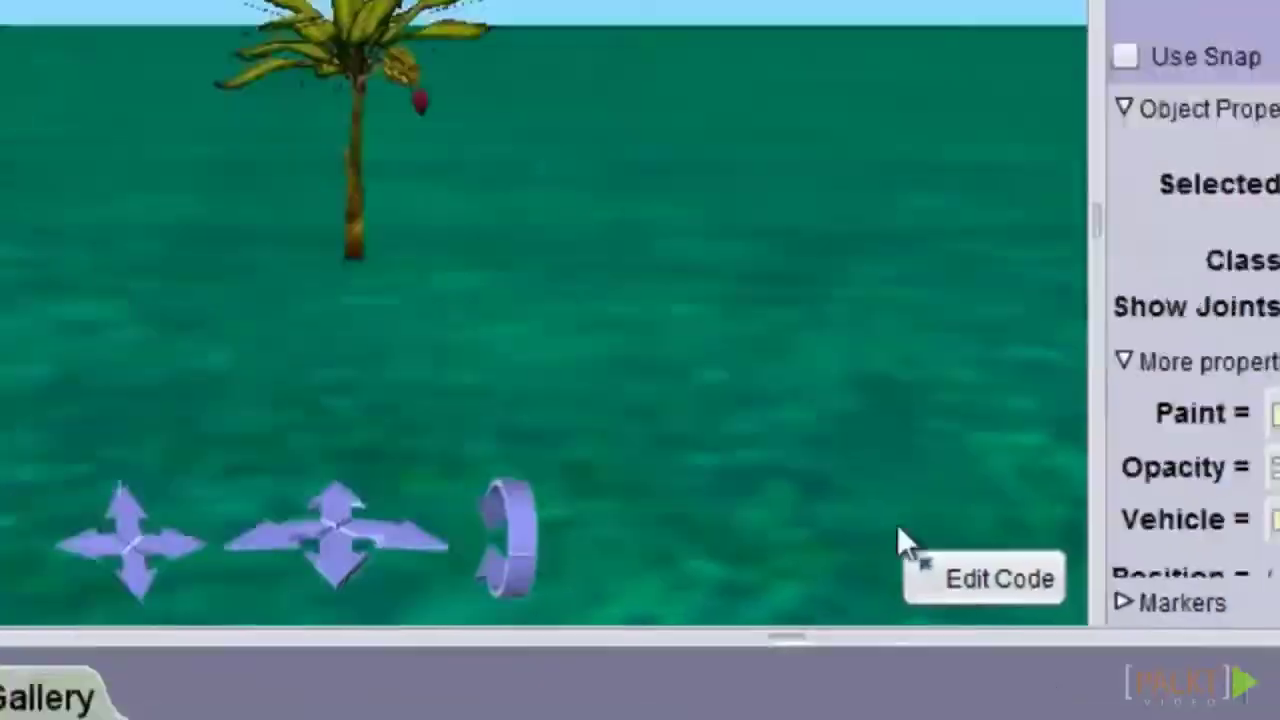
Reposition the scene camera so that it frames both the mango tree and the banana tree from farther away.
click(760, 380)
drag(791, 389, 601, 572)
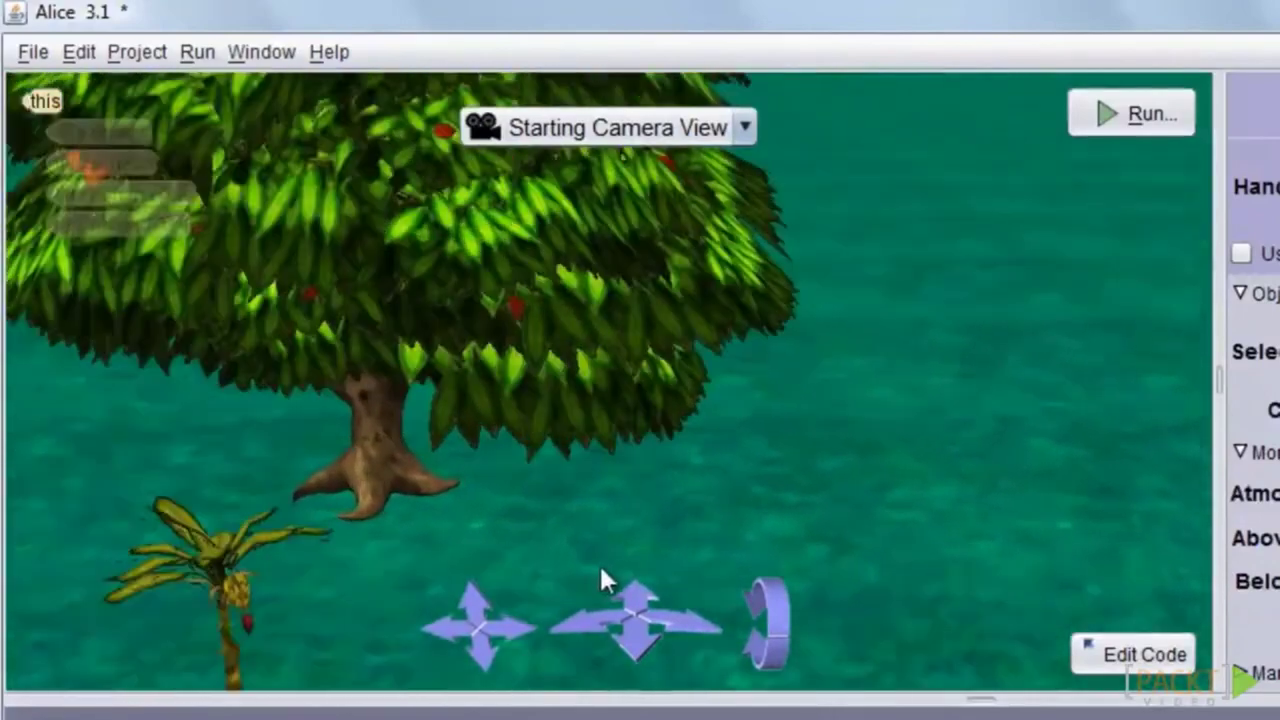
drag(504, 621, 478, 603)
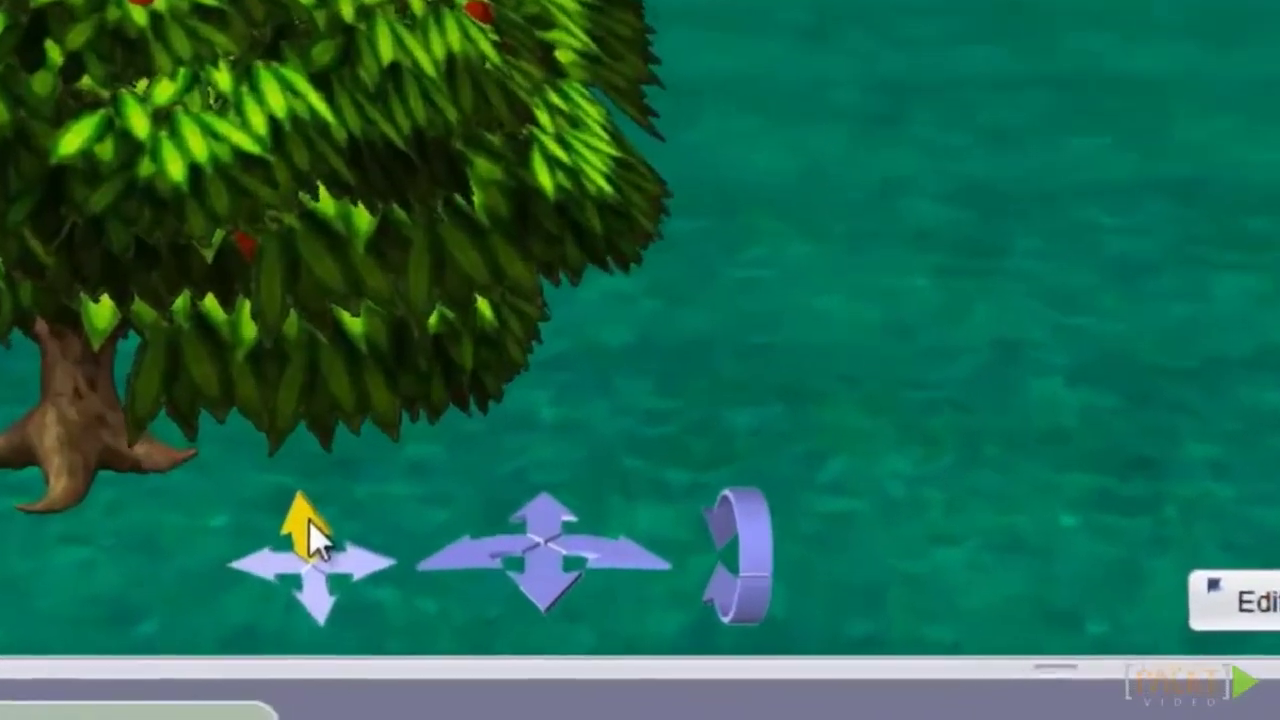
drag(310, 530, 285, 505)
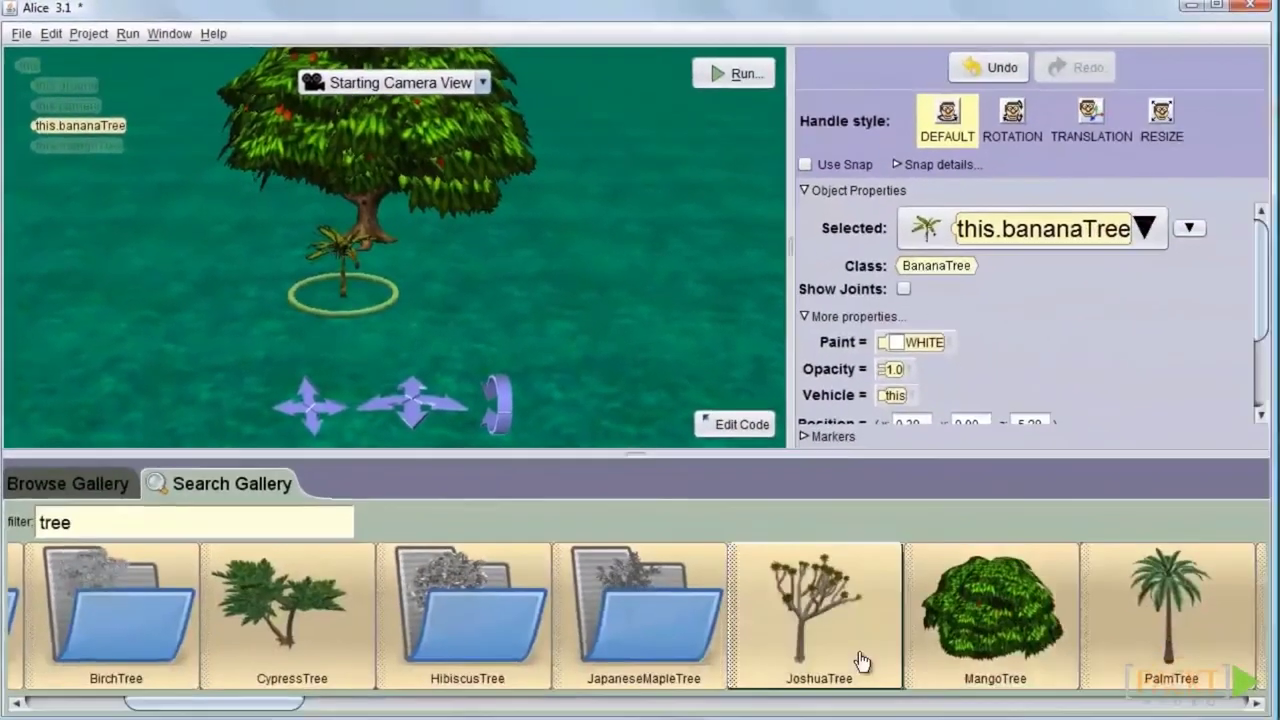
Add a YELLOW BayLaurelTree from the gallery to the scene with its default name.
scroll(860, 662, right, 8)
click(1258, 705)
drag(1258, 705, 1258, 705)
click(1070, 607)
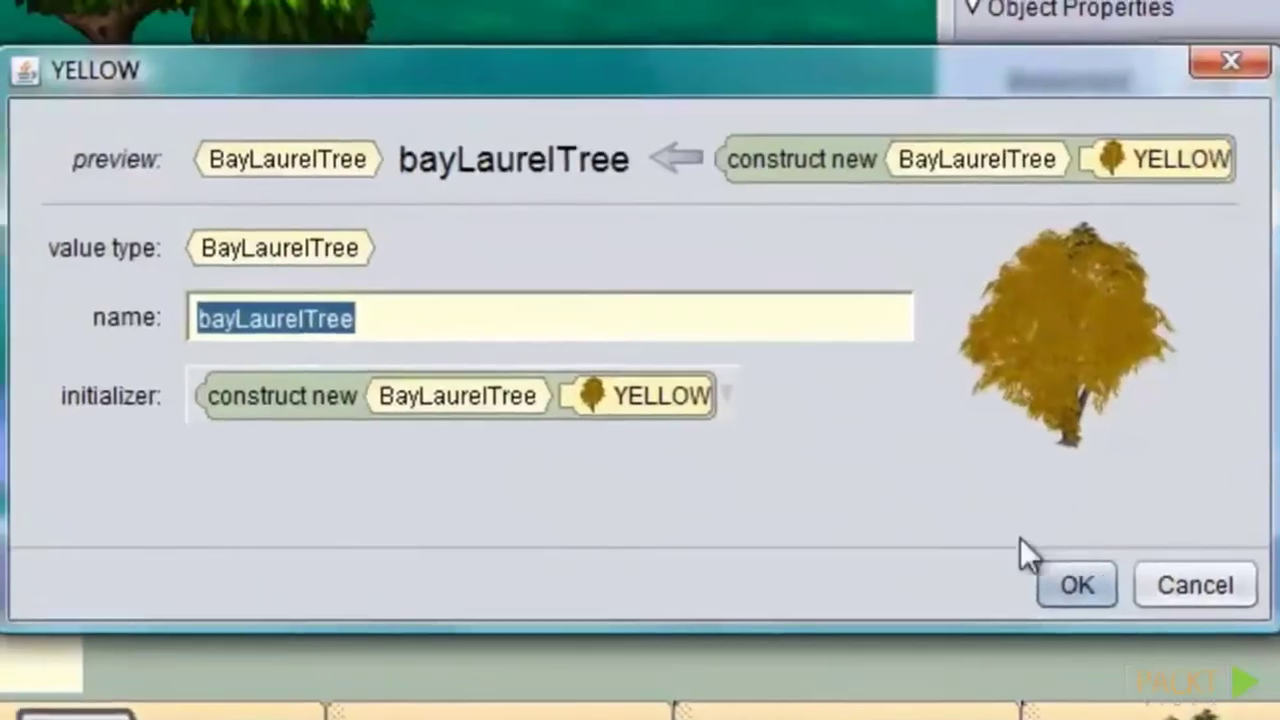
click(1060, 583)
click(835, 365)
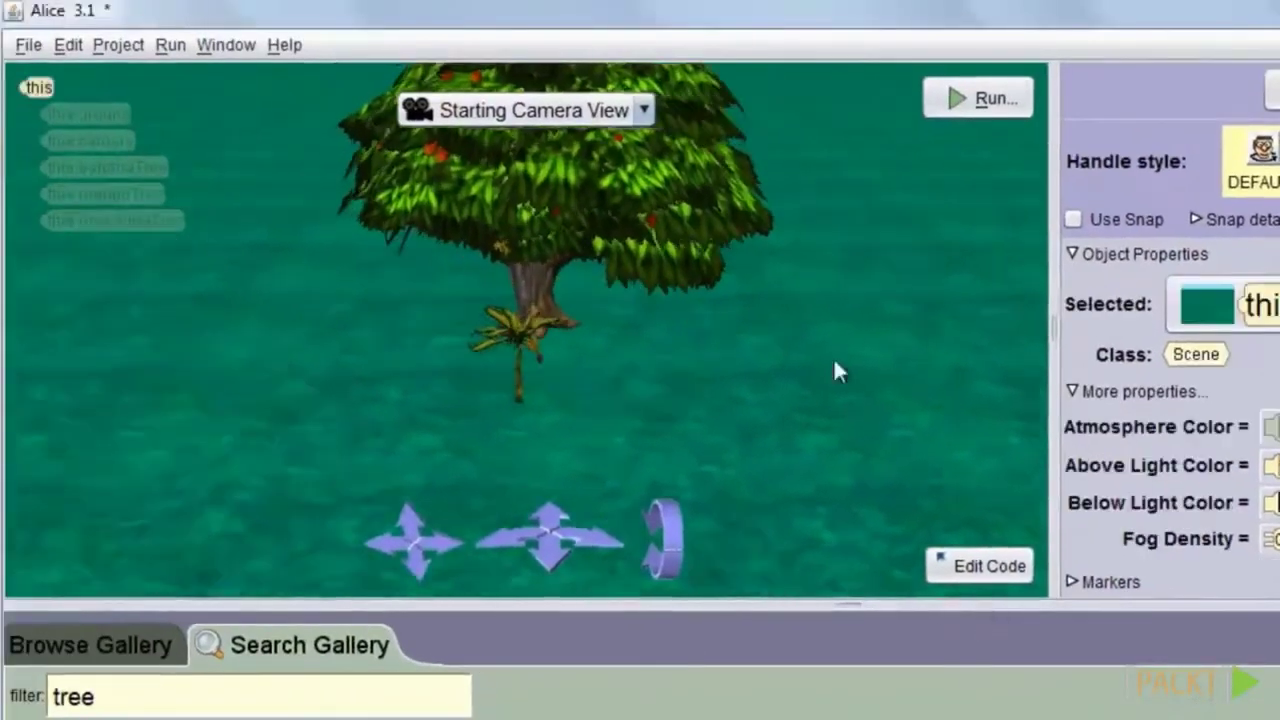
Move the mango tree to the right of the banana tree, clear of the yellow bay laurel's trunk.
click(495, 238)
drag(500, 243, 1000, 445)
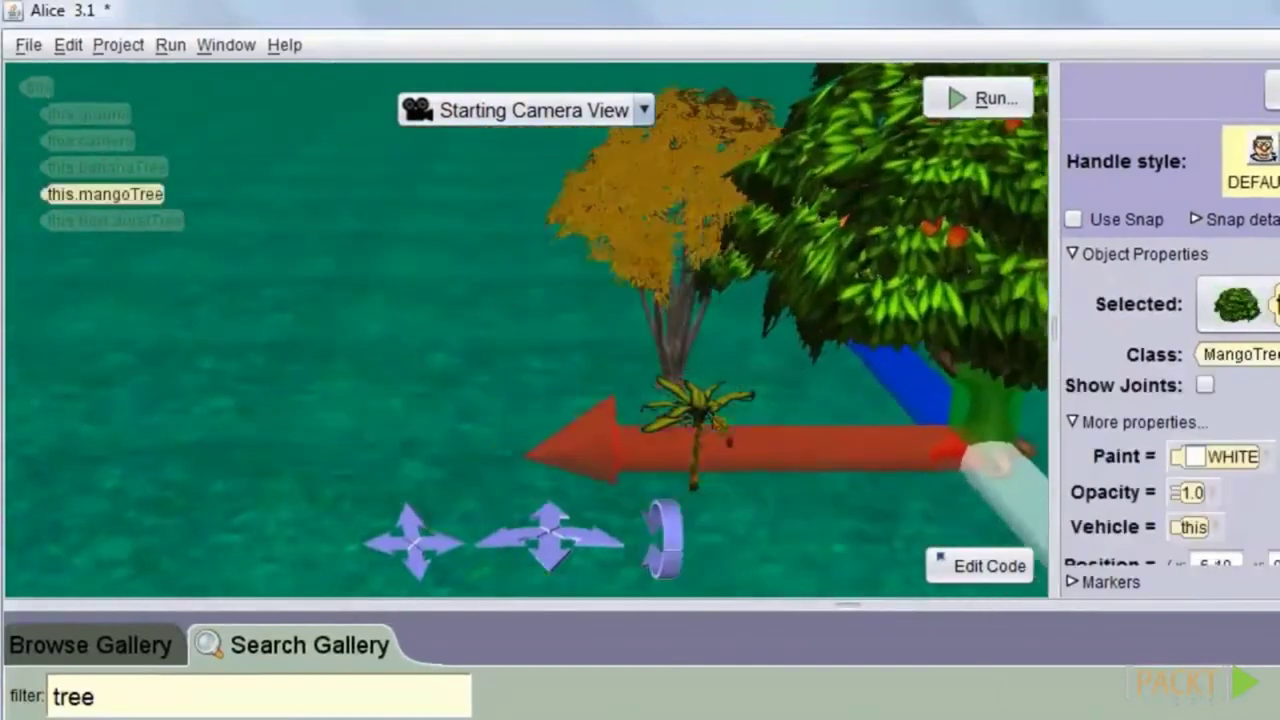
Set the yellow bay laurel tree's height to 15, keeping its width and depth in proportion.
click(665, 185)
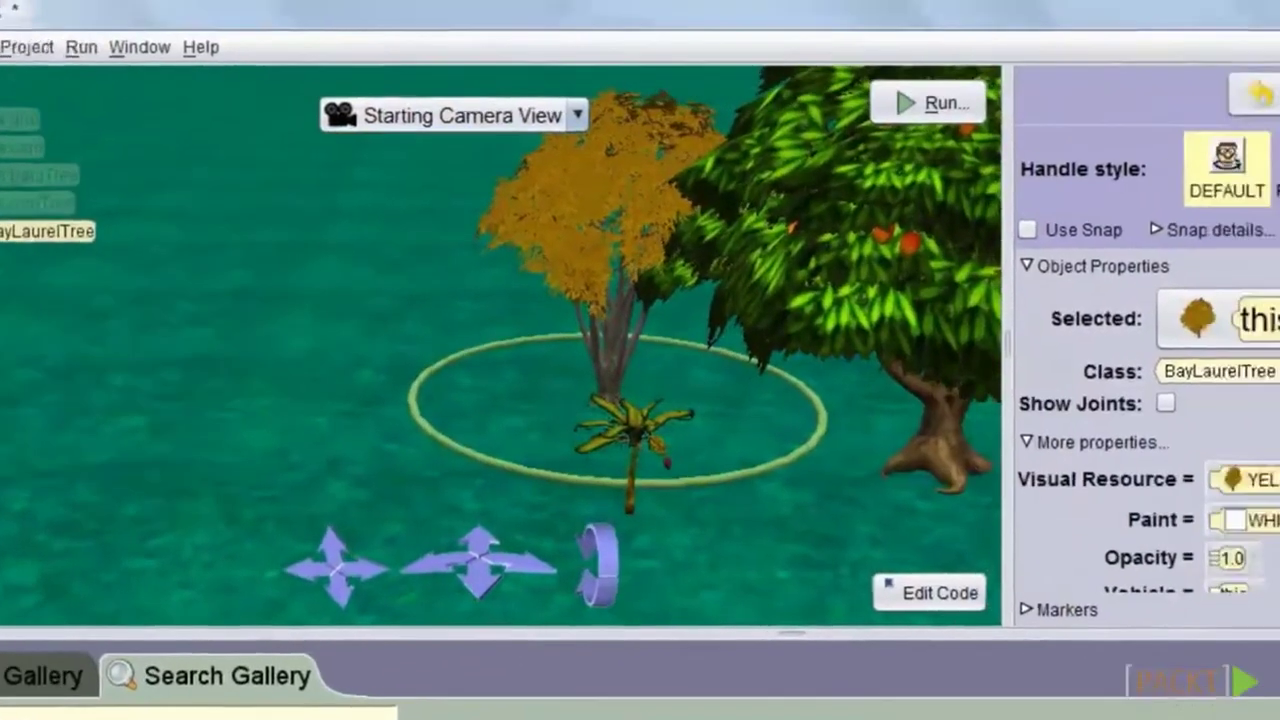
scroll(1239, 473, down, 5)
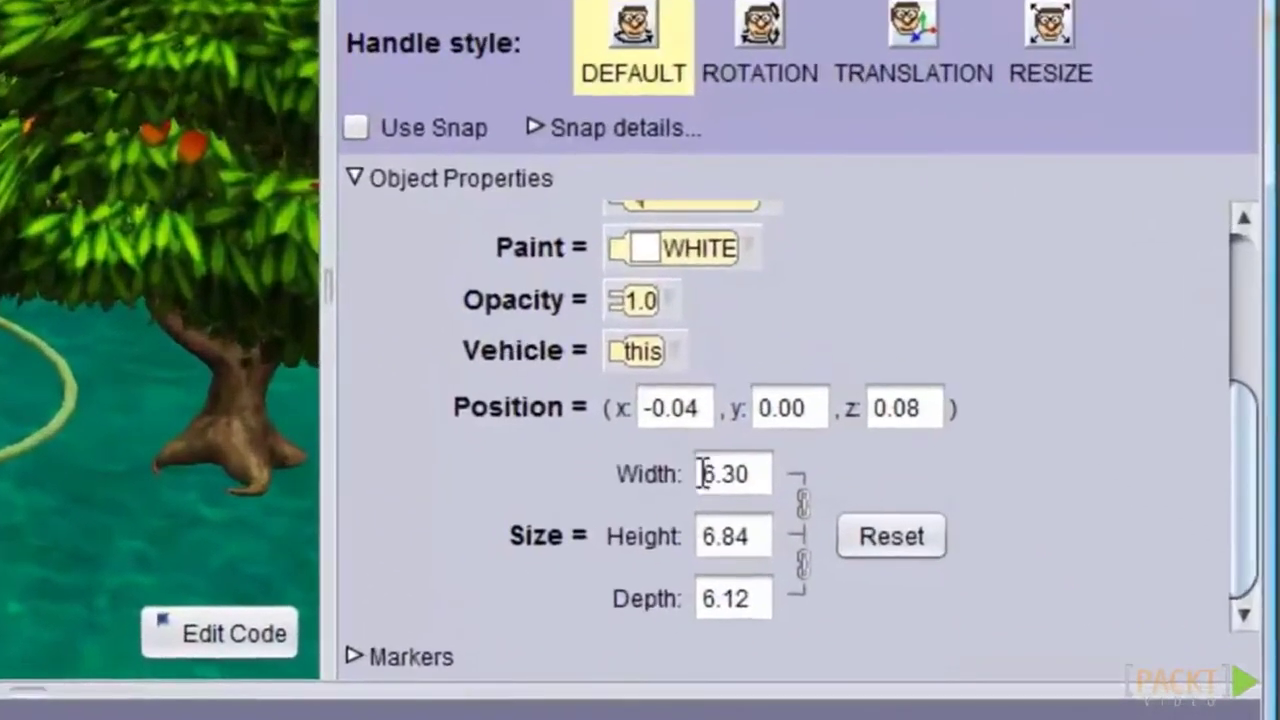
double_click(822, 571)
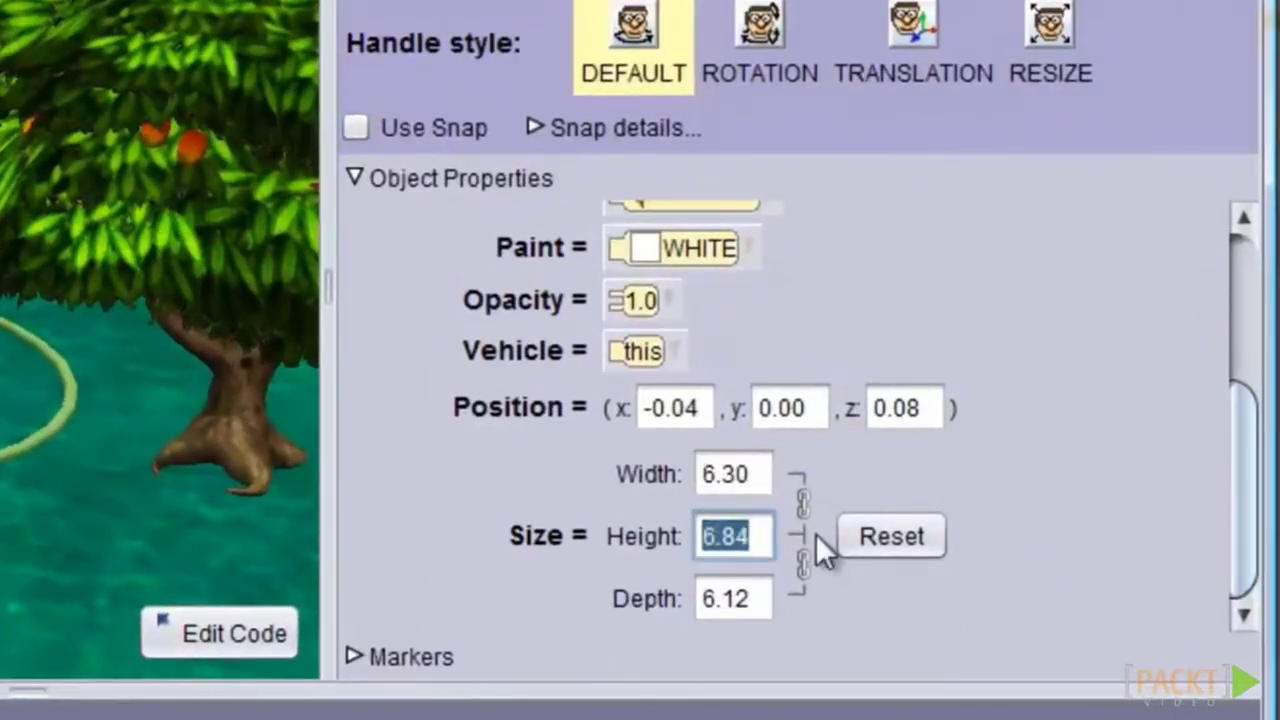
text(15)
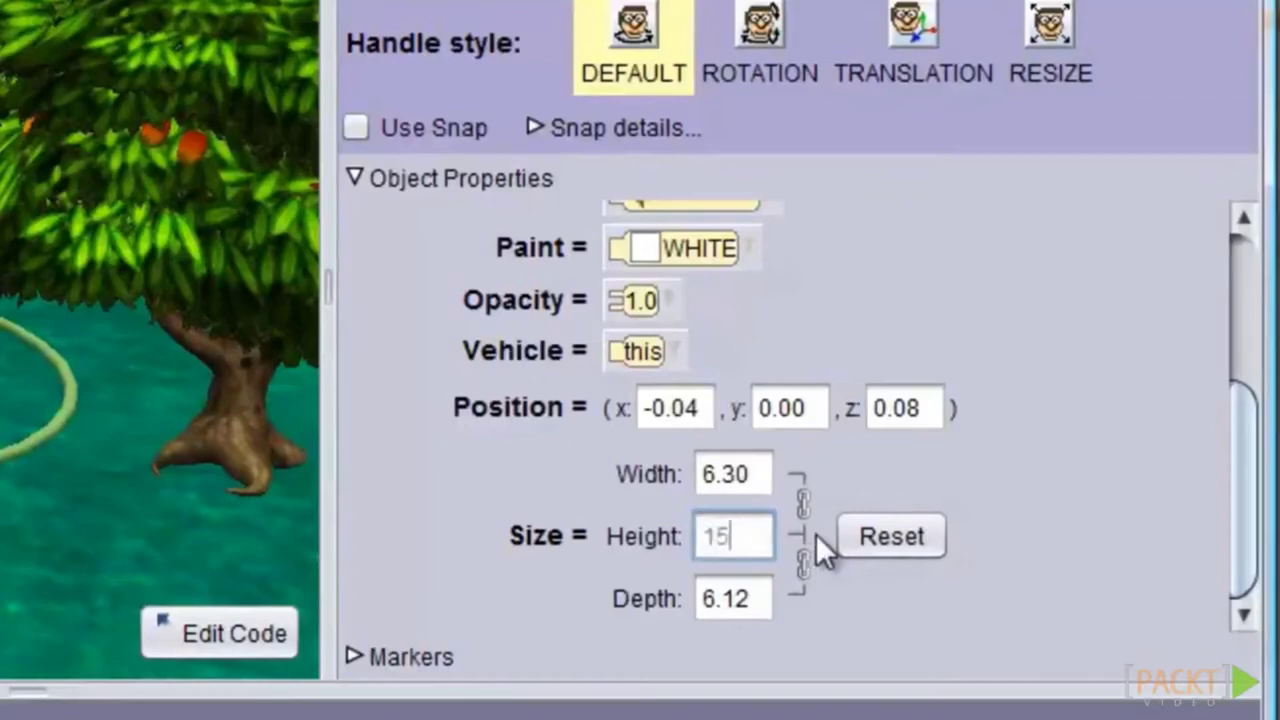
key(Return)
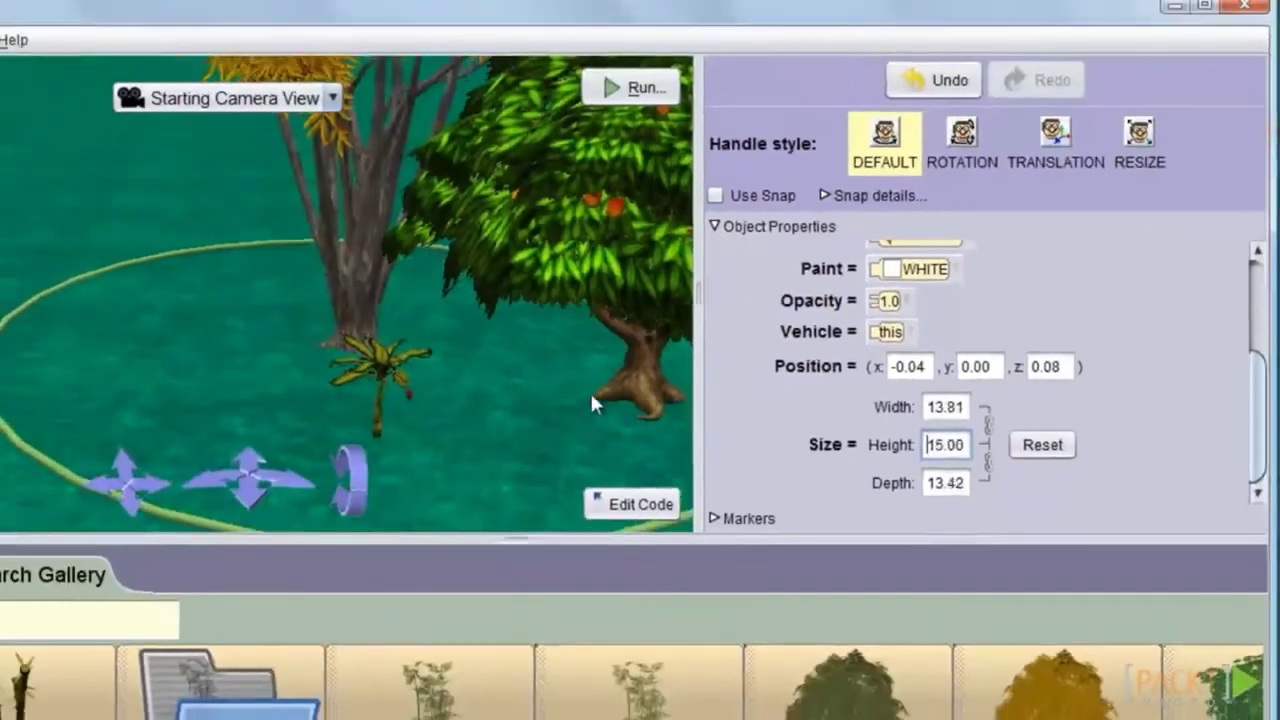
Add a RED HibiscusTree from the gallery with its default name and move it closer to the bay laurel's trunk.
click(590, 400)
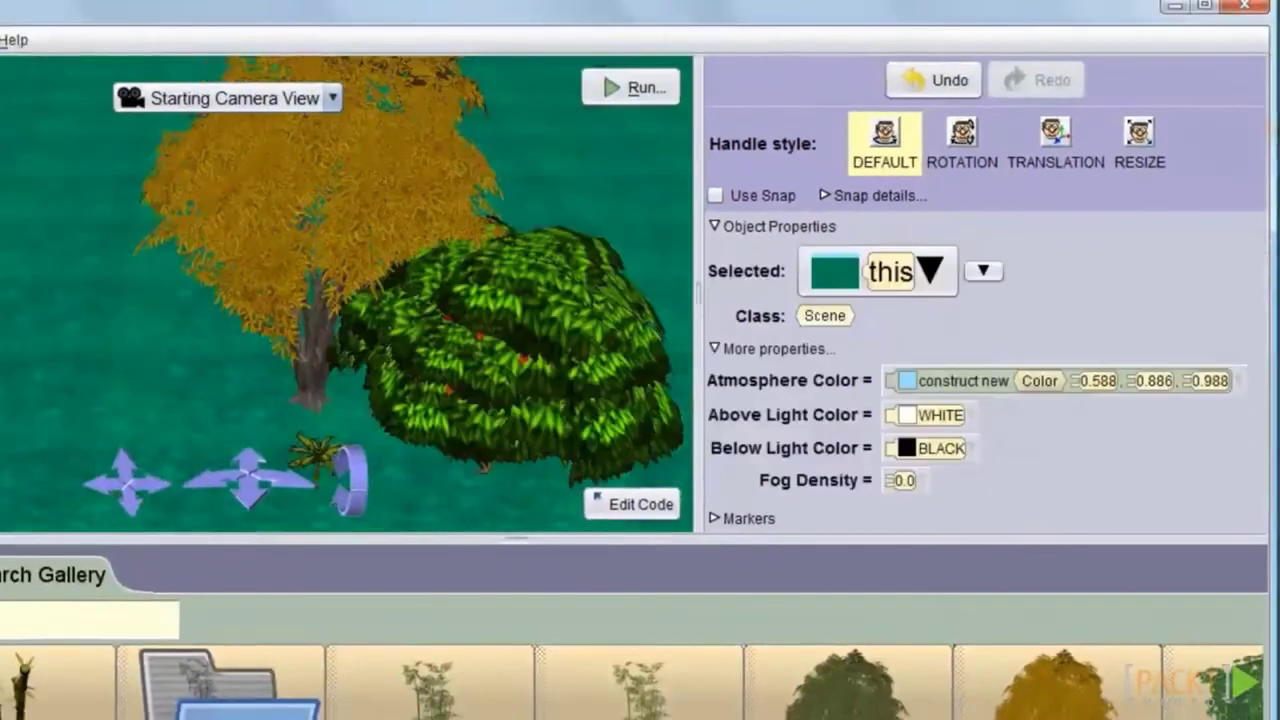
scroll(760, 620, right, 3)
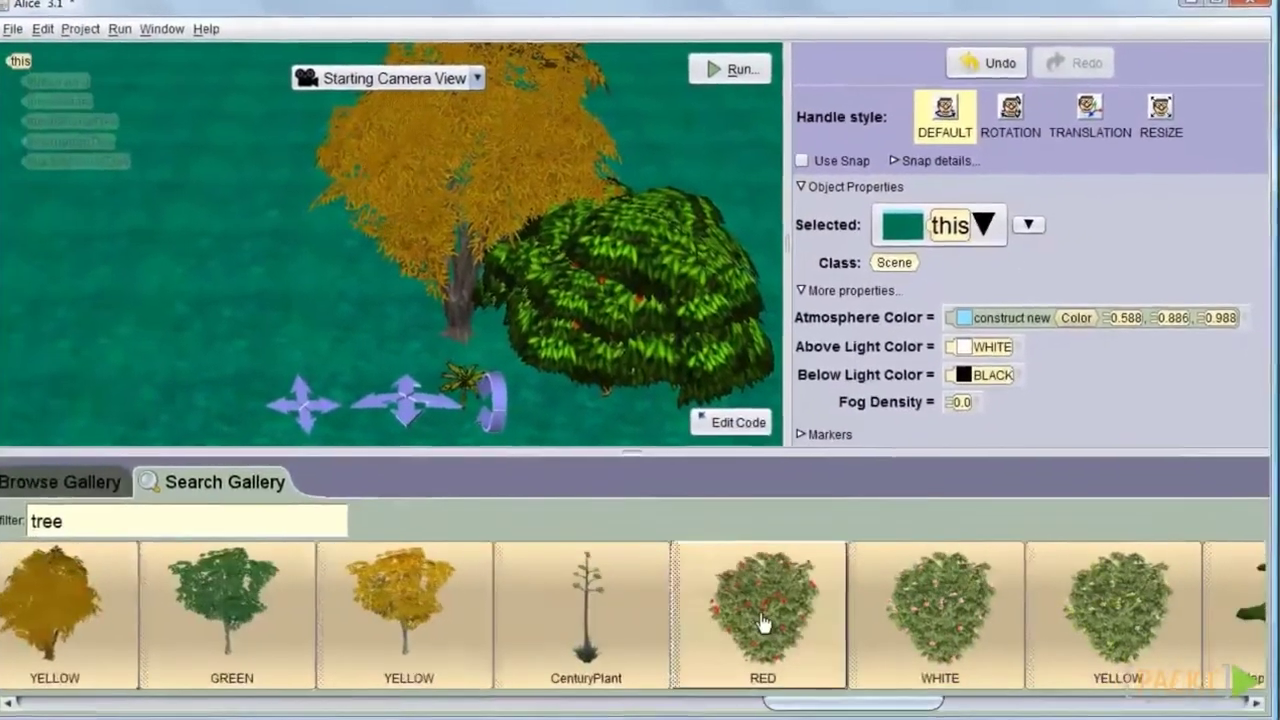
drag(774, 636, 353, 383)
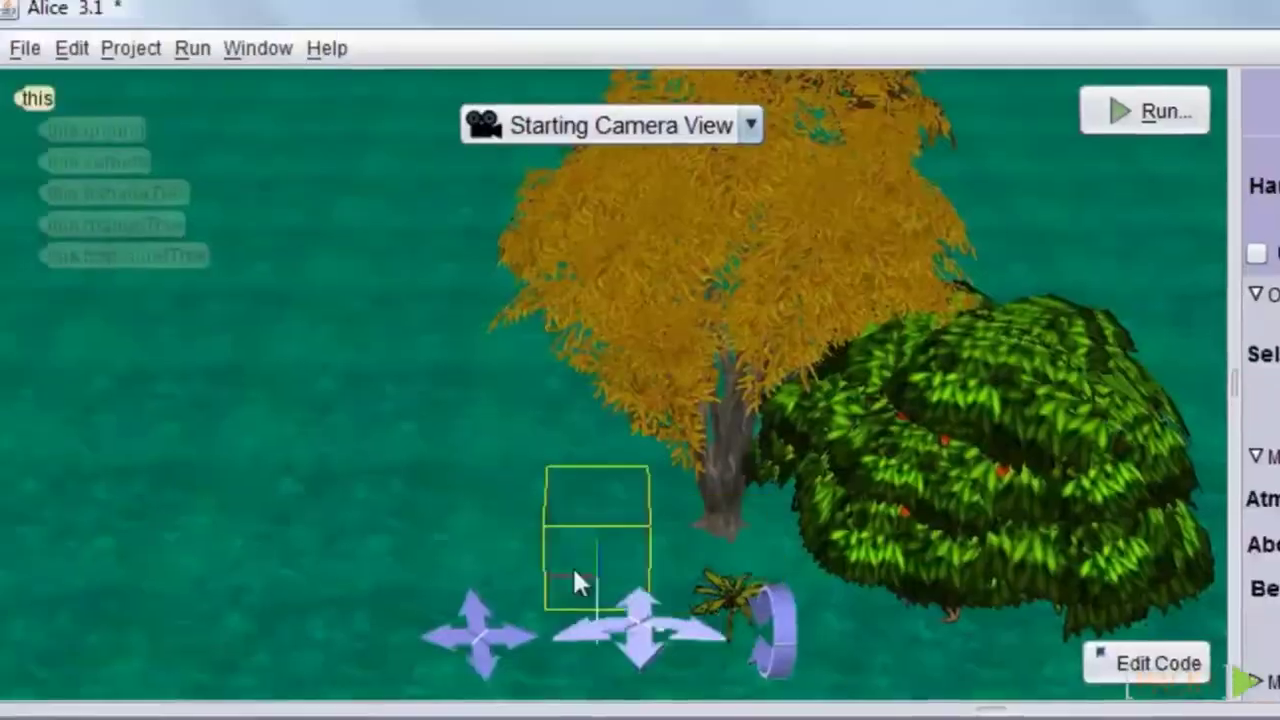
drag(575, 582, 521, 550)
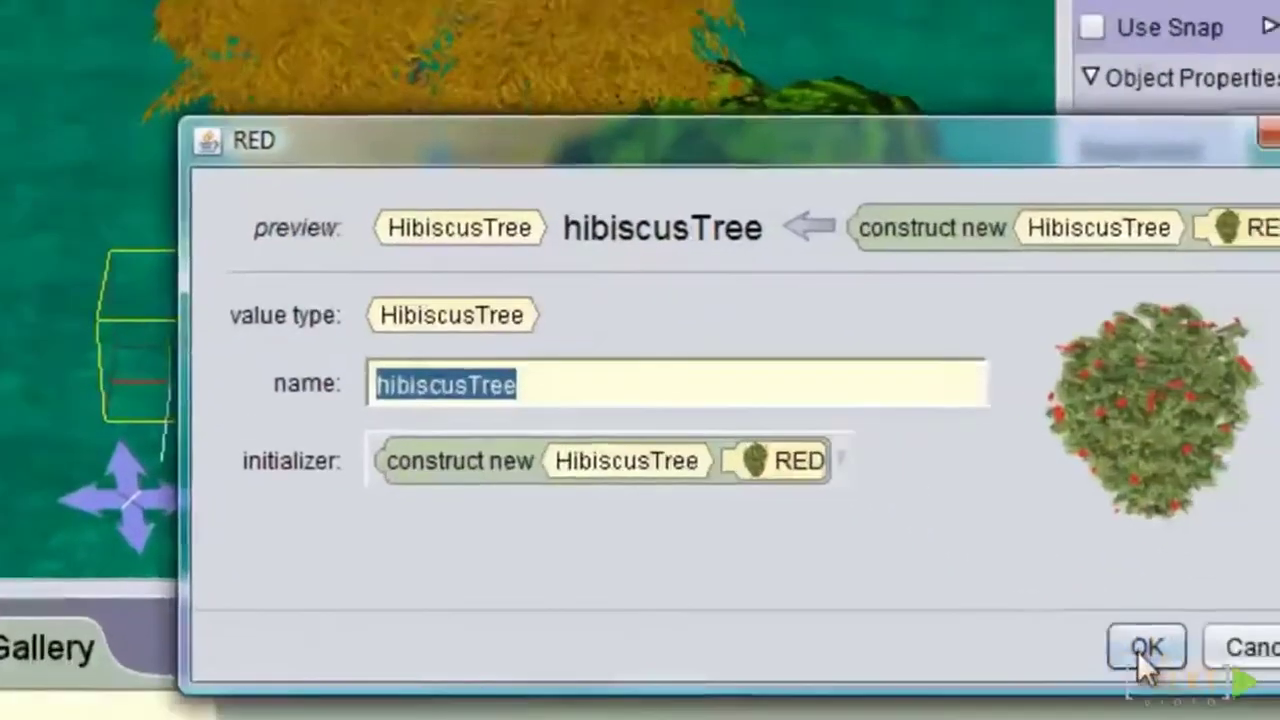
click(1145, 650)
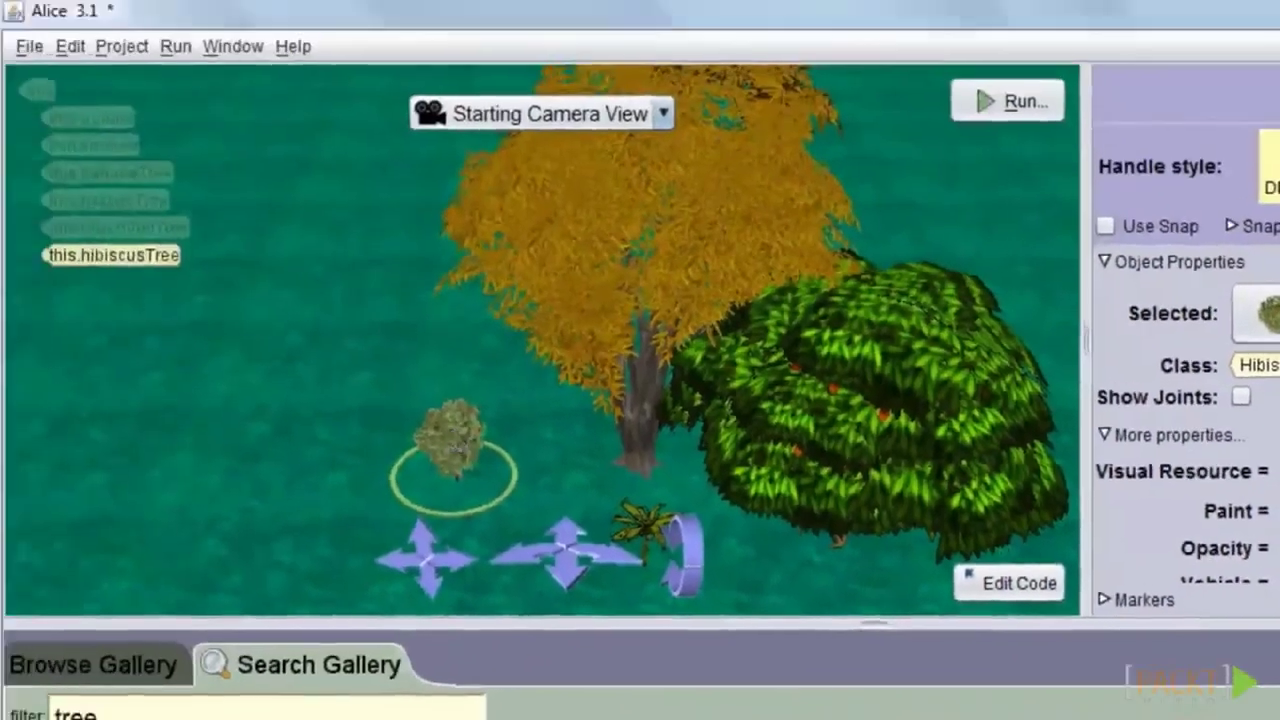
drag(454, 441, 575, 446)
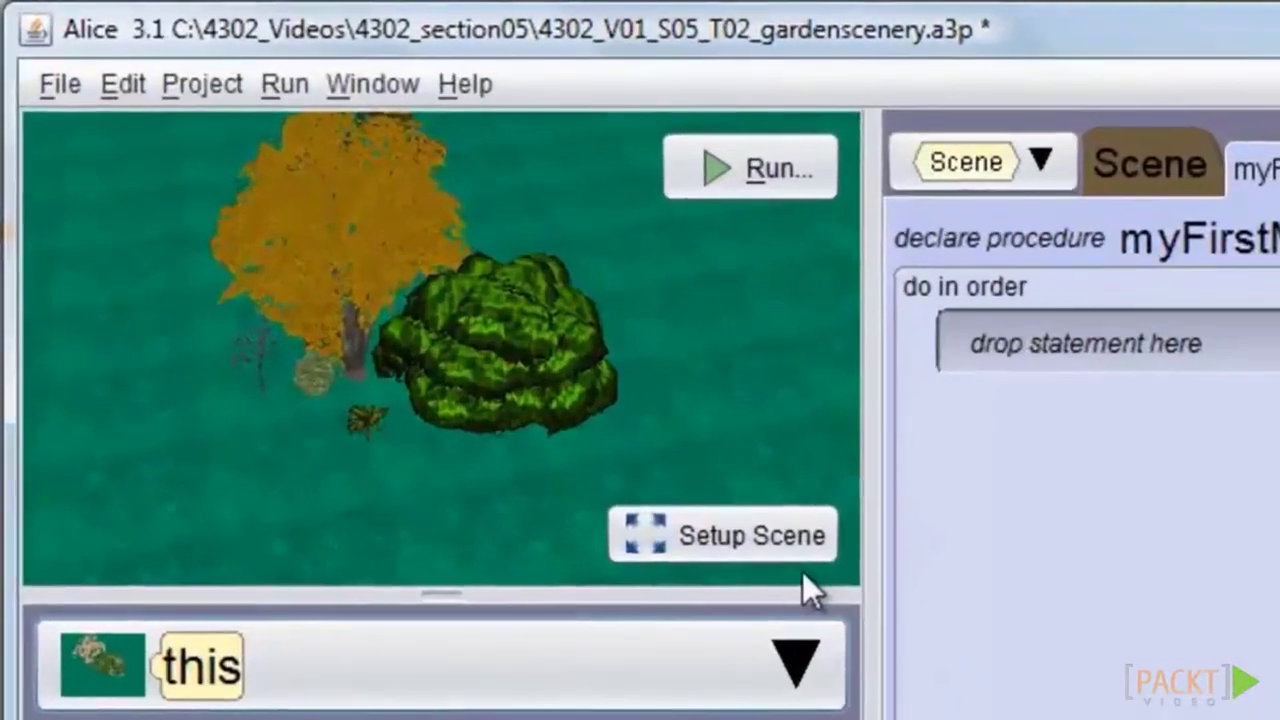
Return to the scene setup, search the gallery for monkey, and add a BROWN GoldenMonkey with its default name to the open ground.
click(779, 531)
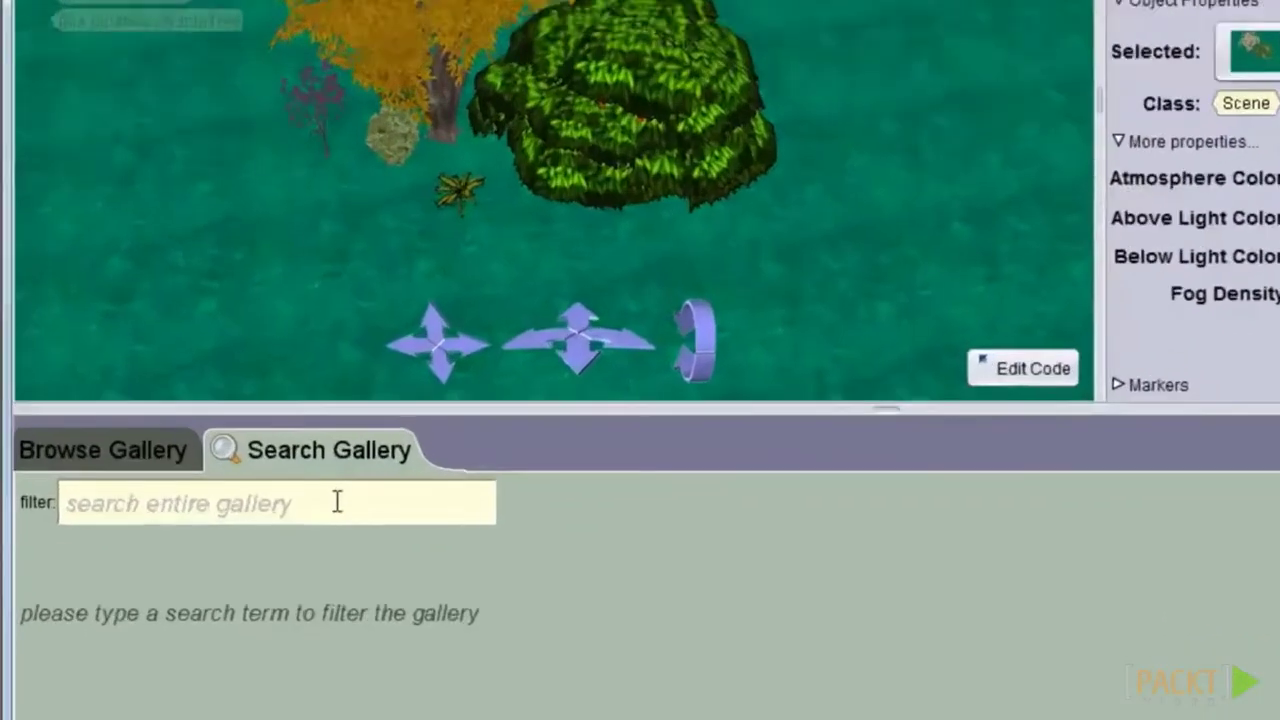
click(334, 503)
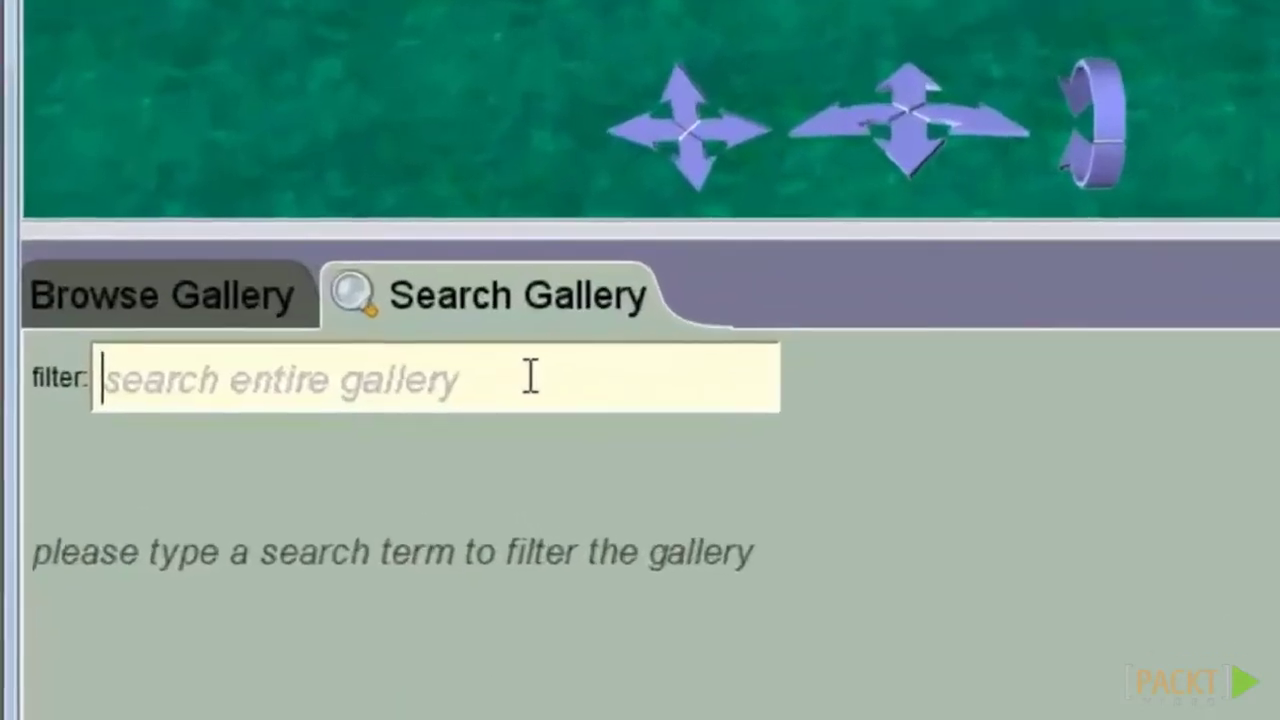
text(monkey)
drag(1055, 600, 1279, 0)
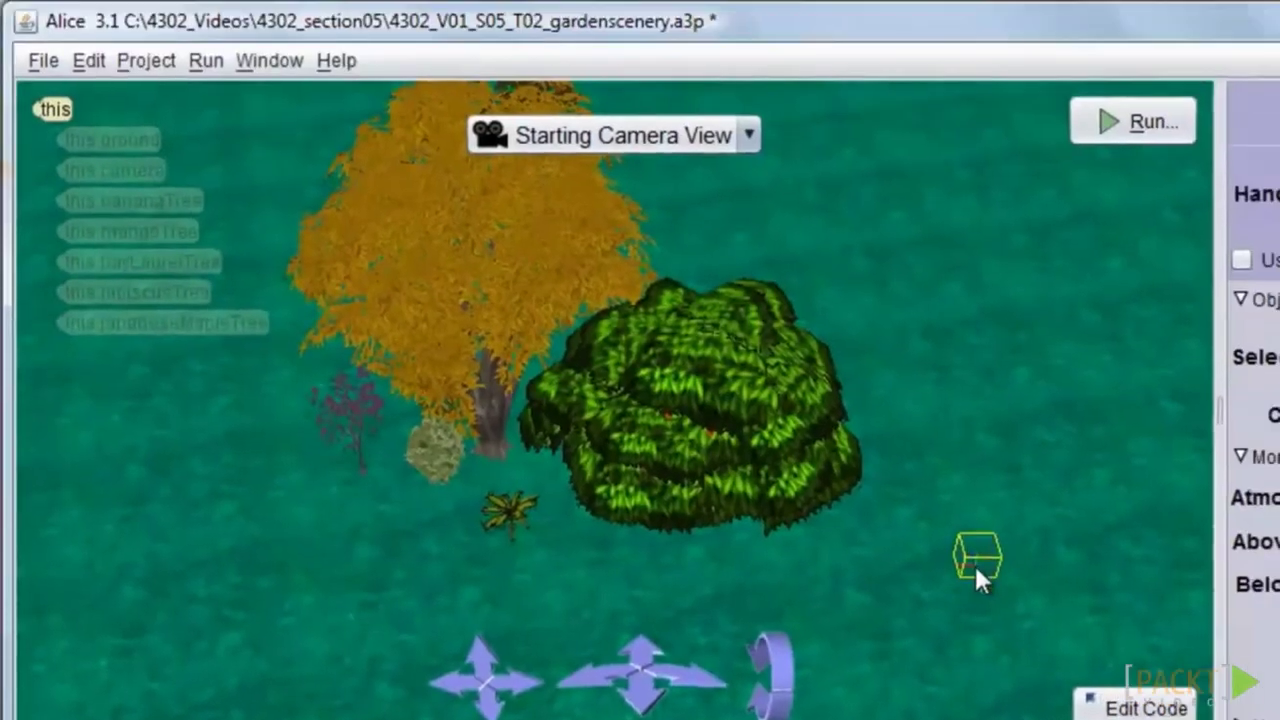
drag(974, 563, 975, 566)
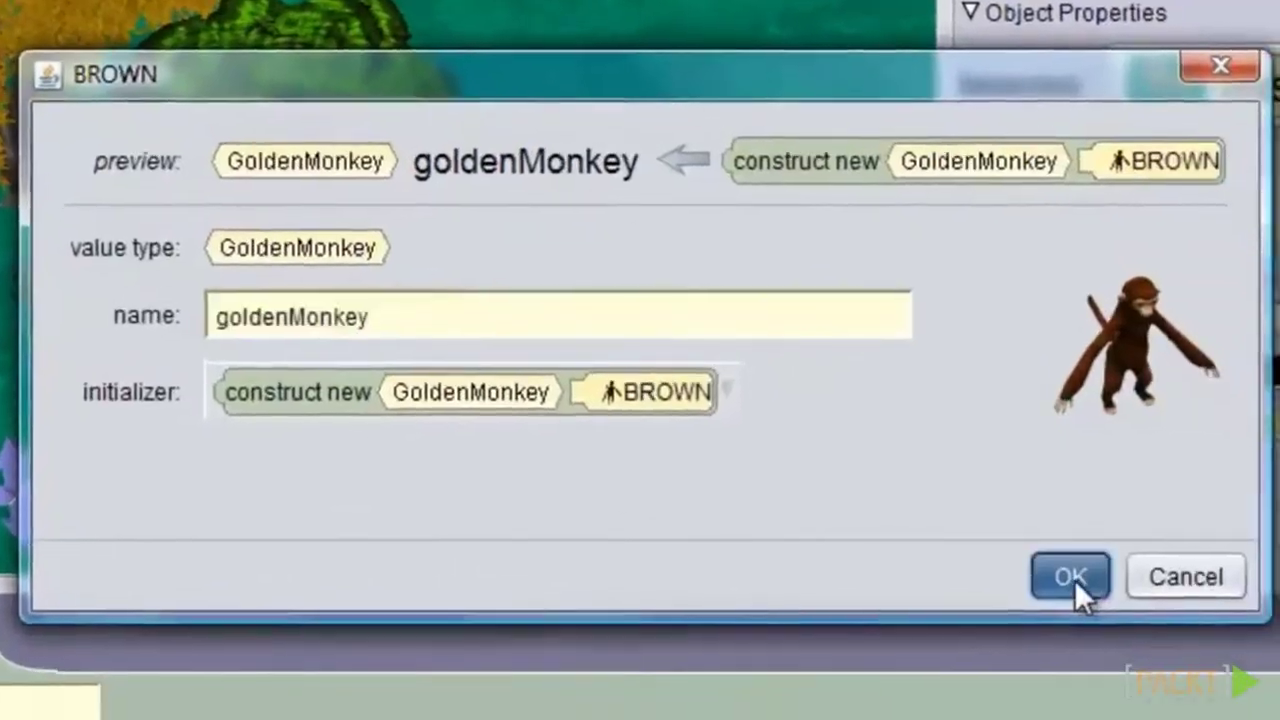
click(1278, 718)
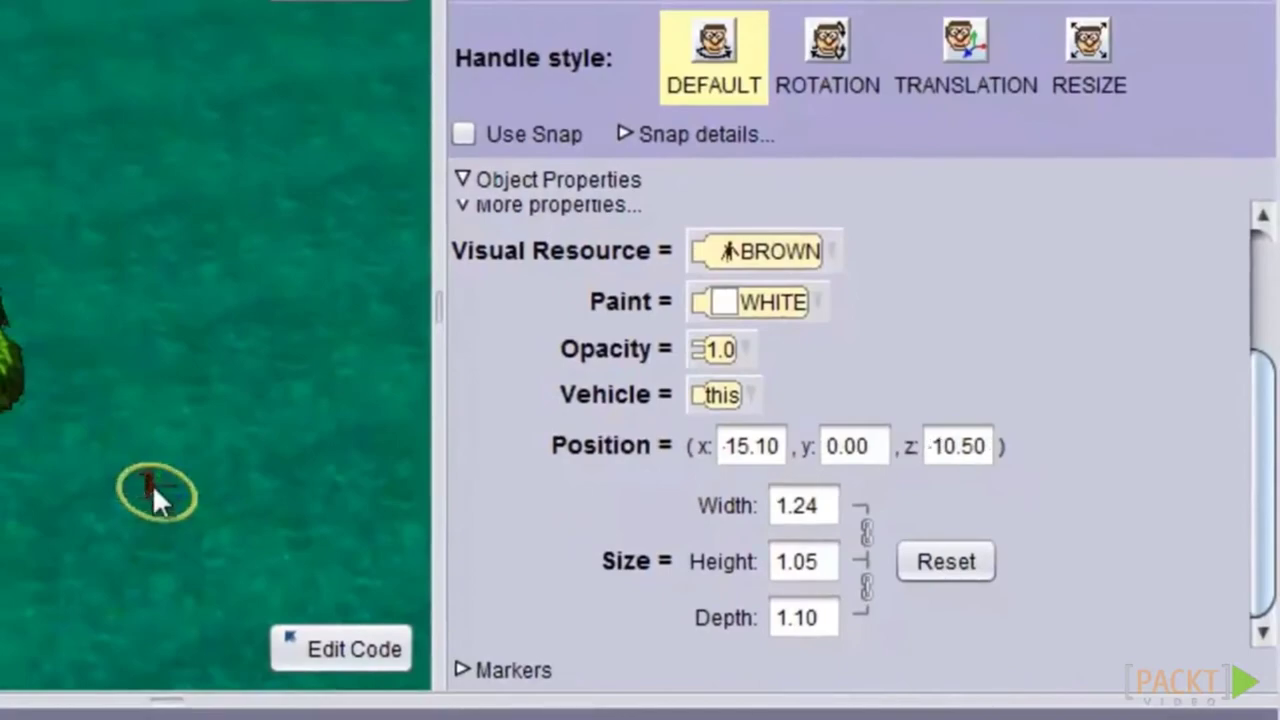
Move the golden monkey across the ground to just in front of the mango tree and return to the code editor.
click(145, 490)
drag(152, 484, 0, 518)
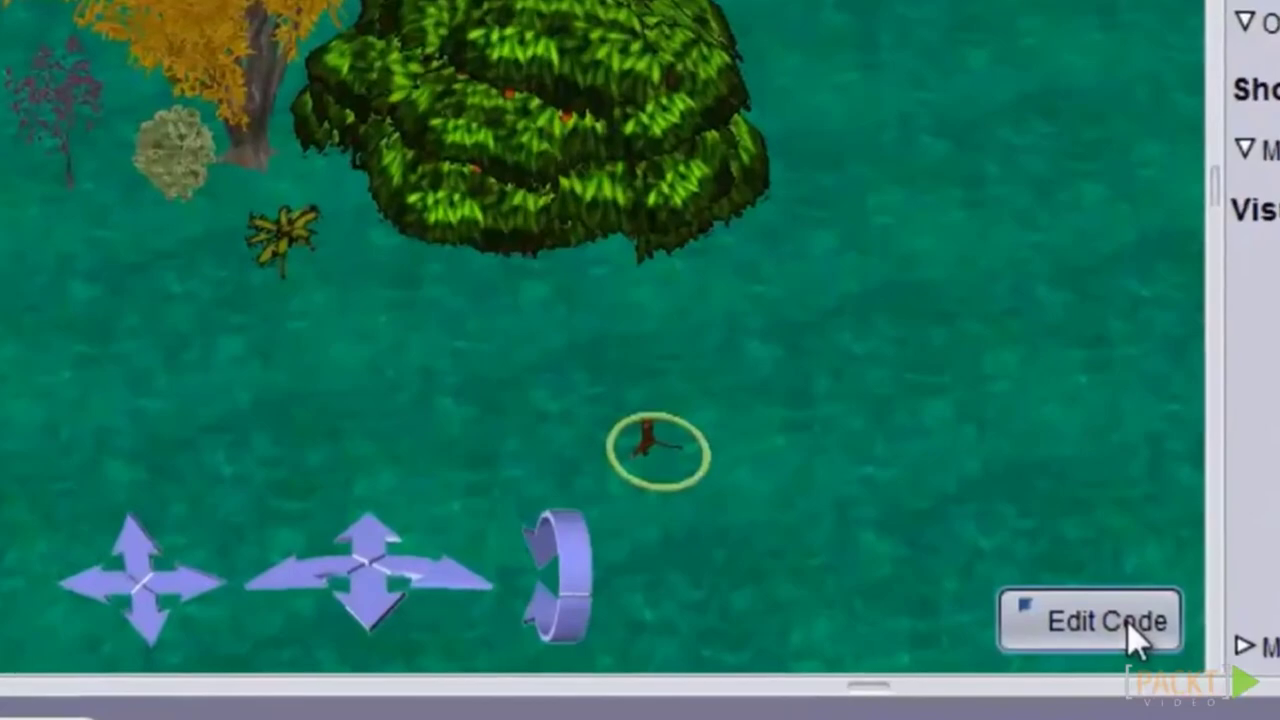
click(1133, 634)
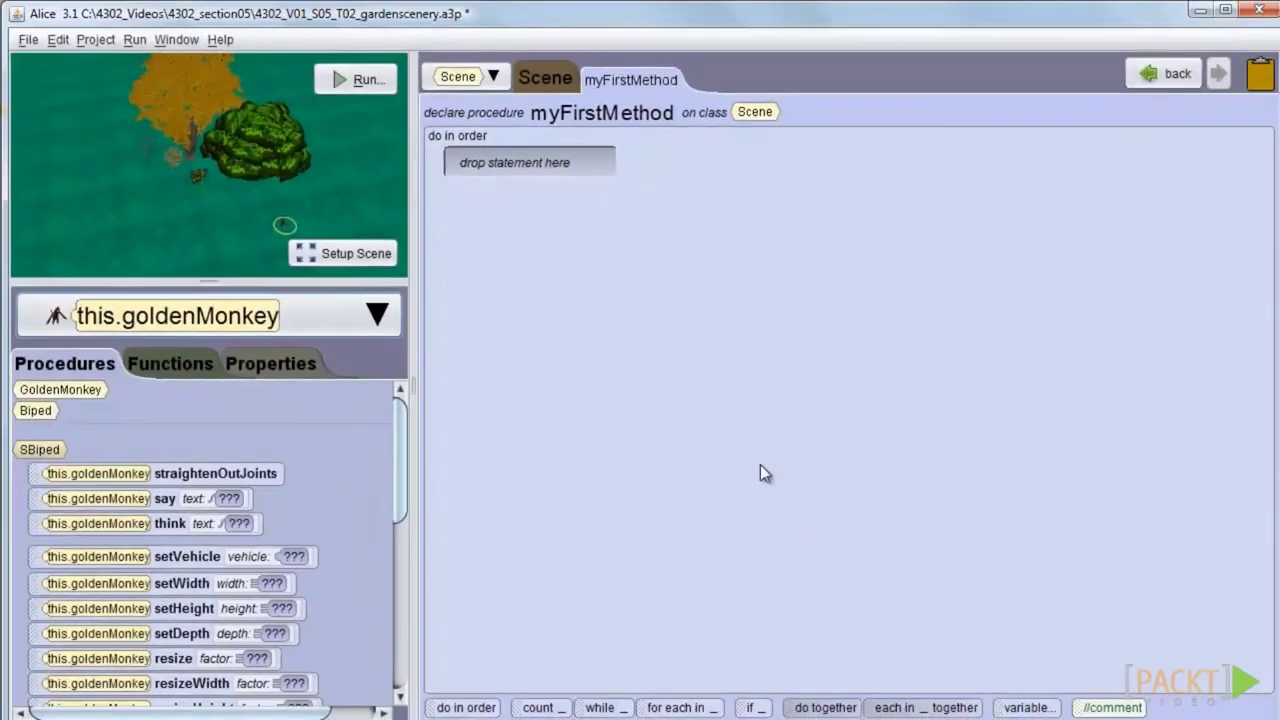
Add a move statement for goldenMonkey to myFirstMethod with direction FORWARD and amount 10.0.
scroll(340, 450, down, 5)
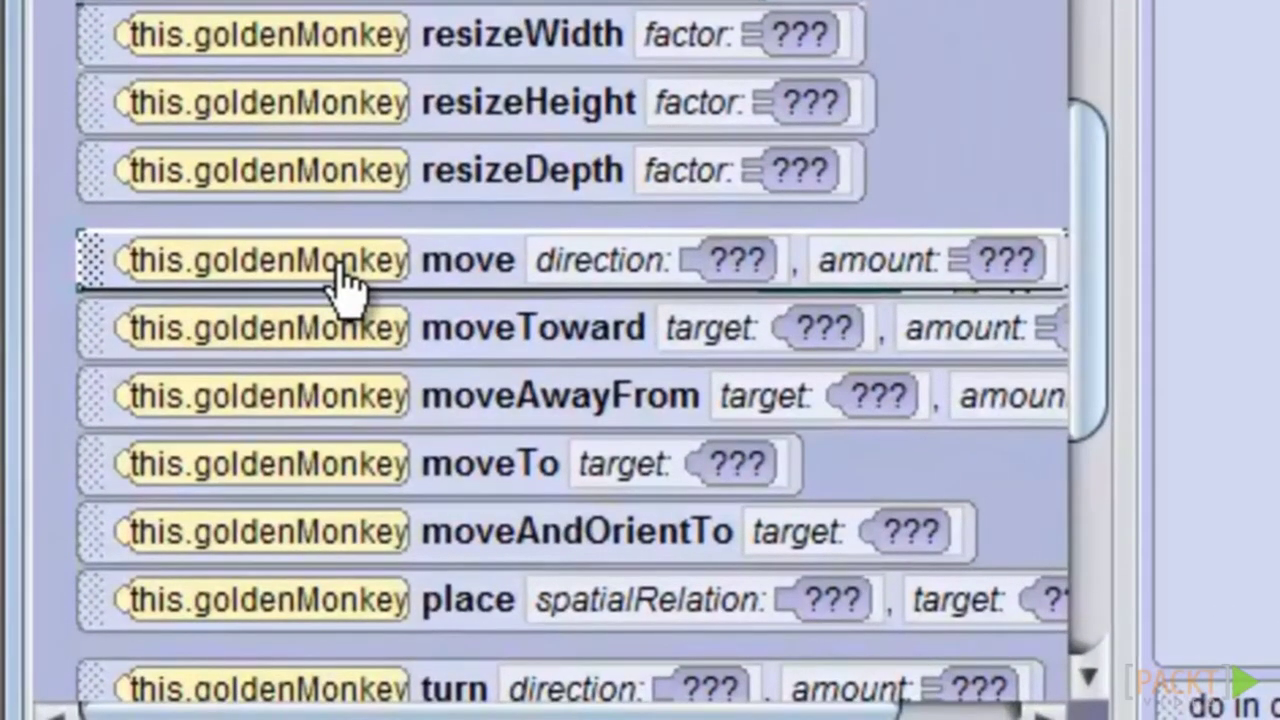
drag(340, 285, 532, 248)
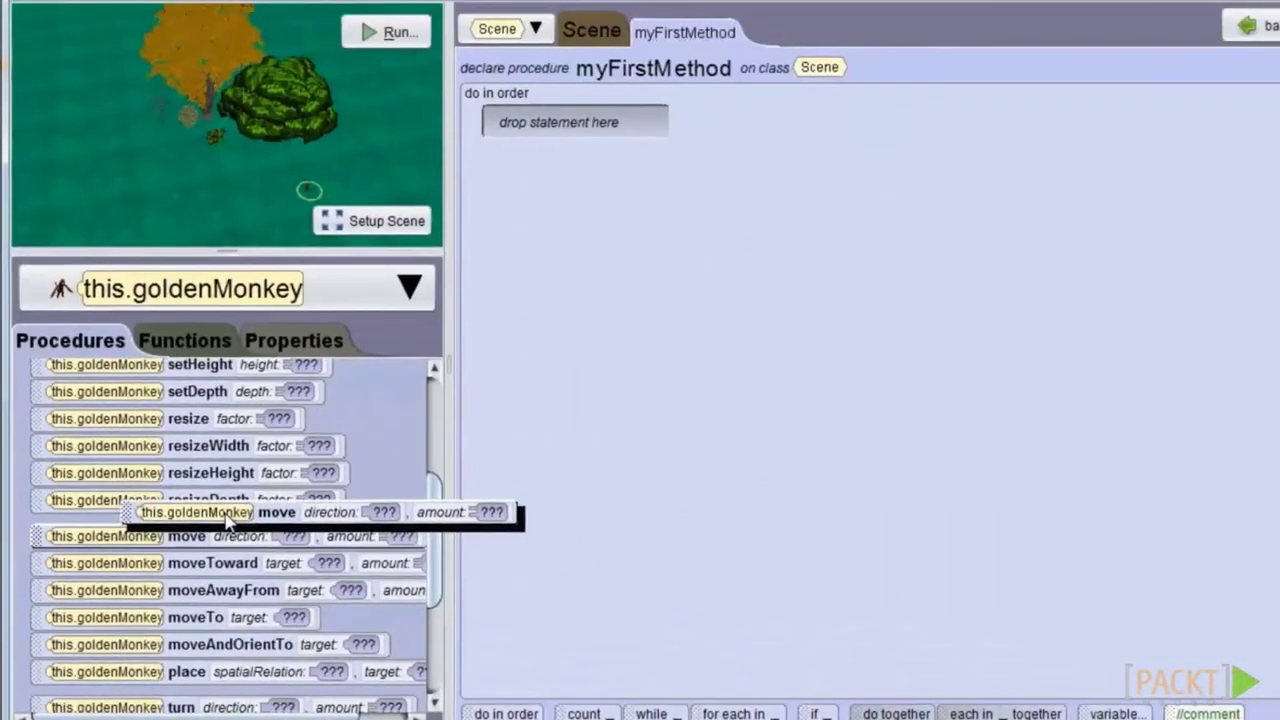
drag(228, 518, 590, 124)
mouse_move(660, 268)
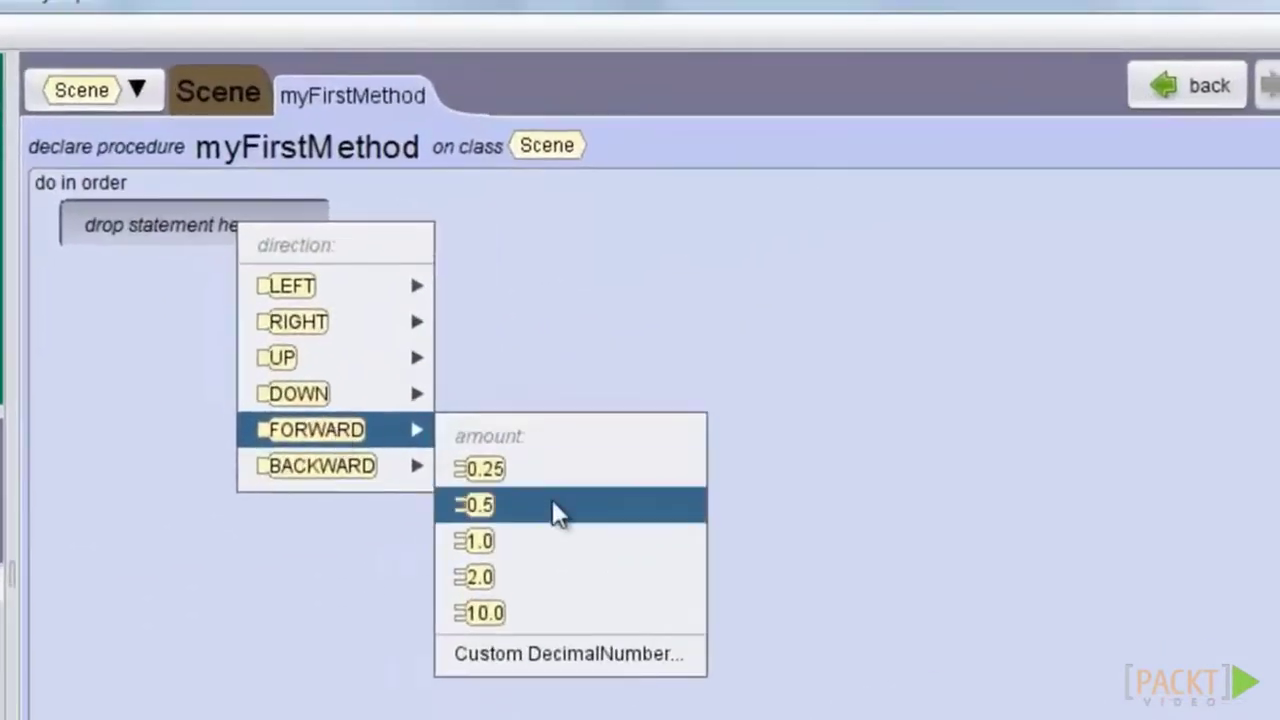
click(555, 612)
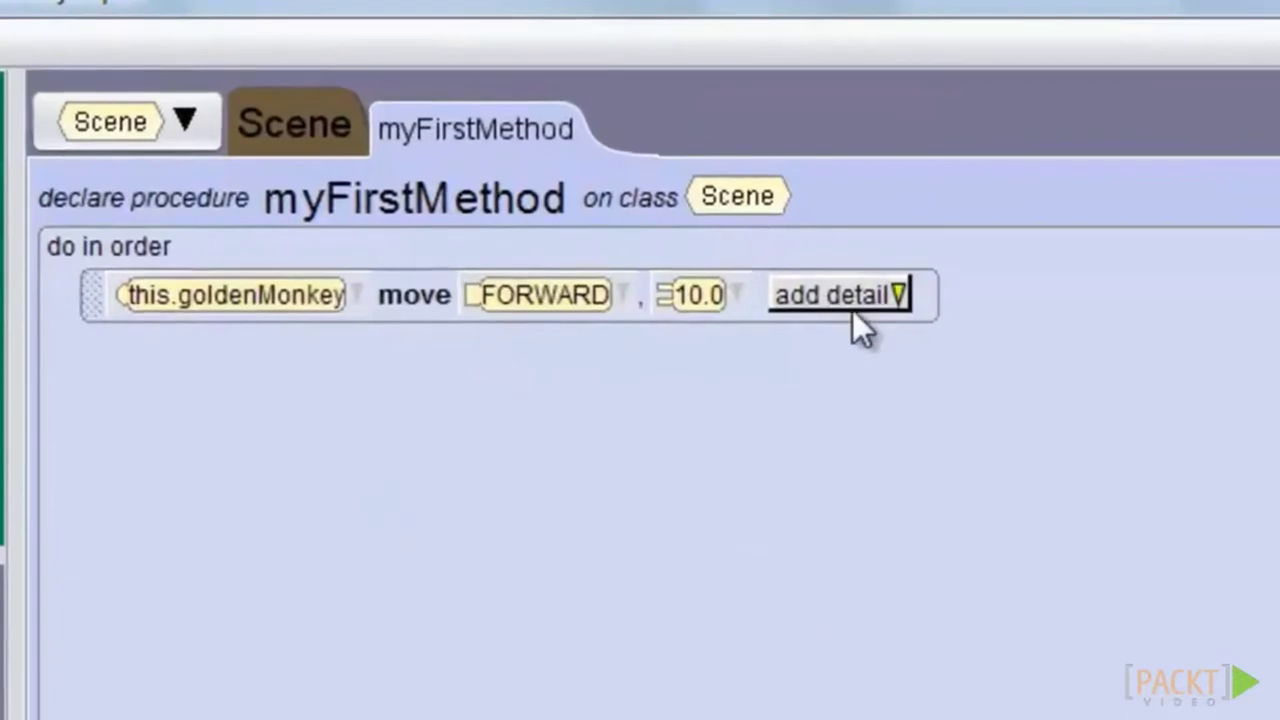
Set the monkey's move statement to a duration of 10.0 and run the animation to preview it.
click(863, 289)
mouse_move(880, 383)
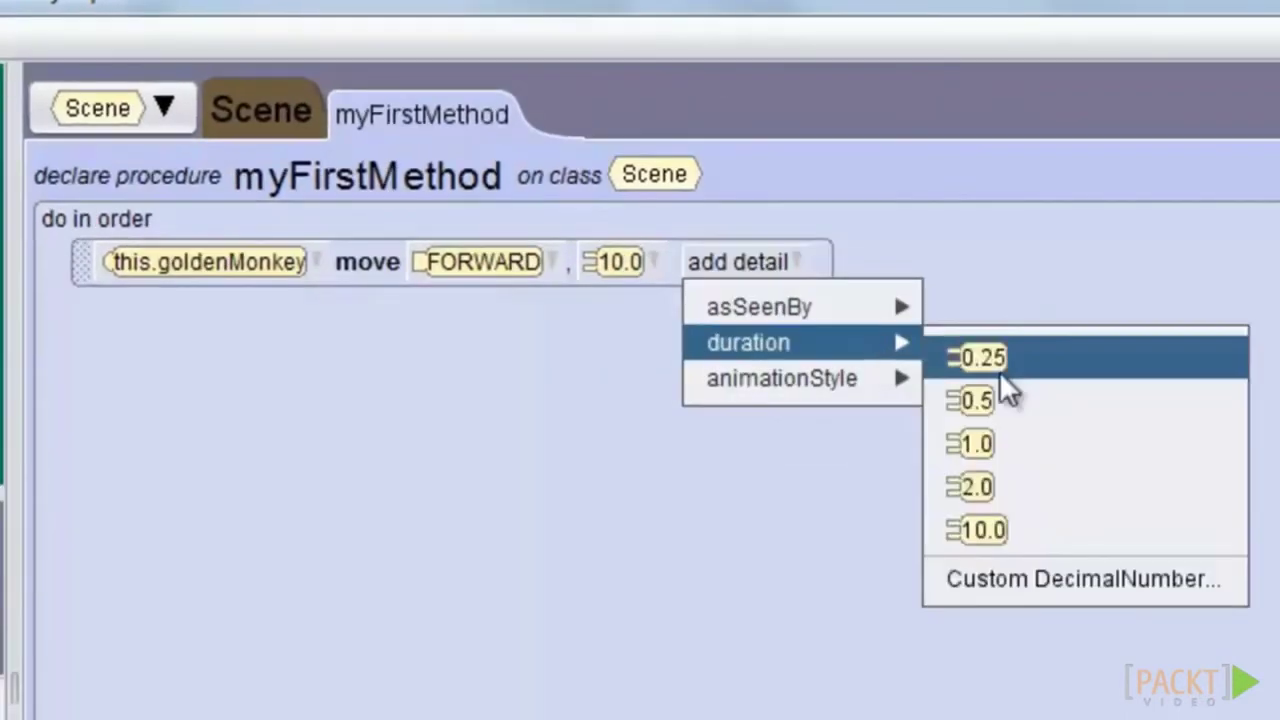
click(1051, 531)
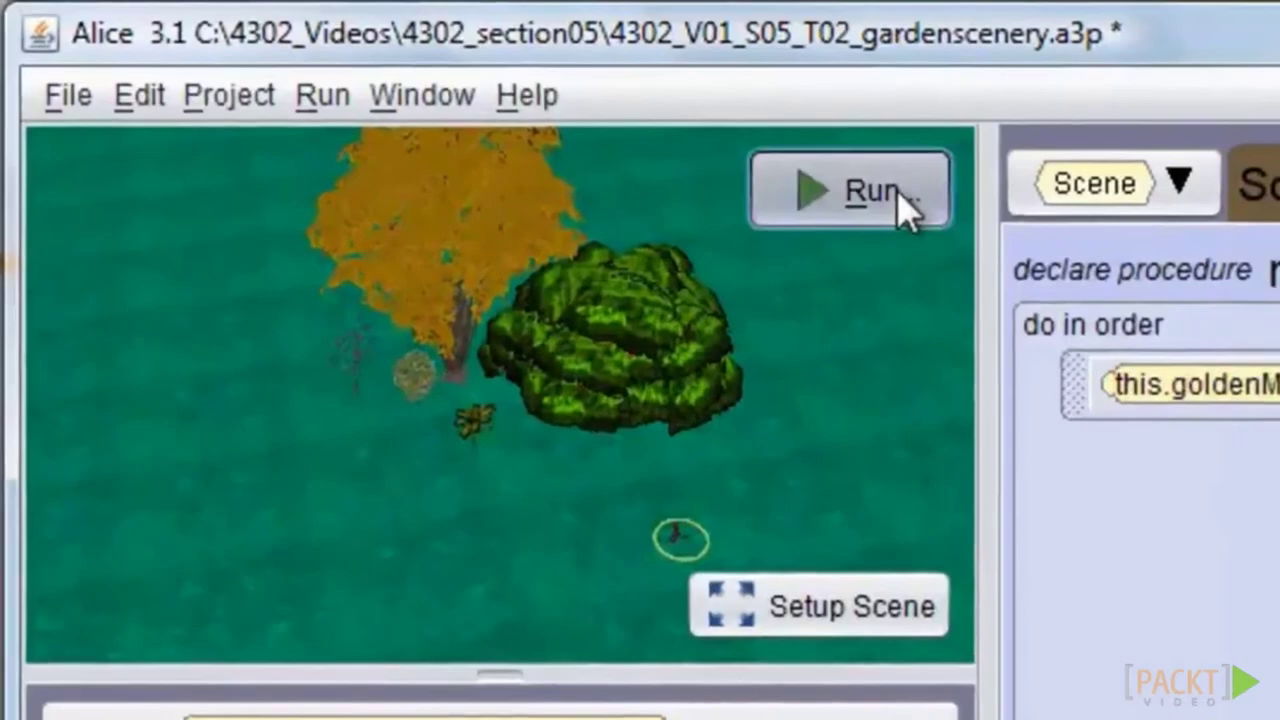
click(360, 80)
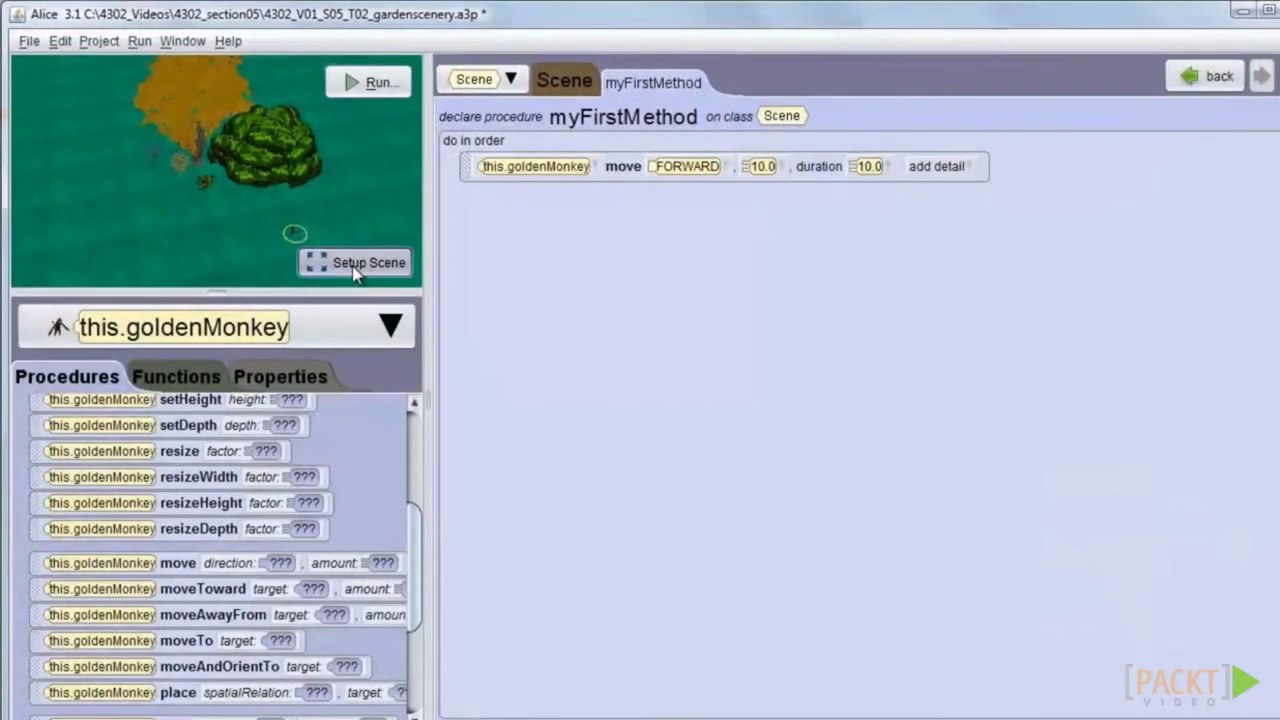
Reopen the scene setup, move the banana tree in front of the hibiscus tree, and run the animation.
click(355, 264)
drag(352, 266, 372, 330)
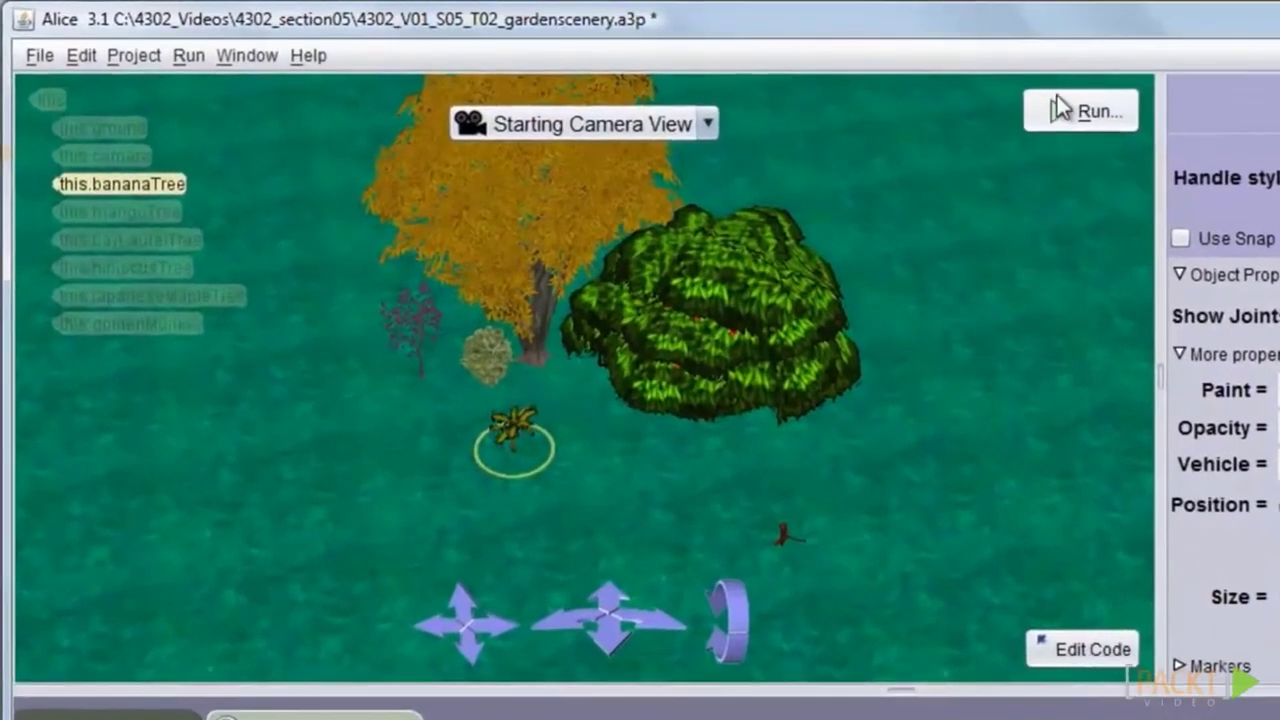
click(805, 82)
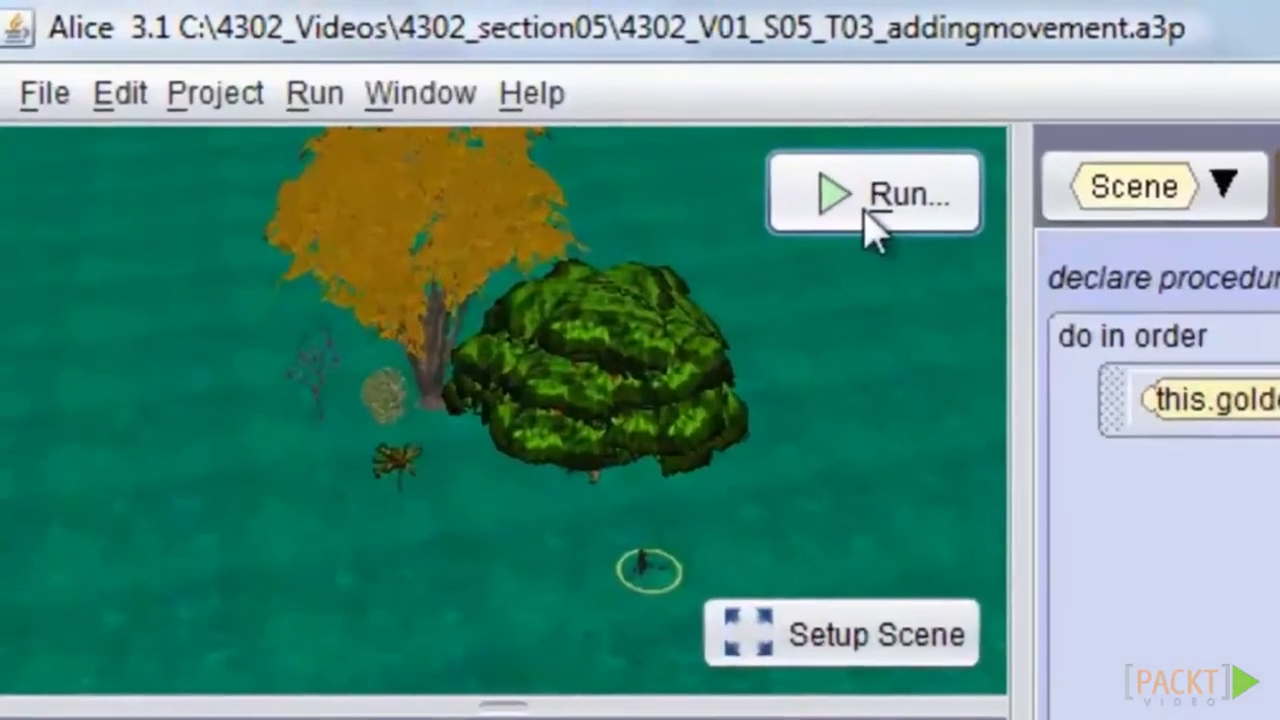
Run and pause the animation, and switch to Screencast-O-Matic to fit a 1228 x 620 recording frame below the playback controls.
click(351, 80)
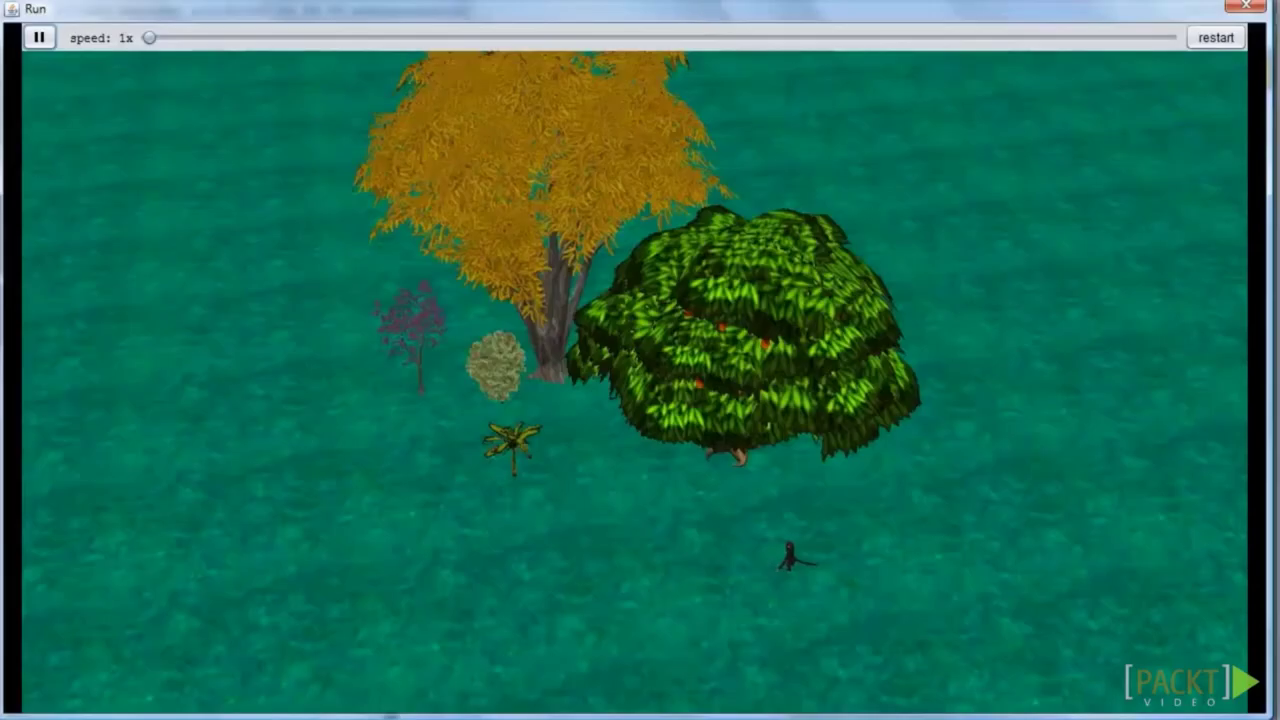
click(39, 37)
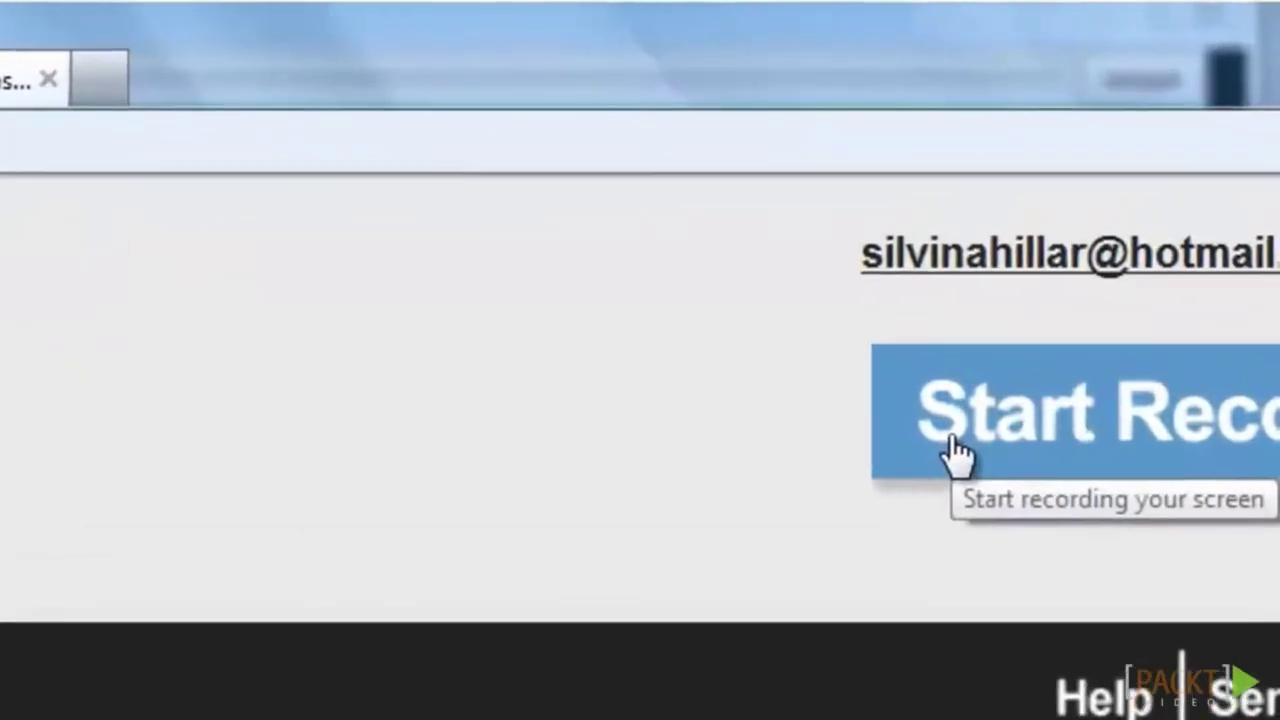
click(1129, 217)
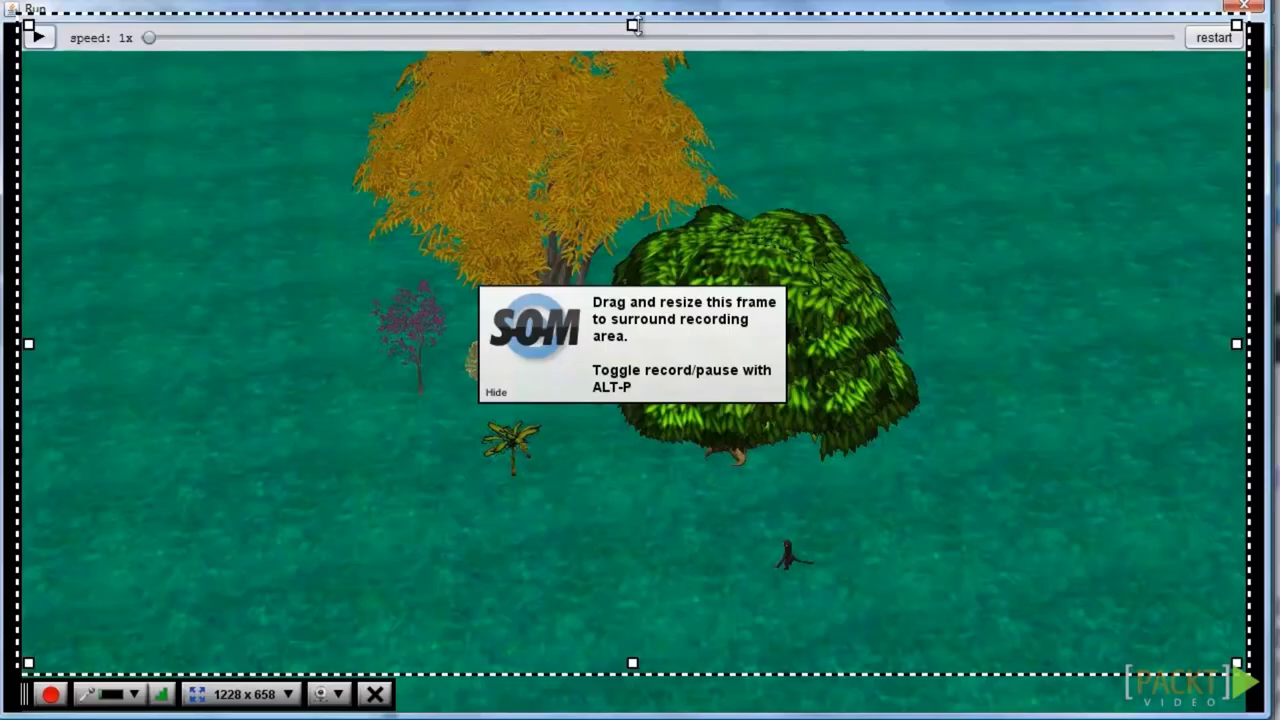
drag(633, 25, 632, 52)
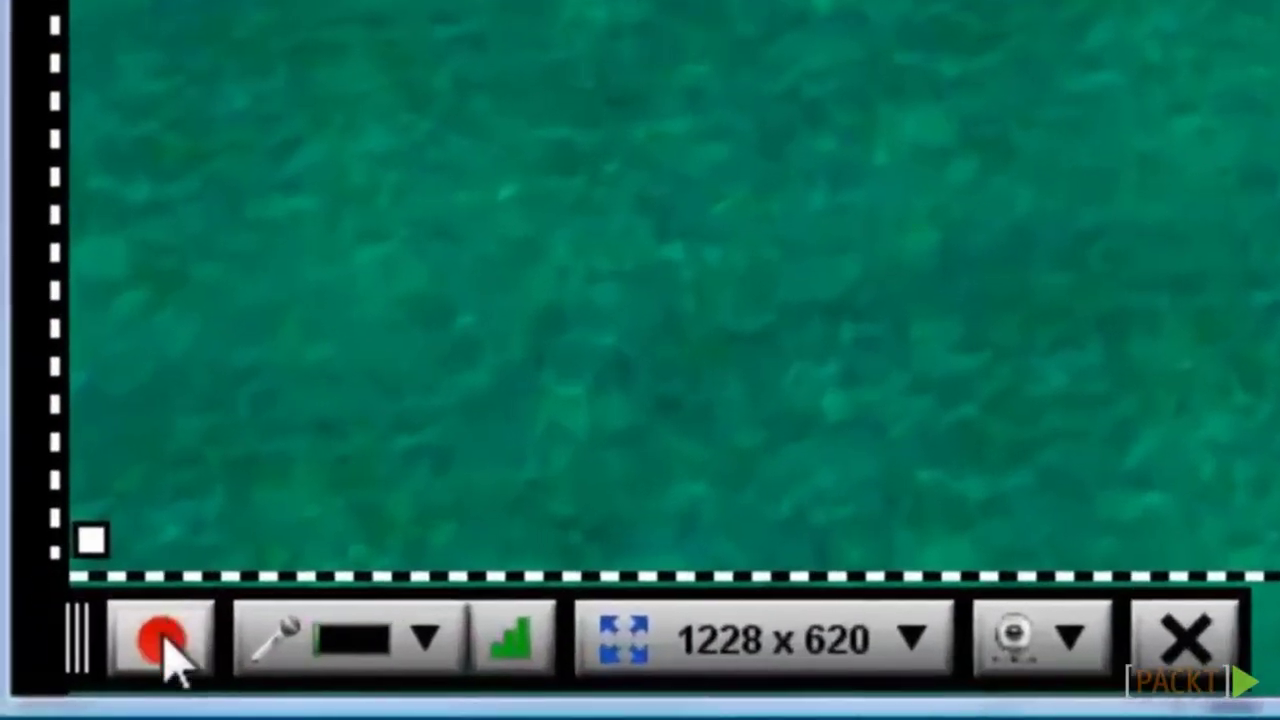
Record the animation with the webcam off, finish the recording, and choose to publish it to YouTube.
click(1068, 650)
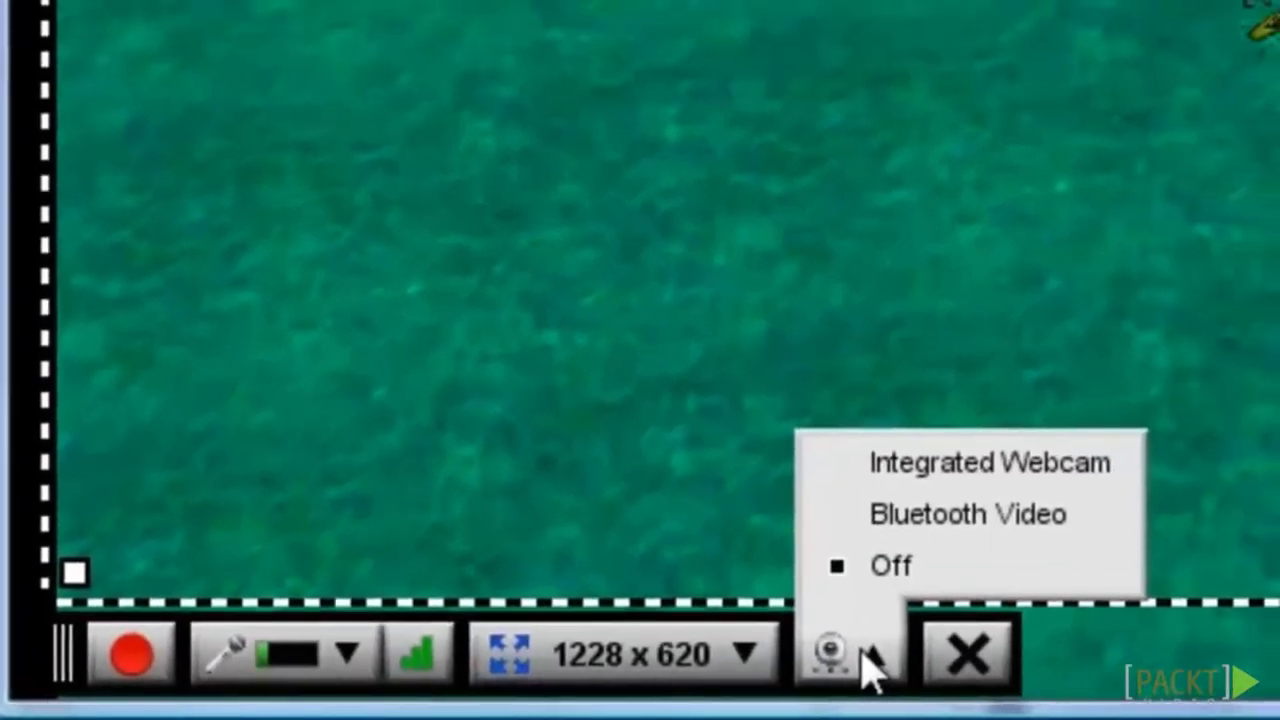
click(151, 642)
click(132, 655)
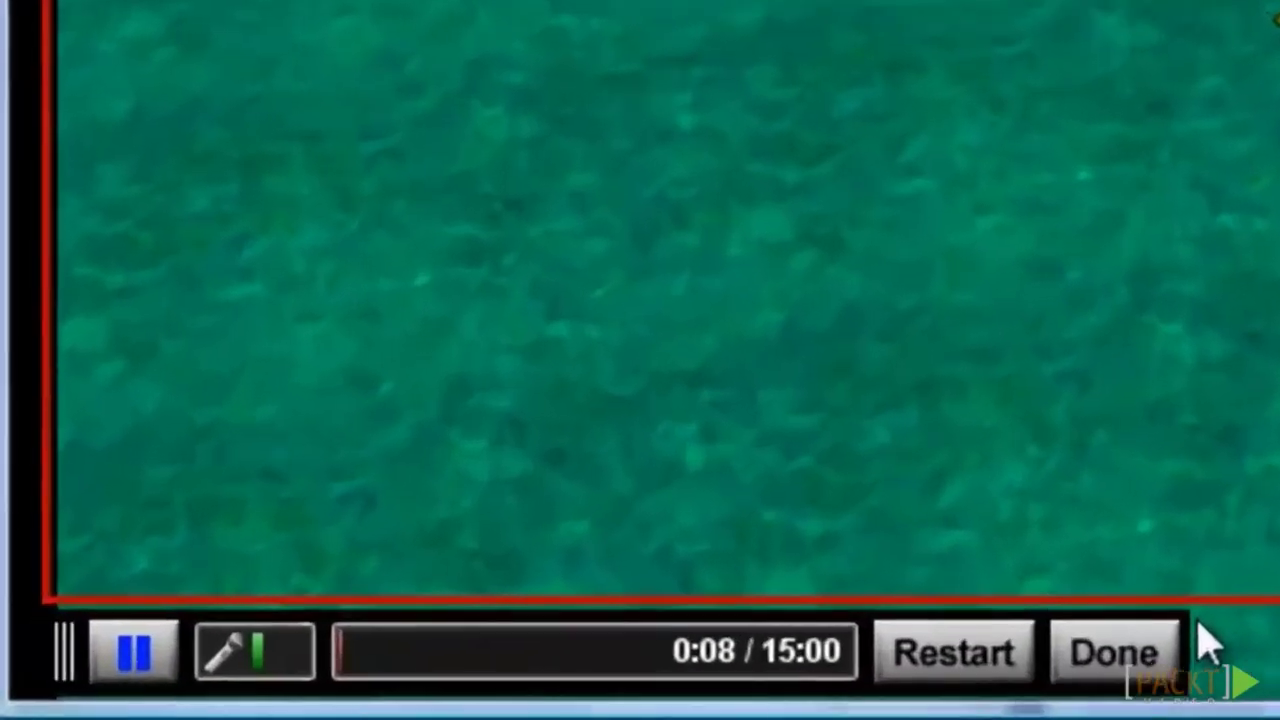
click(1145, 665)
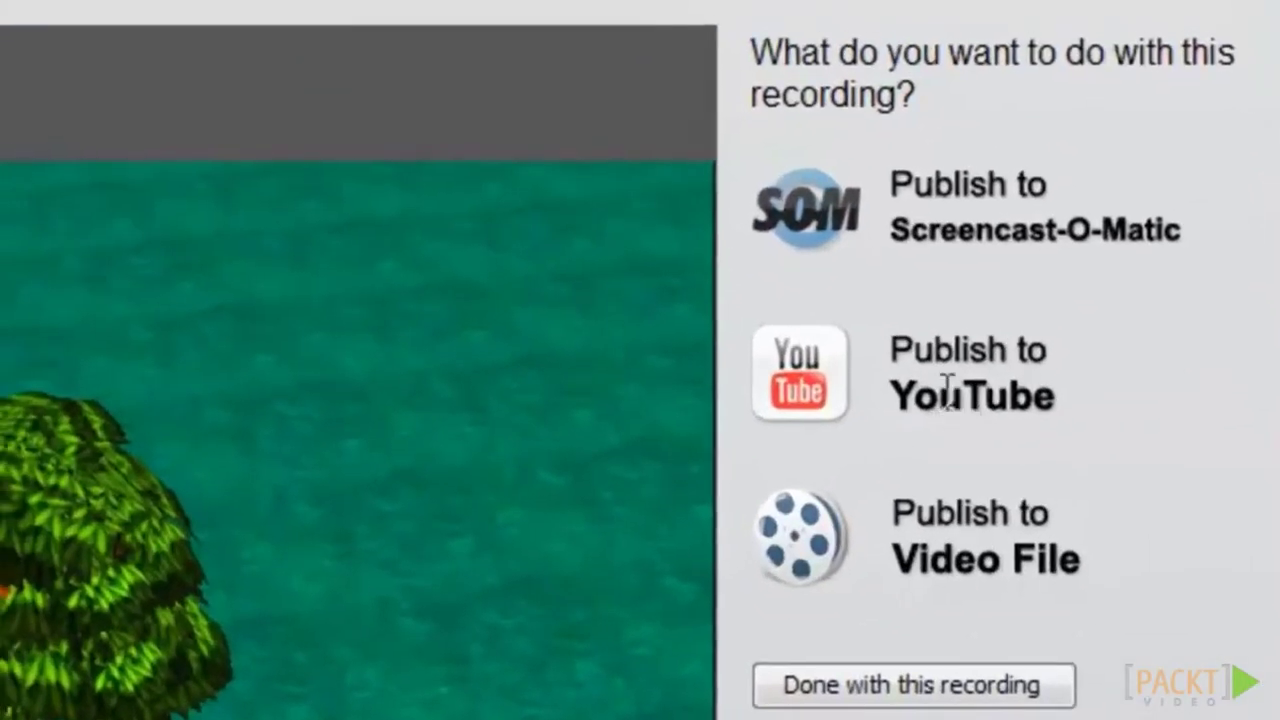
click(1096, 361)
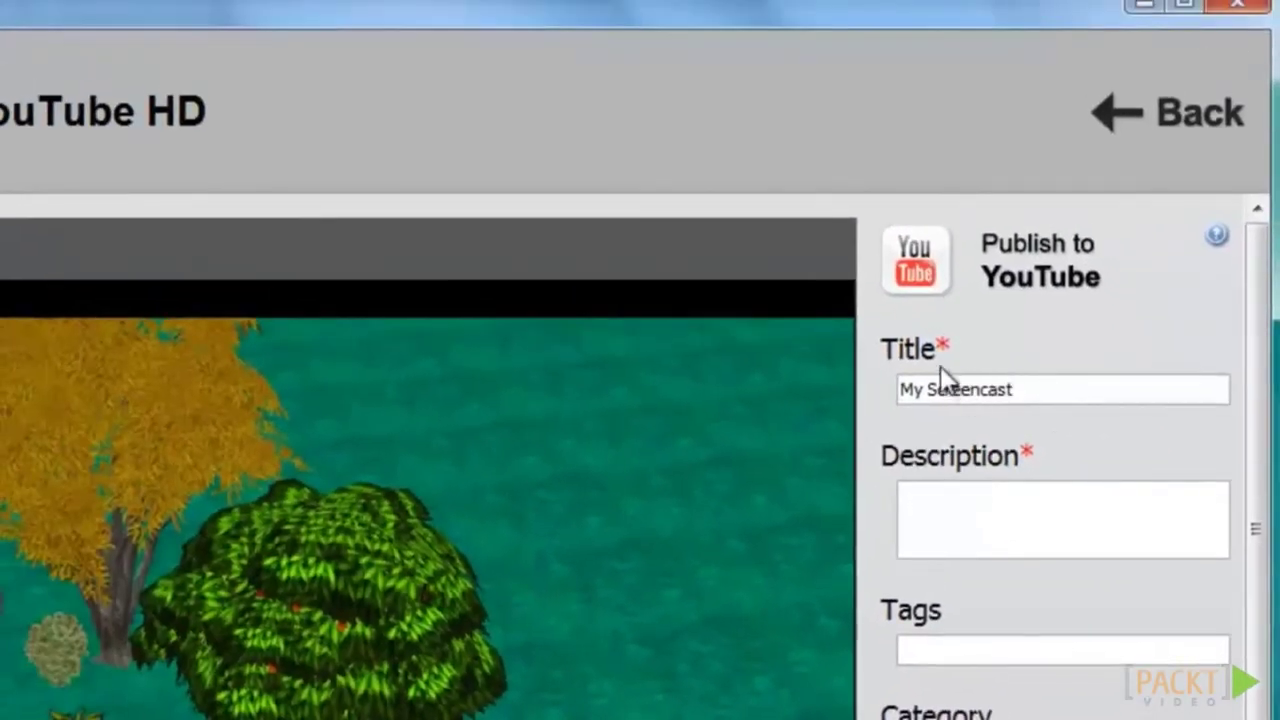
Upload the screencast to YouTube as a private video titled The monkey, with the description The monkey in the jungle.
key(ctrl+a)
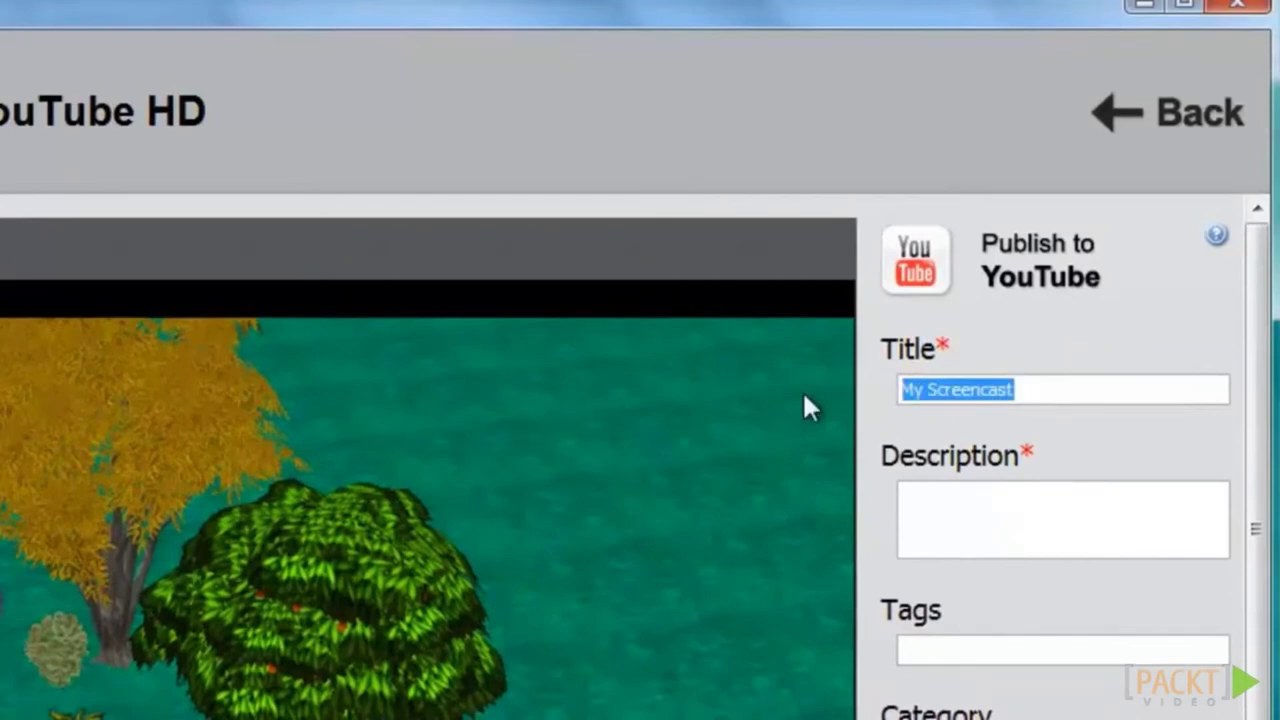
text(The monkey in the jungle)
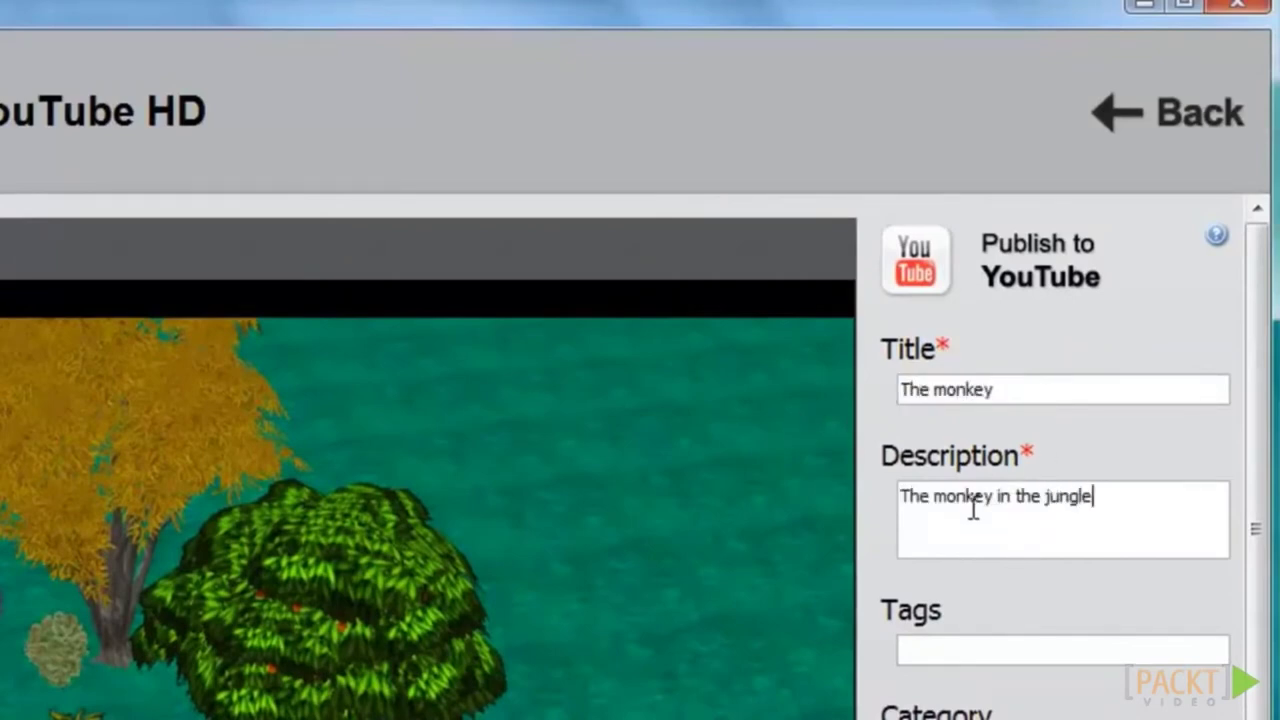
scroll(1064, 473, down, 3)
click(1111, 586)
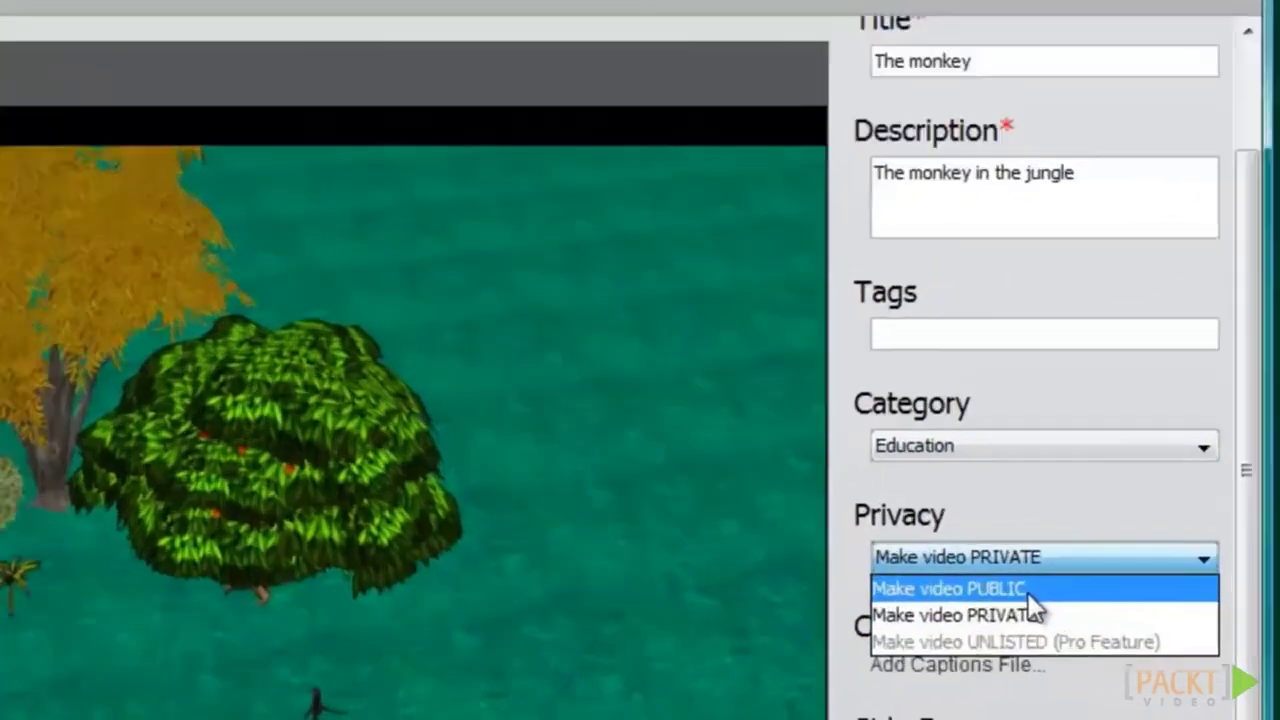
click(1089, 588)
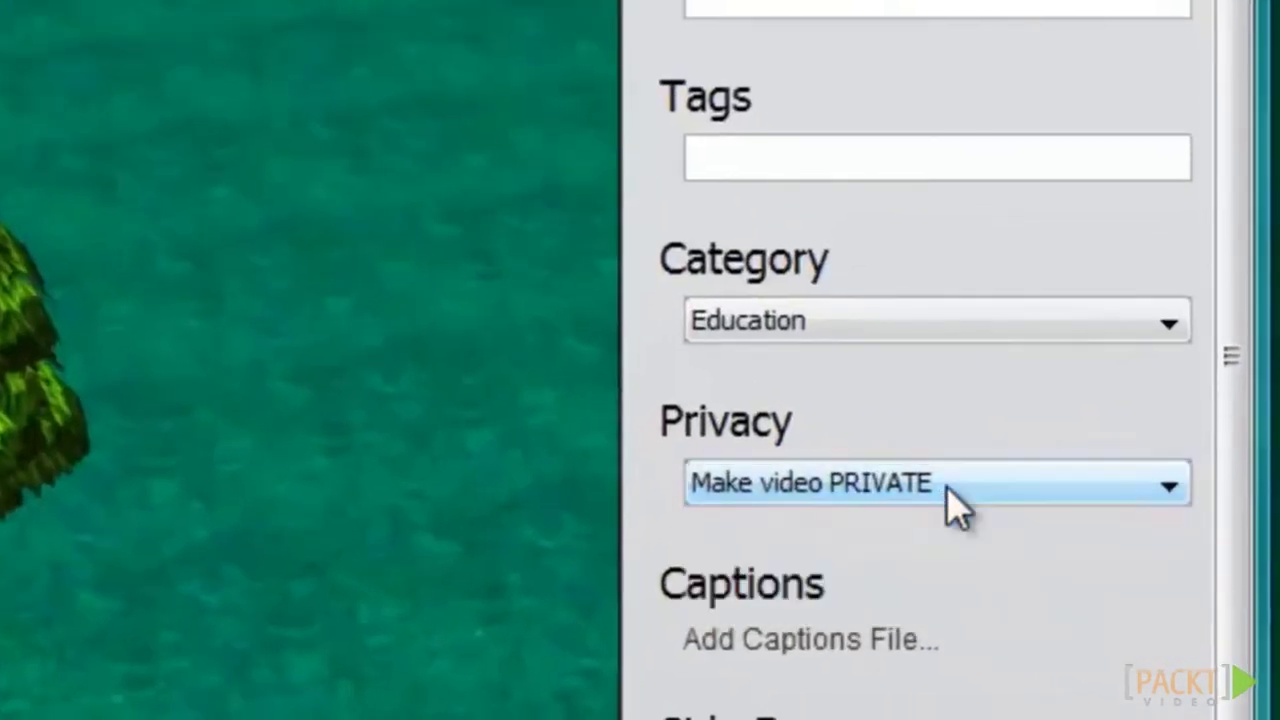
scroll(960, 565, down, 3)
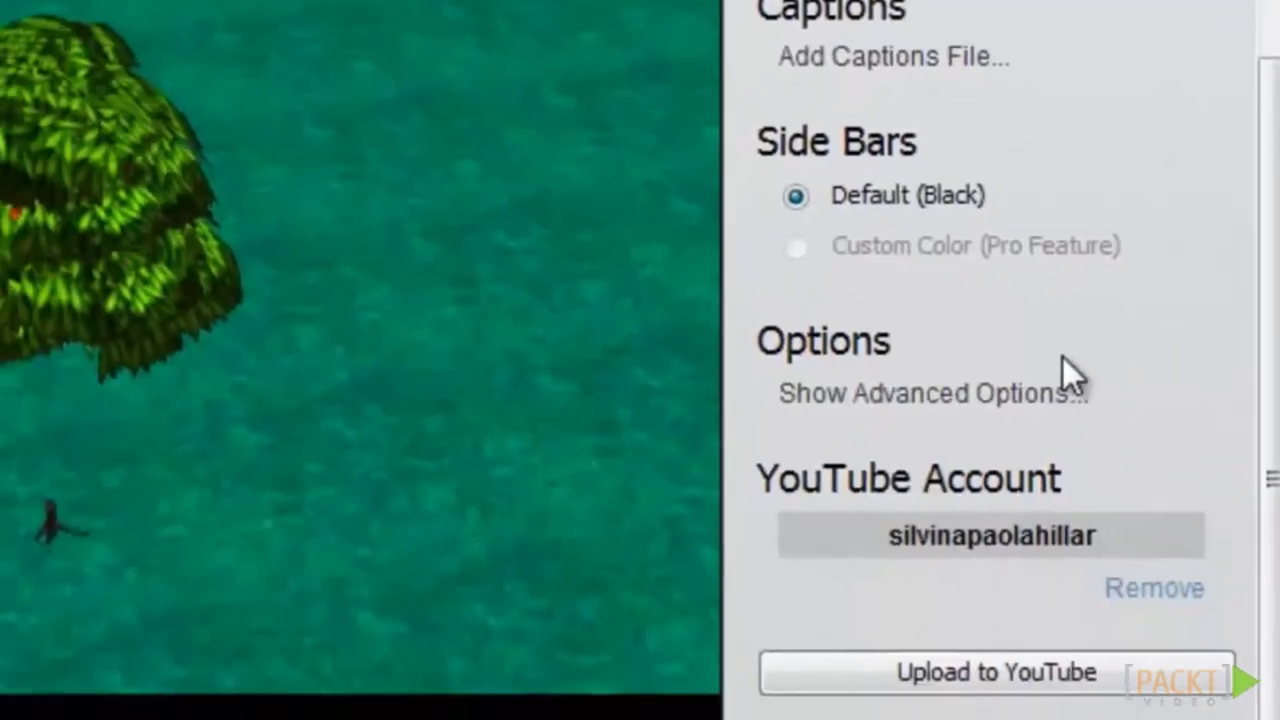
click(962, 674)
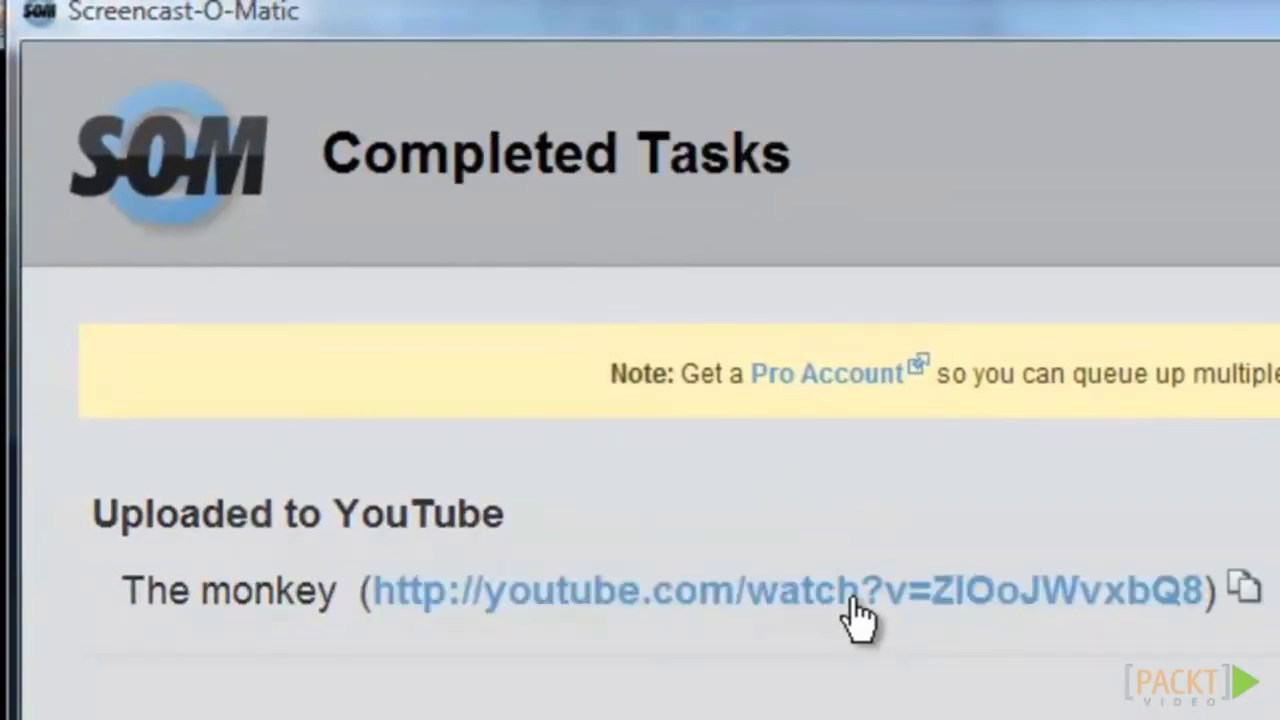
Open the uploaded video on YouTube, go to its settings through Video Manager, and set its privacy to Unlisted.
click(855, 600)
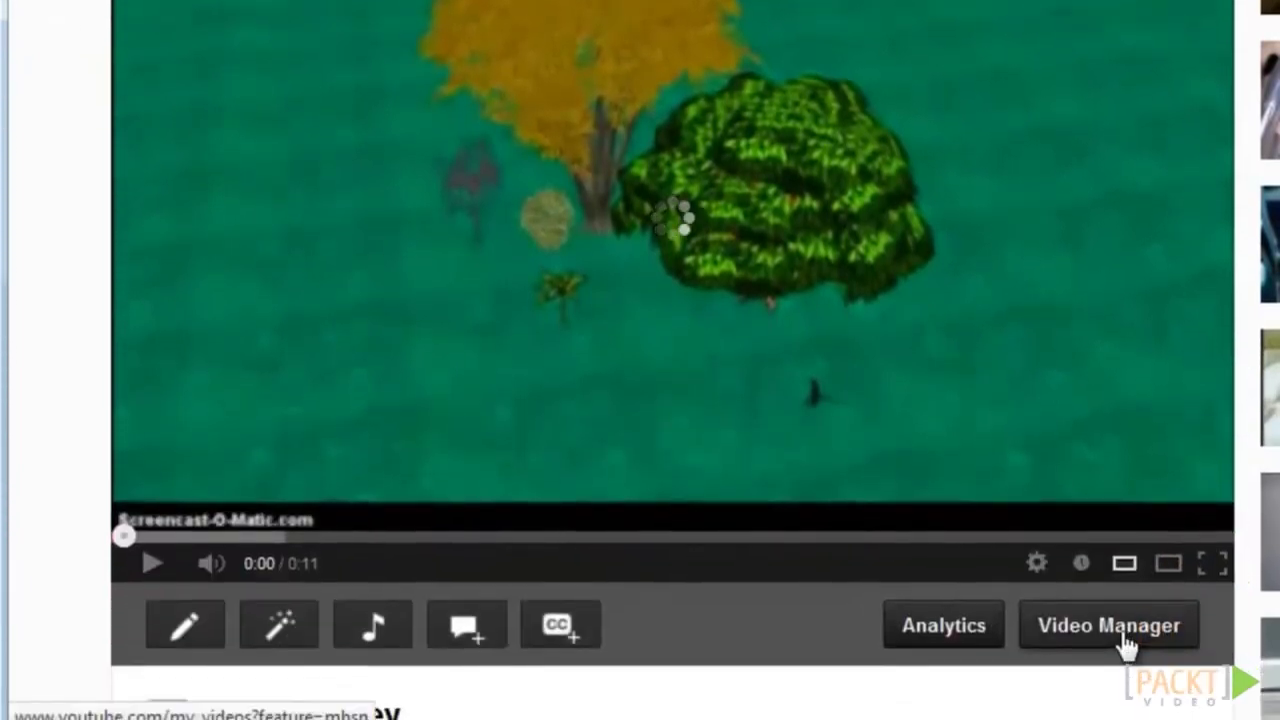
click(1128, 705)
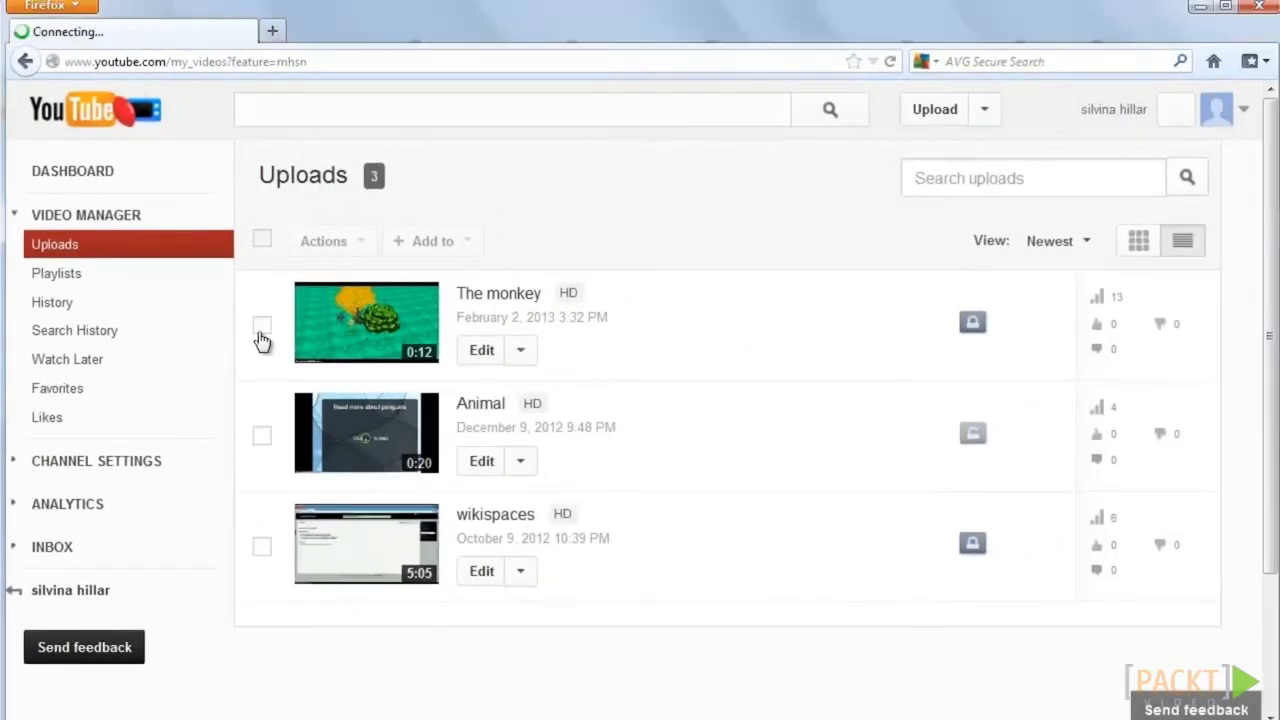
click(262, 342)
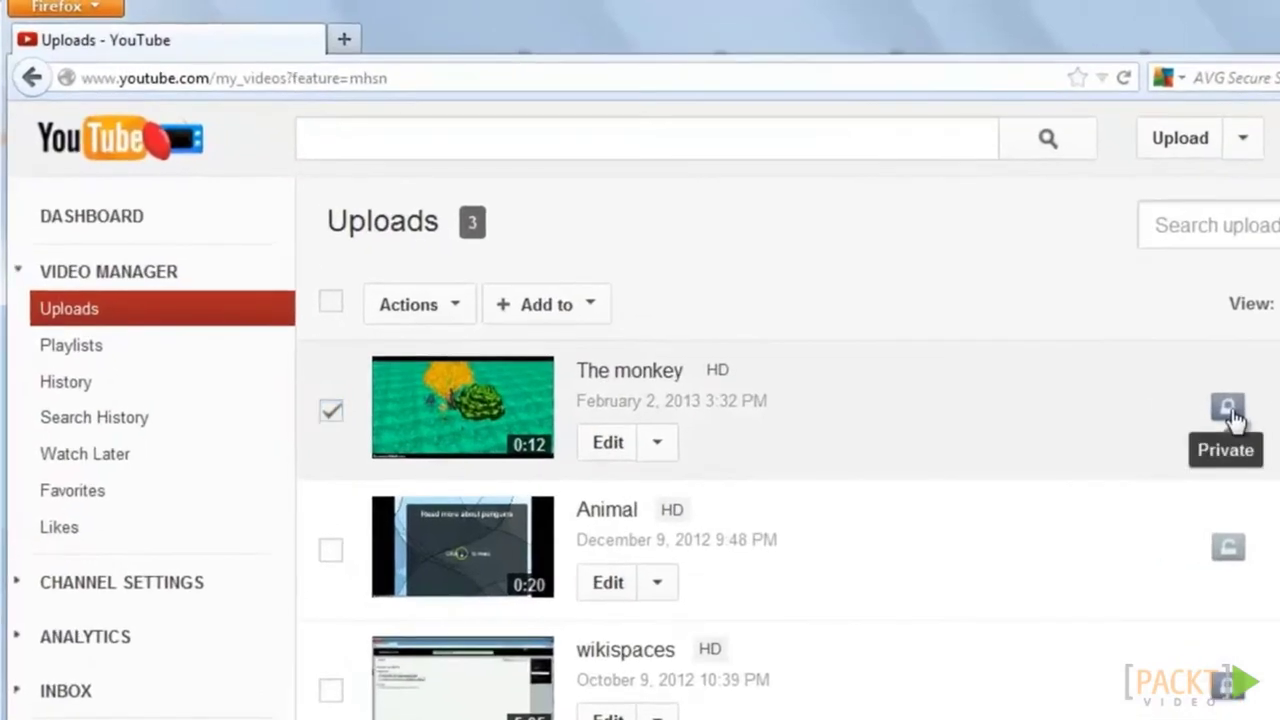
click(1228, 410)
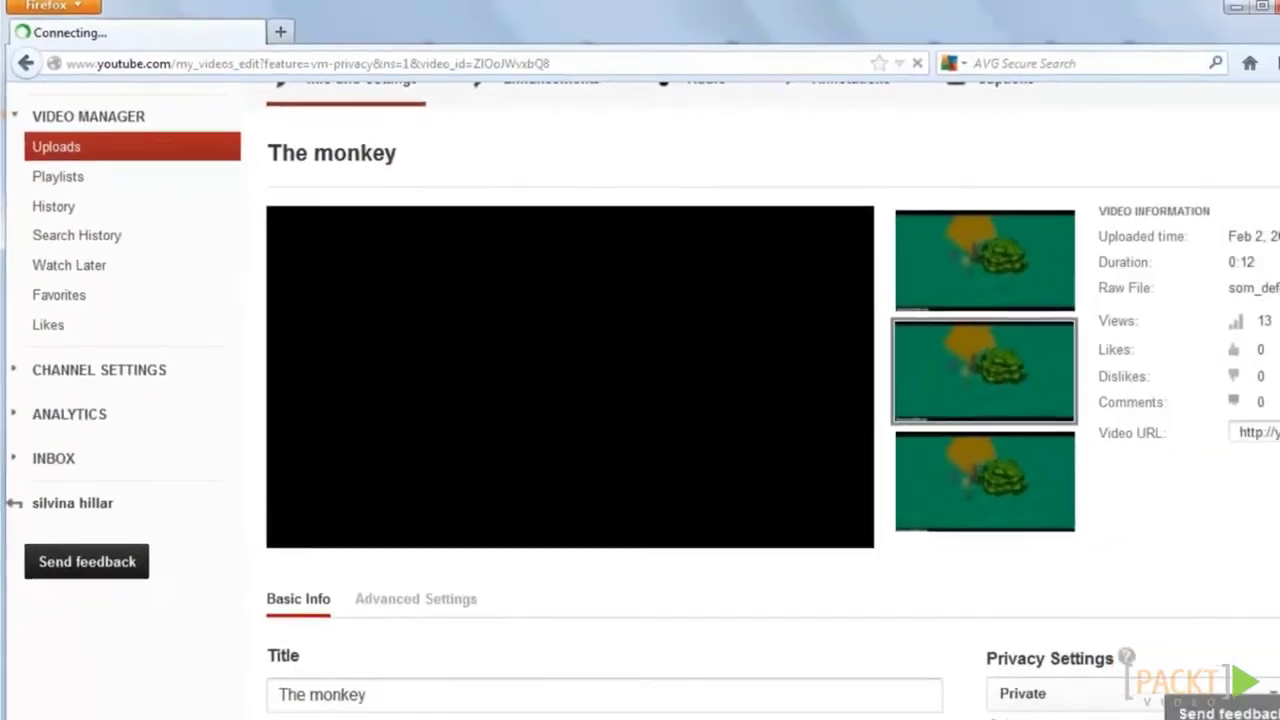
scroll(1278, 616, down, 3)
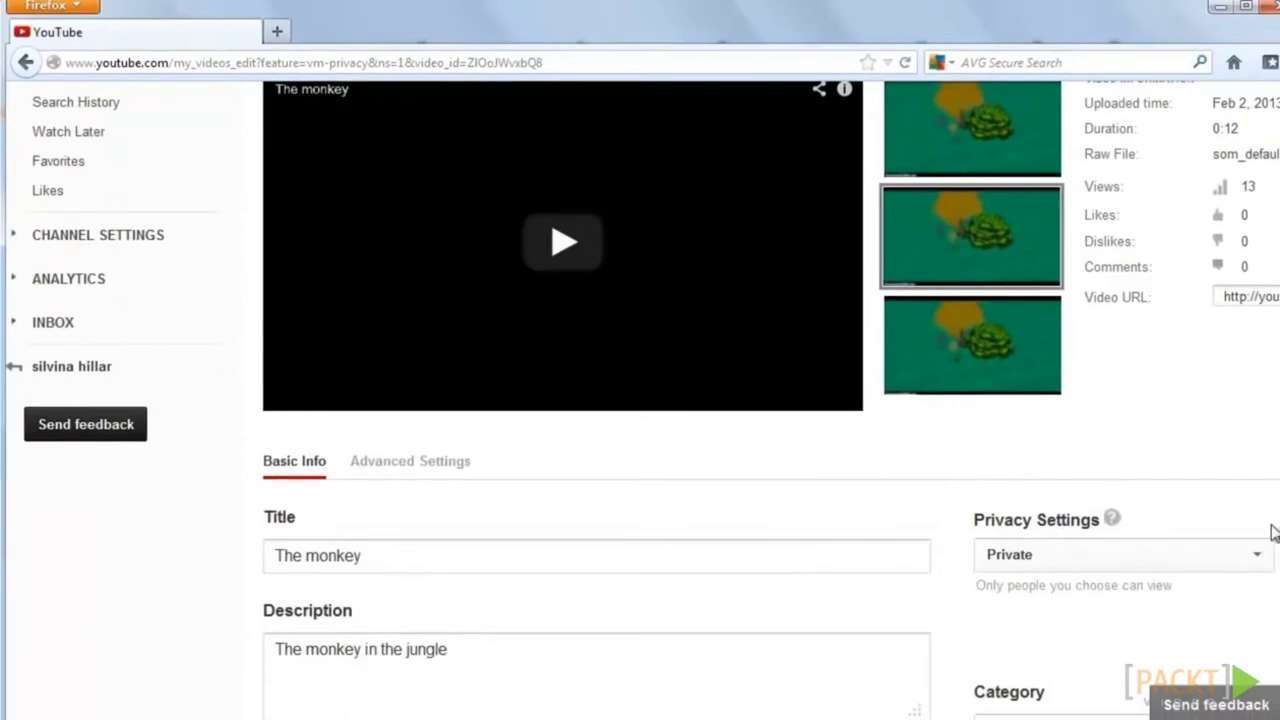
click(1260, 555)
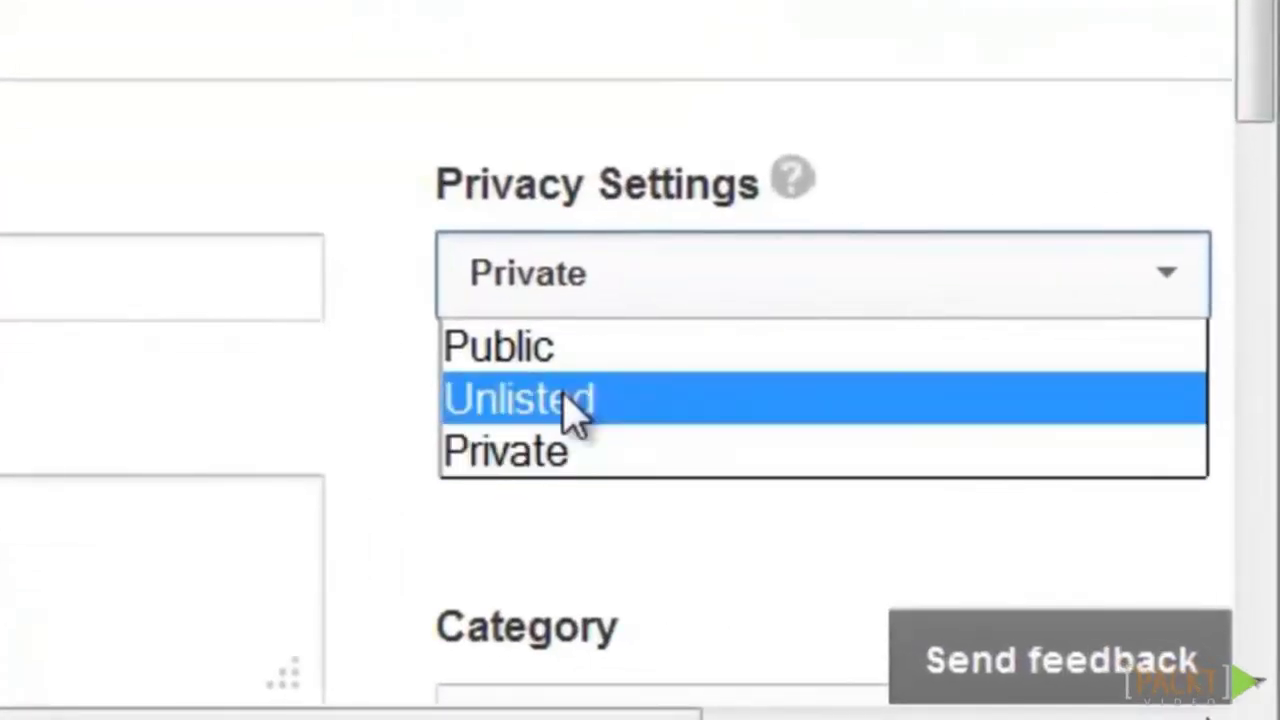
click(575, 410)
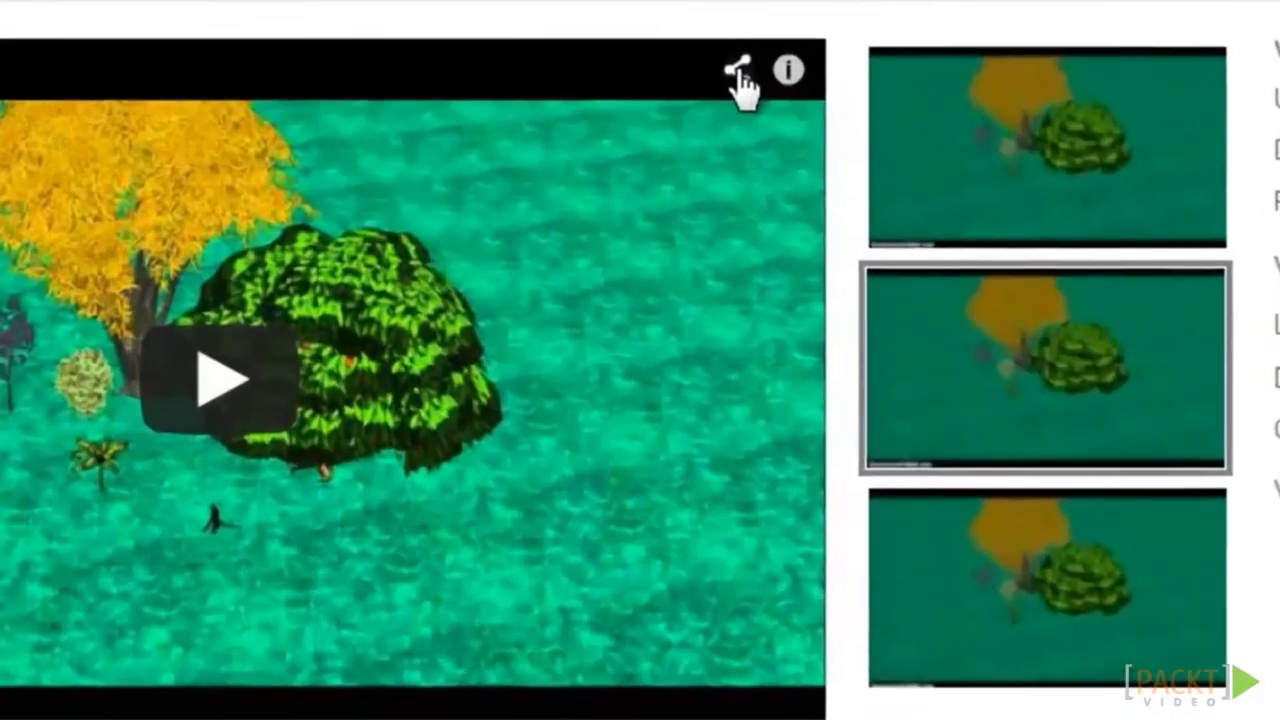
Open the sharing options of The monkey video and copy its iframe embed code.
click(775, 154)
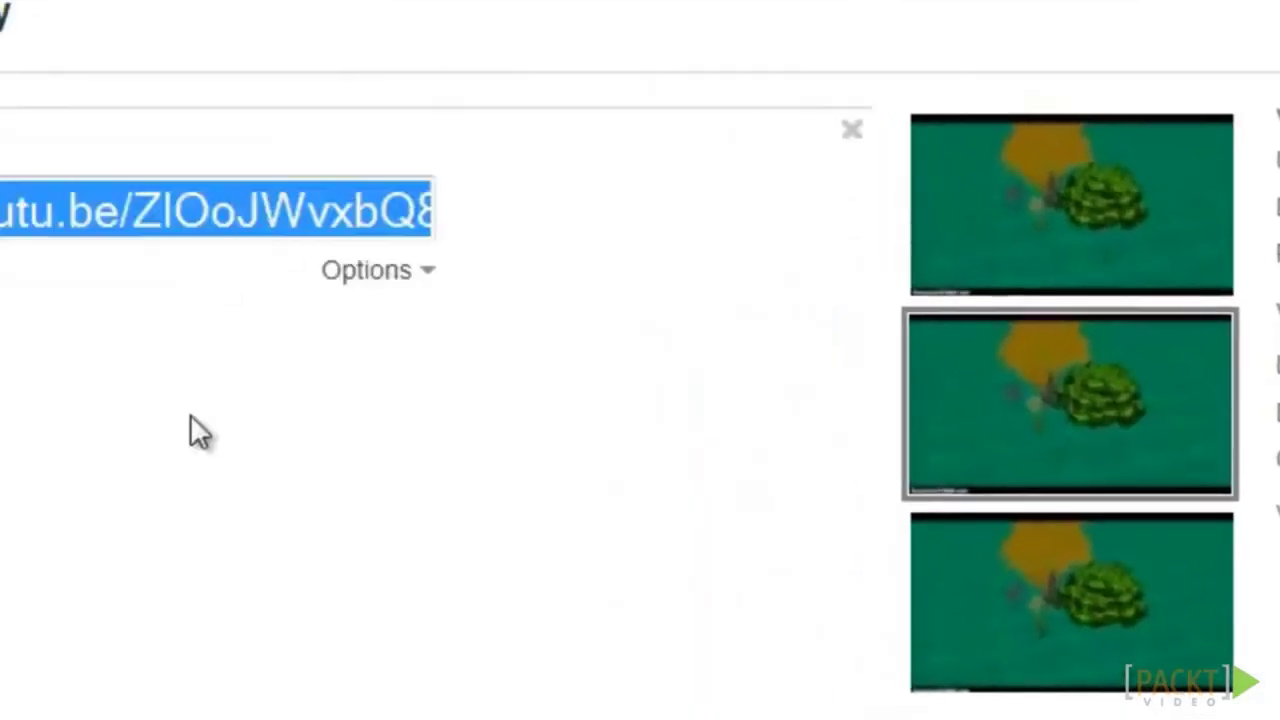
click(140, 414)
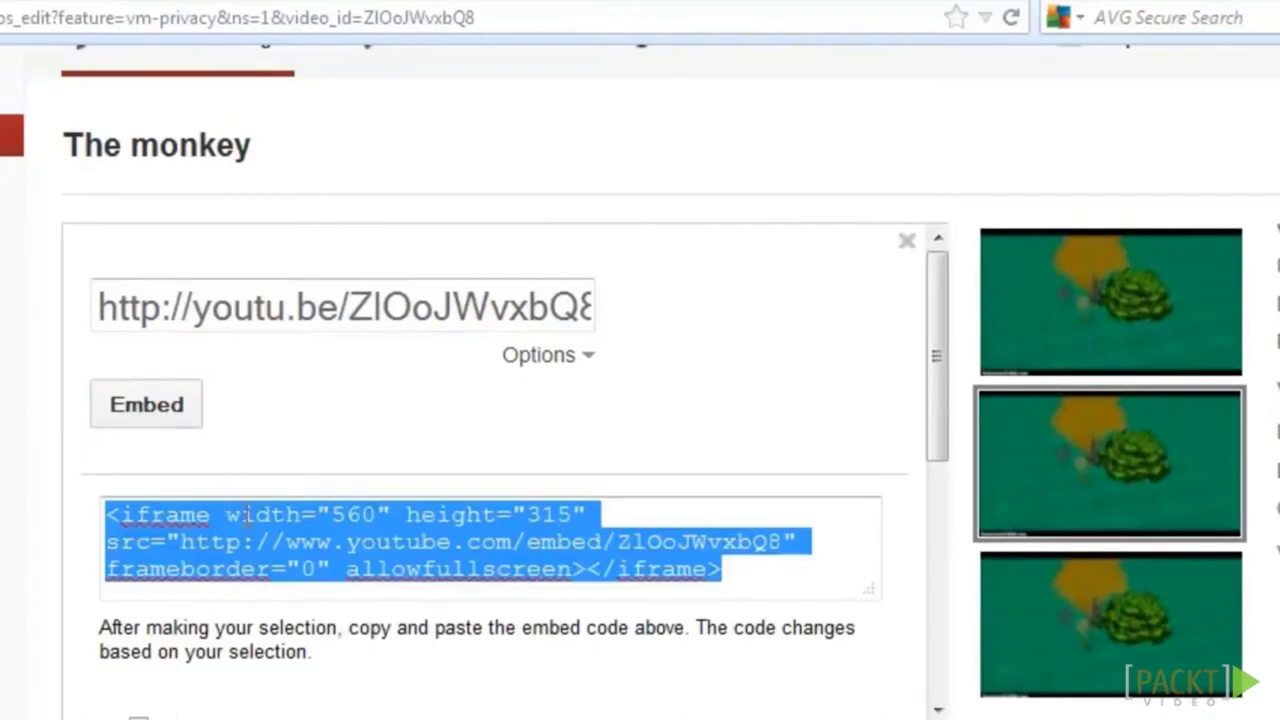
right_click(248, 528)
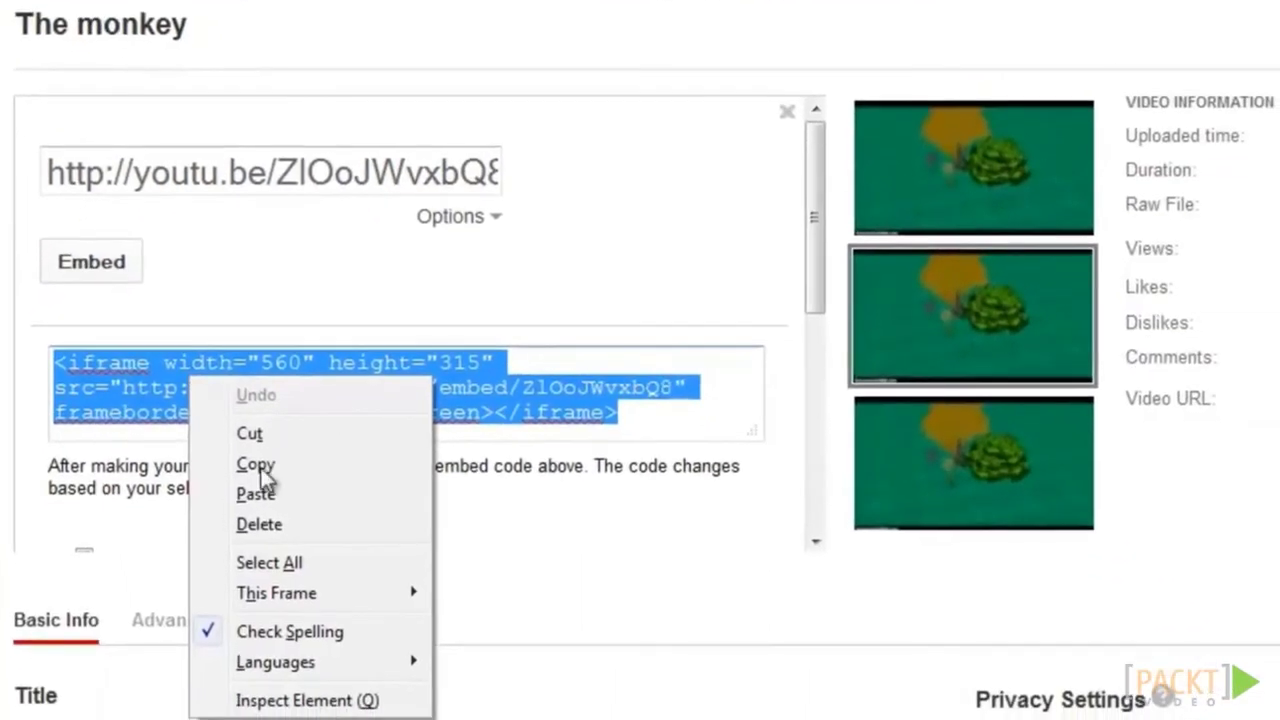
click(256, 465)
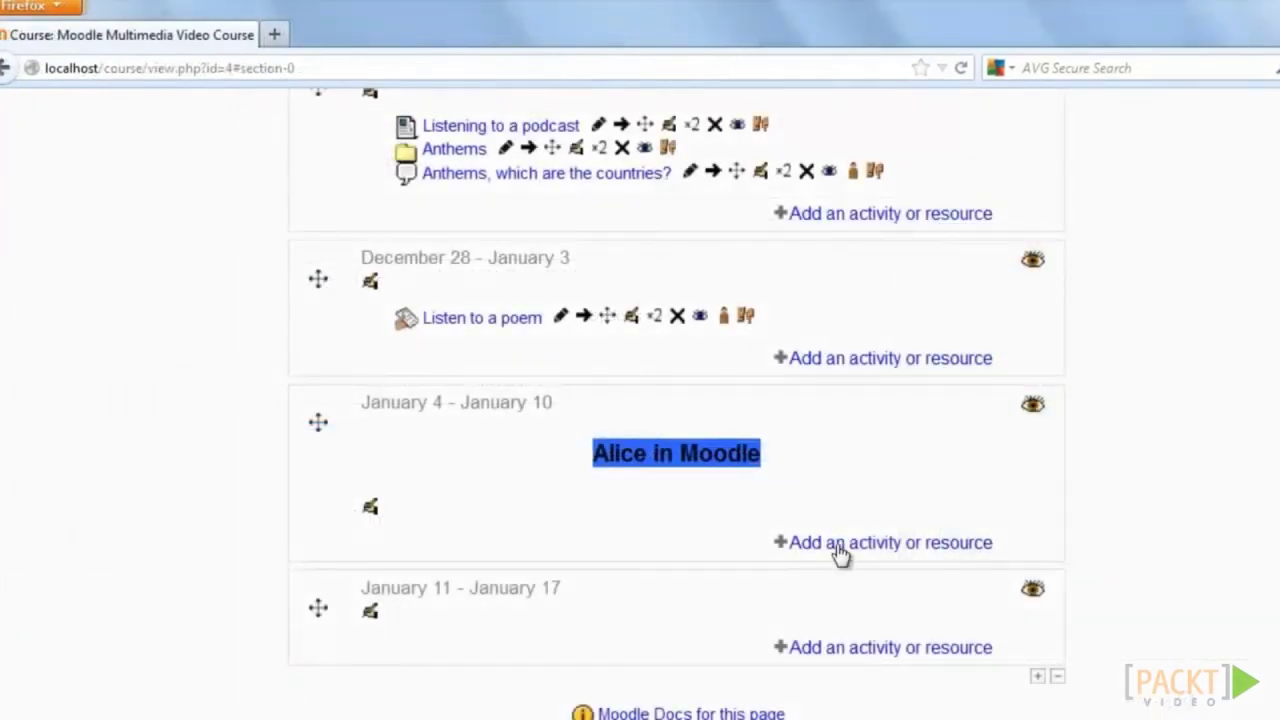
Add a Page named The monkey to Moodle's January 4 - January 10 section, with the description Watch the video created in Alice.
click(838, 550)
drag(634, 375, 634, 660)
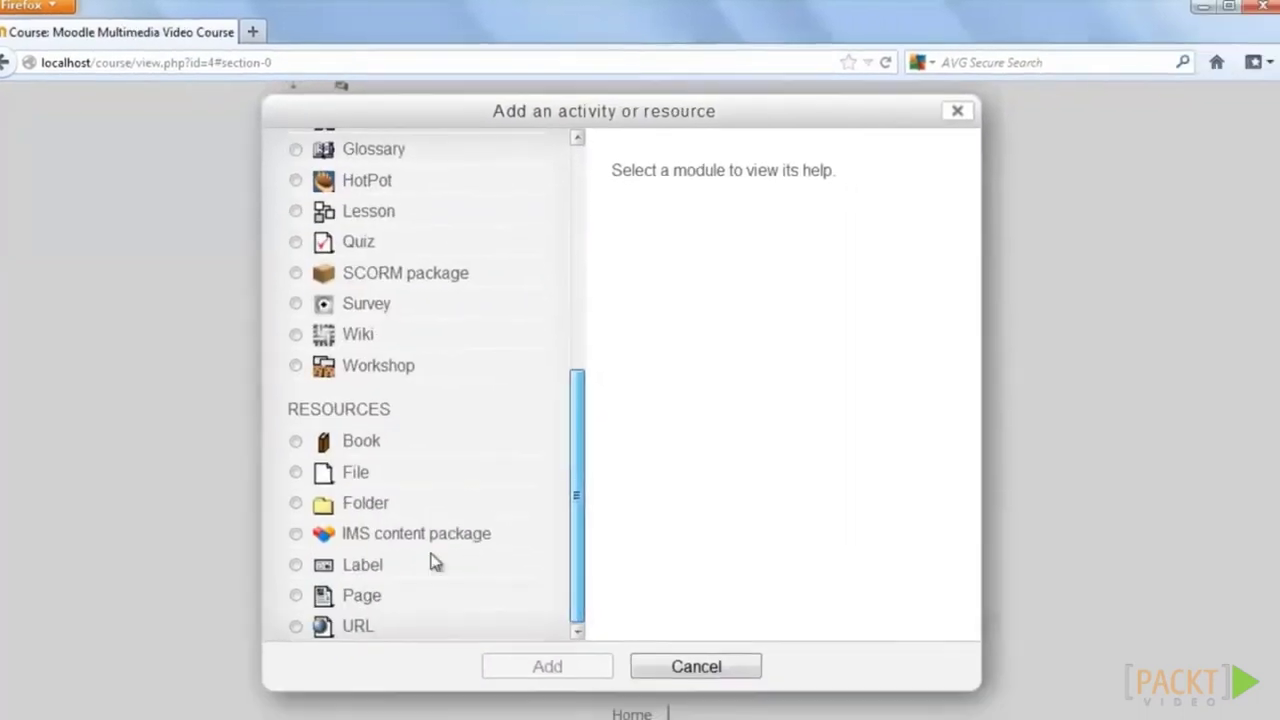
click(352, 597)
click(578, 668)
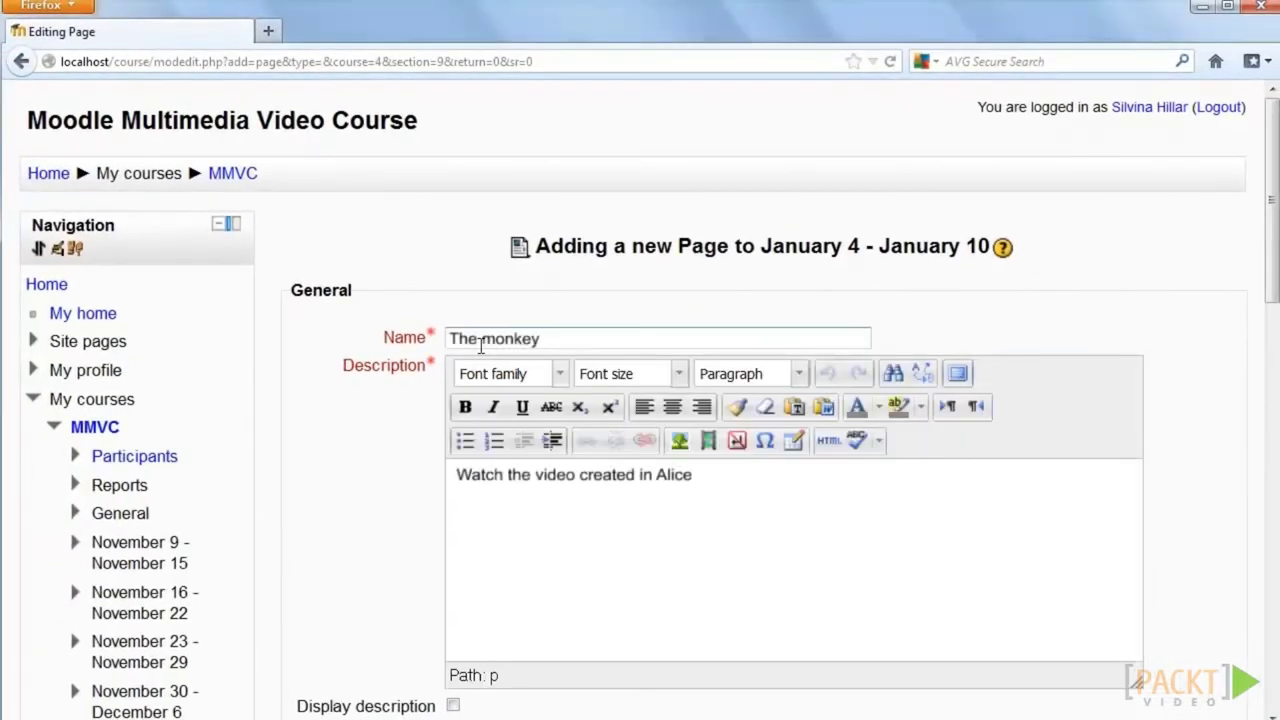
Paste the copied YouTube embed code into the HTML source of the page content and apply it.
scroll(601, 567, down, 5)
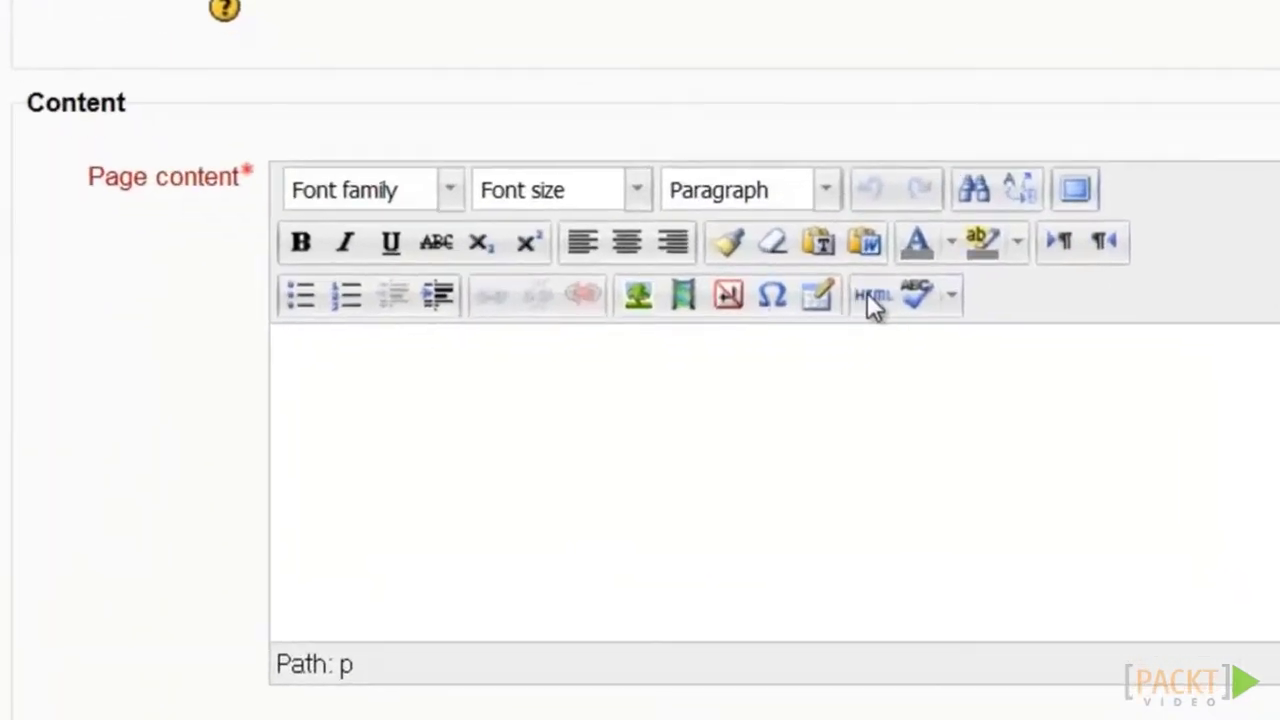
click(873, 298)
right_click(170, 209)
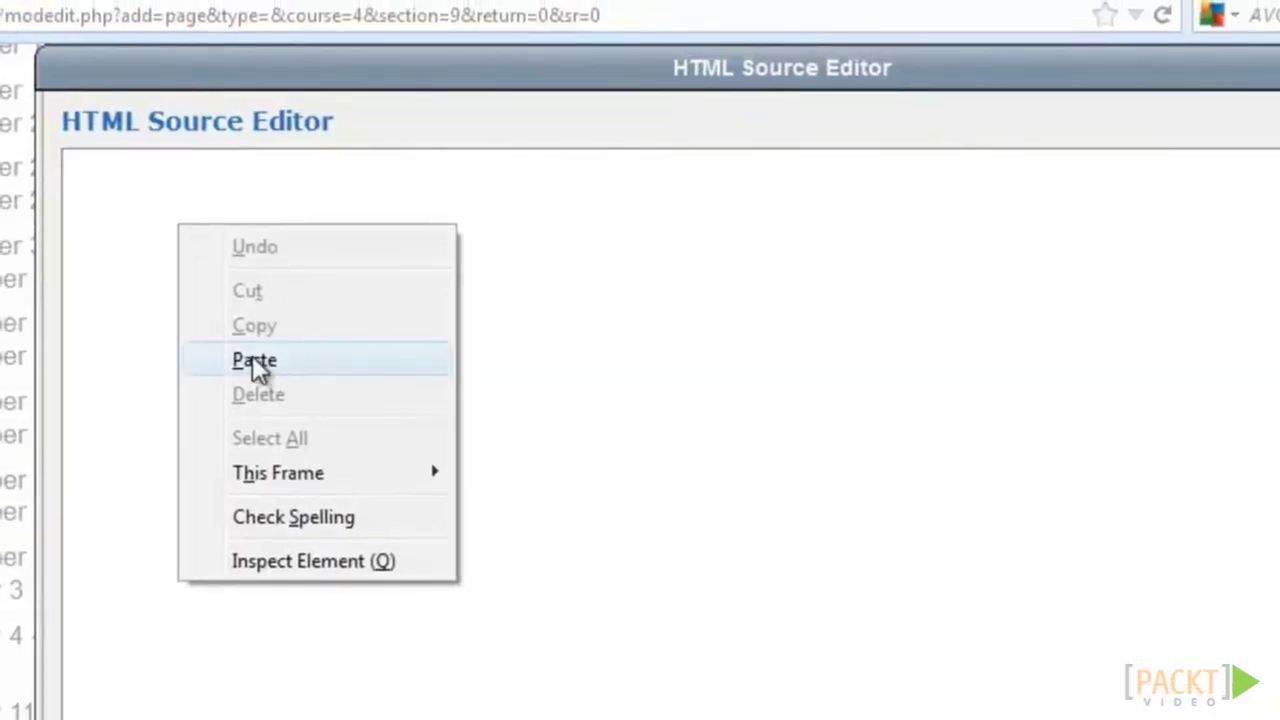
click(258, 362)
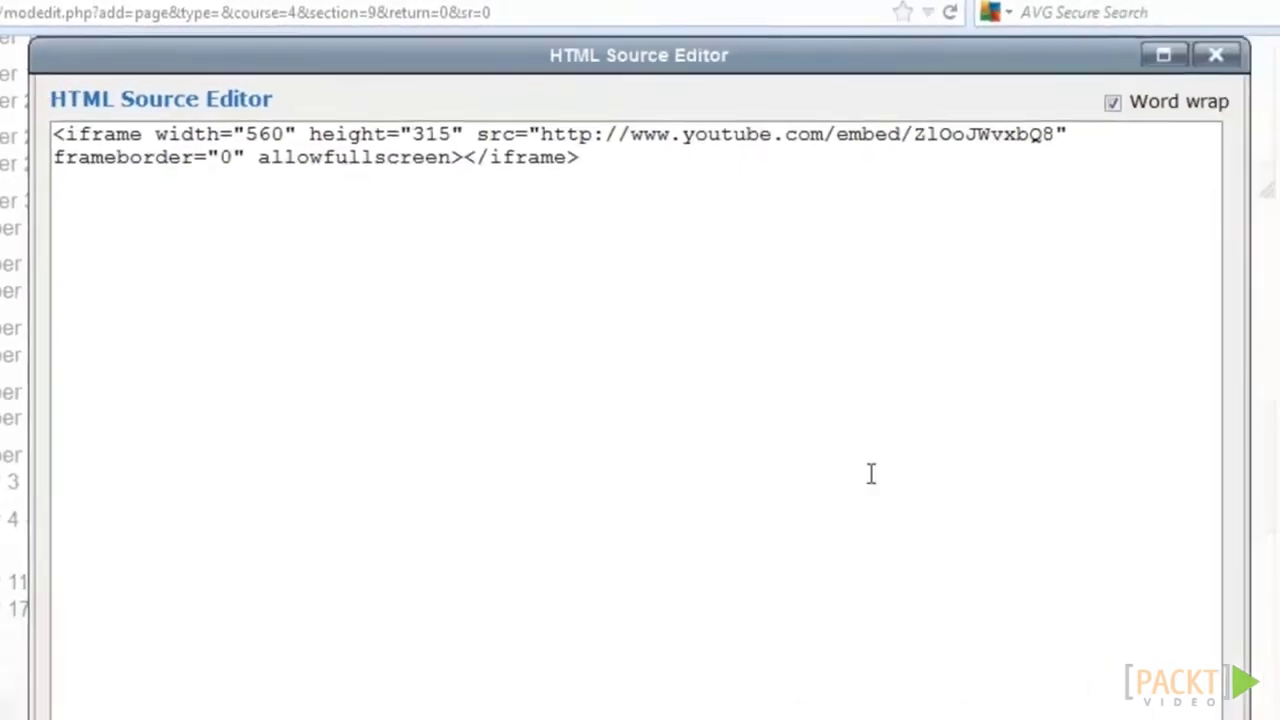
scroll(846, 560, down, 5)
click(127, 650)
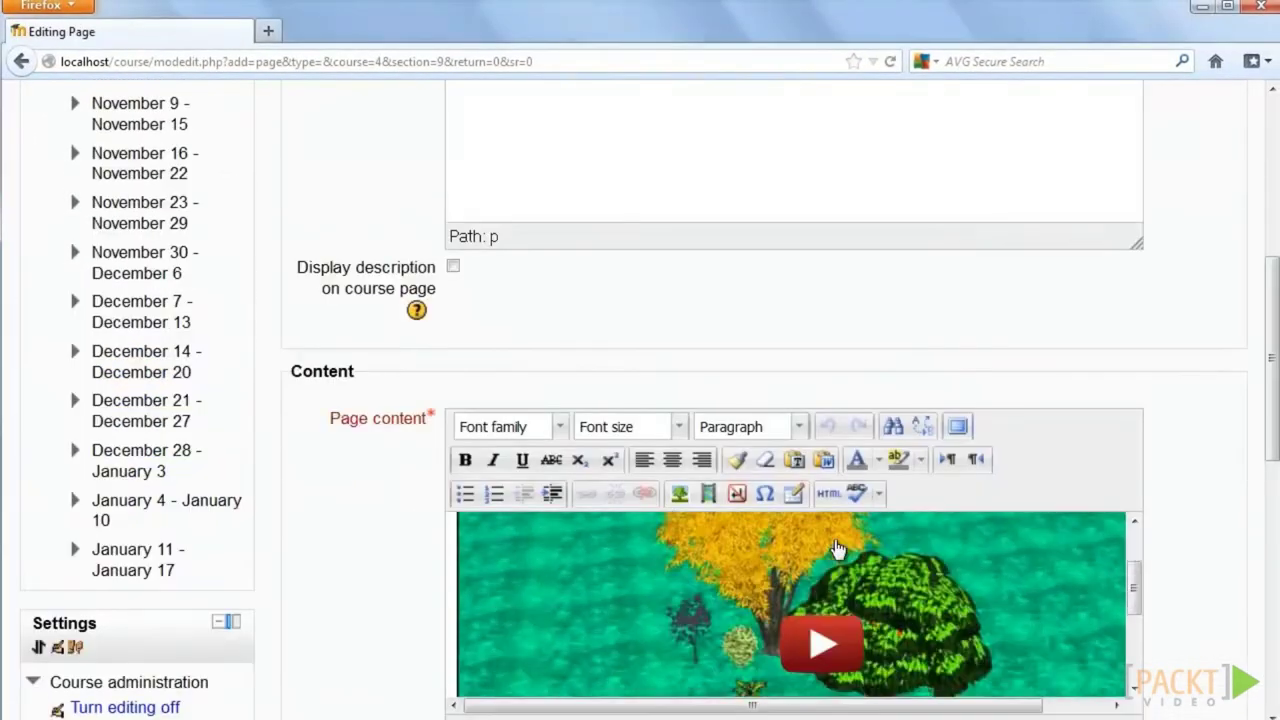
Save and display the page to view the embedded monkey video.
scroll(1172, 548, down, 6)
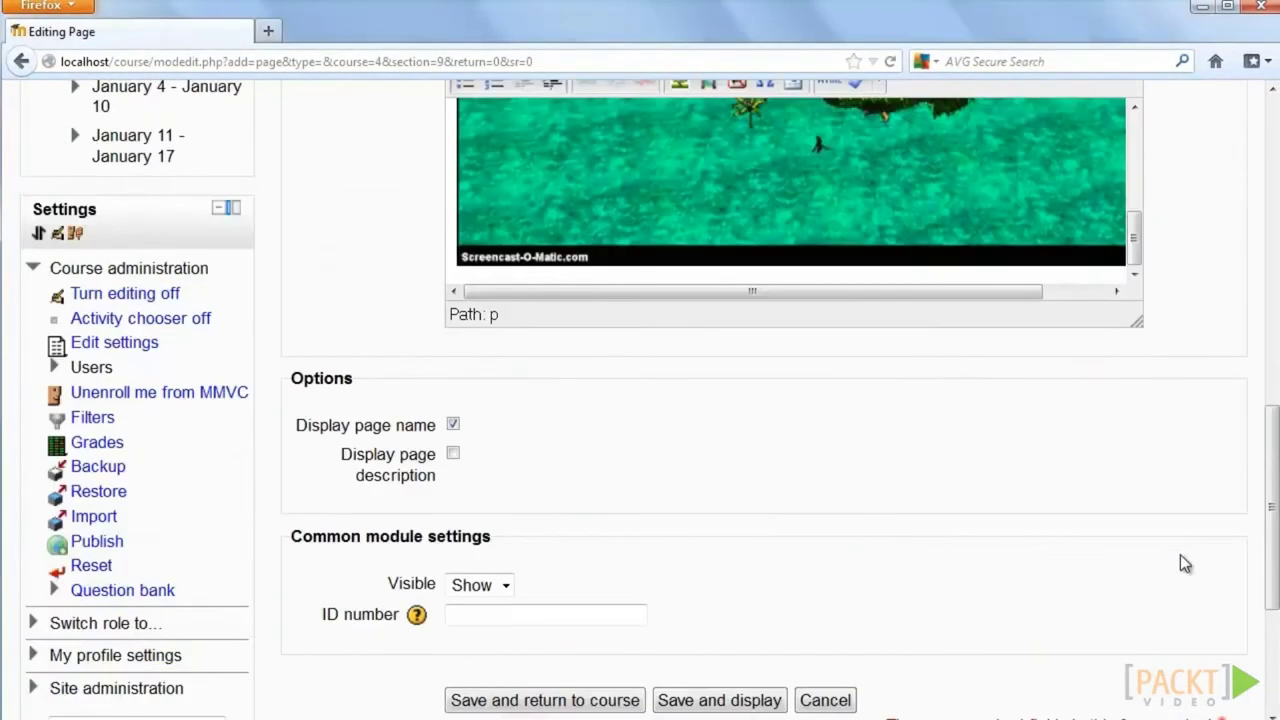
click(720, 562)
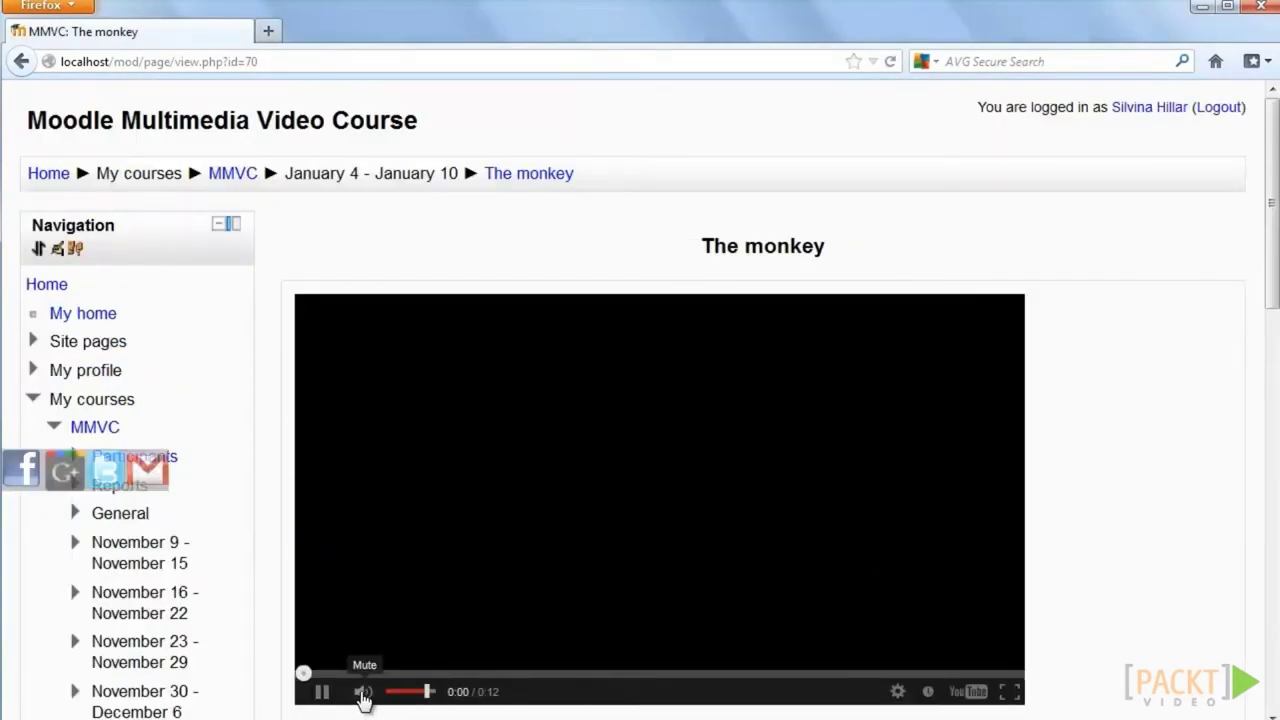
scroll(1138, 577, down, 3)
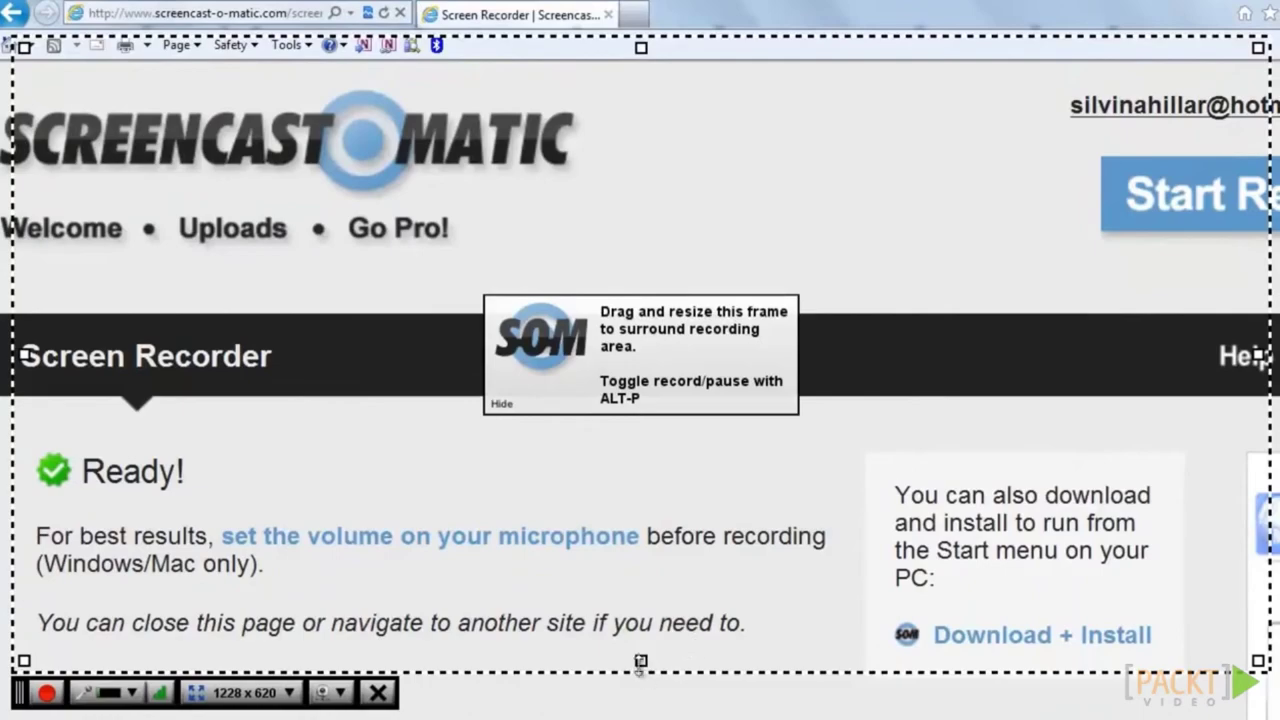
Enlarge the Screencast-O-Matic recording frame to 1228 x 626 and search Prezi's Explore page for animals monkey.
drag(640, 662, 642, 675)
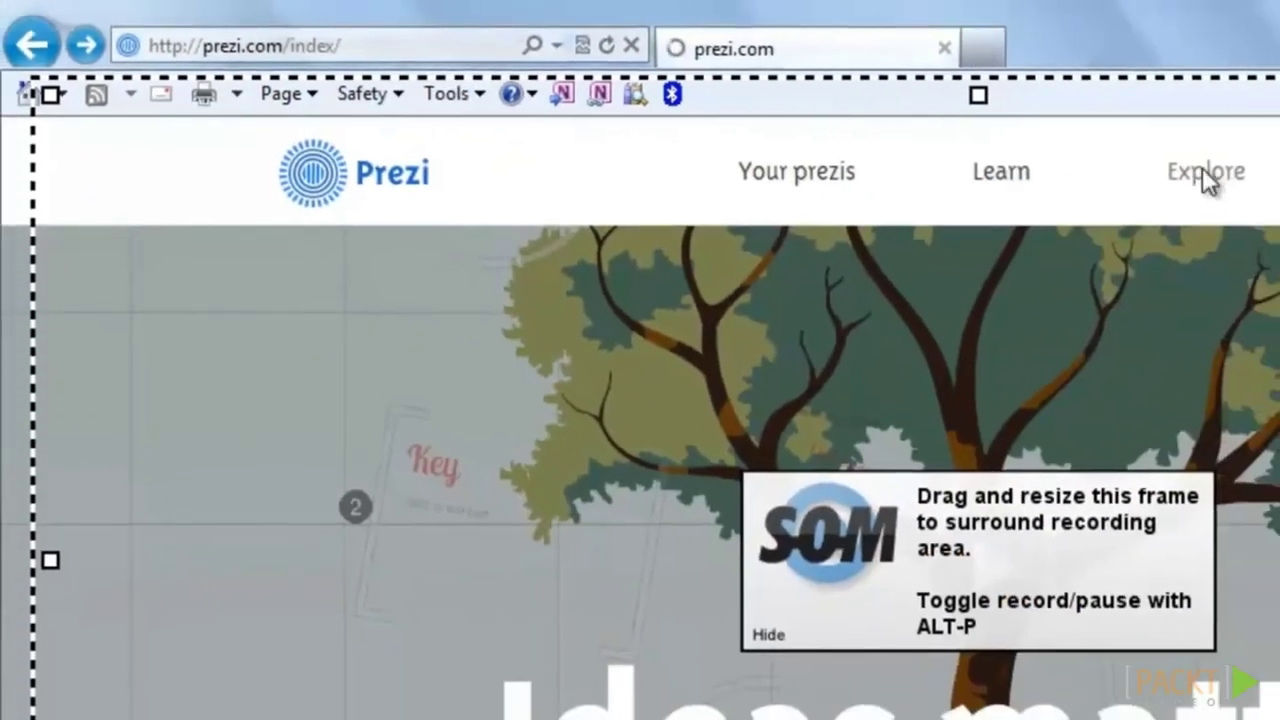
click(1204, 172)
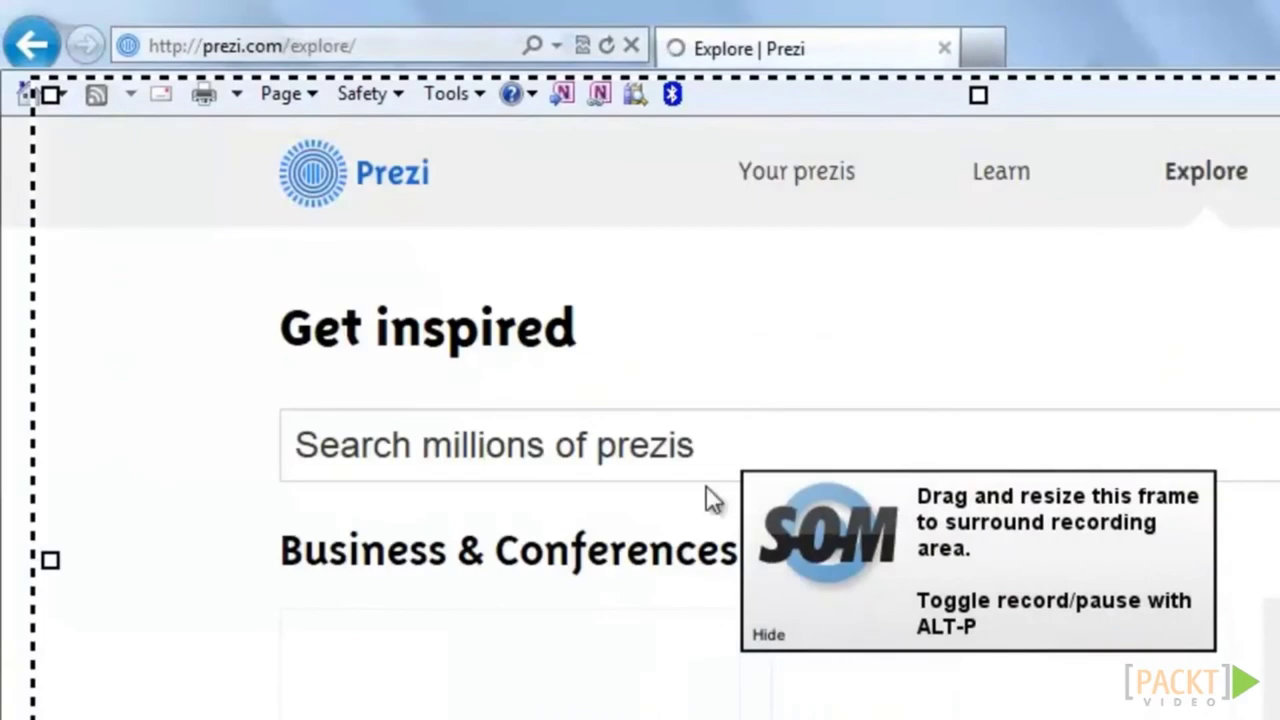
click(700, 447)
text(animals + monkeys)
key(Return)
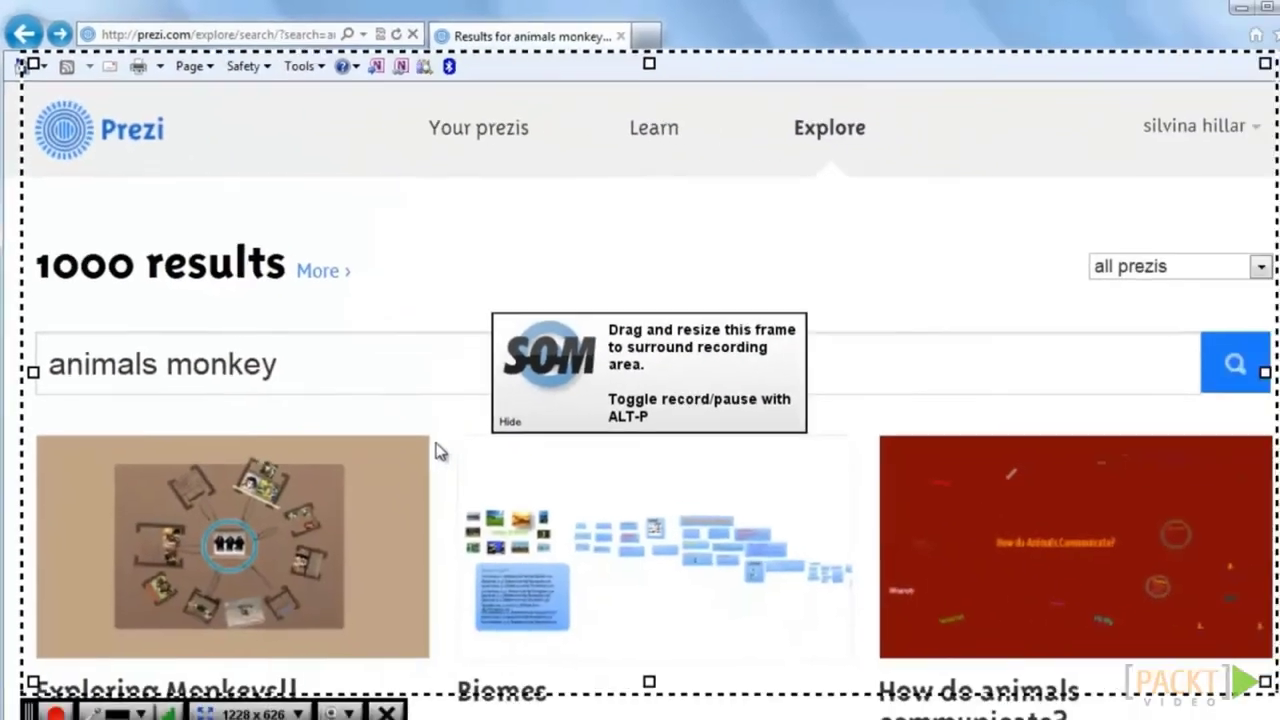
Extend the recording frame to 1228 x 634 and open the Exploring Monkeys!! prezi from the search results.
scroll(405, 430, down, 1)
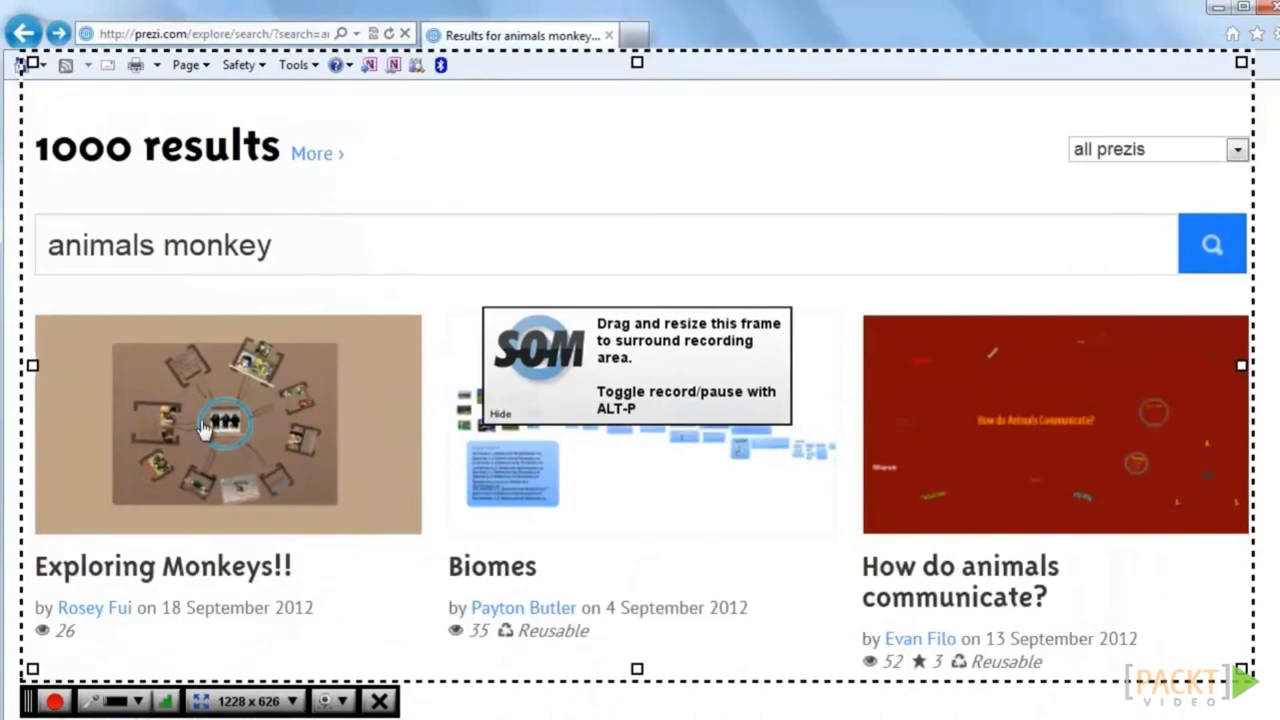
scroll(225, 425, up, 1)
drag(637, 669, 637, 677)
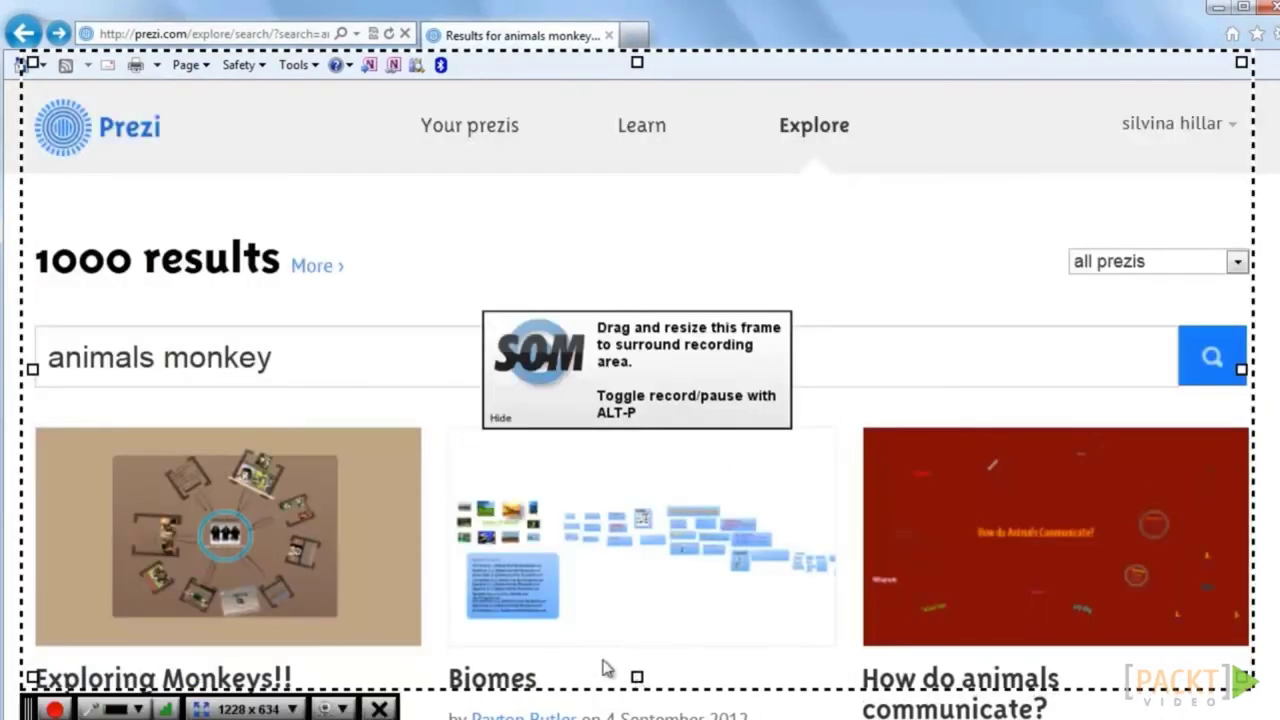
click(225, 540)
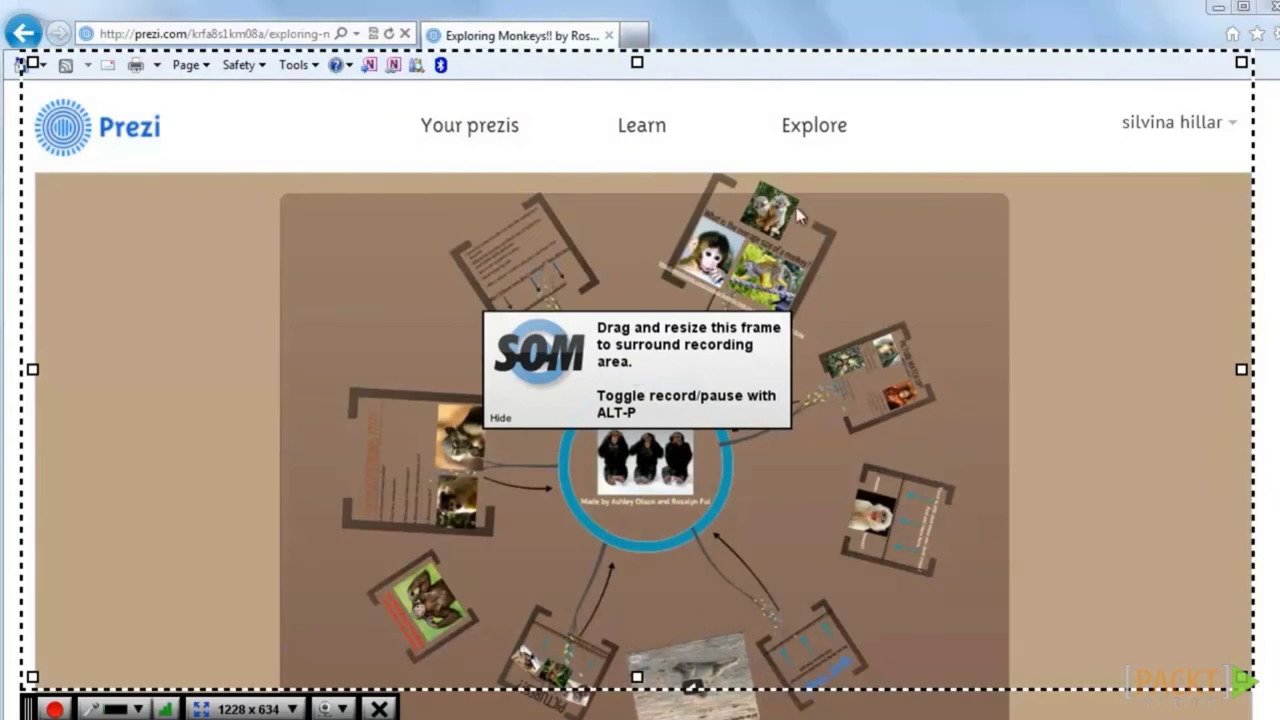
Bring the prezi's playback bar into the recording frame, open its autoplay interval options, and record the presentation.
key(F11)
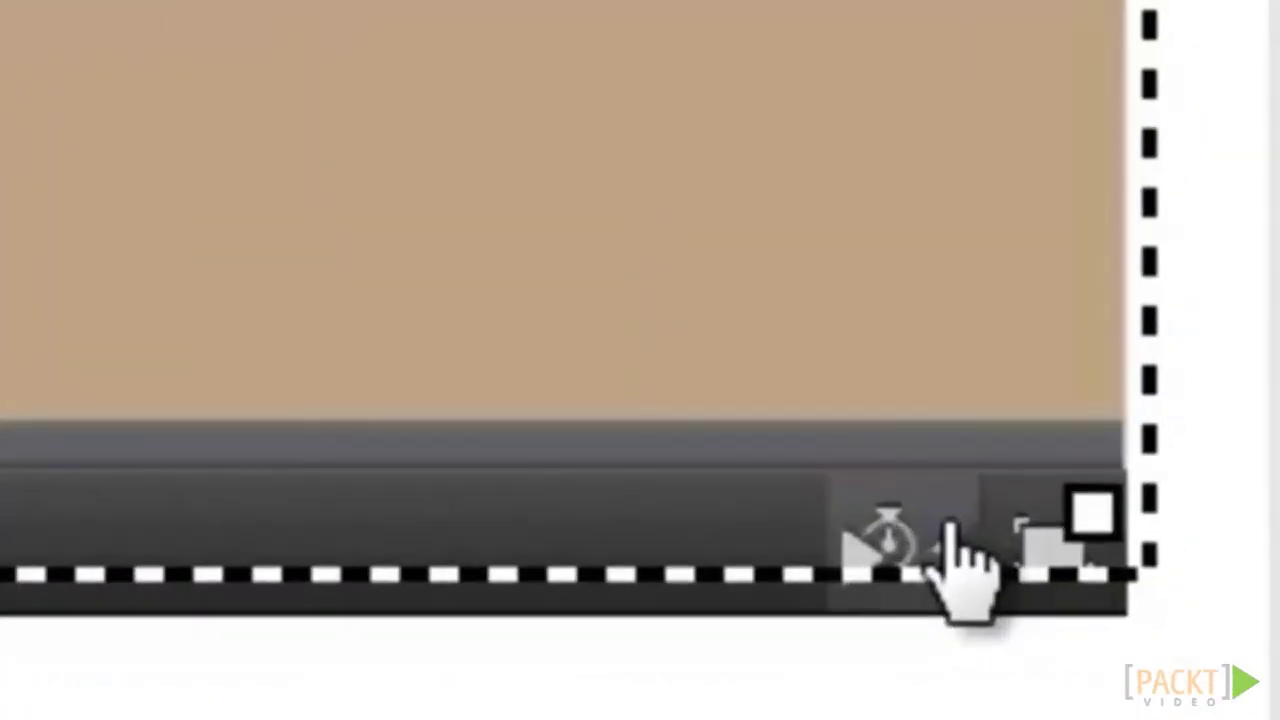
click(1208, 682)
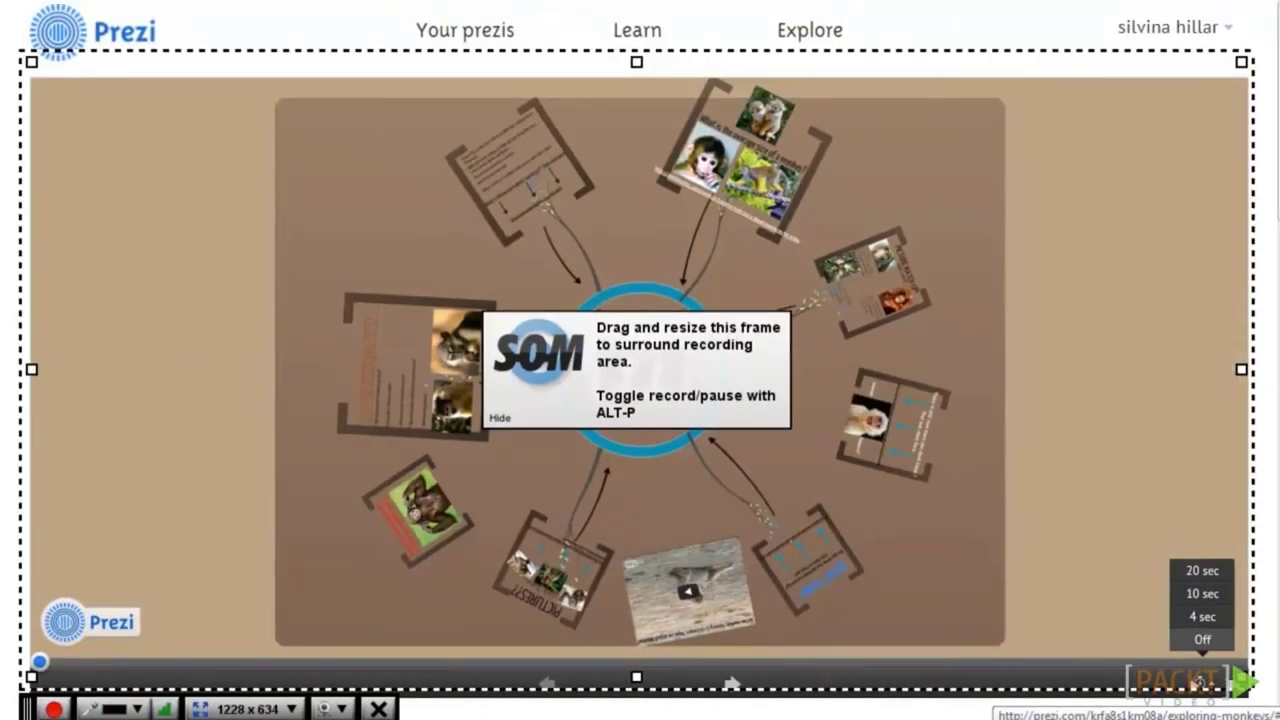
key(alt+p)
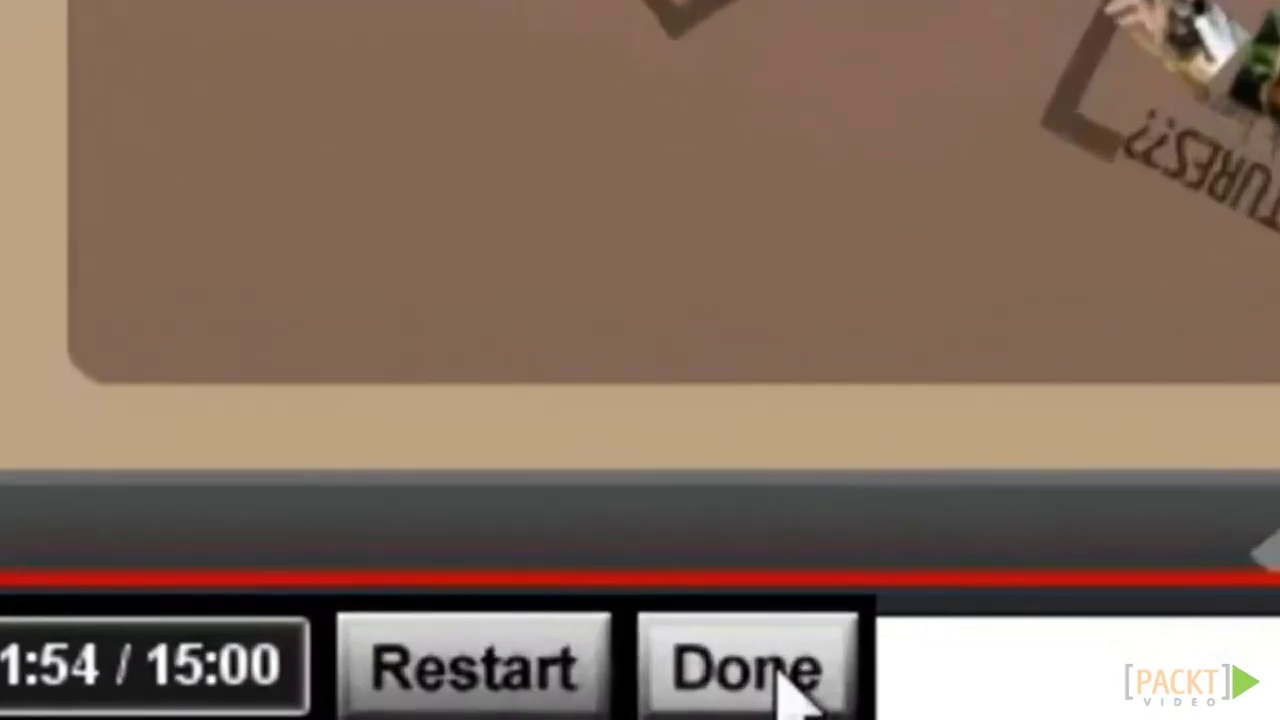
Finish the recording and publish it as an HD Size (1280x720) Quicktime (MP4) video file named Monkeys in the 4302_section06 folder.
click(426, 709)
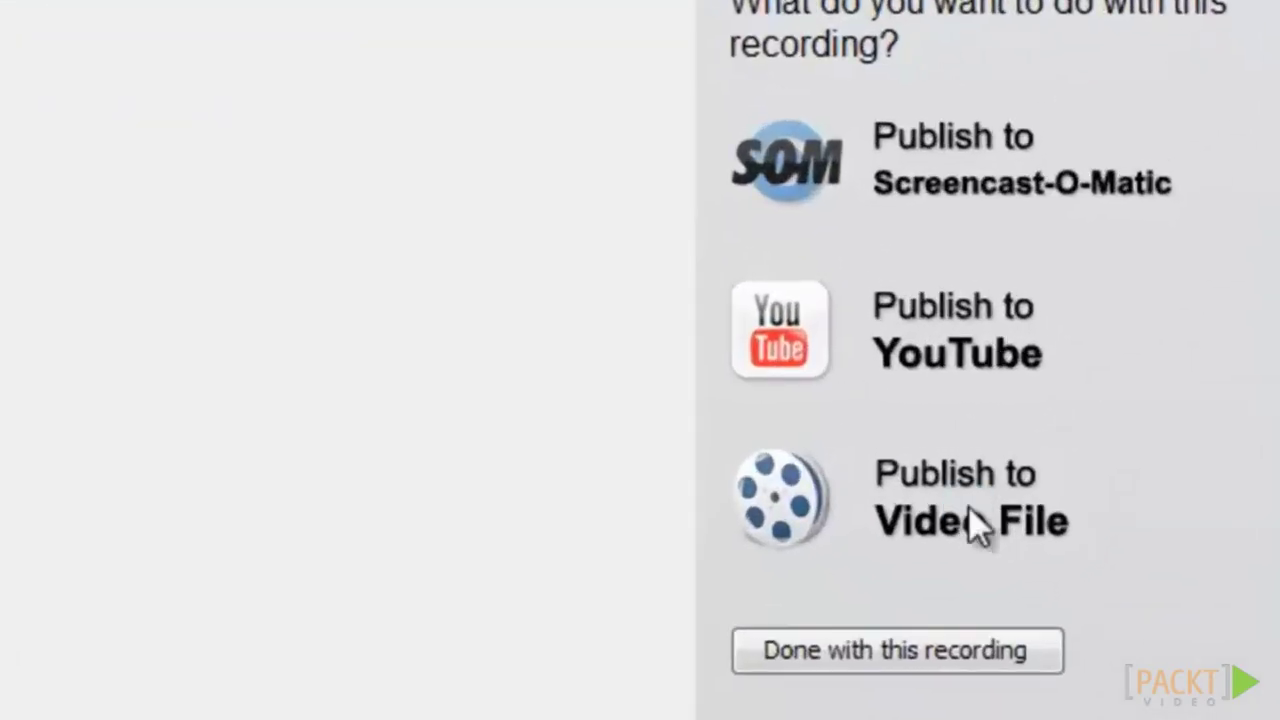
click(968, 506)
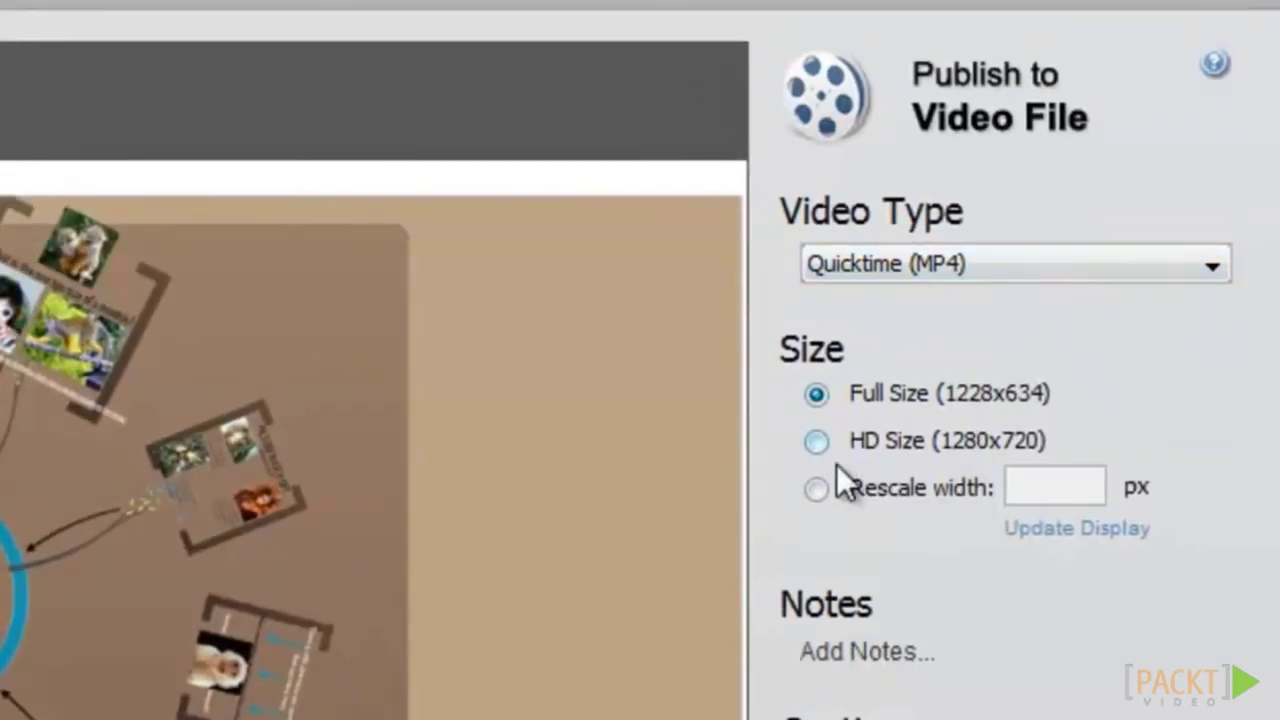
click(816, 442)
scroll(1007, 431, down, 3)
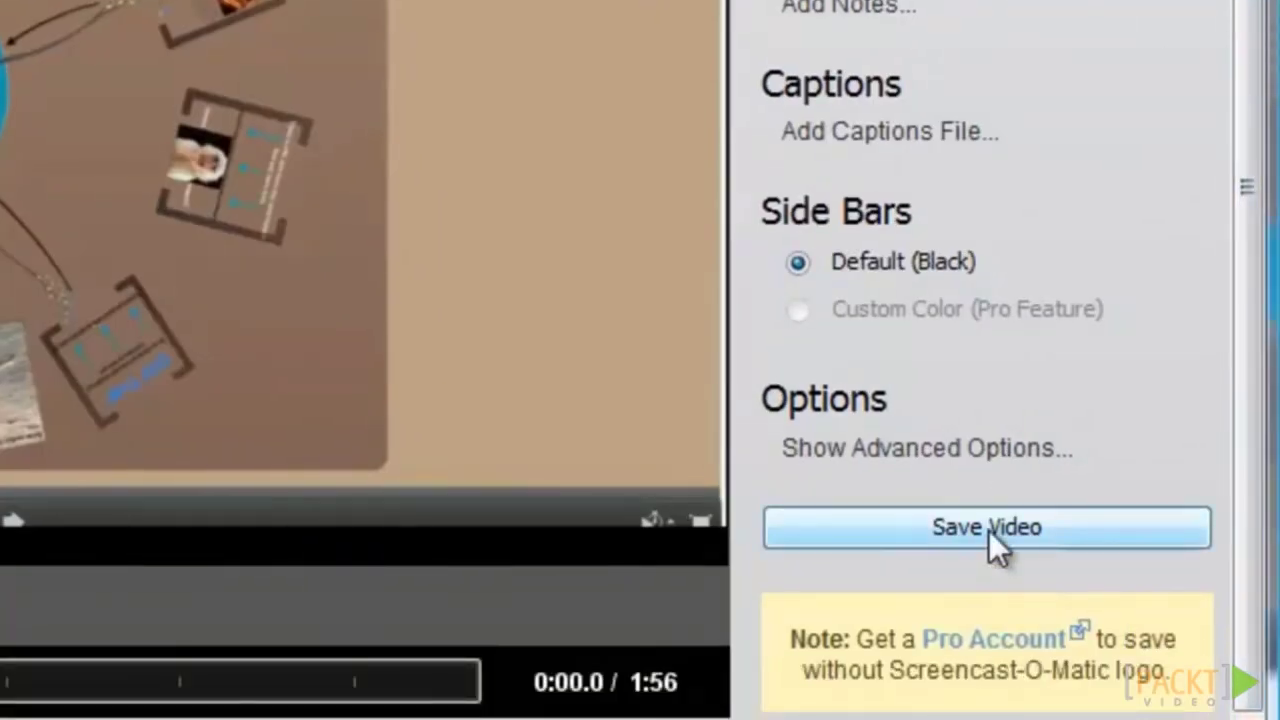
click(989, 530)
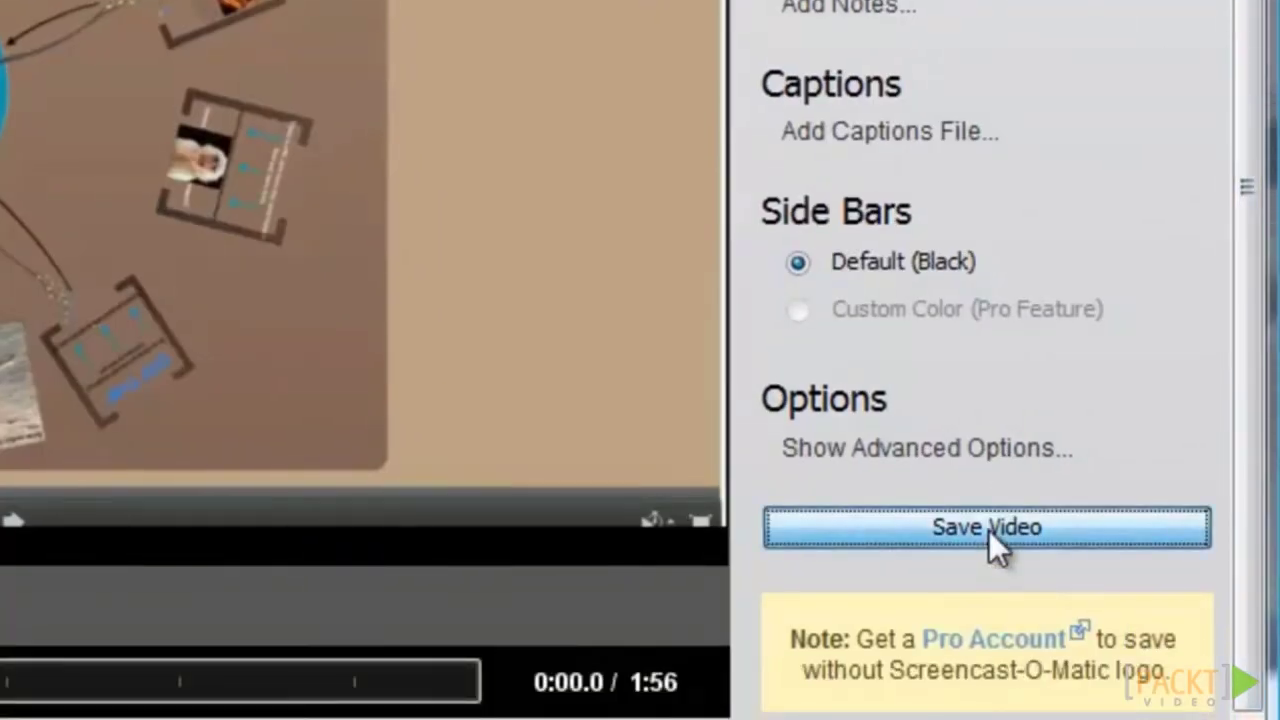
text(Monkeys)
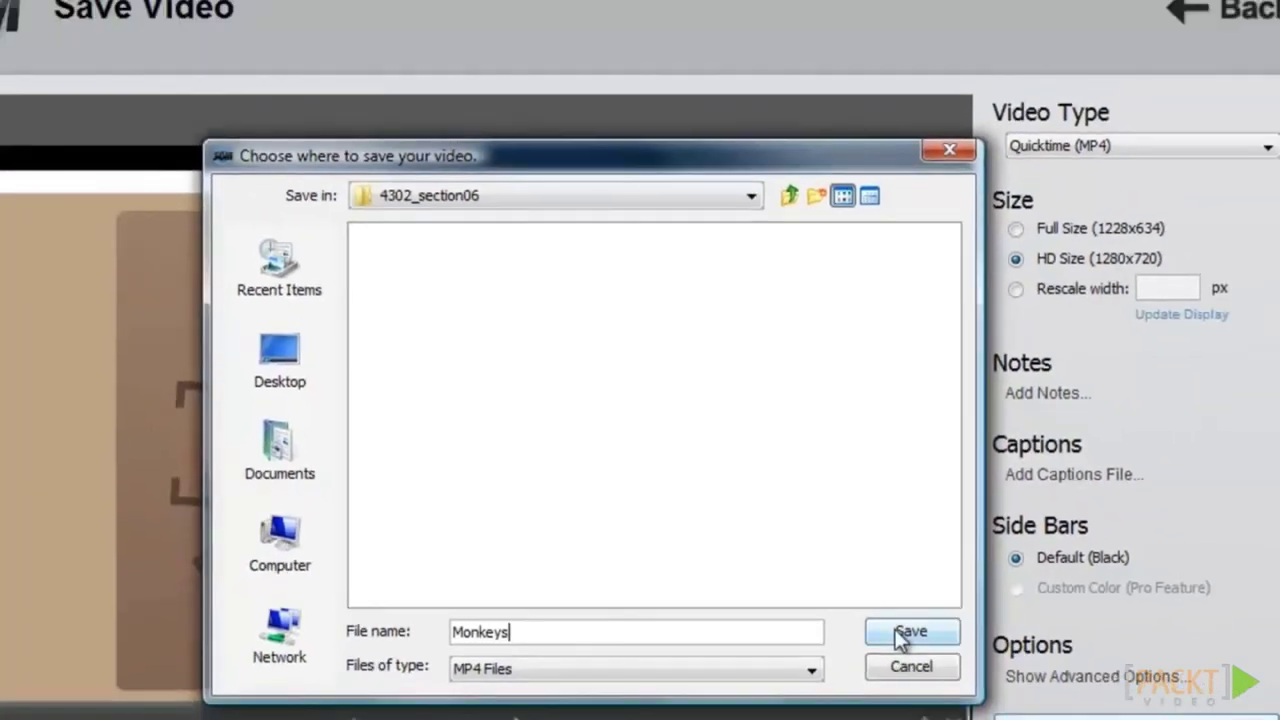
click(914, 633)
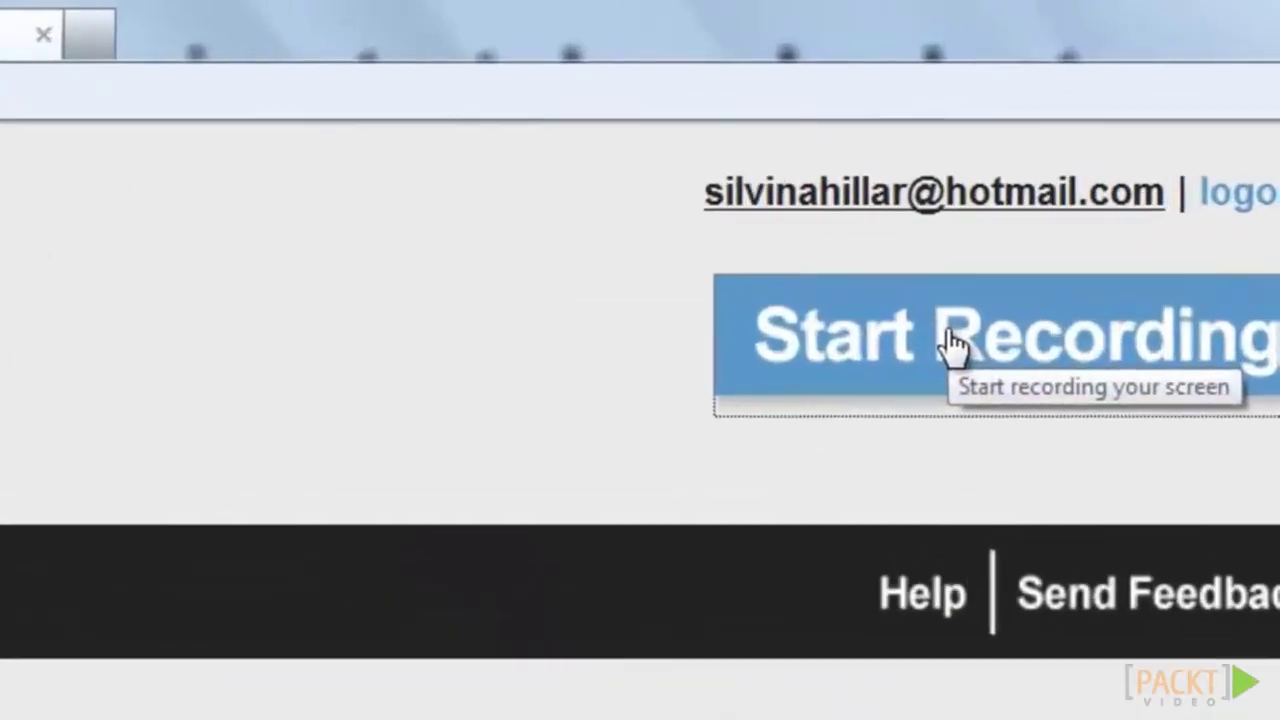
Reopen the recorder with the existing recording and set up publishing to a video file at HD Size (1280x720).
click(950, 345)
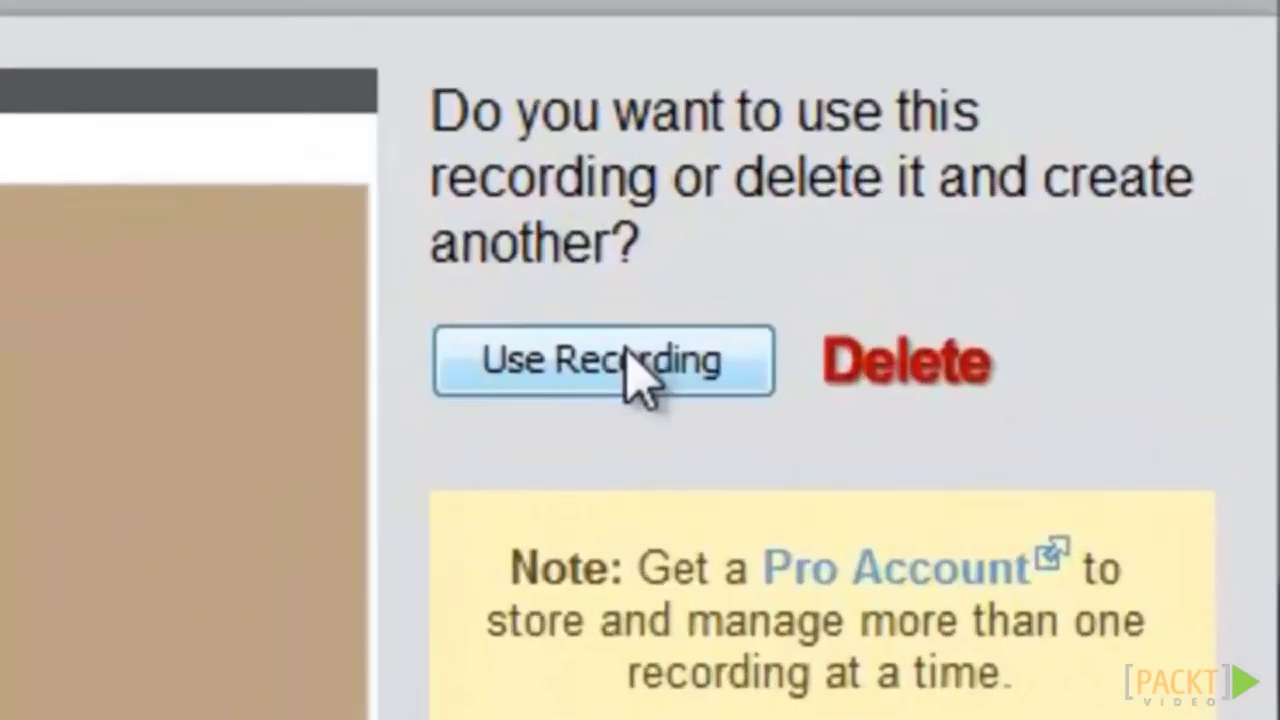
click(1093, 241)
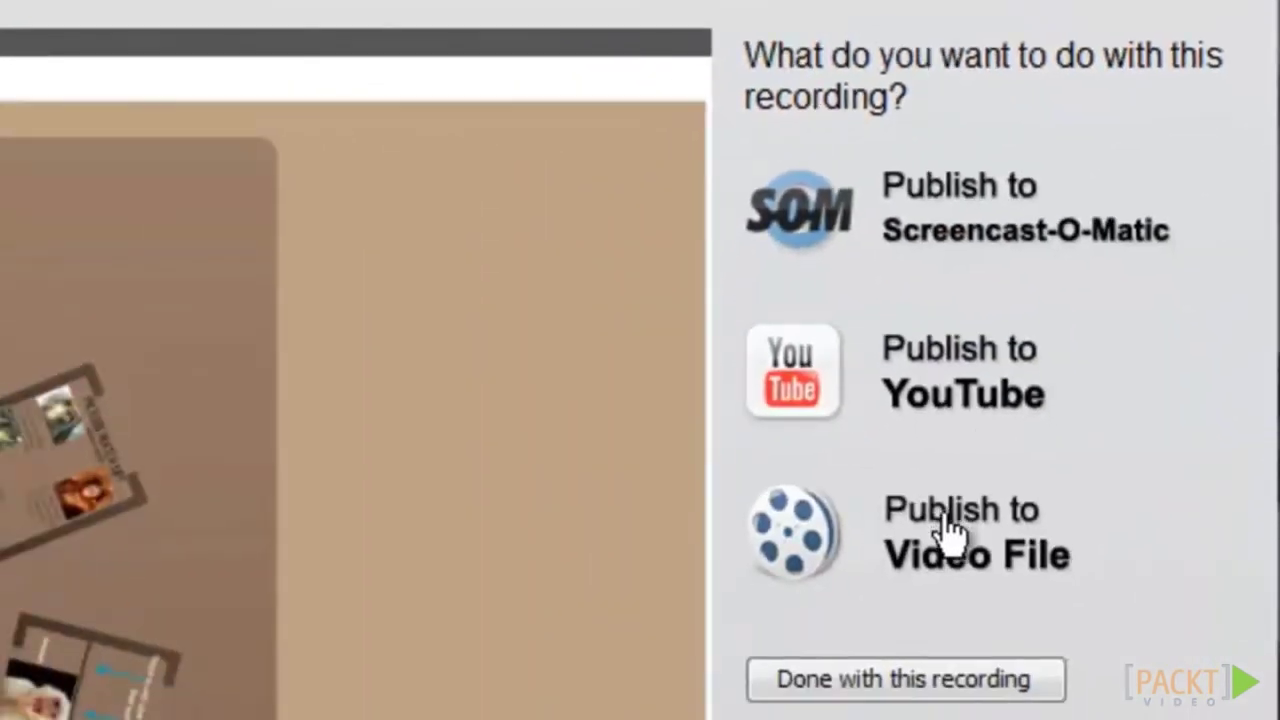
click(943, 529)
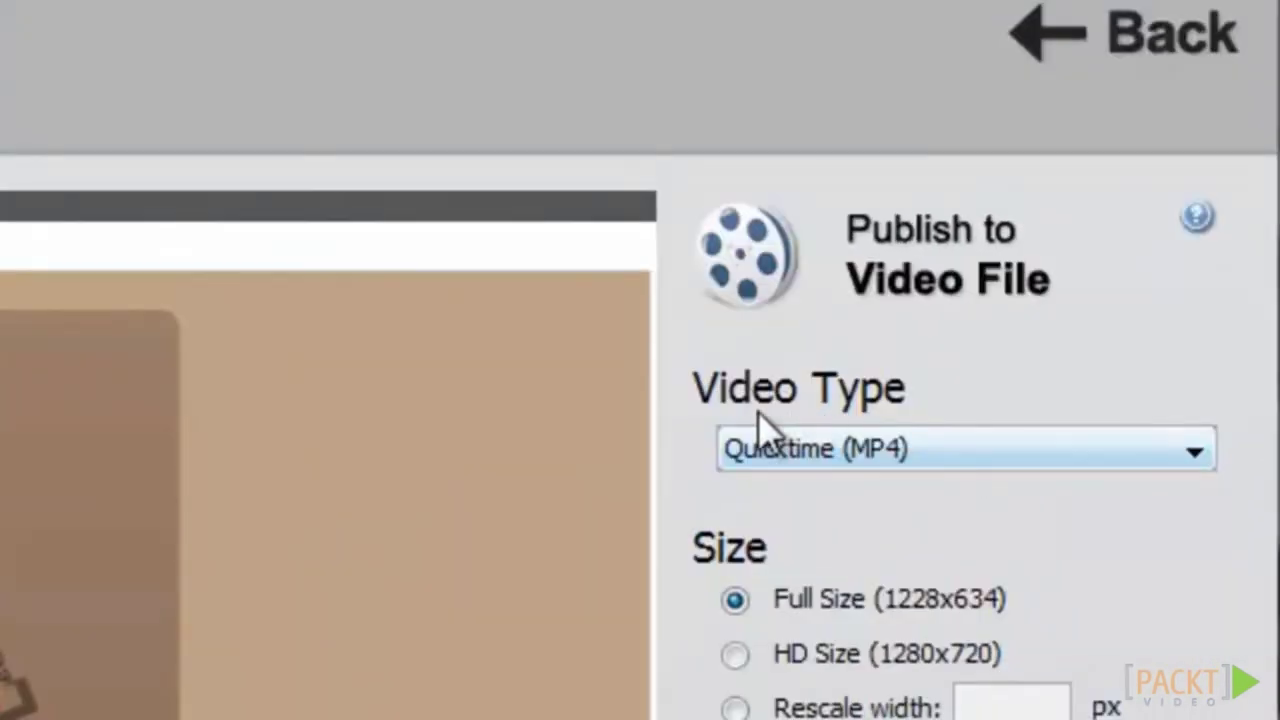
click(737, 655)
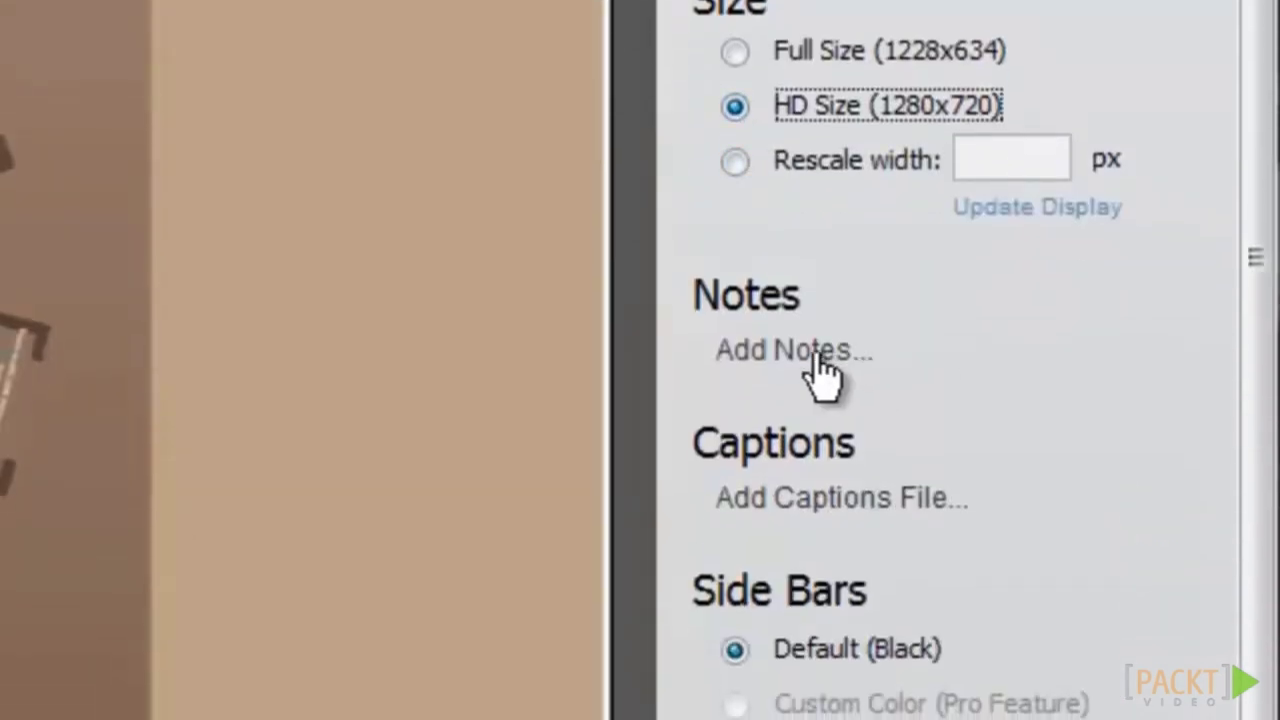
Add the note "Monkeys" to the recording at 0:03.
click(820, 372)
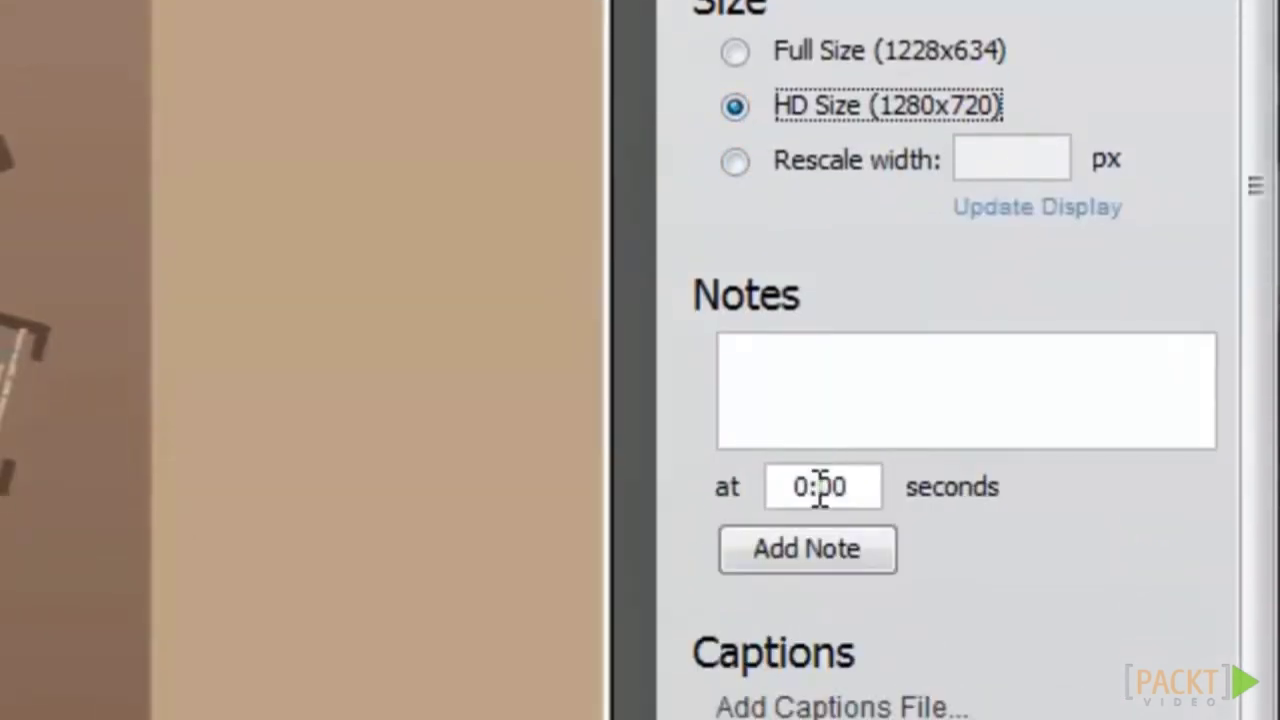
drag(820, 490, 841, 502)
text(03)
click(845, 392)
text(Monkeys)
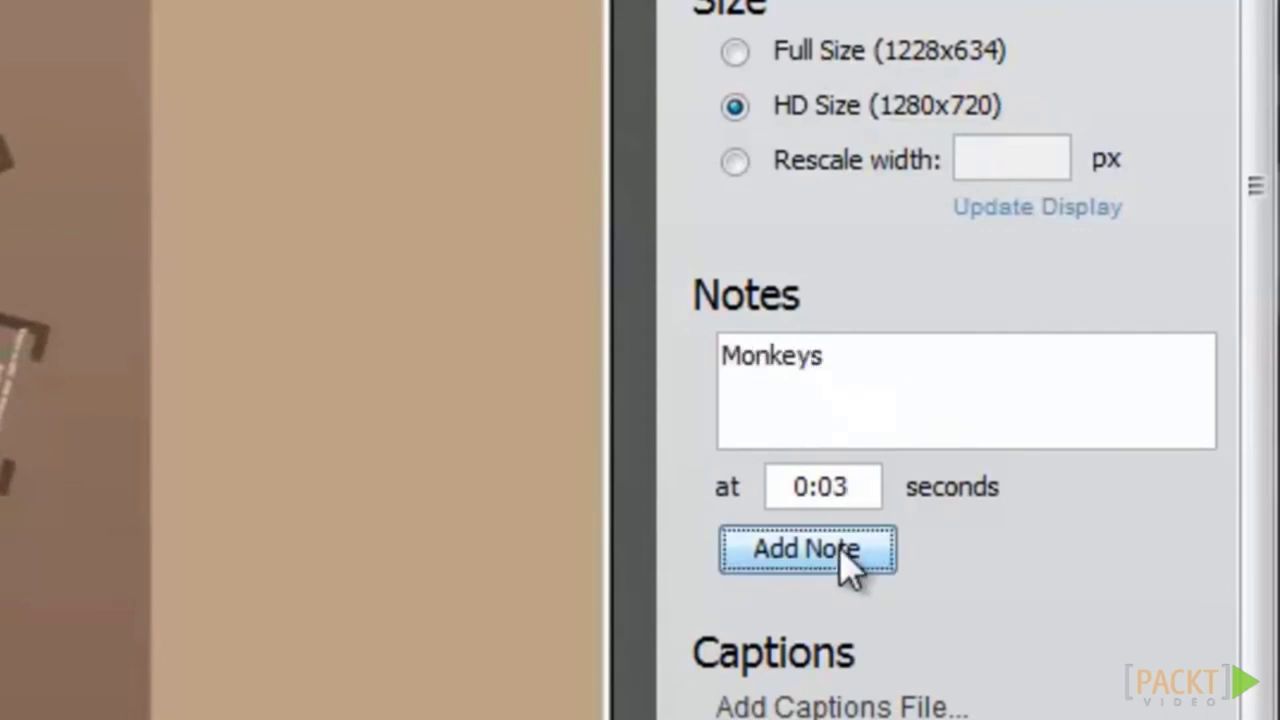
click(848, 565)
Add a second note reading "Monkeys here and there!" at 0:10.
double_click(836, 488)
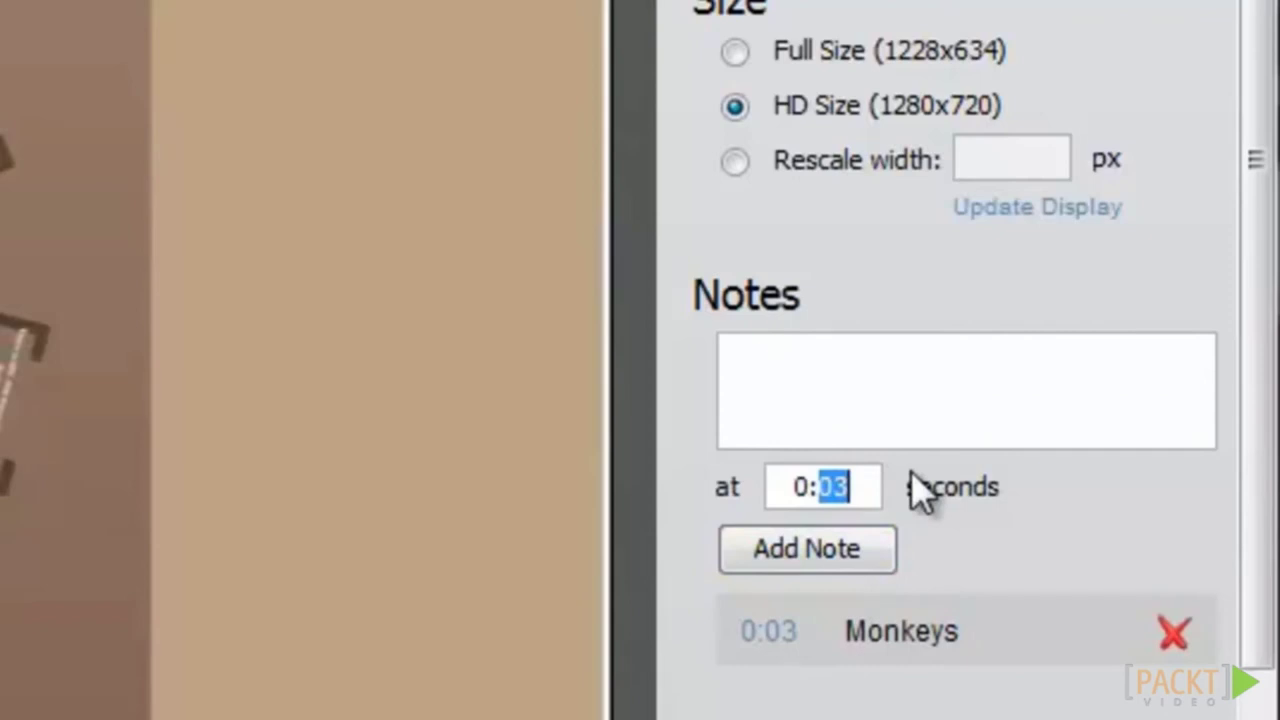
text(10)
click(820, 357)
text(Monkeys here and there!)
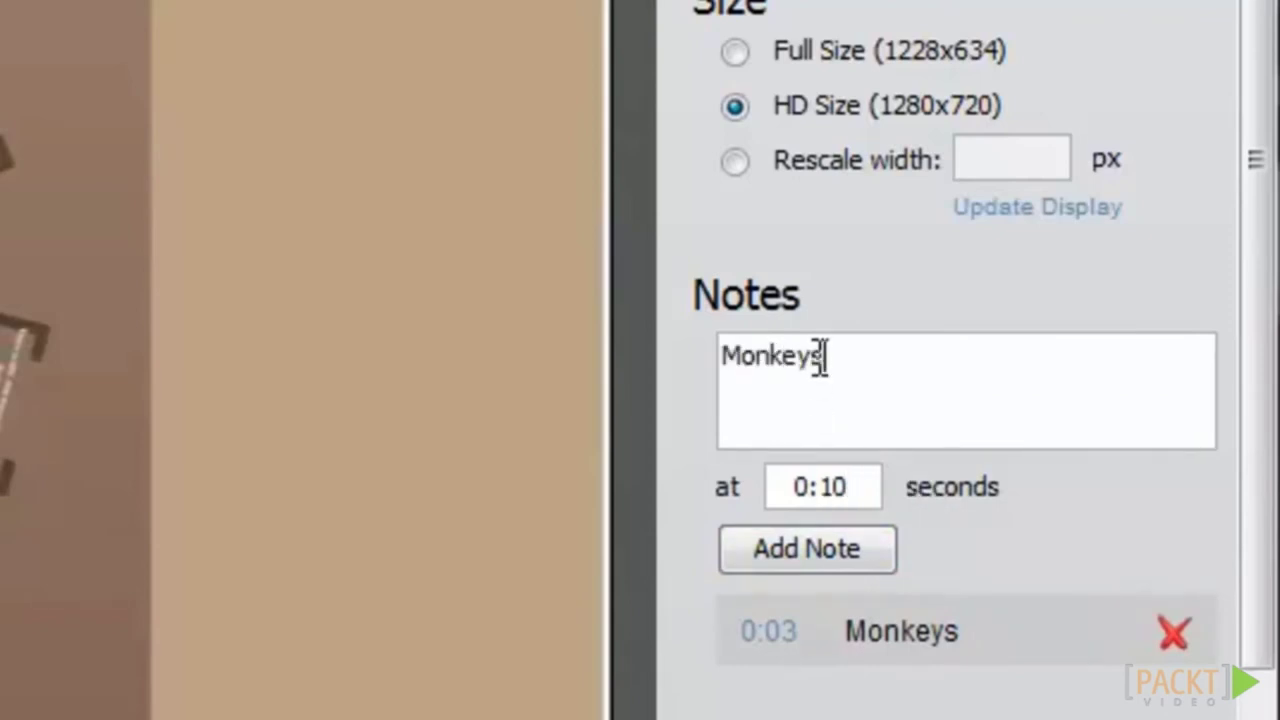
click(862, 562)
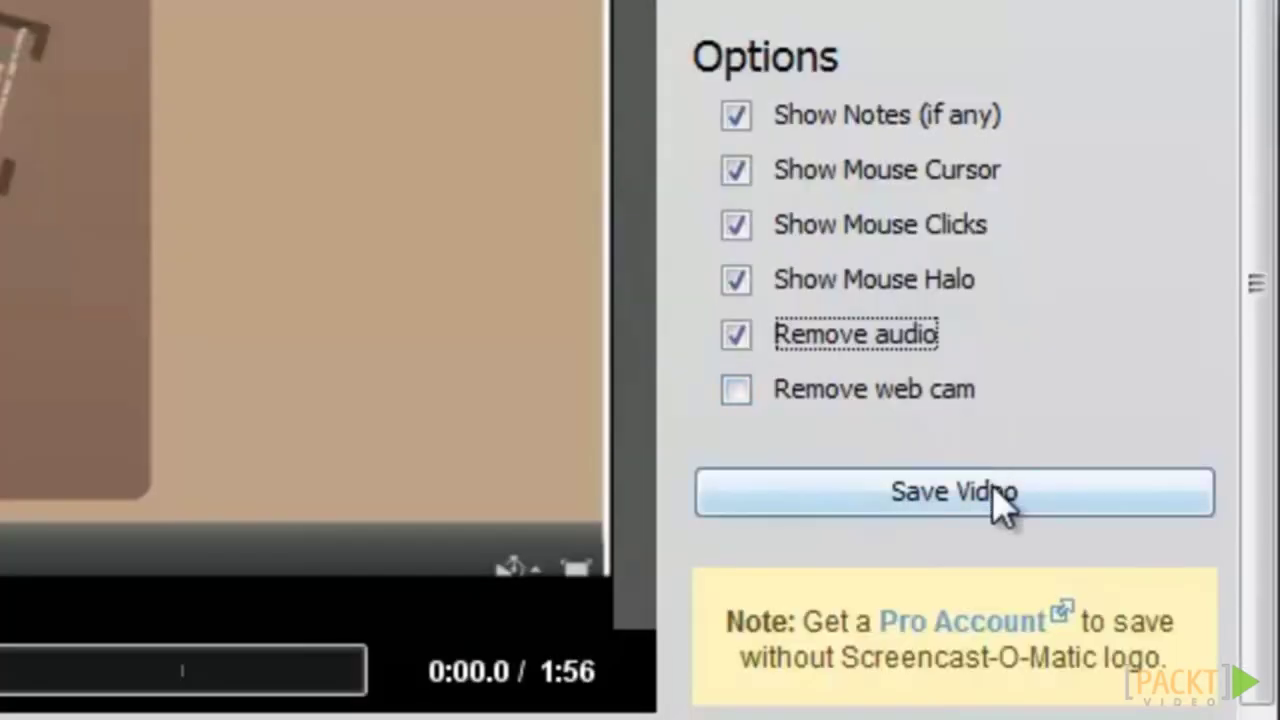
Save the annotated video as Monkeys_edited in the 4302_section06 folder.
click(991, 491)
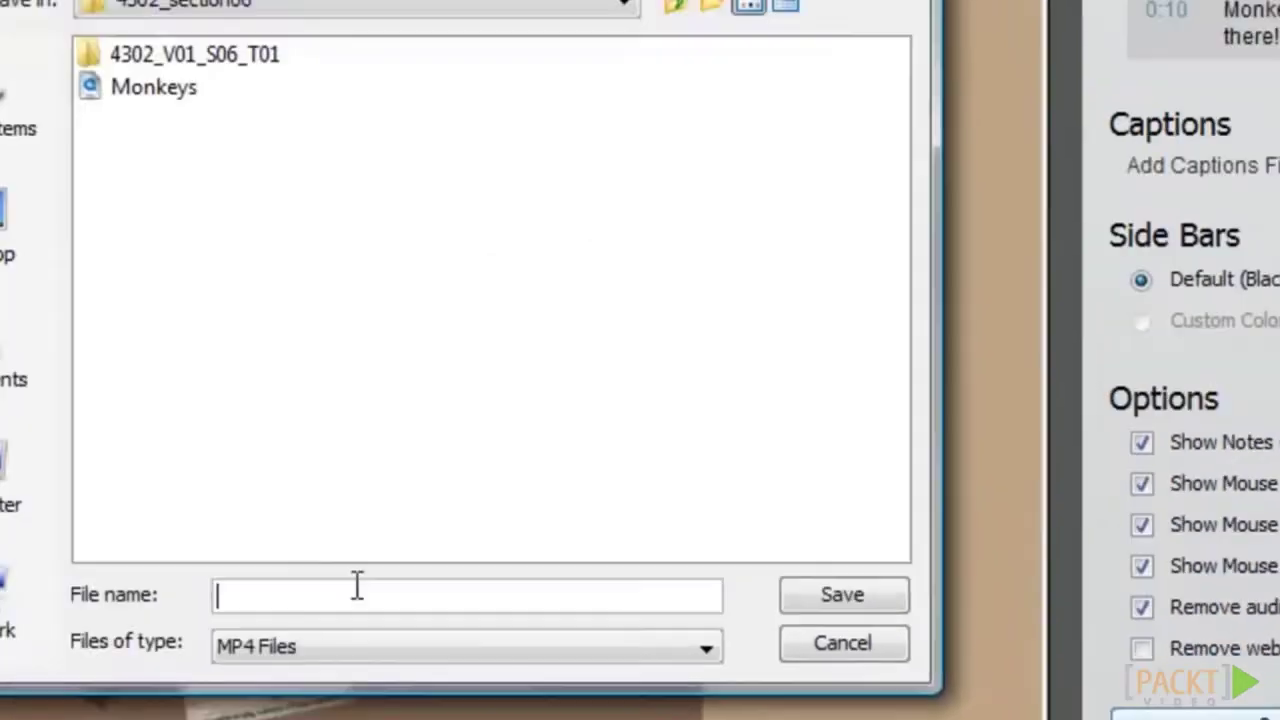
text(Monkey)
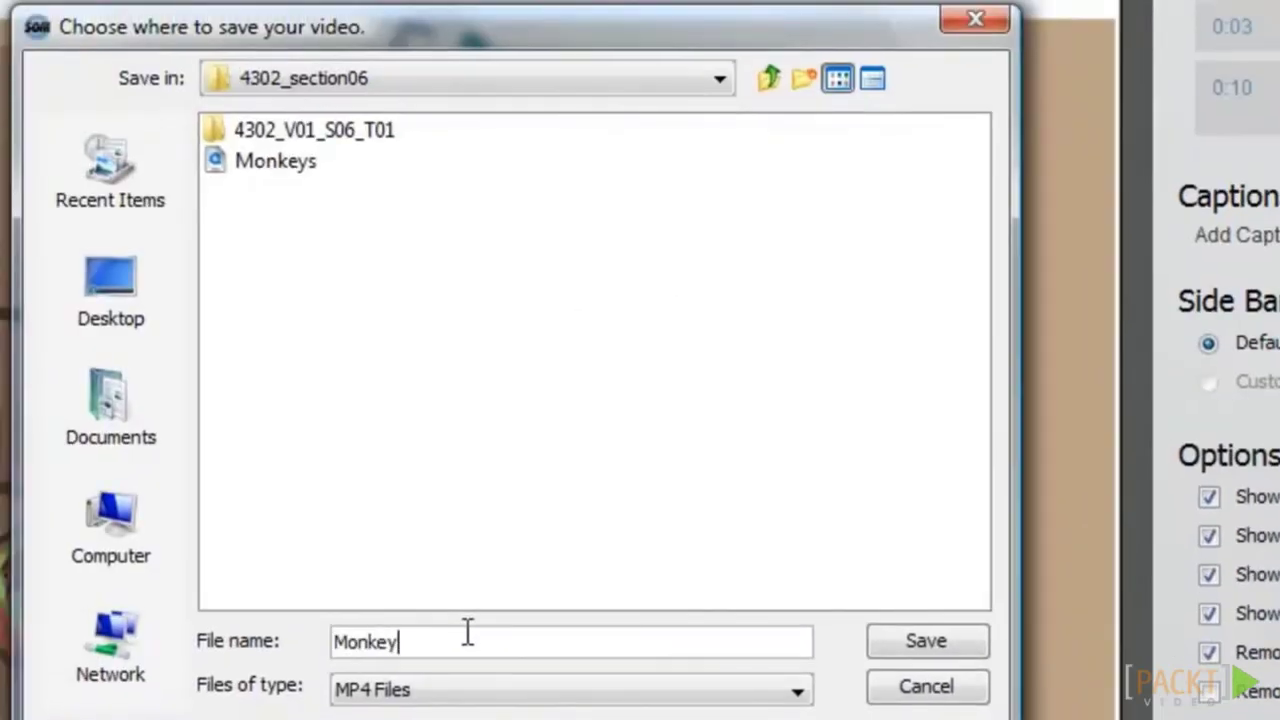
text(s_edited)
click(926, 641)
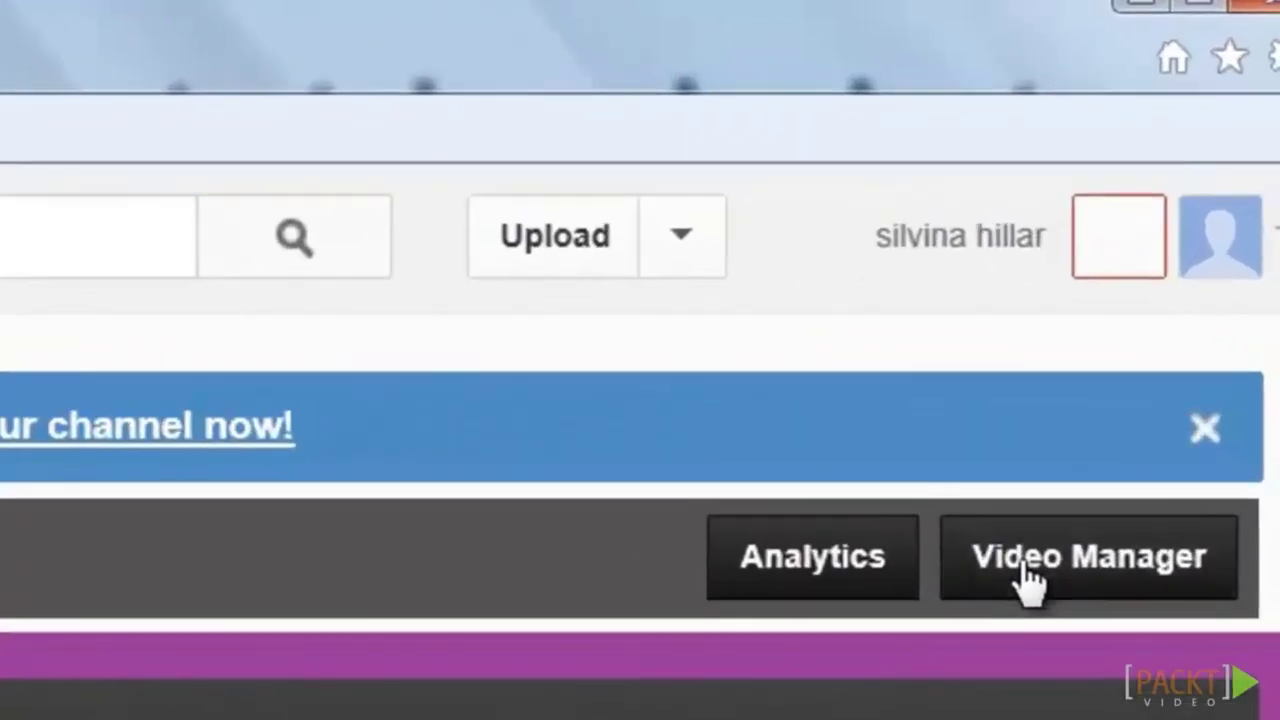
In YouTube's Video Manager, create a playlist titled "Monkeys" with the description "Watch several videos of monkeys".
click(1030, 585)
click(88, 495)
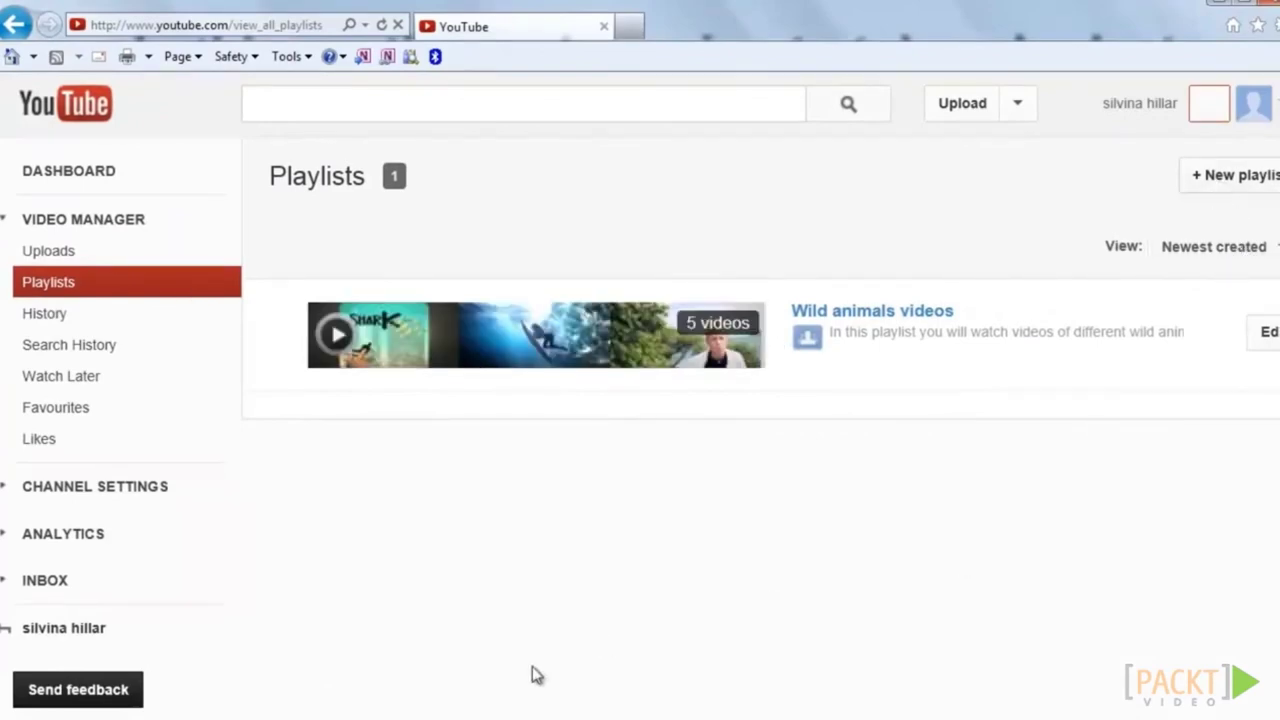
click(1245, 177)
click(1059, 260)
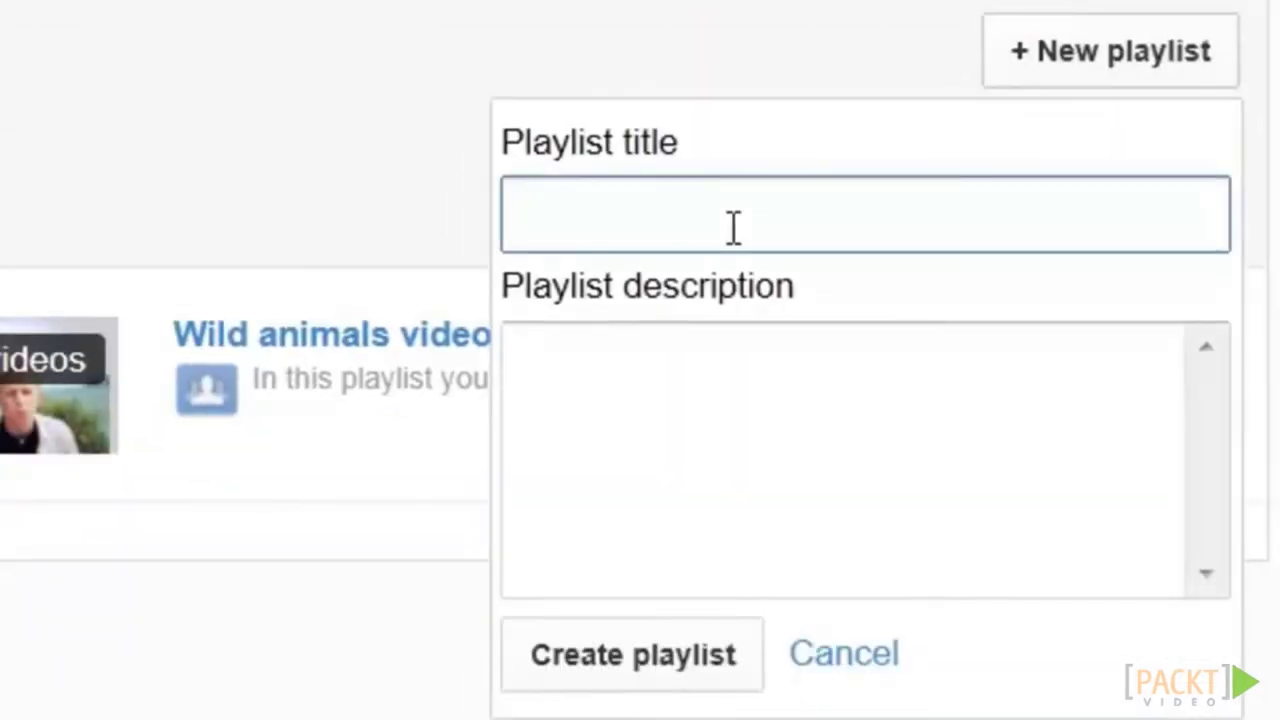
text(Monkeys)
click(697, 378)
text(Watch several )
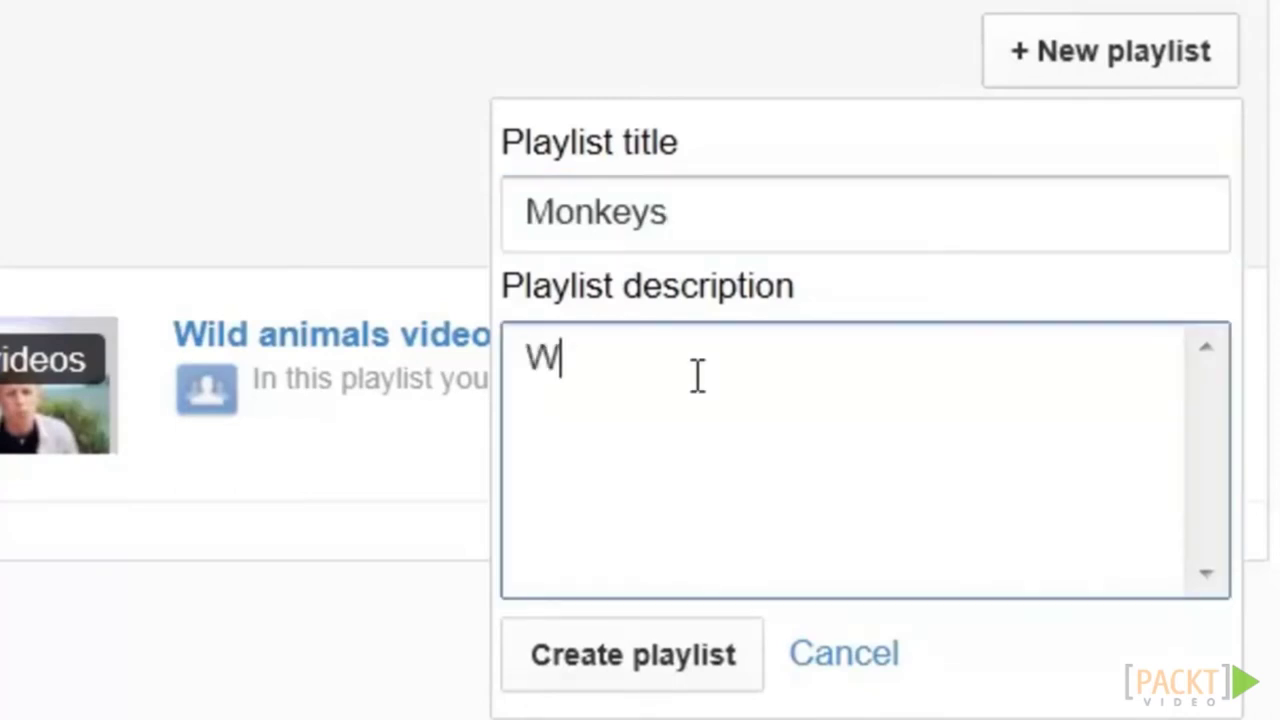
text(videos of monkeys)
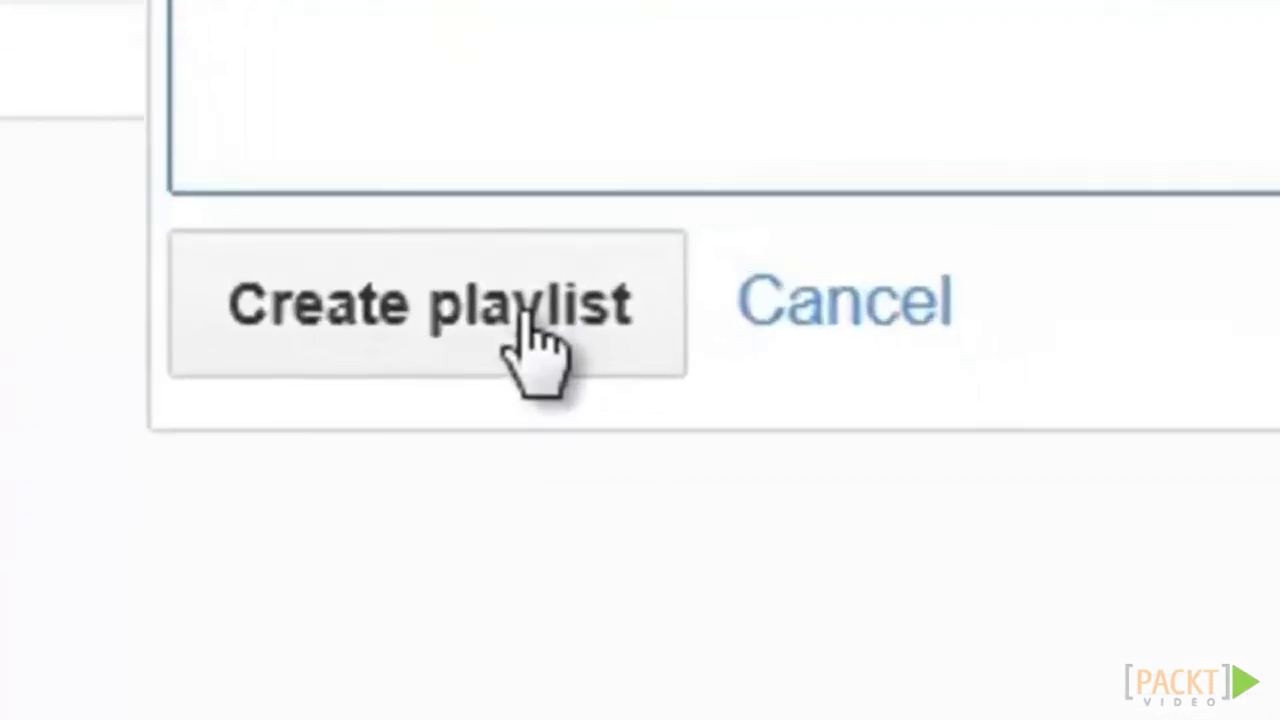
click(660, 610)
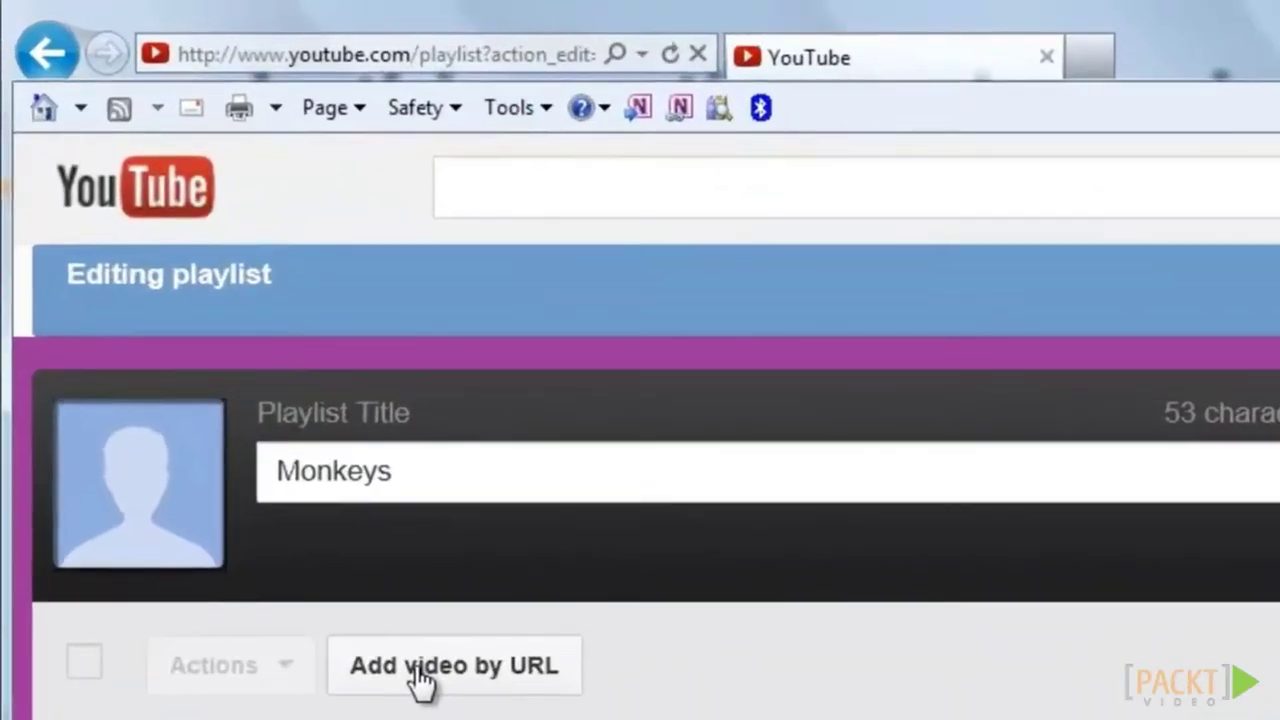
Copy the URL of the YouTube video The monkey and add that video to the Monkeys playlist by URL.
click(420, 668)
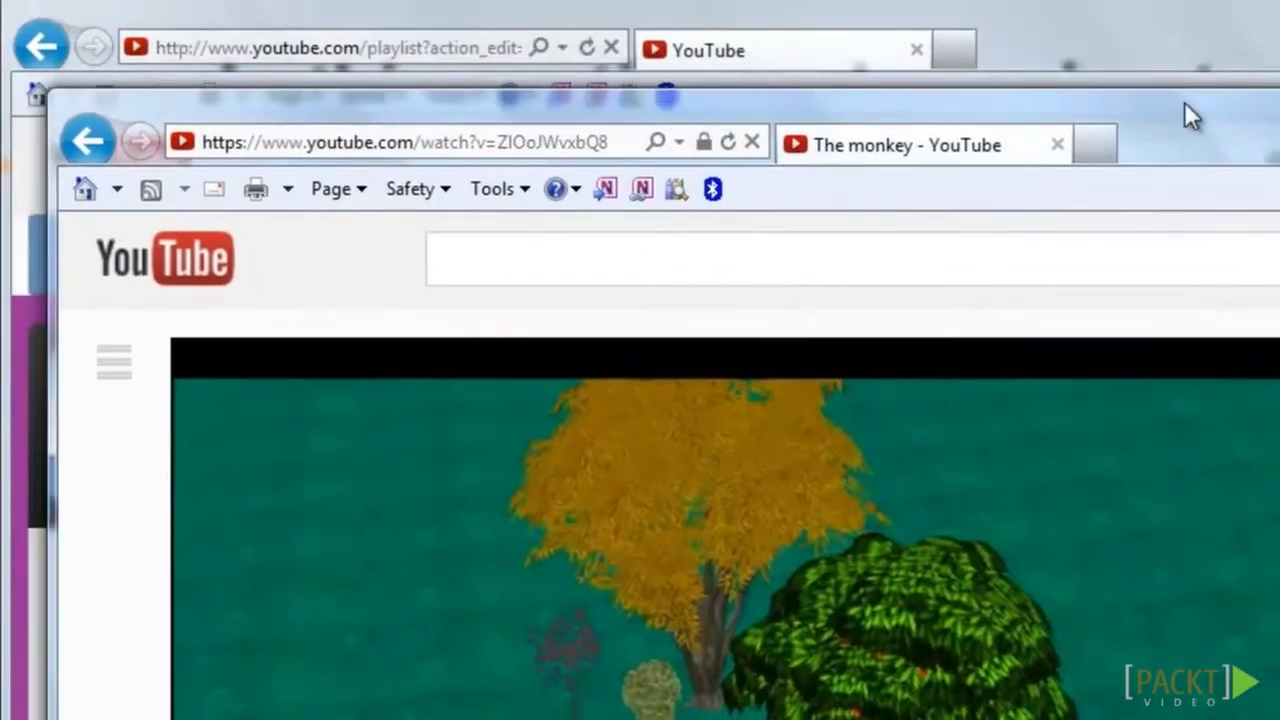
right_click(607, 140)
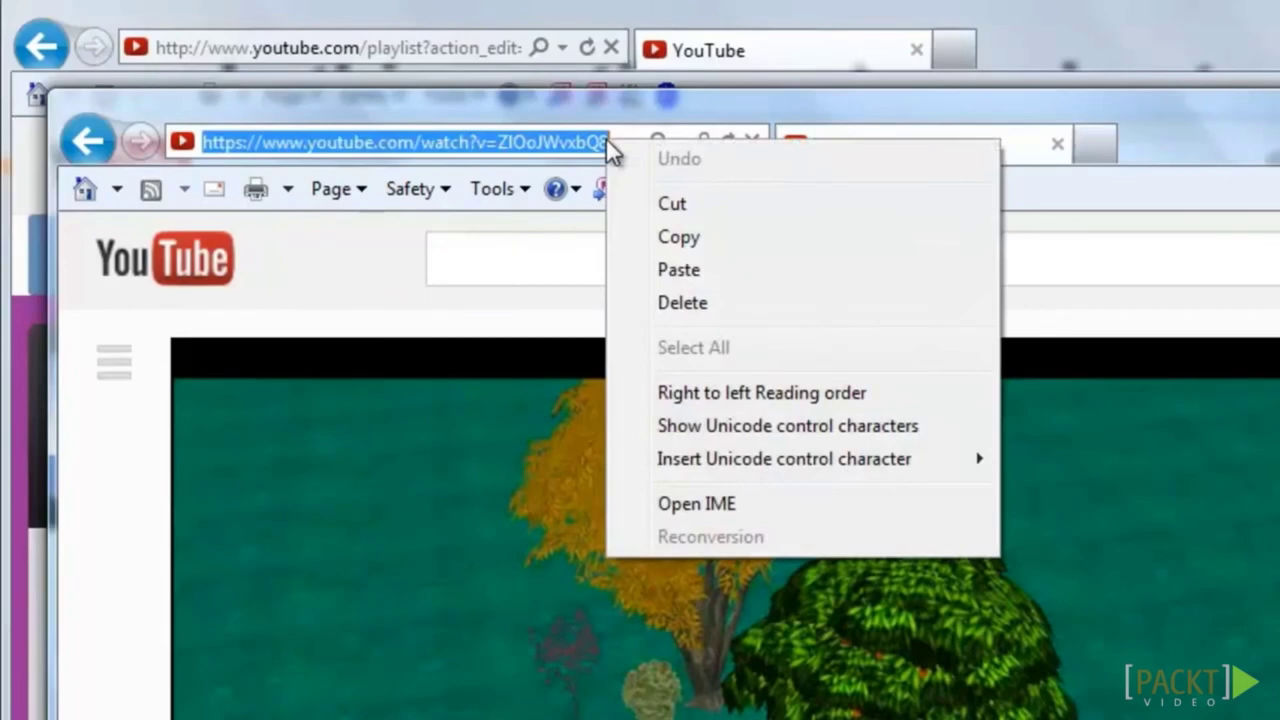
click(717, 241)
right_click(251, 680)
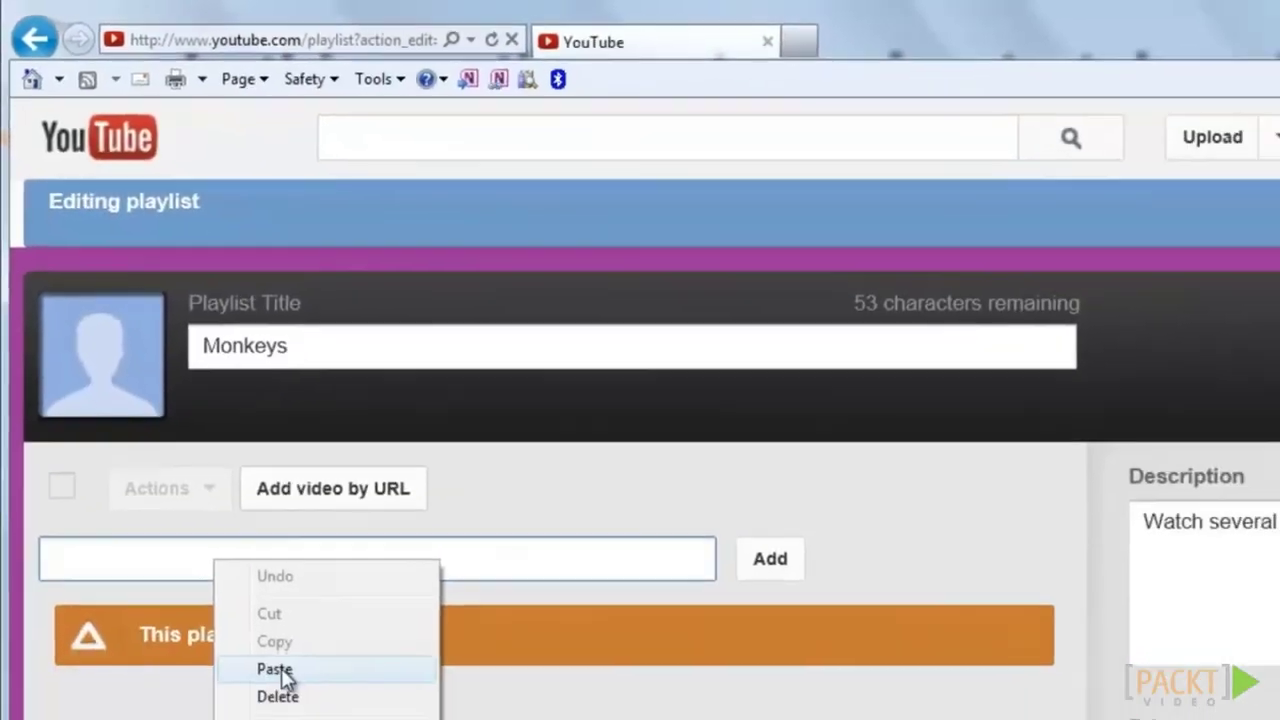
click(280, 672)
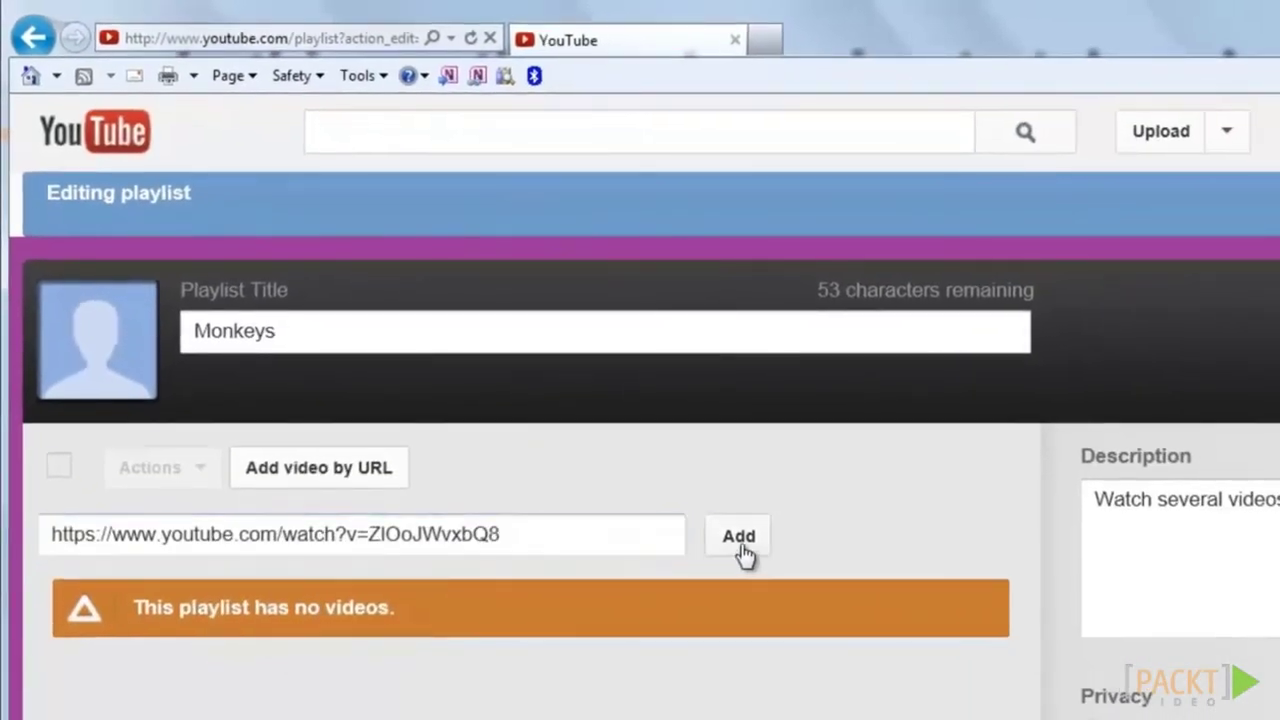
click(741, 545)
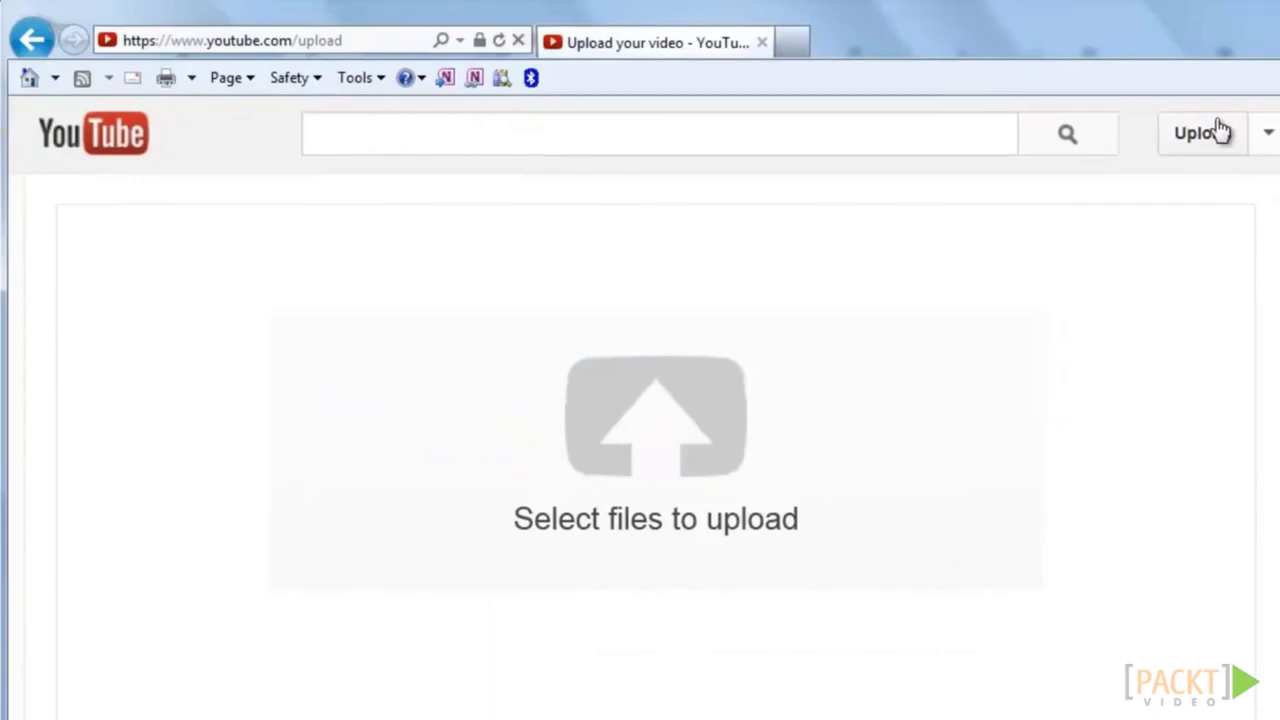
Upload the Monkeys_edited MP4 video from 4302_section06 to YouTube and set its privacy to Unlisted.
click(679, 428)
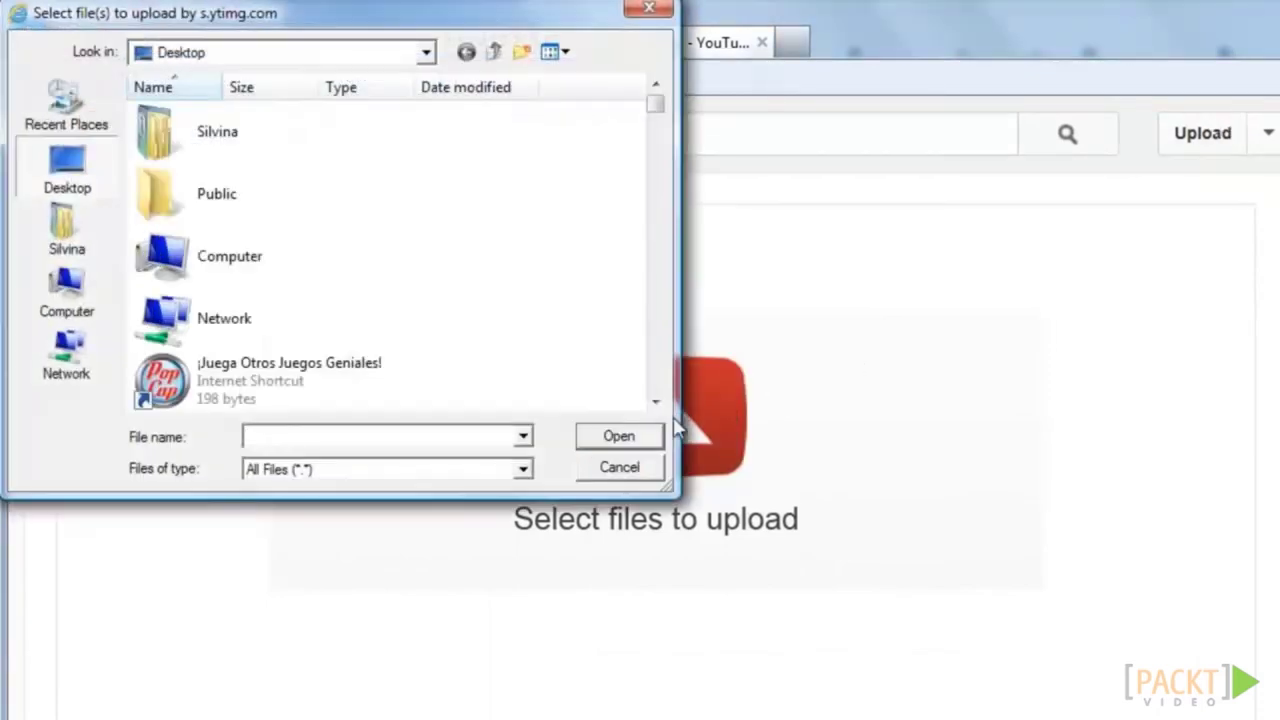
double_click(205, 272)
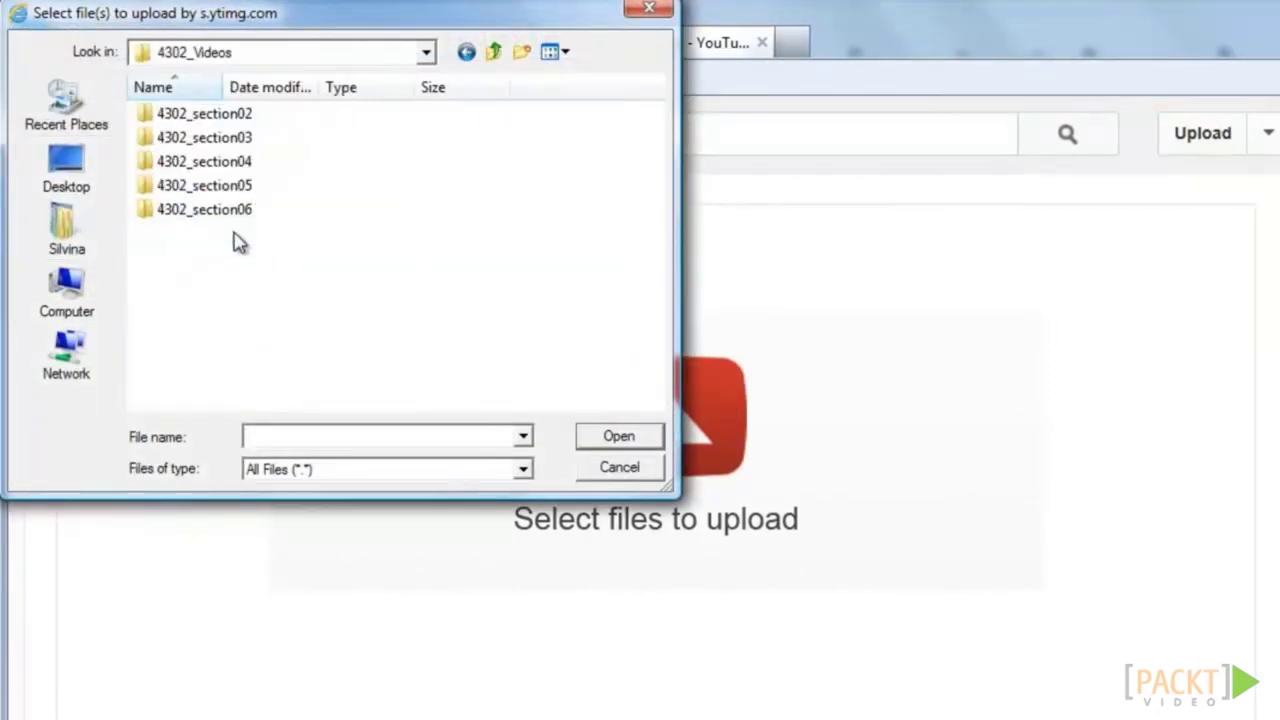
double_click(245, 210)
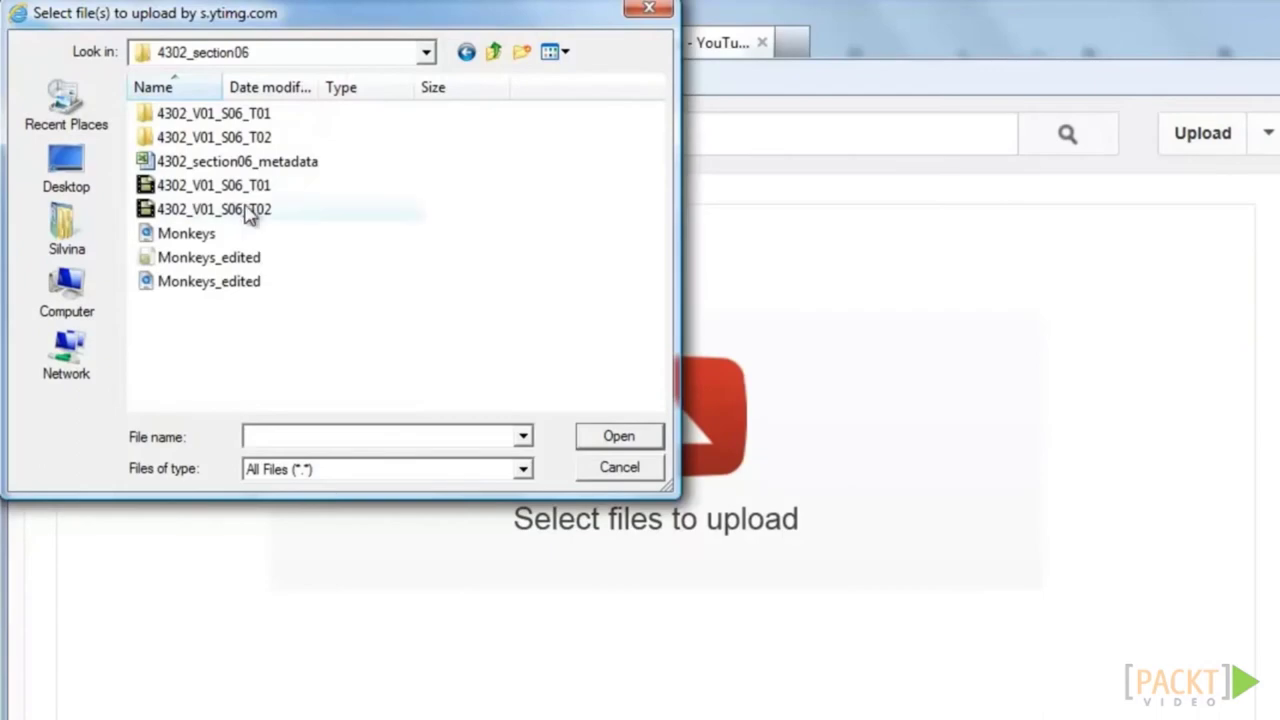
click(210, 284)
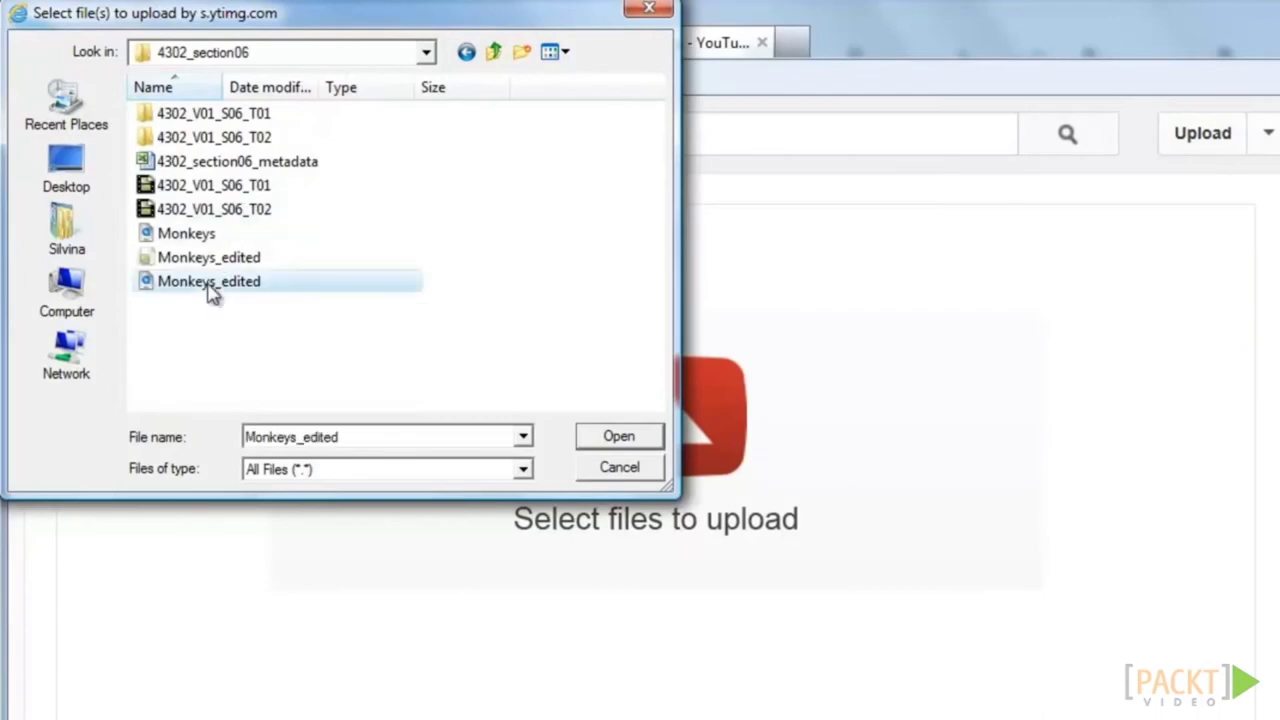
click(617, 440)
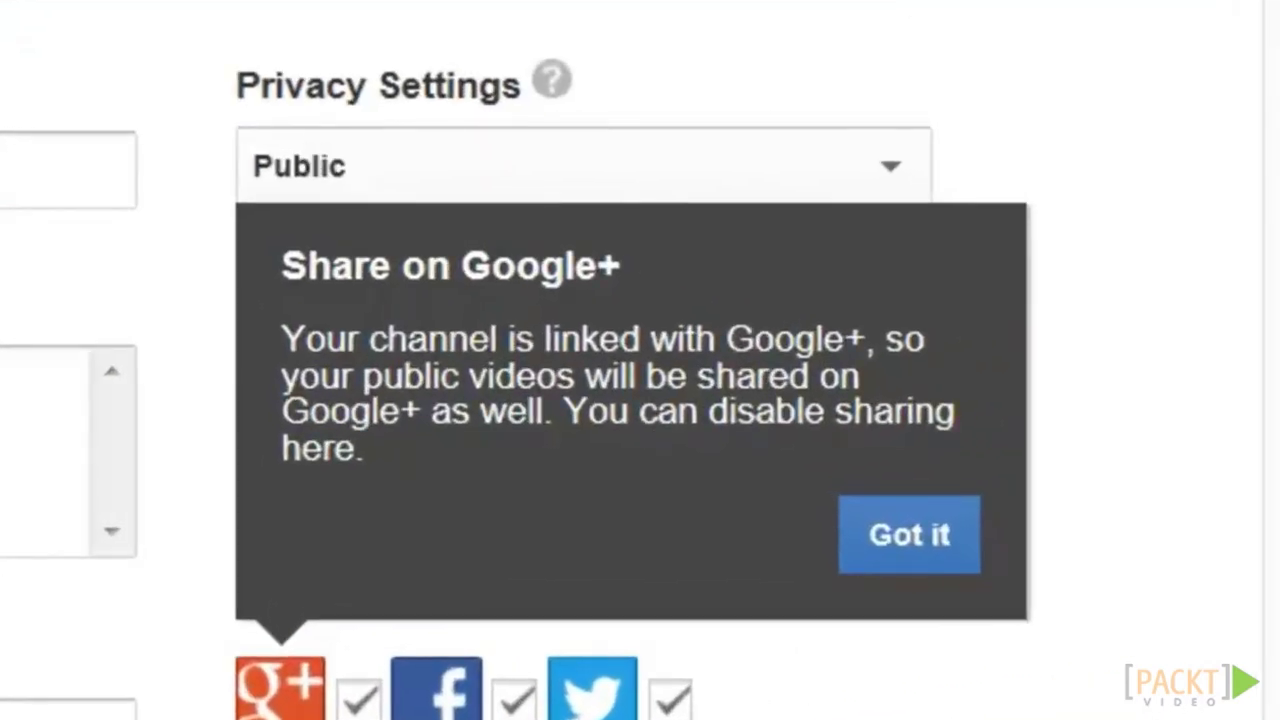
click(895, 163)
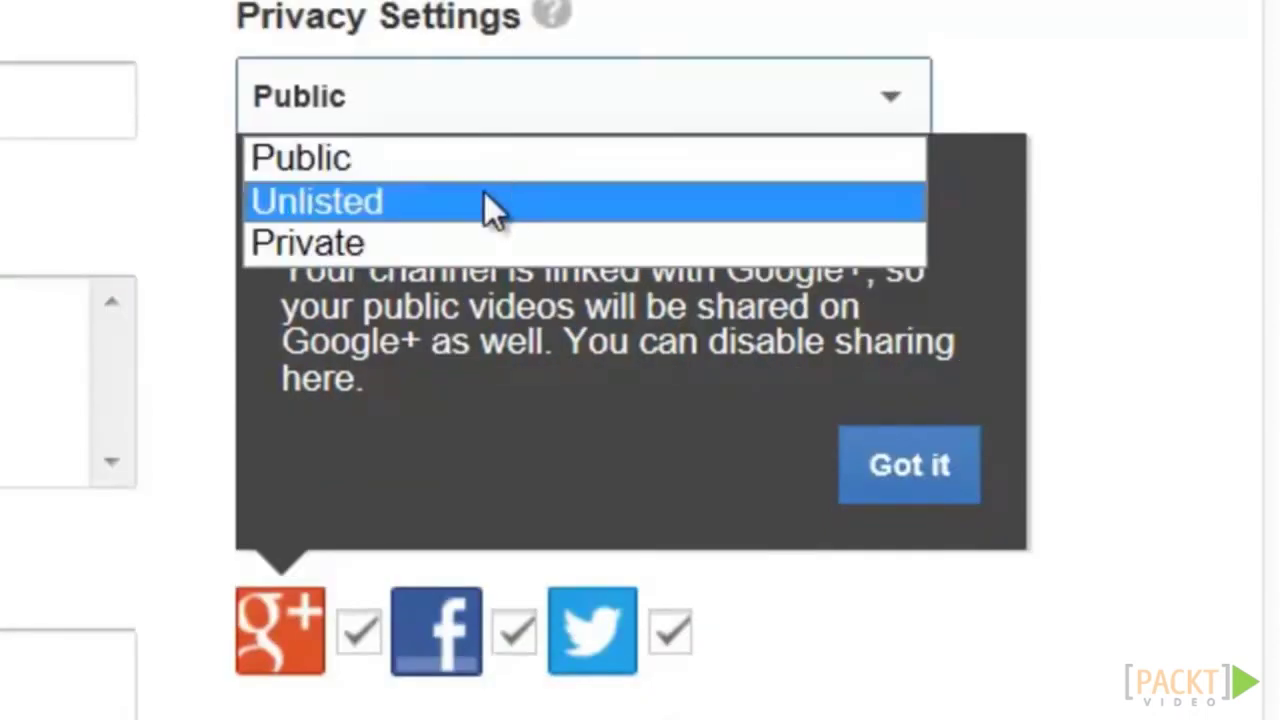
click(484, 261)
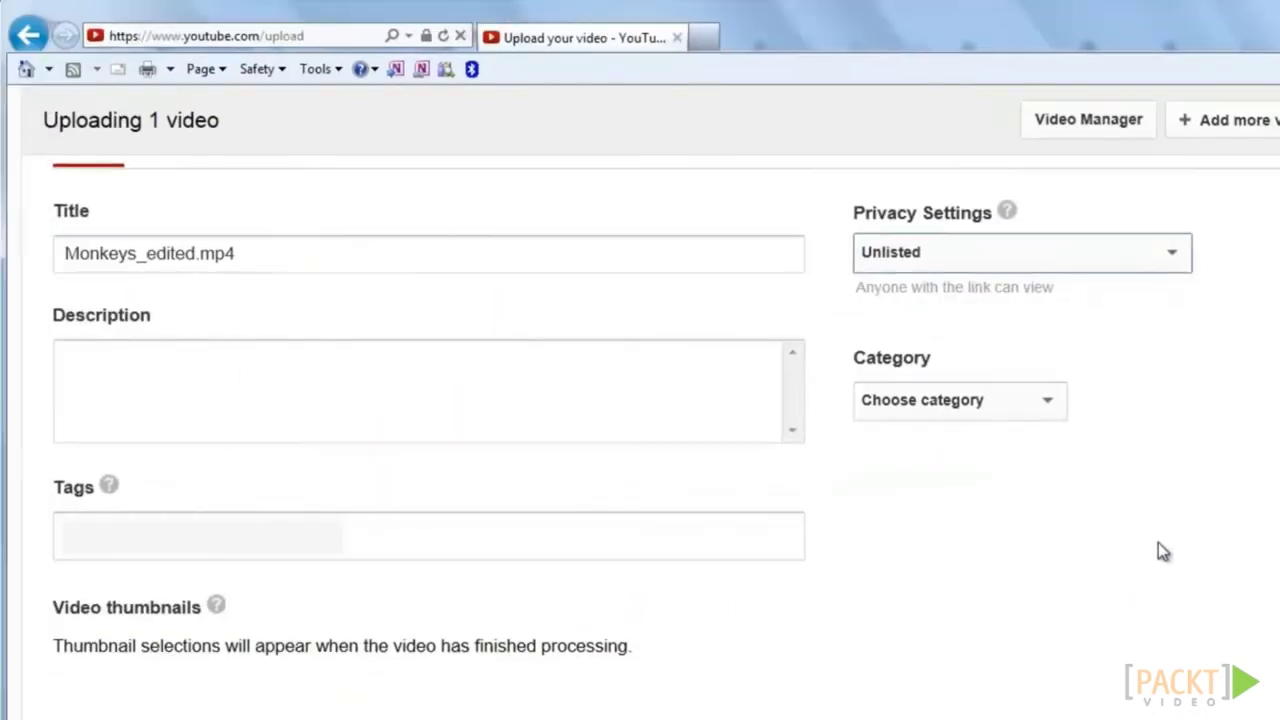
Return to the Monkeys playlist in YouTube and add the uploaded Monkeys edited video to it by URL.
click(167, 385)
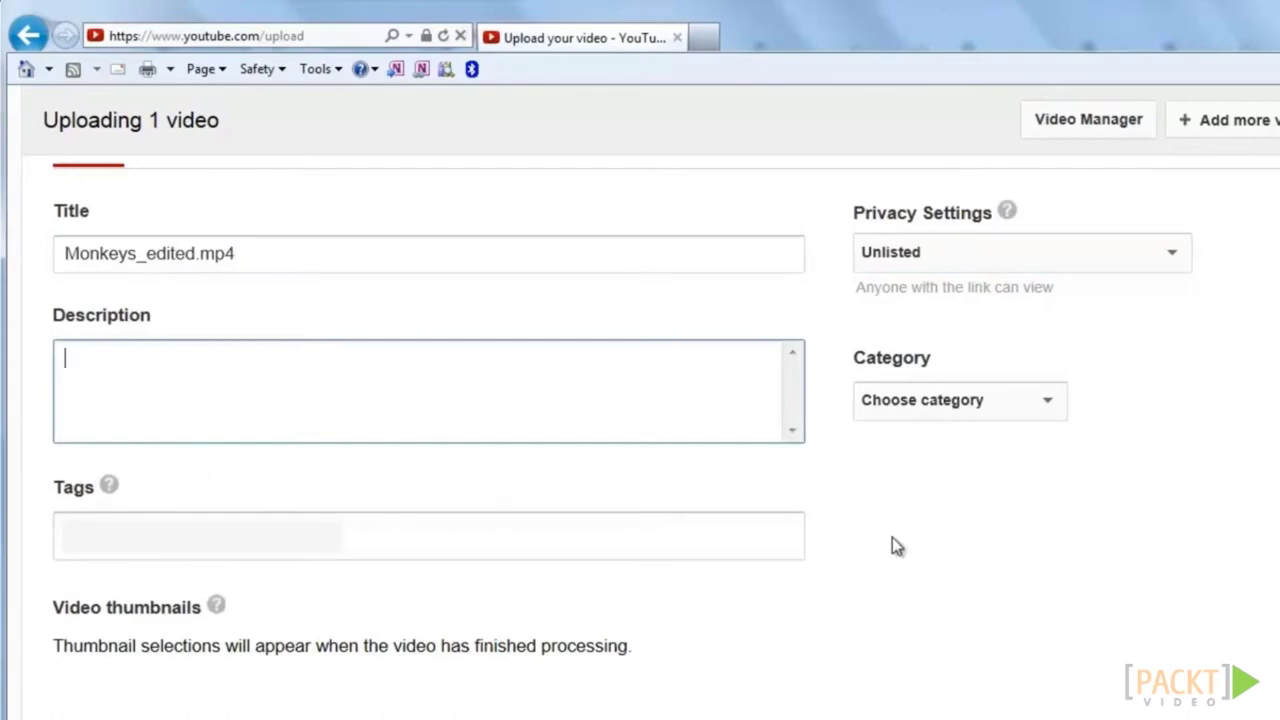
scroll(896, 545, up, 4)
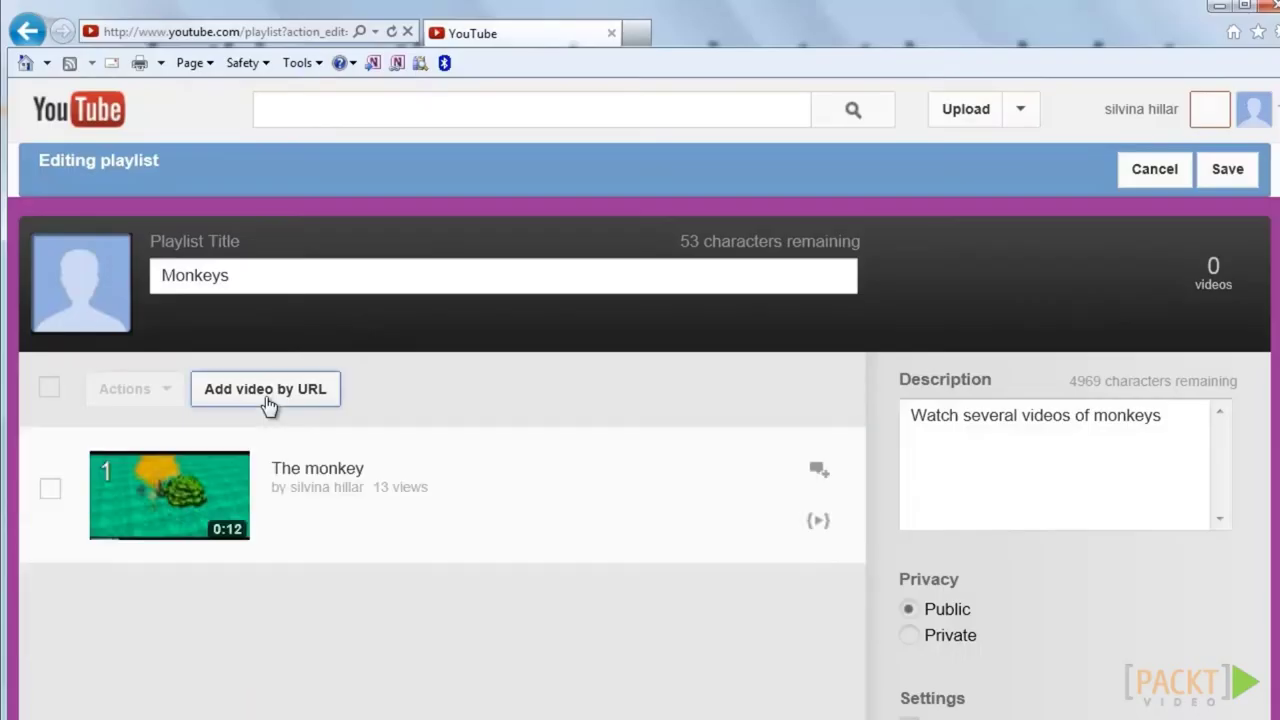
click(266, 398)
right_click(144, 505)
click(191, 591)
click(614, 507)
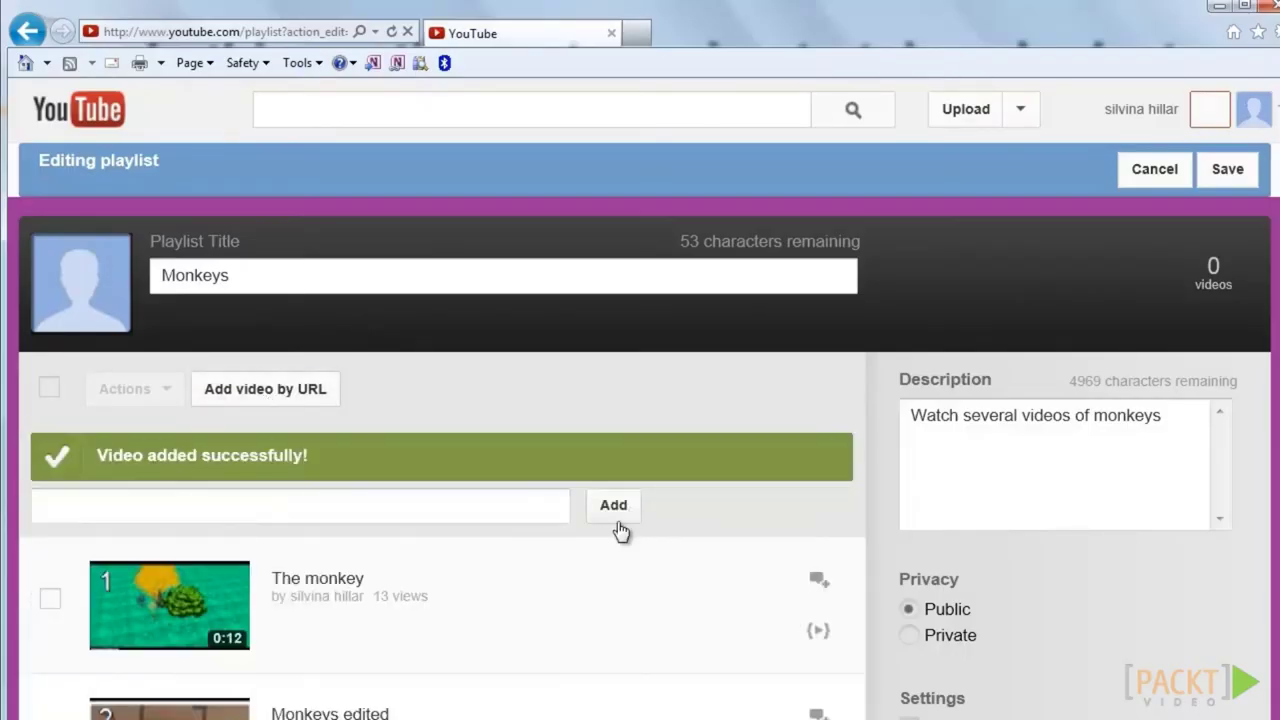
scroll(627, 495, down, 2)
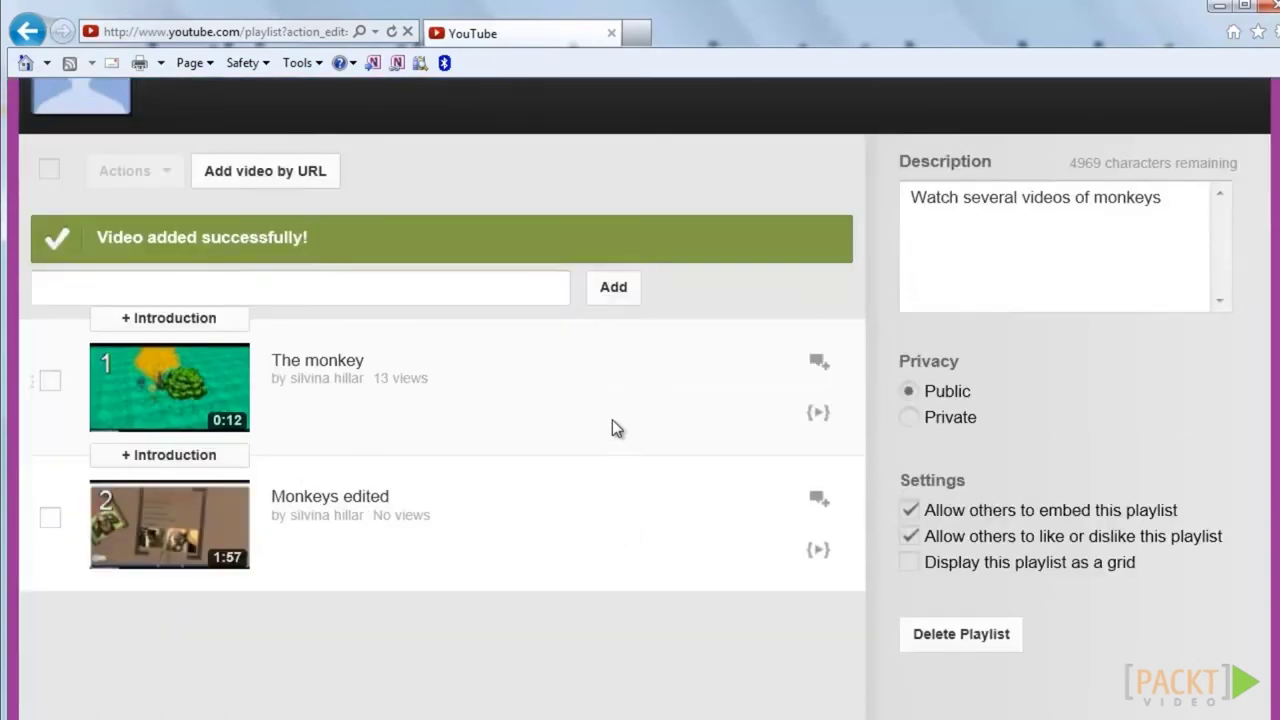
Stop others from embedding the Monkeys playlist and from liking or disliking it, leaving its privacy Public.
scroll(591, 410, up, 1)
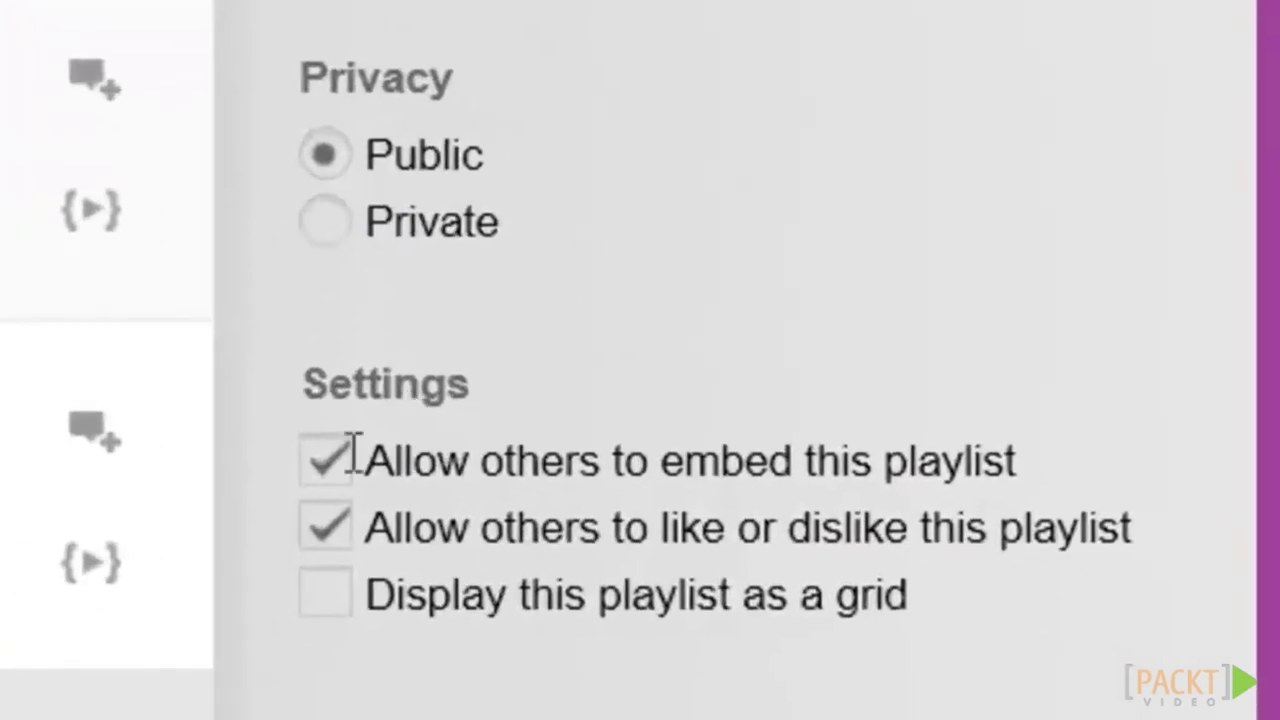
click(328, 468)
click(328, 530)
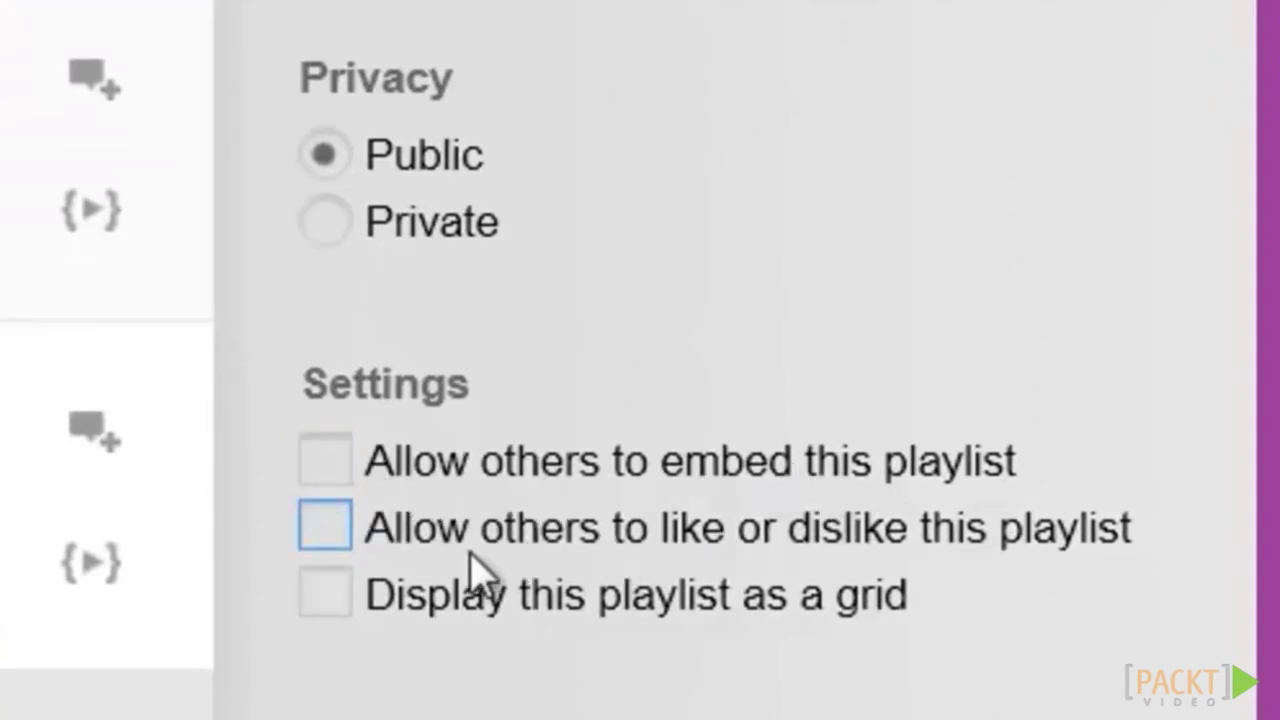
scroll(550, 645, up, 1)
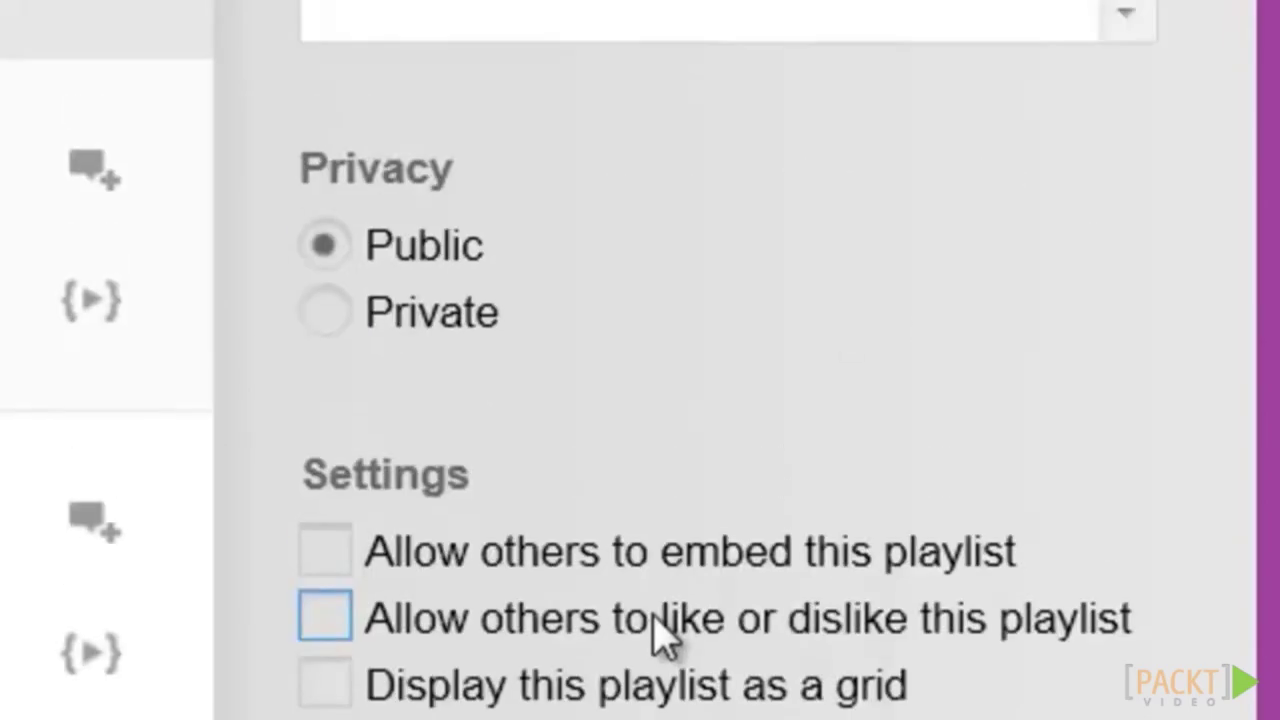
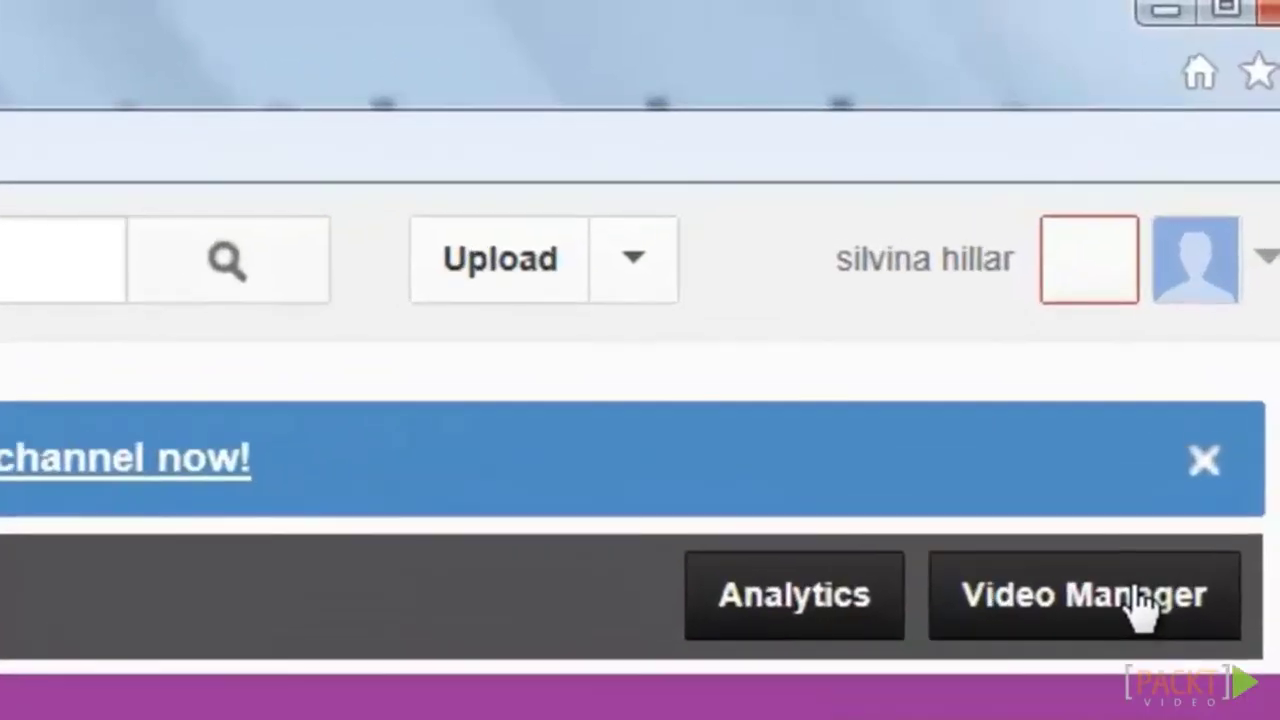
In YouTube's Video Editor, add the clips One video using 3, Monkeys edited and The monkey to the project timeline.
click(1143, 600)
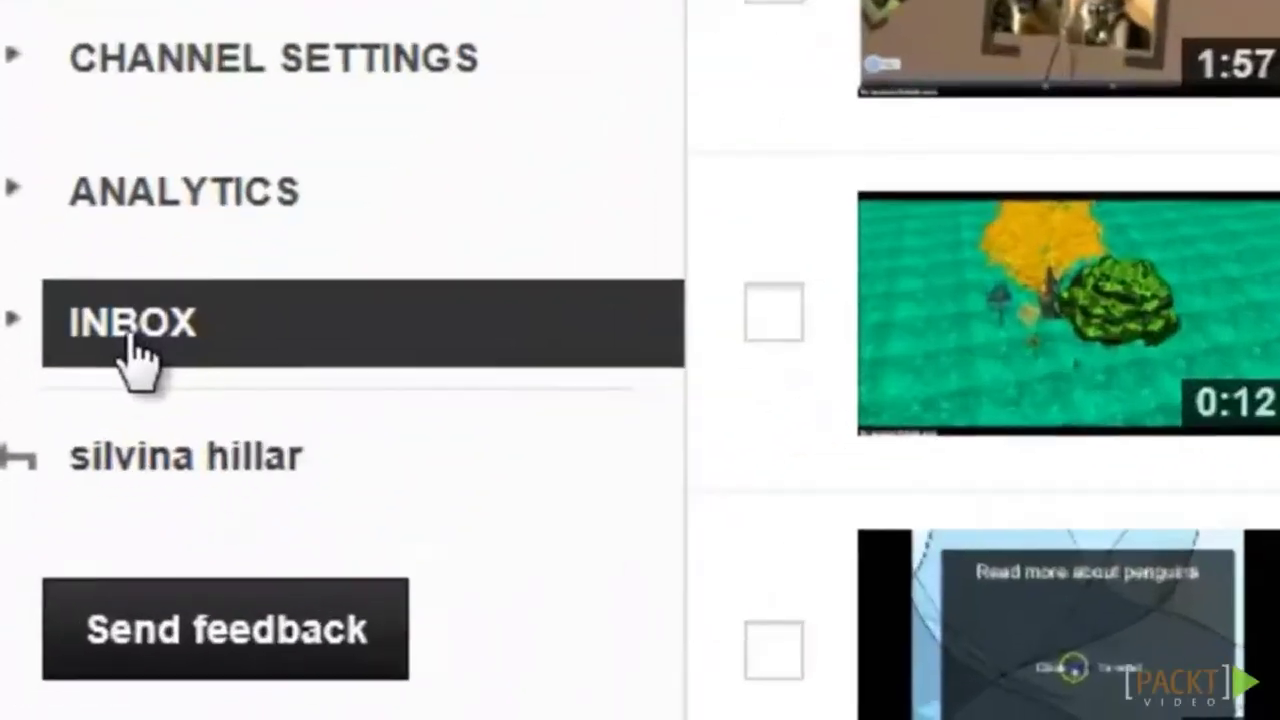
click(43, 580)
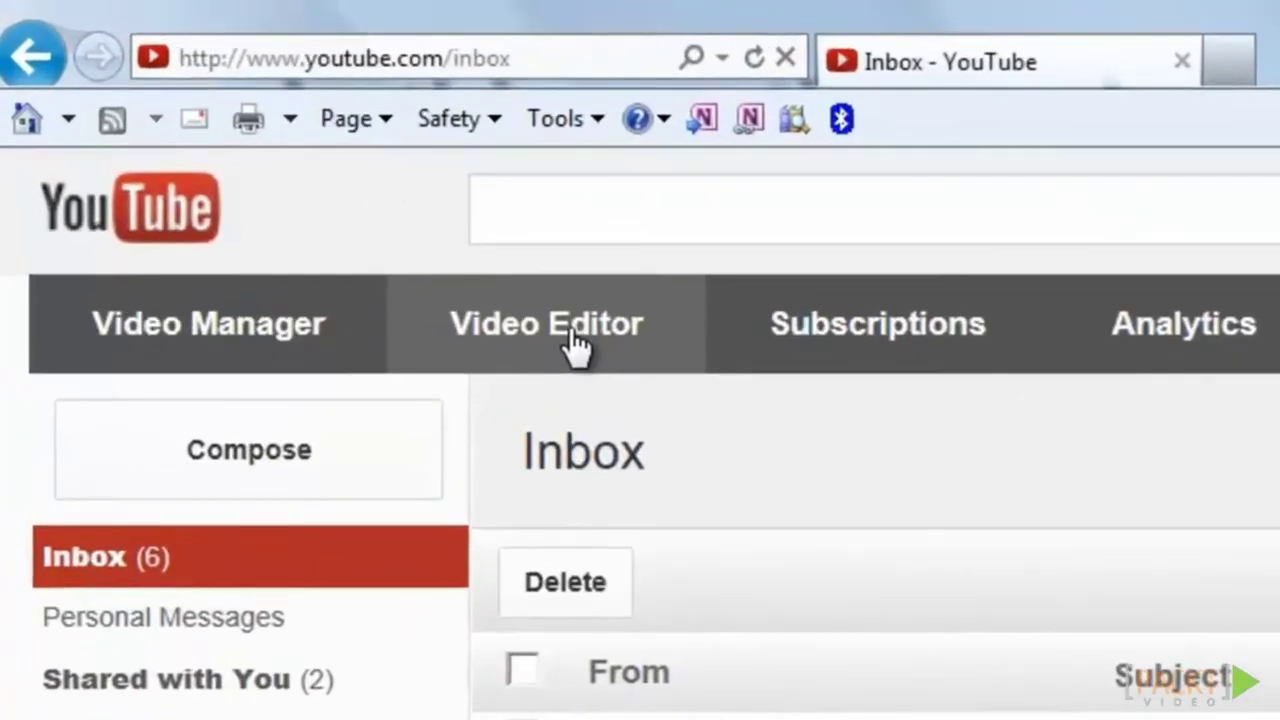
click(322, 171)
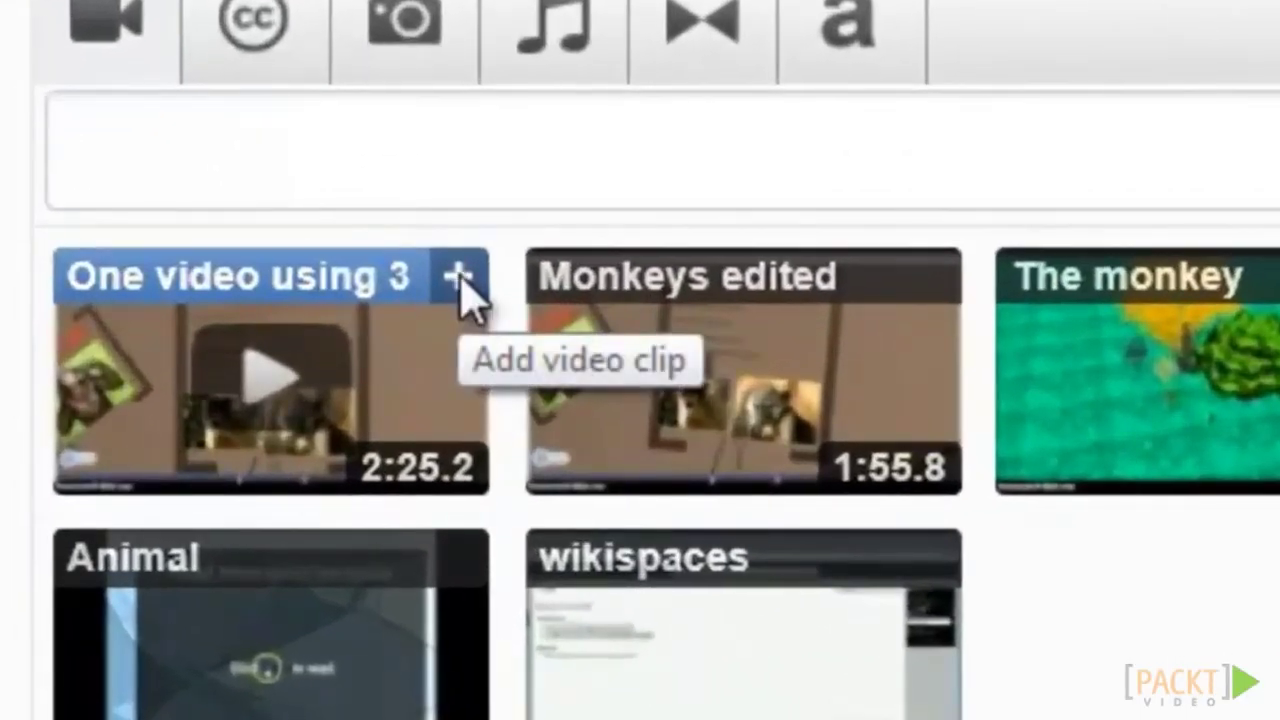
click(462, 283)
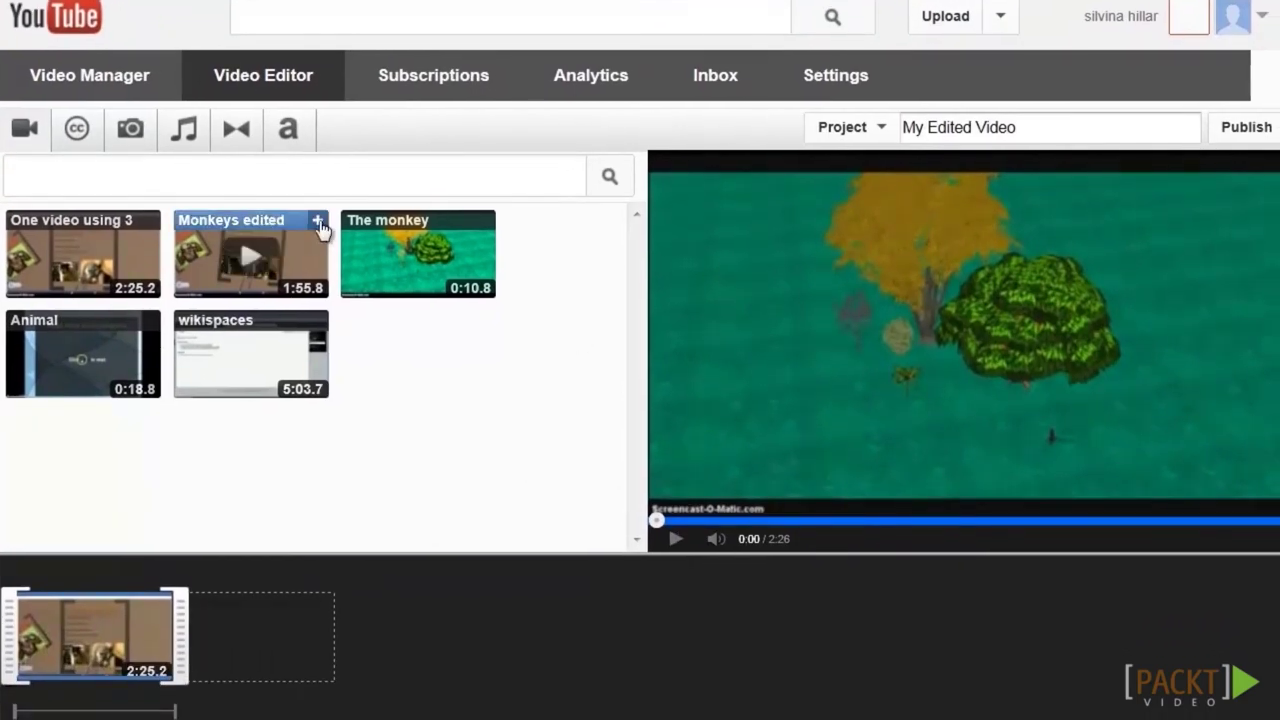
click(318, 222)
mouse_move(490, 228)
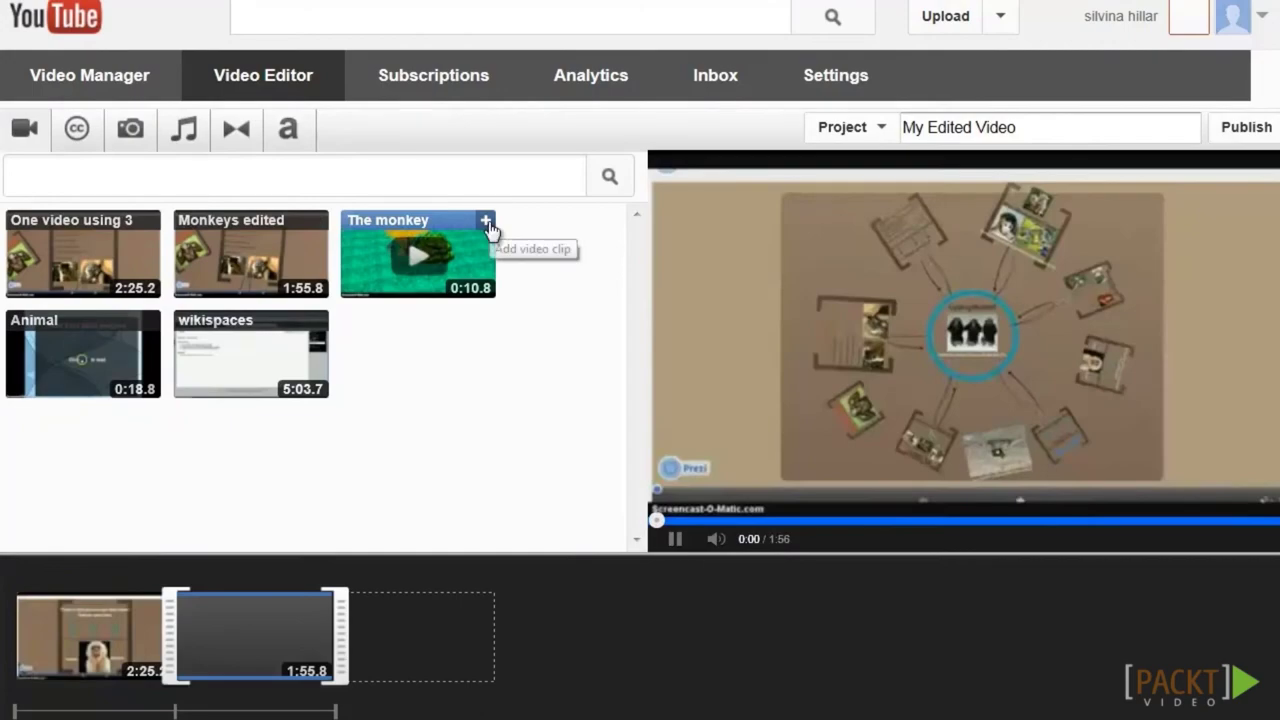
click(486, 221)
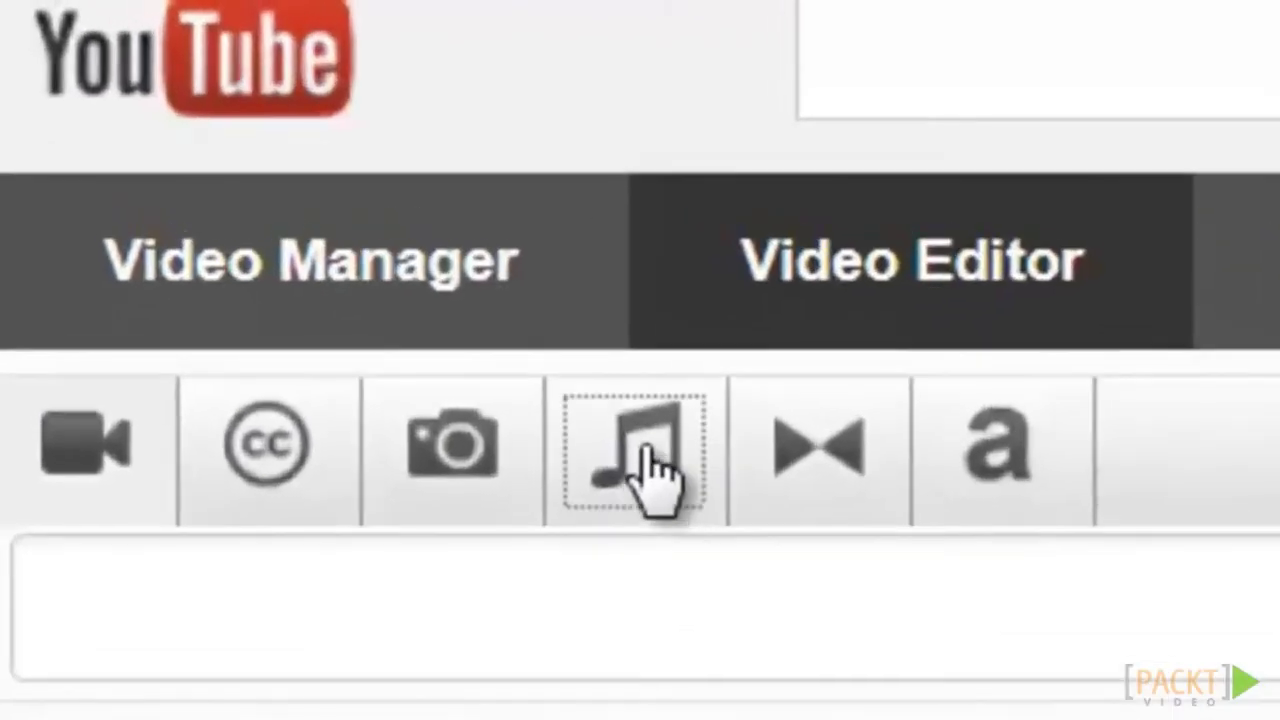
Add the Classical track Laudamus te (Allegro Aperto) by Accentus to the video project, and publish My Edited Video.
click(186, 129)
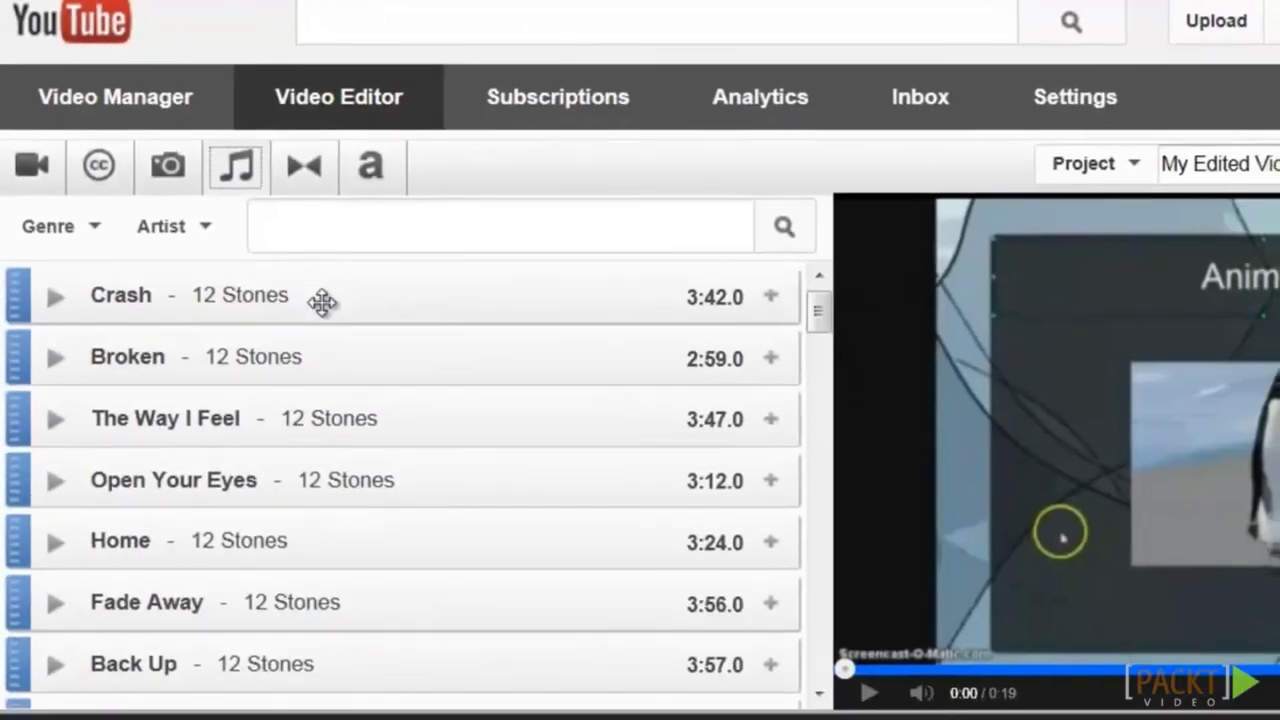
scroll(341, 325, down, 1)
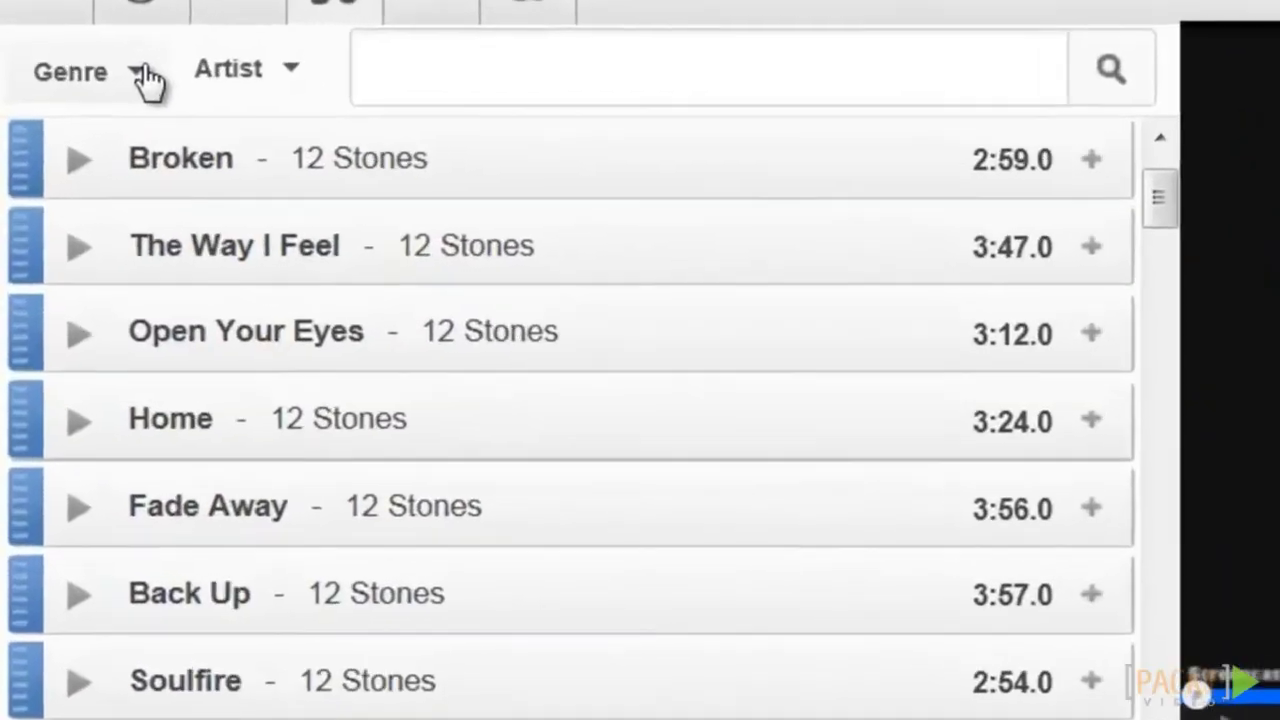
click(147, 80)
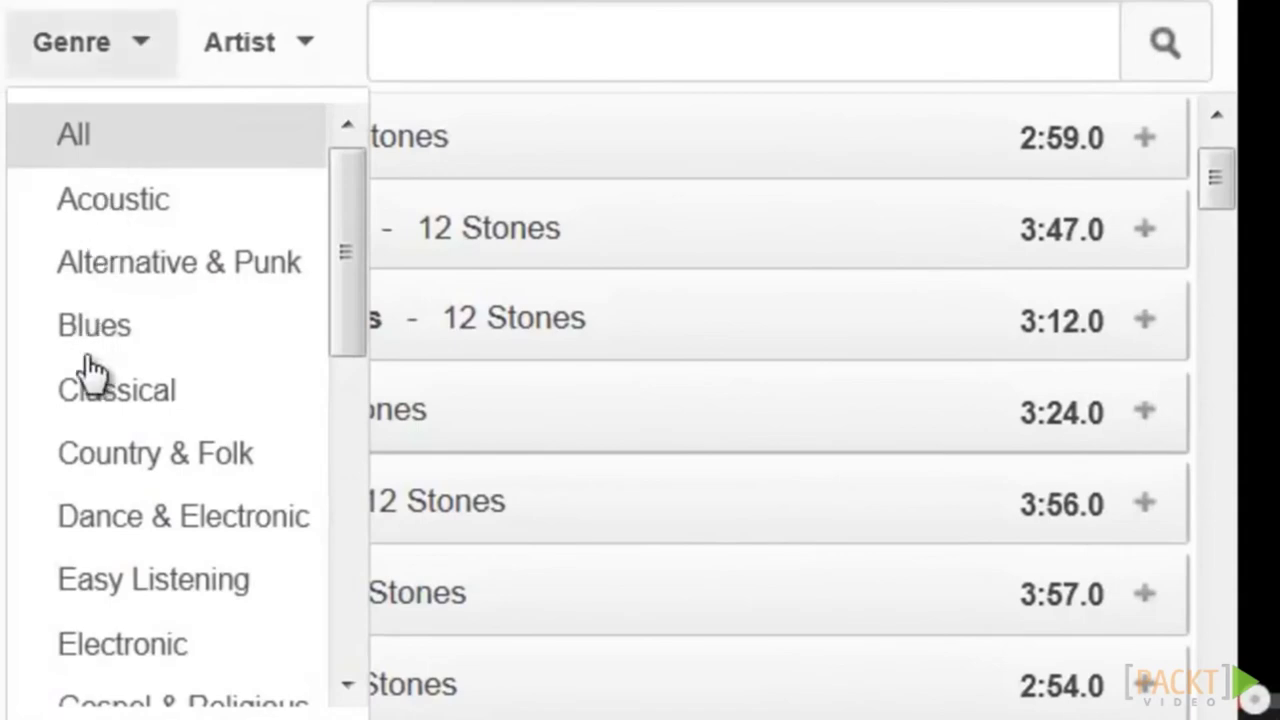
click(112, 392)
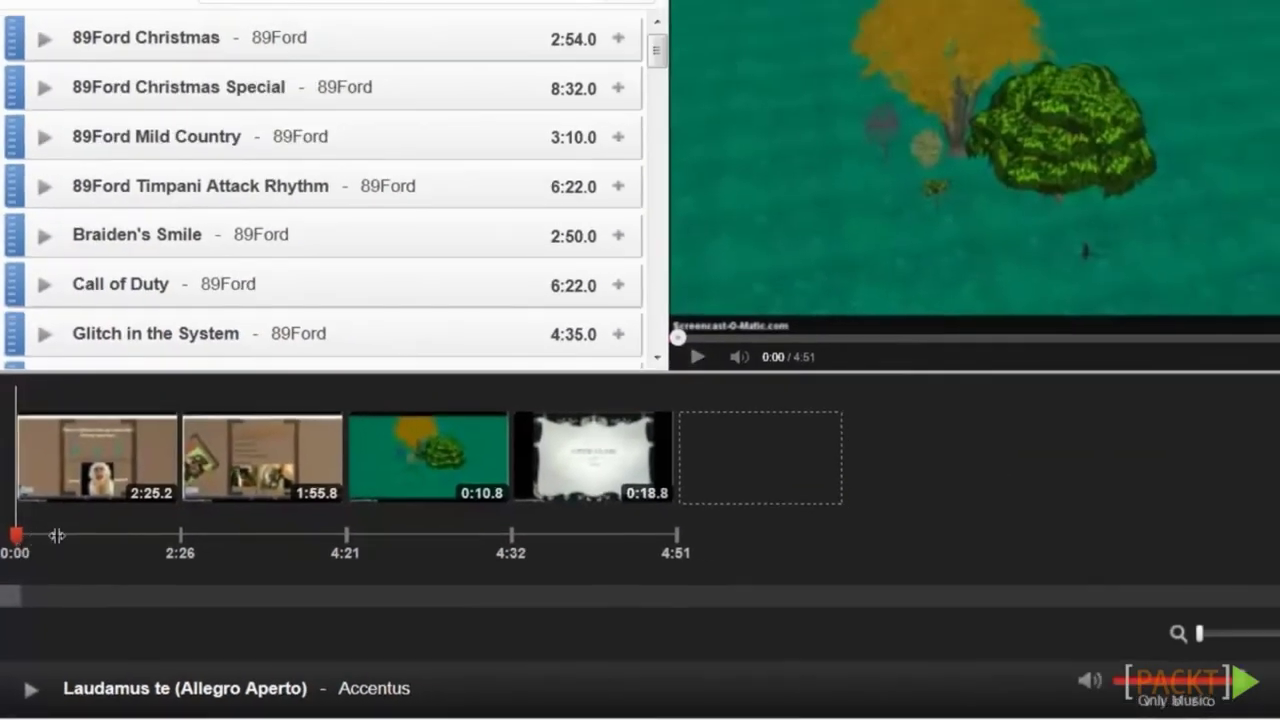
drag(57, 536, 354, 541)
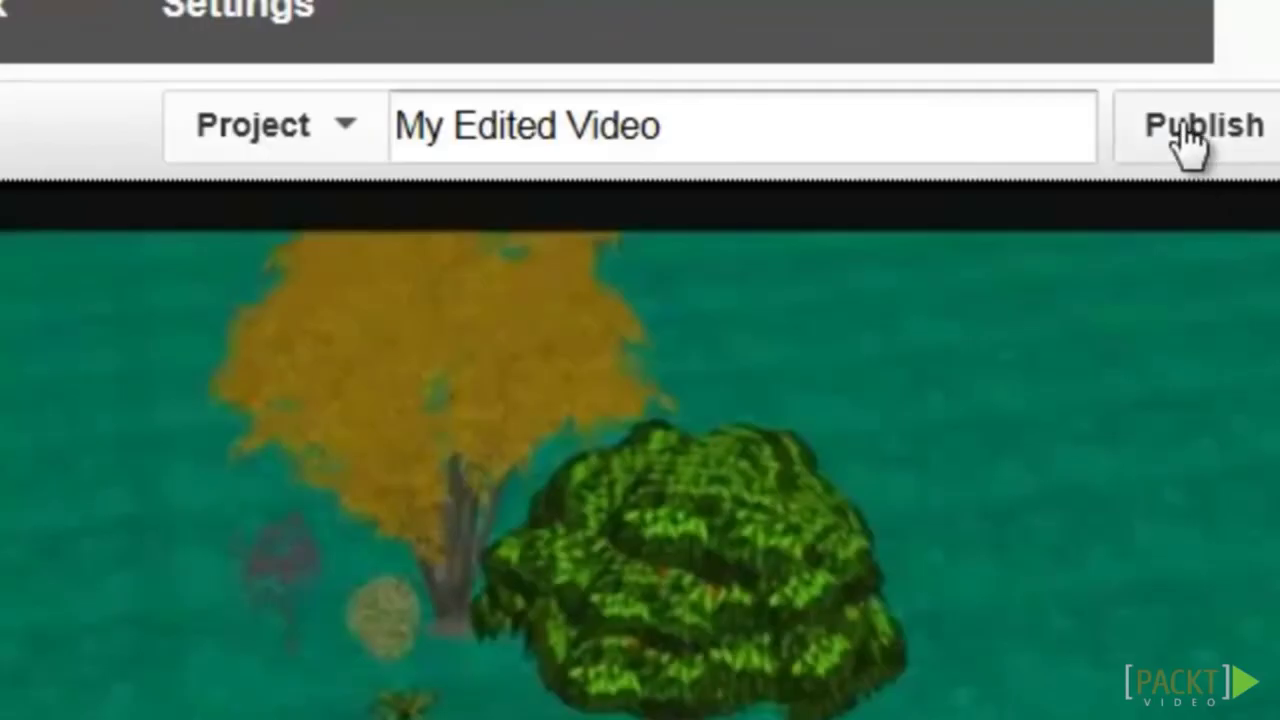
click(1190, 140)
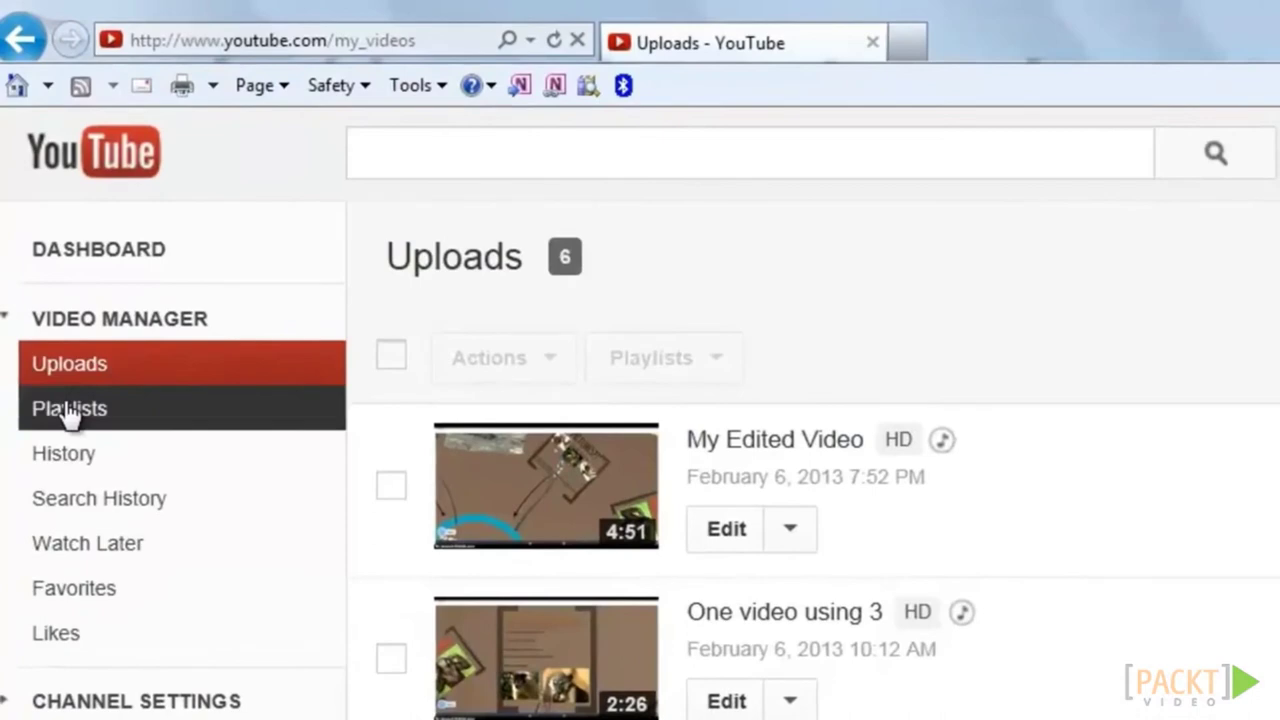
Open the Wild animals videos playlist from the account's playlists and look through its videos.
click(67, 410)
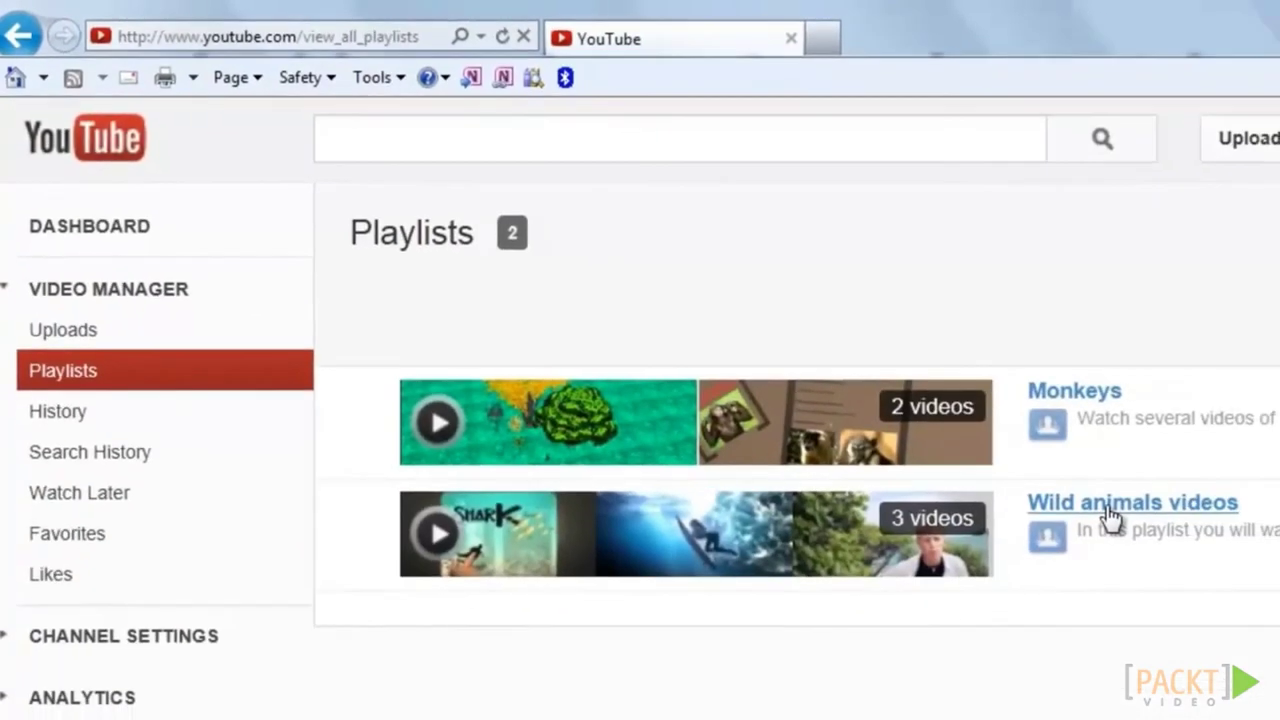
click(1110, 510)
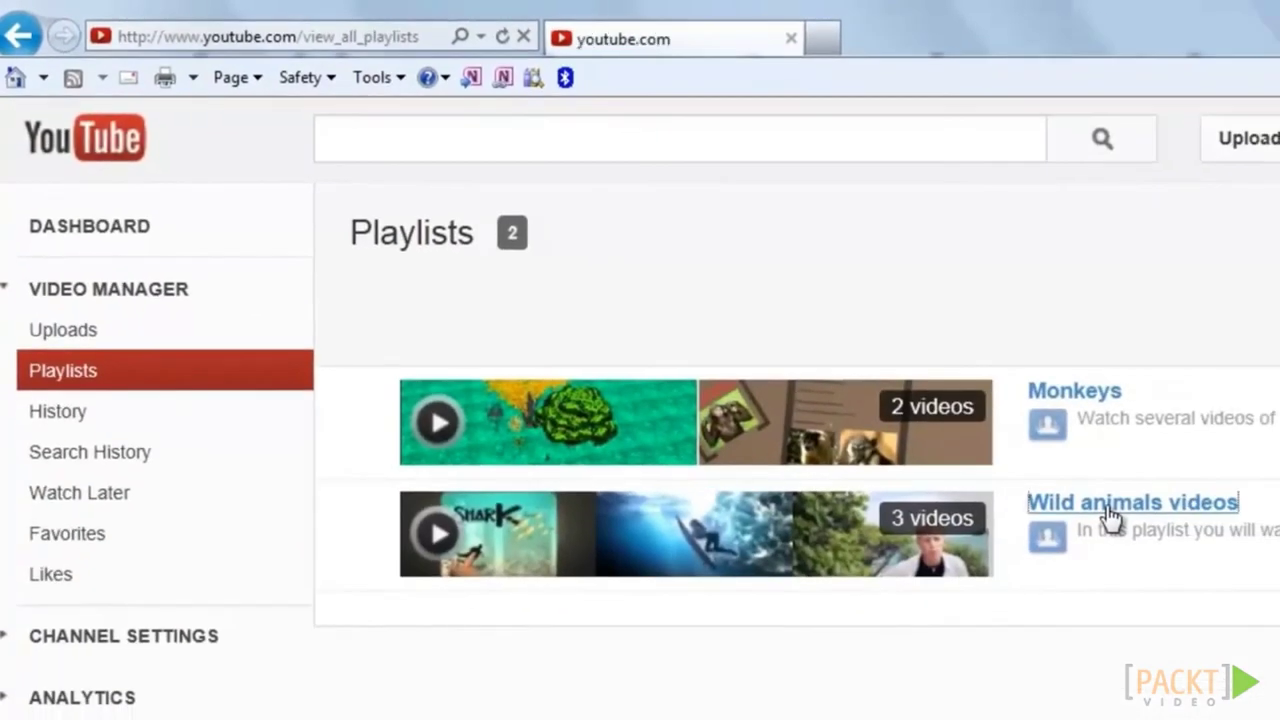
scroll(870, 537, down, 2)
scroll(860, 530, down, 3)
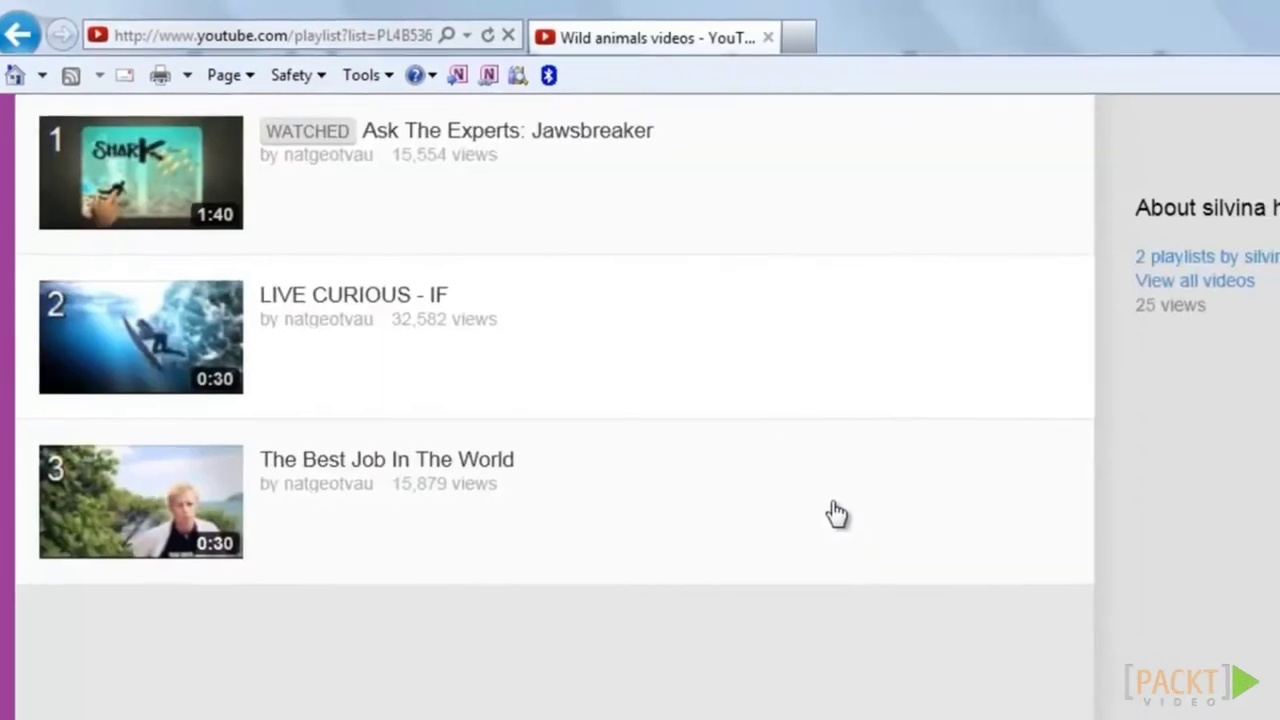
scroll(809, 491, up, 4)
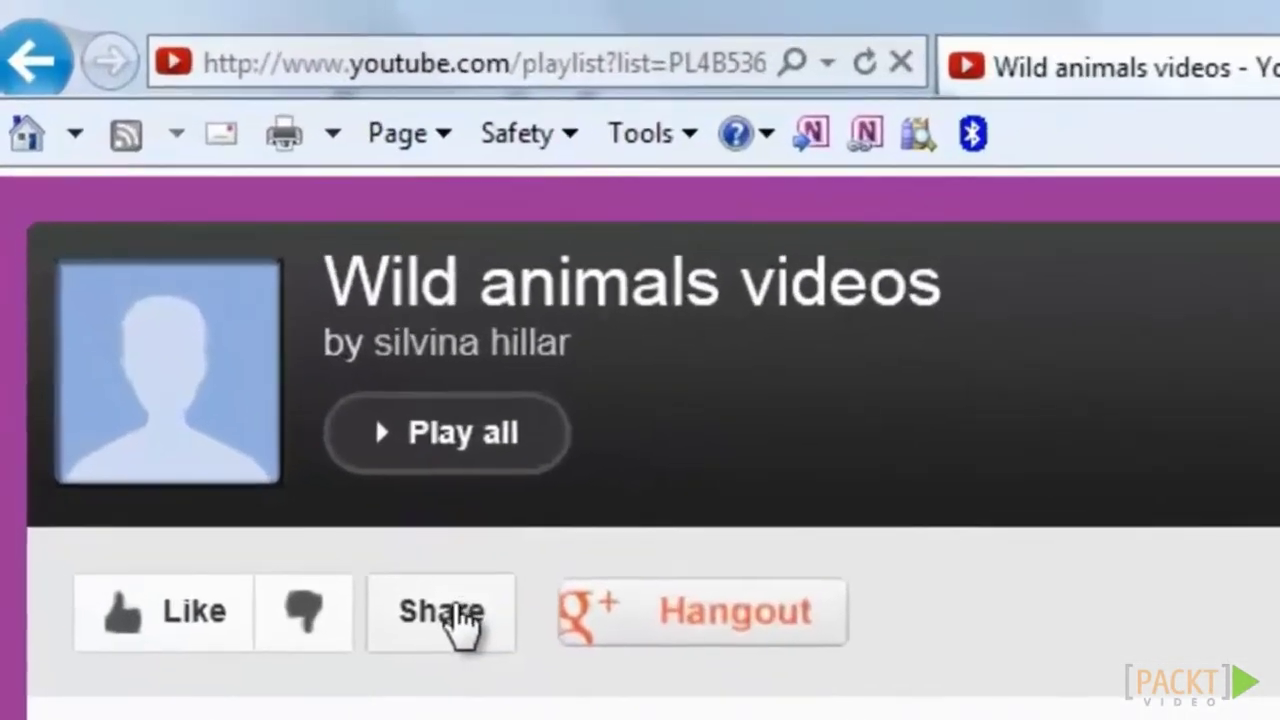
Copy the iframe embed code of the Wild animals videos playlist from its sharing options.
click(320, 446)
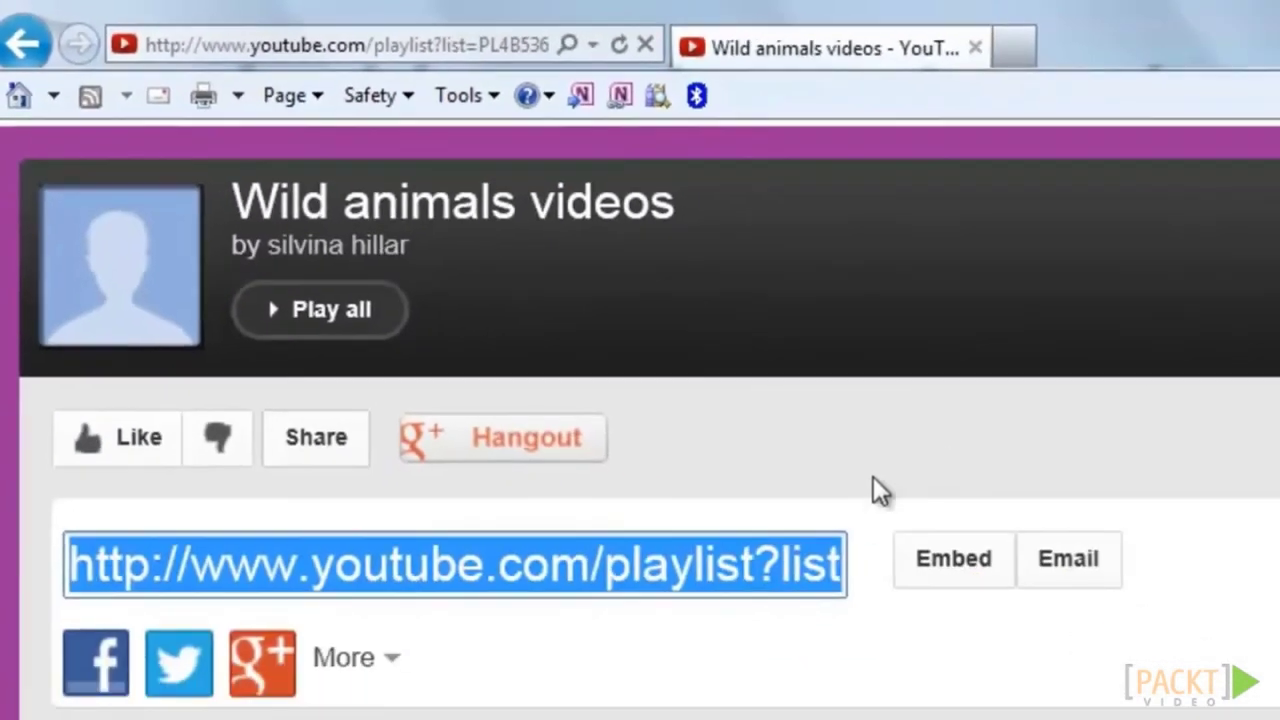
click(936, 562)
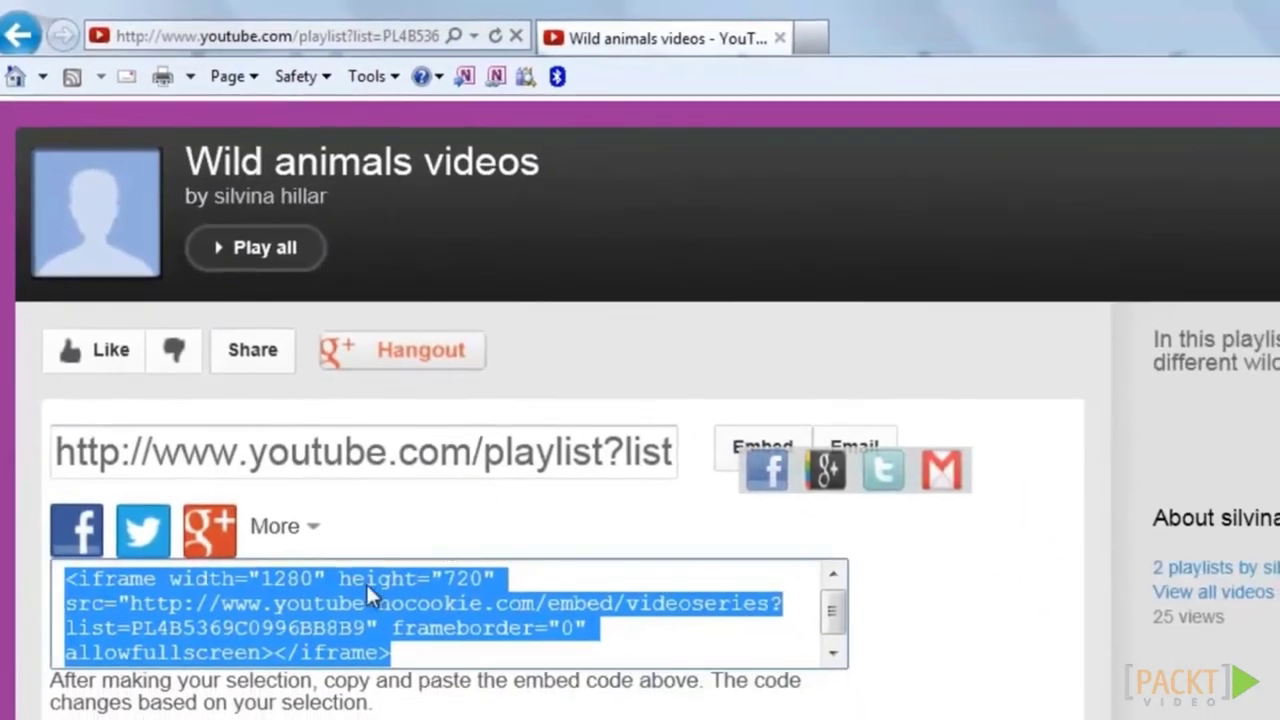
scroll(366, 582, down, 3)
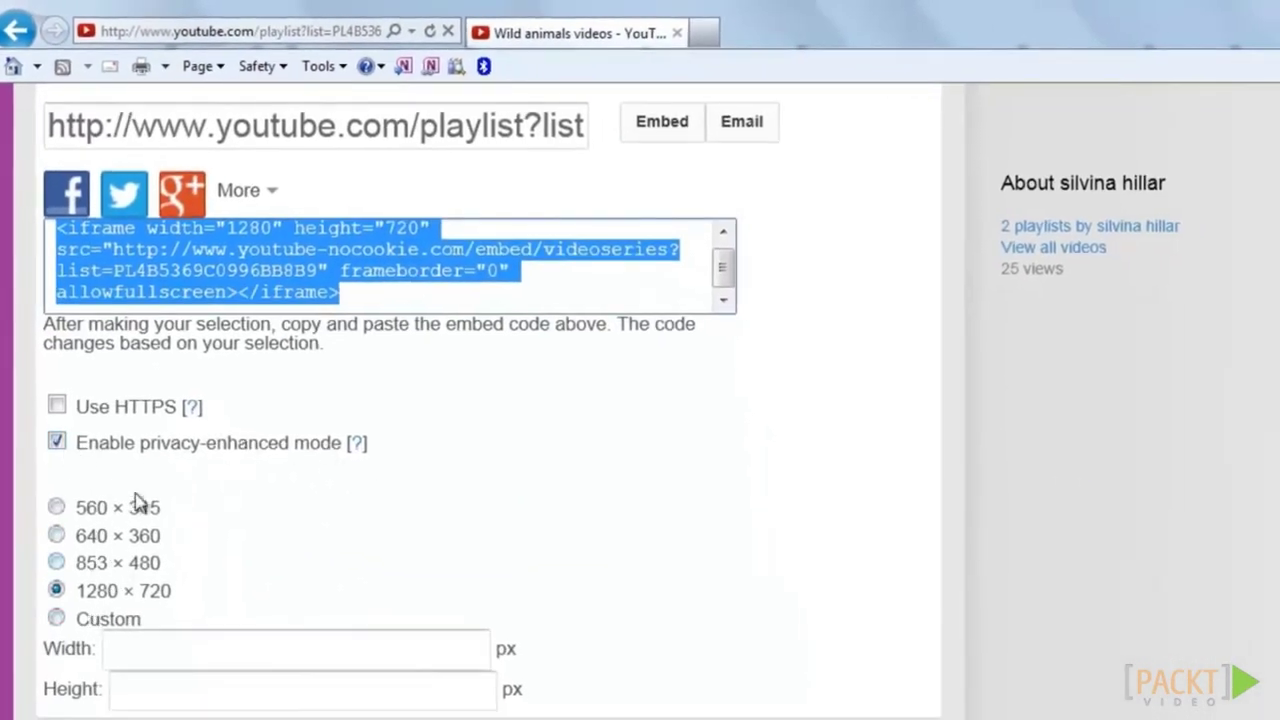
right_click(300, 268)
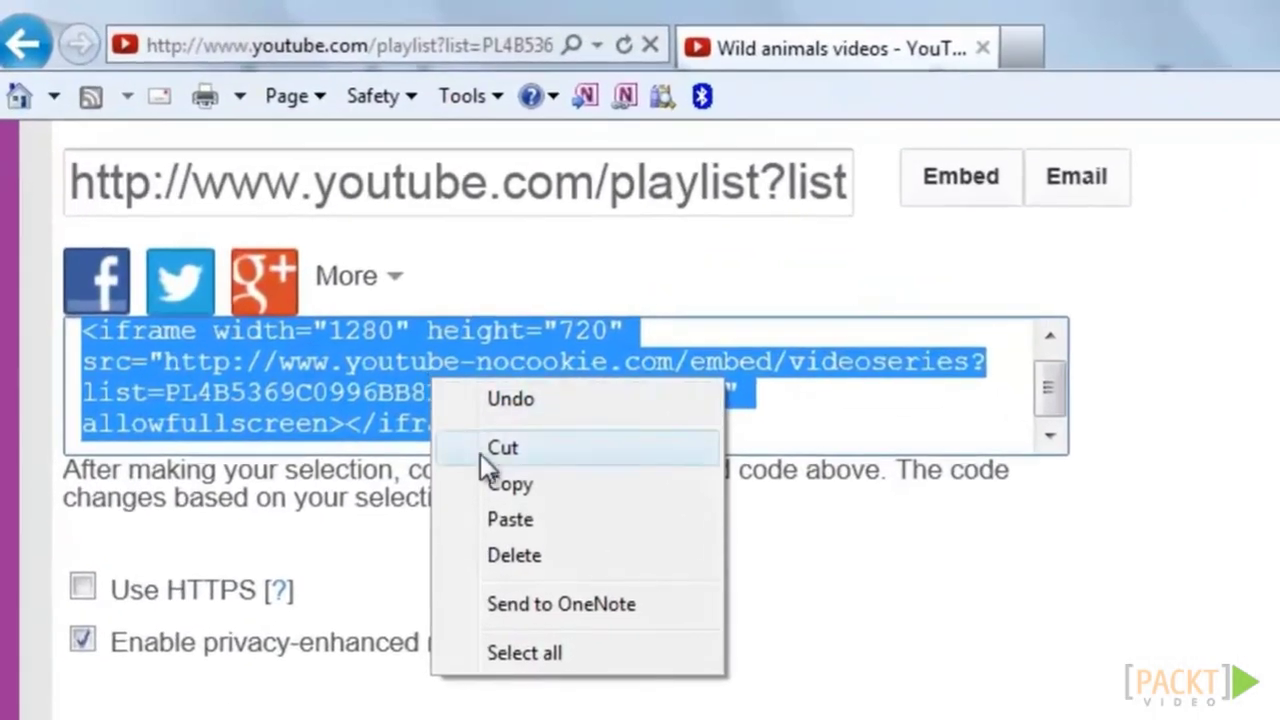
click(515, 486)
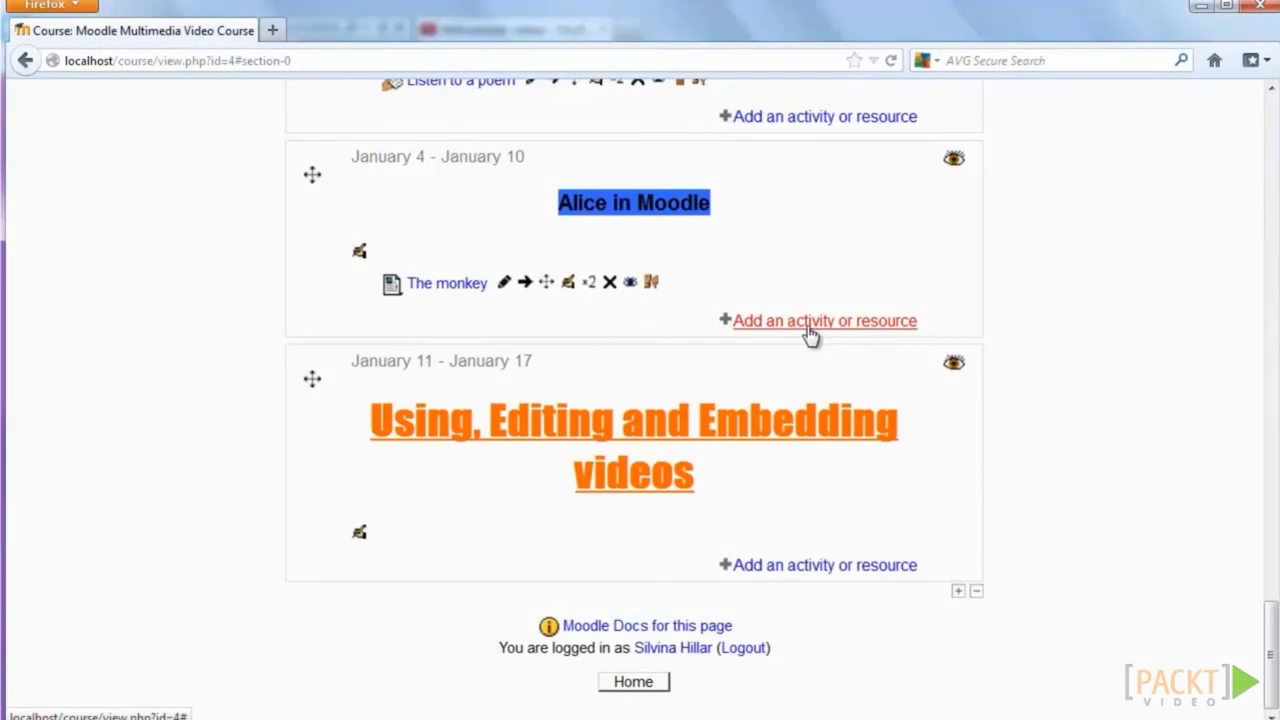
Switch to the Moodle course and add a Page resource to the January 11 - January 17 section, Using, Editing and Embedding videos.
click(777, 568)
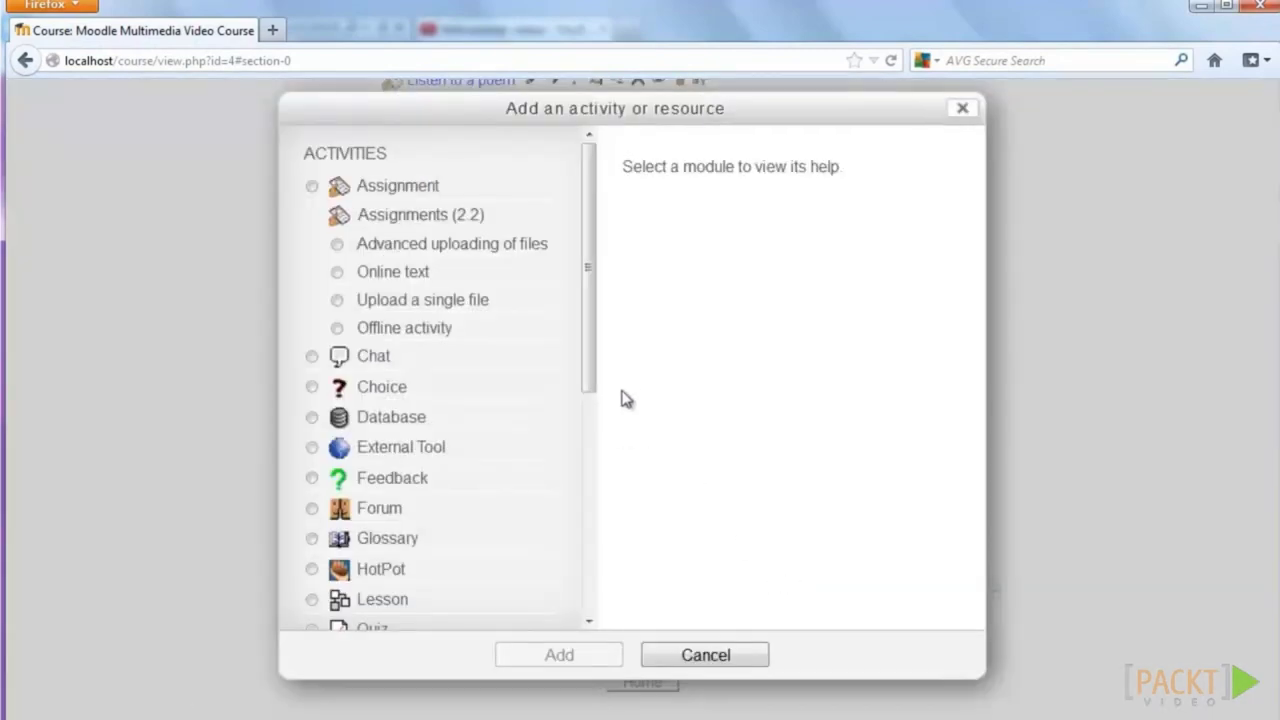
drag(580, 347, 563, 586)
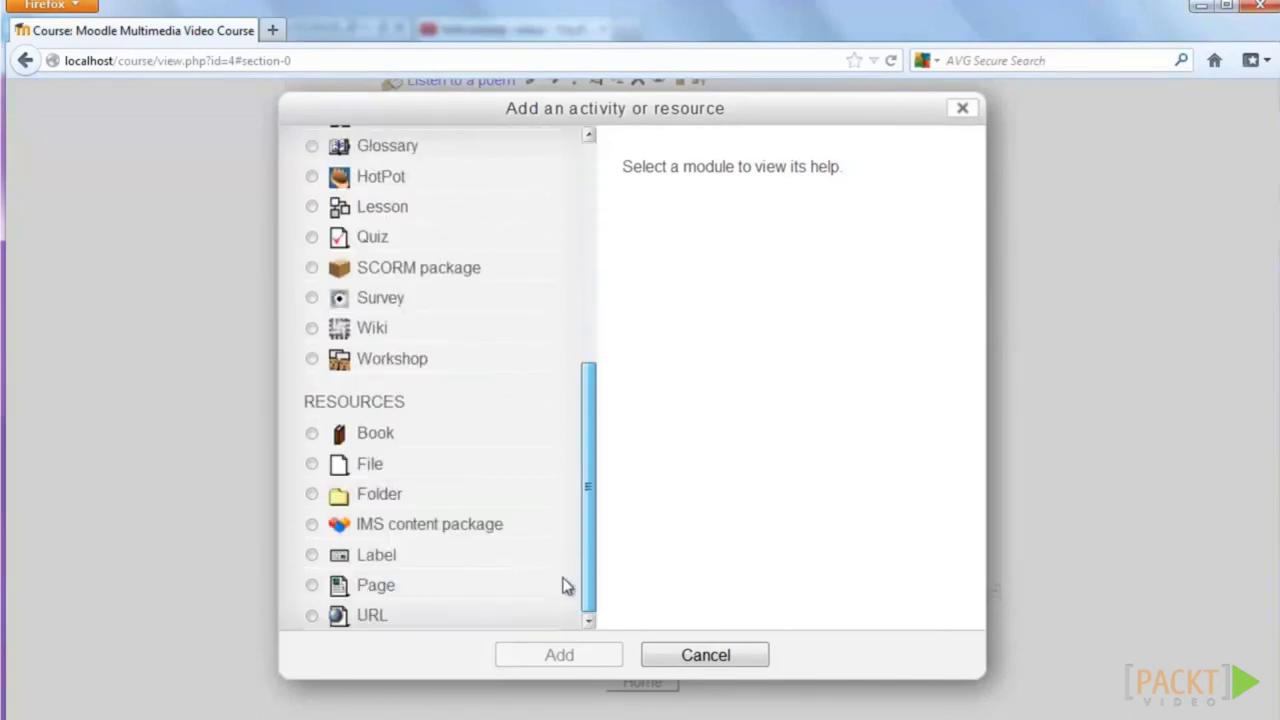
click(376, 586)
click(587, 652)
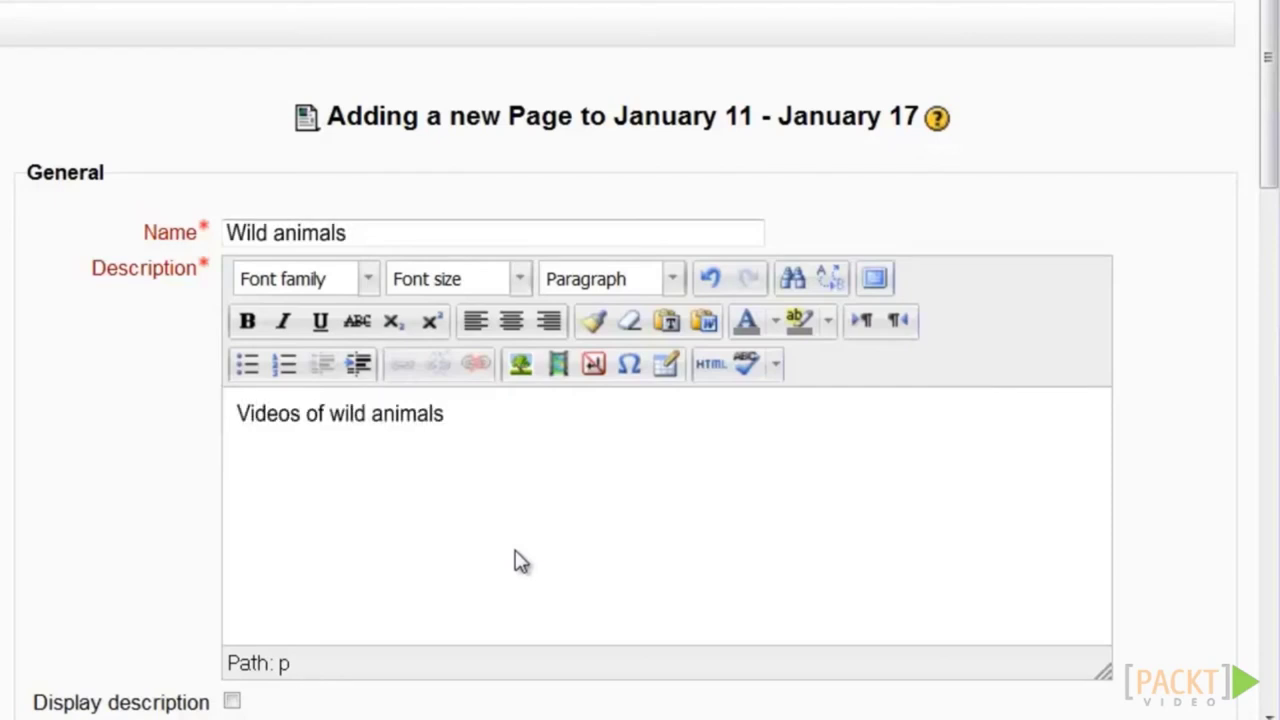
Paste the playlist's embed code into the HTML source of the page content, after "Watch these interesting videos:", and apply it.
scroll(521, 561, down, 8)
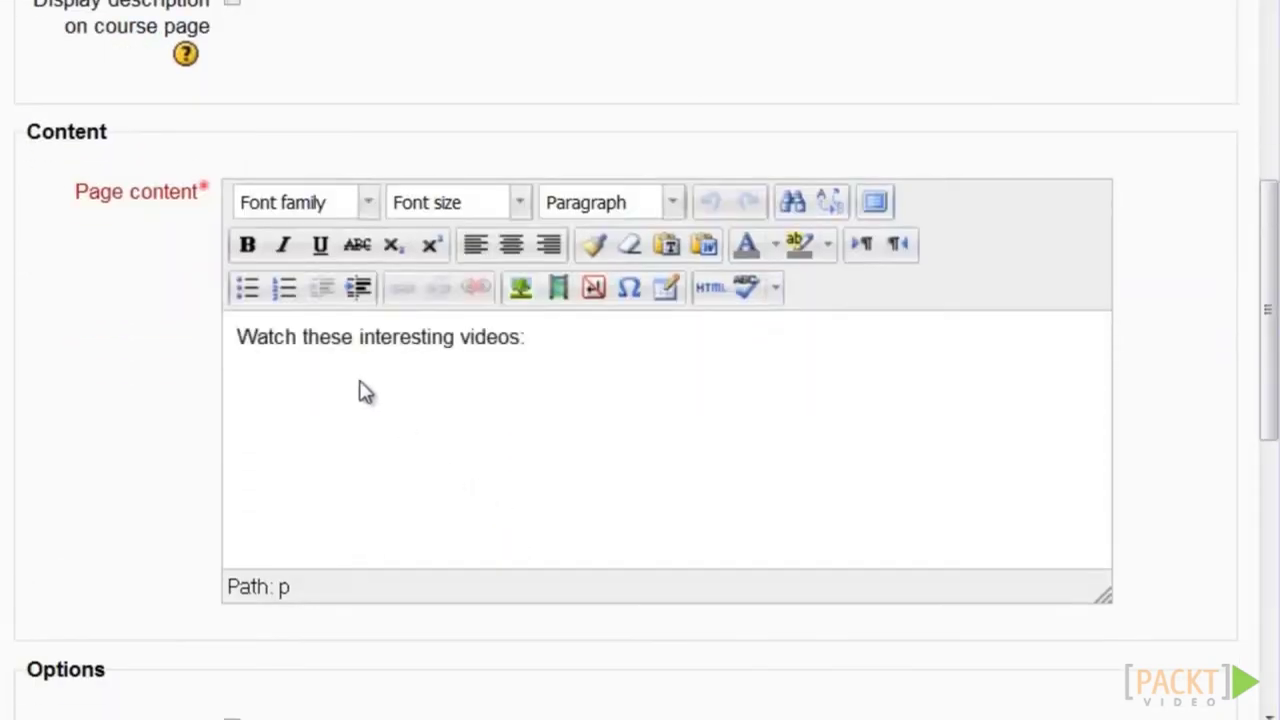
click(712, 289)
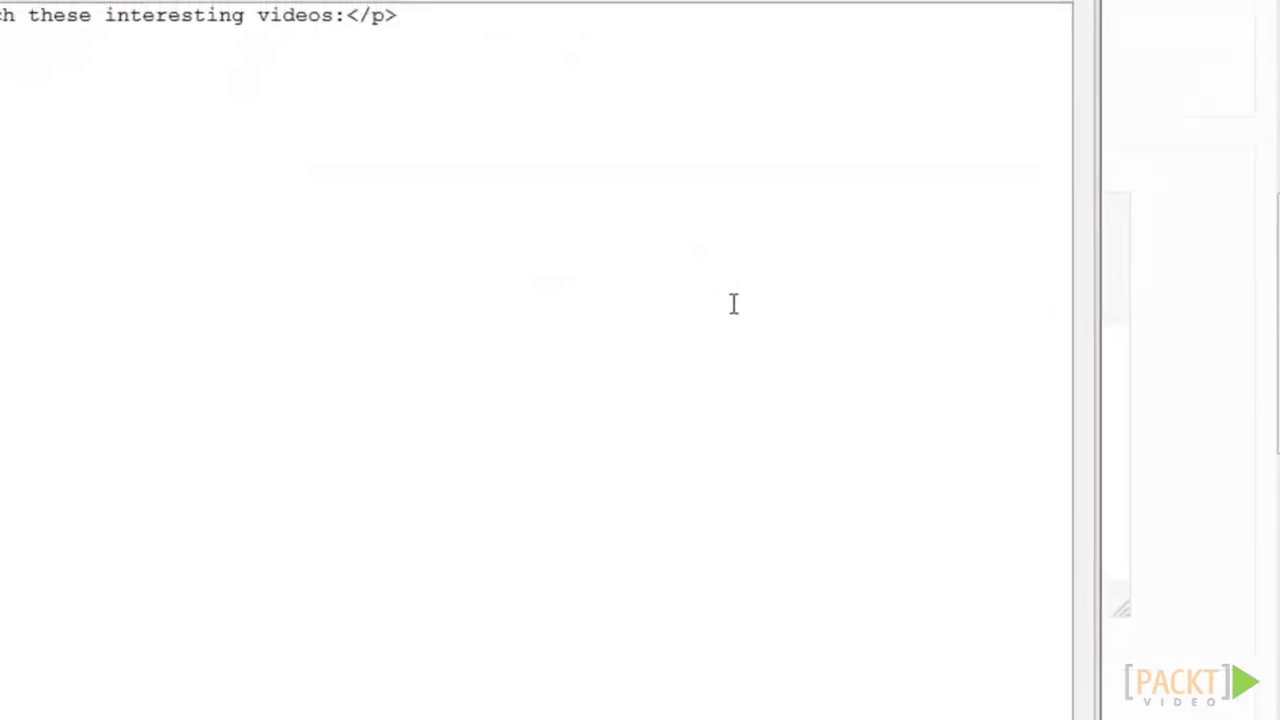
right_click(70, 170)
click(150, 282)
scroll(531, 317, down, 5)
click(140, 298)
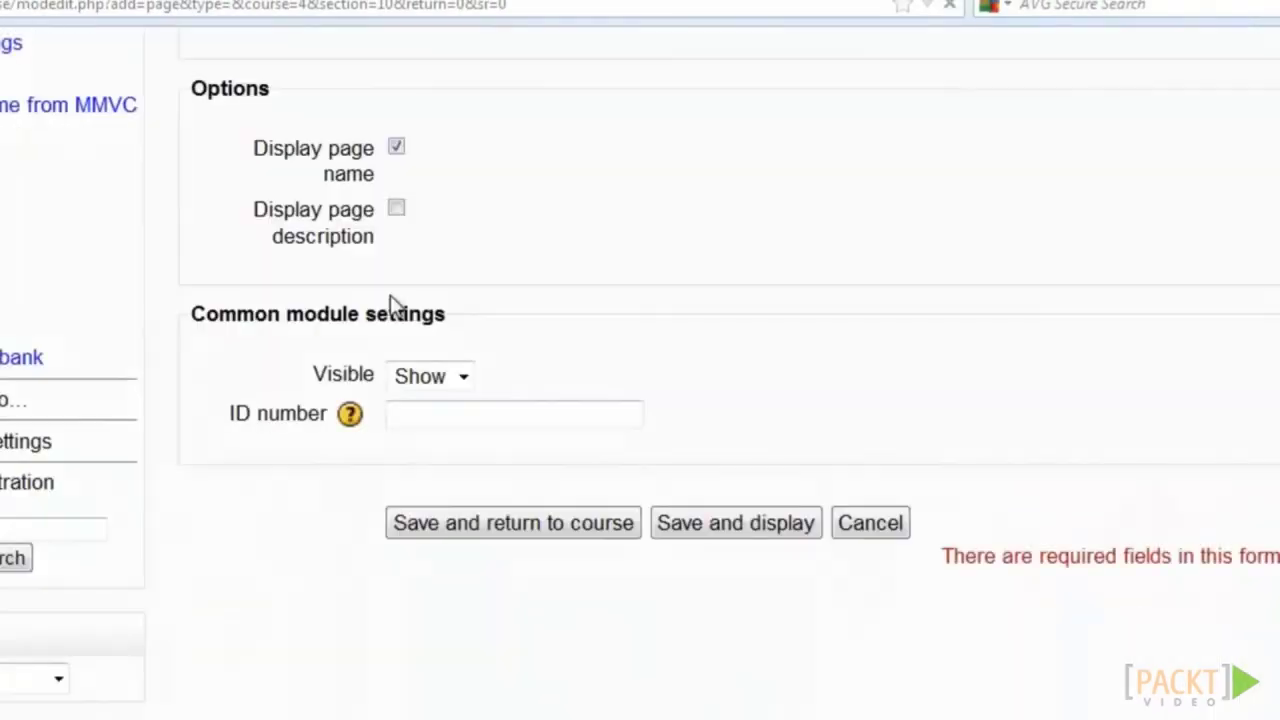
Save and display the Wild animals page and look over the embedded playlist.
scroll(706, 377, up, 5)
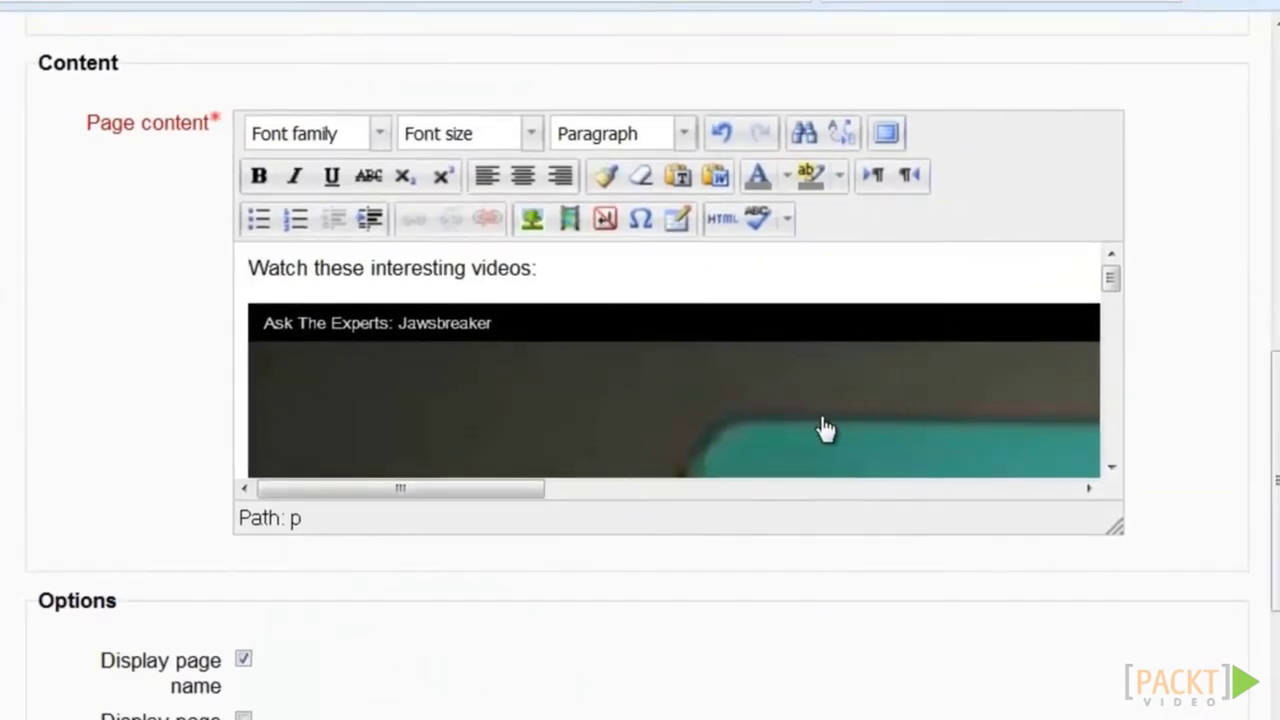
scroll(975, 428, down, 3)
scroll(808, 396, down, 2)
scroll(971, 551, down, 6)
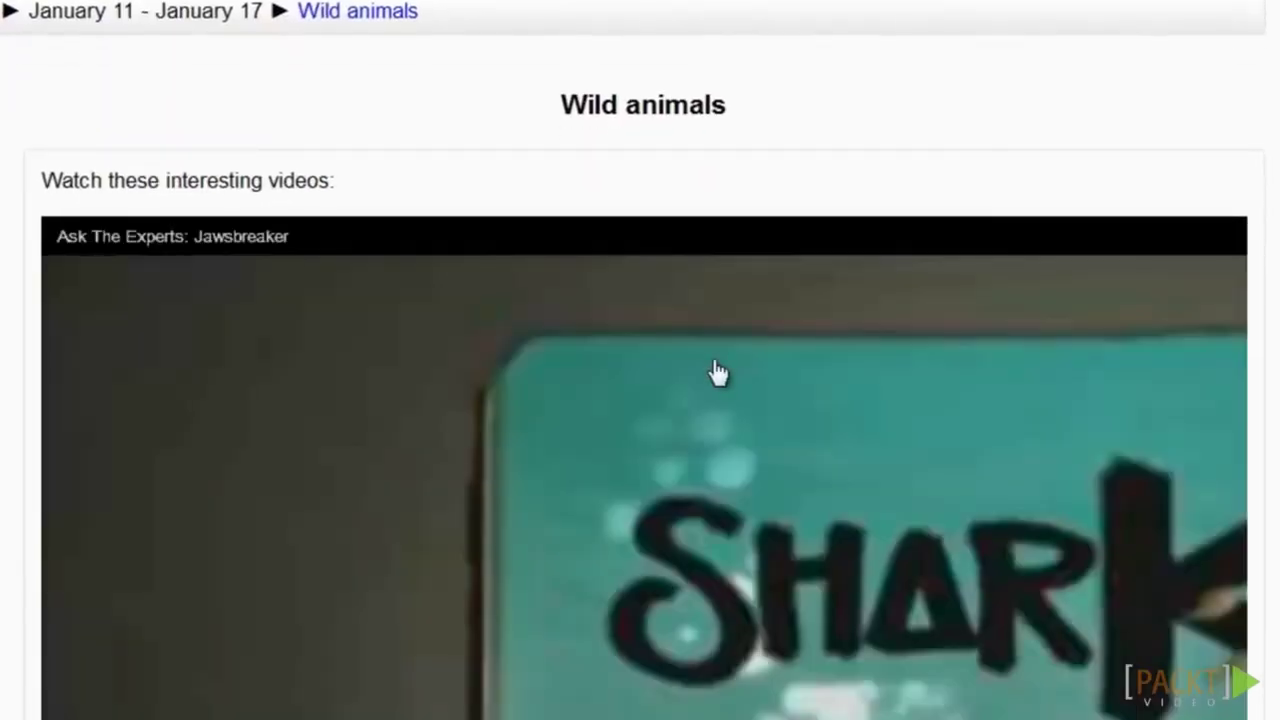
scroll(718, 373, down, 5)
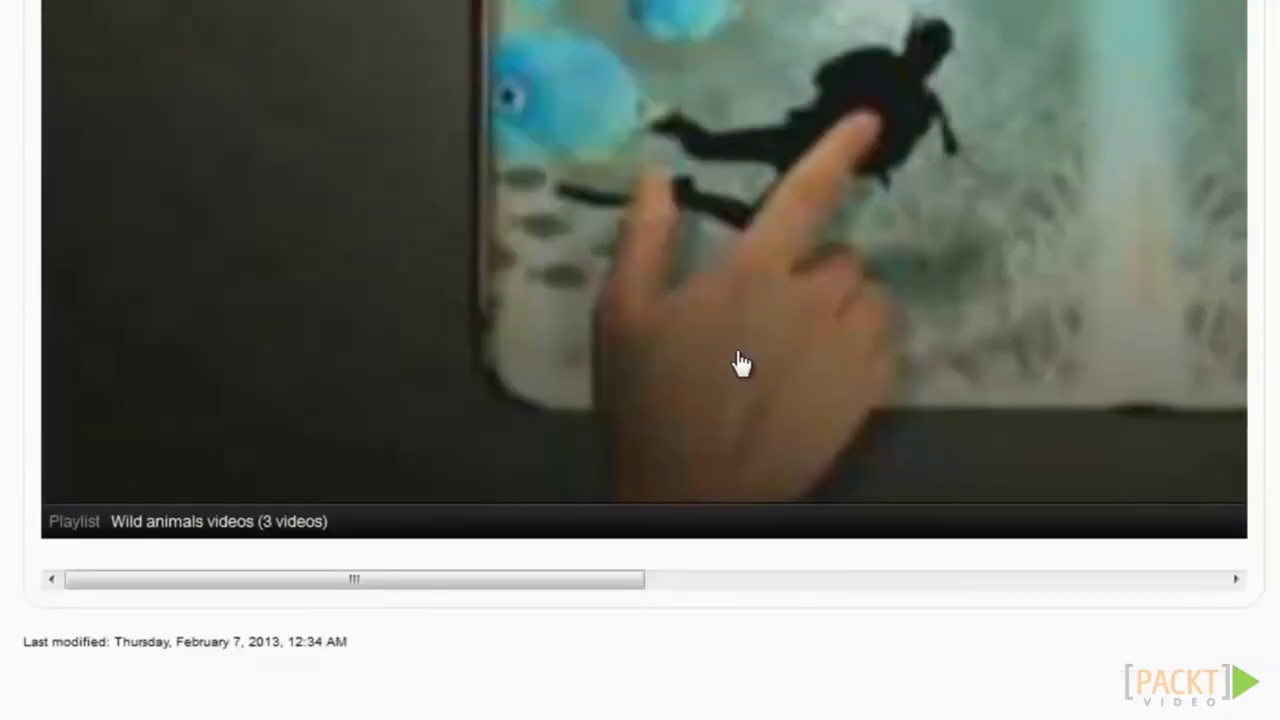
scroll(740, 365, up, 5)
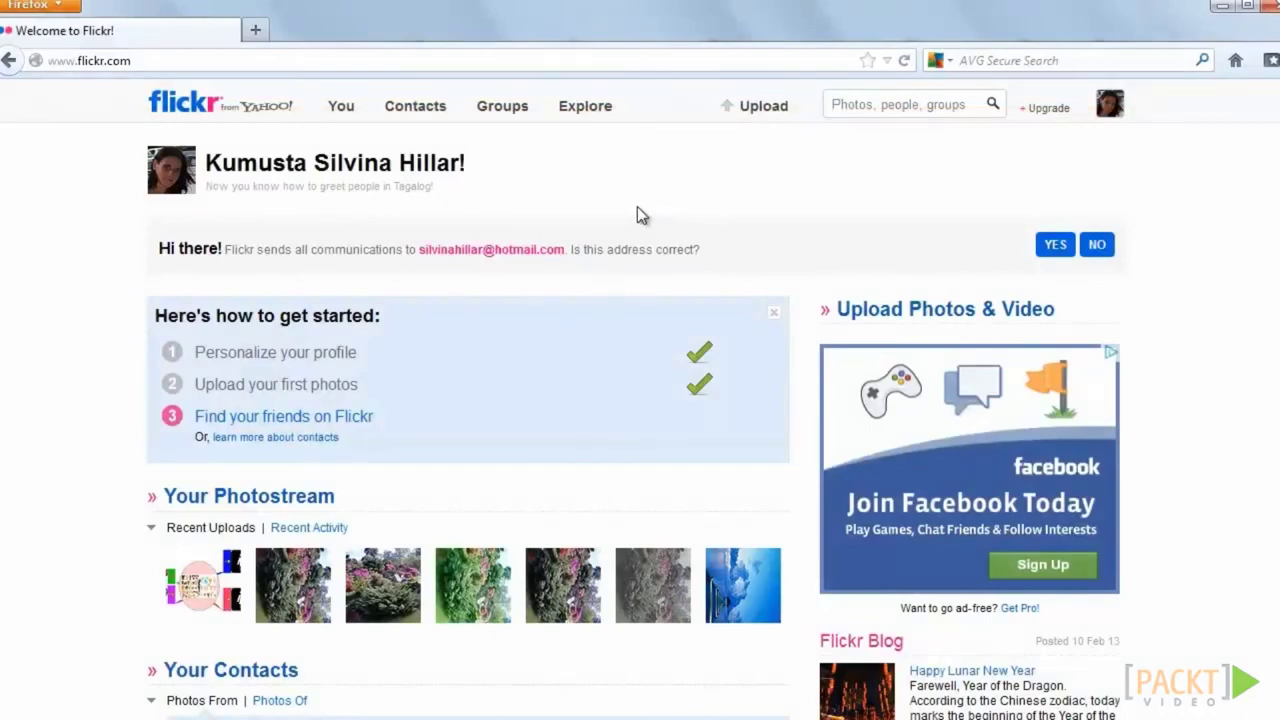
Switch to Flickr and request another API key from the API Keys page of the API documentation.
scroll(641, 215, down, 15)
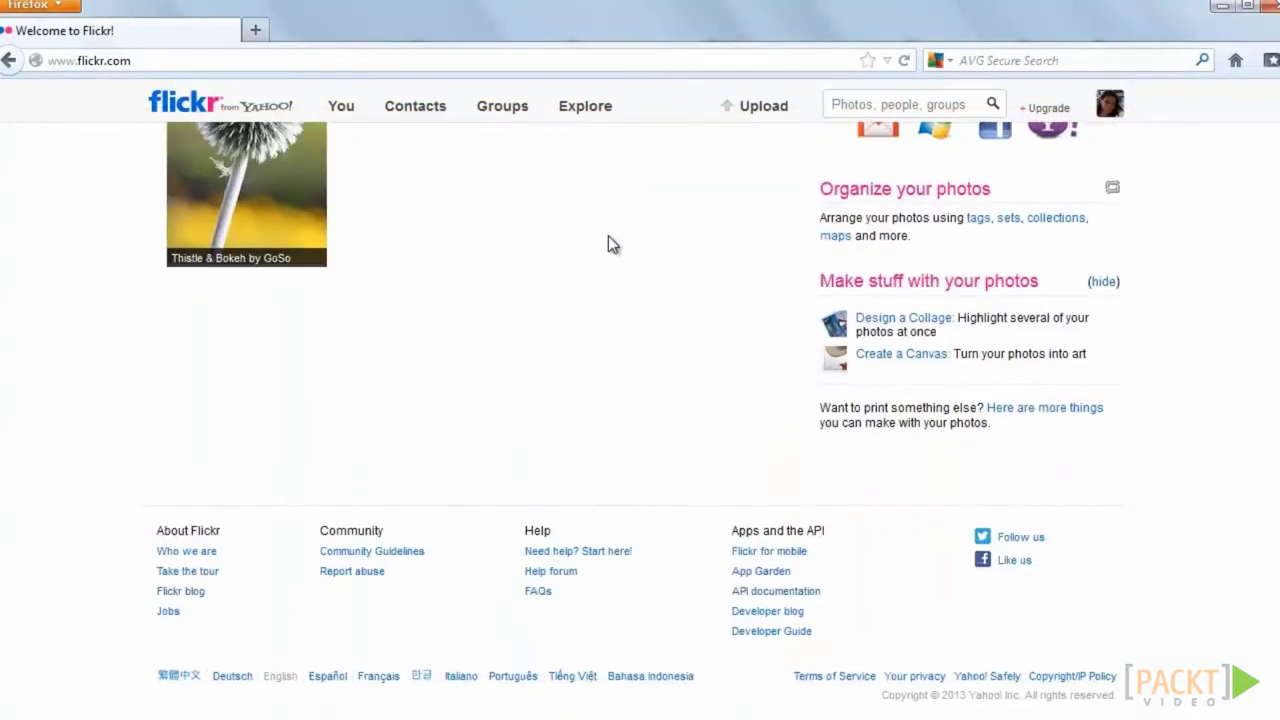
triple_click(442, 520)
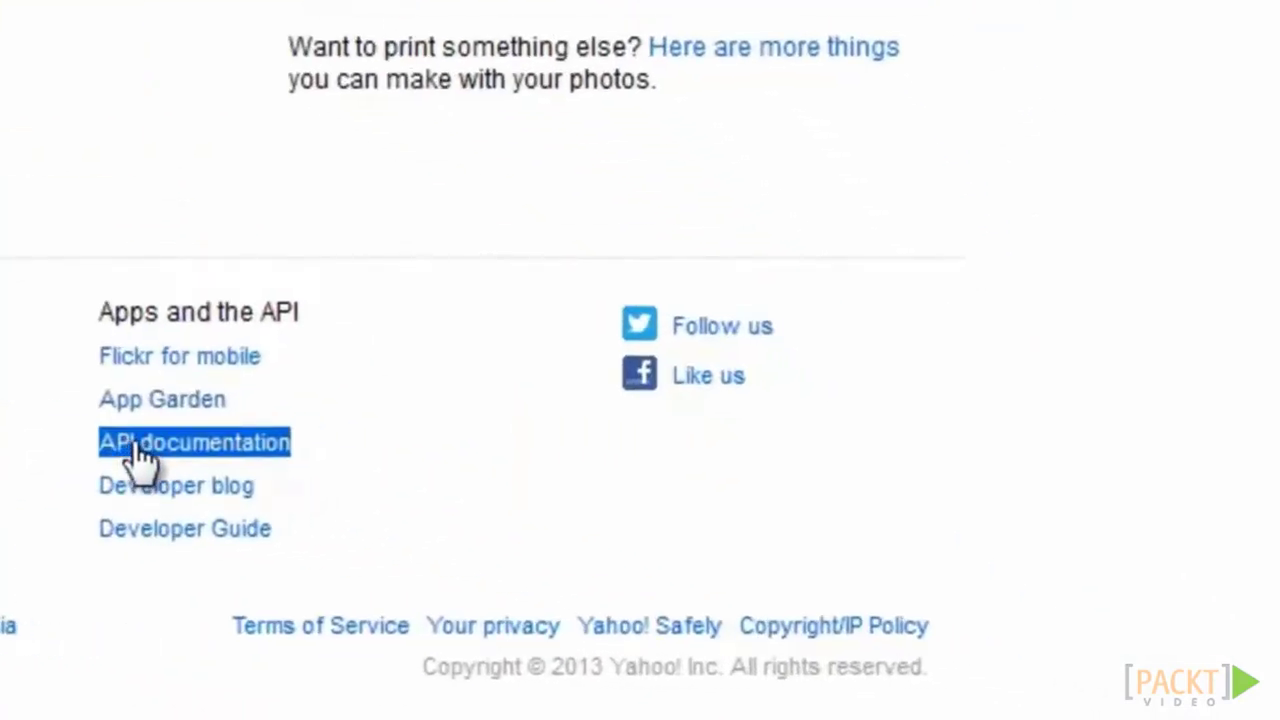
click(136, 447)
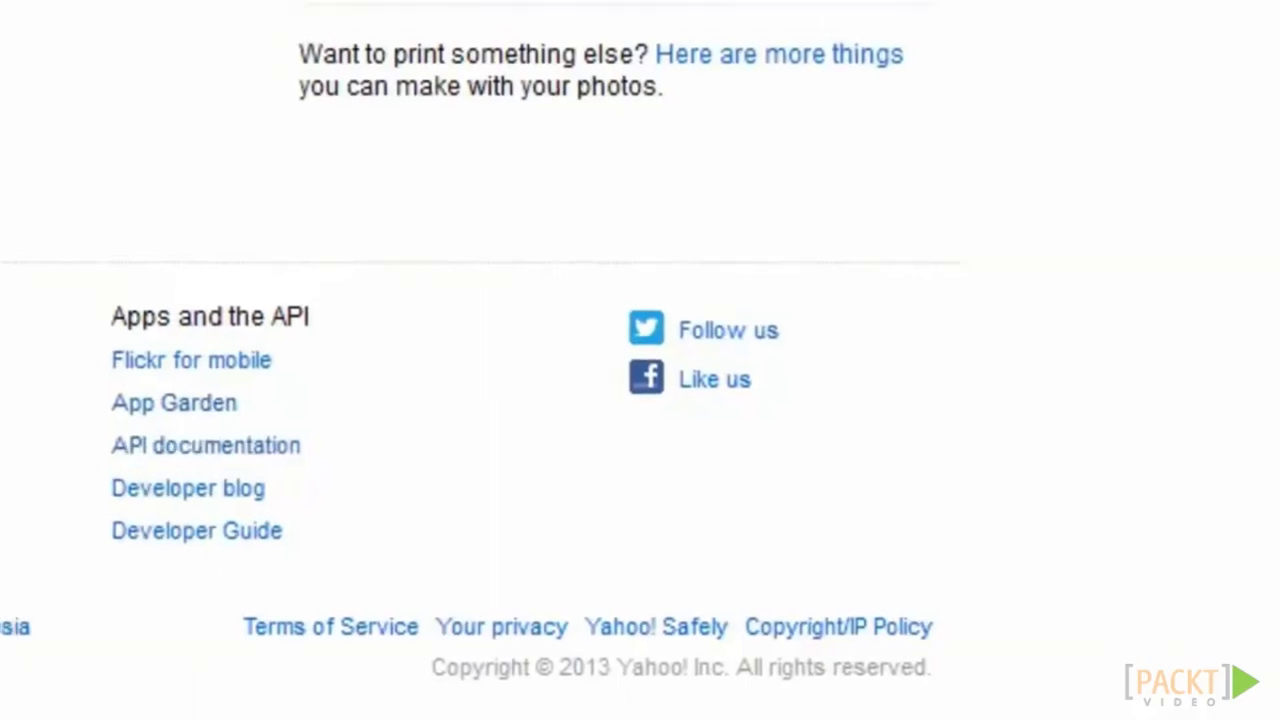
triple_click(334, 552)
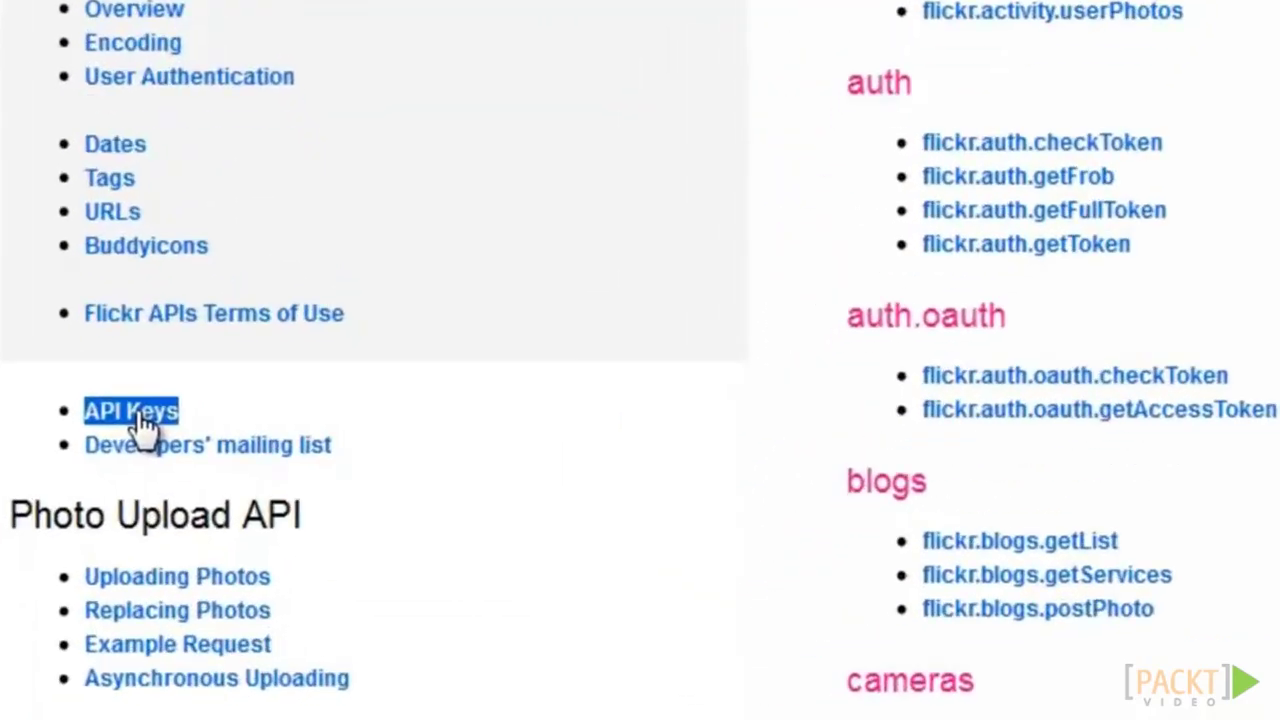
click(232, 486)
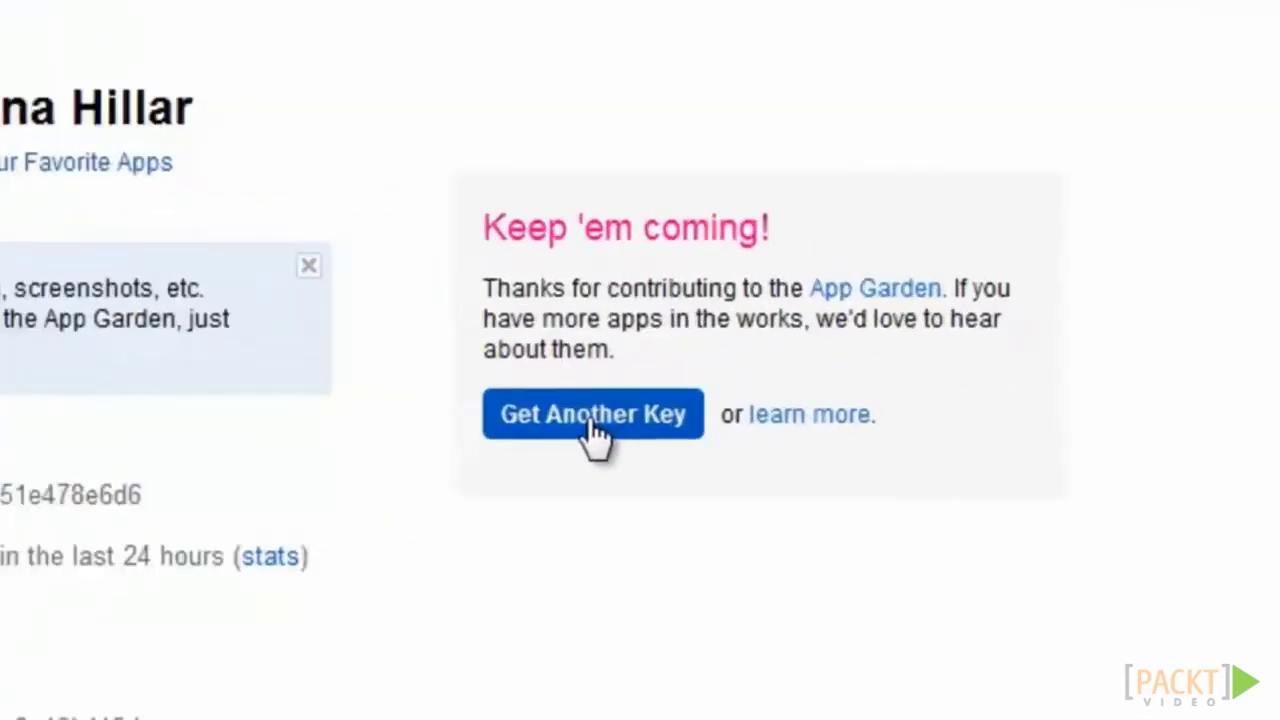
click(596, 437)
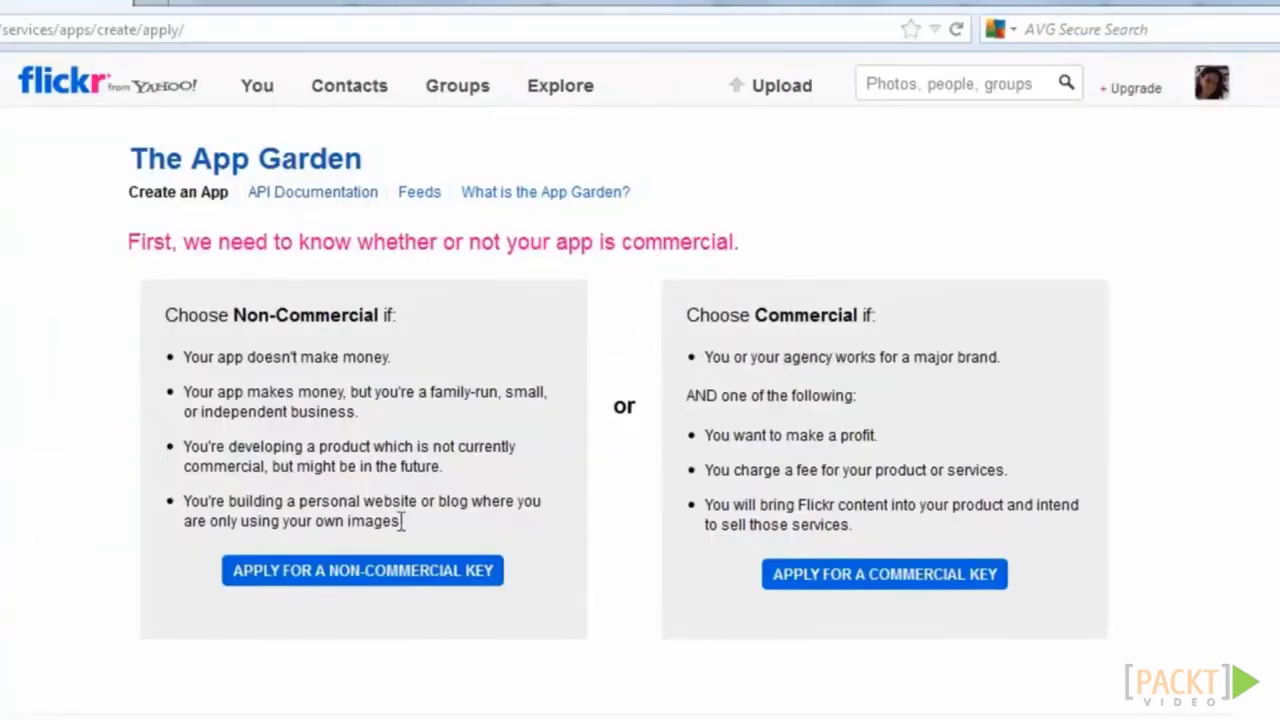
Apply for a non-commercial key for the app Moodle 2.3 Multimedia, describe it, accept the conditions, submit and copy the generated API key.
click(386, 580)
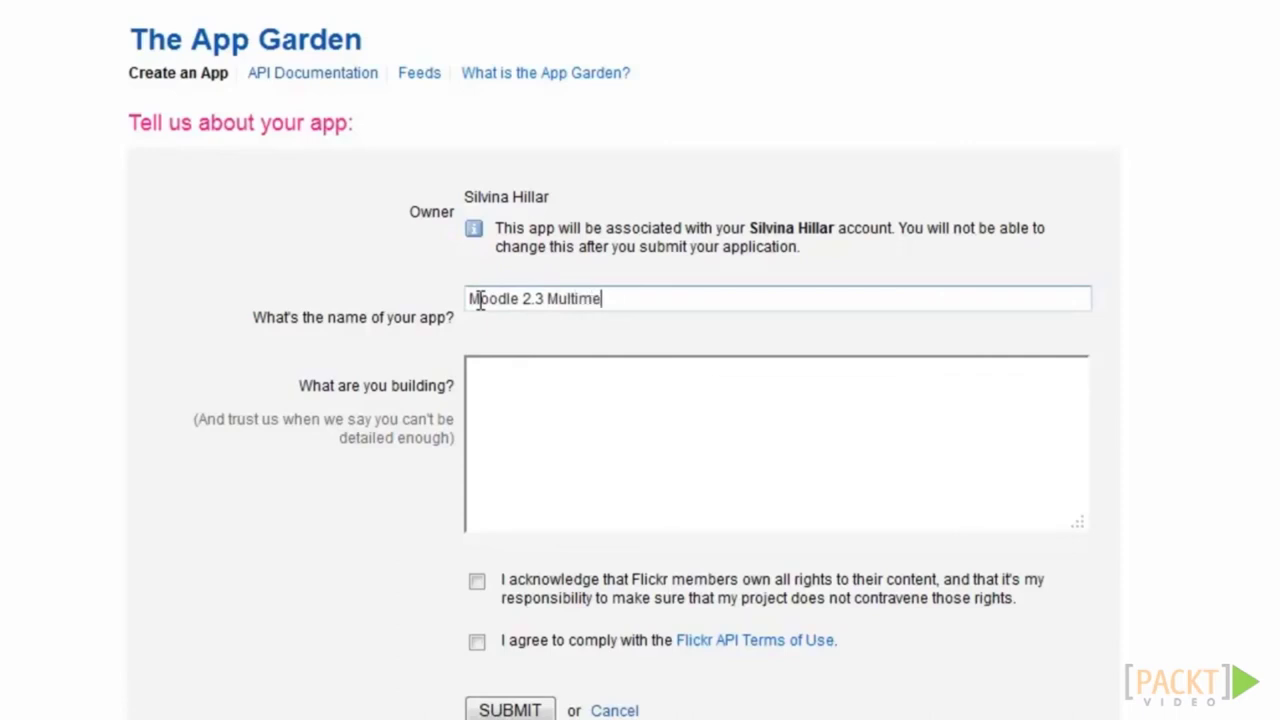
click(503, 377)
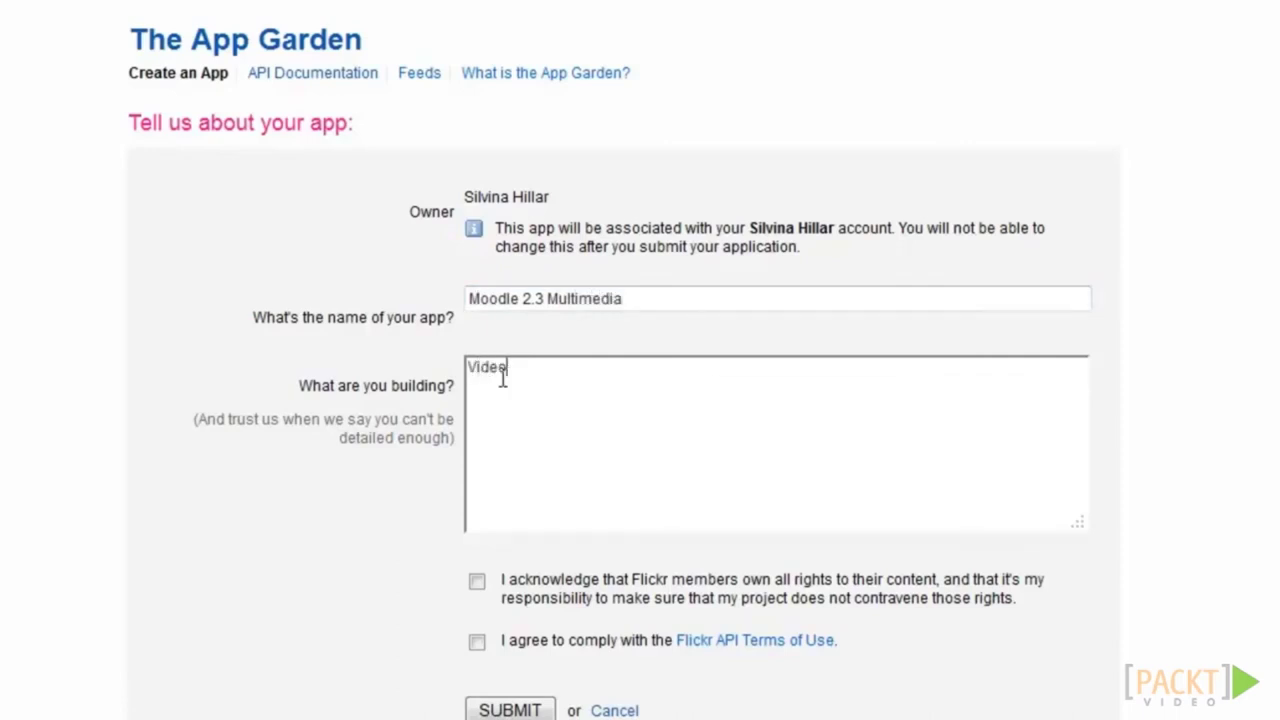
scroll(540, 420, down, 3)
click(476, 440)
click(515, 569)
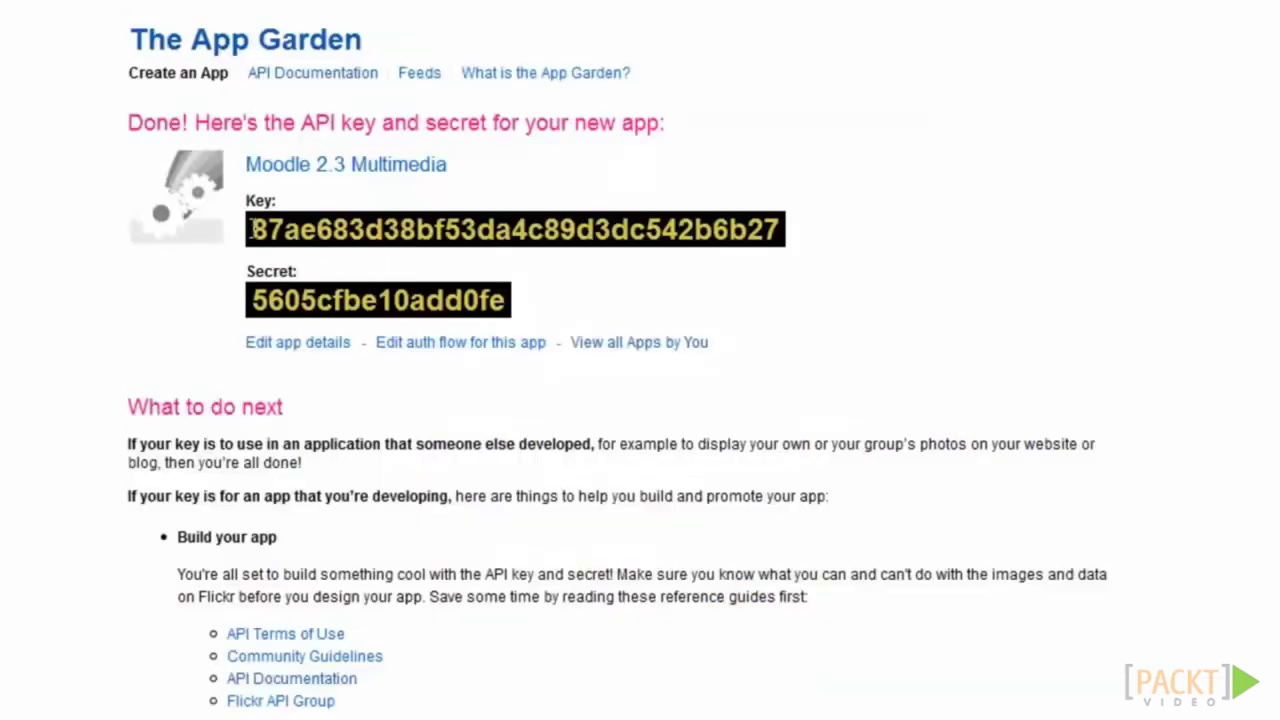
drag(253, 229, 786, 243)
key(ctrl+c)
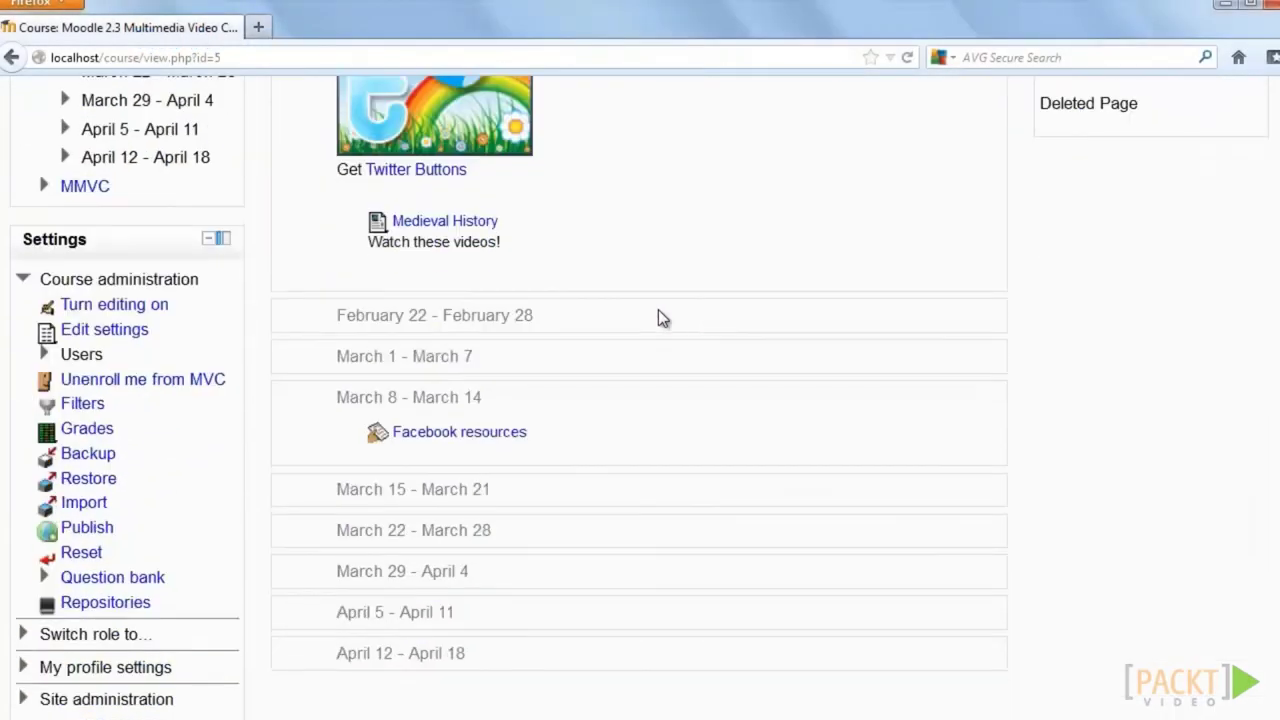
Switch to the Moodle course and set the Flickr public repository plugin to Enabled and visible in the site administration.
scroll(260, 409, down, 5)
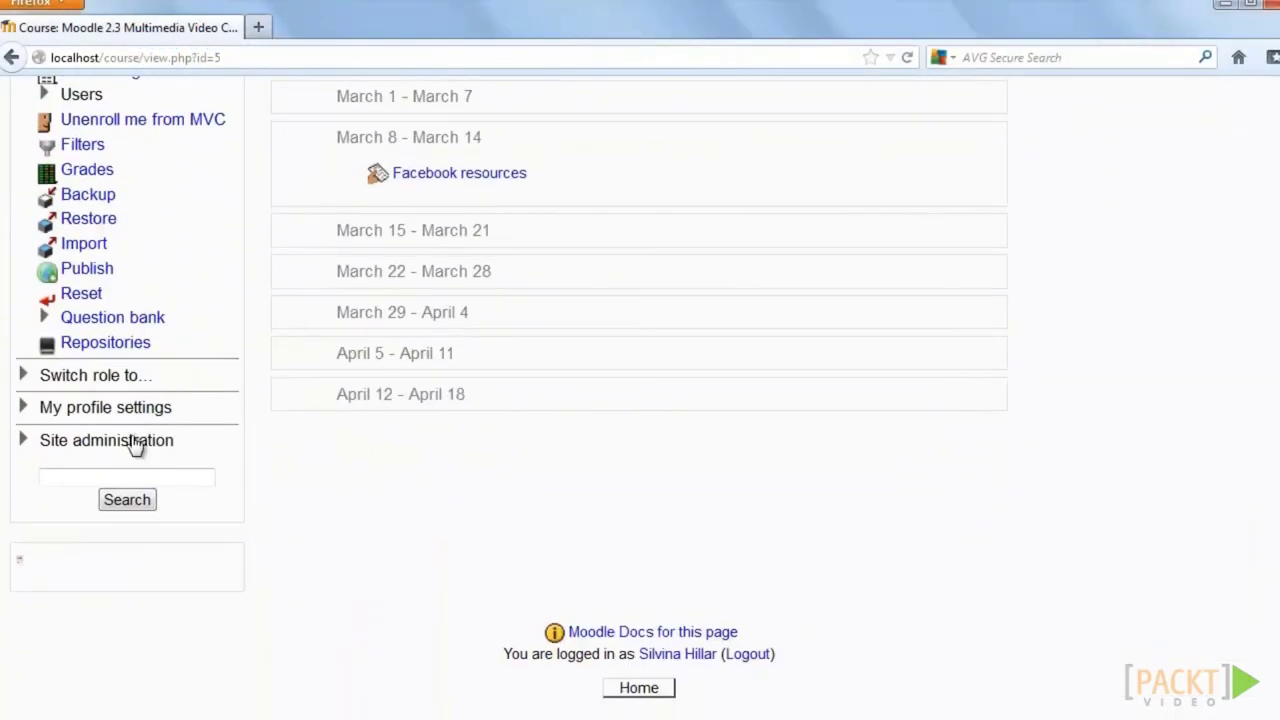
click(135, 442)
scroll(157, 452, down, 3)
click(105, 392)
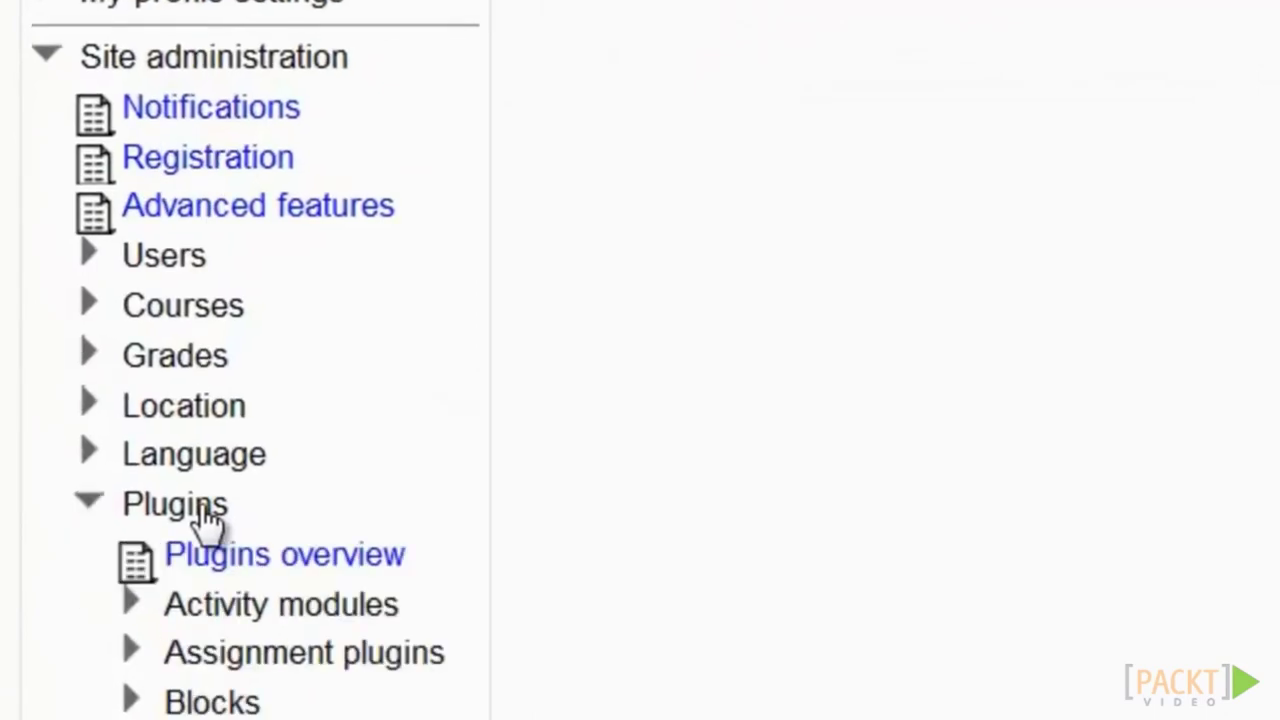
scroll(494, 600, down, 10)
click(251, 50)
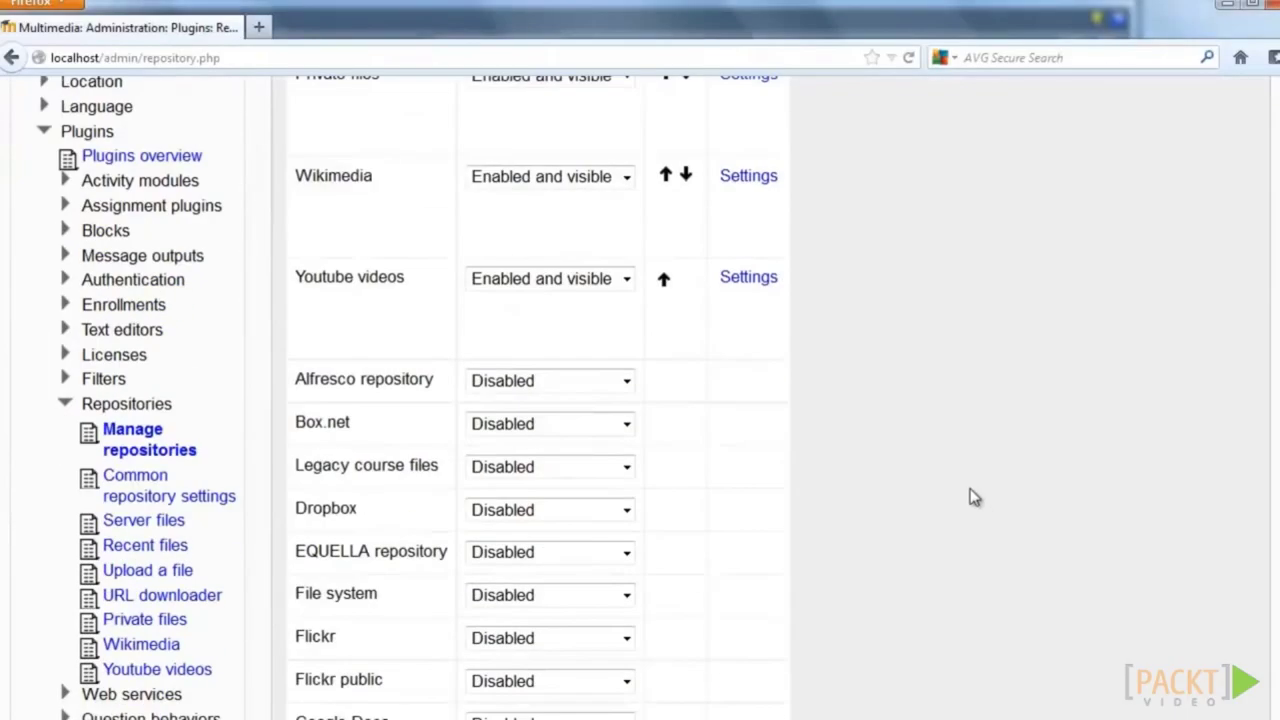
scroll(969, 497, down, 3)
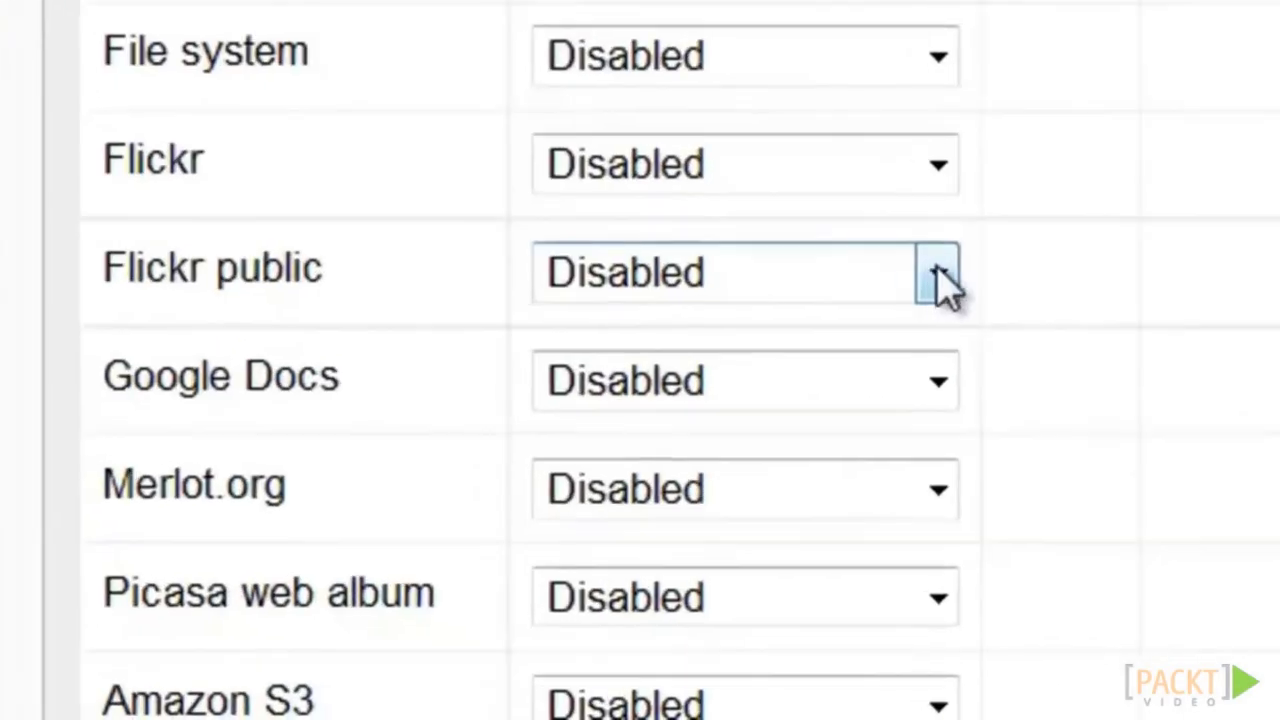
click(960, 266)
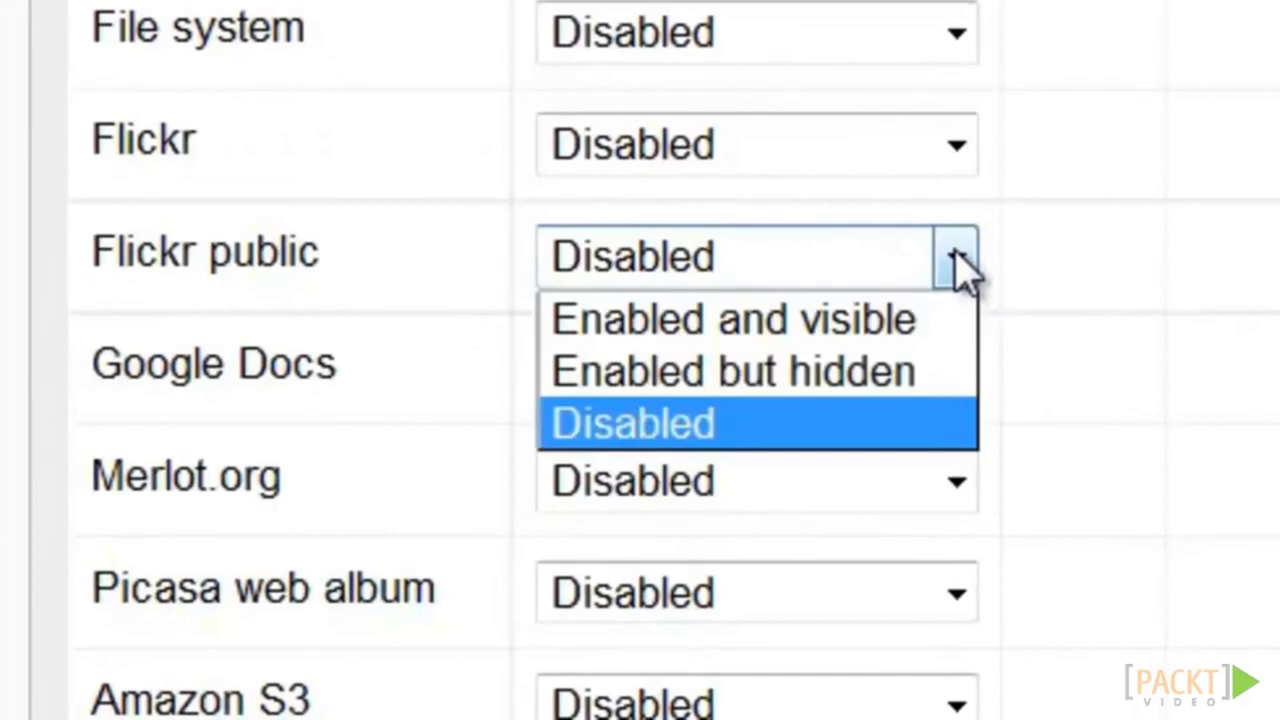
click(884, 320)
Paste the API key into the Flickr public configuration, allow repository instances in both the course and the user context, and save.
right_click(448, 306)
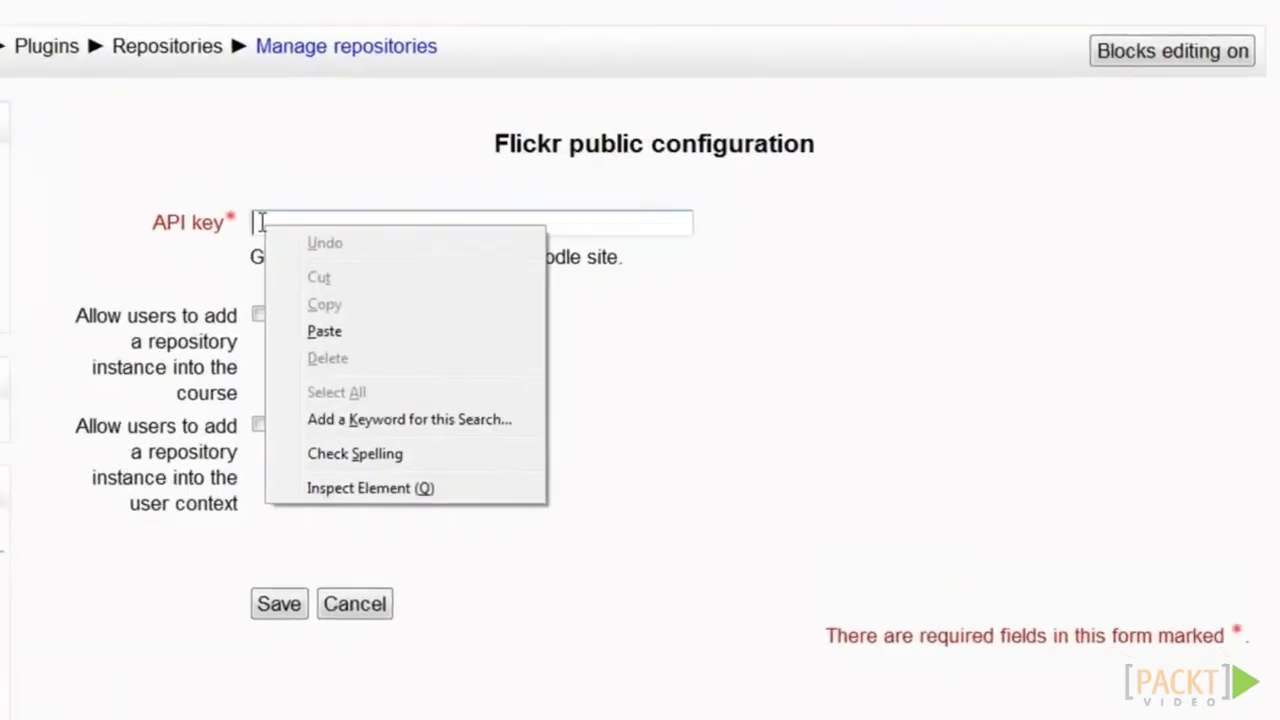
click(298, 312)
click(206, 293)
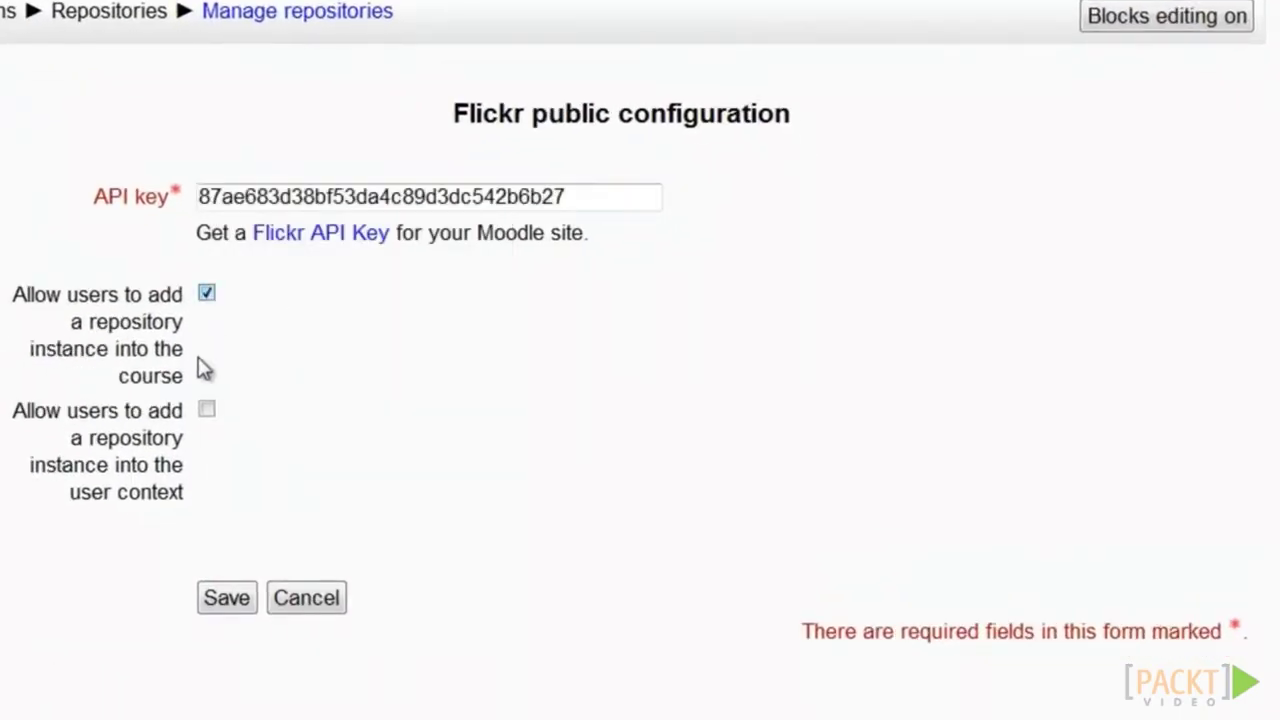
click(205, 412)
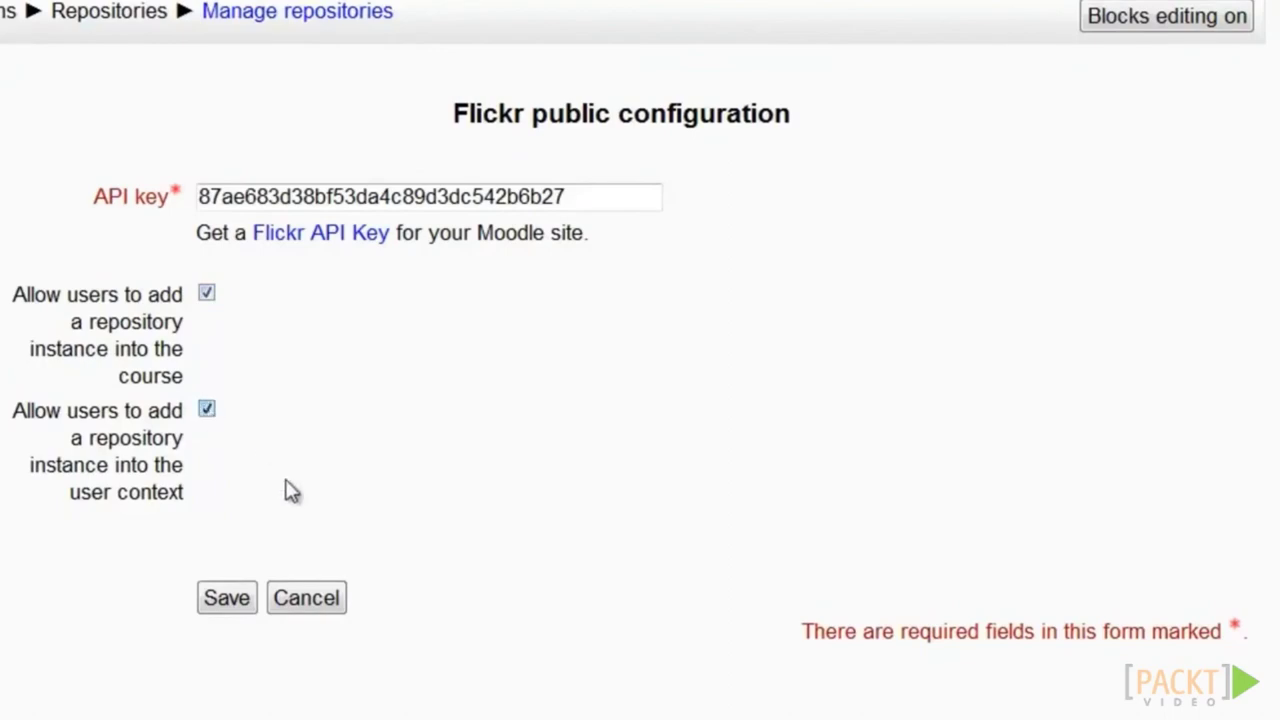
click(232, 605)
scroll(1010, 415, down, 4)
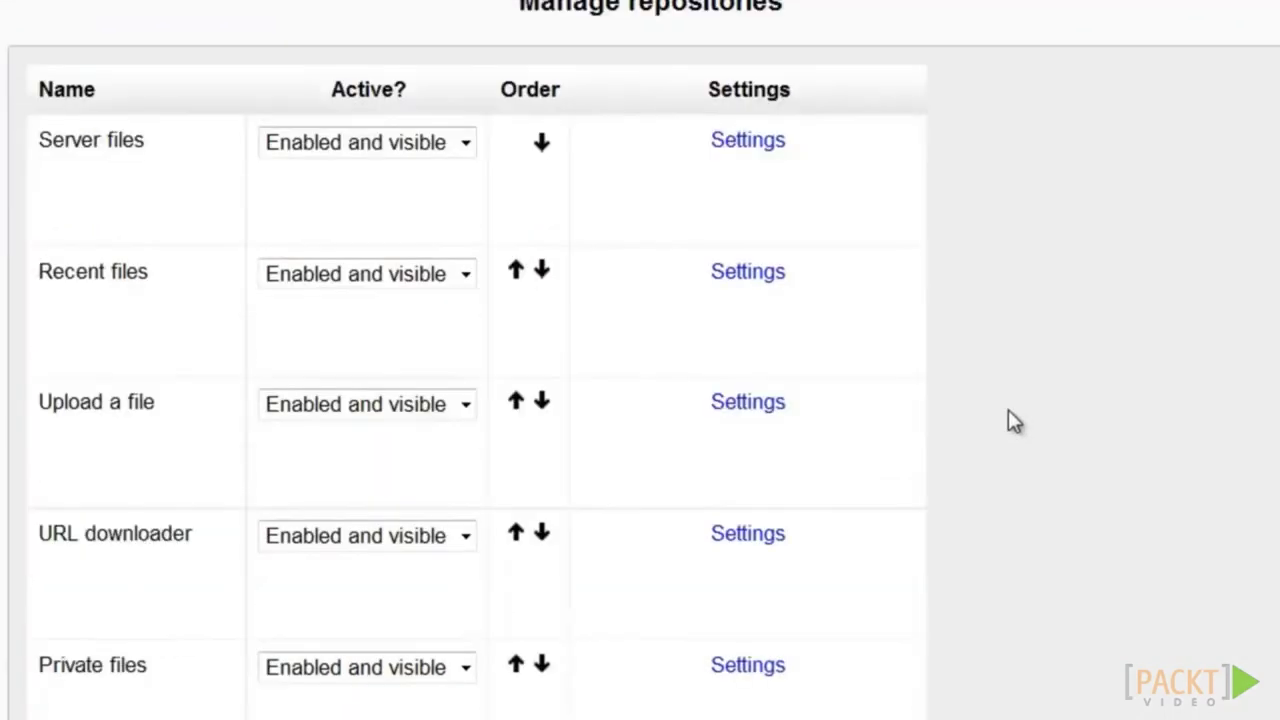
scroll(1003, 406, down, 4)
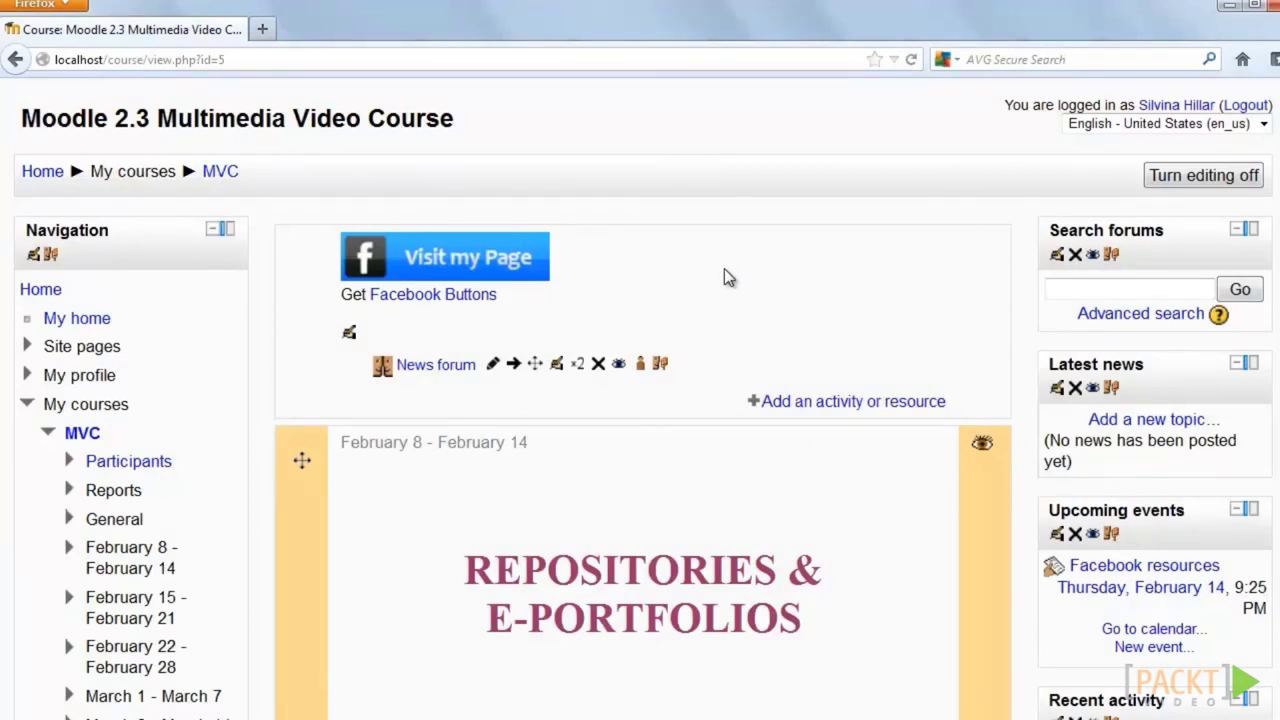
Add a Page named Interesting flowers to February 8 - February 14, with the description "Look for the names of these flowers" displayed on the course page.
scroll(766, 295, down, 3)
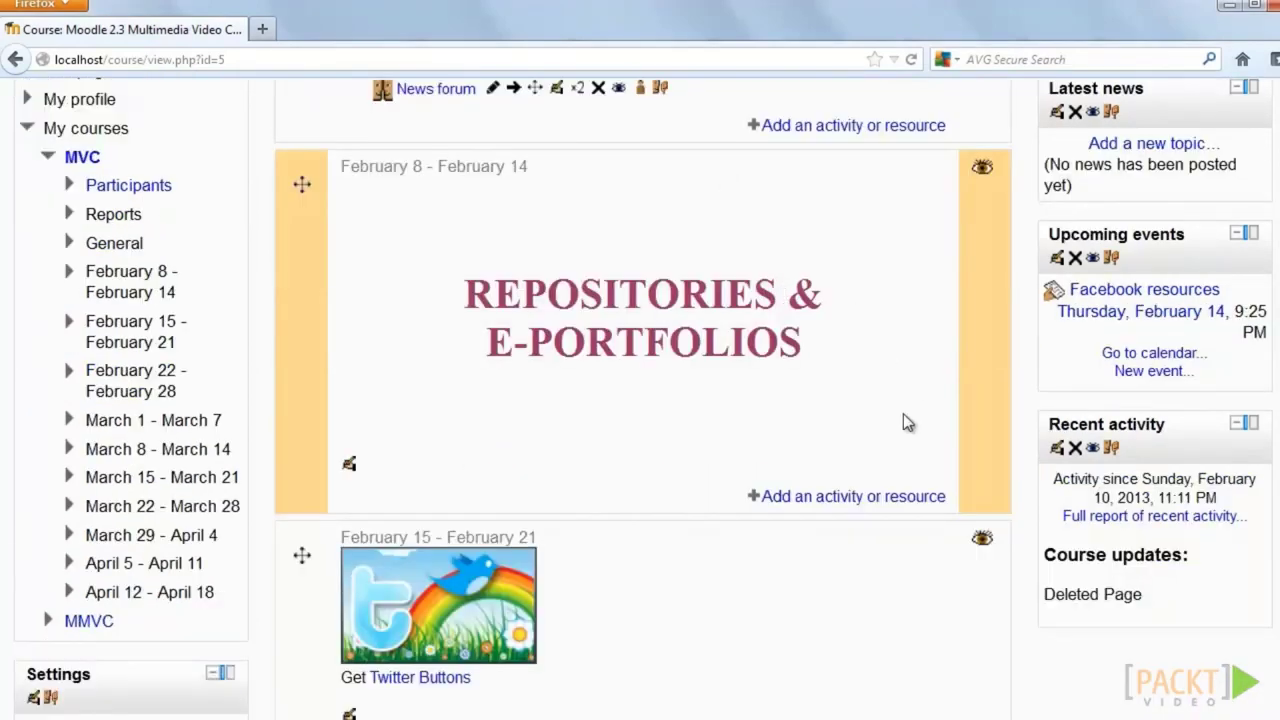
click(855, 496)
scroll(454, 550, down, 5)
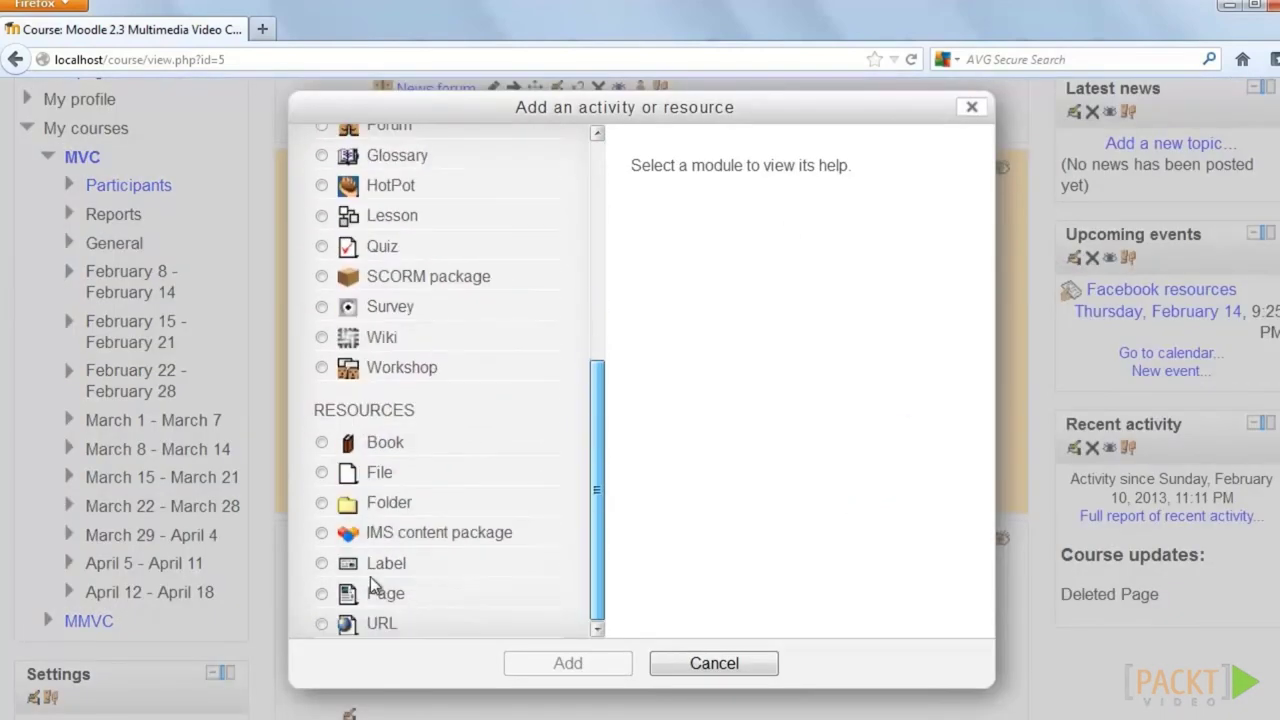
click(372, 595)
click(562, 662)
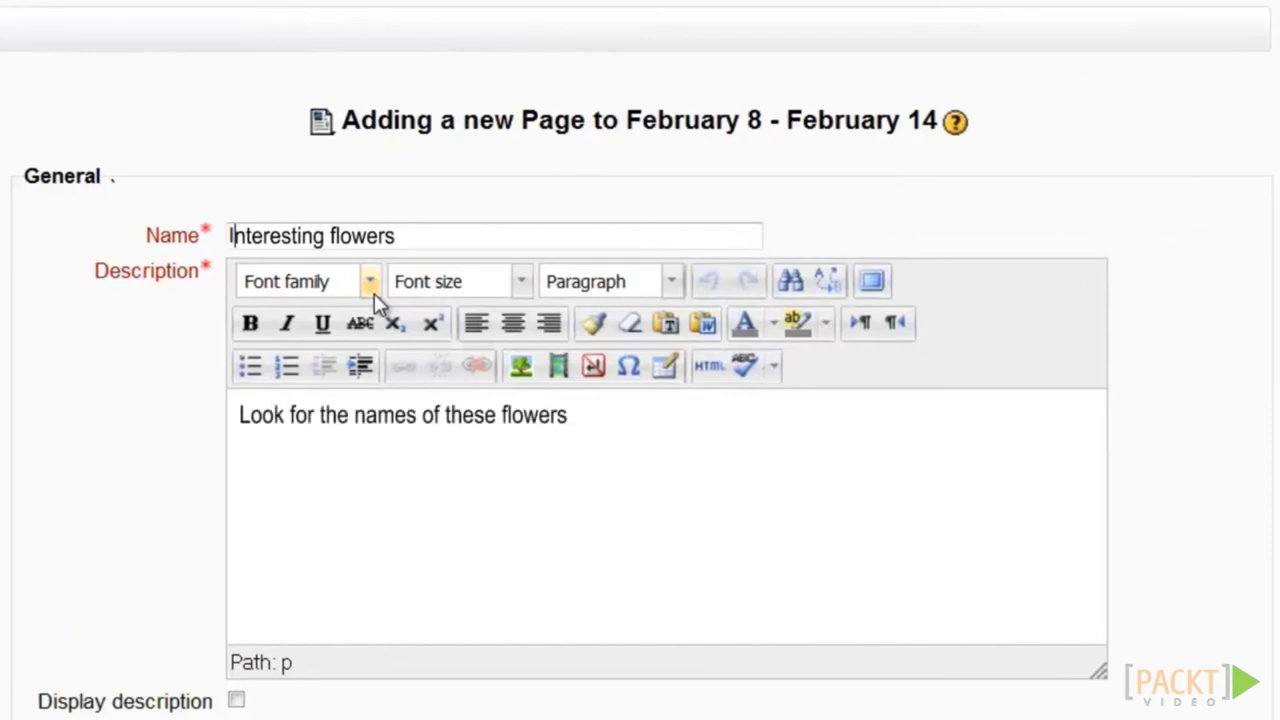
click(236, 702)
scroll(600, 560, down, 2)
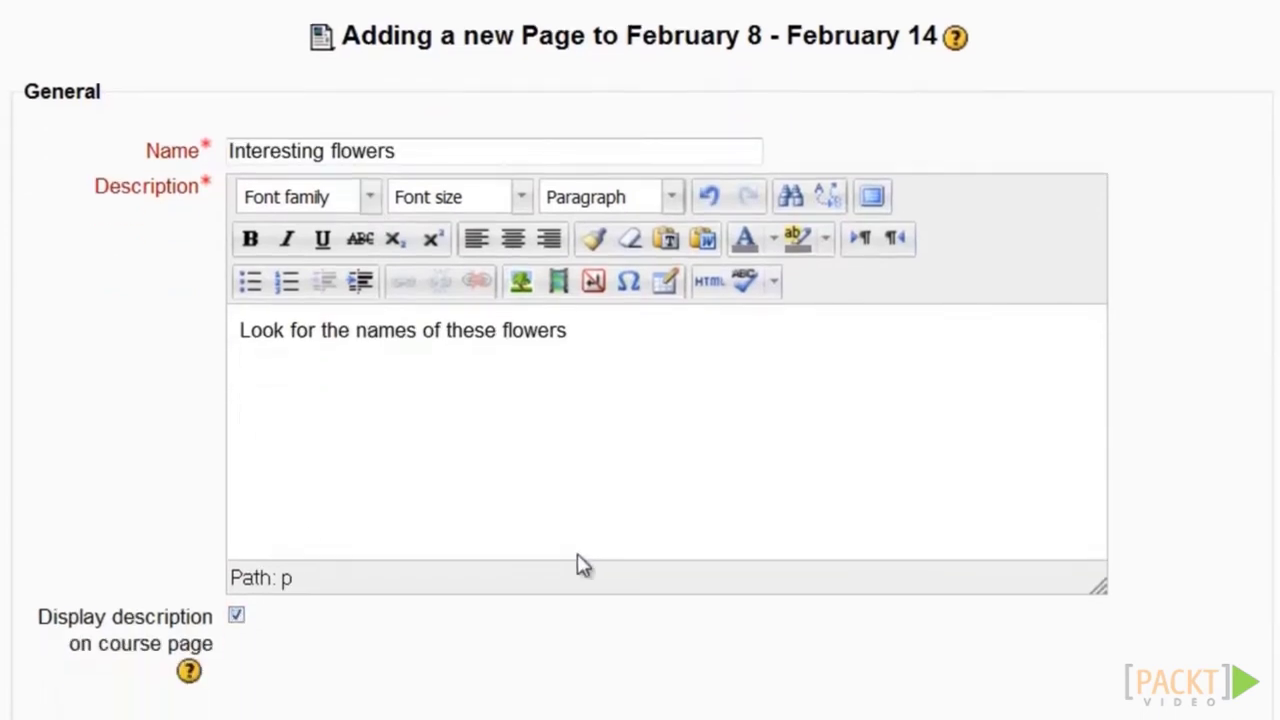
Choose Yellow daisy.jpg as an image for the page content from a Flickr public full-text search for daisy.
scroll(565, 549, down, 7)
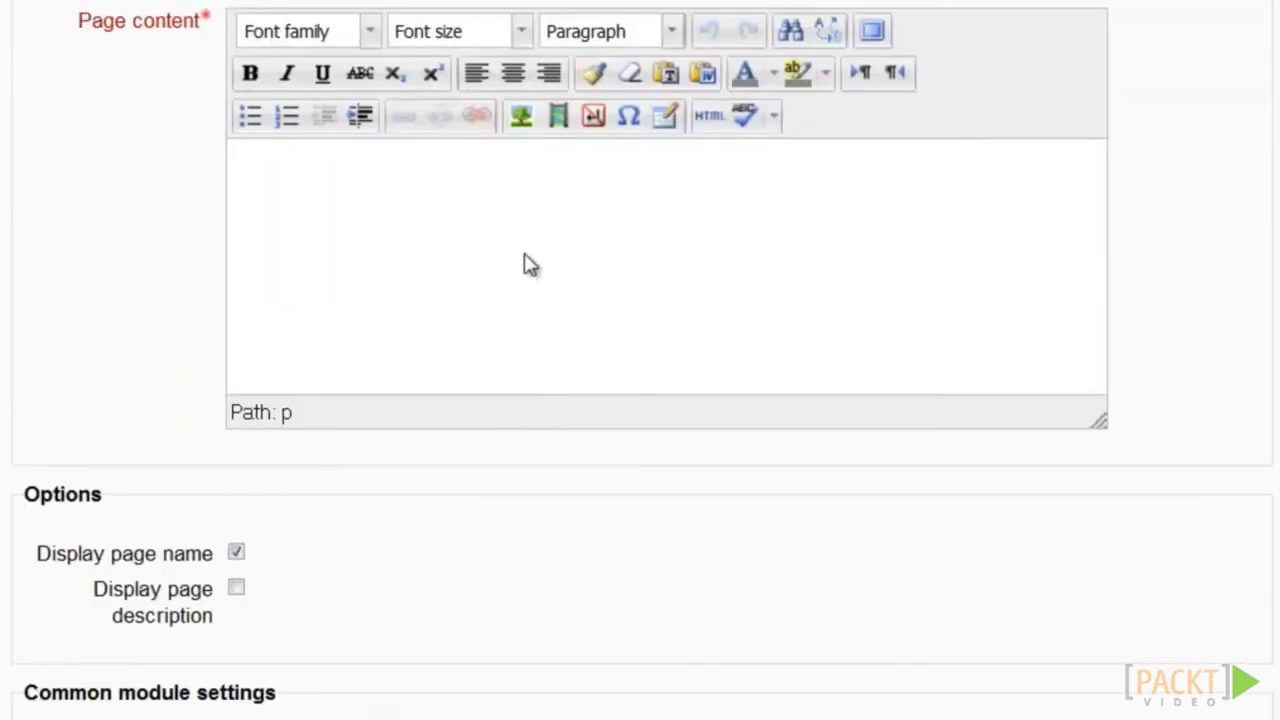
click(519, 116)
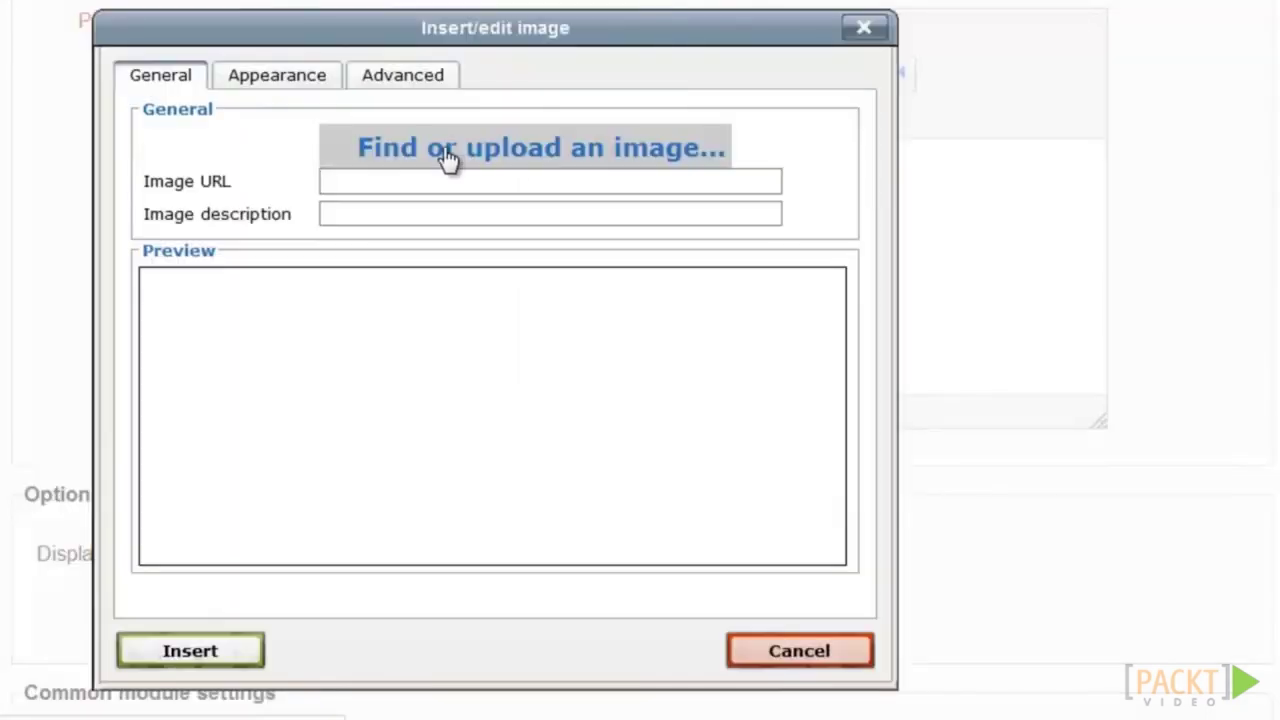
click(448, 157)
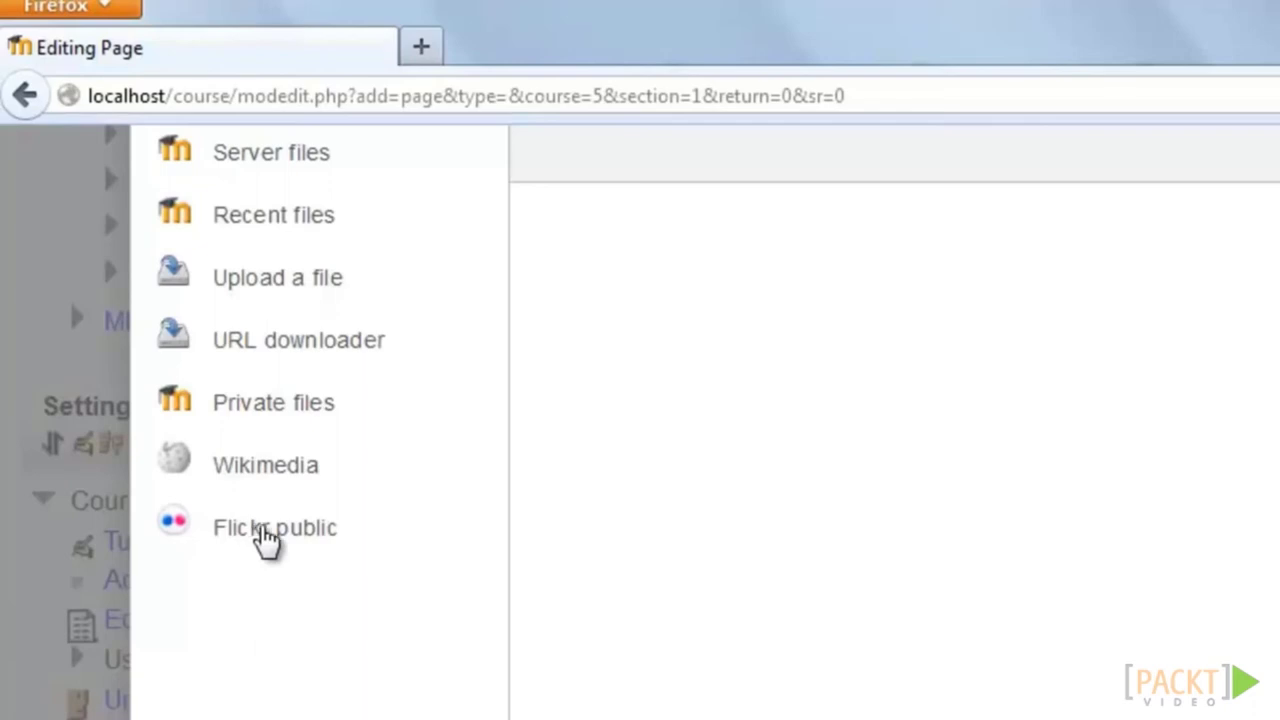
click(270, 530)
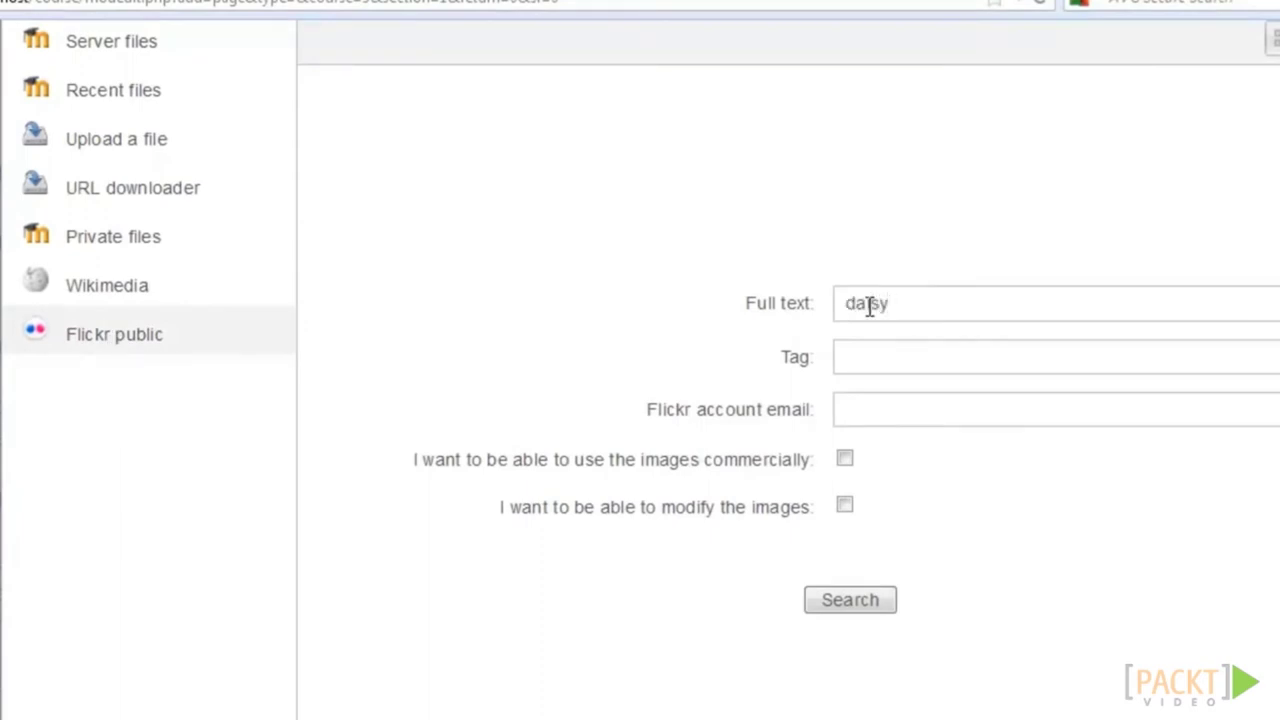
click(848, 603)
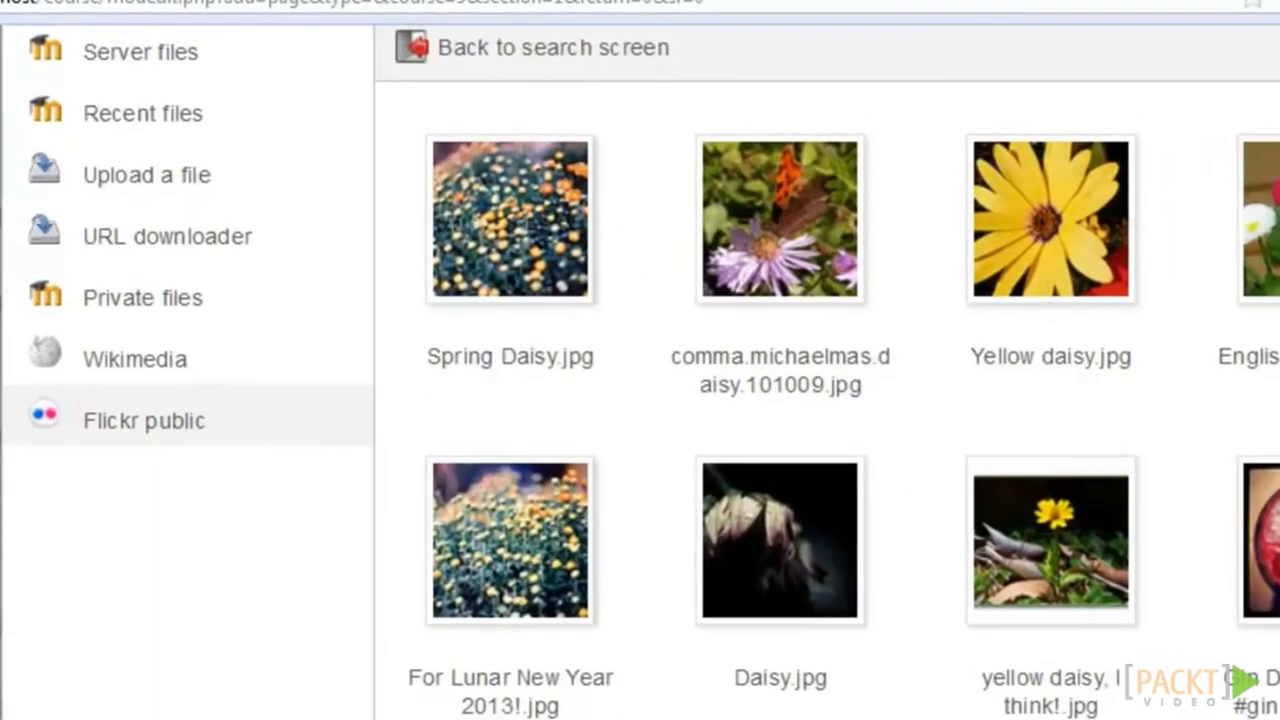
click(1084, 245)
click(770, 425)
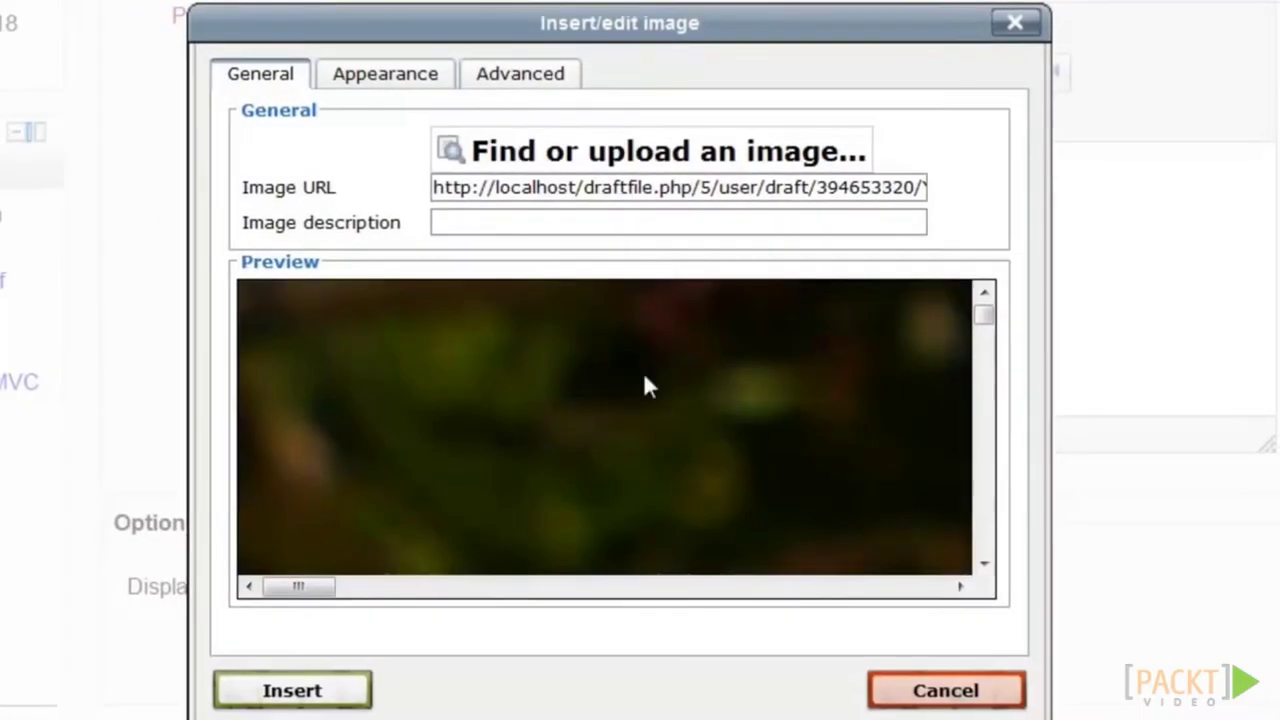
Set the yellow daisy image's width to 75 px with constrained proportions and insert it in the page content without an image description.
click(385, 73)
drag(468, 197, 409, 197)
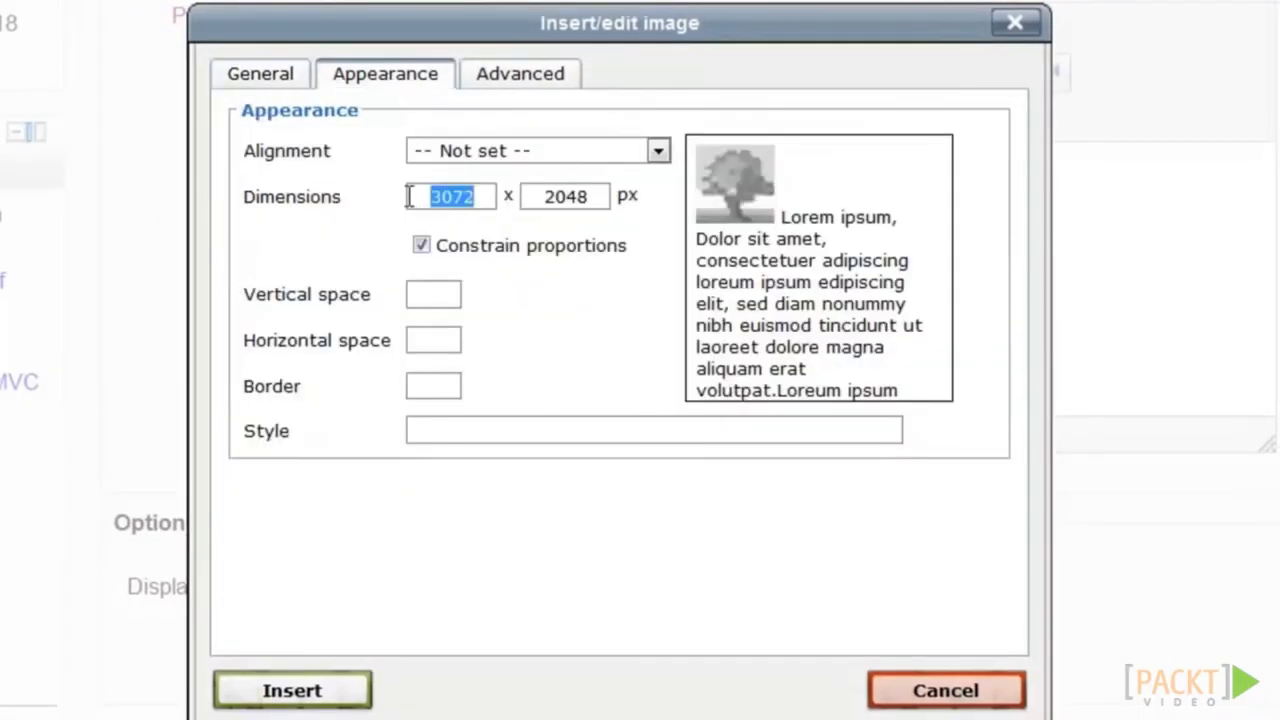
text(75)
key(Return)
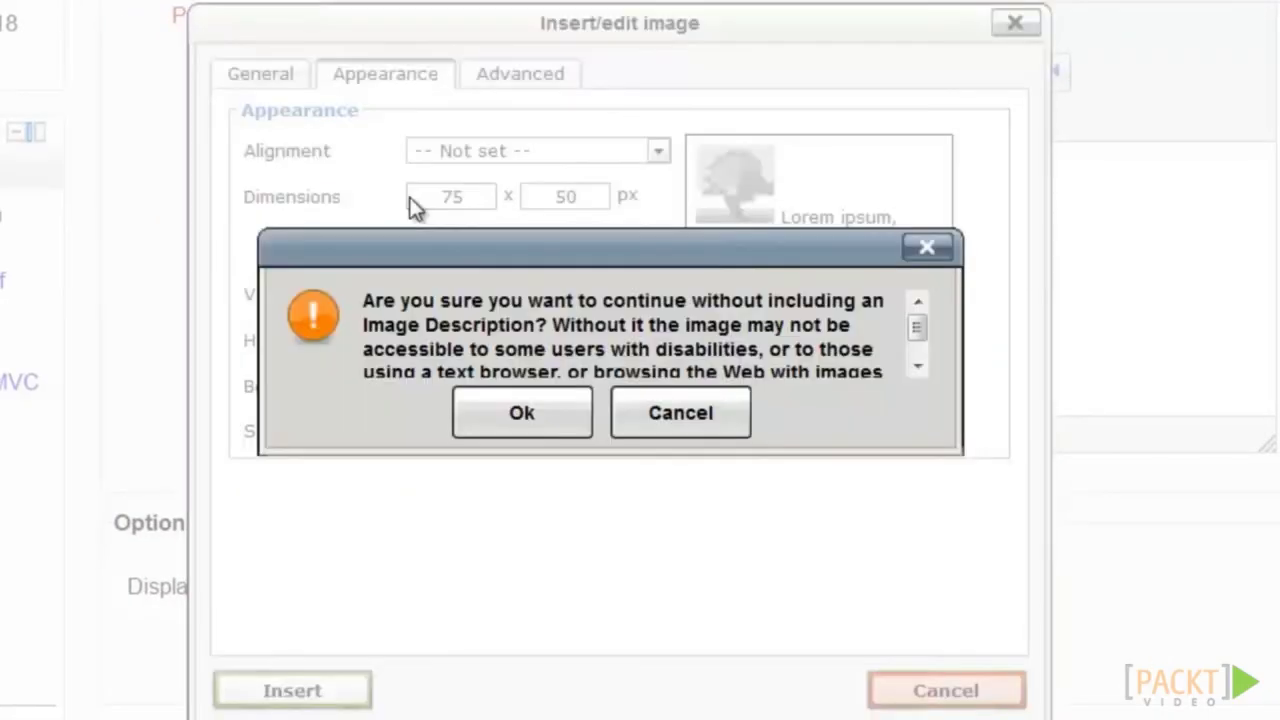
click(541, 412)
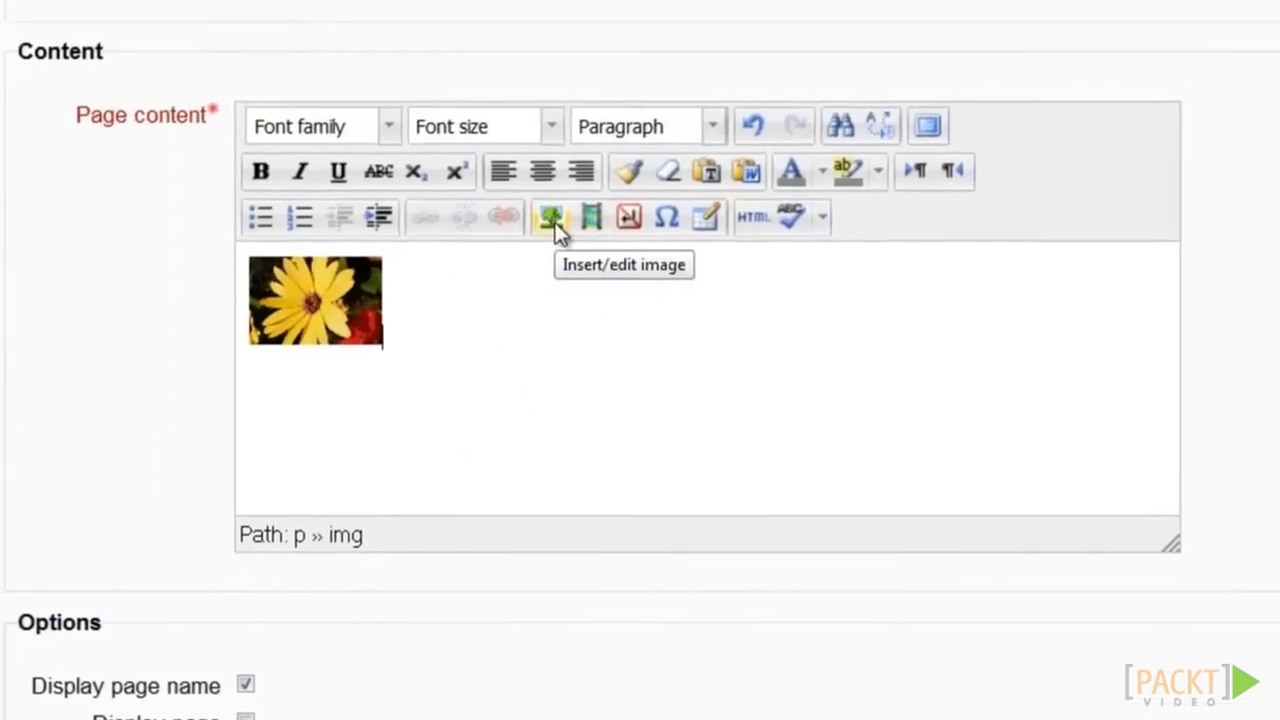
Choose A Rose.jpg as a second image for the page content from a Flickr public full-text search for Rose.
click(556, 228)
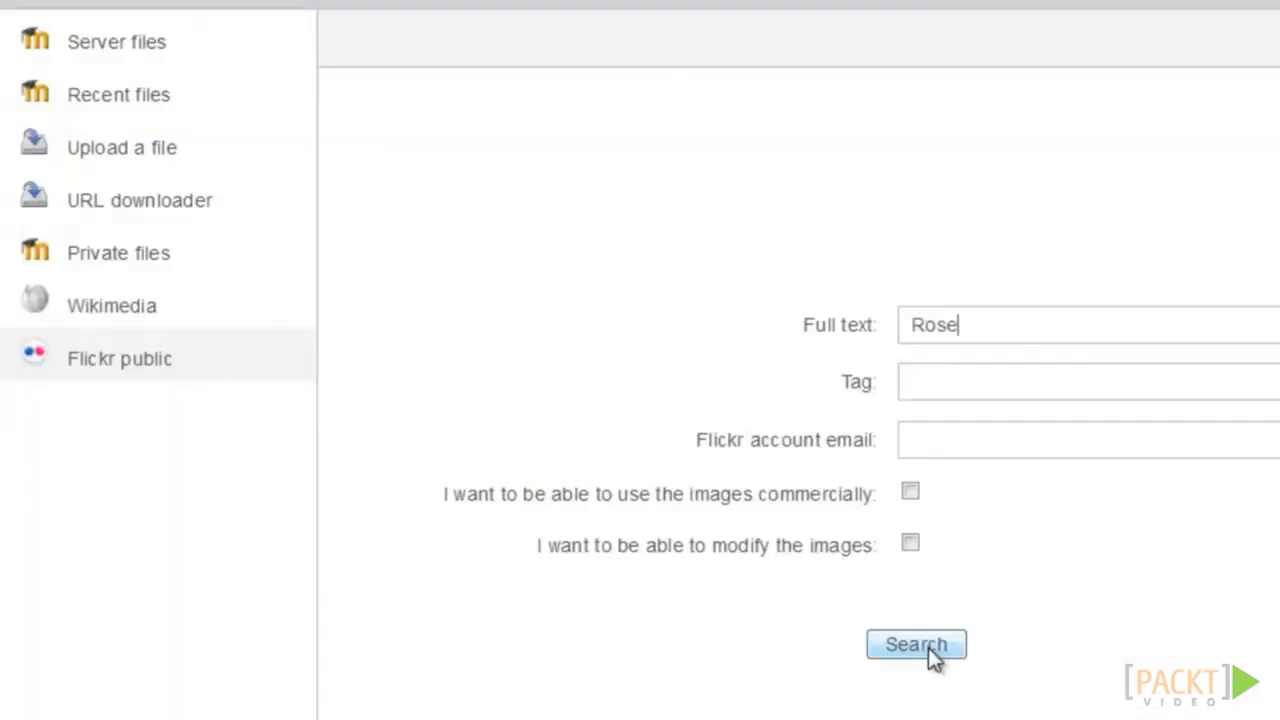
click(928, 647)
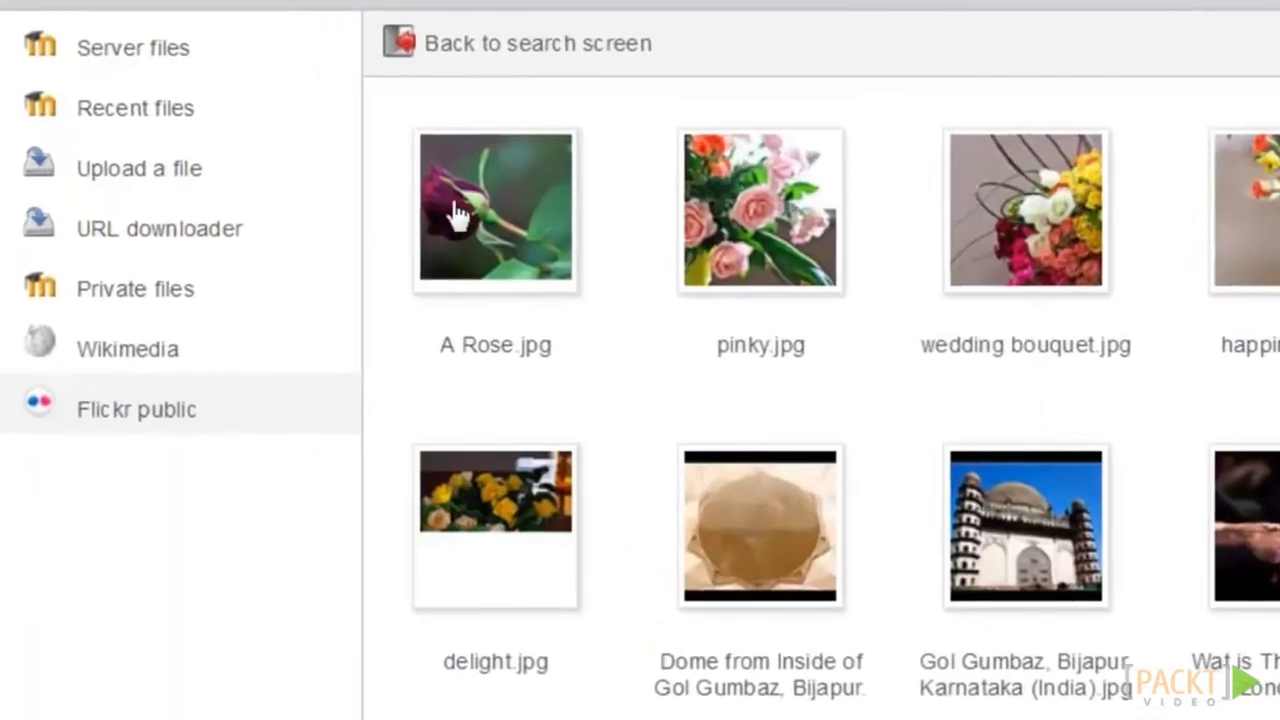
click(456, 215)
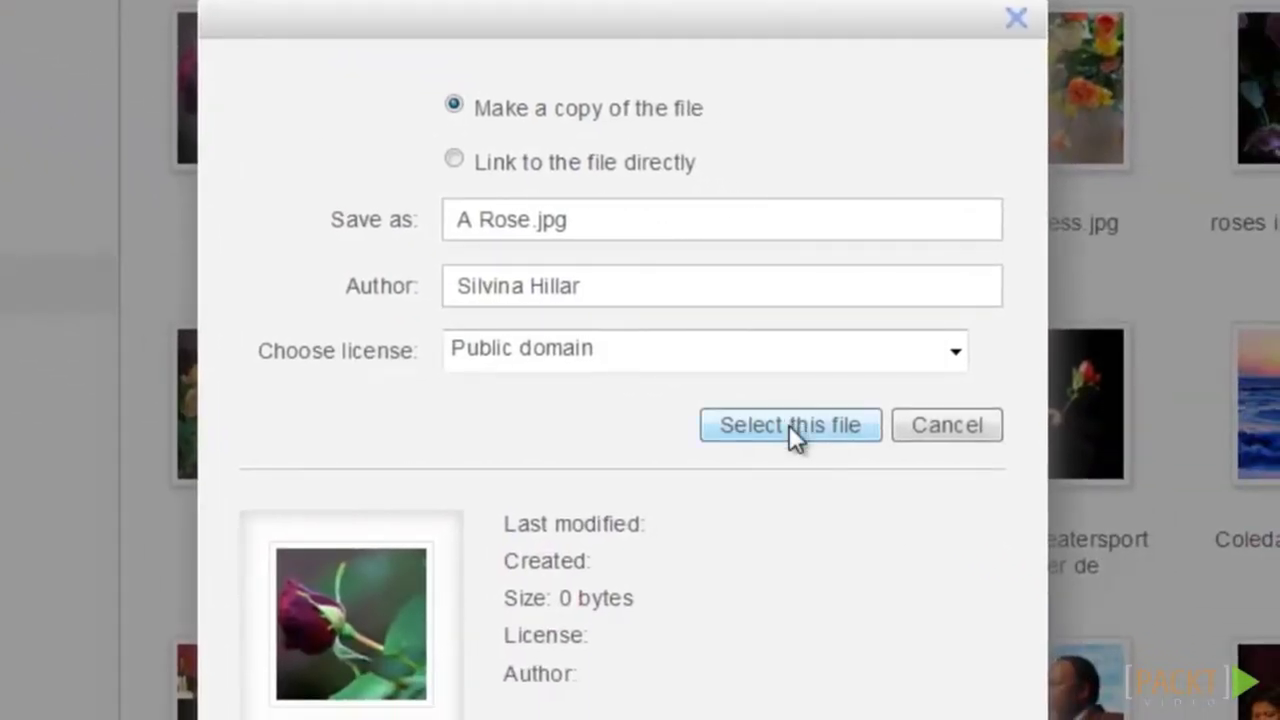
click(789, 425)
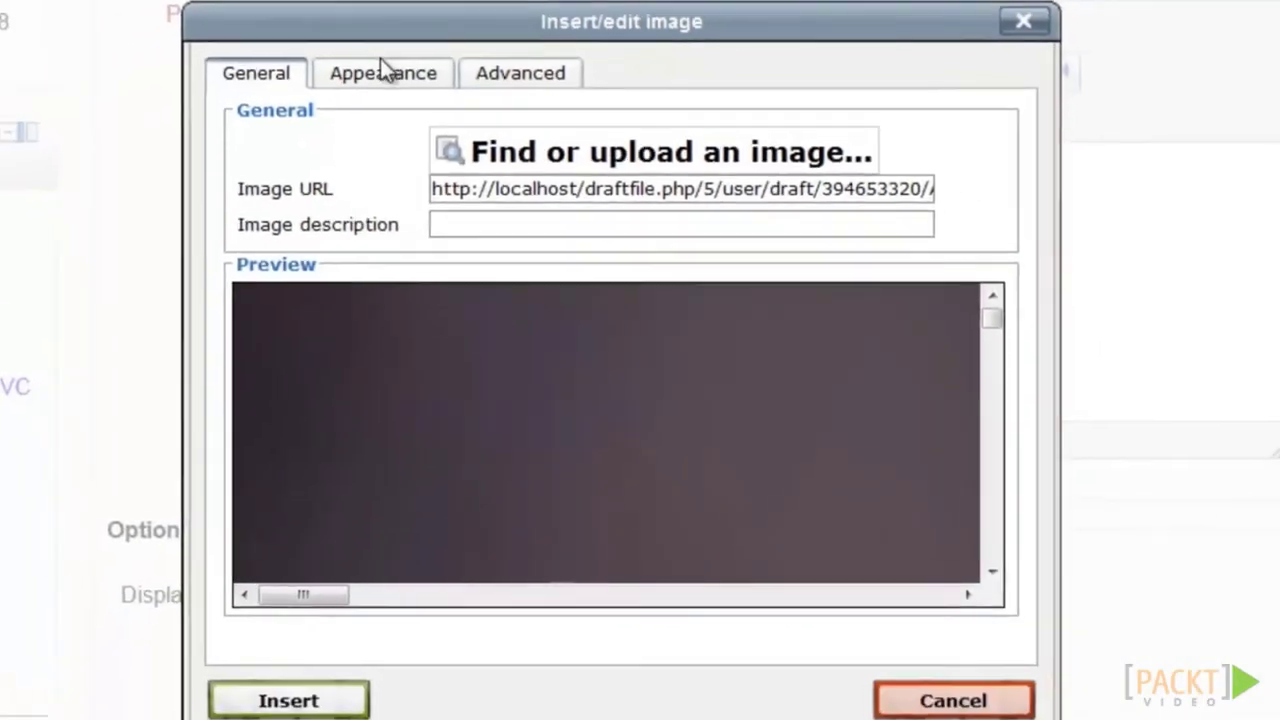
Insert the rose image at a width of 75 px without an image description, and save and display the page.
click(316, 152)
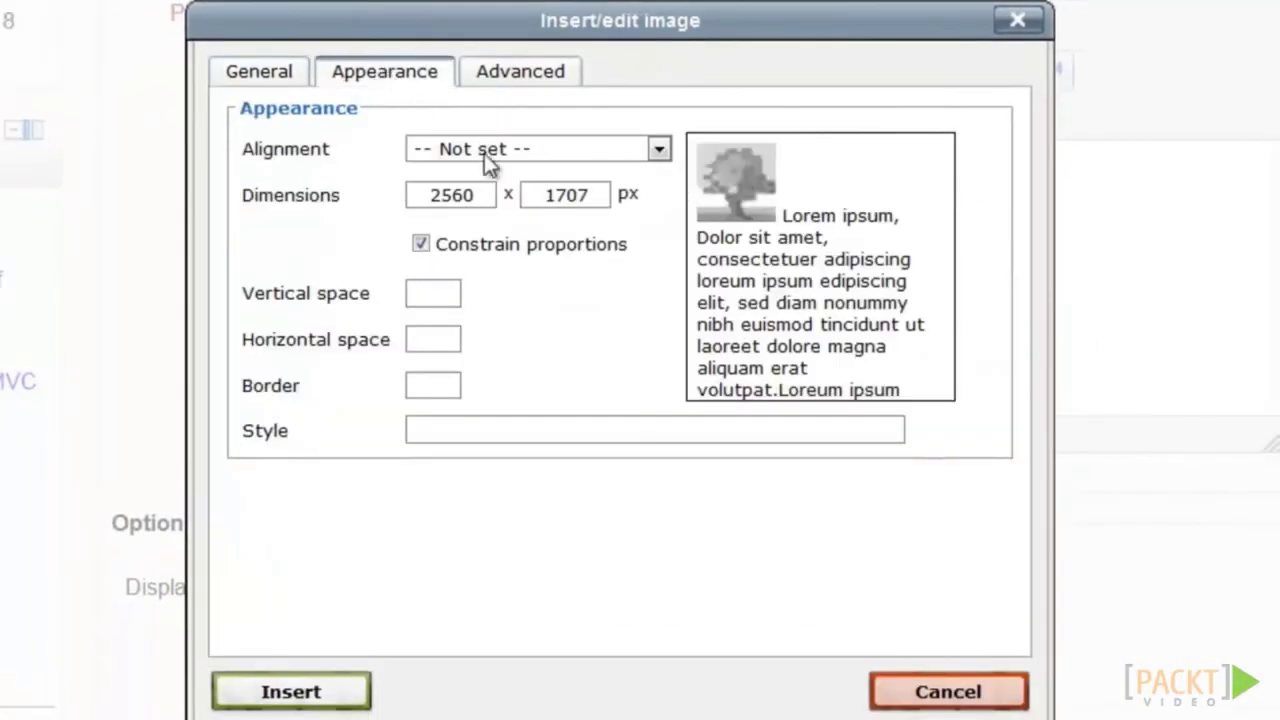
drag(465, 195, 389, 194)
text(75)
key(Return)
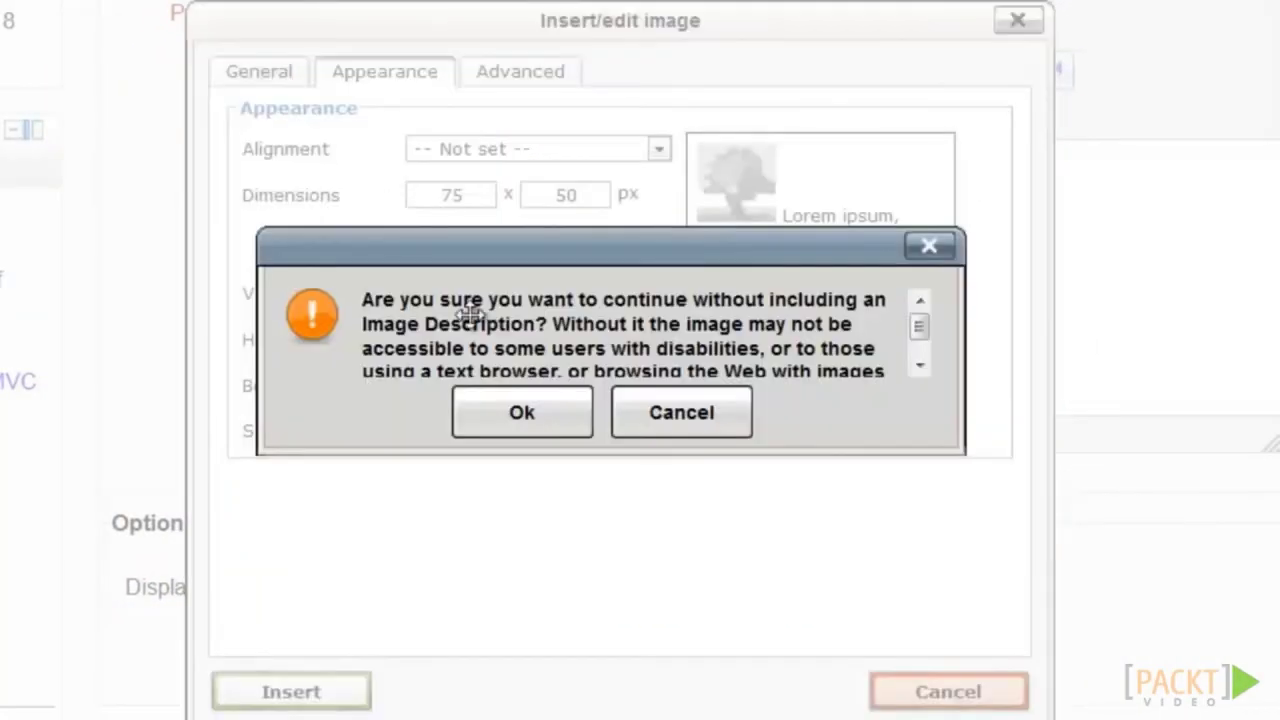
click(579, 424)
scroll(626, 434, down, 5)
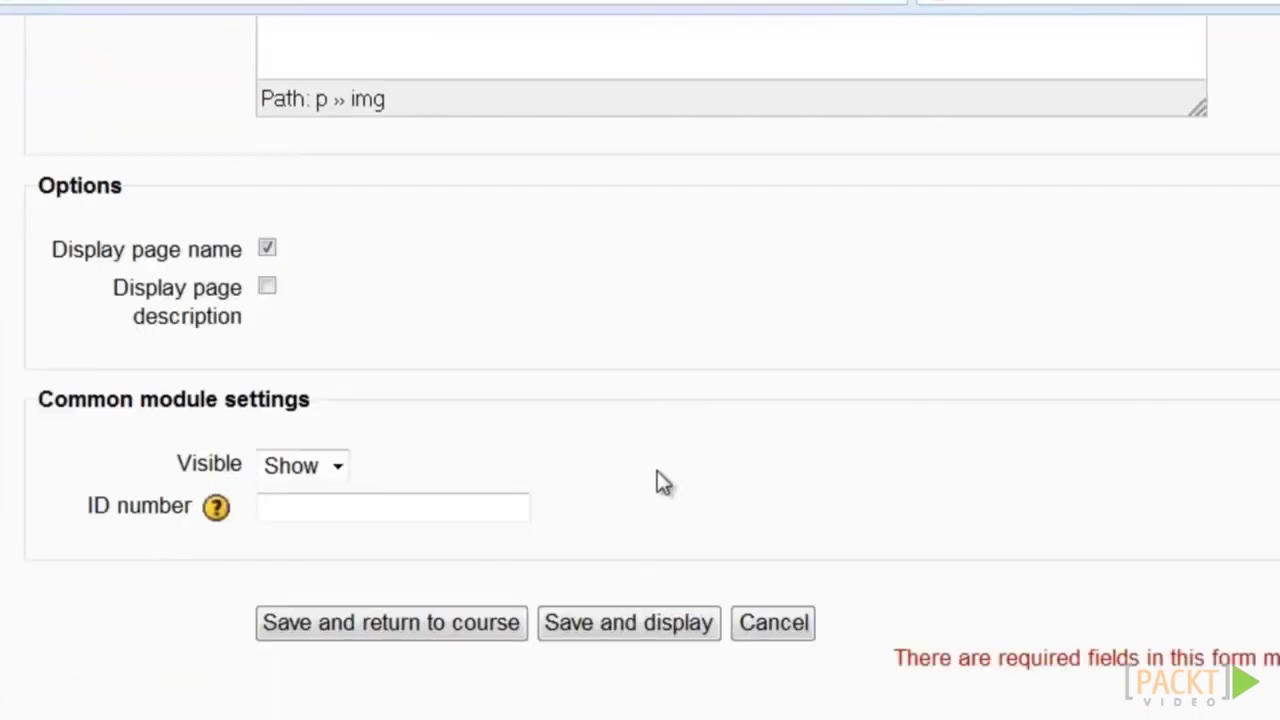
click(621, 620)
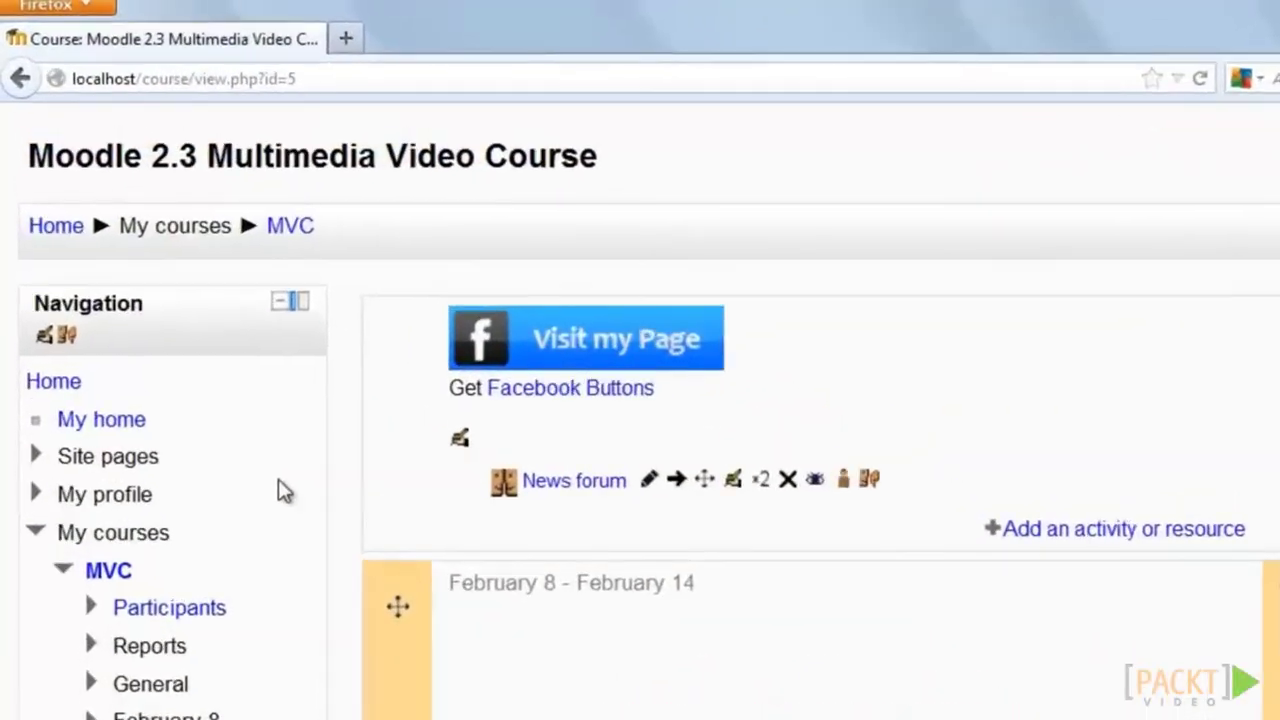
Set the Box.net repository plugin to Enabled and visible in the site administration's repository management.
scroll(292, 518, down, 10)
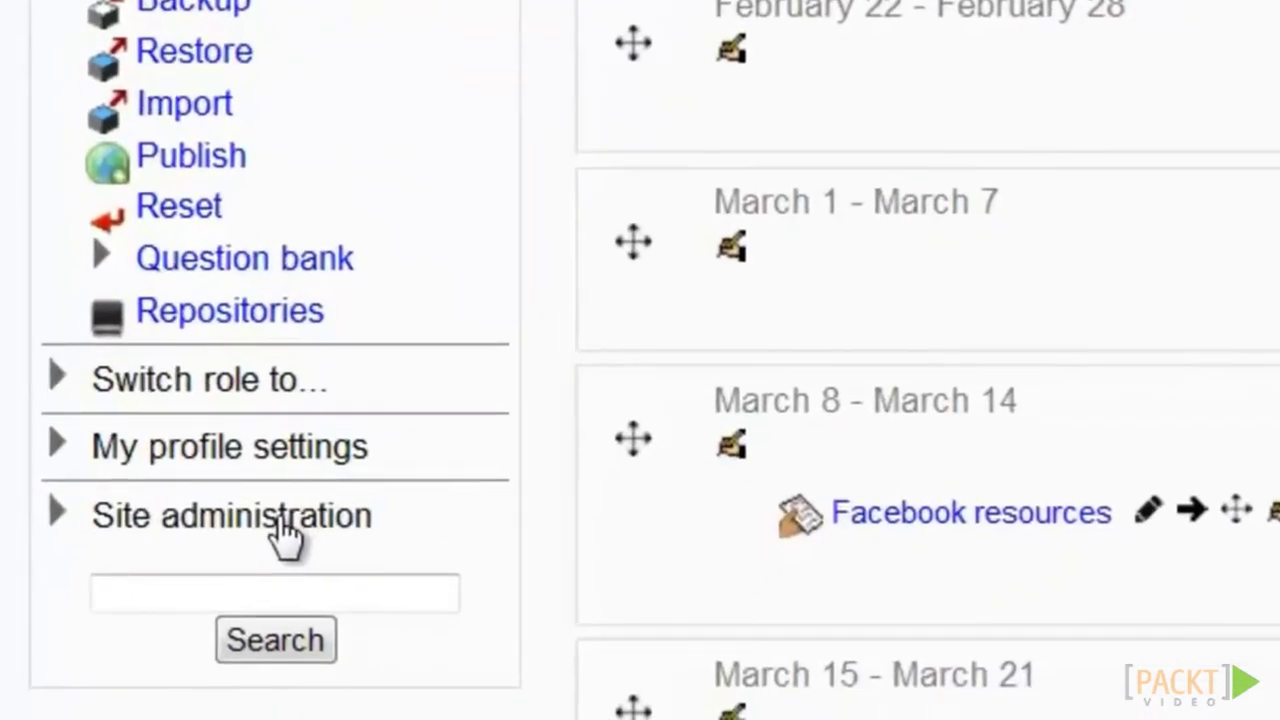
click(287, 518)
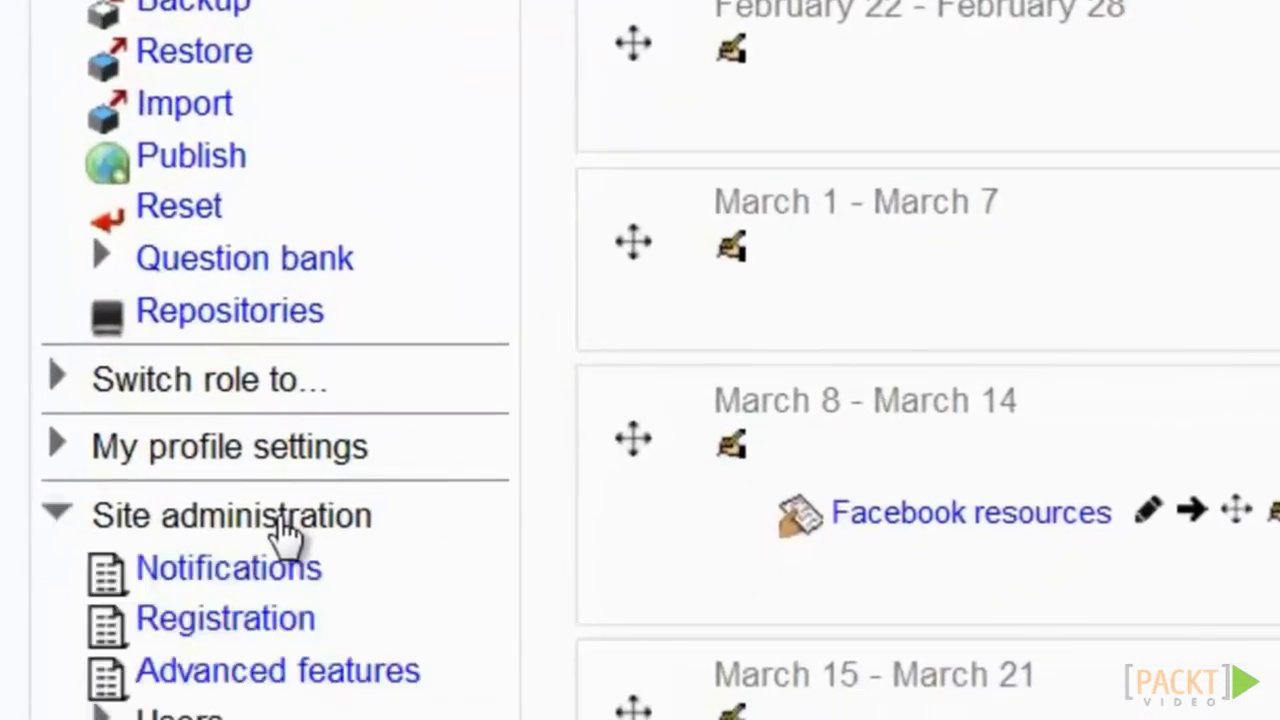
scroll(286, 450, down, 5)
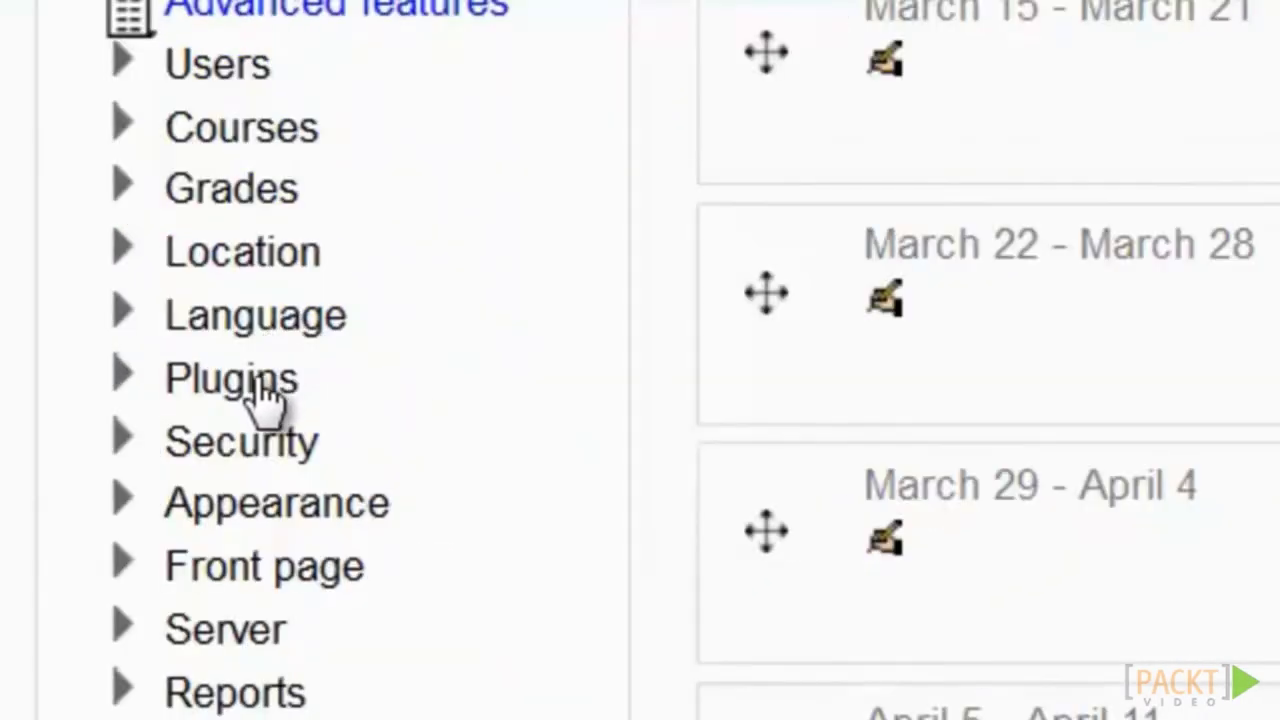
click(268, 395)
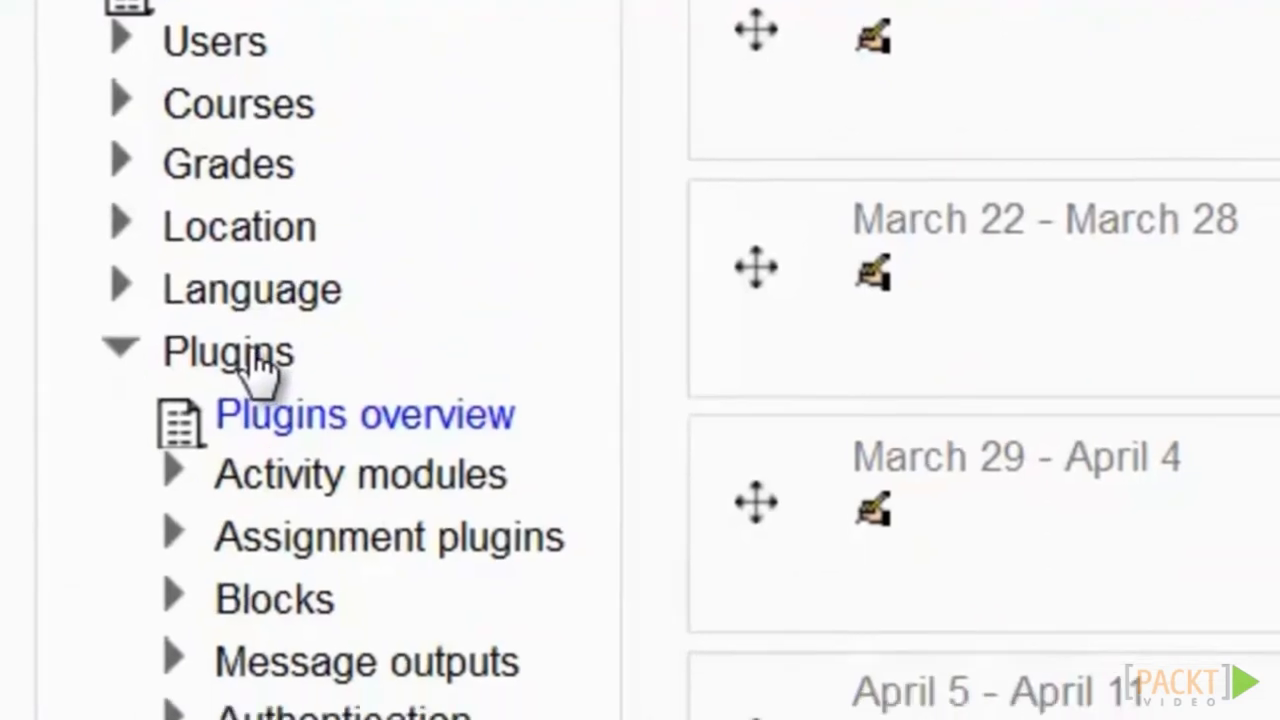
scroll(257, 366, down, 3)
click(288, 630)
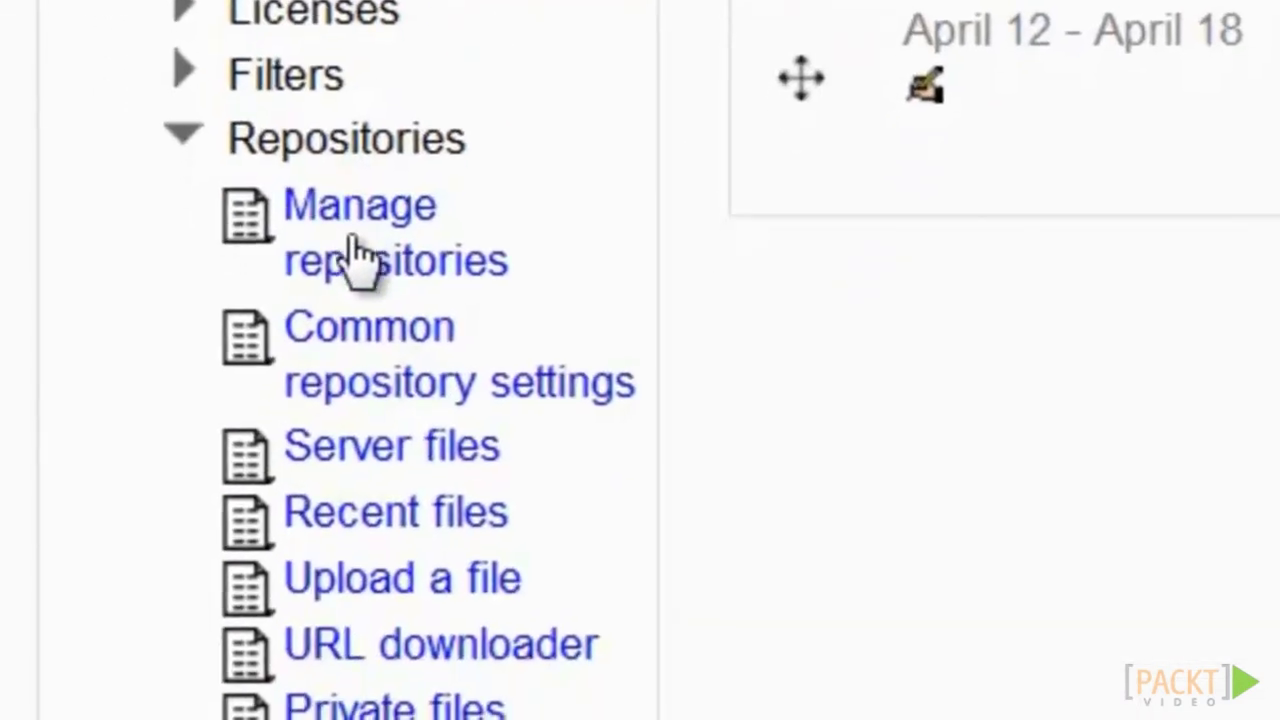
click(330, 487)
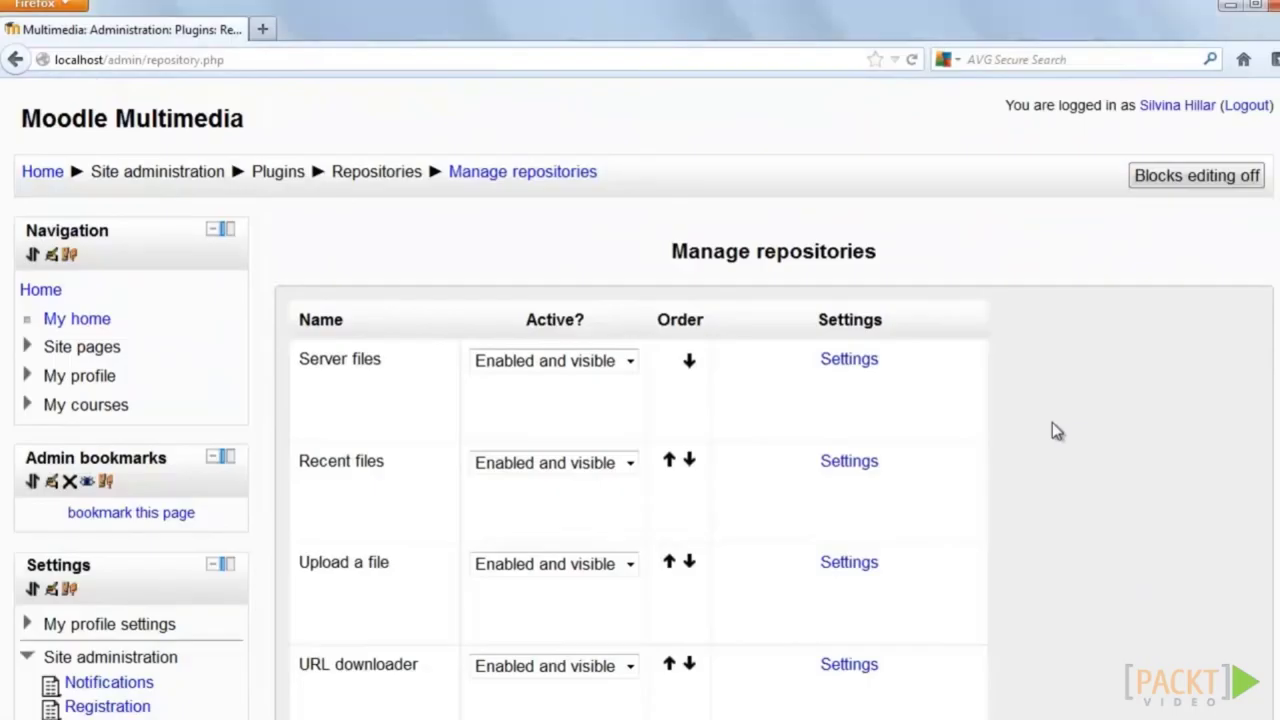
scroll(1052, 422, down, 10)
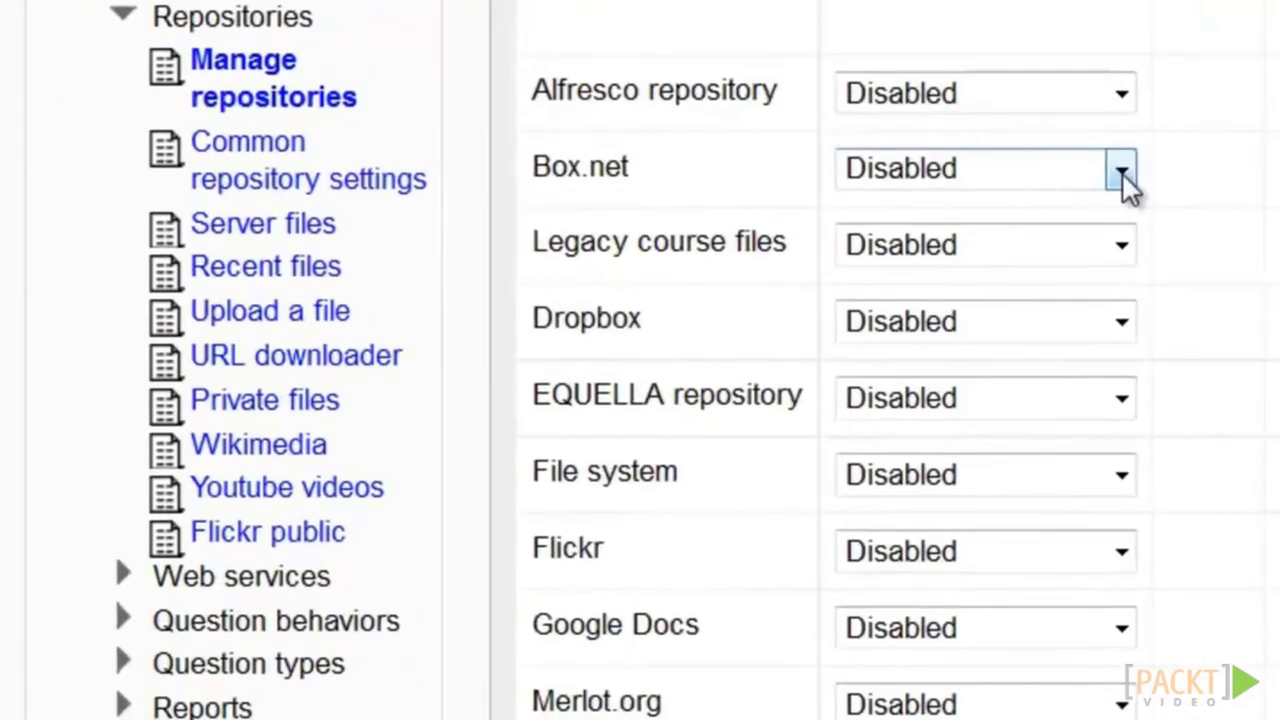
click(1122, 172)
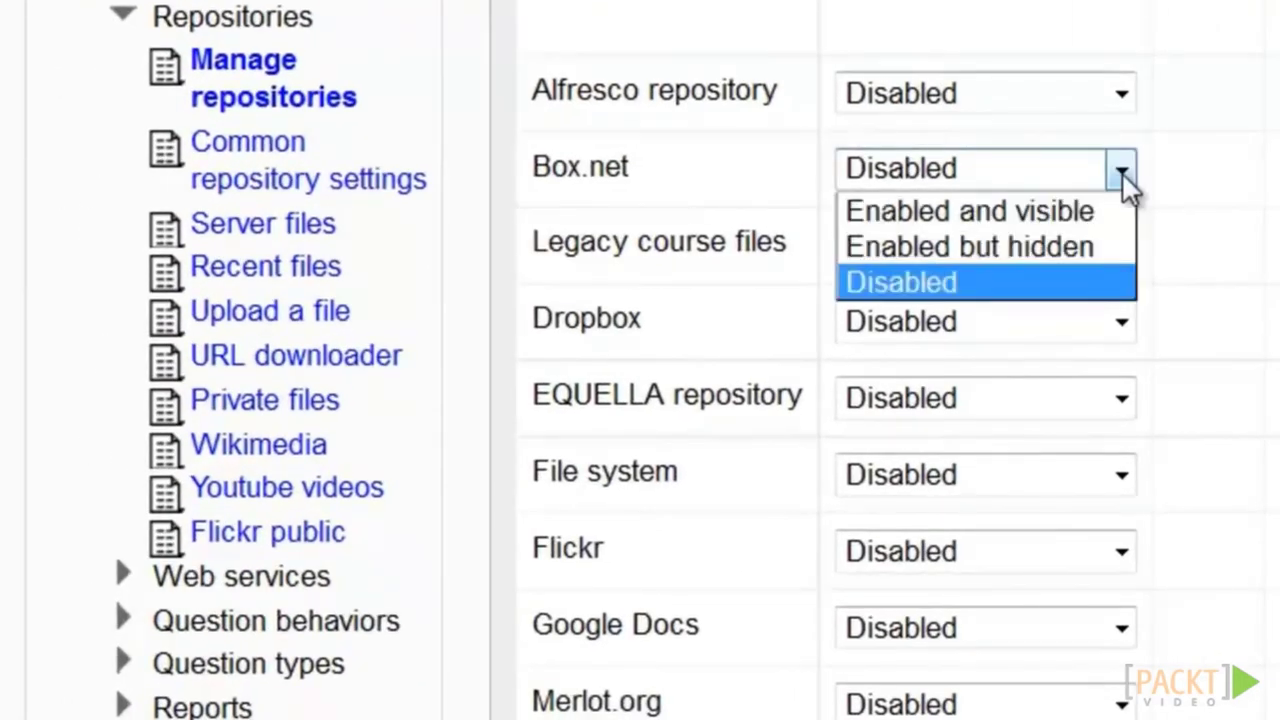
click(1086, 214)
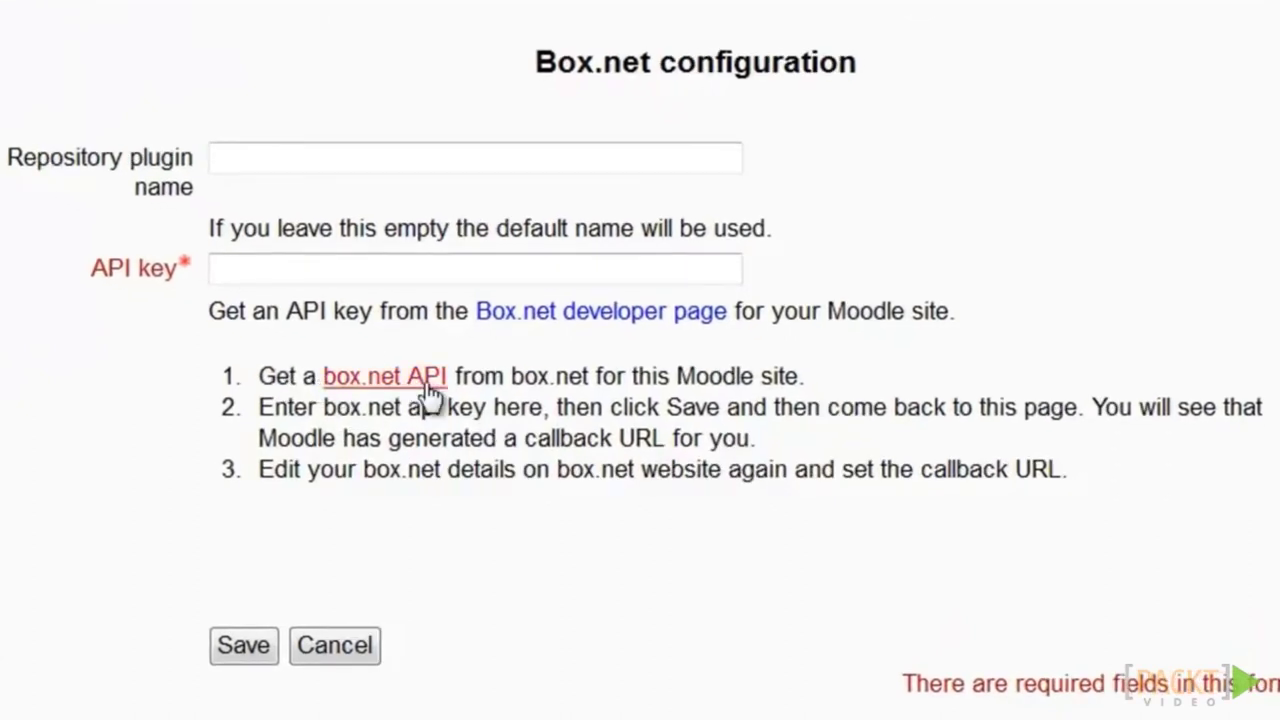
Open the Box.net developer page in a new window and create an application named Multimedia Course for Moodle.
right_click(598, 325)
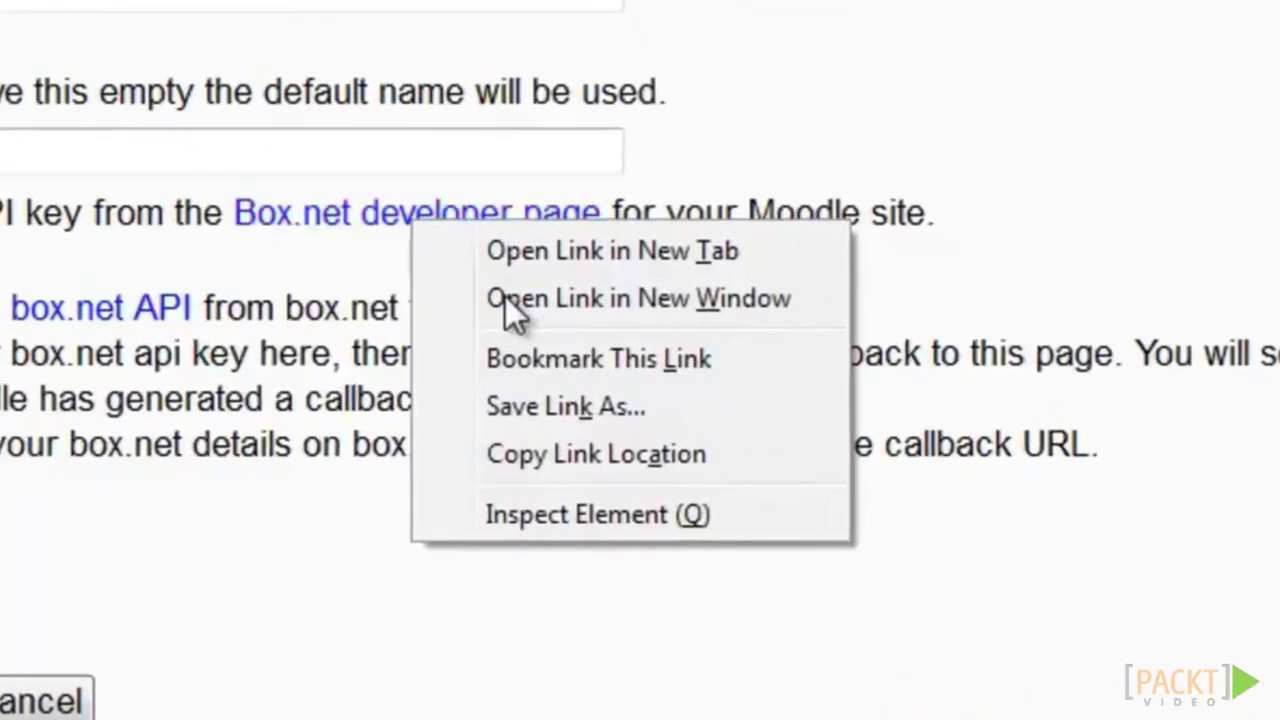
click(504, 300)
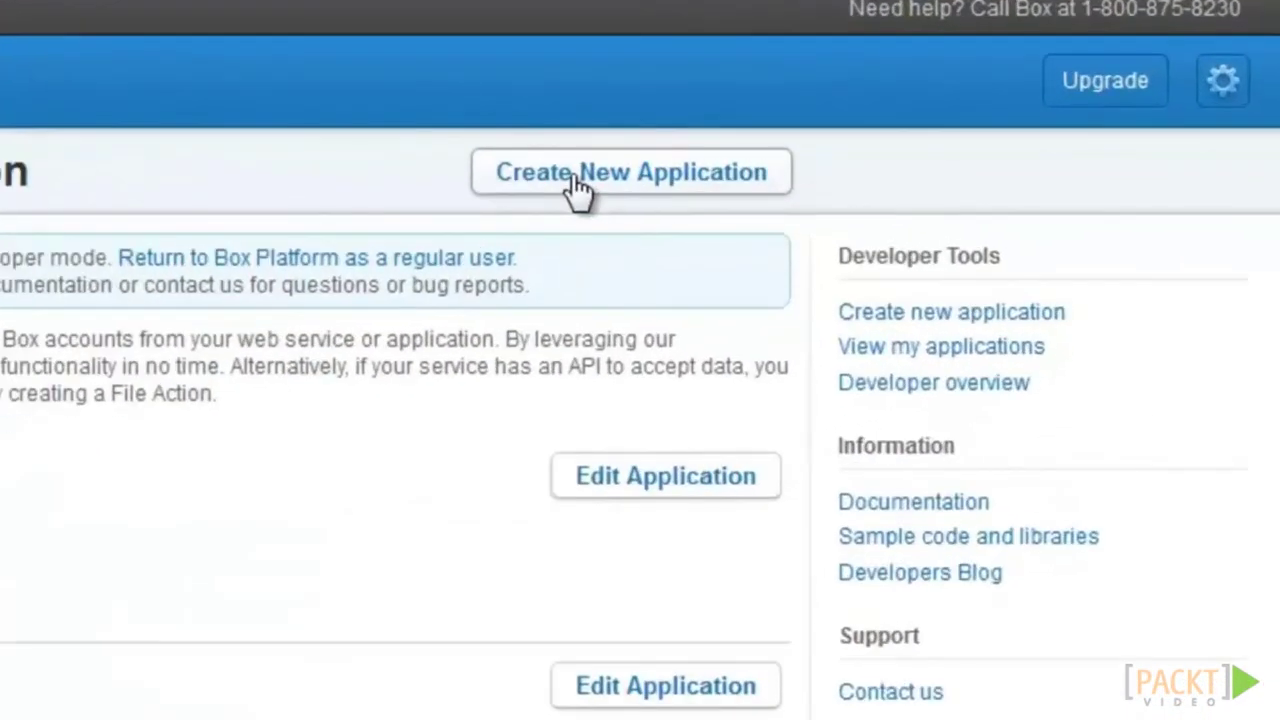
click(504, 185)
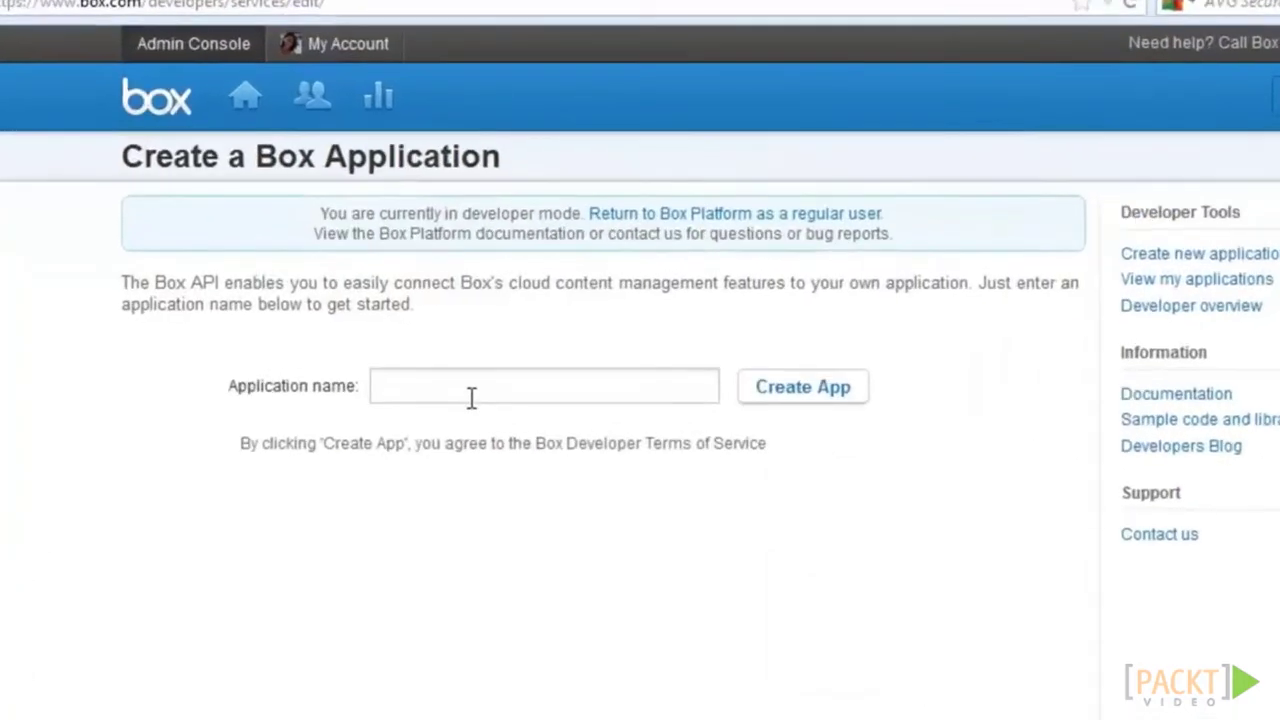
text(Mult)
text(imedia Course for Moodle)
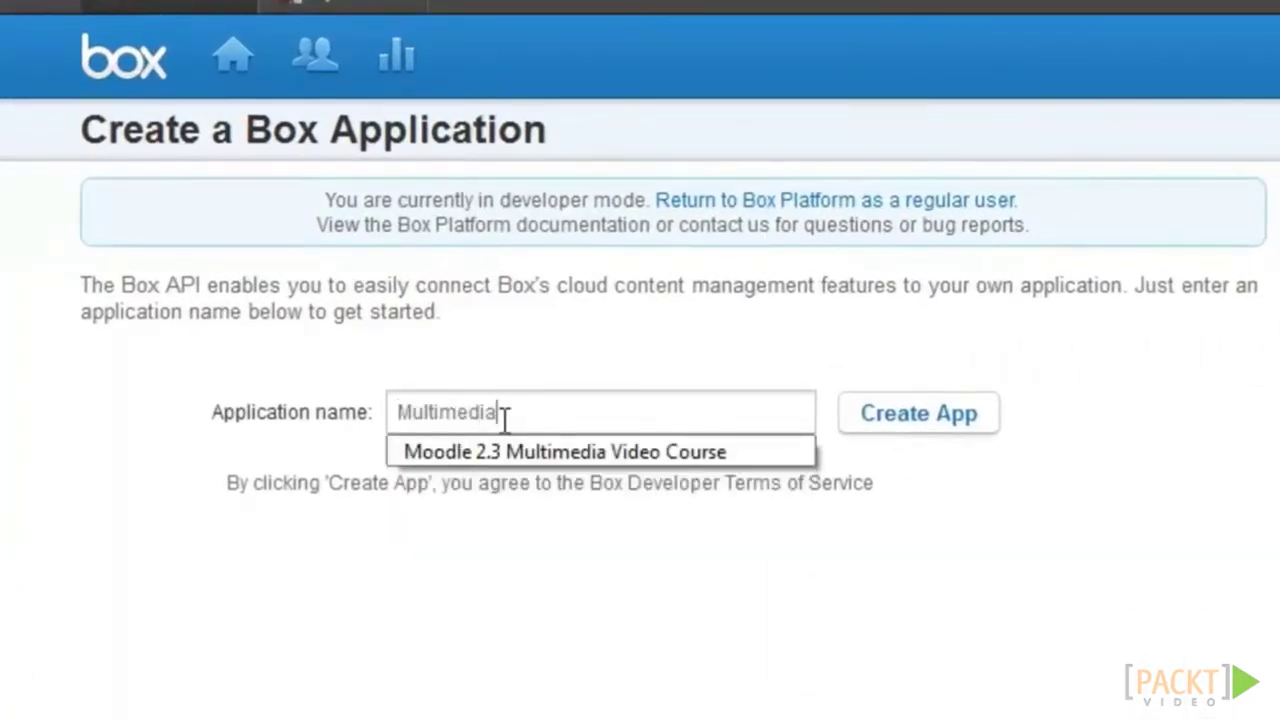
click(955, 420)
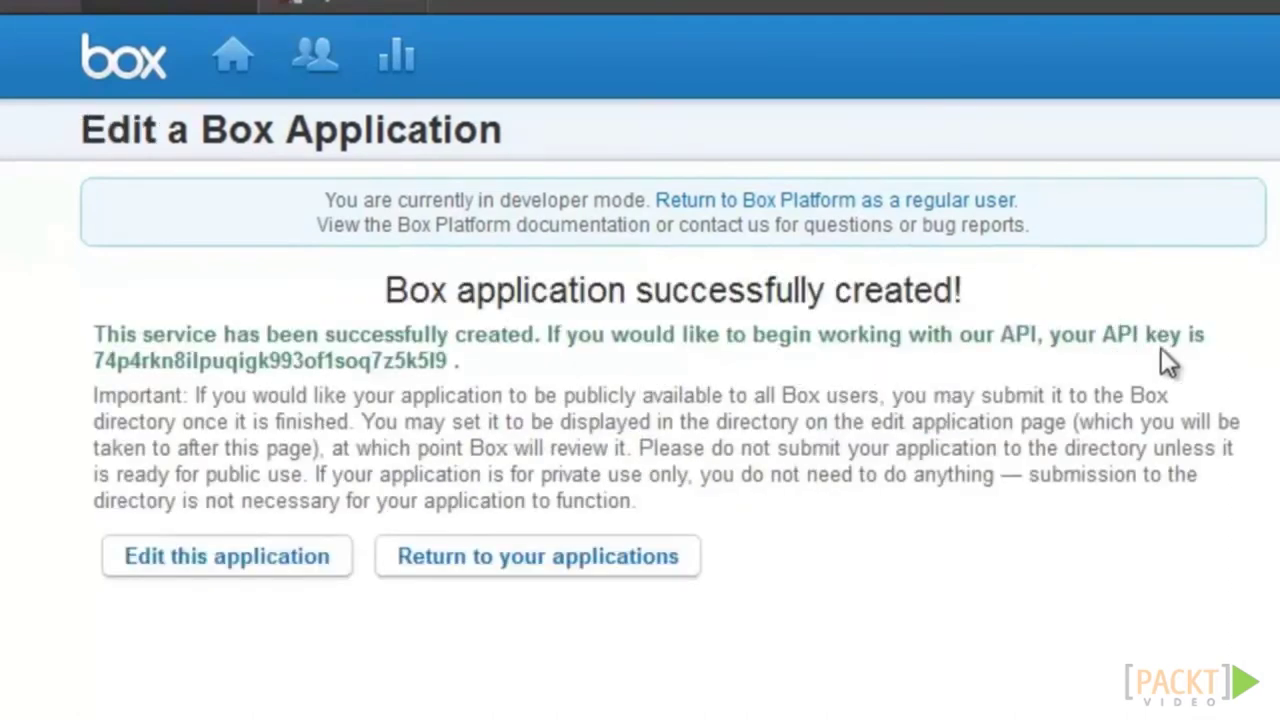
Copy the new Box application's API key into the API key field of Moodle's Box.net configuration and save.
drag(95, 360, 449, 362)
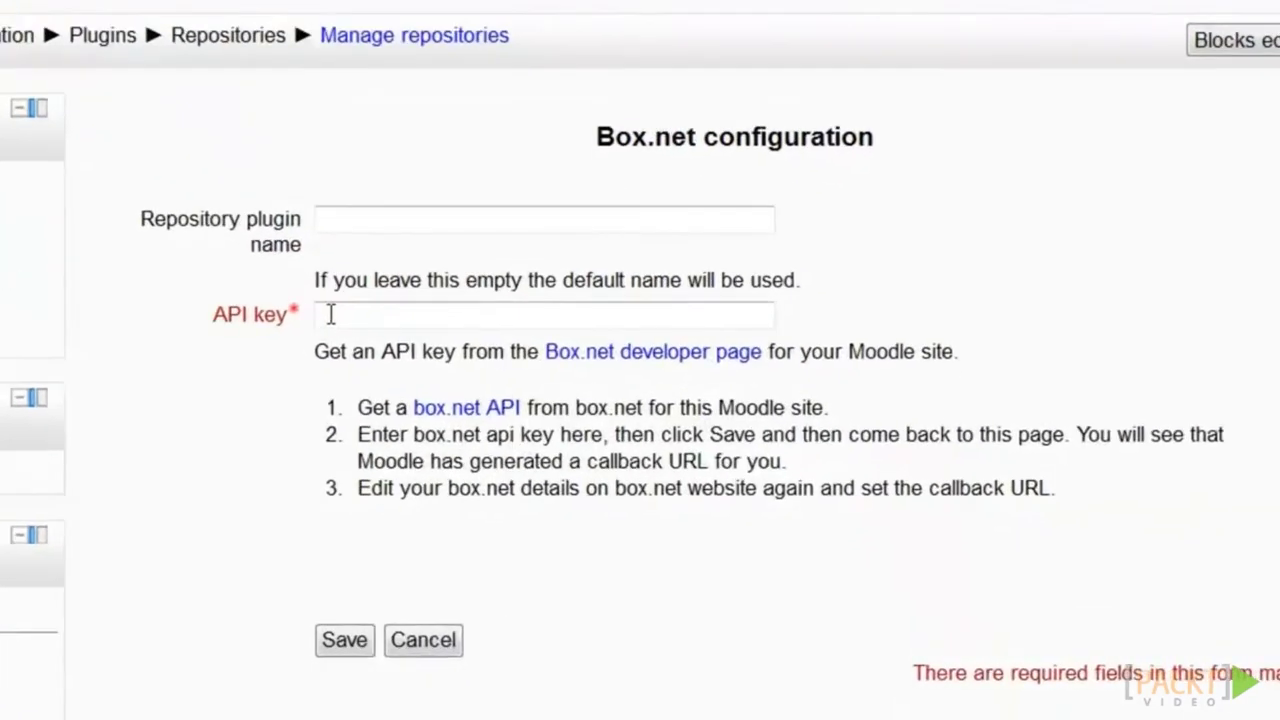
click(490, 389)
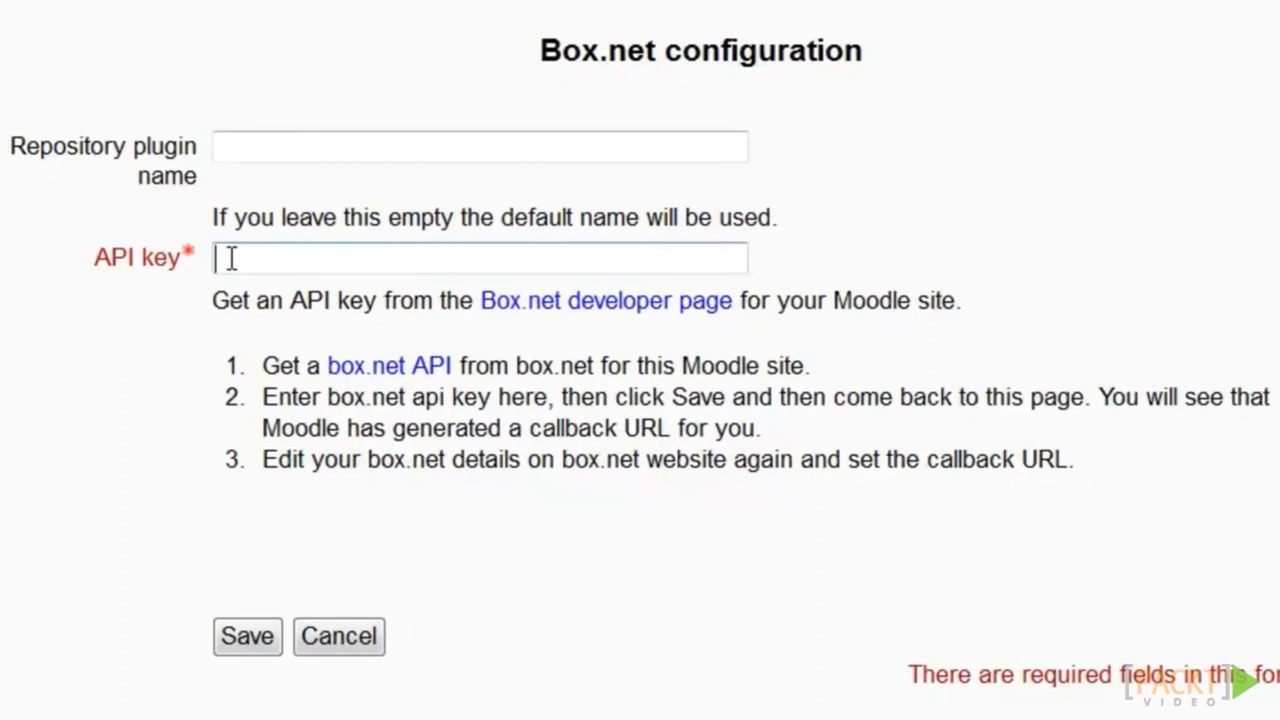
right_click(230, 258)
click(325, 393)
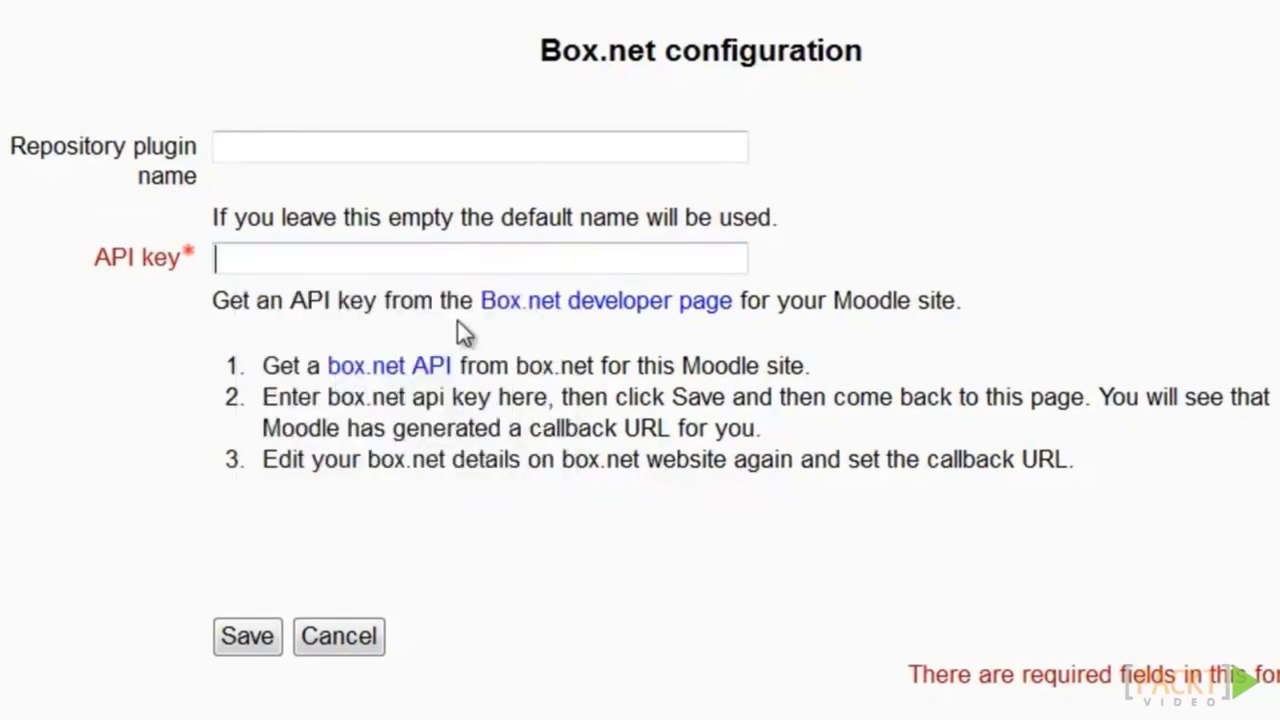
click(248, 632)
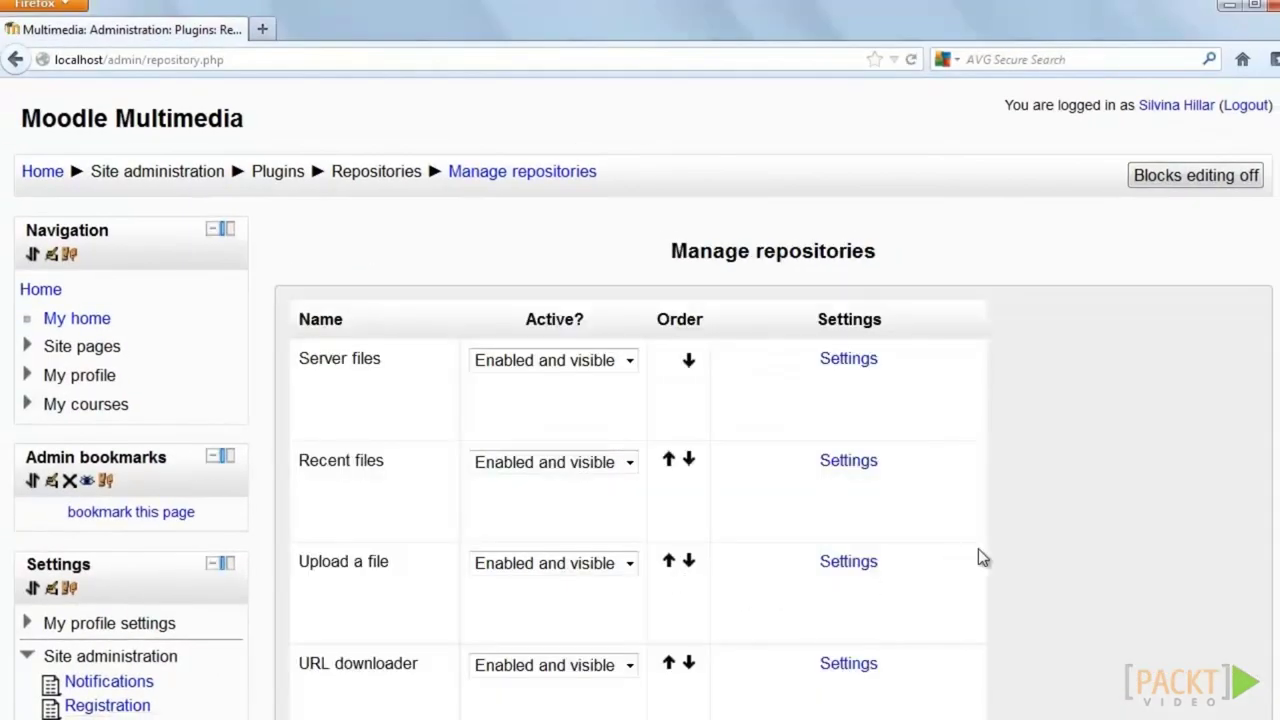
Reopen the Box.net repository settings in Moodle and copy the callback URL given for the Box.net service.
scroll(982, 558, down, 5)
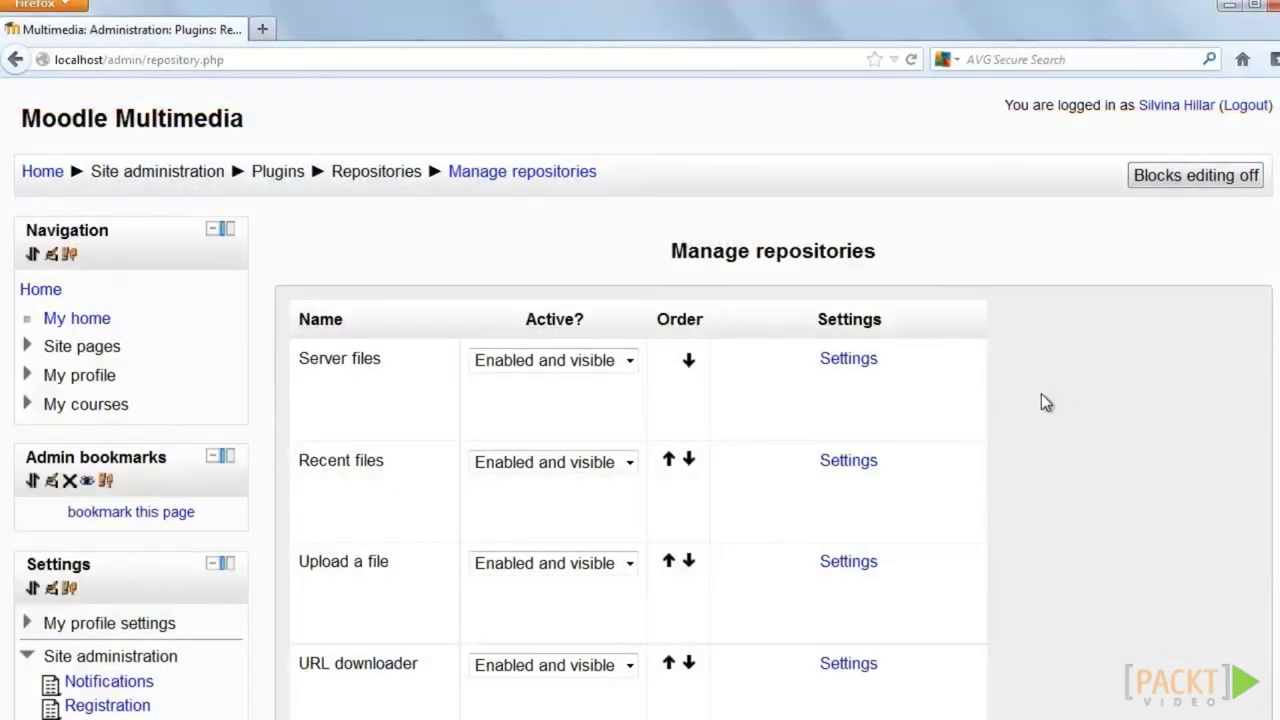
scroll(1041, 395, down, 5)
scroll(1041, 401, down, 5)
scroll(1041, 397, down, 4)
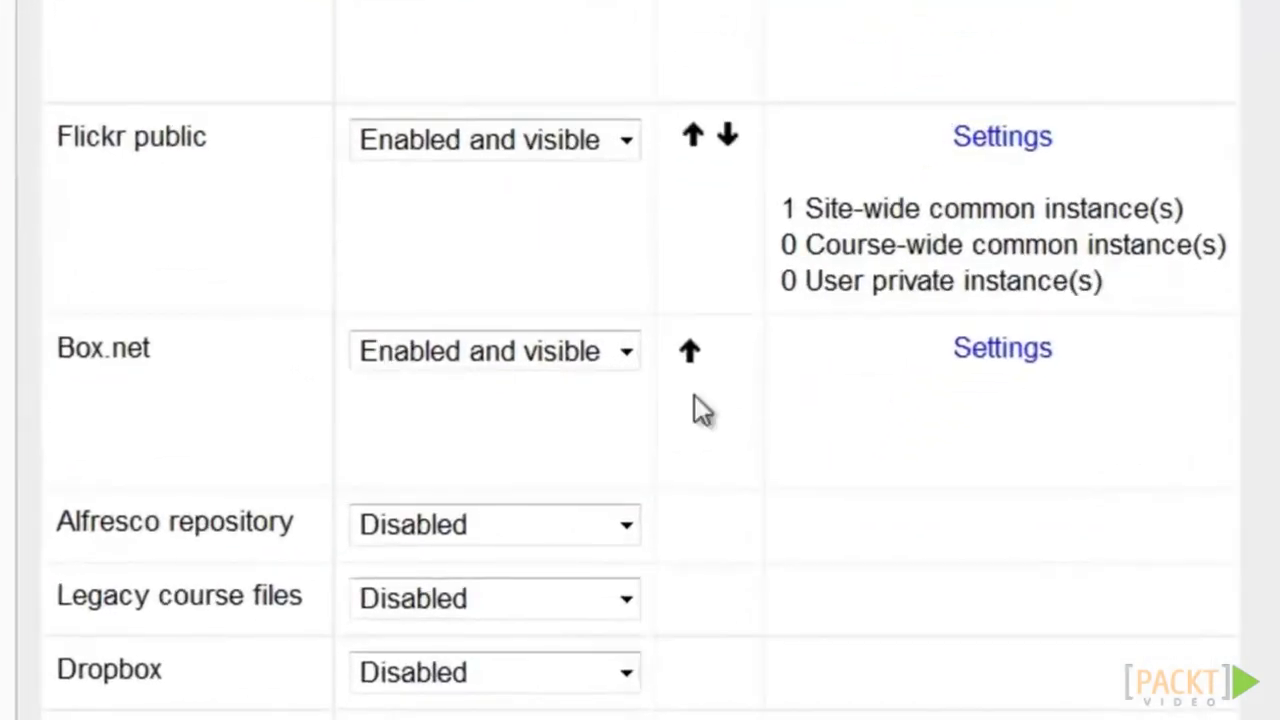
click(1008, 360)
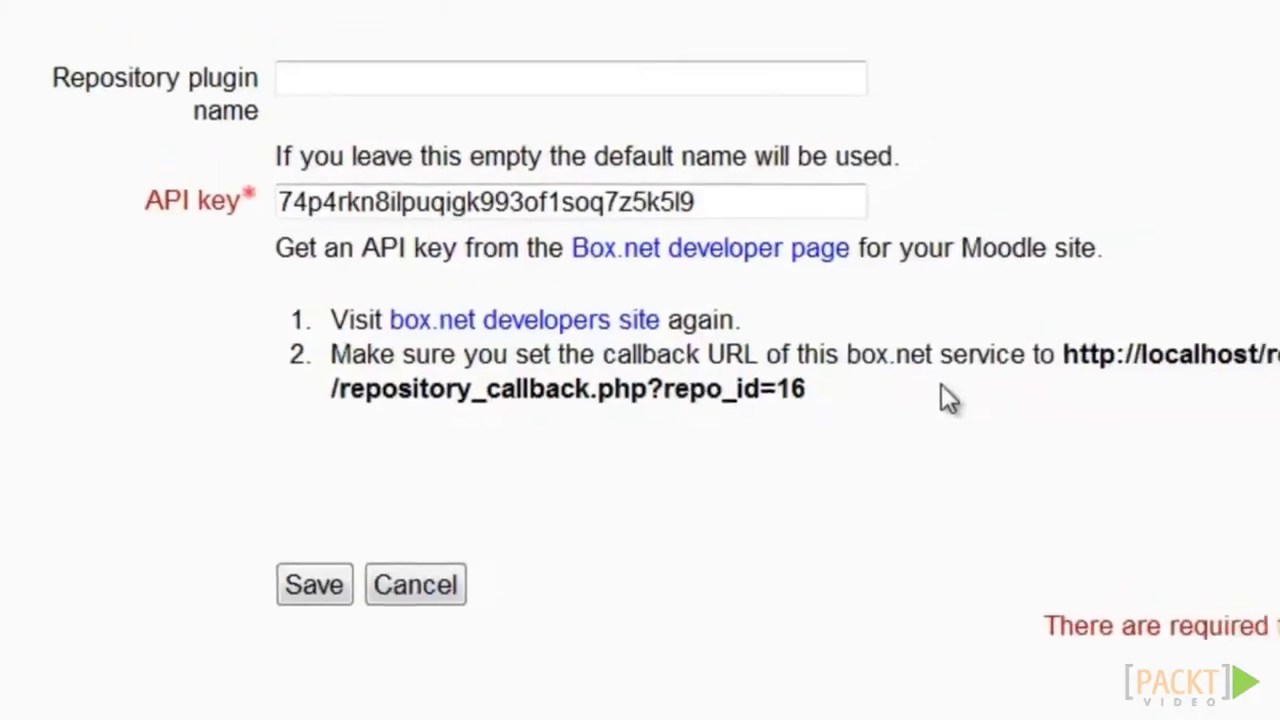
drag(952, 420, 712, 452)
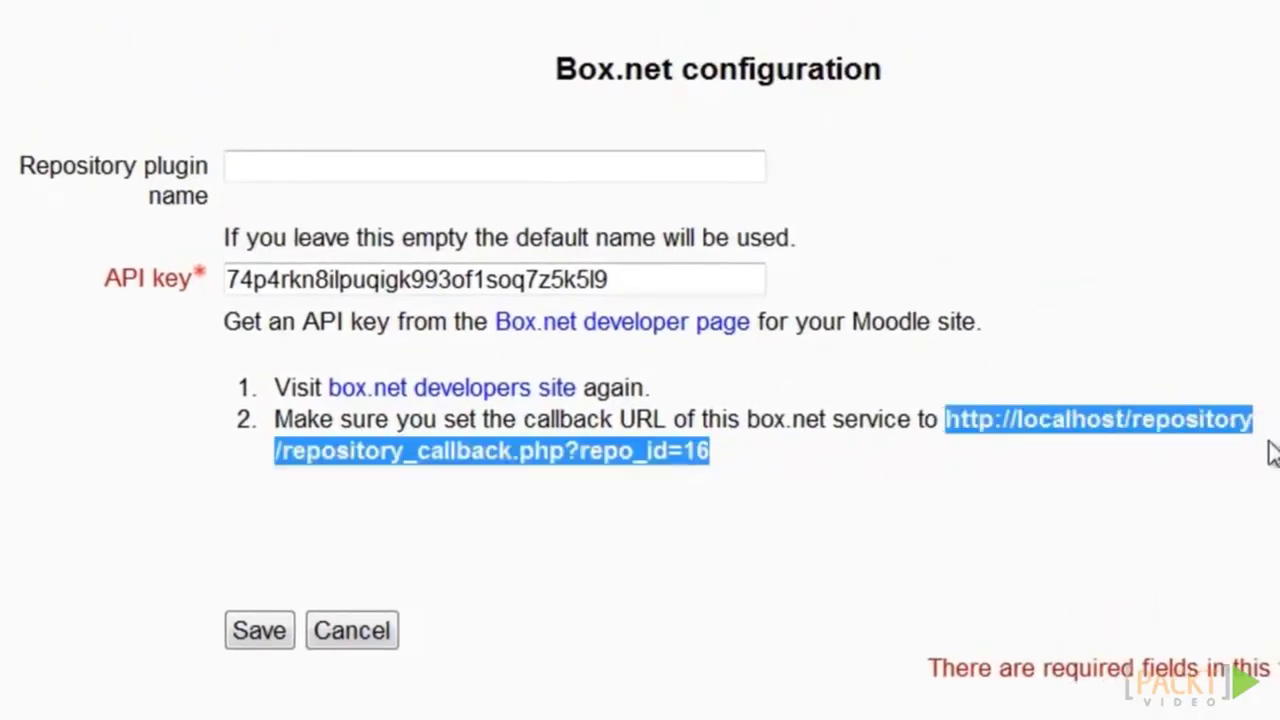
right_click(1062, 420)
click(986, 589)
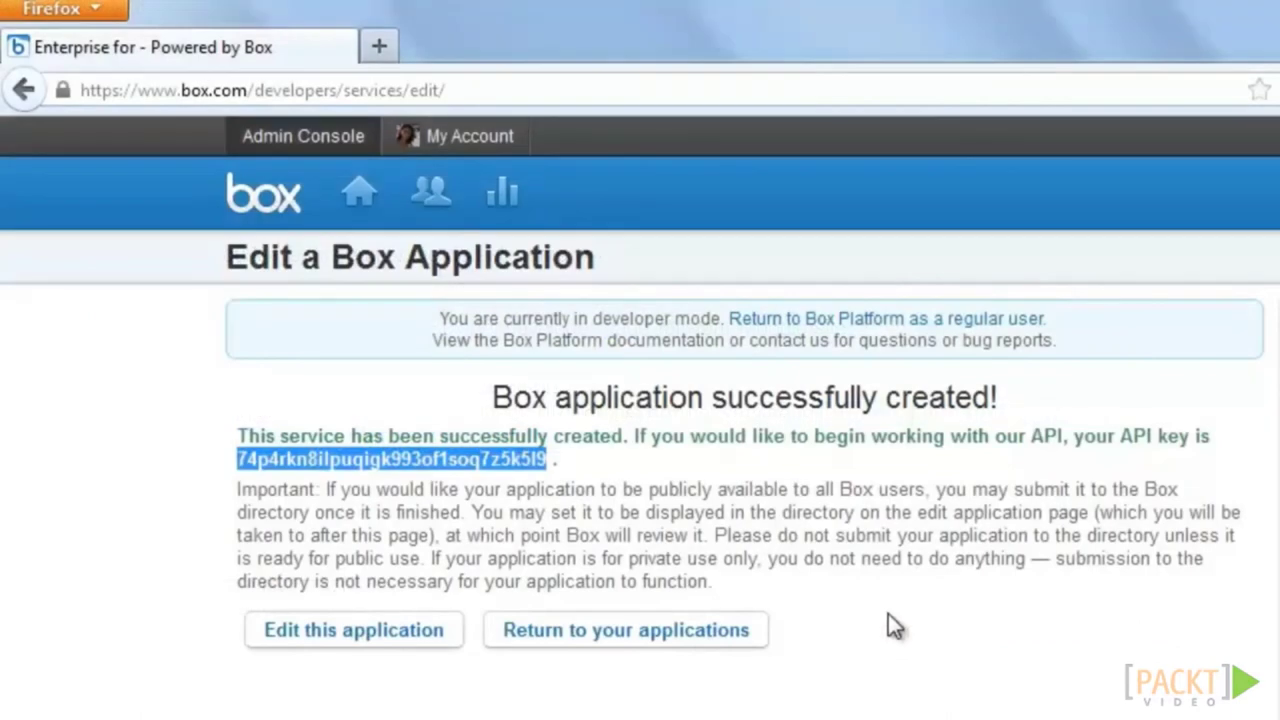
click(697, 647)
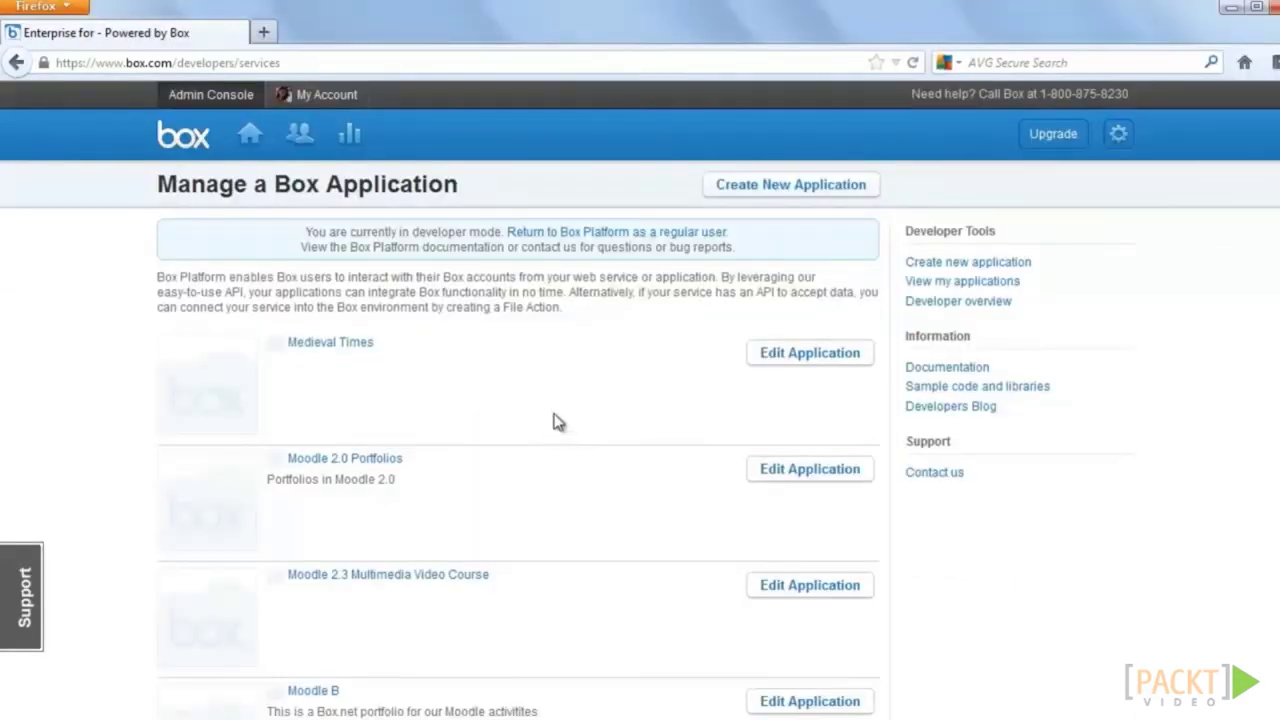
scroll(560, 430, down, 5)
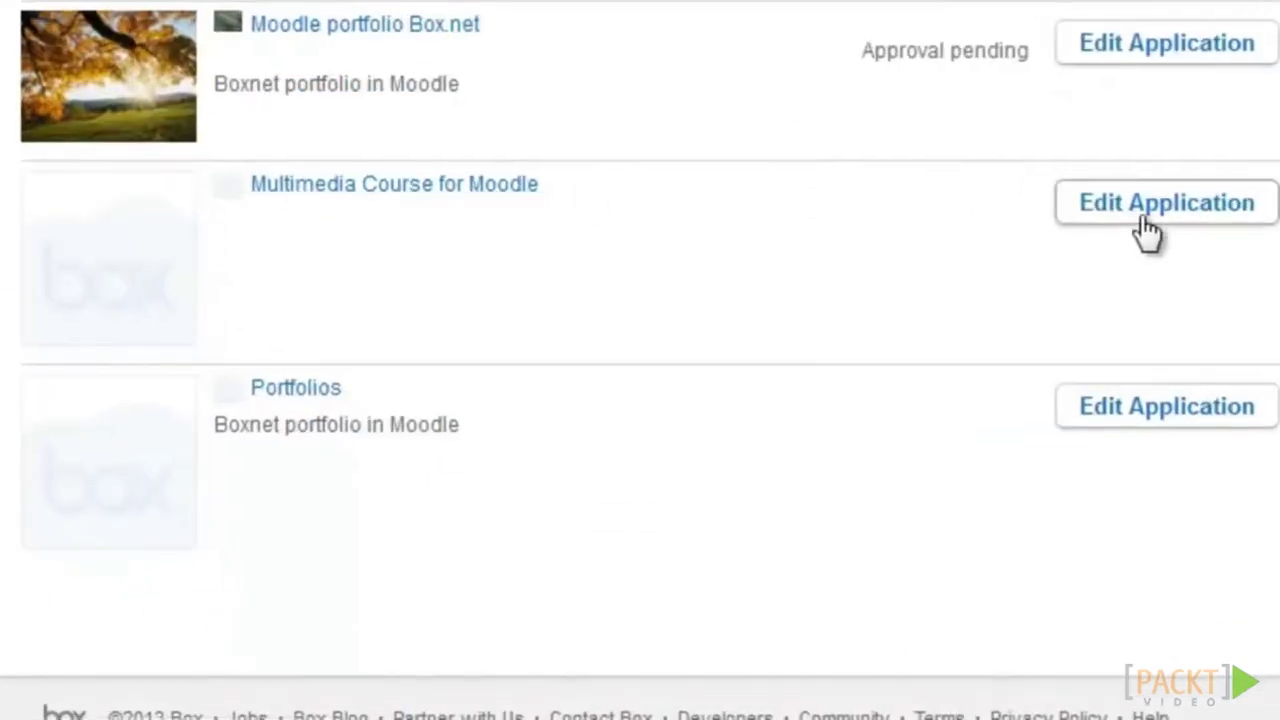
click(1143, 220)
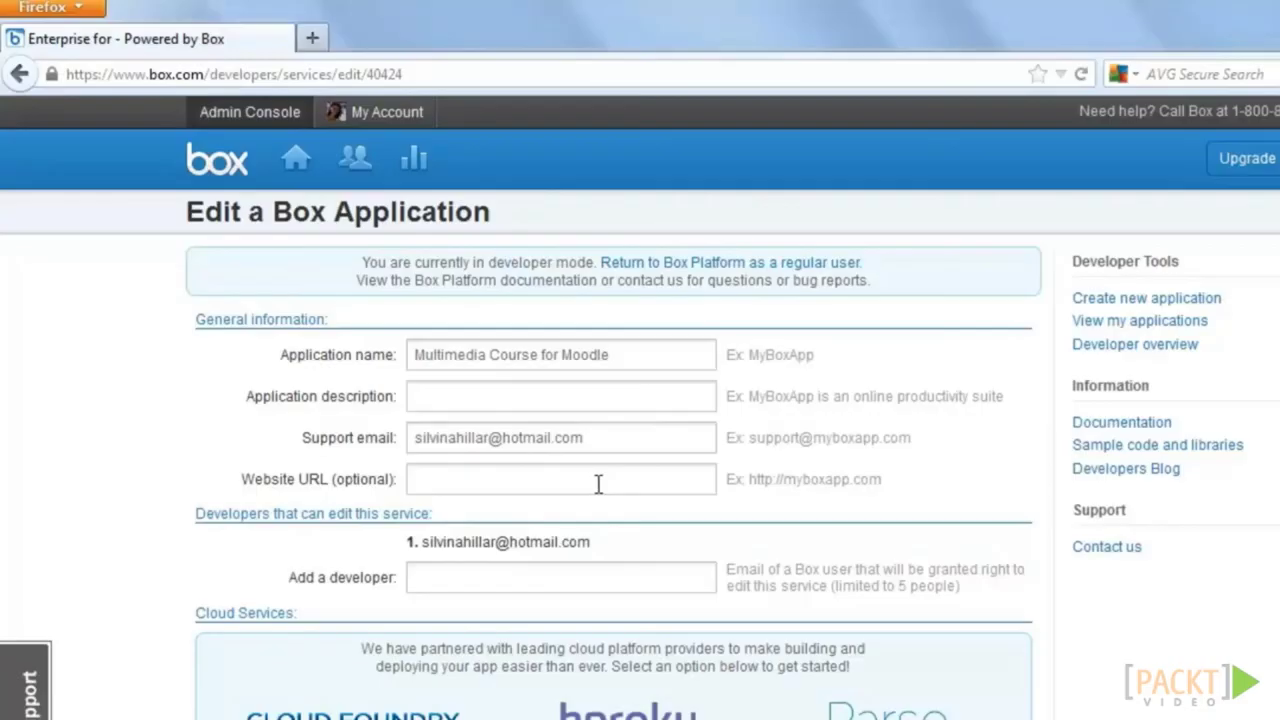
scroll(600, 484, down, 5)
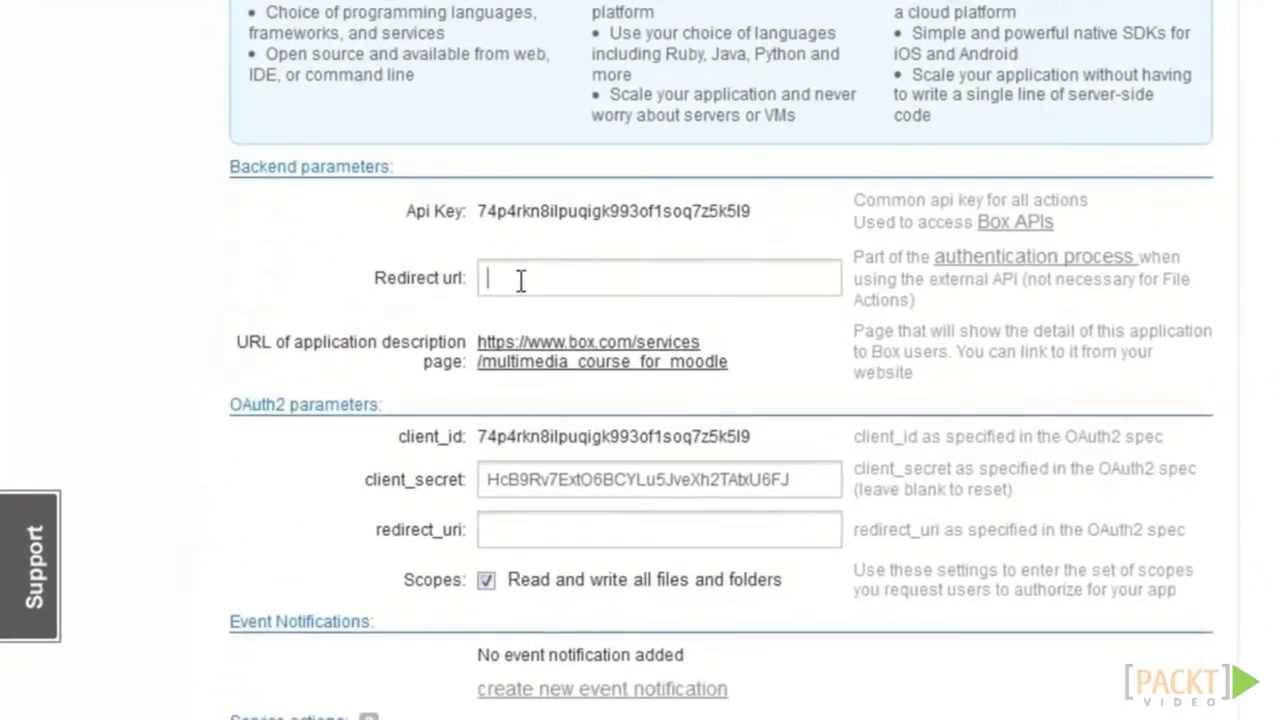
right_click(454, 459)
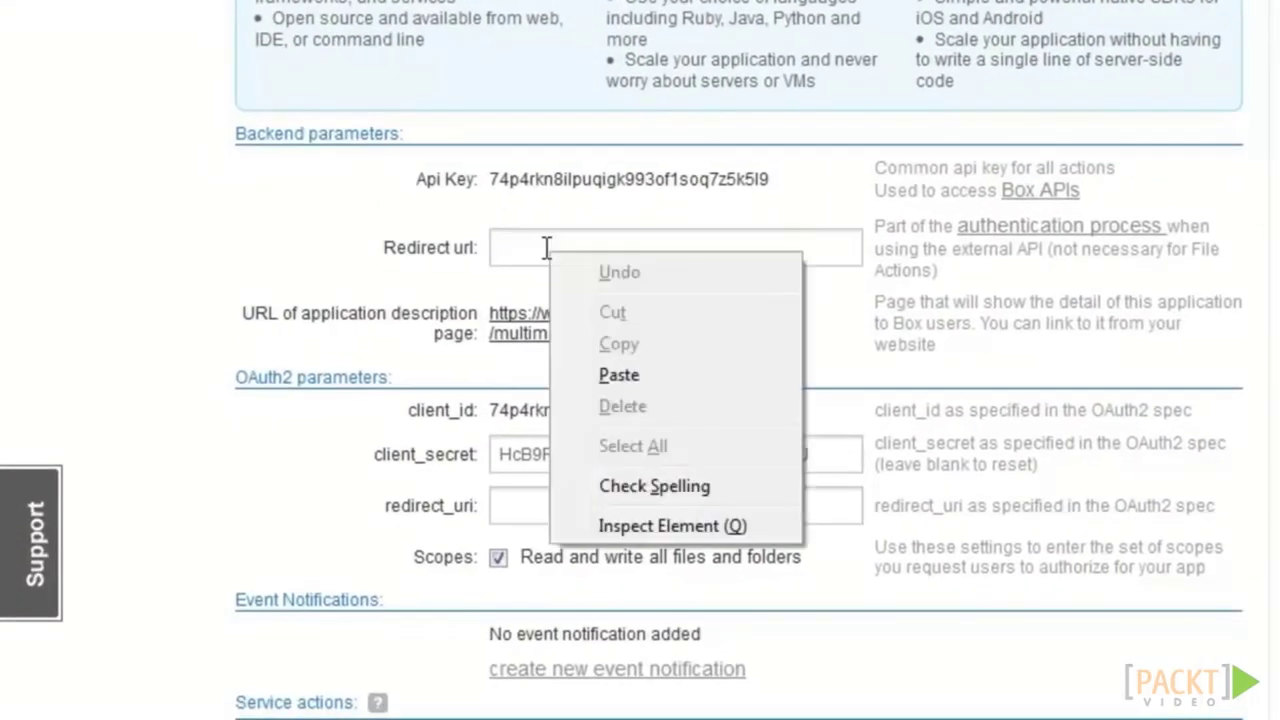
click(619, 375)
scroll(715, 286, down, 15)
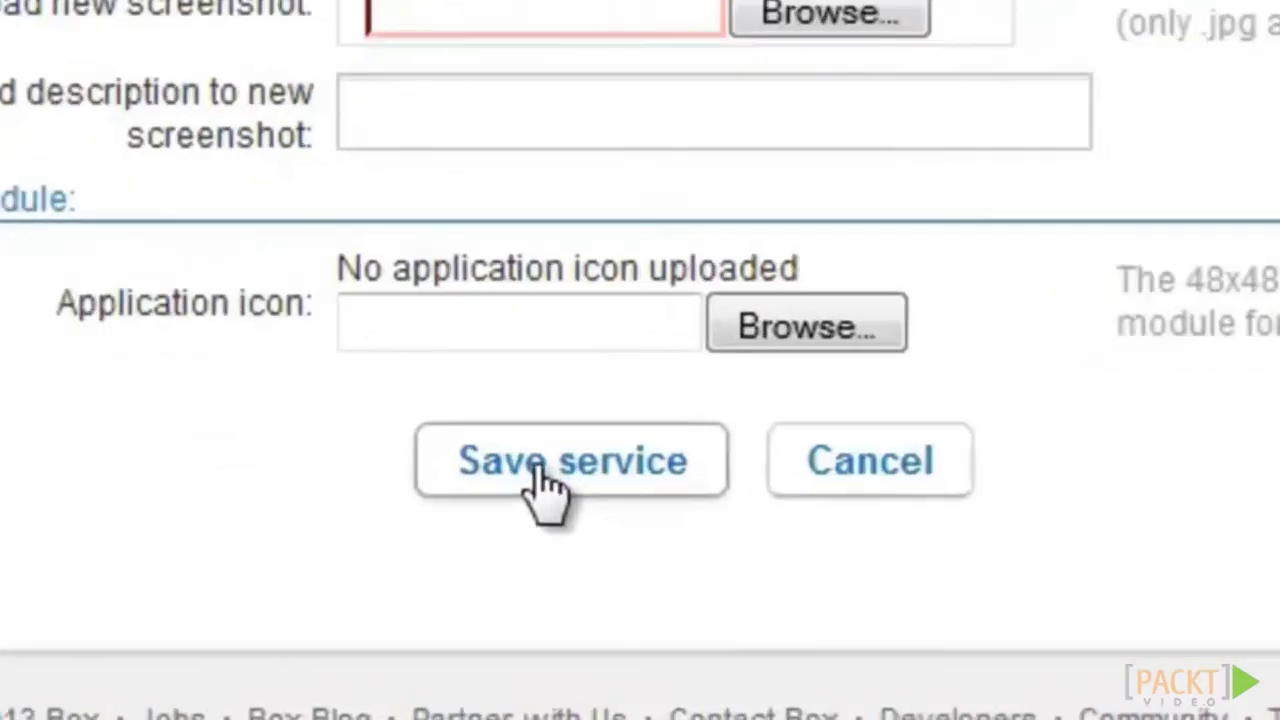
click(559, 412)
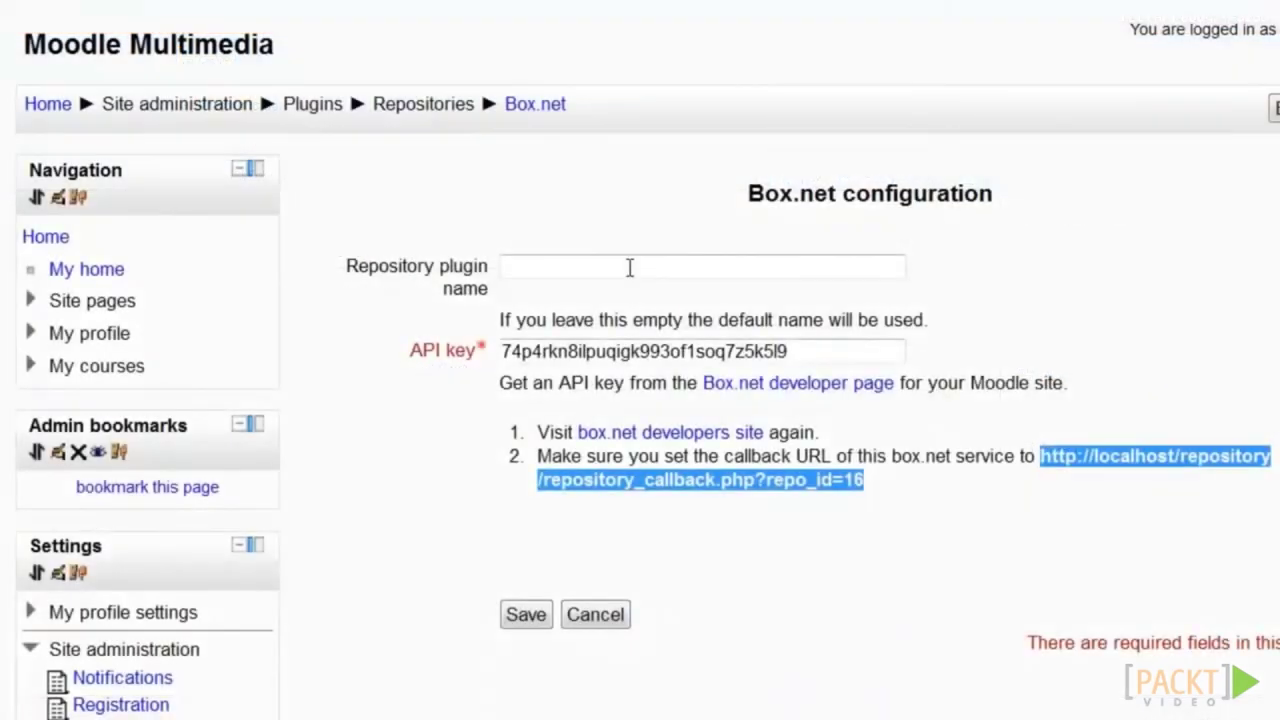
Save the Box.net configuration in Moodle and open the Moodle 2.3 Multimedia Video Course from the home page.
click(528, 616)
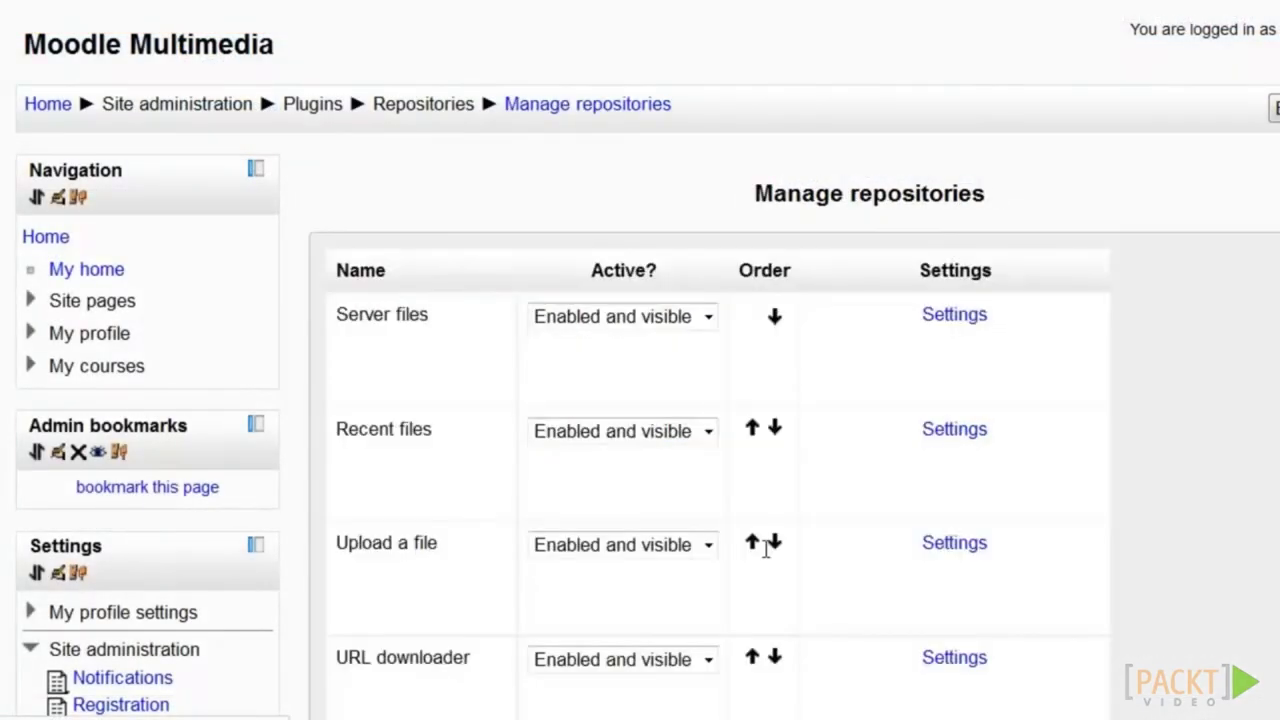
click(50, 105)
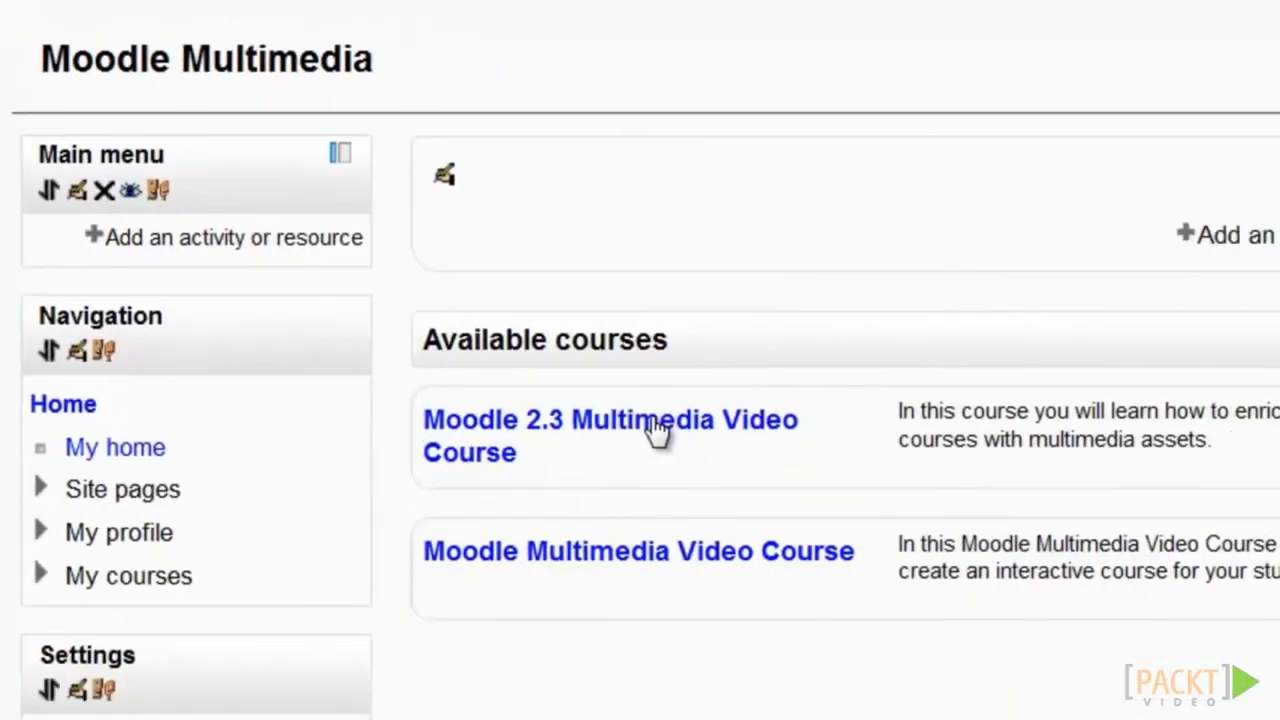
click(656, 430)
Add a new File resource to the February 8 - February 14 section of the course.
scroll(1230, 325, down, 2)
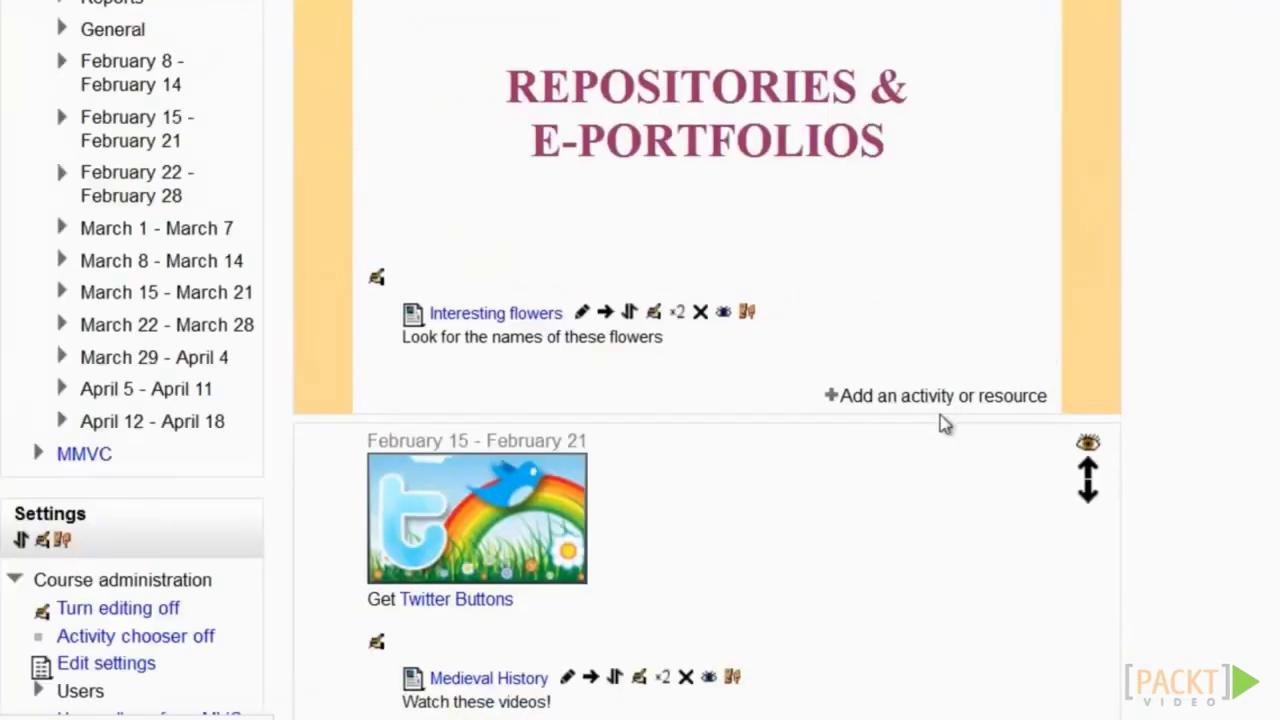
click(867, 405)
drag(652, 218, 415, 447)
click(413, 443)
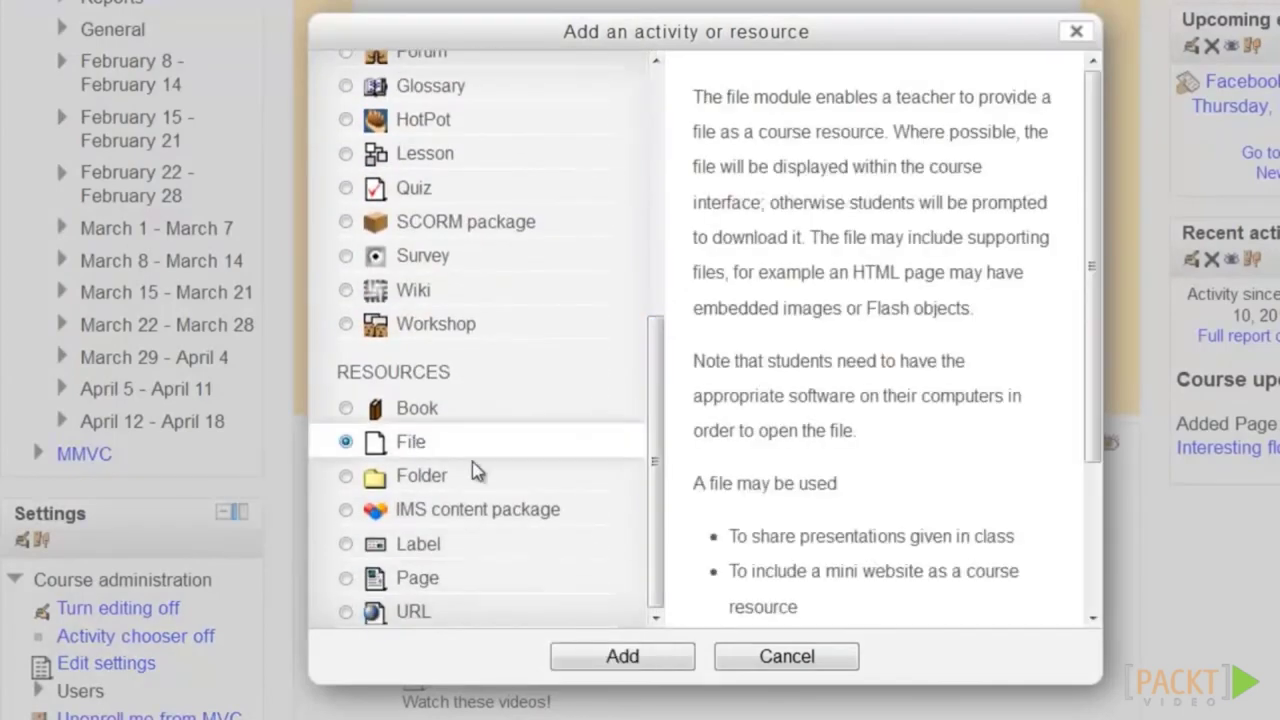
click(665, 657)
Name the file resource Resources, describe it as "Read these files", and enable displaying the description on the course page.
text(Resources)
key(Tab)
text(Read these files)
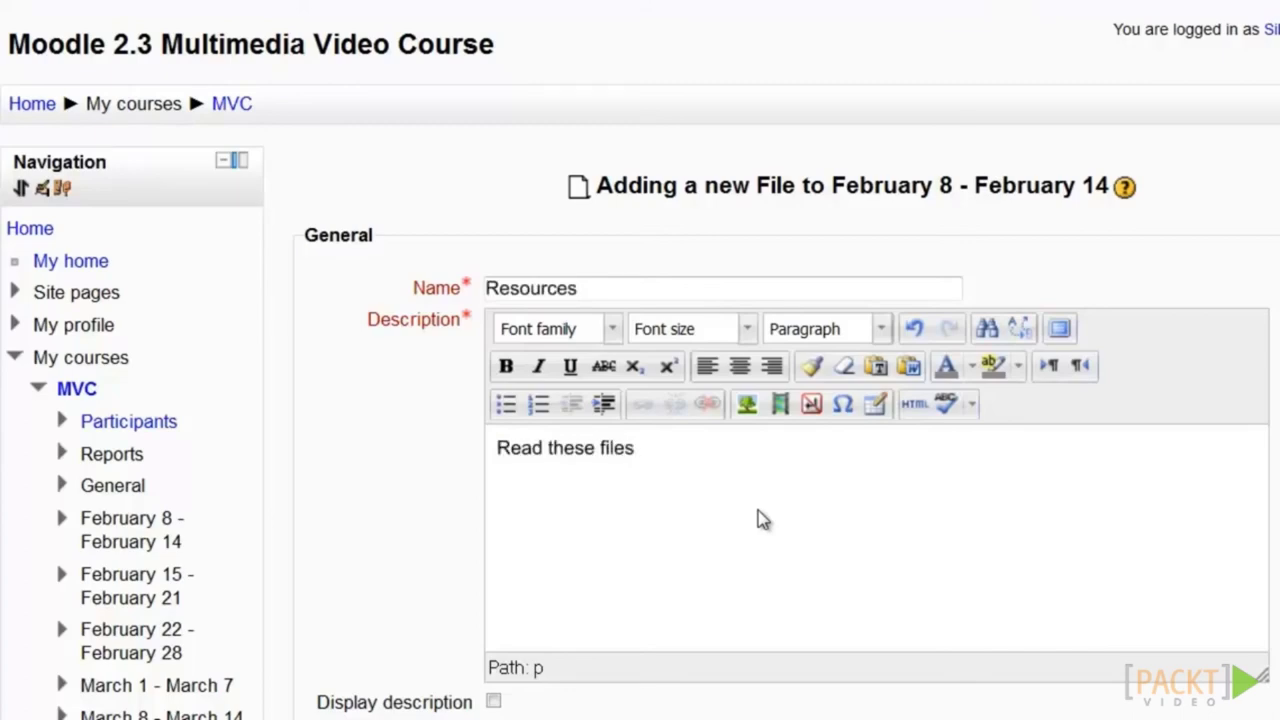
scroll(757, 519, down, 6)
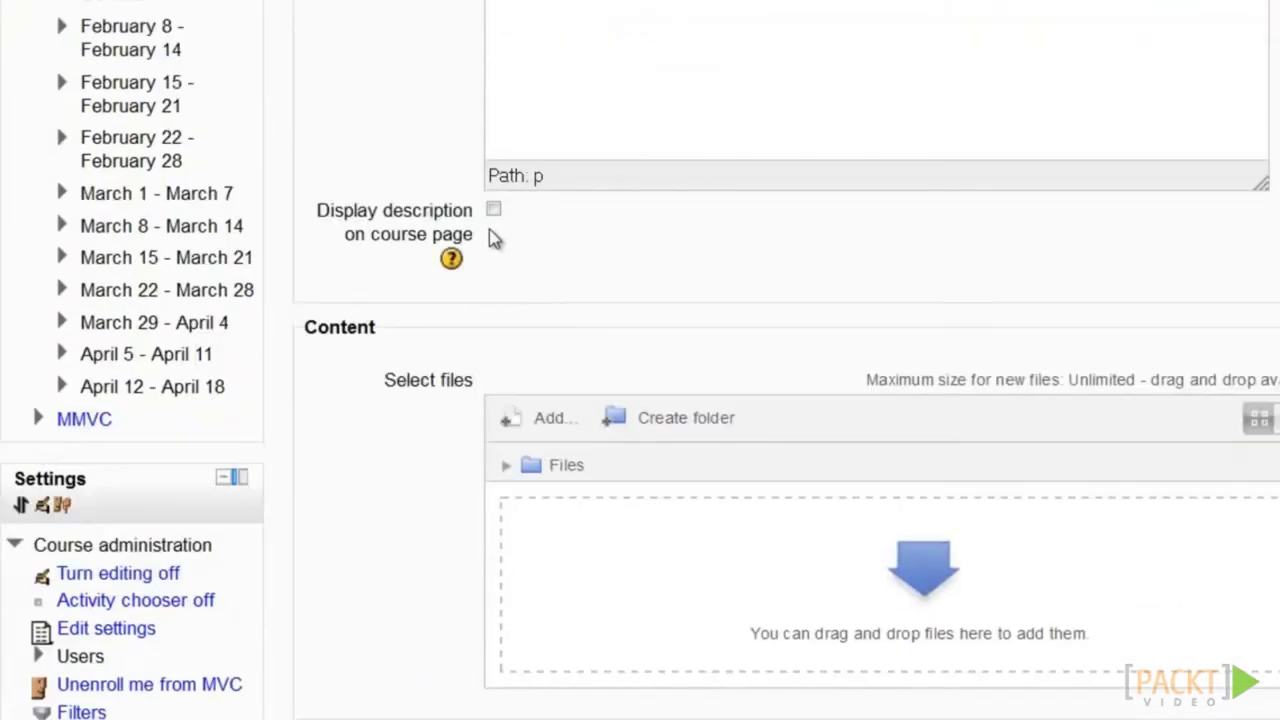
click(495, 84)
Open the file picker to add content to the Resources file resource.
click(551, 293)
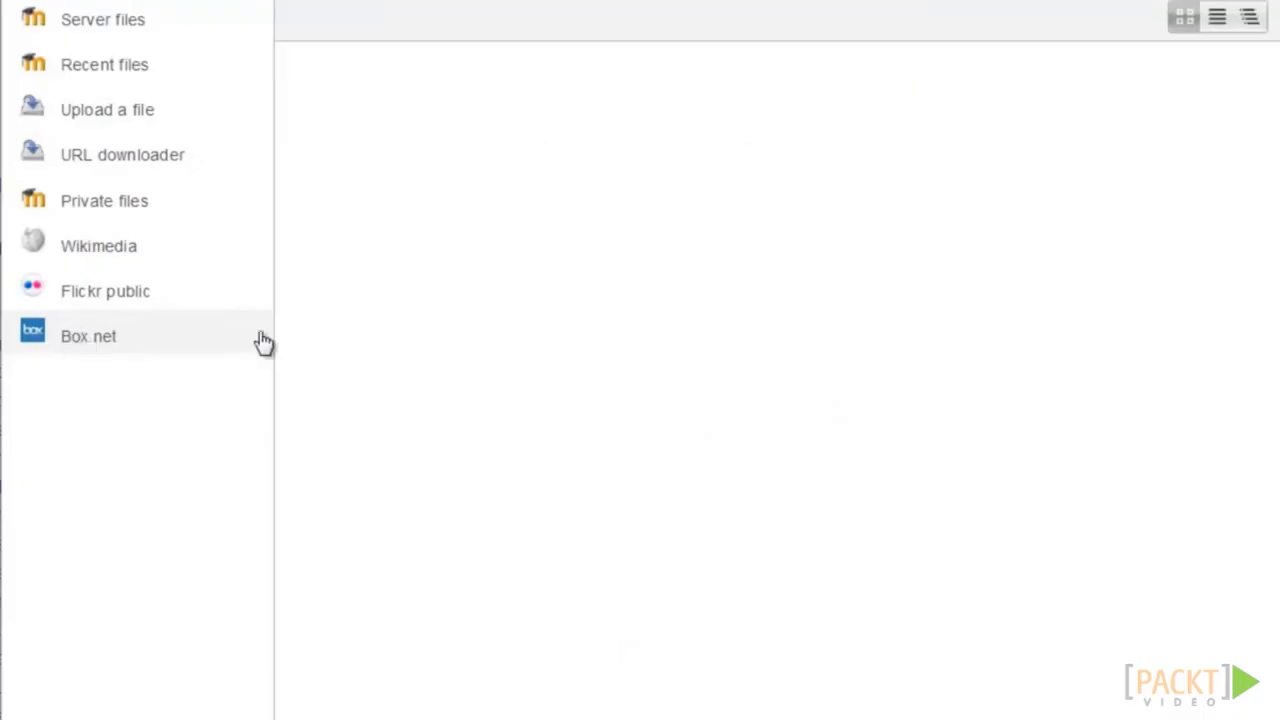